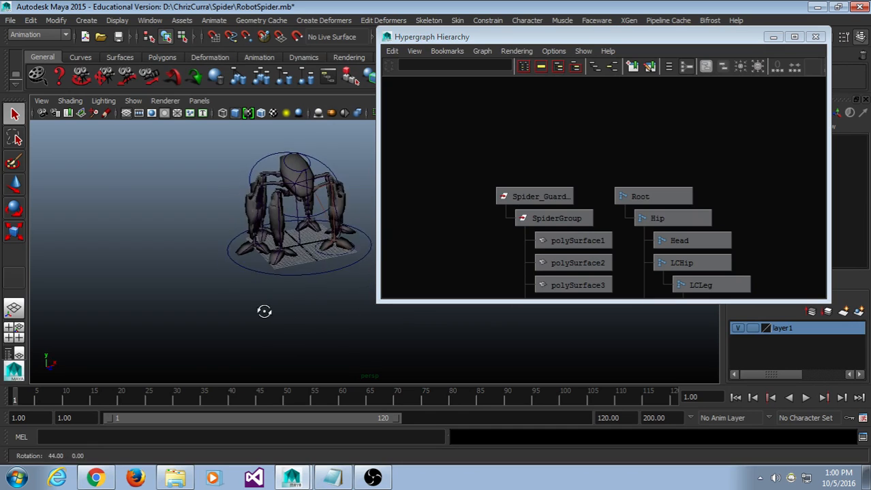
Display the robot spider with its textures and frame the whole model in the perspective view.
alt+middle_drag(267, 279, 253, 287)
scroll(235, 256, up, 9)
scroll(216, 235, down, 6)
alt+drag(211, 232, 215, 192)
key(6)
alt+drag(272, 207, 312, 293)
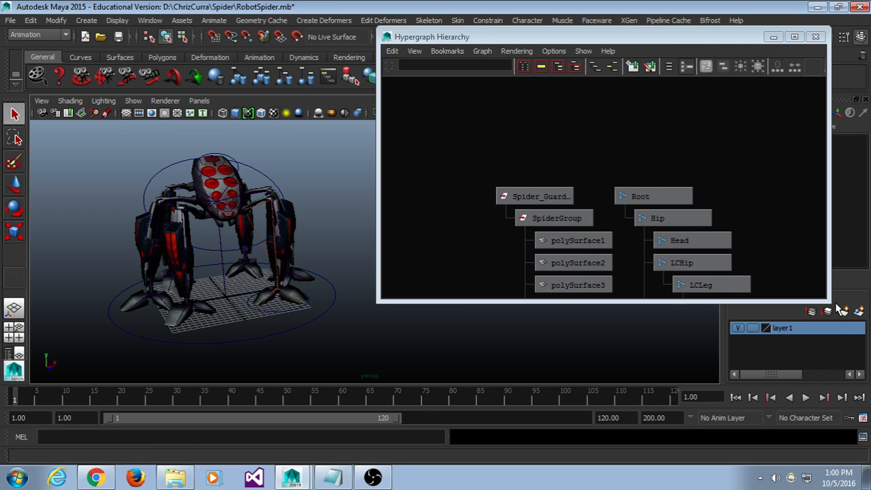
Enlarge the Hypergraph window, select ikHandle1 through ikHandle8 in the hierarchy, and minimize the window.
drag(827, 301, 803, 397)
alt+middle_drag(716, 322, 424, 274)
alt+middle_drag(784, 261, 521, 253)
alt+middle_drag(577, 271, 469, 279)
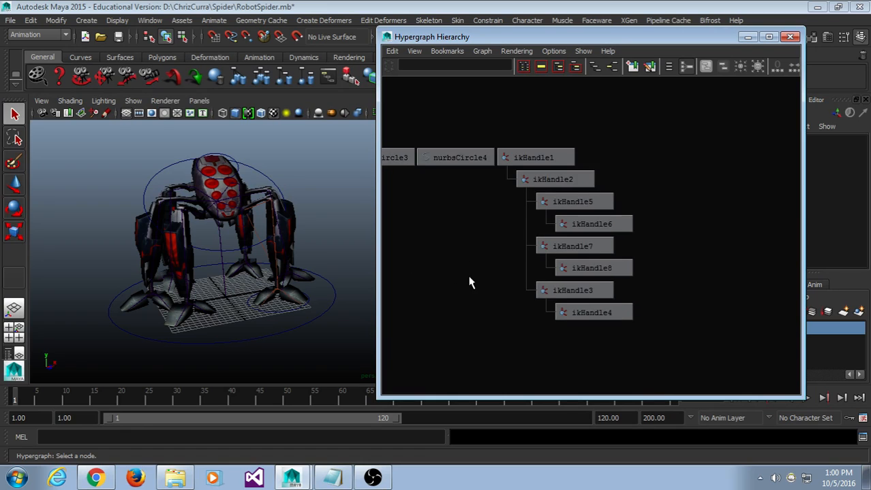
scroll(470, 279, up, 2)
drag(548, 97, 639, 396)
drag(696, 38, 753, 38)
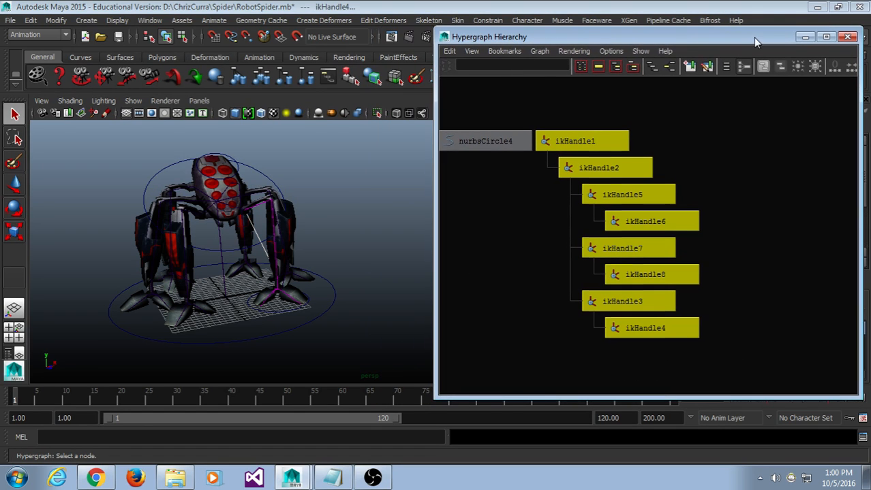
click(804, 38)
Examine the IK handles on the spider's front leg and foot, selecting ikHandle1 and ikHandle2 in the viewport.
alt+drag(527, 257, 369, 287)
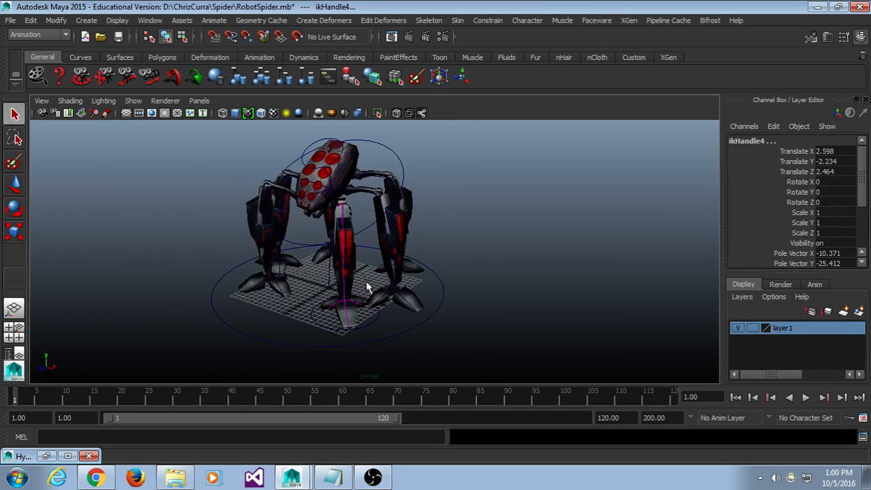
scroll(369, 288, up, 5)
scroll(366, 286, down, 5)
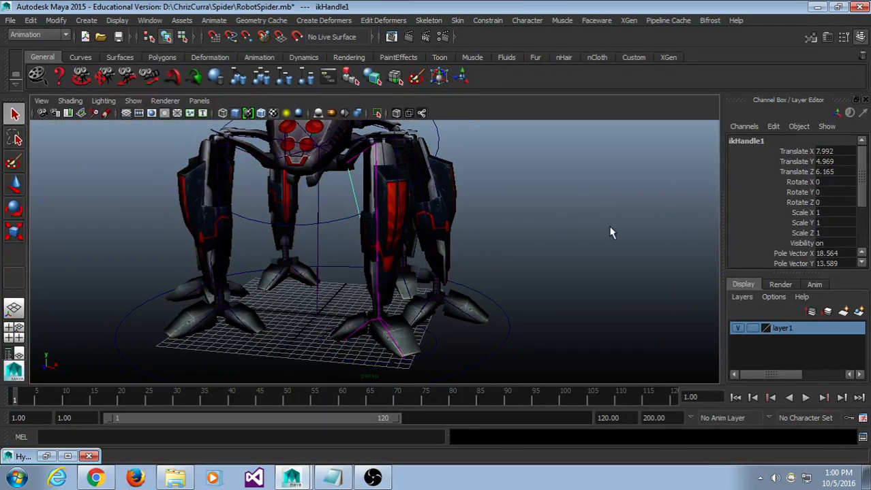
alt+drag(291, 372, 587, 250)
click(503, 335)
scroll(503, 348, up, 6)
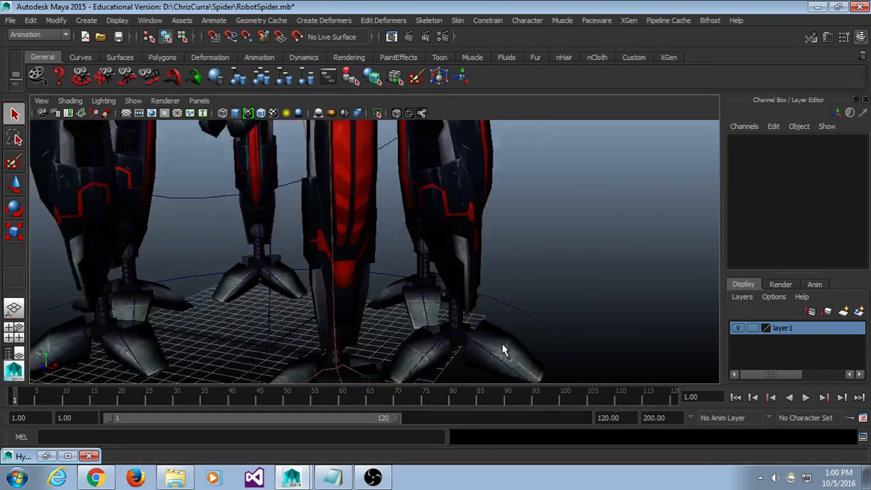
scroll(508, 198, down, 3)
alt+drag(501, 218, 501, 252)
drag(348, 188, 434, 291)
click(481, 322)
drag(538, 262, 295, 309)
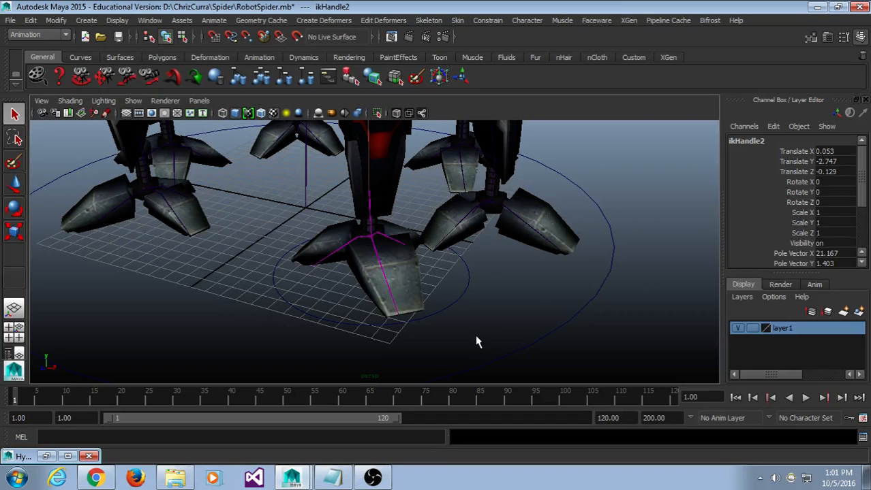
drag(300, 163, 521, 269)
scroll(471, 238, down, 6)
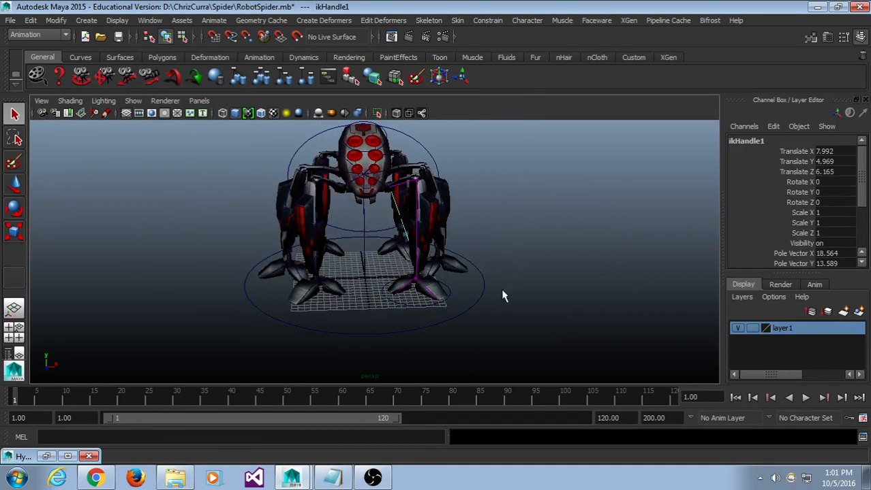
scroll(497, 303, up, 5)
mouse_move(491, 311)
alt+mouse_down()
mouse_move(429, 164)
mouse_move(451, 218)
mouse_move(543, 249)
mouse_move(492, 320)
alt+mouse_up()
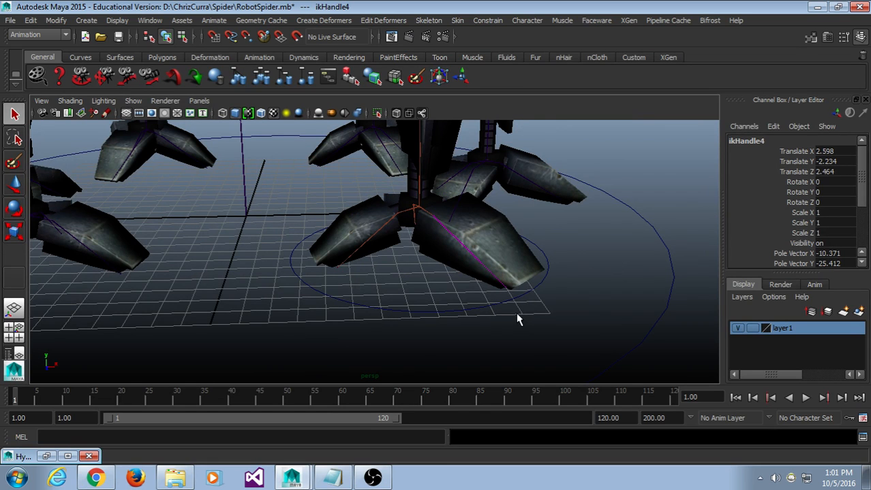
Try rotating ikHandle3 on the front foot, undo the rotation, and clear the selection.
drag(461, 207, 427, 229)
key(e)
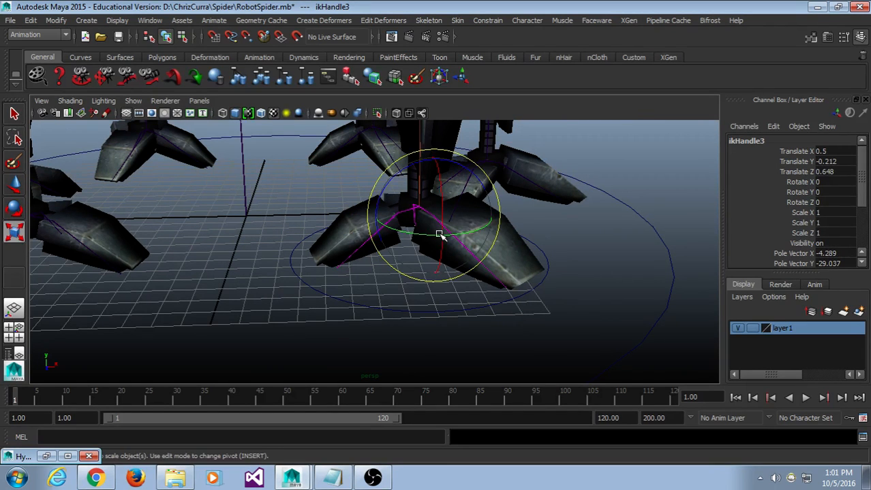
key(r)
key(w)
key(e)
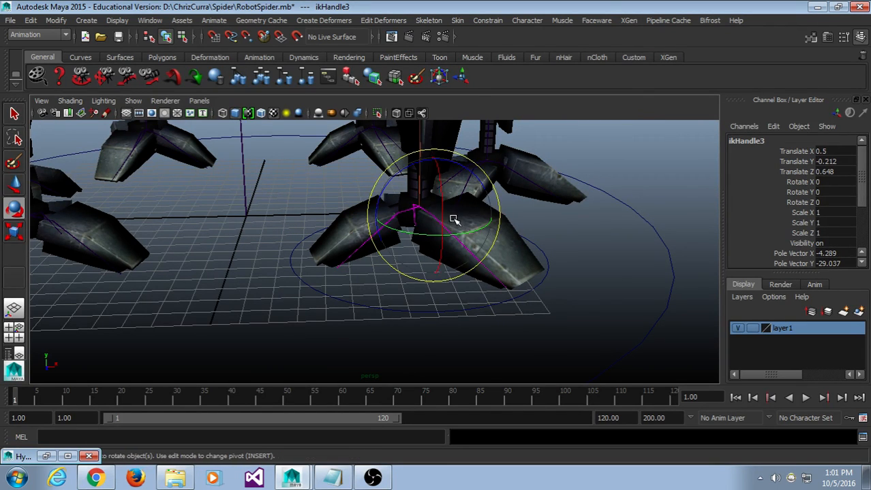
drag(453, 219, 492, 196)
key(ctrl+z)
click(572, 193)
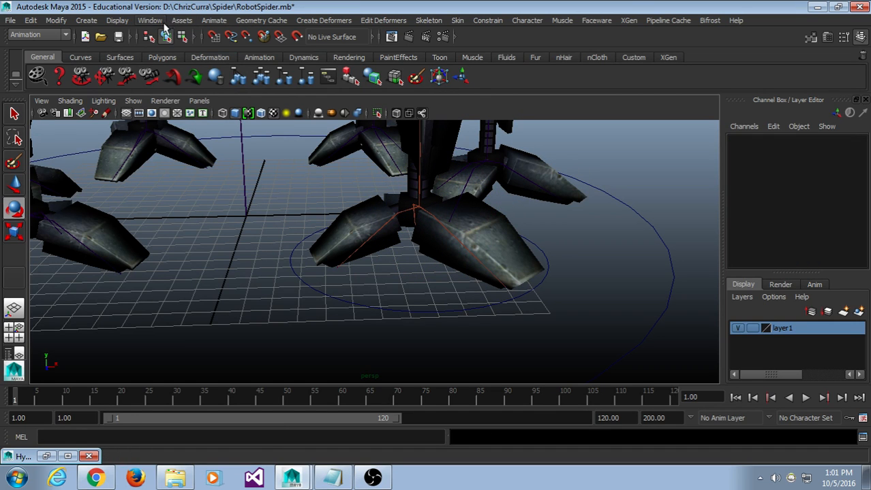
Set the joint display scale to 15.
click(149, 20)
mouse_move(117, 19)
mouse_move(136, 102)
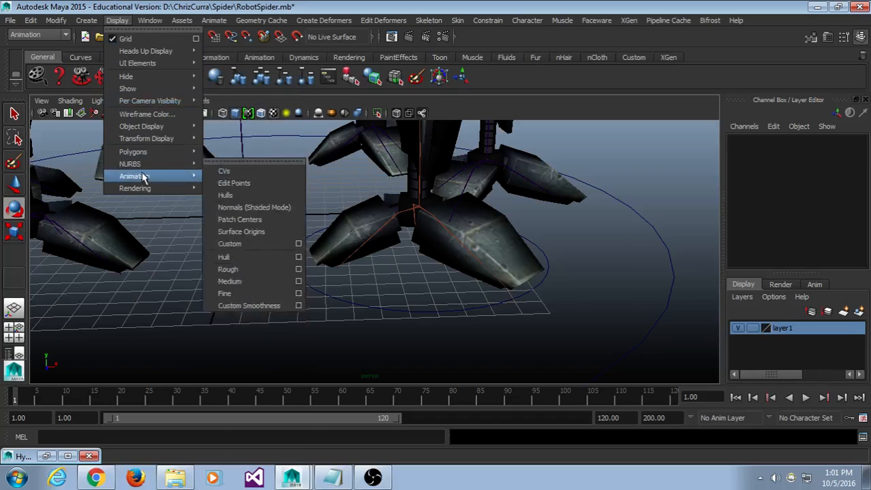
mouse_move(191, 175)
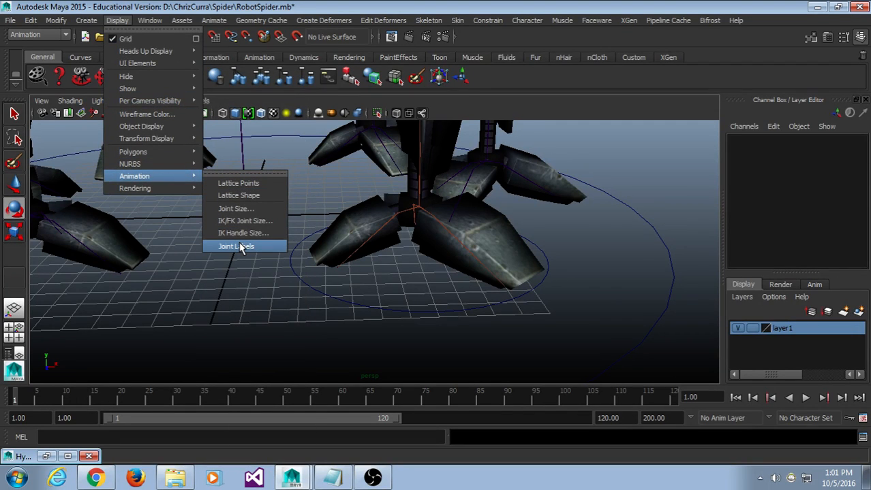
click(331, 3)
click(122, 19)
mouse_move(171, 176)
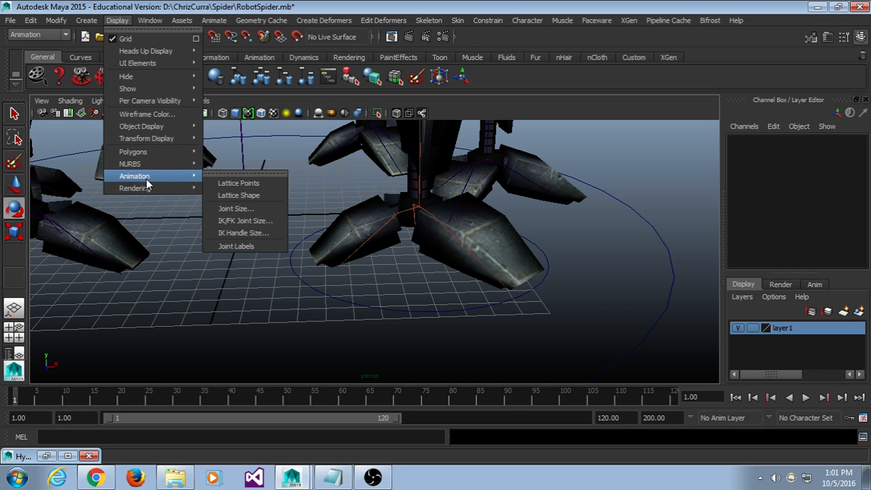
click(257, 208)
drag(358, 198, 574, 176)
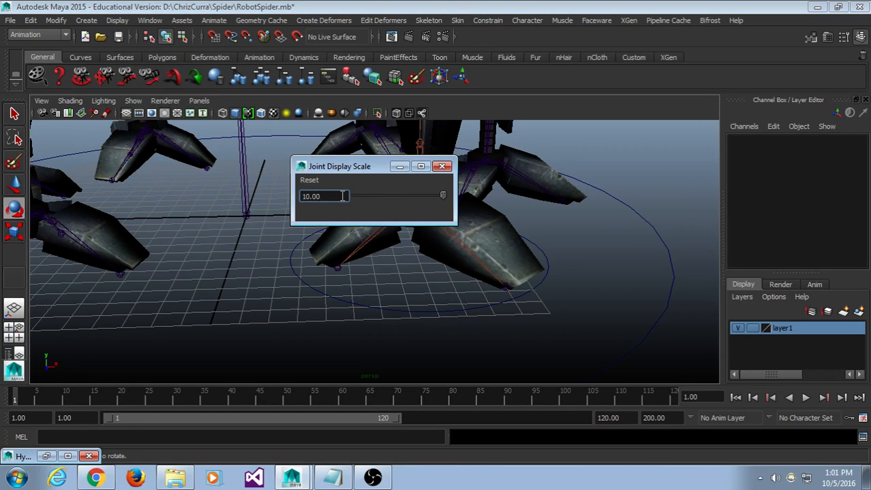
double_click(343, 197)
text(15)
key(Return)
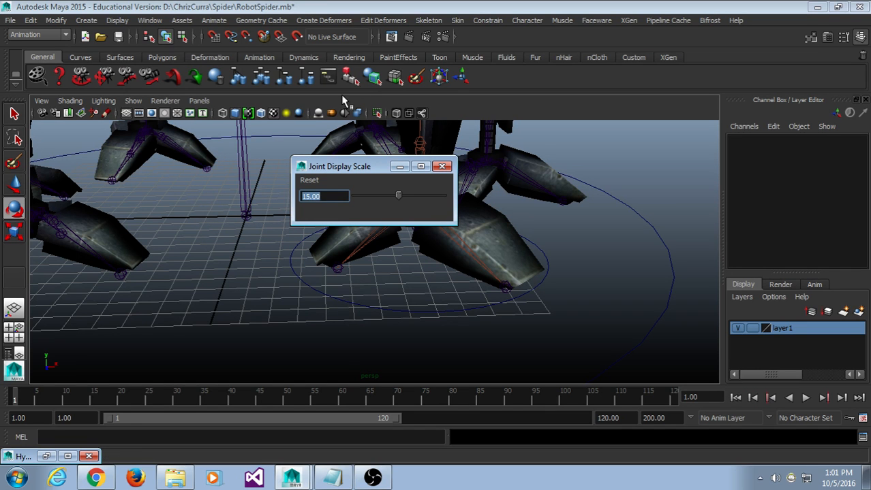
click(443, 167)
Select ikHandle1 on the front leg and show its manipulator.
scroll(470, 173, down, 6)
alt+drag(509, 182, 458, 193)
click(370, 246)
scroll(440, 324, up, 6)
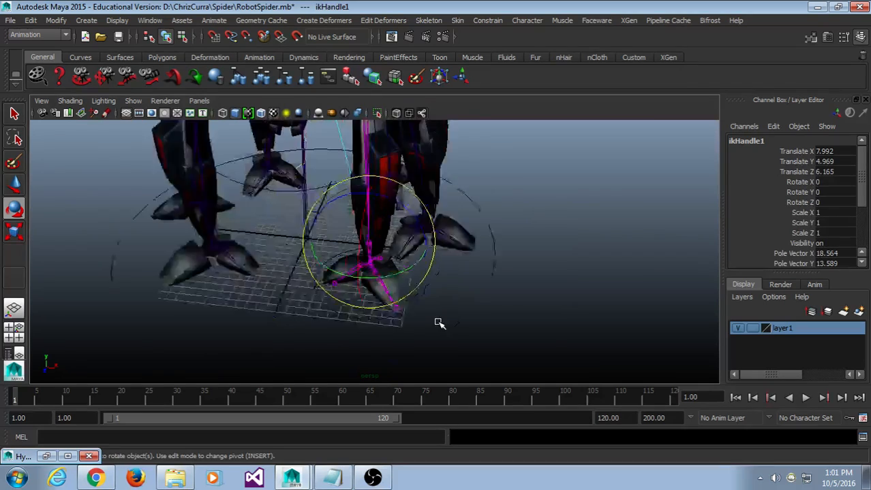
key(t)
alt+drag(457, 294, 486, 267)
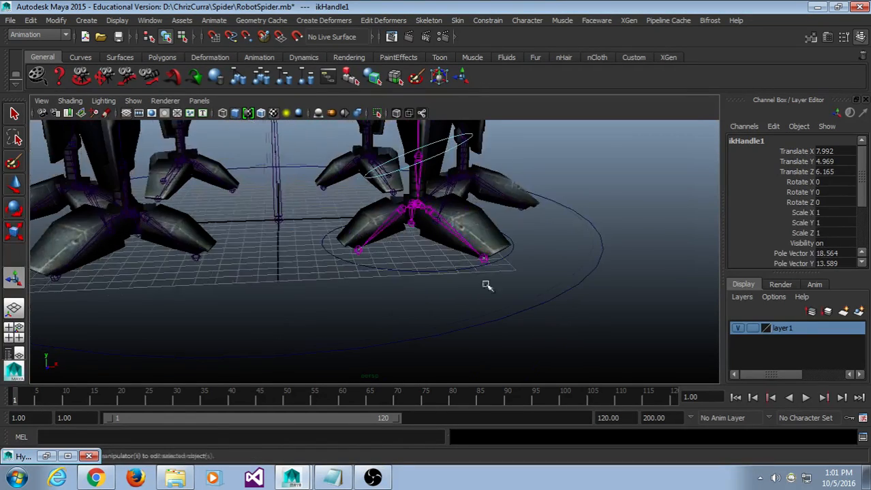
scroll(485, 285, up, 5)
Examine the front foot's joint chains from several angles, down to the ankle and toe joints.
drag(611, 193, 521, 306)
alt+drag(431, 216, 381, 238)
click(296, 293)
alt+drag(296, 293, 495, 206)
click(545, 271)
click(449, 247)
click(383, 304)
alt+drag(383, 304, 319, 258)
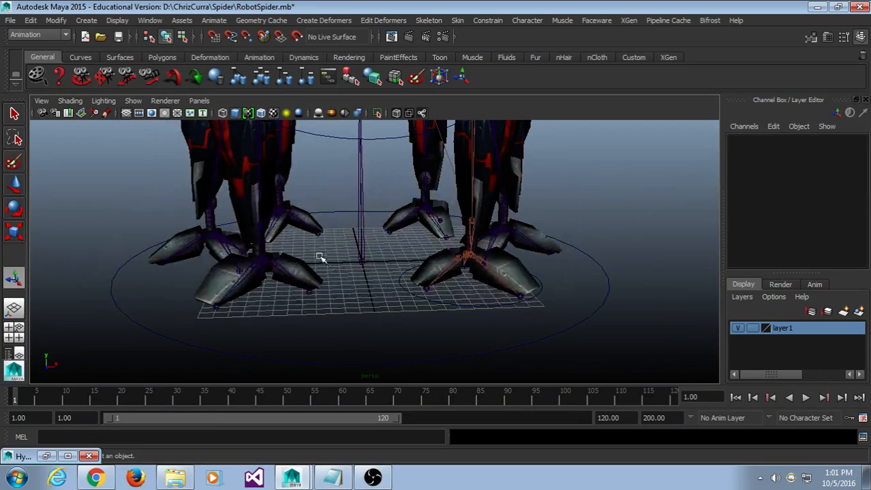
alt+drag(370, 216, 405, 240)
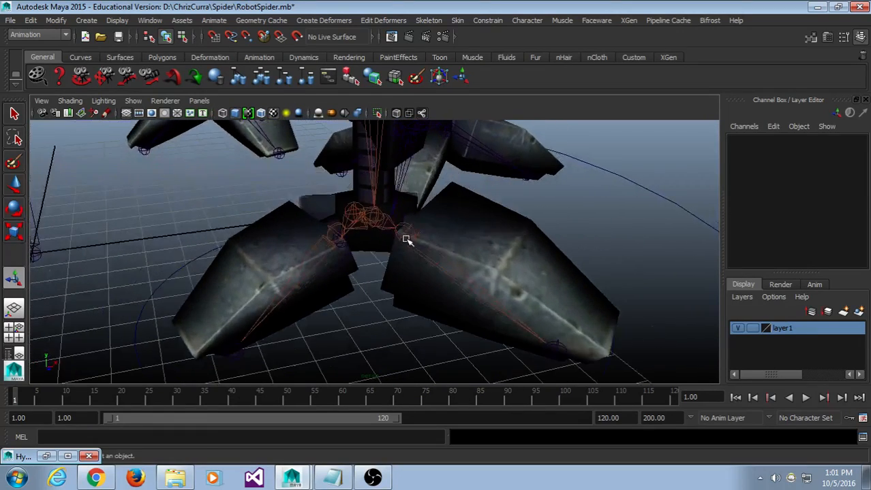
scroll(417, 234, down, 3)
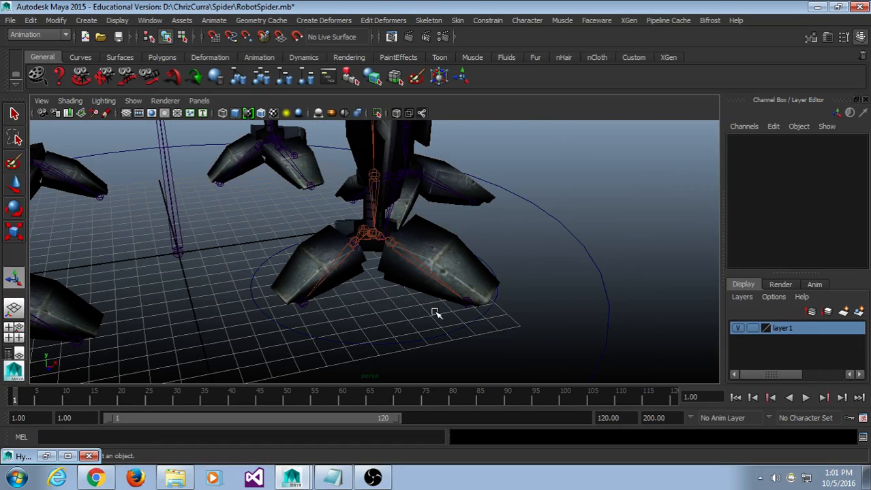
Try moving the front foot's control circle, nurbsCircle4, and clear the selection.
click(430, 338)
key(w)
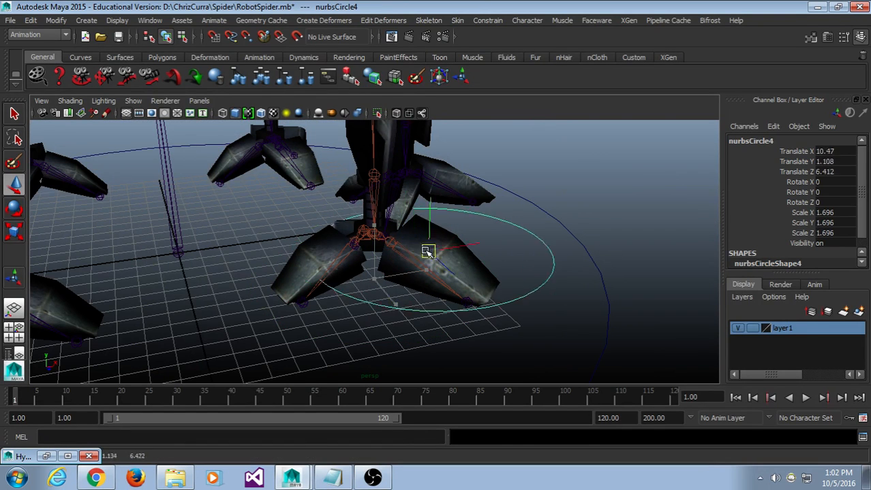
click(632, 198)
scroll(591, 277, down, 4)
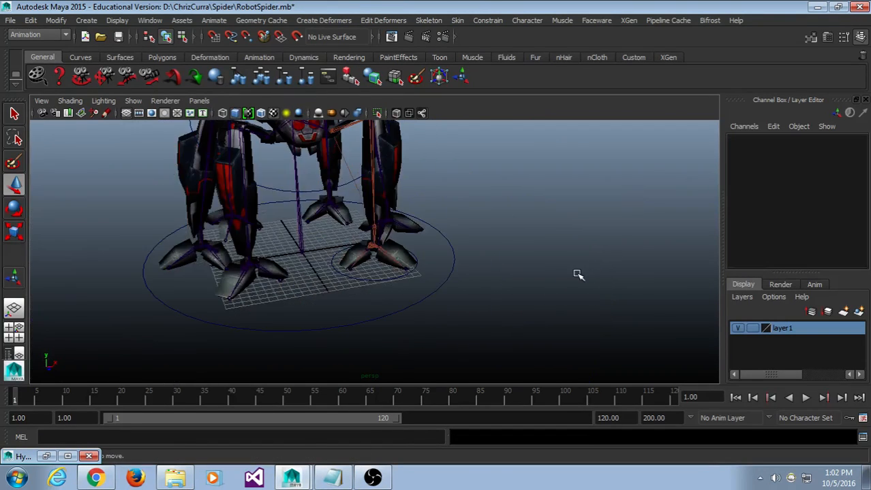
Select ikHandle2 at the front foot's ankle for moving.
scroll(576, 274, up, 4)
drag(446, 203, 345, 247)
scroll(558, 301, up, 1)
scroll(557, 301, up, 3)
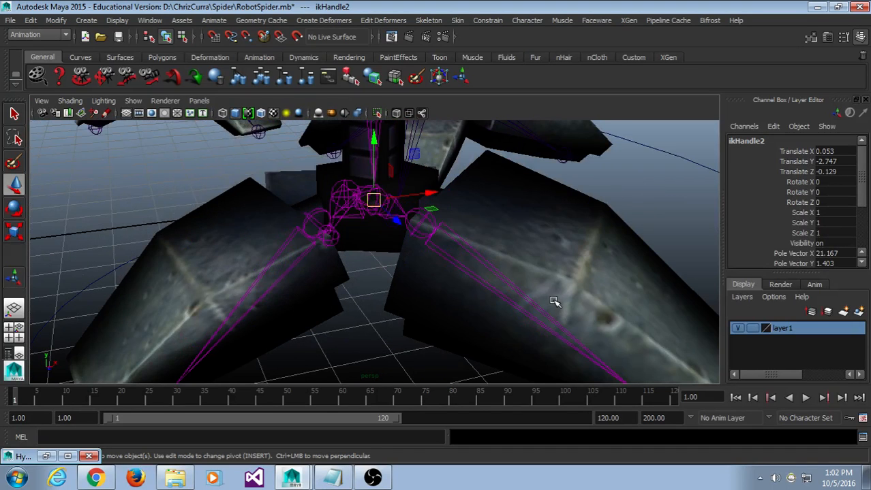
scroll(553, 301, down, 5)
scroll(553, 302, up, 4)
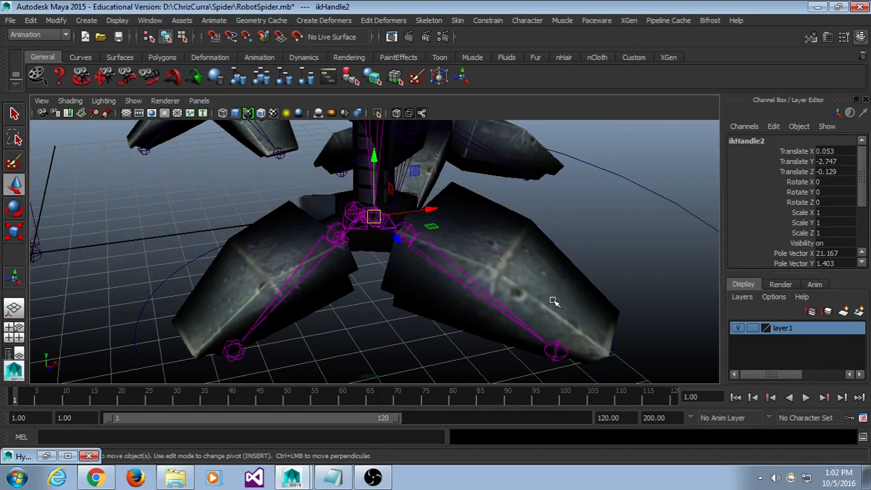
Restore the Hypergraph window, narrow it, and frame the IK handles beneath ikHandle1.
click(48, 457)
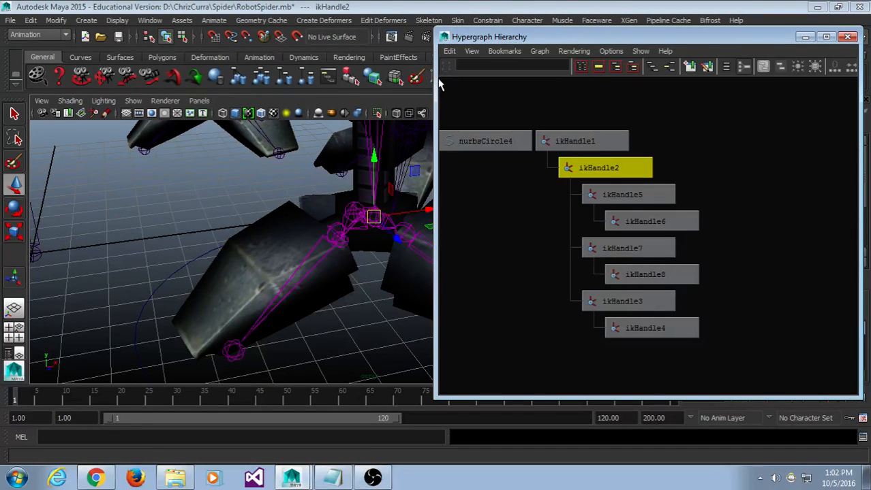
drag(437, 80, 513, 80)
key(a)
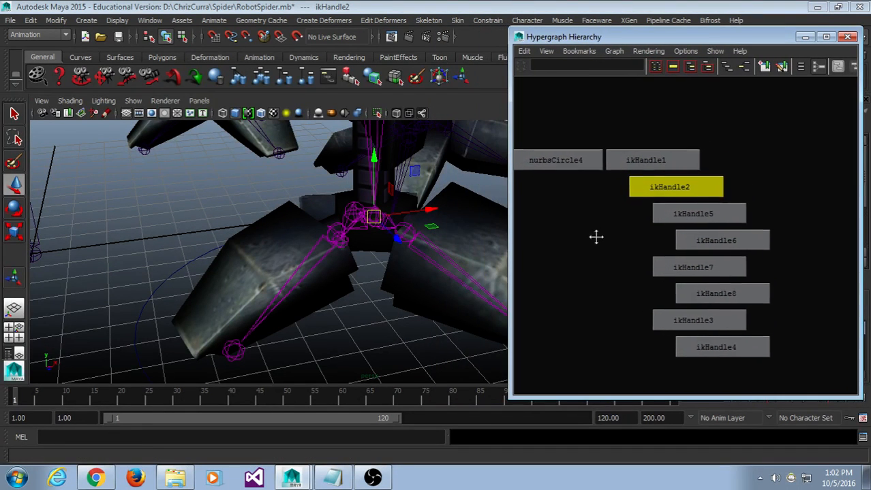
alt+right_drag(602, 235, 663, 221)
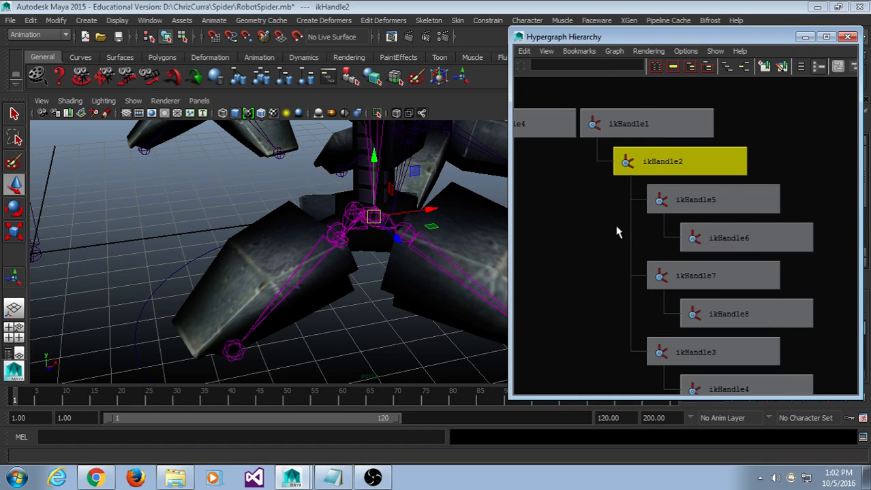
alt+middle_drag(616, 232, 622, 208)
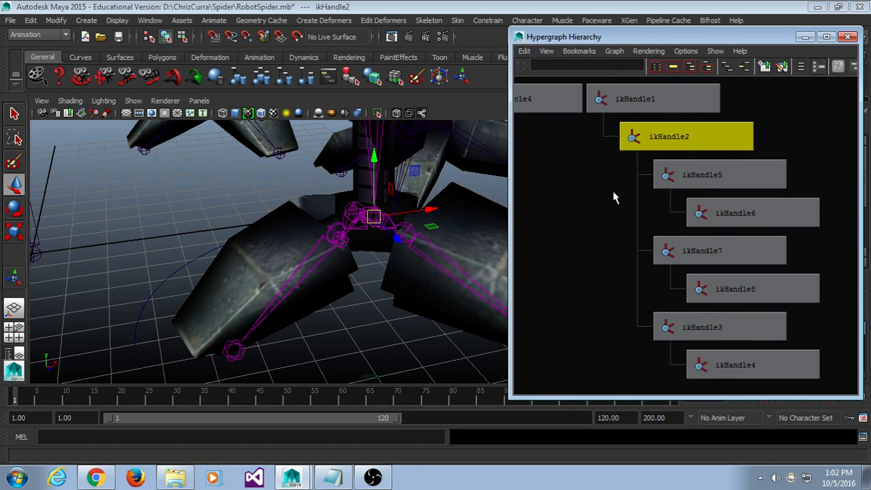
Examine how the toe IK handles are parented under ikHandle2 in the hierarchy.
click(150, 20)
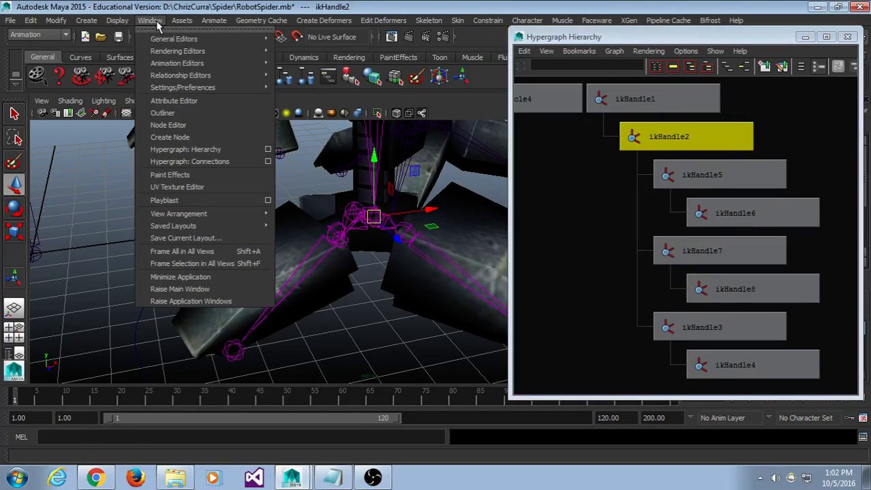
mouse_move(160, 41)
right_drag(619, 224, 474, 208)
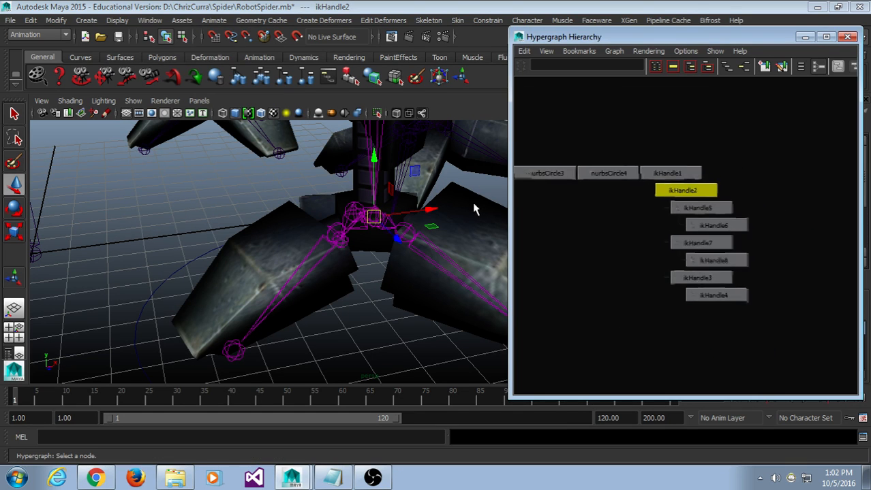
alt+middle_drag(593, 214, 573, 188)
alt+right_drag(591, 198, 705, 198)
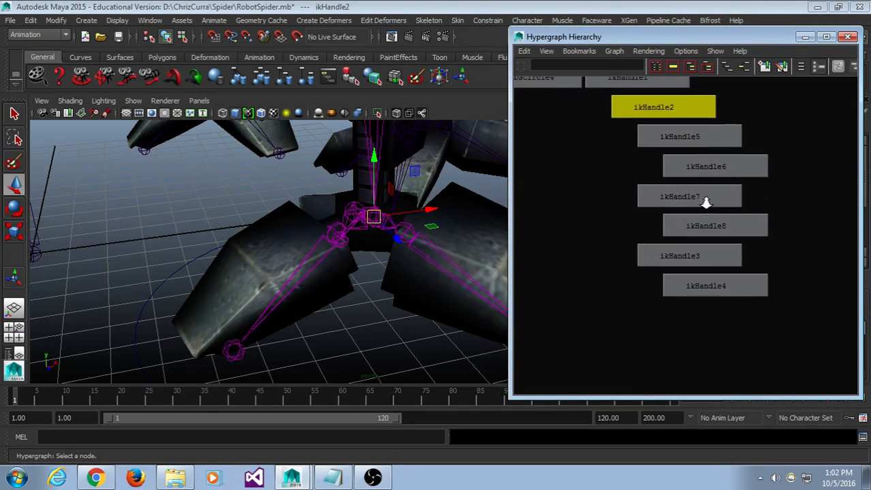
alt+middle_drag(592, 169, 629, 210)
alt+right_drag(629, 204, 652, 208)
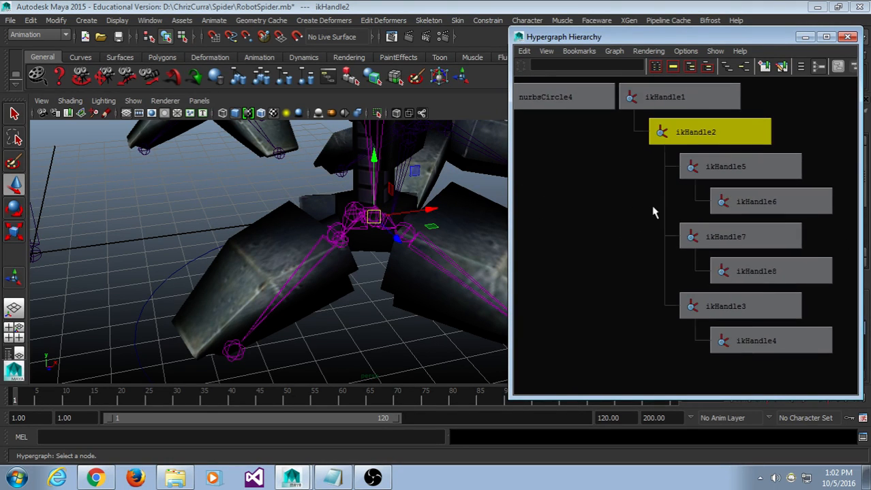
alt+middle_drag(634, 209, 624, 216)
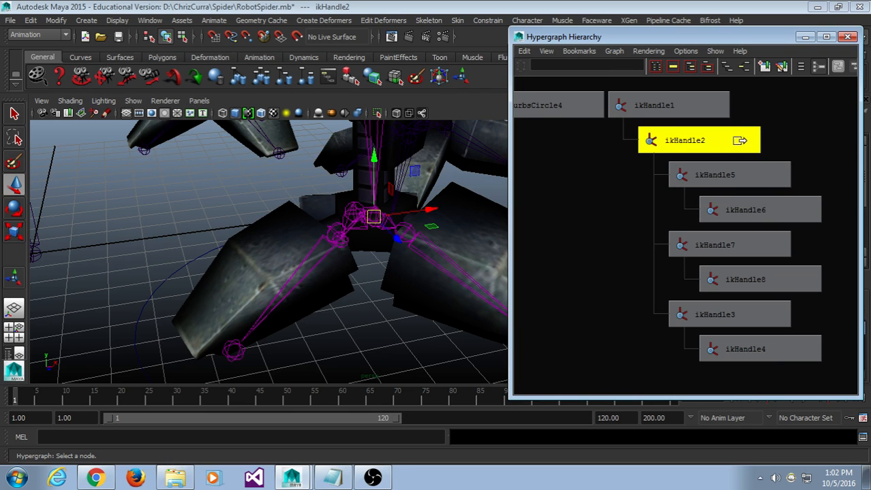
Select all the IK handles beneath and including ikHandle1 to examine them on the front foot, and clear the selection.
drag(768, 95, 716, 397)
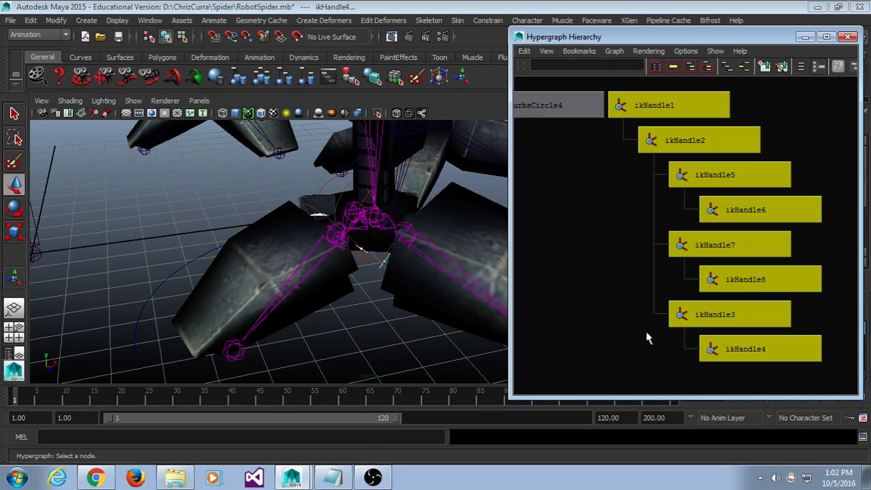
scroll(389, 299, down, 5)
scroll(389, 298, up, 2)
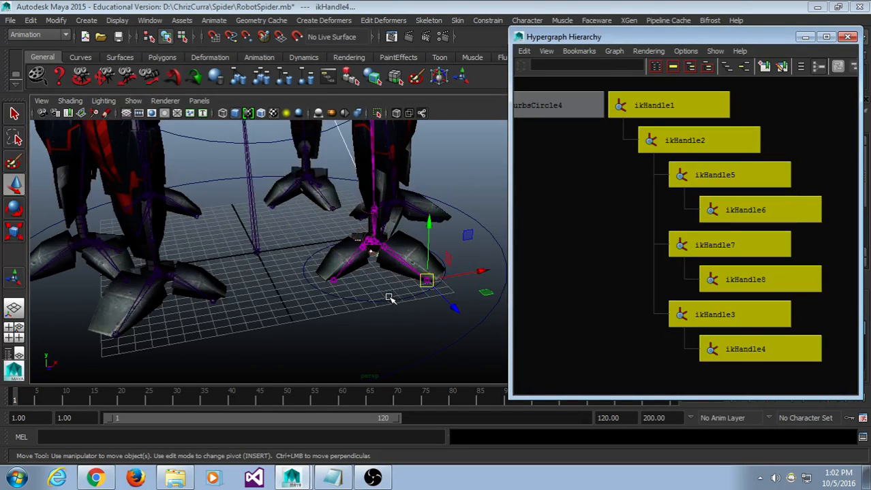
scroll(389, 299, up, 4)
scroll(295, 293, down, 2)
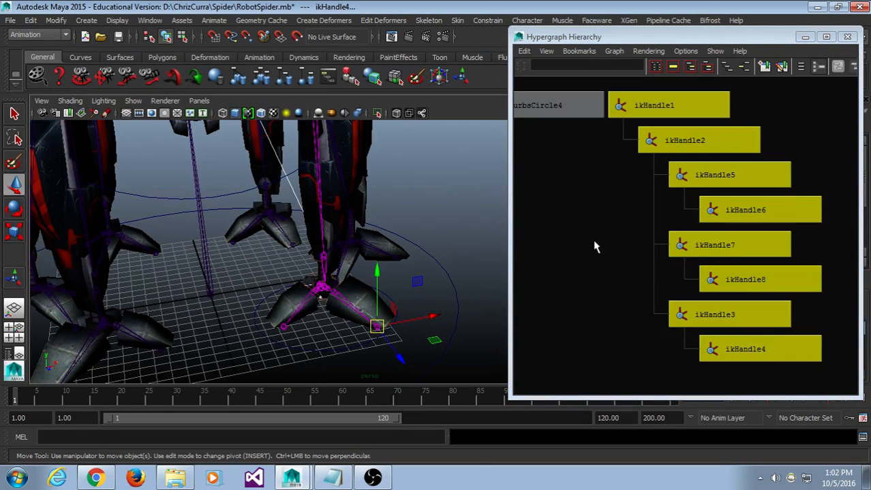
click(615, 234)
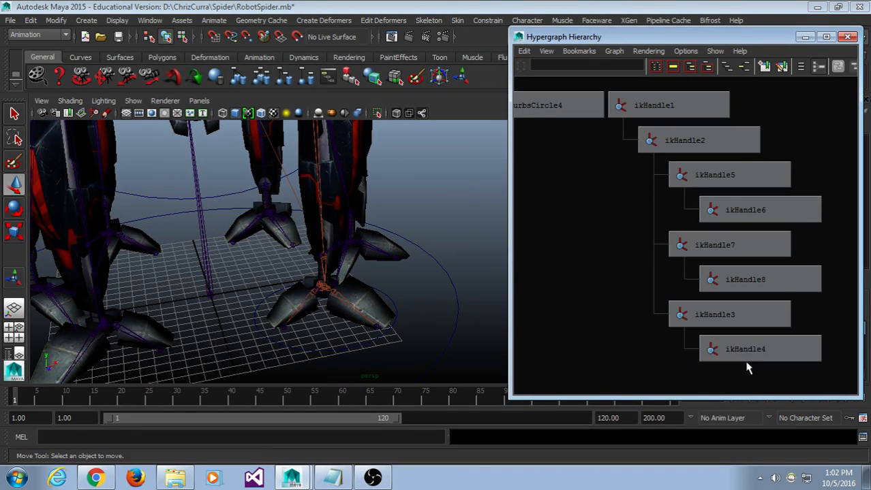
drag(746, 370, 683, 105)
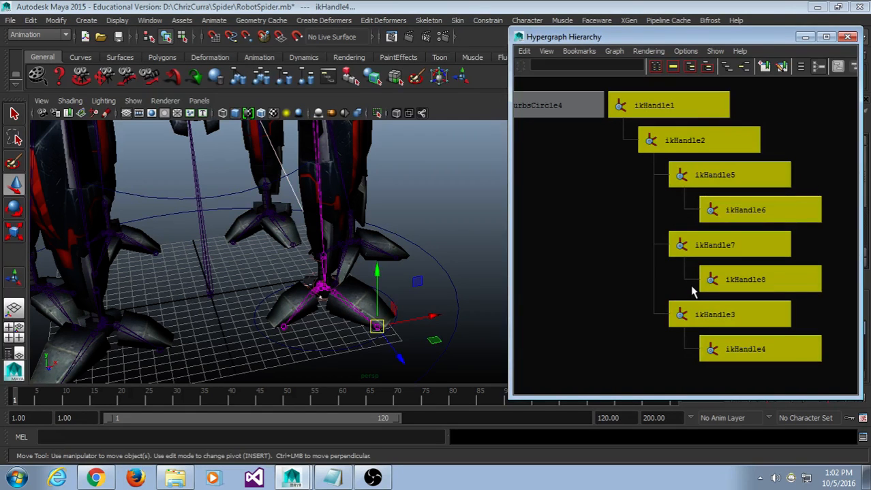
click(615, 213)
Select ikHandle1 alone, inspect its position above the front foot, and clear the selection.
drag(444, 214, 228, 352)
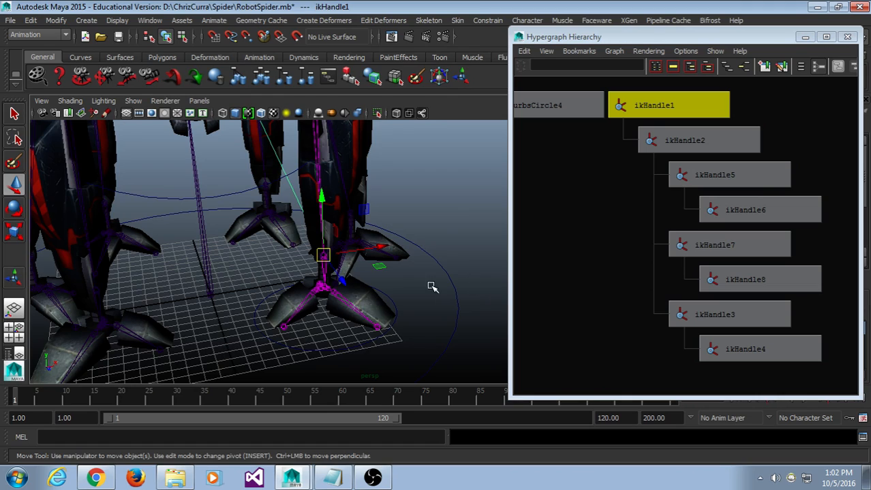
mouse_move(432, 287)
alt+mouse_down()
mouse_move(460, 278)
mouse_move(440, 283)
alt+mouse_up()
scroll(440, 284, up, 4)
alt+middle_drag(441, 297, 432, 265)
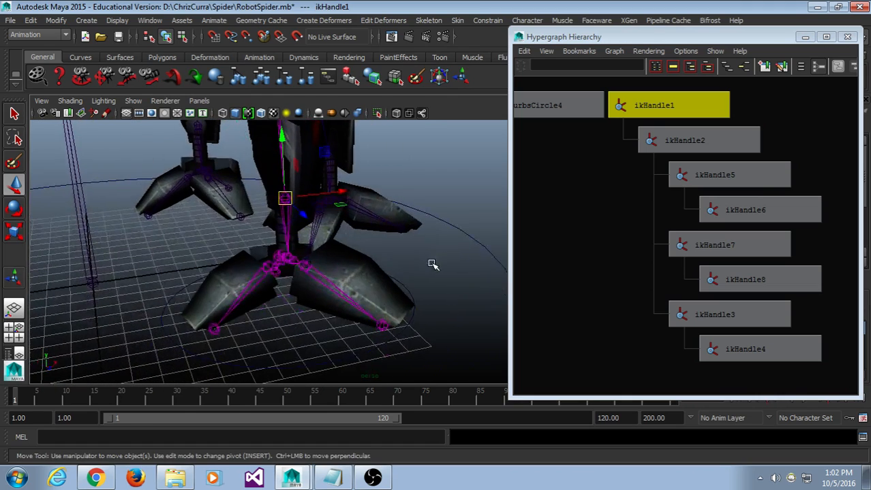
scroll(434, 264, up, 5)
scroll(436, 262, down, 8)
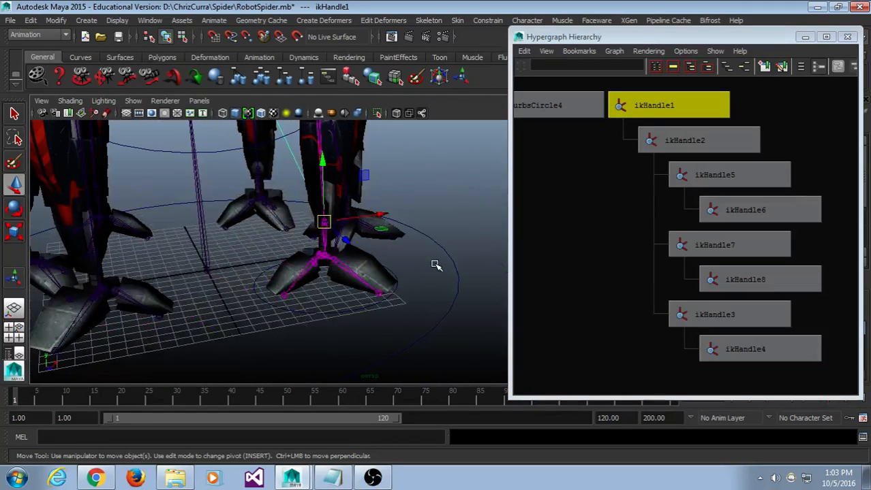
click(451, 177)
alt+middle_drag(431, 238, 404, 231)
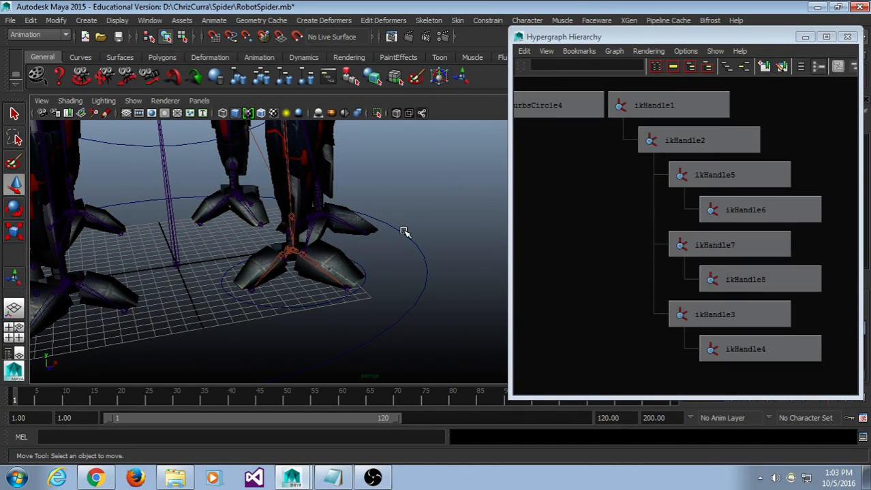
Try moving ikHandle1 to test how the front leg follows, undo both moves, and clear the selection.
click(647, 106)
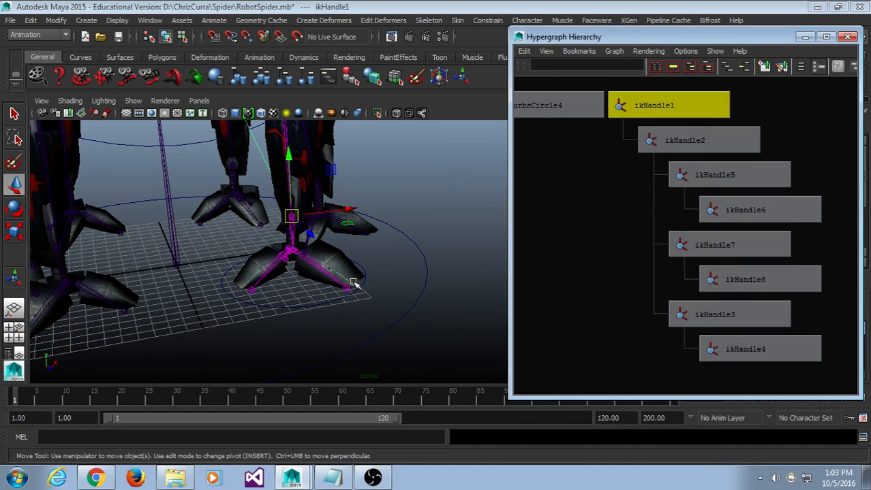
scroll(296, 328, up, 5)
alt+middle_drag(262, 308, 311, 316)
drag(280, 196, 298, 154)
key(ctrl+z)
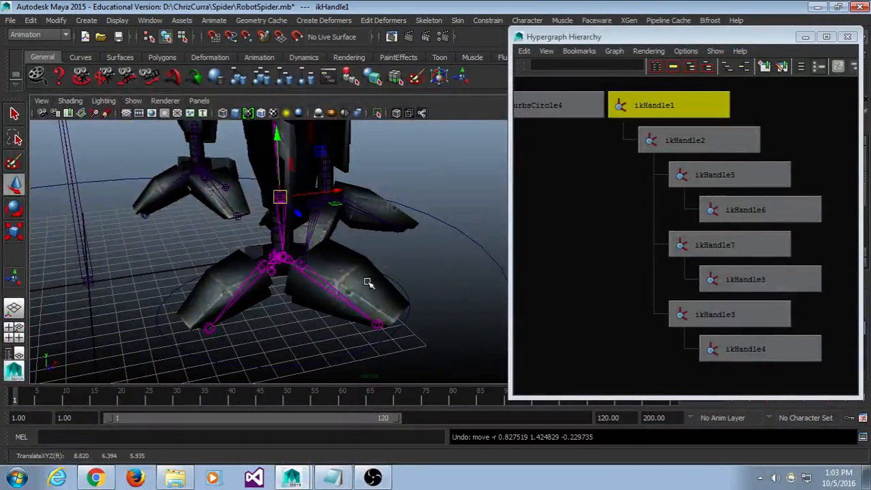
scroll(368, 283, down, 5)
drag(346, 227, 423, 196)
key(ctrl+z)
click(572, 199)
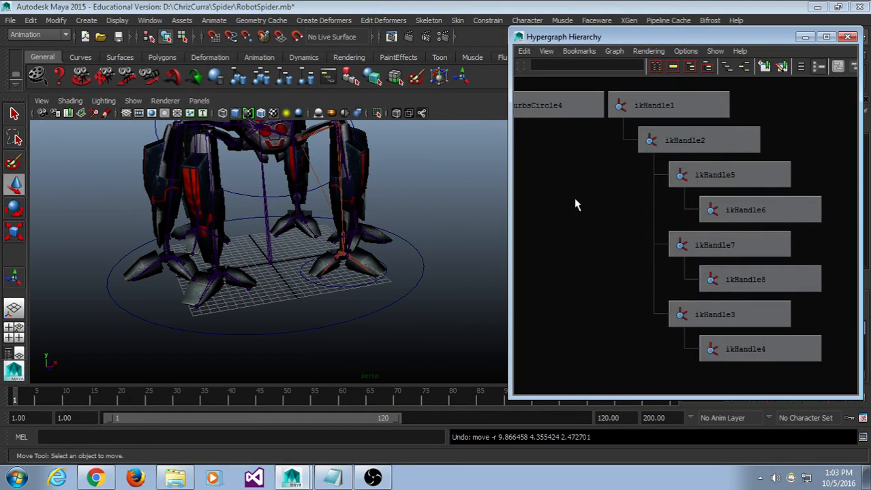
Group ikHandle1 with its child handles, and narrow and reposition the Hypergraph window to uncover the Channel Box.
alt+middle_drag(589, 184, 593, 198)
click(667, 116)
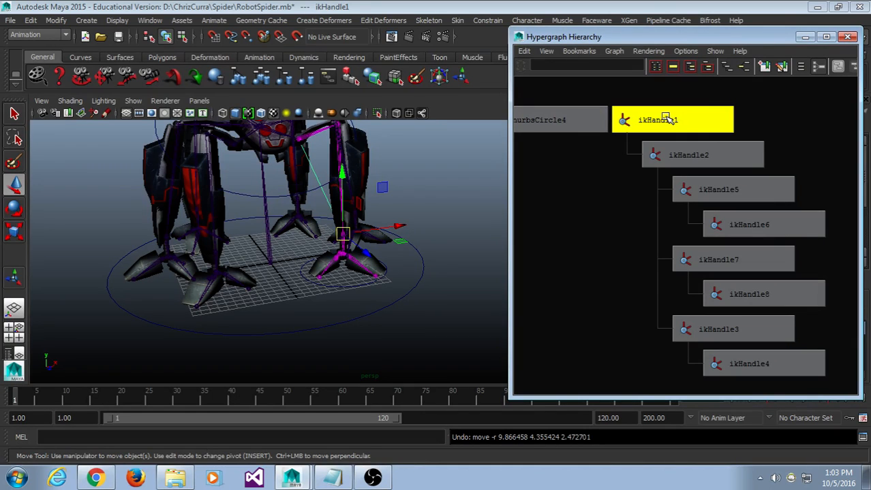
drag(762, 91, 702, 124)
middle_drag(709, 127, 746, 151)
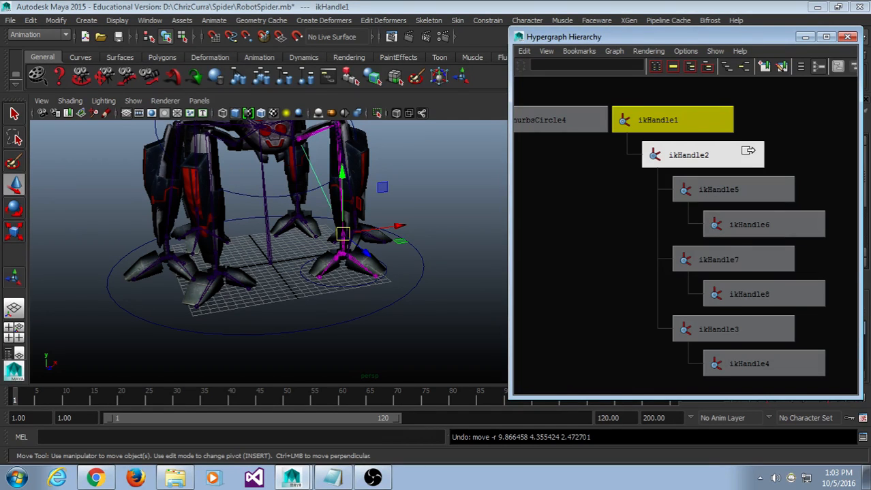
middle_drag(748, 150, 747, 151)
key(ctrl+g)
drag(861, 75, 770, 76)
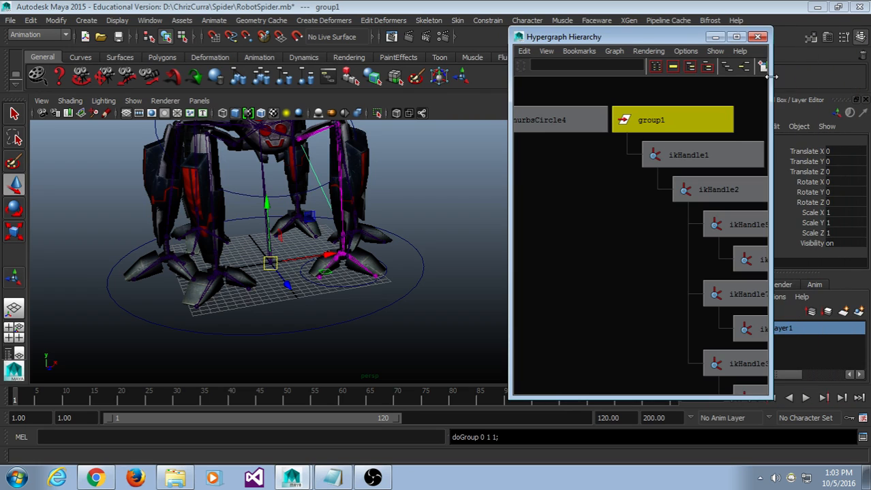
drag(638, 39, 561, 36)
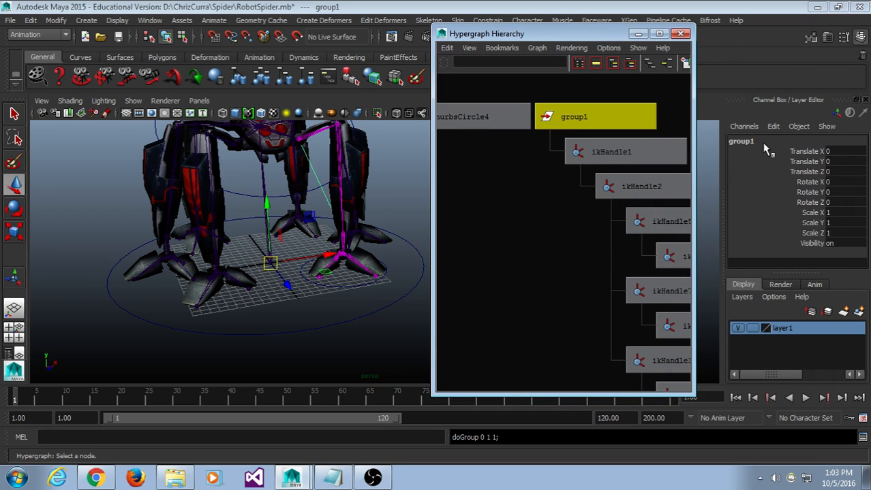
double_click(589, 116)
double_click(590, 117)
right_click(589, 116)
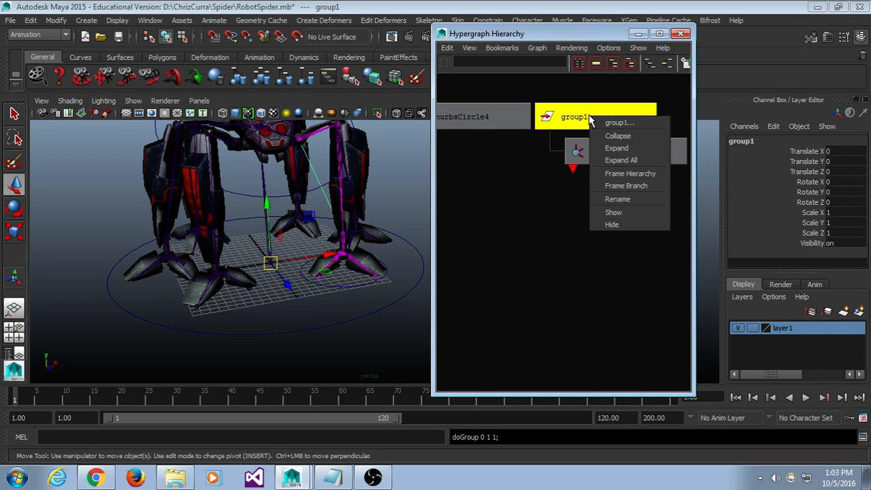
click(575, 150)
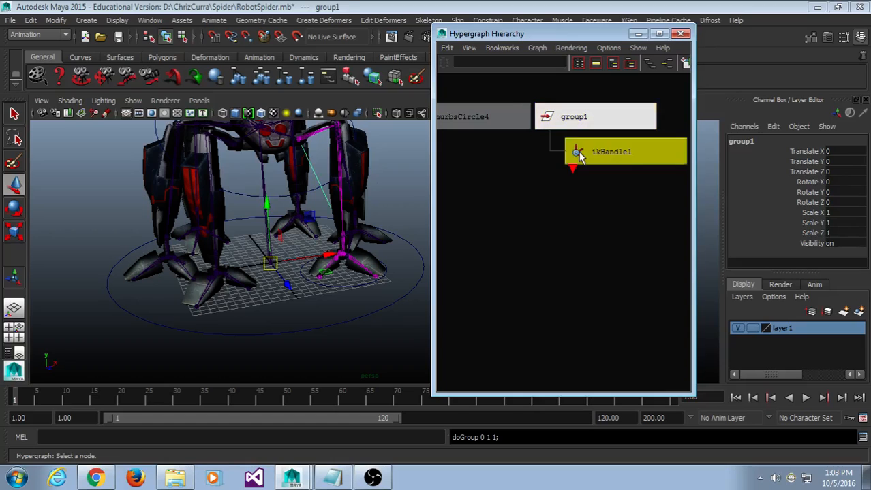
double_click(595, 117)
key(ctrl+z)
double_click(595, 118)
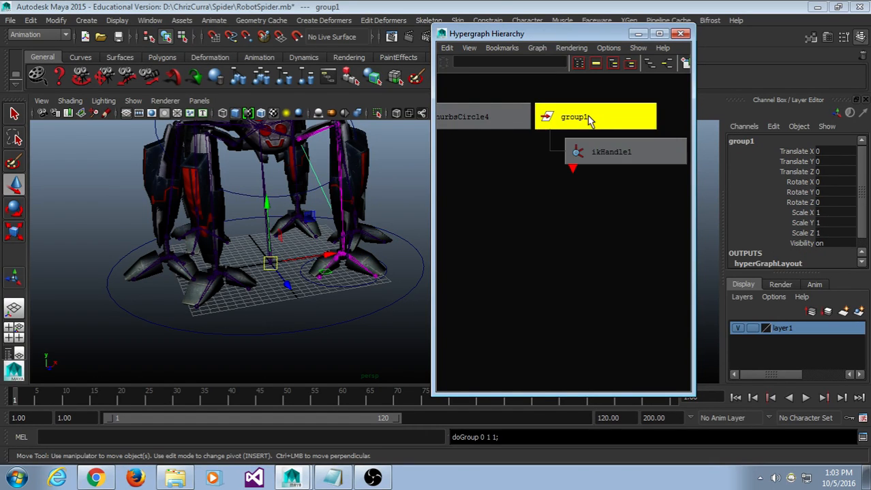
click(575, 174)
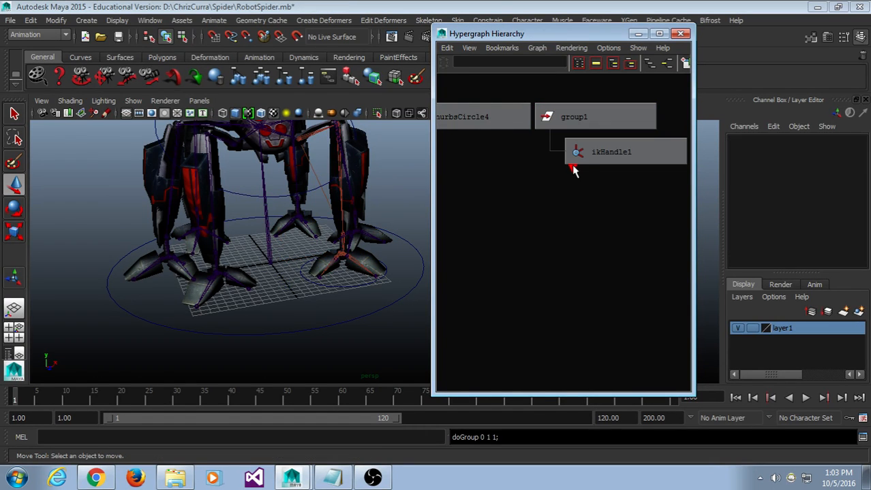
double_click(642, 154)
double_click(628, 188)
double_click(638, 225)
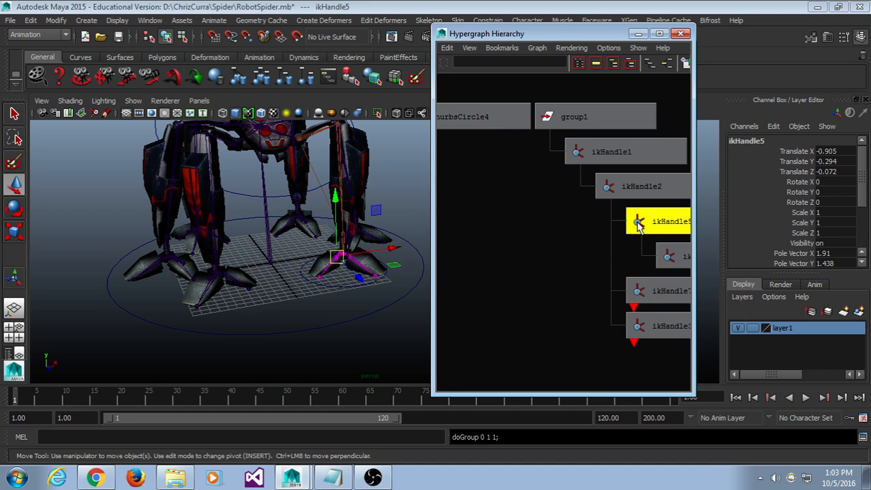
double_click(639, 292)
double_click(640, 359)
Rename the group1 node above ikHandle1 as LFLeg.
scroll(526, 211, down, 2)
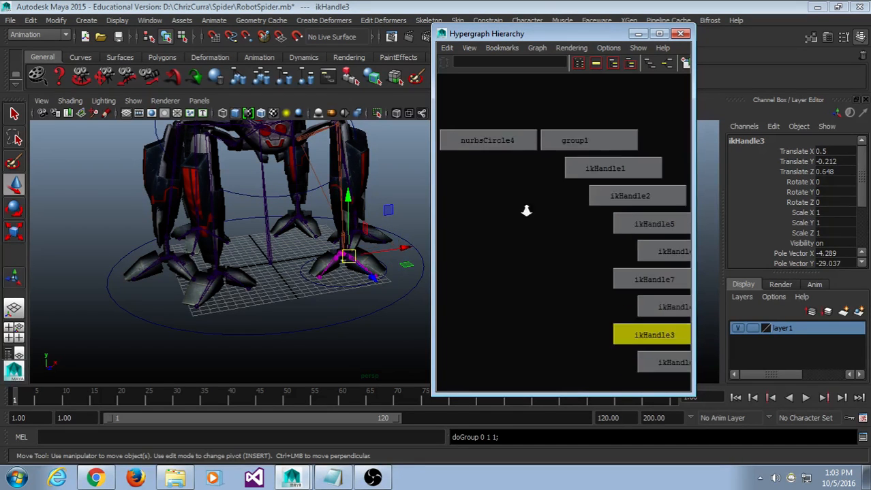
scroll(524, 213, down, 1)
alt+middle_drag(515, 228, 483, 221)
scroll(506, 229, up, 2)
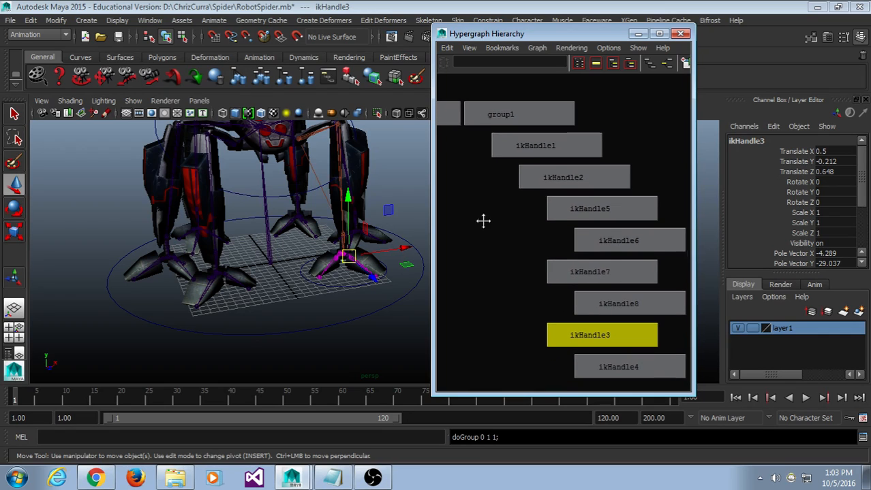
right_click(507, 114)
click(541, 204)
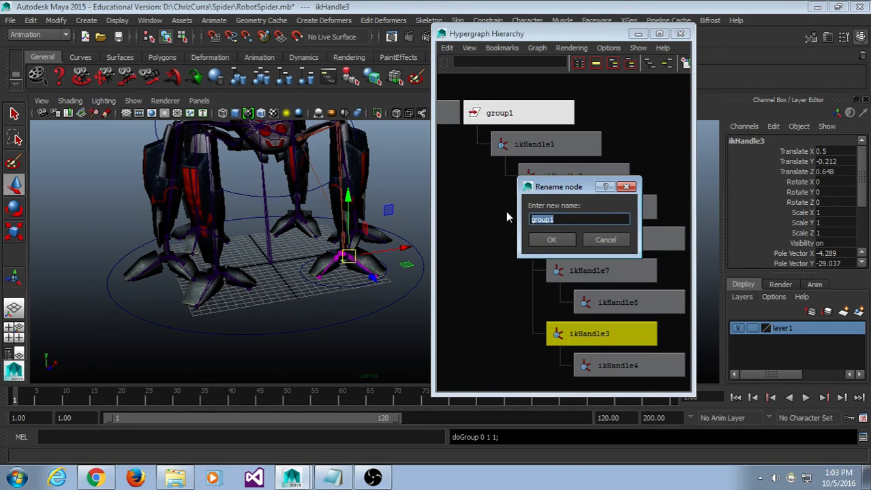
text(FL)
key(BackSpace)
key(BackSpace)
text(LFLeg)
key(Return)
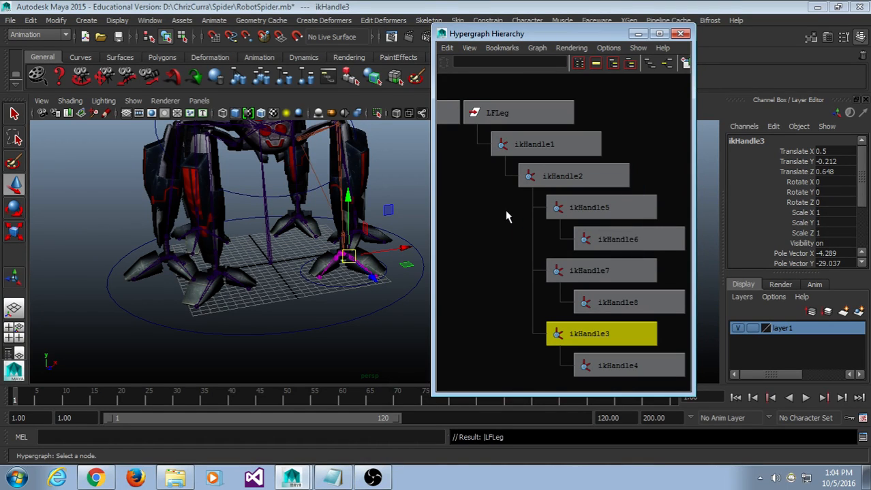
Reposition the Hypergraph window, fit the whole LFLeg hierarchy inside it, and clear the selection.
mouse_move(598, 38)
mouse_down()
mouse_move(611, 33)
mouse_move(609, 80)
mouse_move(602, 45)
mouse_move(610, 73)
mouse_move(613, 46)
mouse_up()
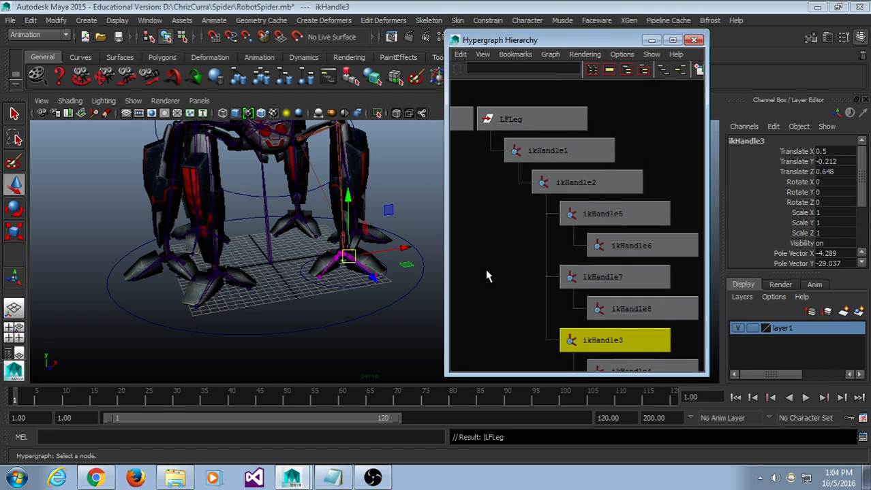
scroll(486, 276, down, 2)
click(523, 194)
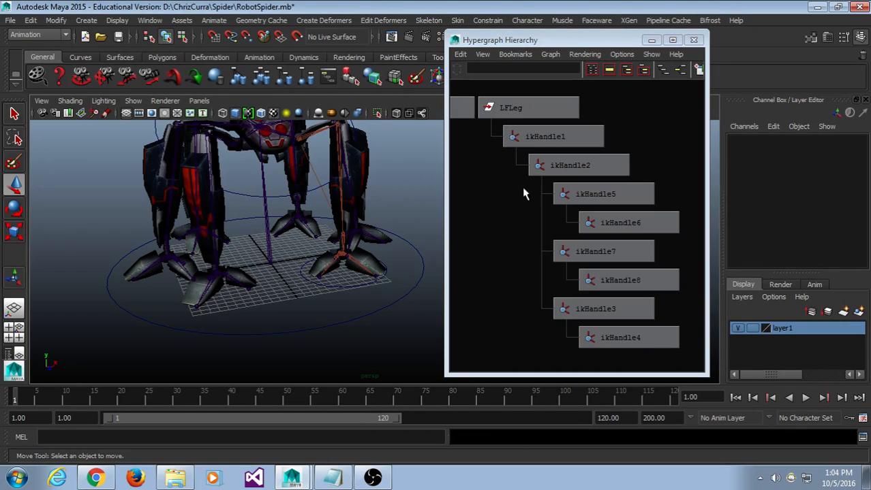
Try moving and rotating the LFLeg group about its current pivot, and undo the transformations.
click(497, 107)
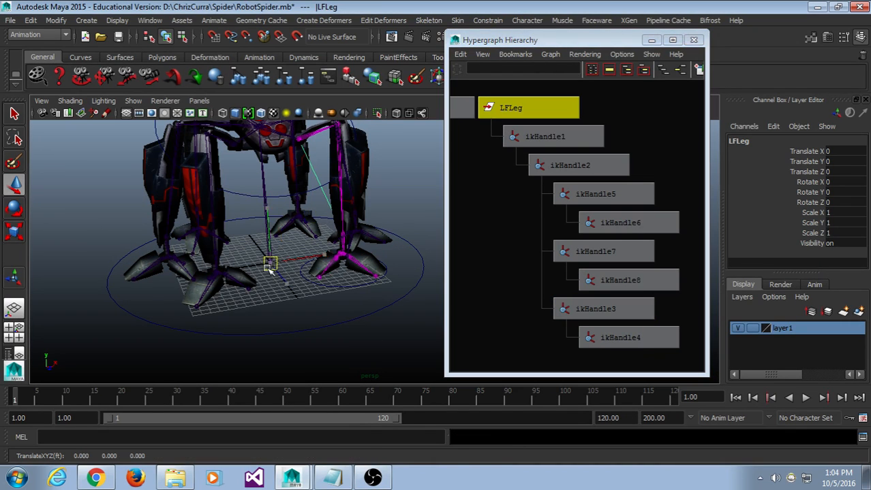
drag(270, 267, 312, 233)
key(e)
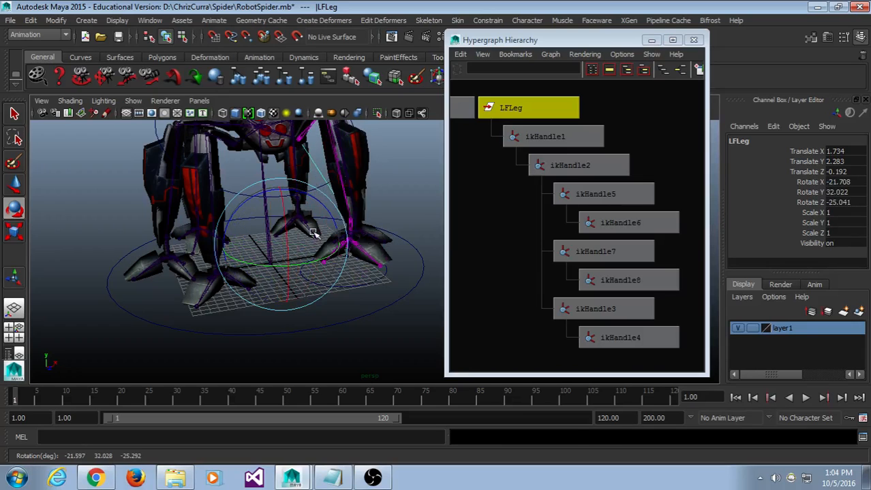
key(ctrl+z)
key(w)
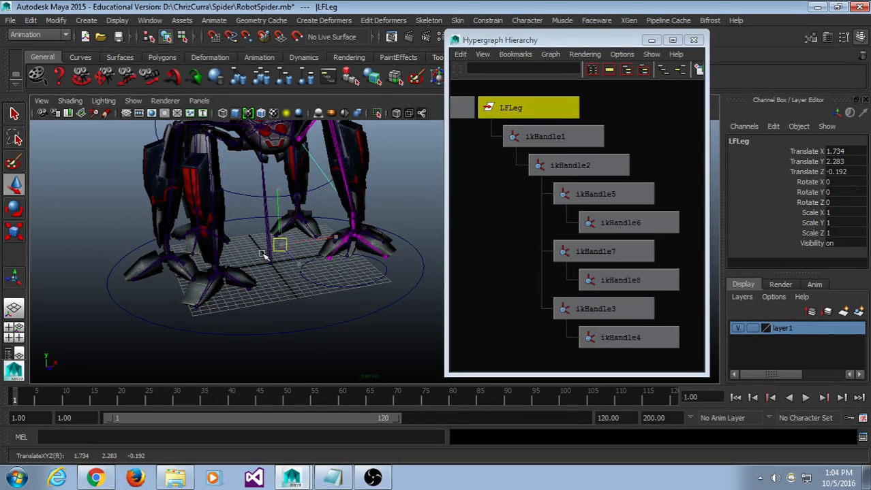
key(ctrl+z)
key(ctrl+z)
Select nurbsCircle4 and the LFLeg group in turn to compare their pivot positions around the front foot.
scroll(317, 307, up, 3)
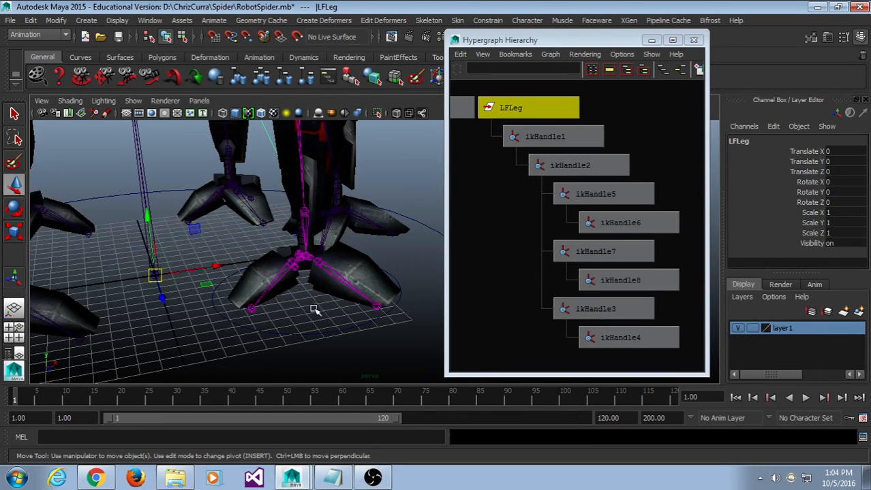
mouse_move(316, 307)
alt+mouse_down()
mouse_move(322, 288)
mouse_move(305, 282)
mouse_move(315, 293)
alt+mouse_up()
click(313, 292)
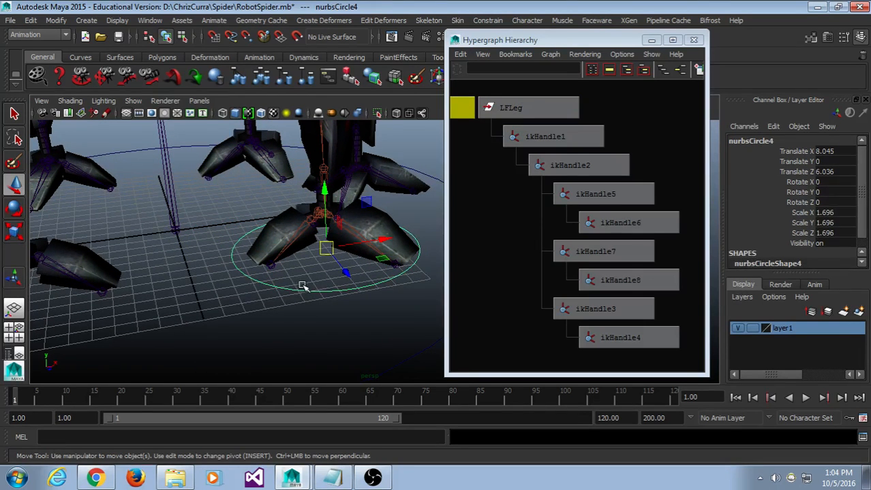
click(308, 299)
click(308, 296)
click(512, 109)
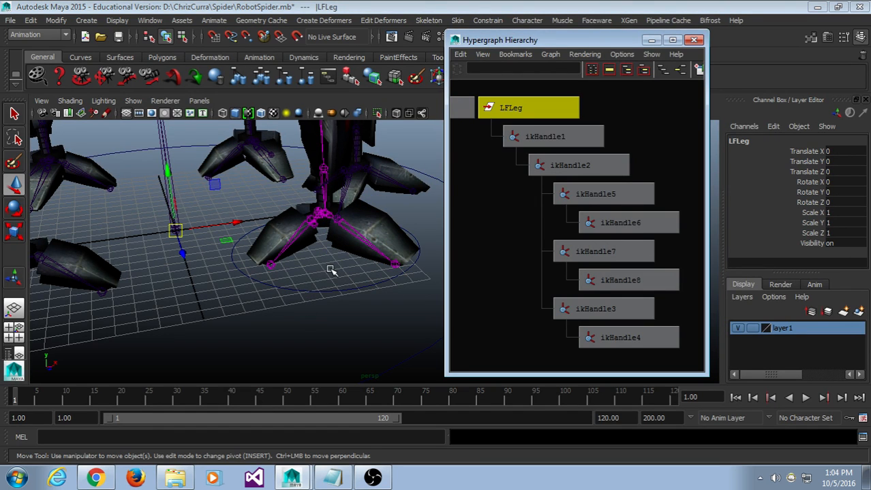
Try moving the foot's control circle, nurbsCircle4, undo the move, and clear the selection.
click(322, 295)
mouse_move(326, 251)
mouse_down()
mouse_move(339, 238)
mouse_move(327, 248)
mouse_move(334, 244)
mouse_up()
key(ctrl+z)
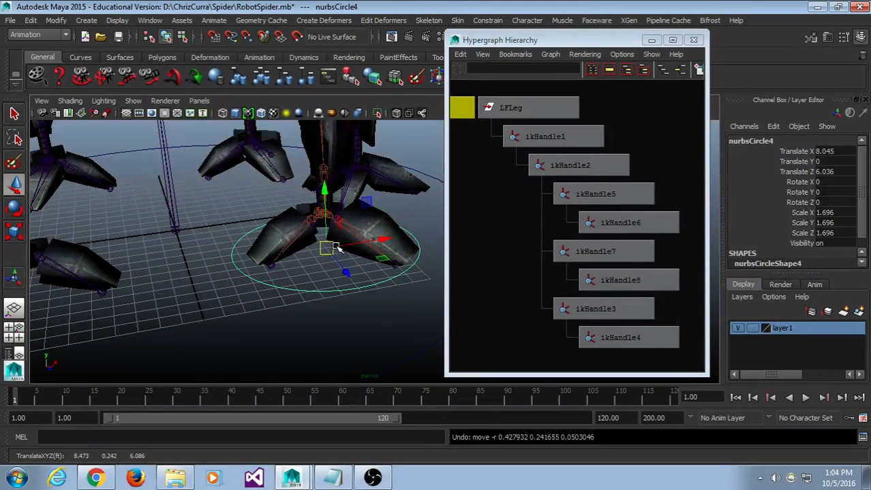
alt+drag(333, 321, 315, 312)
click(327, 327)
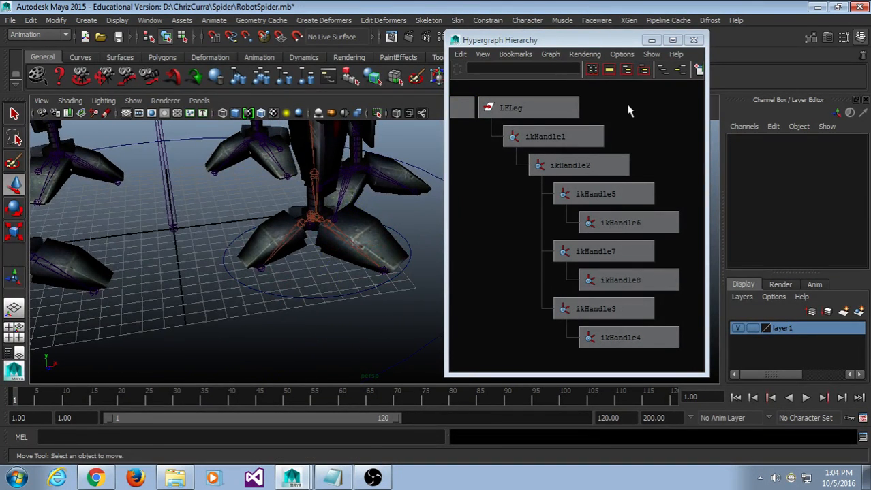
Duplicate the foot's control circle, nurbsCircle4, and move the copy away from the spider to about X 29, Z -9.9.
drag(349, 346, 334, 290)
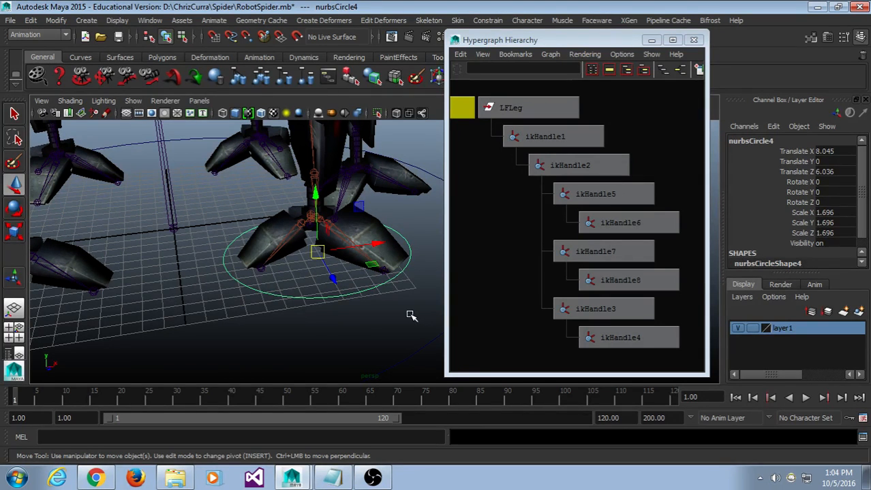
scroll(411, 316, down, 5)
alt+middle_drag(377, 323, 261, 325)
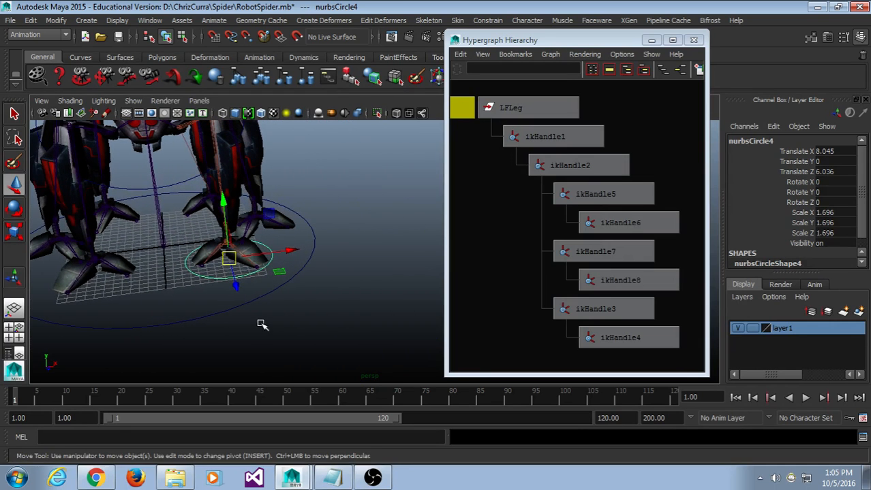
click(261, 325)
click(217, 282)
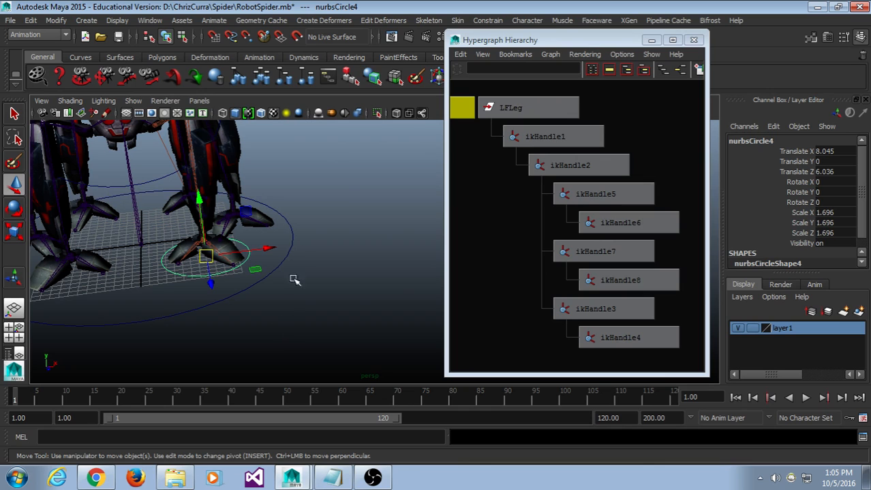
key(ctrl+d)
drag(281, 262, 352, 202)
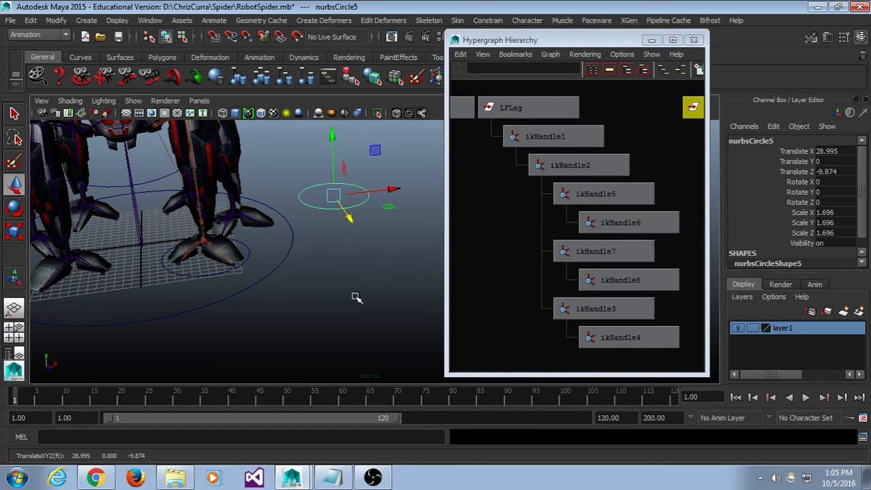
Freeze the transformations of the original control circle, nurbsCircle4, around the front foot.
click(299, 300)
alt+drag(294, 307, 350, 287)
click(350, 285)
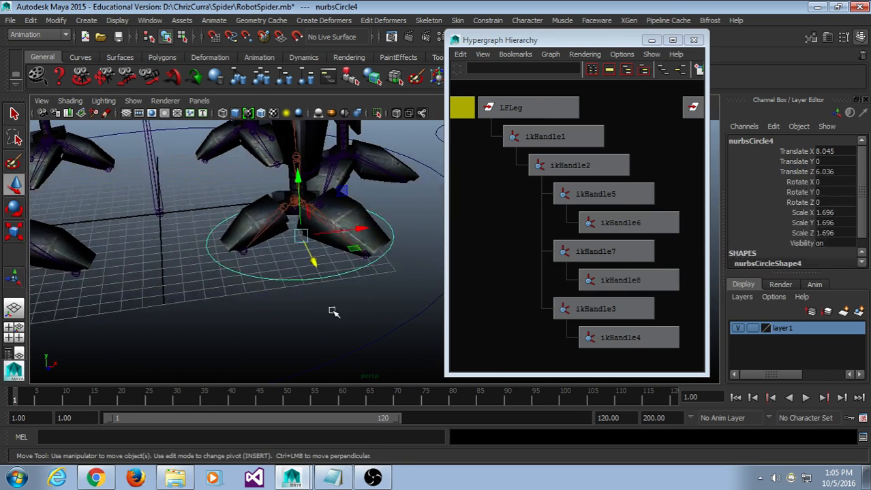
mouse_move(332, 310)
alt+right_down()
mouse_move(261, 322)
mouse_move(336, 327)
mouse_move(336, 307)
alt+right_up()
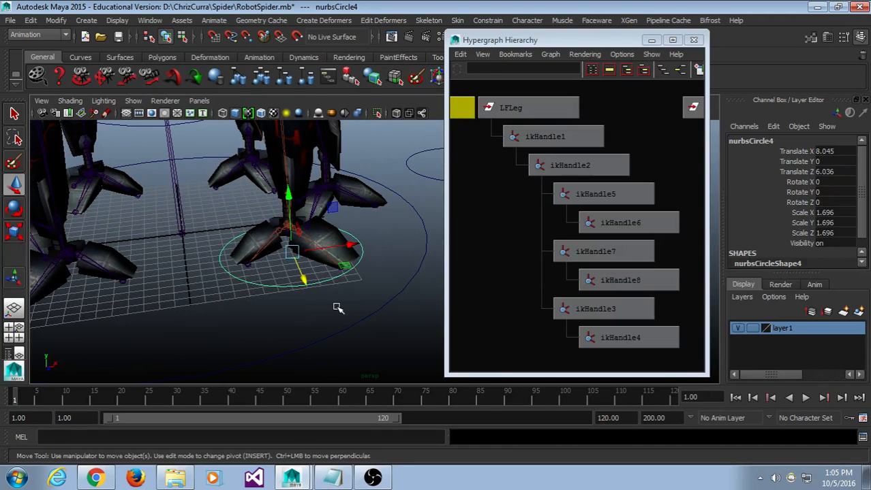
click(337, 308)
drag(283, 266, 279, 311)
click(291, 325)
drag(291, 327, 298, 277)
click(31, 21)
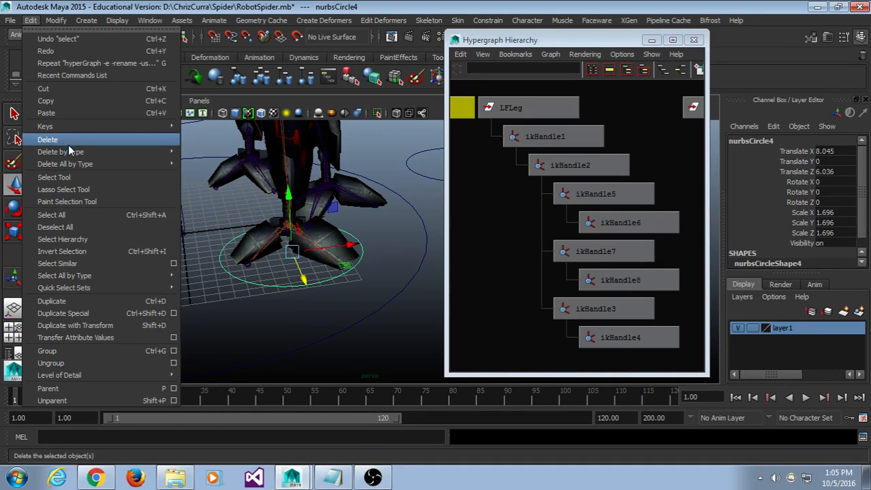
mouse_move(75, 152)
click(204, 162)
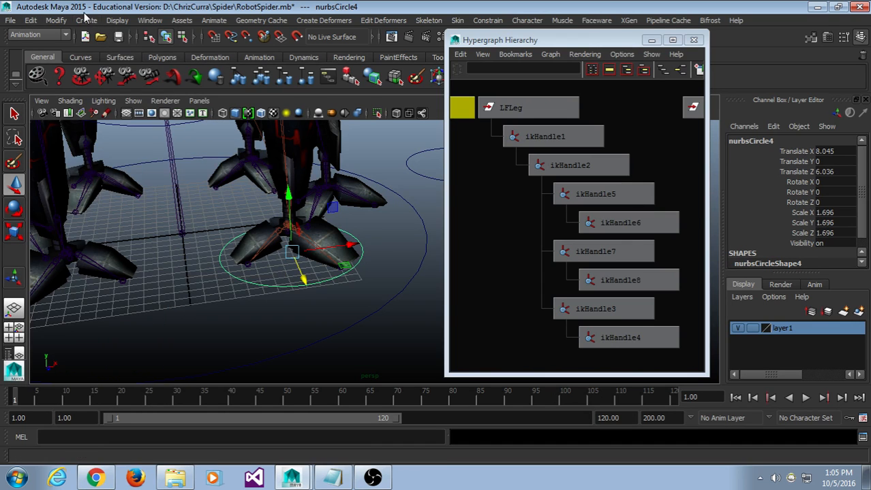
click(56, 20)
click(86, 62)
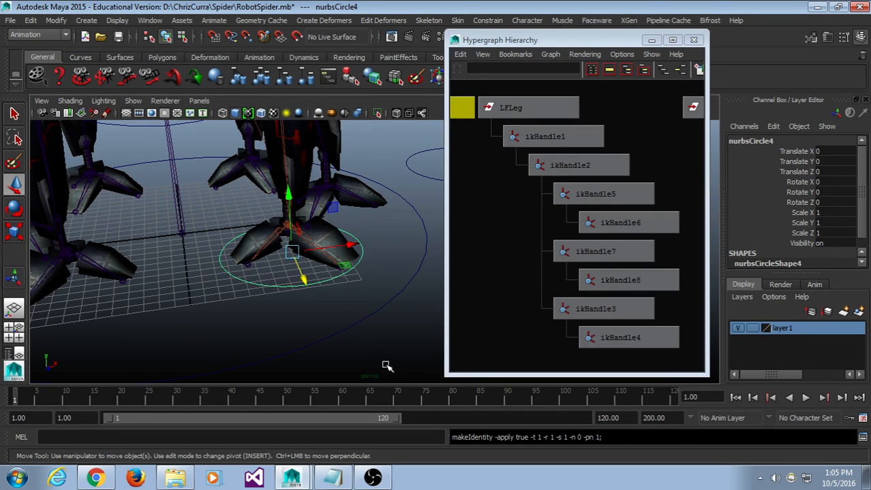
Select the LFLeg group together with nurbsCircle4 in the Hypergraph, and clear the selection.
scroll(341, 320, up, 2)
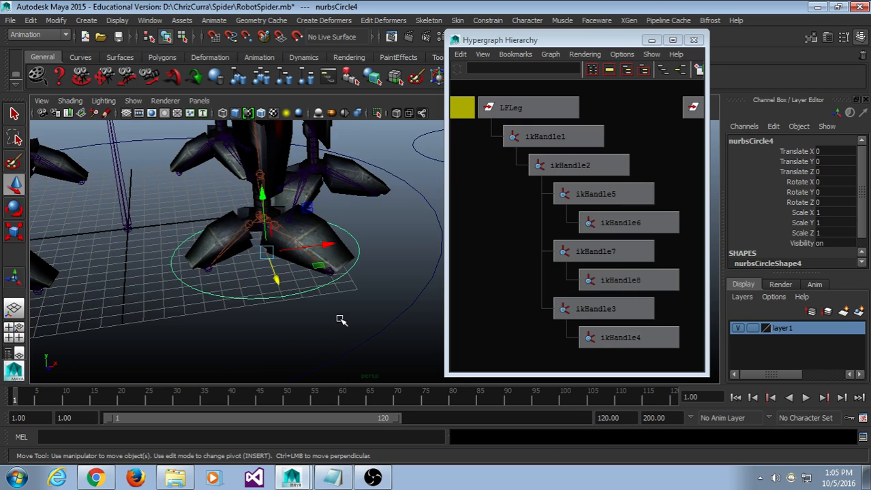
alt+drag(340, 320, 346, 316)
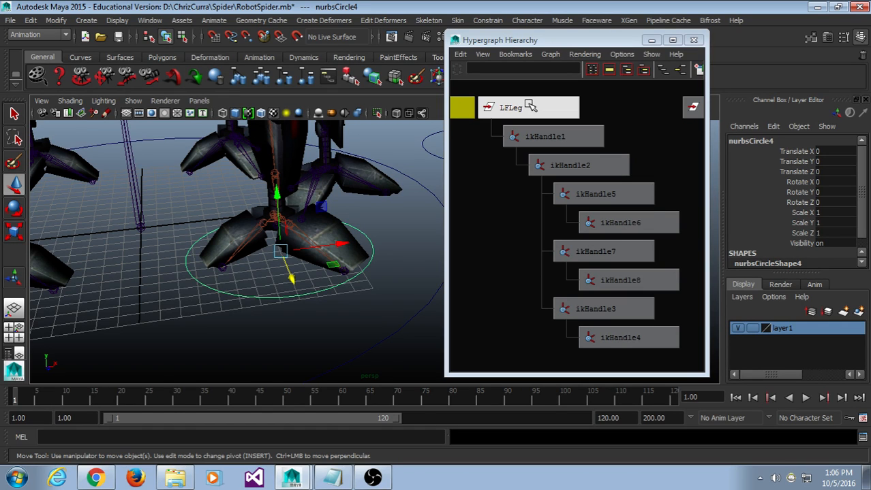
scroll(525, 196, down, 1)
alt+middle_drag(507, 184, 575, 190)
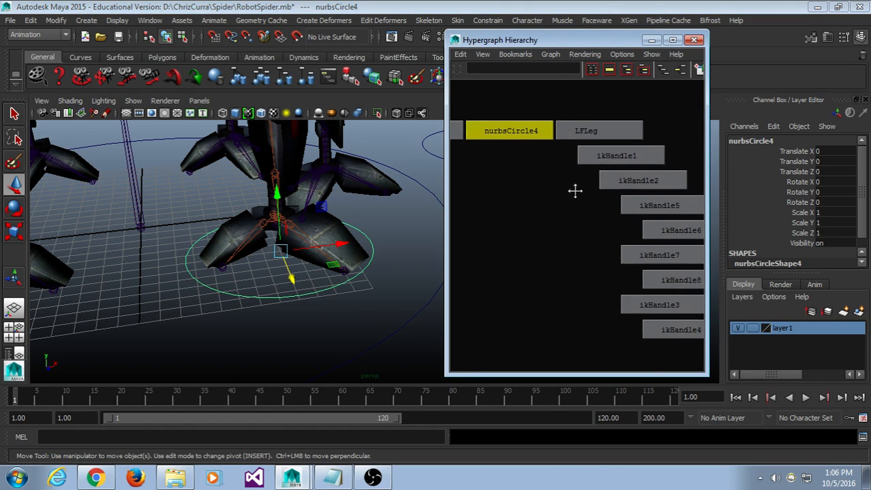
drag(591, 122, 526, 141)
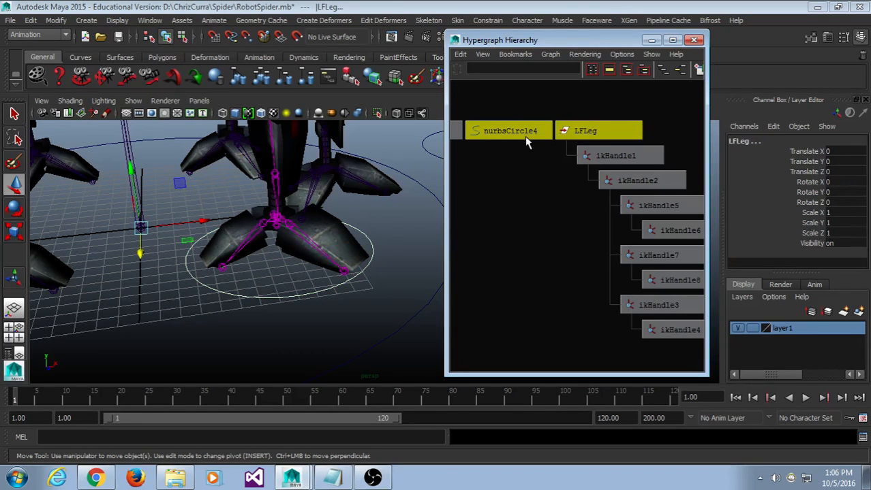
click(534, 193)
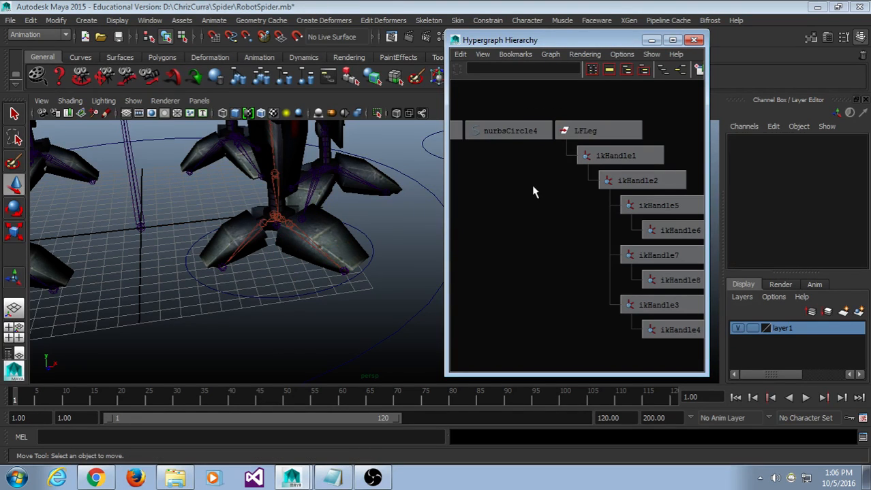
Rename the LFLeg group as LFLegGrp.
click(612, 124)
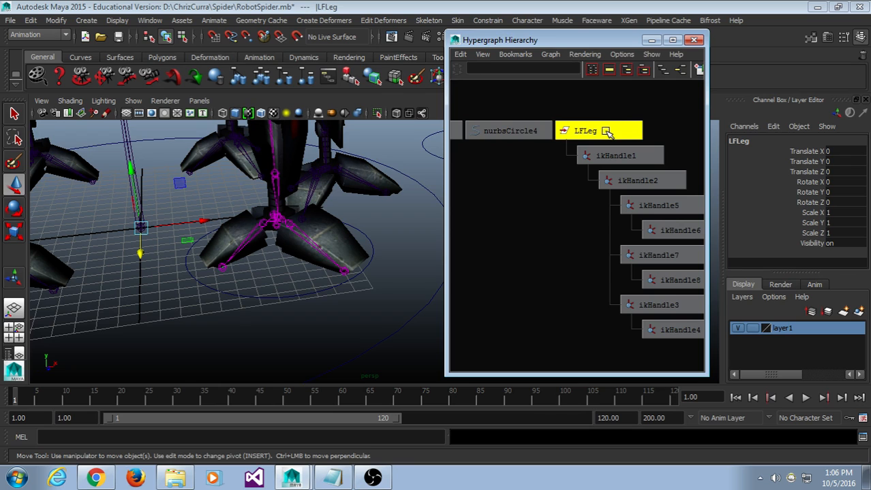
right_click(607, 132)
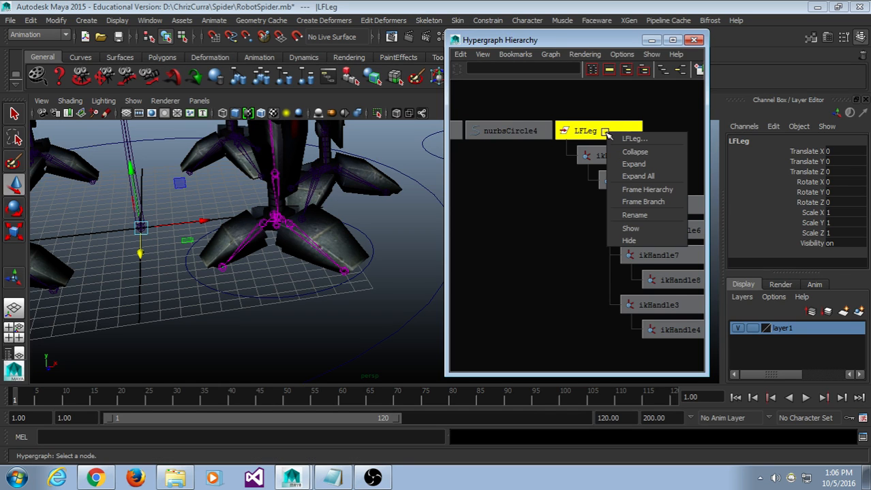
click(635, 215)
click(603, 216)
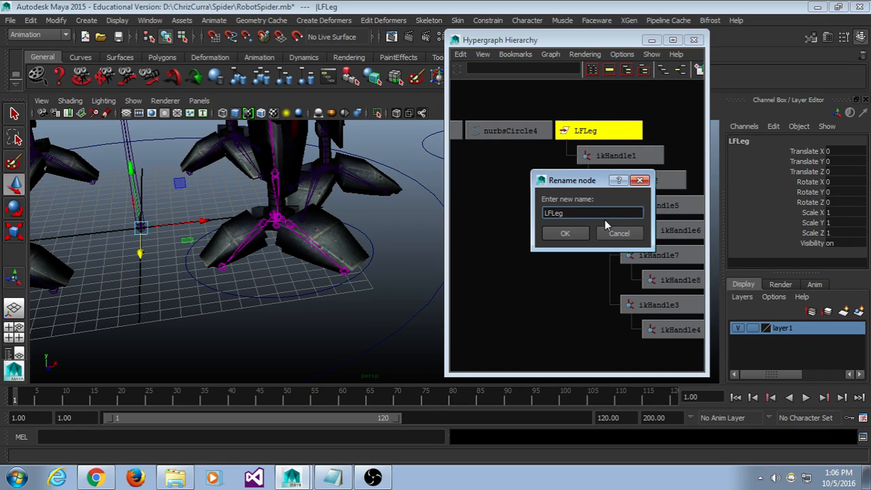
text(Grp)
key(Return)
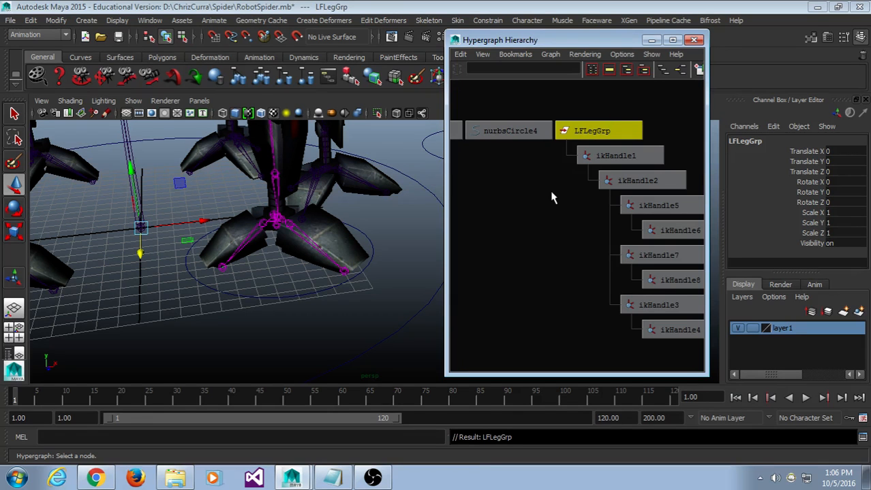
Select nurbsCircle4, open its attributes for editing, and move the Hypergraph window clear of them.
drag(535, 40, 508, 31)
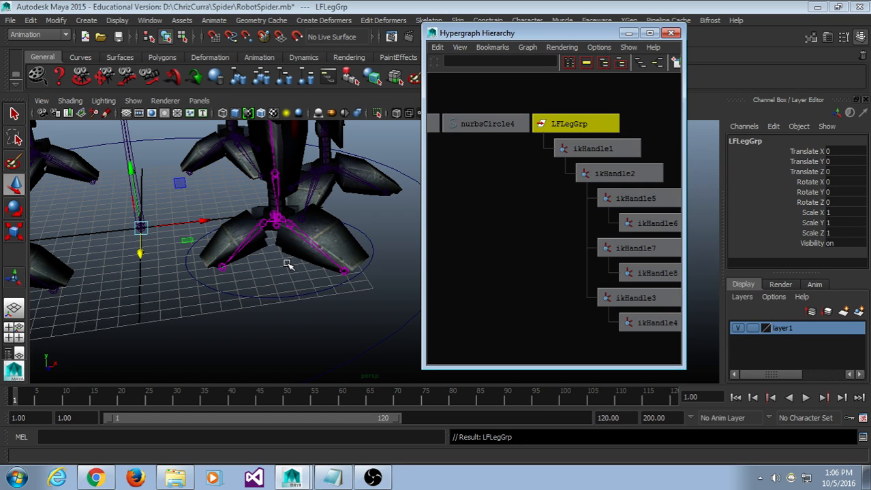
drag(288, 268, 289, 331)
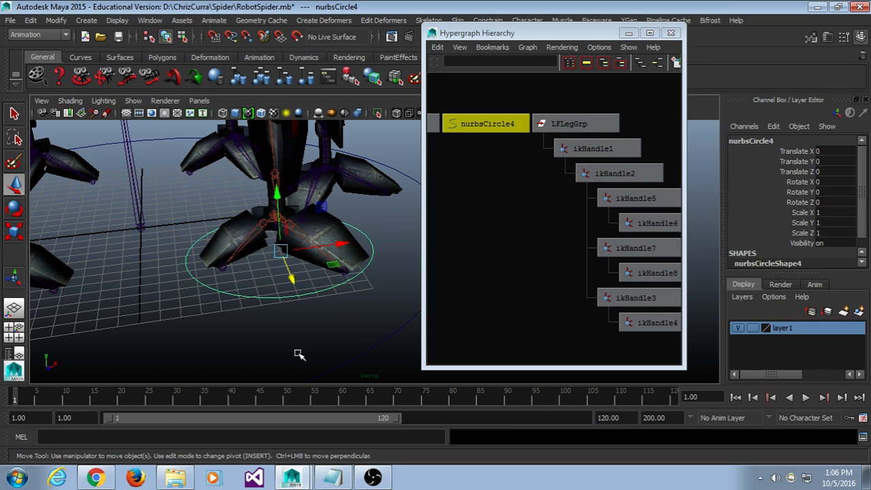
click(288, 307)
key(ctrl+z)
alt+middle_drag(287, 323, 274, 322)
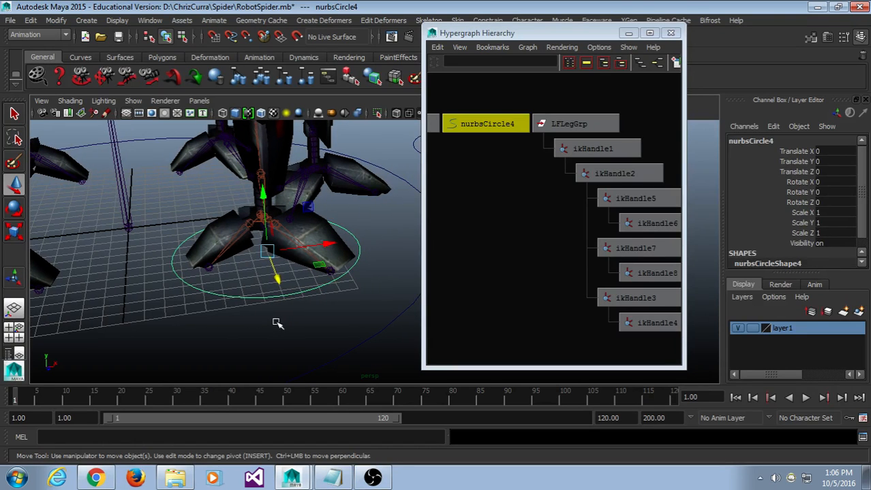
click(283, 300)
click(279, 295)
key(ctrl+a)
drag(578, 33, 464, 31)
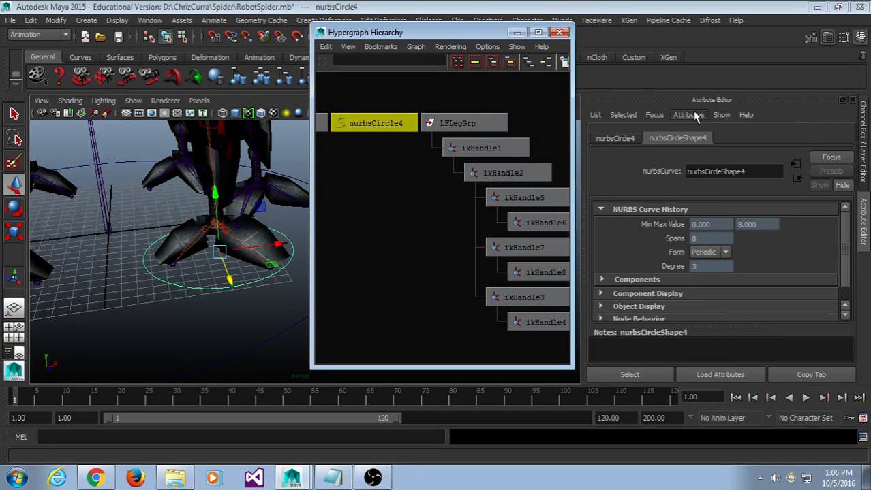
Enable Display Rotate Pivot in nurbsCircle4's transform attributes, and clear the selection.
click(623, 140)
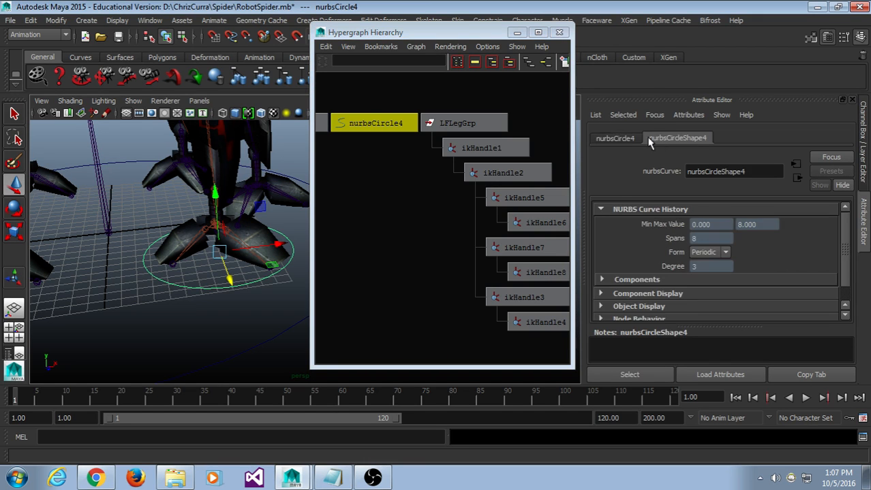
scroll(645, 204, down, 2)
scroll(645, 204, up, 2)
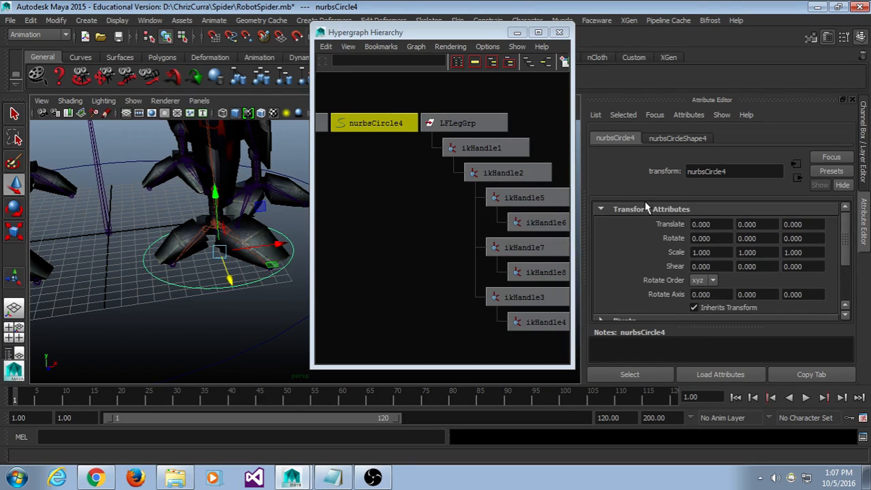
click(602, 210)
click(602, 223)
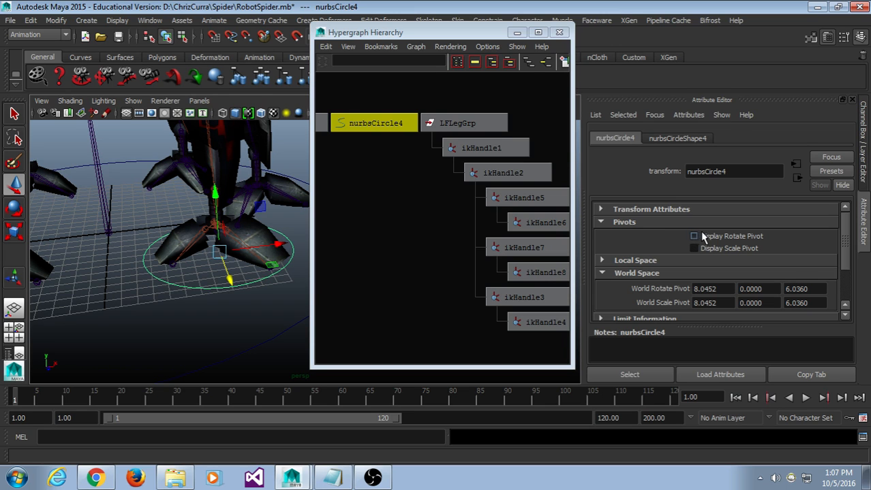
click(215, 317)
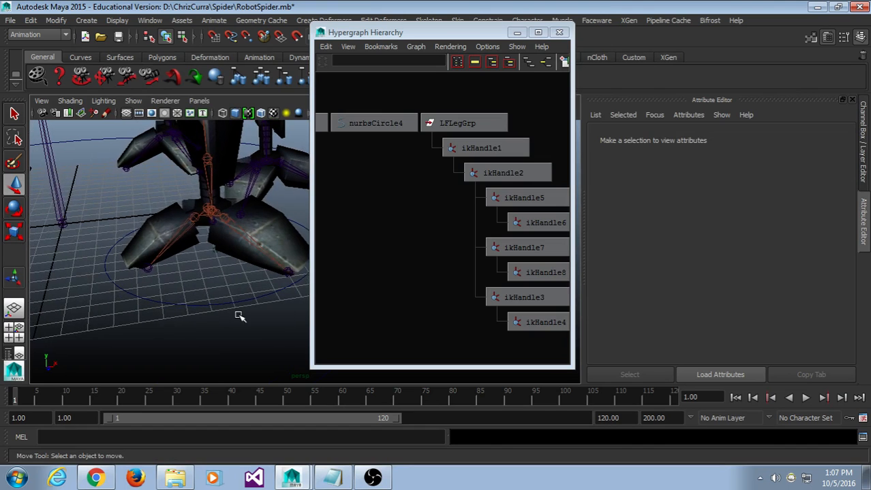
Move the pivot of LFLegGrp onto the foot control circle's pivot at 8.0452, 0, 6.0360.
click(482, 128)
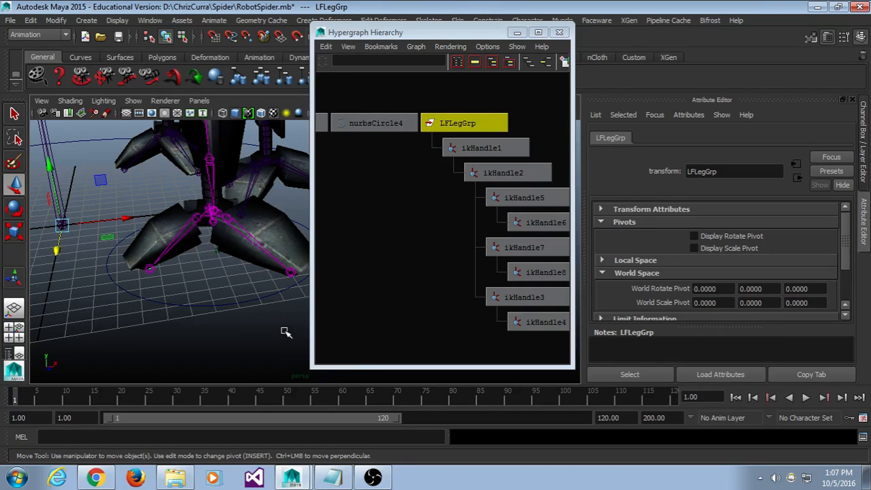
click(475, 94)
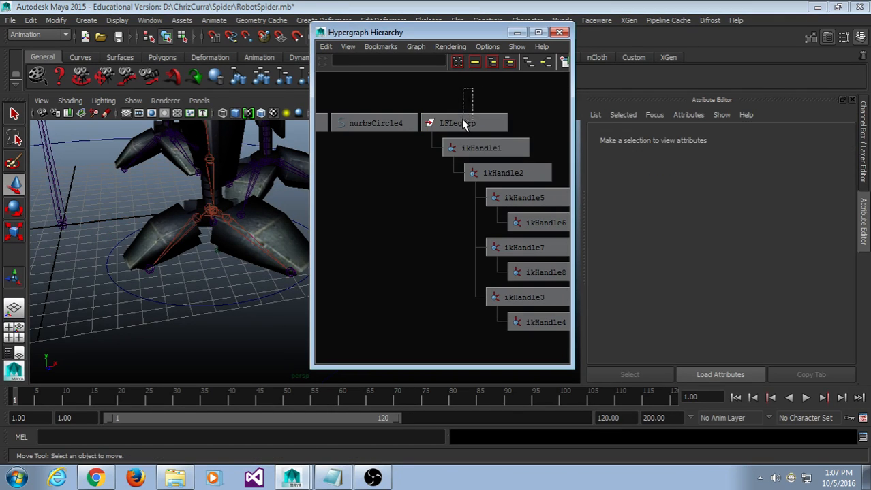
click(463, 124)
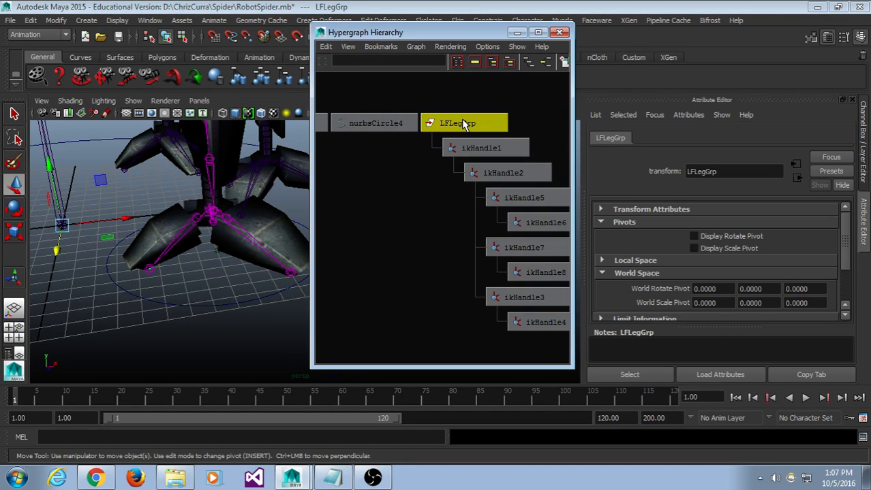
alt+drag(102, 245, 107, 248)
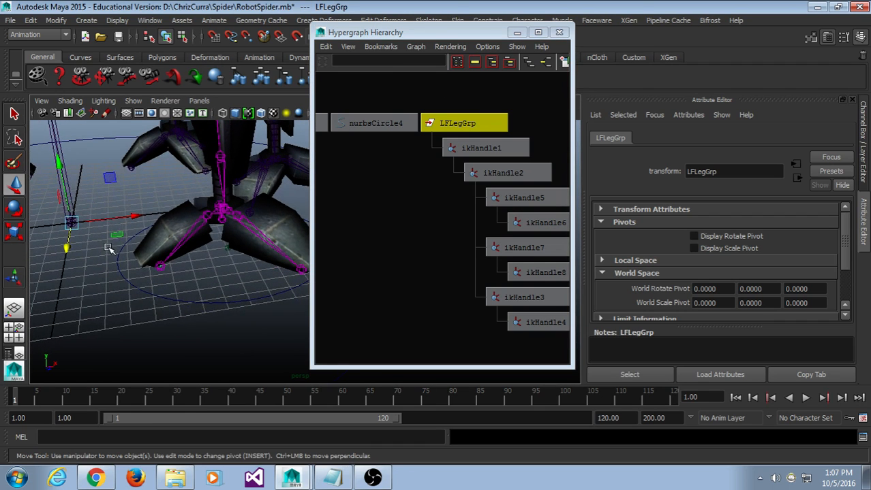
scroll(107, 248, up, 3)
alt+middle_drag(108, 248, 78, 213)
scroll(78, 204, down, 3)
key(Insert)
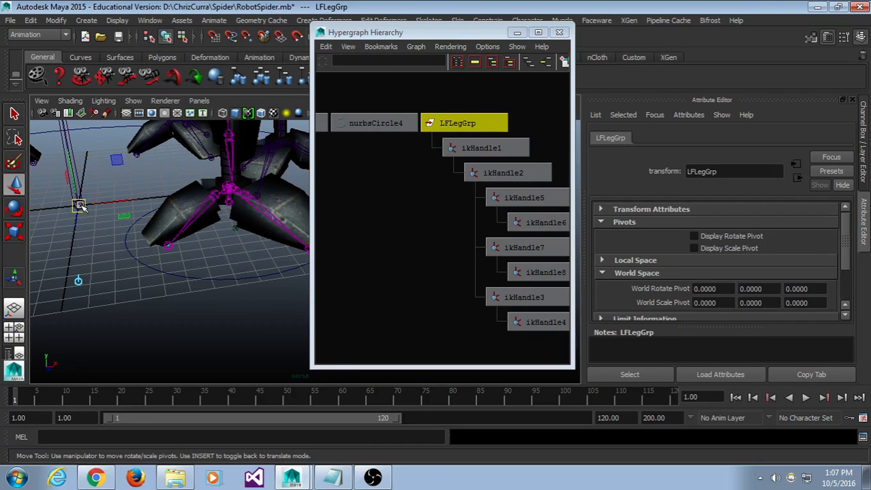
drag(79, 205, 235, 228)
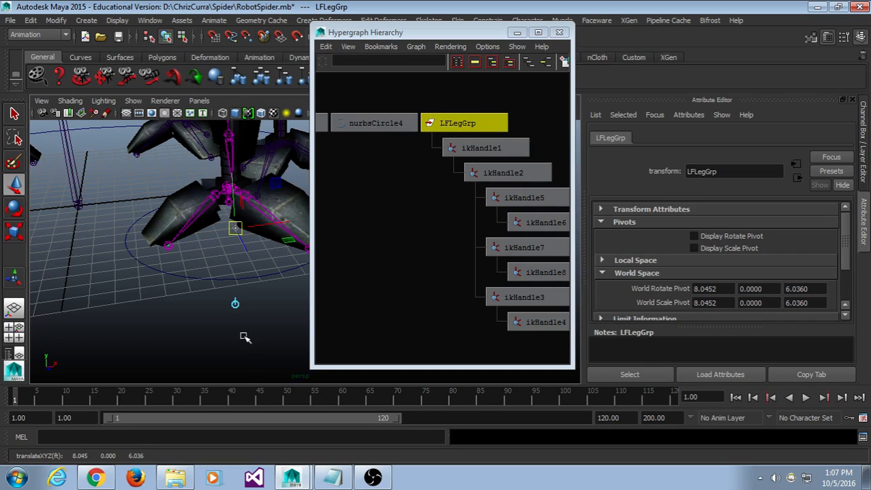
key(Insert)
Select nurbsCircle4 to compare its world-space pivot values with those of LFLegGrp.
scroll(249, 326, up, 3)
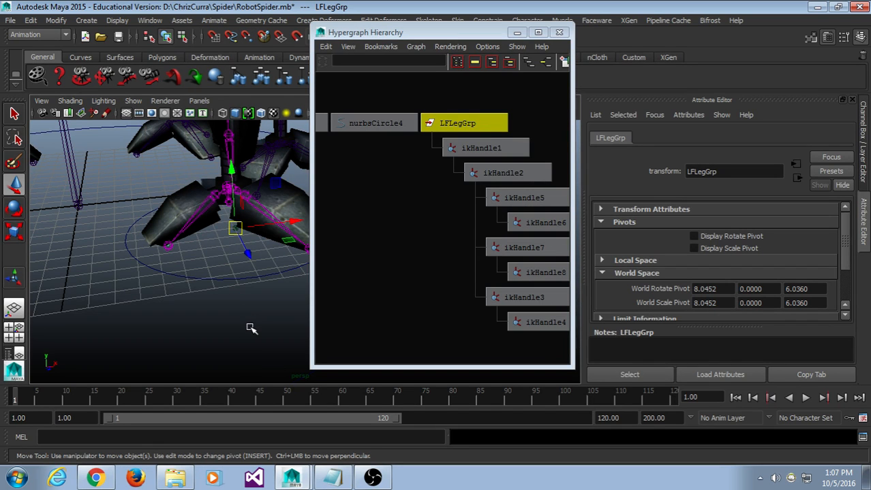
scroll(247, 323, down, 3)
alt+middle_drag(247, 323, 202, 320)
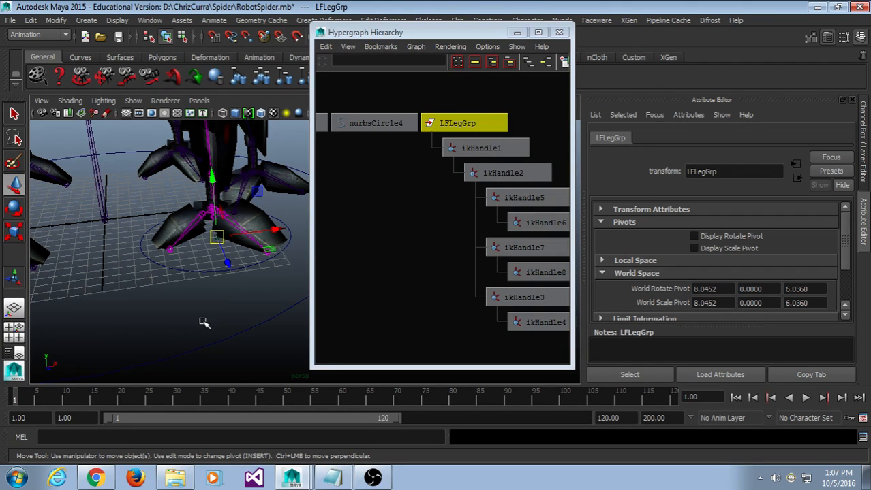
click(197, 269)
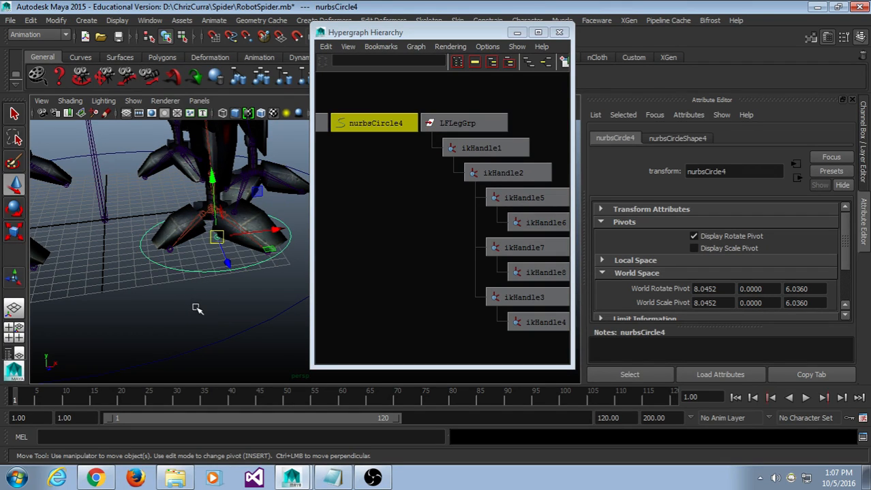
Select LFLegGrp and examine where its pivot sits relative to the foot's control circle from close up.
scroll(196, 309, up, 3)
alt+middle_drag(196, 309, 223, 312)
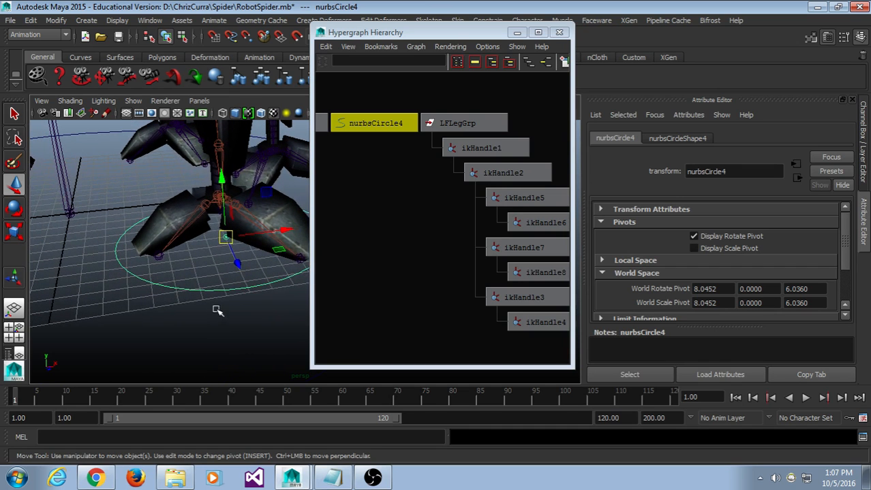
click(460, 124)
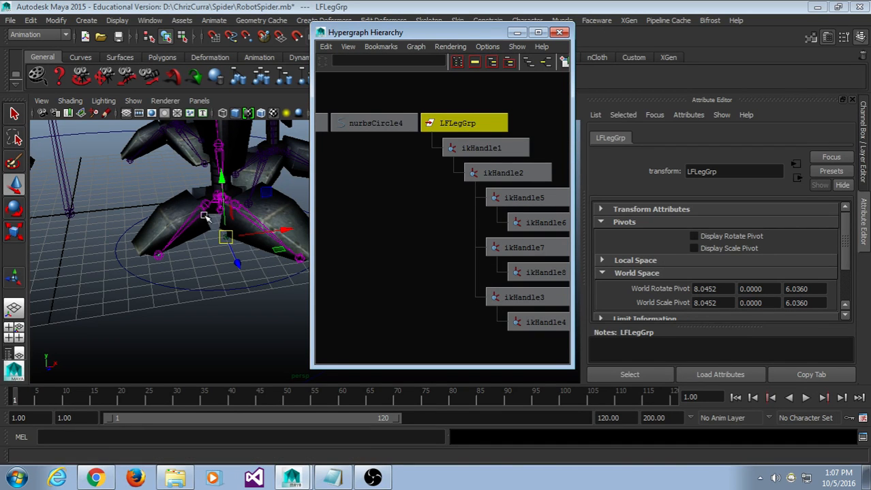
scroll(189, 237, up, 6)
scroll(273, 252, down, 2)
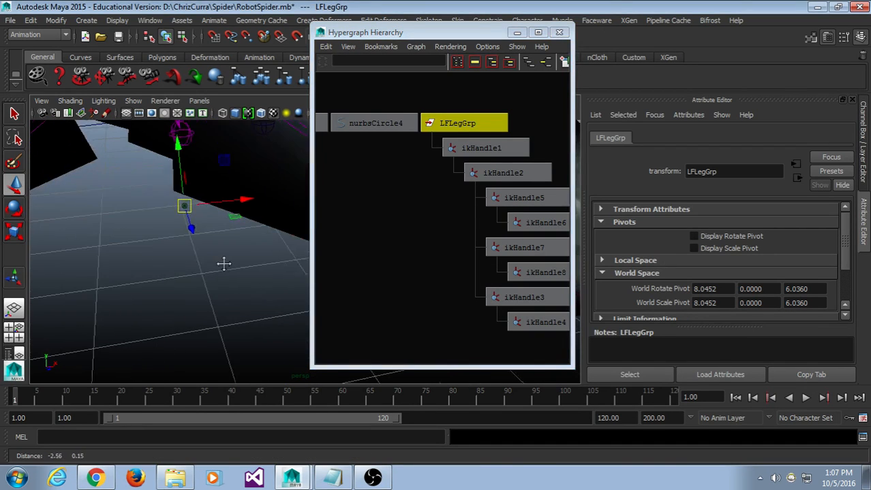
scroll(197, 229, down, 5)
alt+drag(153, 230, 103, 225)
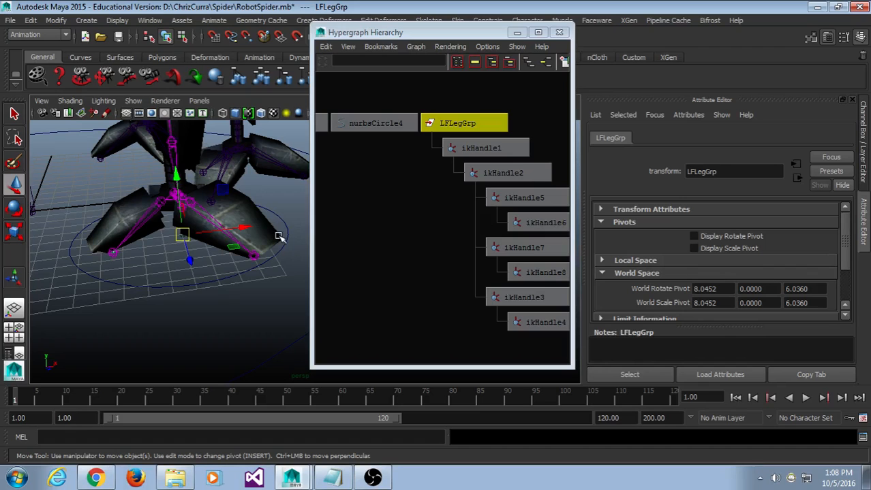
scroll(369, 237, down, 2)
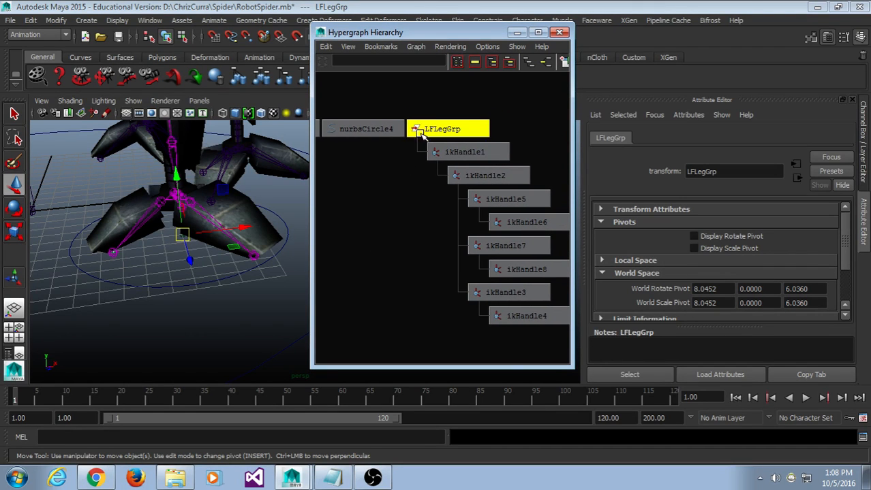
Compare the world-space rotate and scale pivots of nurbsCircle4 and LFLegGrp by selecting each in turn.
drag(435, 102, 362, 164)
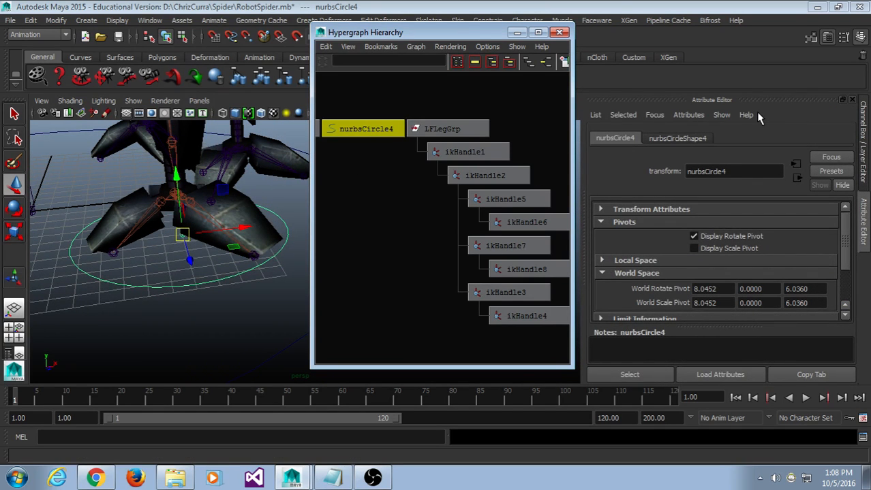
click(611, 140)
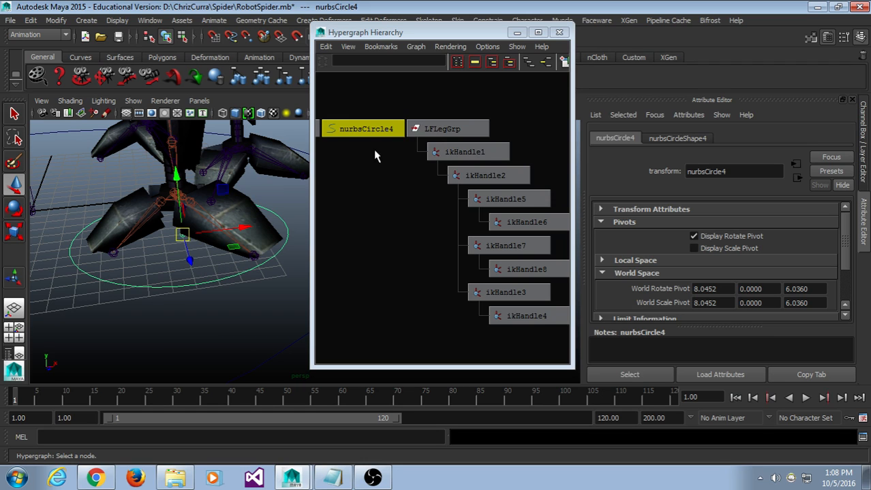
click(454, 130)
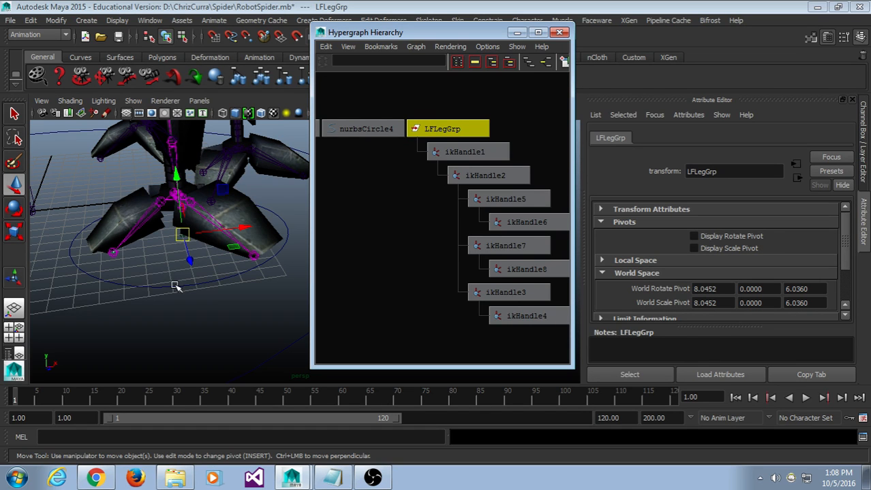
alt+middle_drag(178, 286, 187, 290)
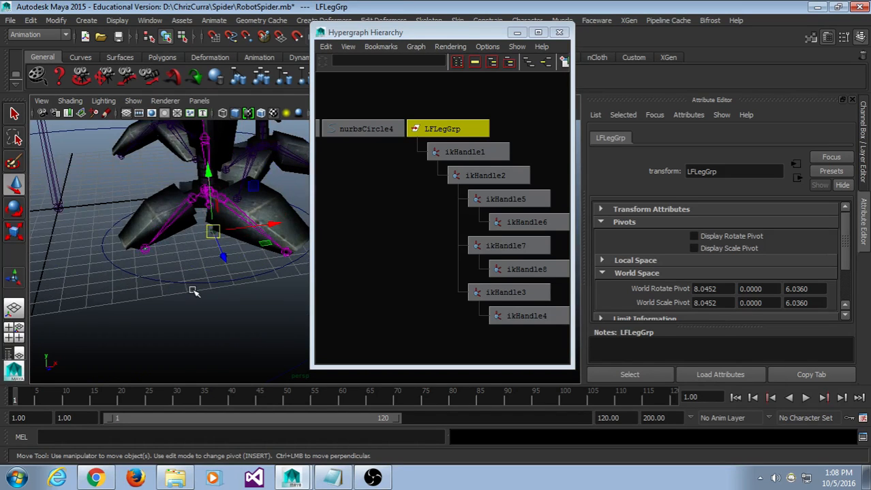
scroll(193, 292, down, 3)
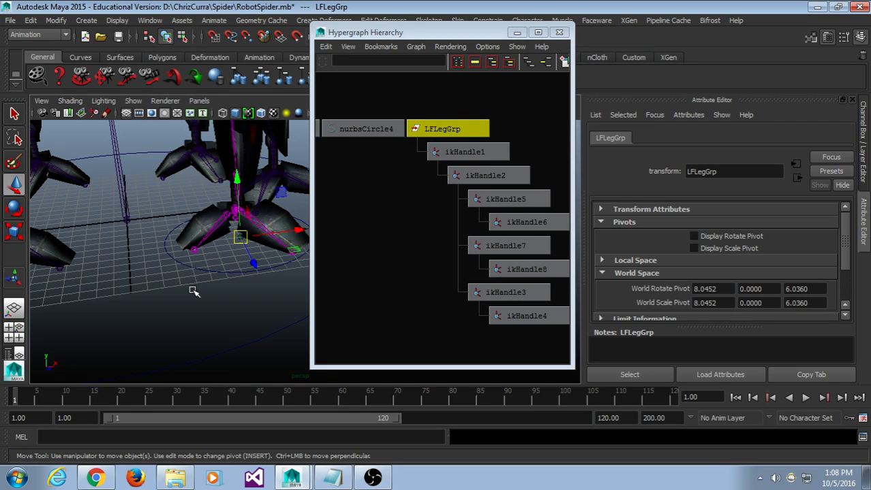
alt+middle_drag(279, 214, 246, 208)
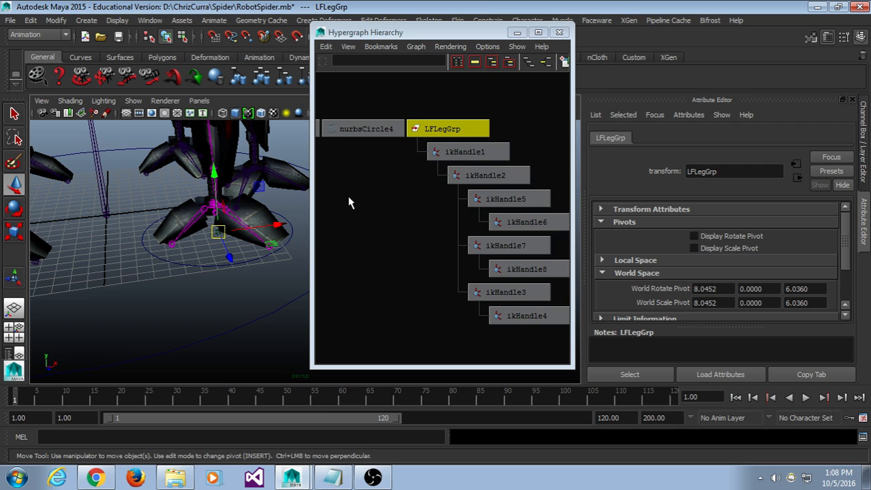
click(478, 100)
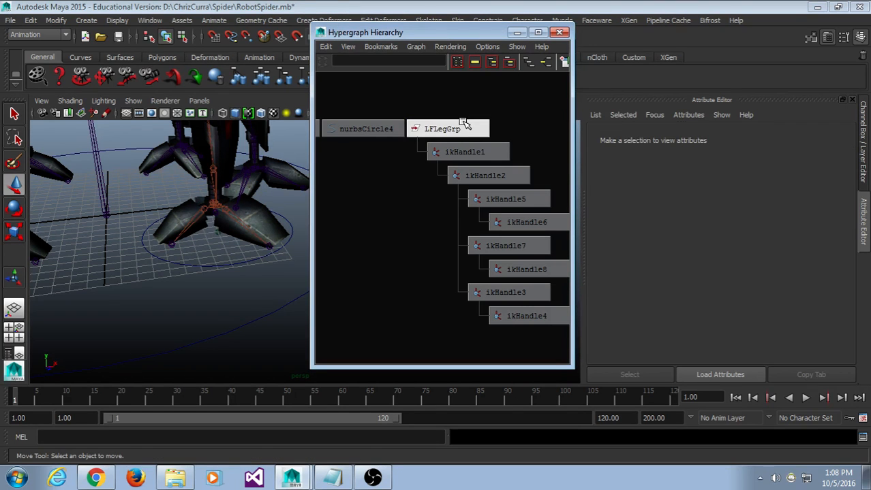
click(466, 129)
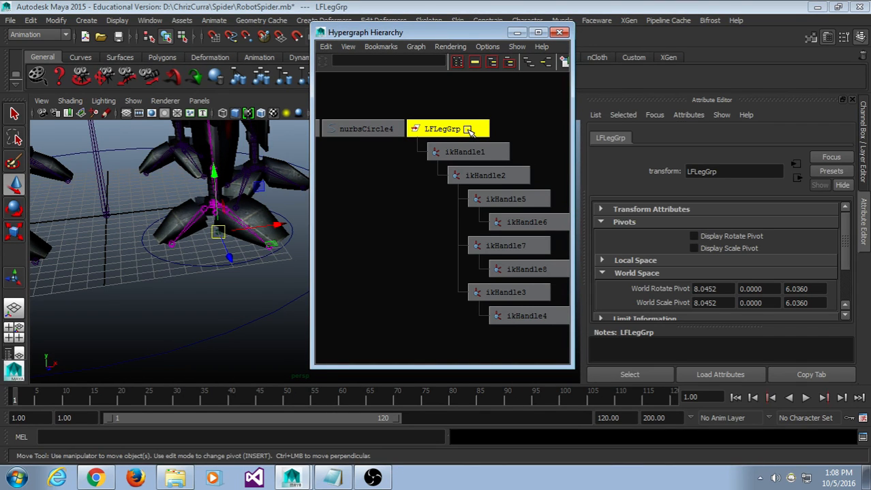
Rename the foot control circle nurbsCircle4 as LFLeg.
click(363, 132)
double_click(712, 172)
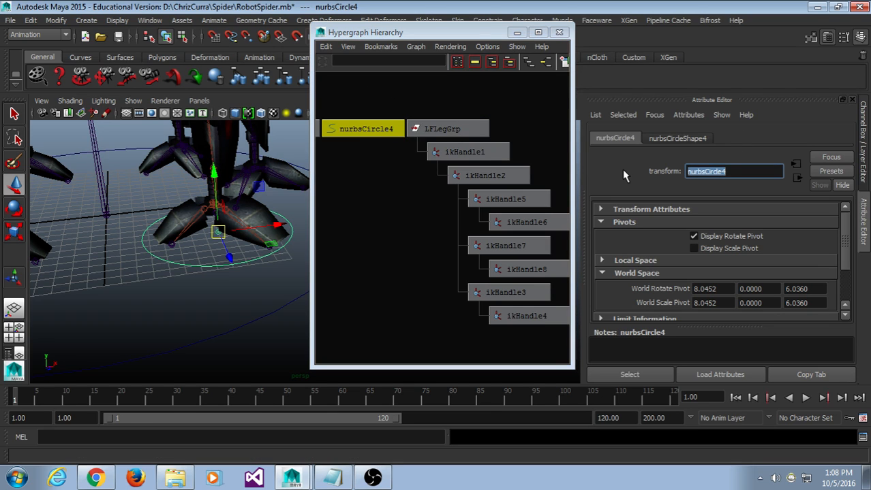
text(LFLeg)
key(Return)
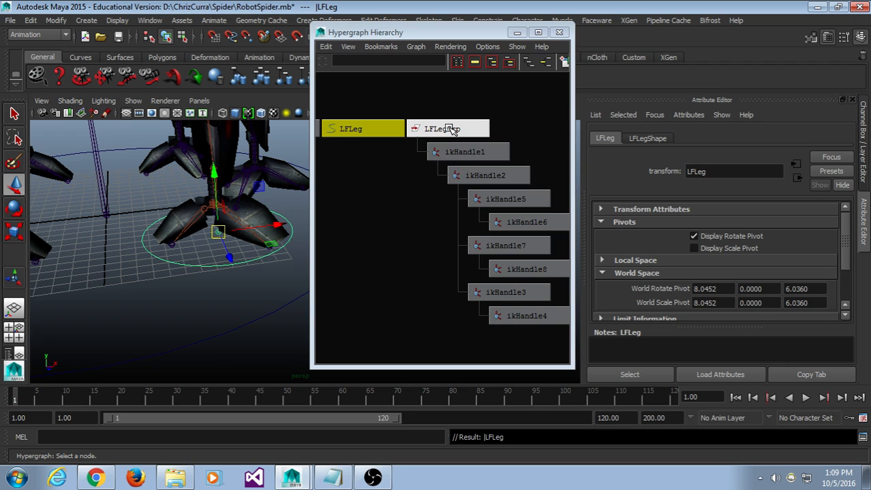
Parent LFLegGrp under the LFLeg control circle in the Hypergraph hierarchy.
alt+middle_drag(453, 105, 474, 103)
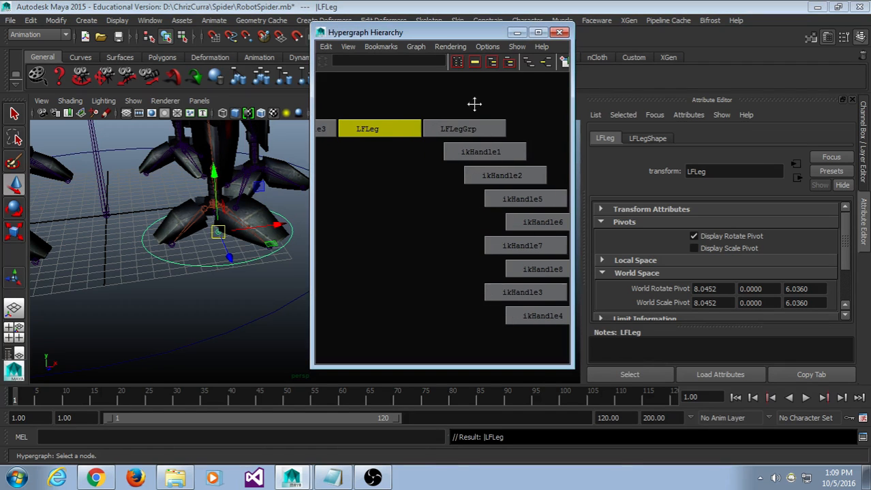
click(483, 129)
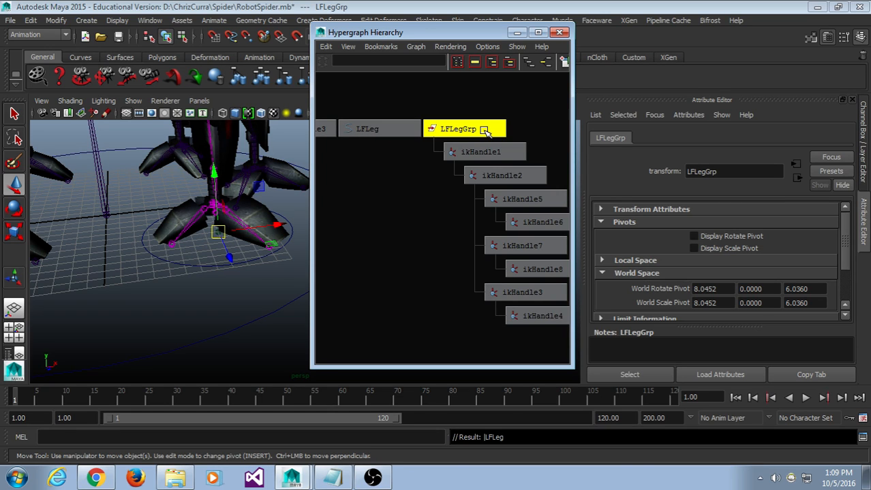
middle_drag(484, 129, 461, 150)
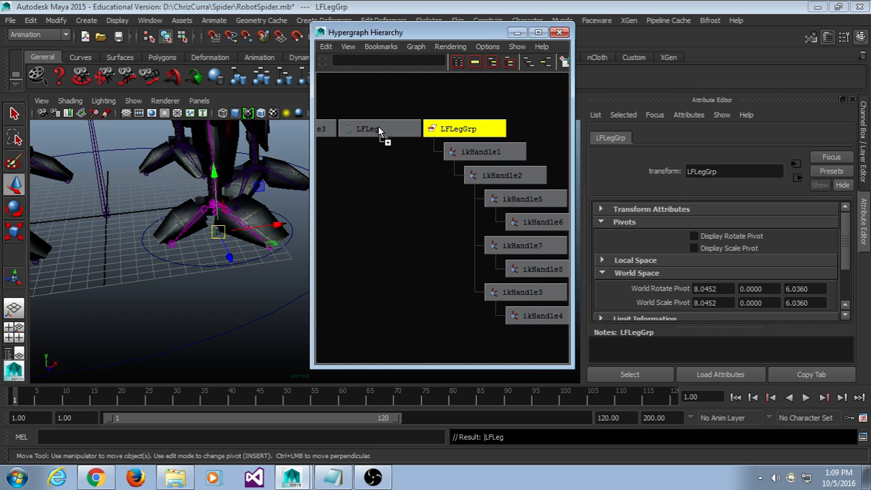
middle_drag(380, 133, 381, 131)
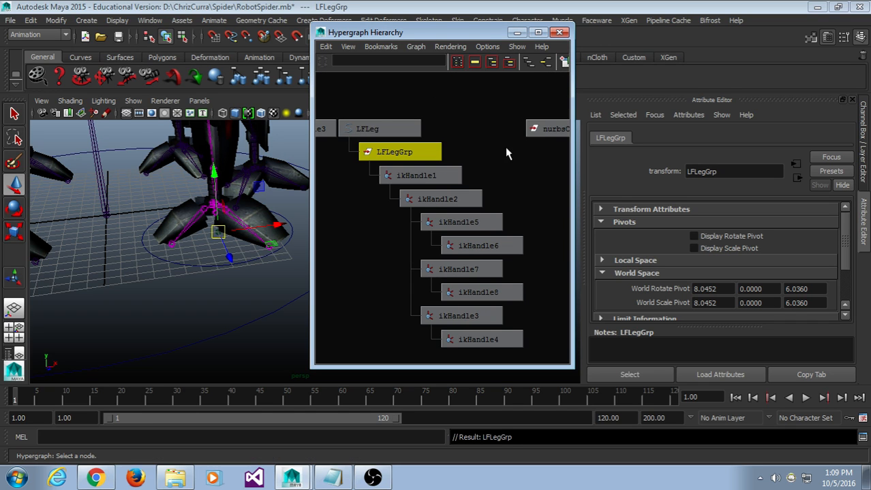
alt+middle_drag(519, 133, 525, 137)
drag(475, 112, 451, 148)
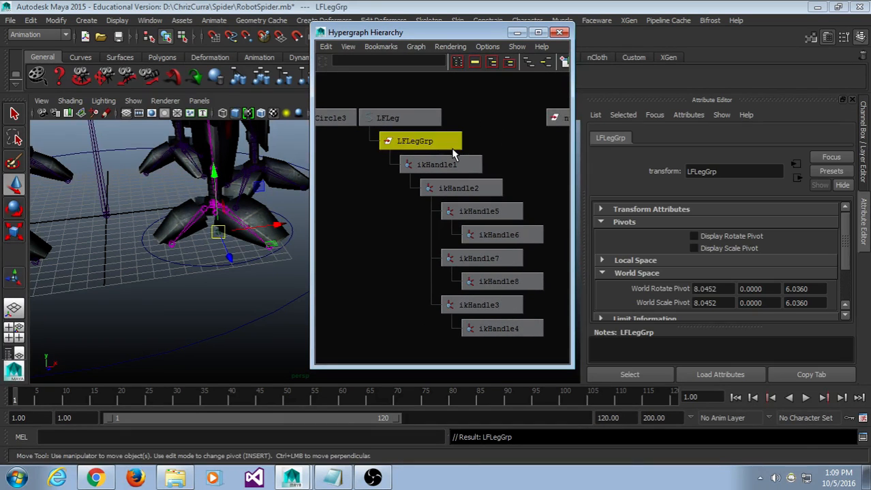
Try the Parent command with LFLegGrp as child and LFLeg as parent, and clear the selection.
click(439, 120)
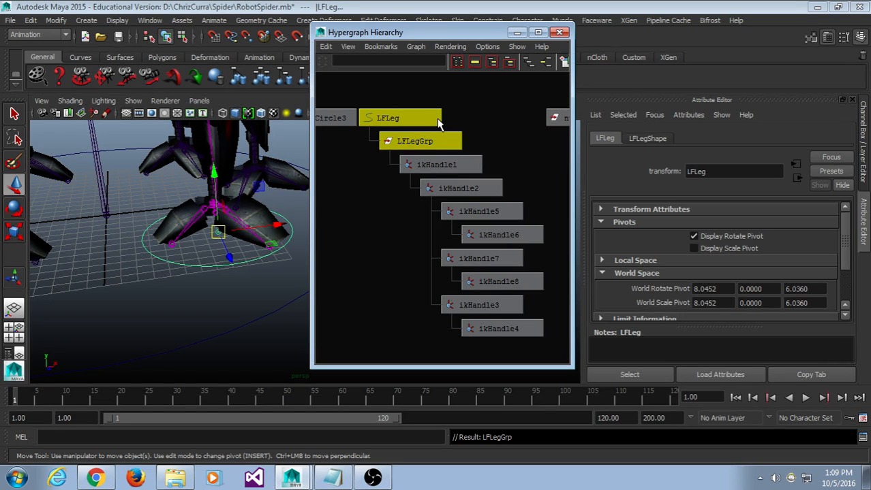
key(p)
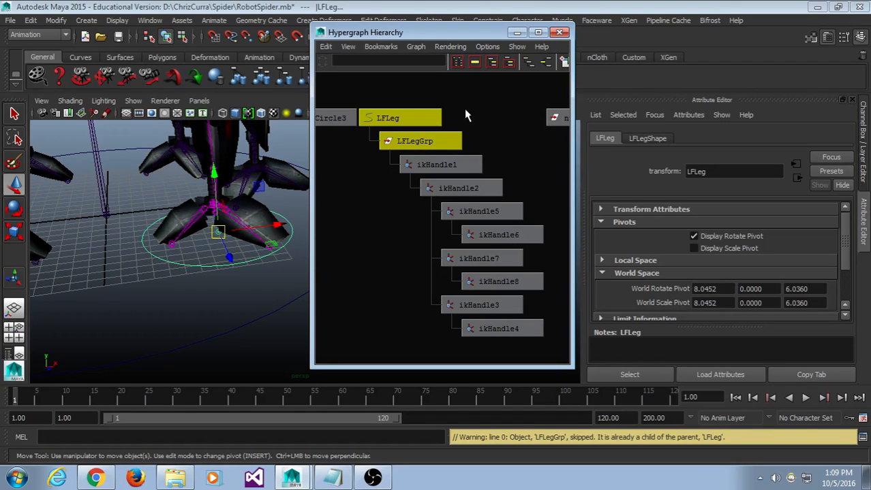
click(465, 113)
drag(406, 94, 497, 349)
click(412, 252)
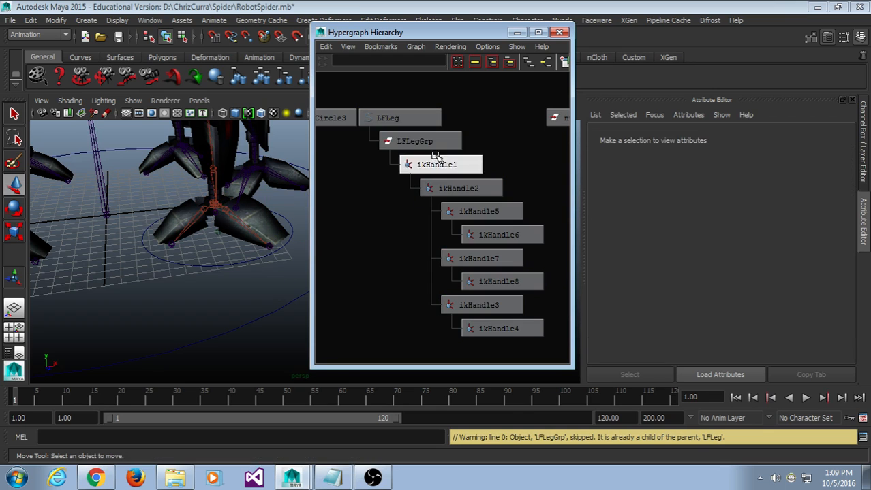
Select the LFLeg circle, test-move it to see how the leg follows, and undo the move.
click(436, 141)
click(411, 118)
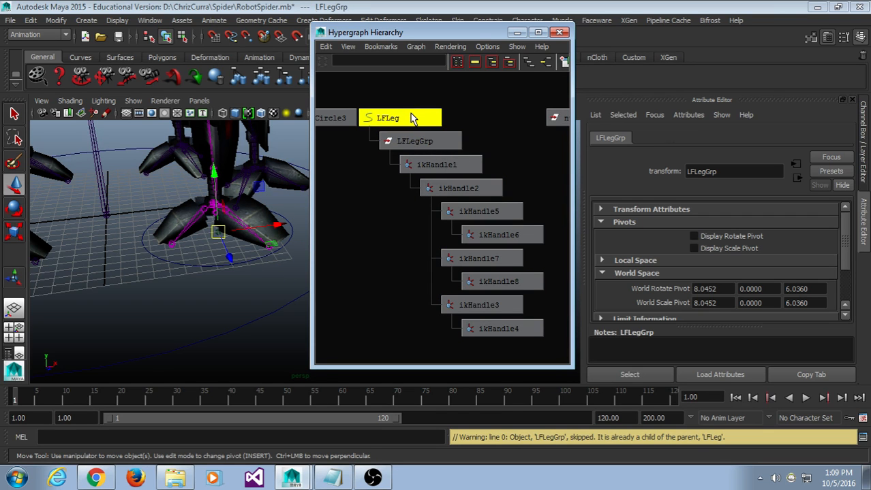
click(258, 297)
click(248, 271)
alt+drag(247, 270, 209, 268)
drag(180, 231, 205, 220)
key(f)
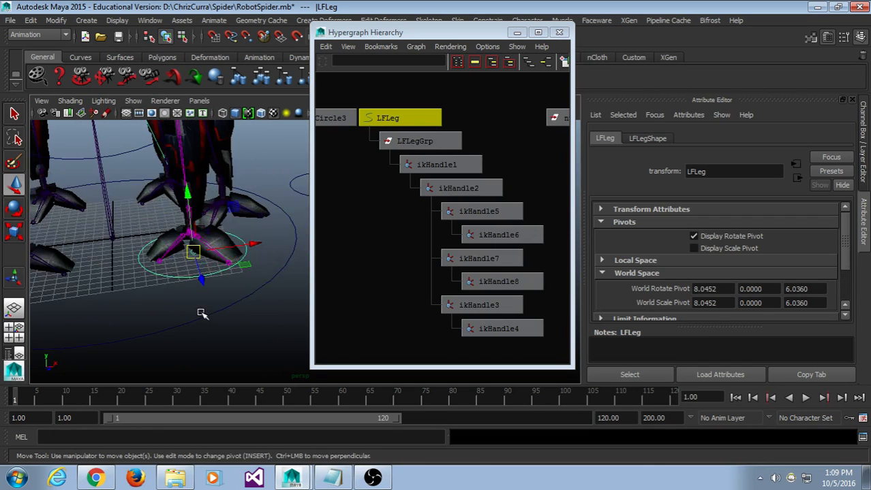
drag(194, 253, 175, 204)
key(ctrl+z)
Select ikHandle2, ikHandle7, ikHandle5 and ikHandle3 in turn to examine which foot joints each handle controls.
scroll(209, 312, up, 5)
scroll(177, 313, down, 2)
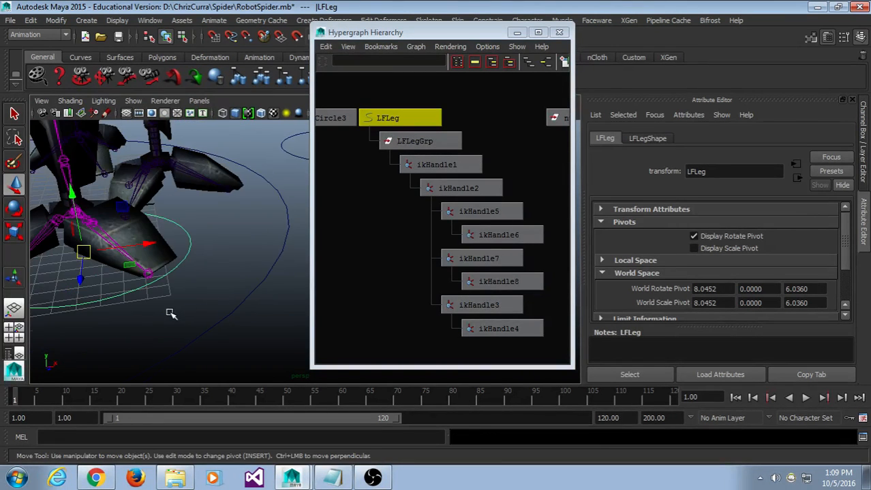
alt+middle_drag(129, 321, 188, 314)
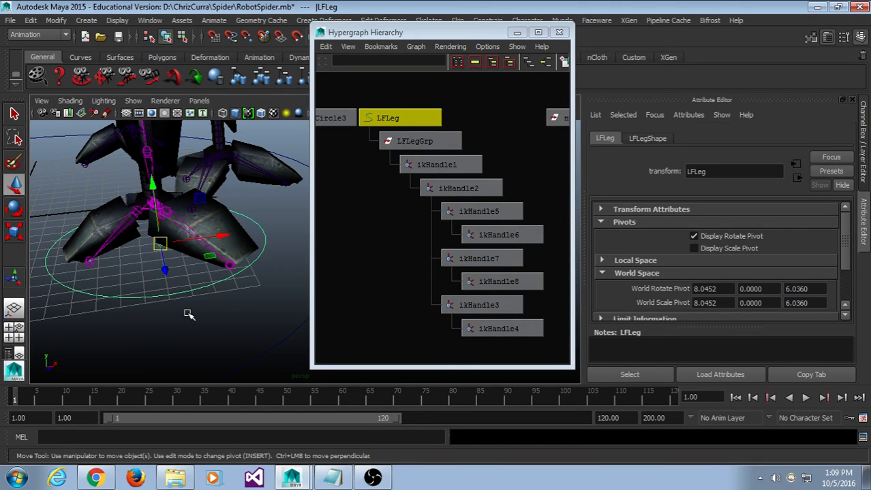
click(487, 190)
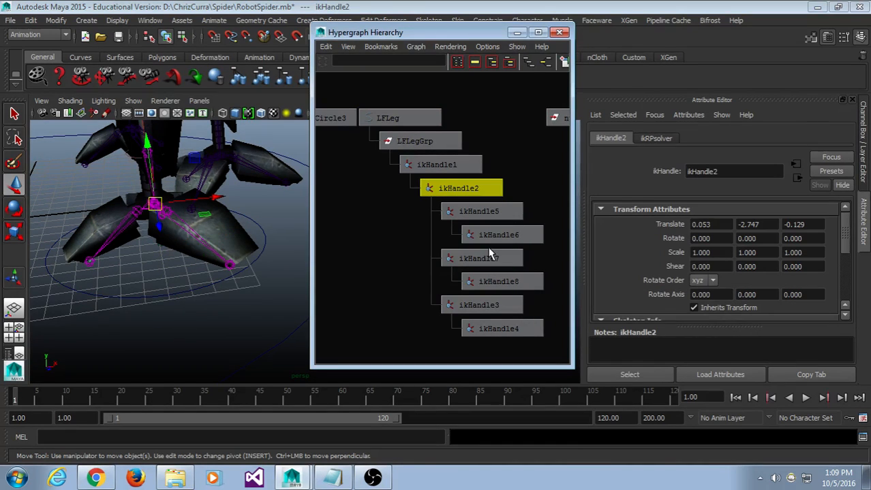
click(489, 250)
click(488, 260)
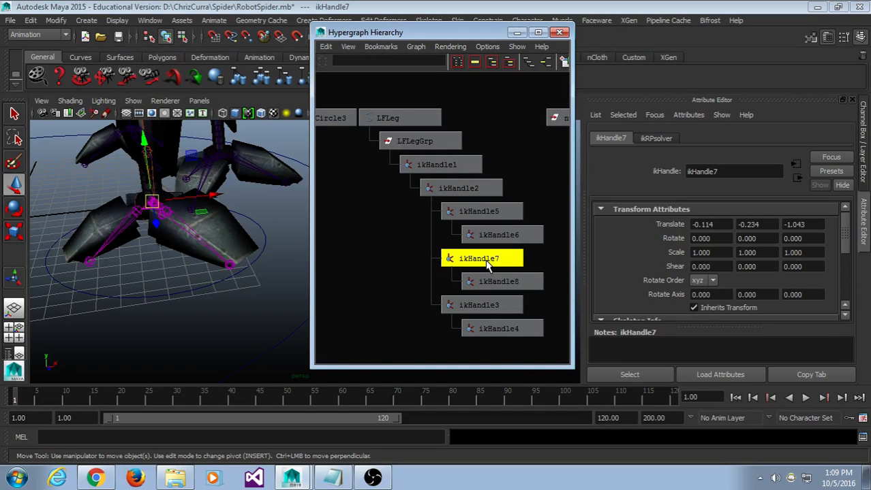
click(480, 212)
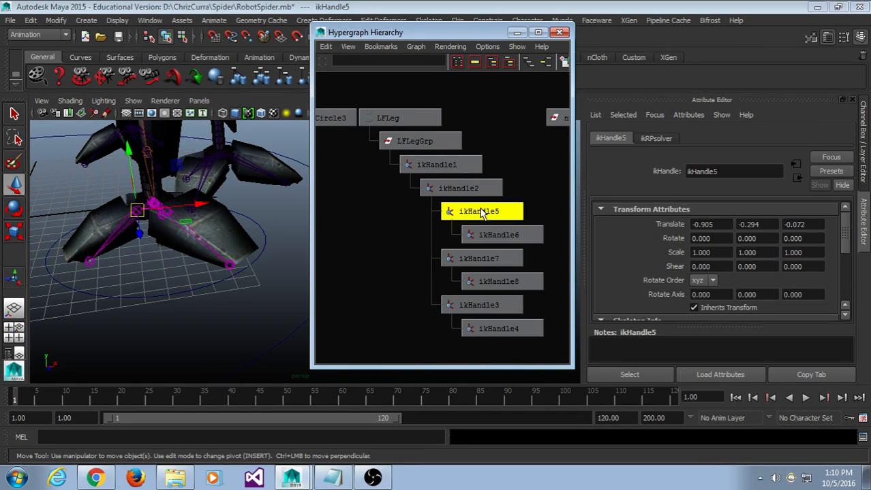
click(482, 259)
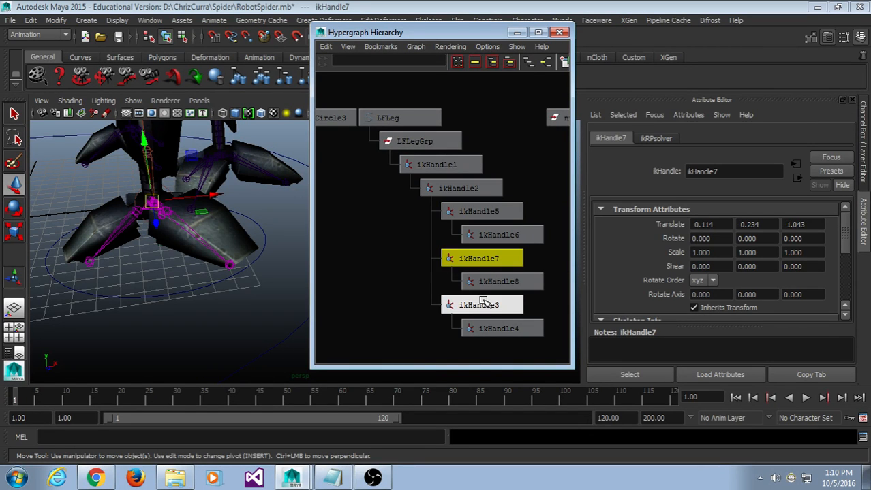
click(485, 304)
alt+drag(219, 265, 227, 242)
click(467, 257)
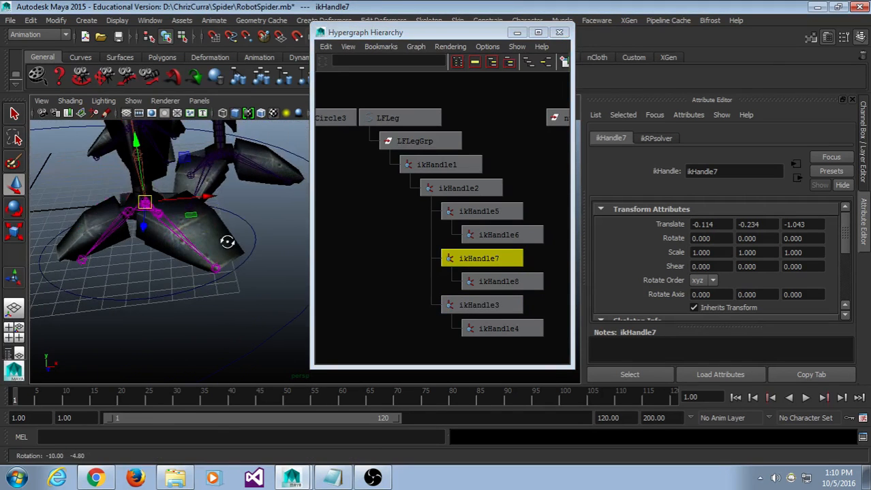
scroll(218, 260, down, 2)
scroll(214, 264, up, 1)
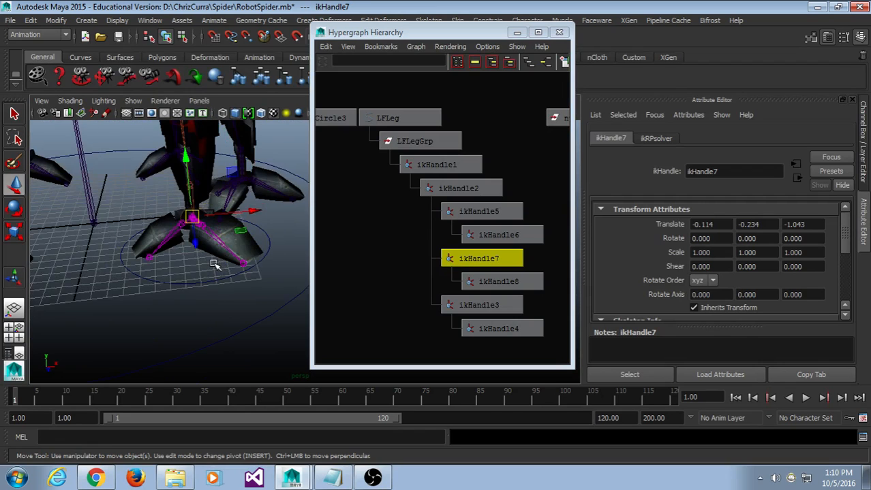
Select the LFLeg circle in the viewport, try a small free move of the foot, and undo it.
scroll(187, 275, up, 3)
alt+middle_drag(190, 274, 211, 276)
click(202, 295)
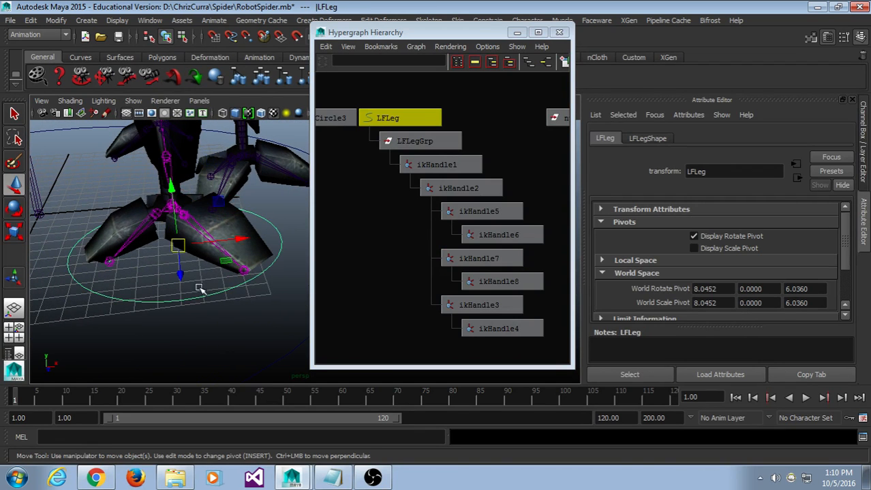
mouse_move(179, 245)
mouse_down()
mouse_move(180, 258)
mouse_move(188, 249)
mouse_up()
key(ctrl+z)
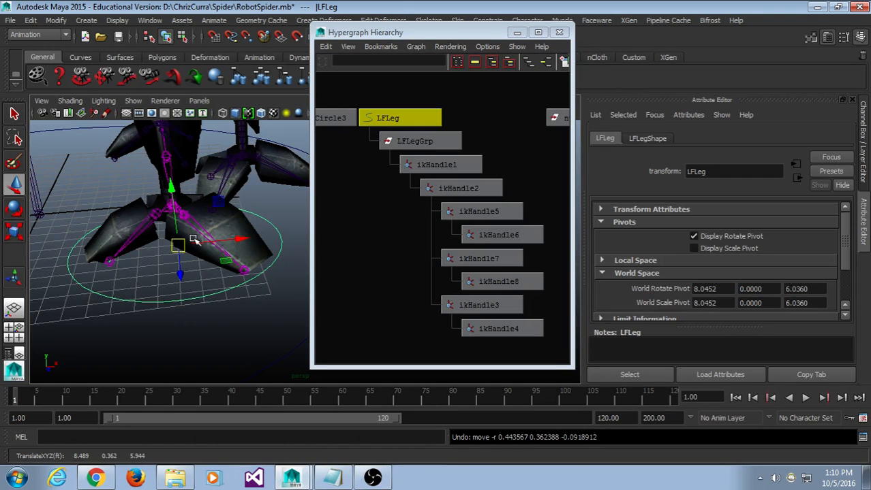
Show LFLeg's channel values instead of its attributes, and move the Hypergraph Hierarchy window away from the foot.
key(ctrl+a)
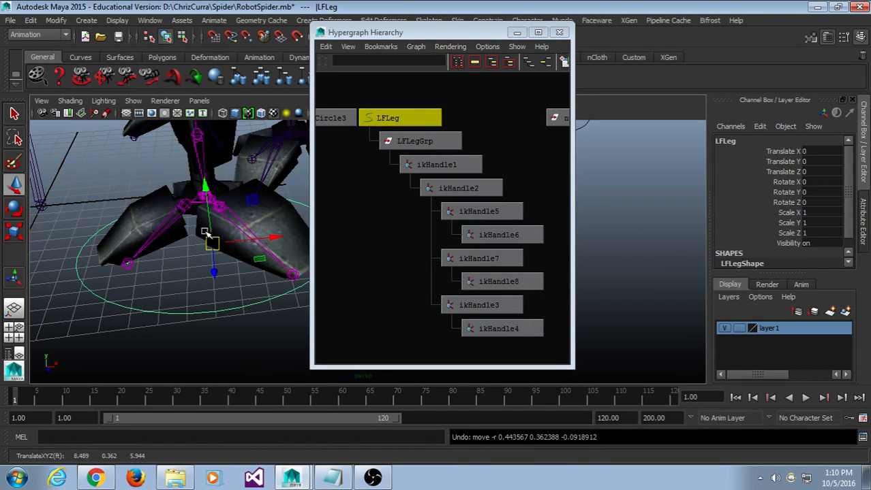
drag(386, 31, 477, 32)
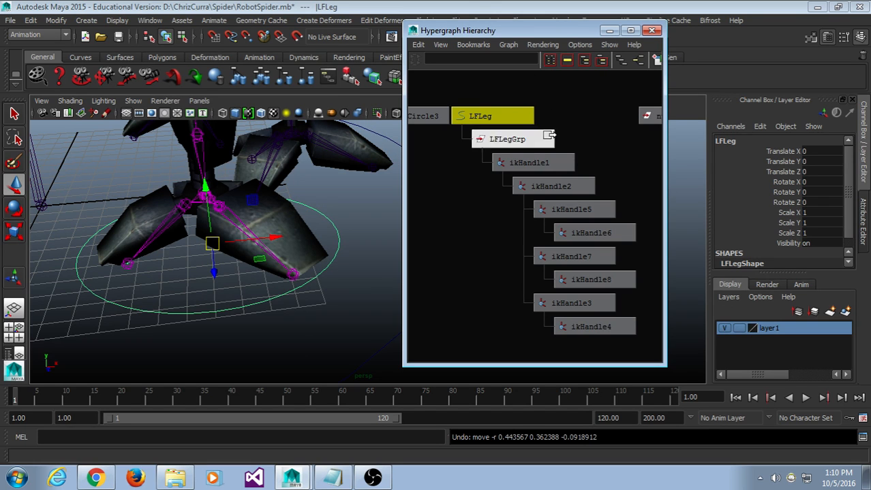
drag(531, 88, 580, 378)
click(457, 235)
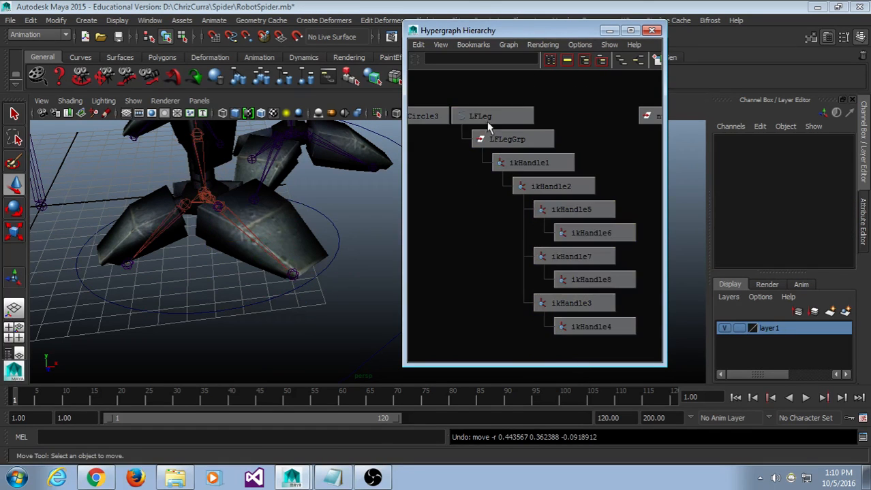
click(518, 121)
mouse_move(501, 114)
middle_down()
mouse_move(501, 140)
mouse_move(510, 141)
mouse_move(494, 116)
middle_up()
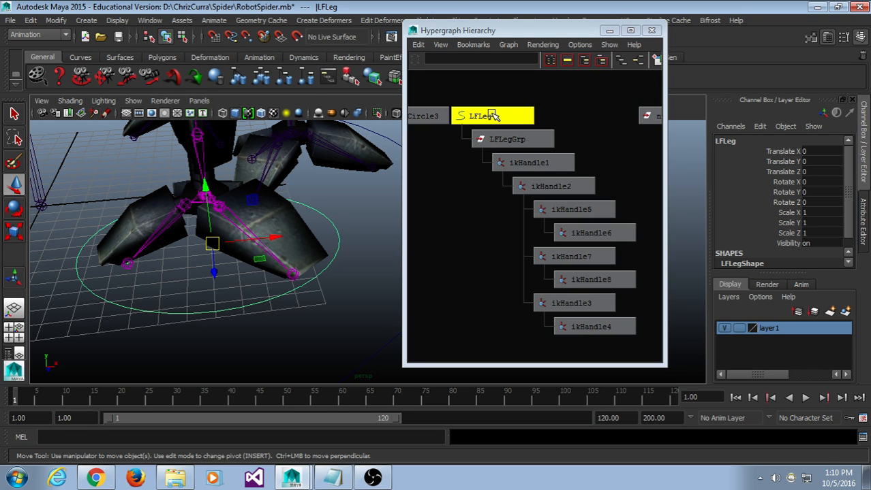
drag(517, 34, 537, 35)
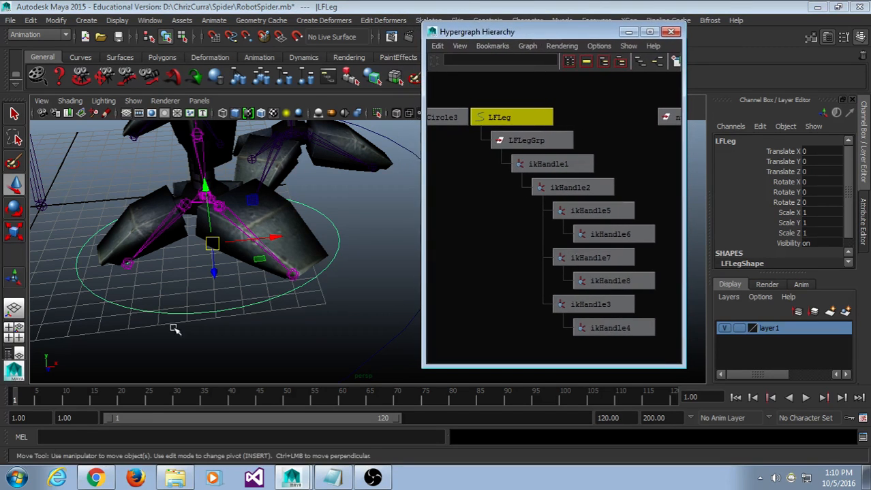
Select ikHandle5, ikHandle7 and ikHandle3 repeatedly in turn to examine where each toe handle sits on the foot, and clear the selection.
alt+middle_drag(167, 317, 232, 300)
scroll(232, 302, up, 3)
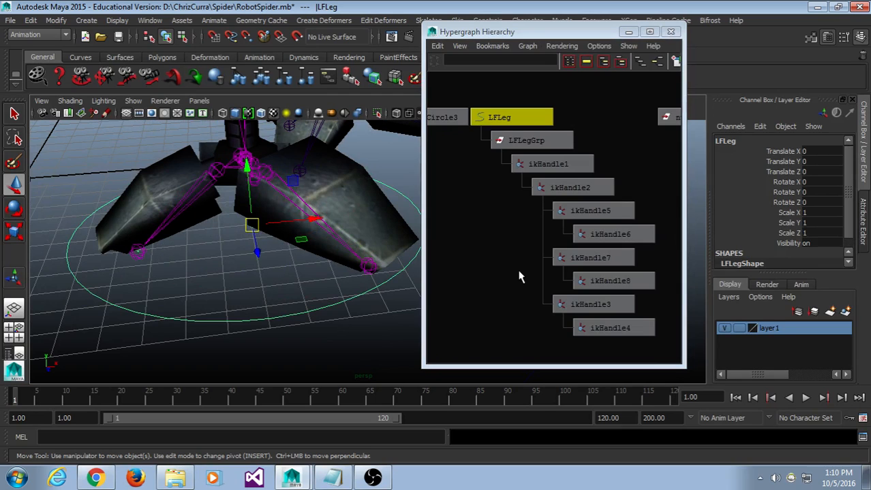
alt+drag(369, 297, 321, 316)
click(545, 255)
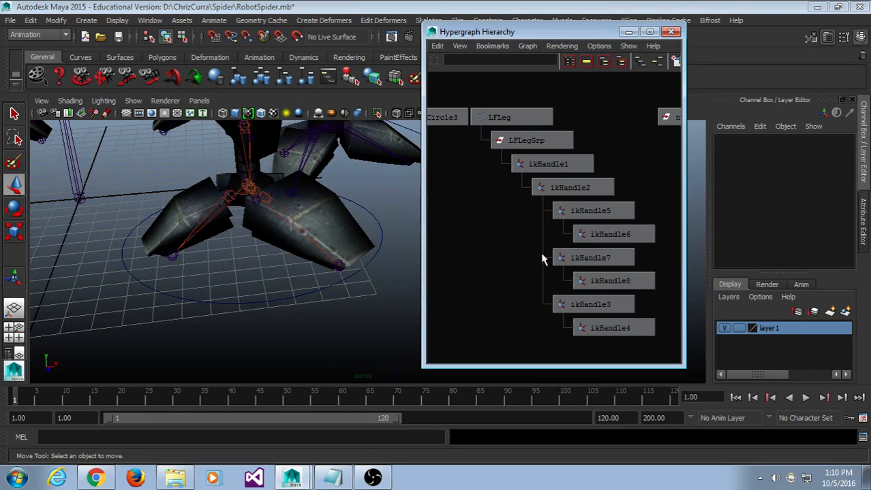
click(581, 213)
click(594, 257)
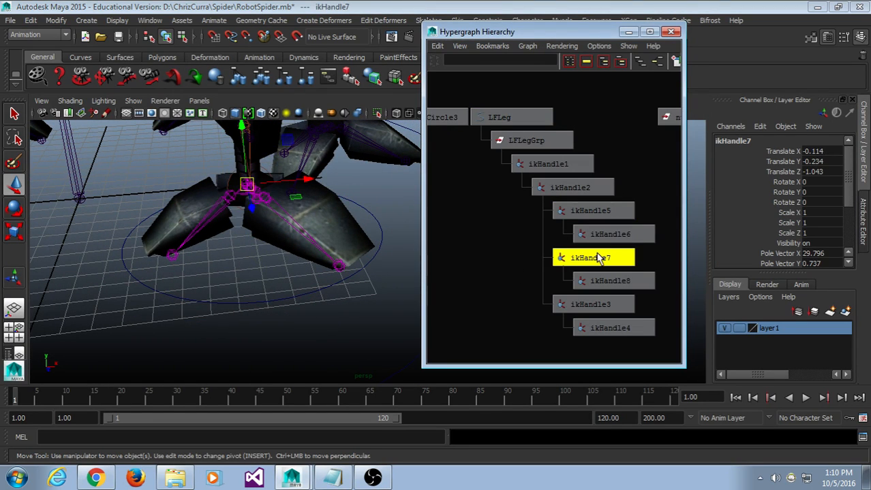
click(595, 302)
click(597, 258)
click(593, 212)
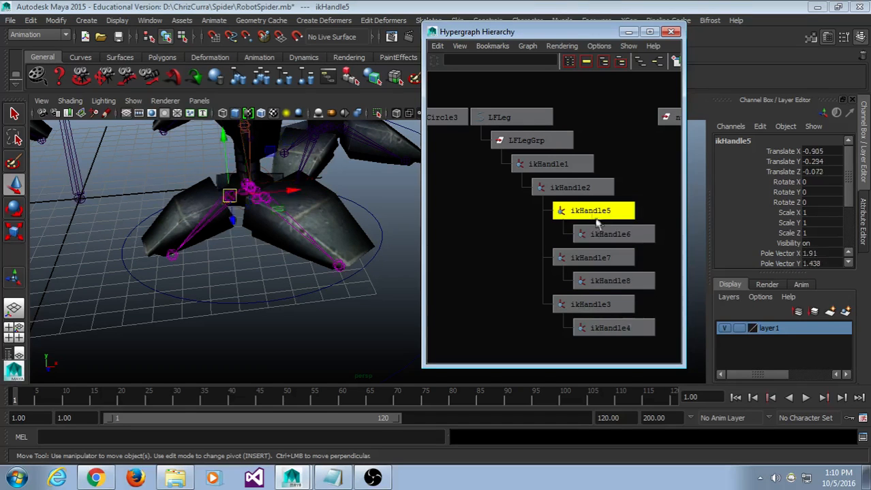
click(595, 263)
click(594, 305)
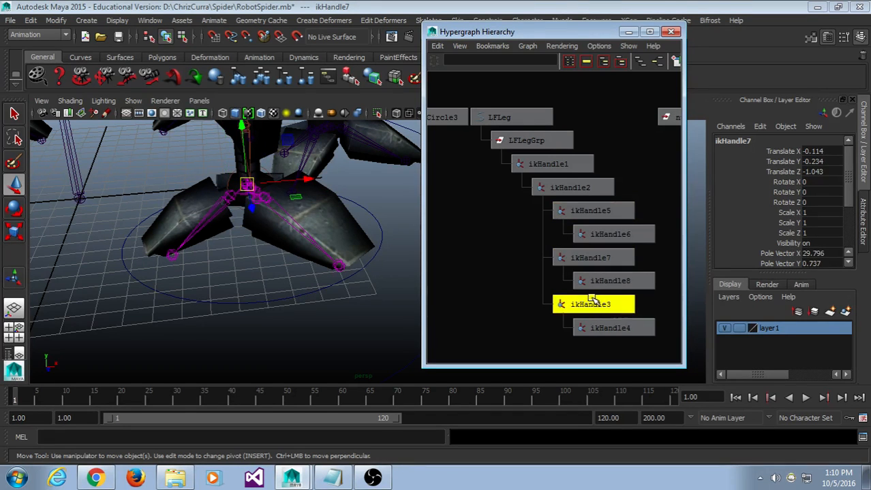
click(595, 259)
click(592, 212)
click(591, 258)
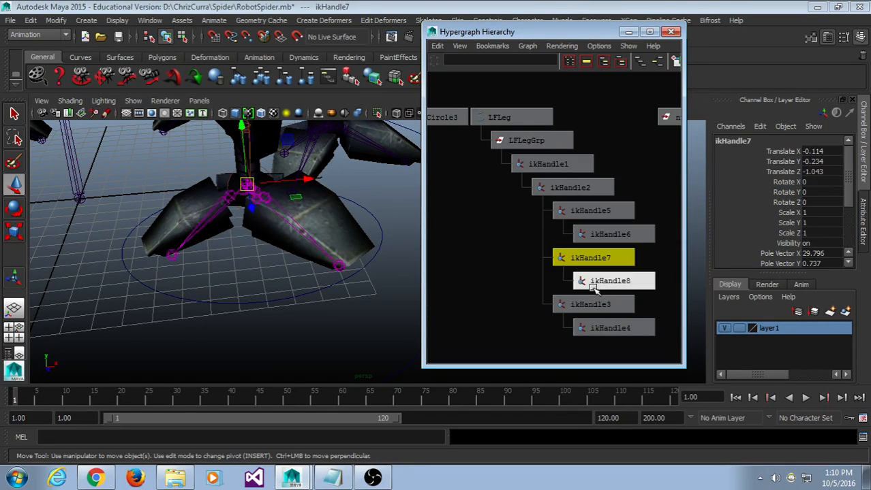
click(592, 305)
click(592, 212)
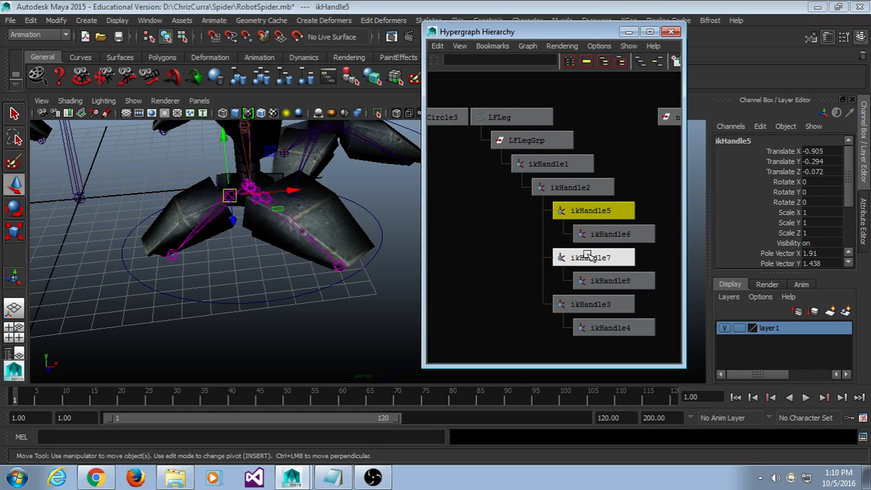
click(590, 258)
click(591, 305)
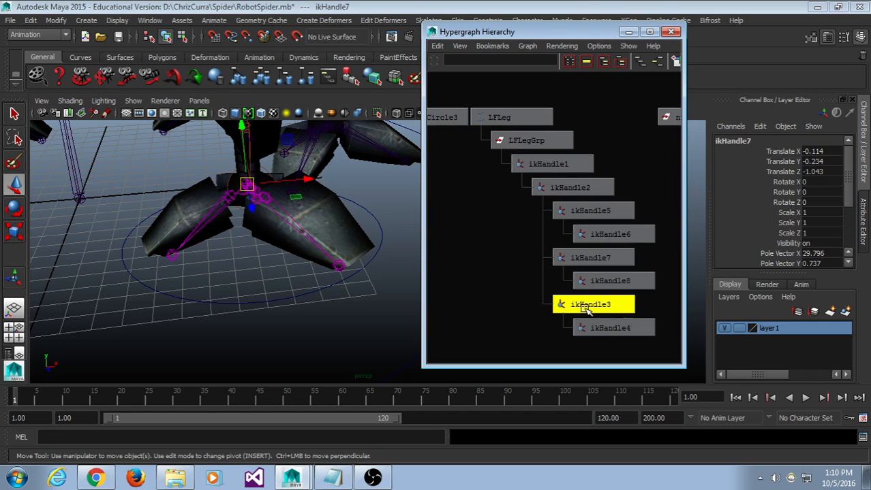
click(591, 212)
click(591, 258)
click(591, 304)
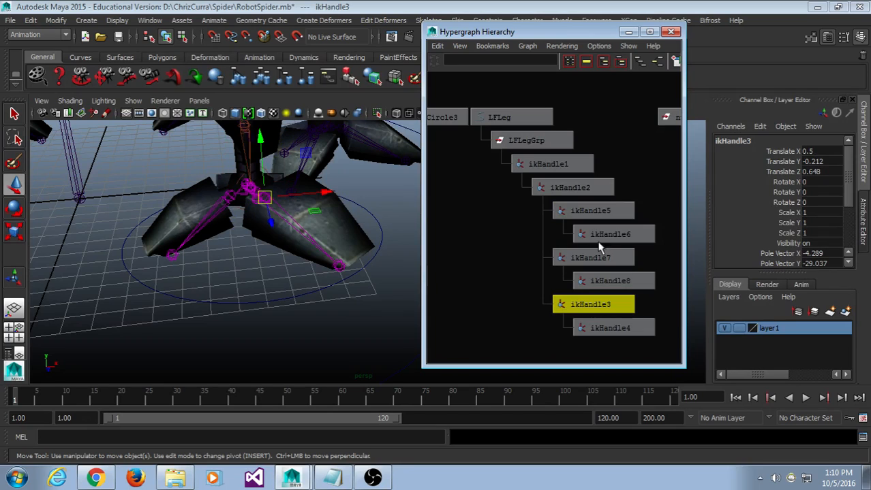
click(592, 212)
click(622, 187)
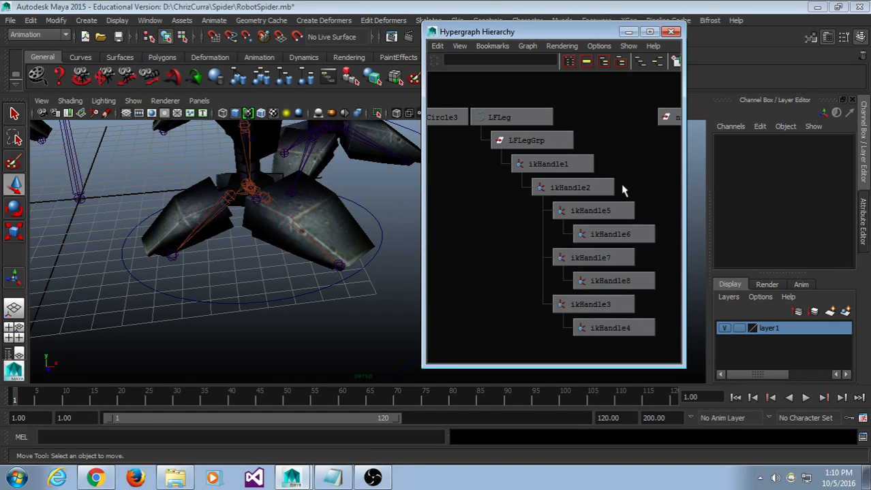
Select ikHandle5, ikHandle7 and ikHandle3 together to view the three toe branches, and clear the selection.
drag(630, 170, 624, 209)
shift+click(606, 264)
shift+click(603, 306)
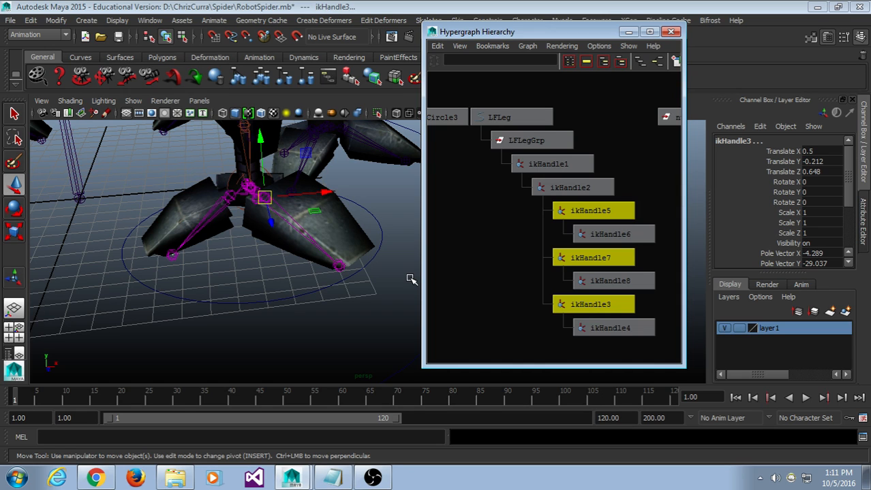
click(632, 170)
Try placing ikHandle5, ikHandle3 and ikHandle7 each in its own group under ikHandle2.
click(615, 215)
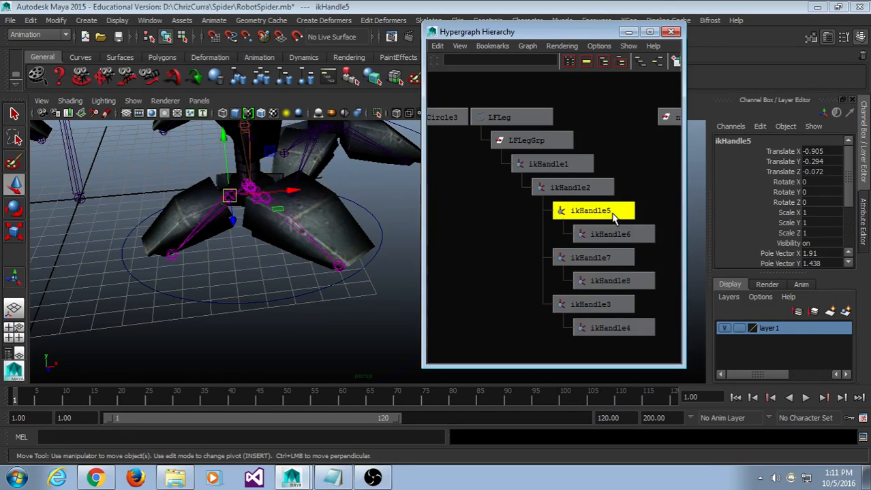
key(ctrl+g)
mouse_move(609, 259)
middle_down()
mouse_move(626, 298)
mouse_move(609, 269)
middle_up()
key(ctrl+g)
scroll(629, 310, down, 1)
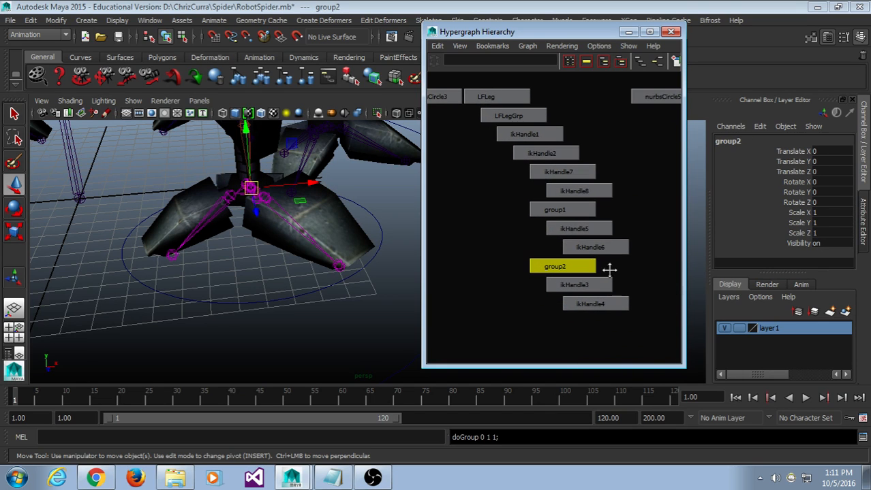
click(581, 173)
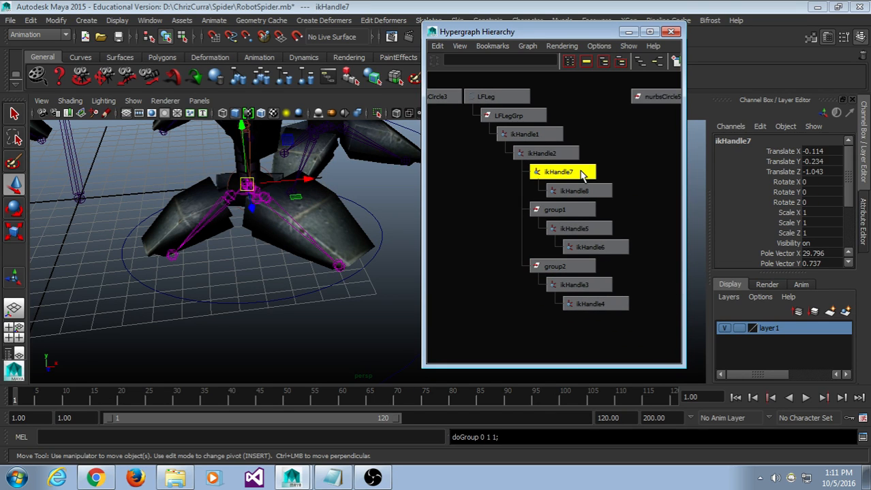
key(ctrl+g)
click(632, 166)
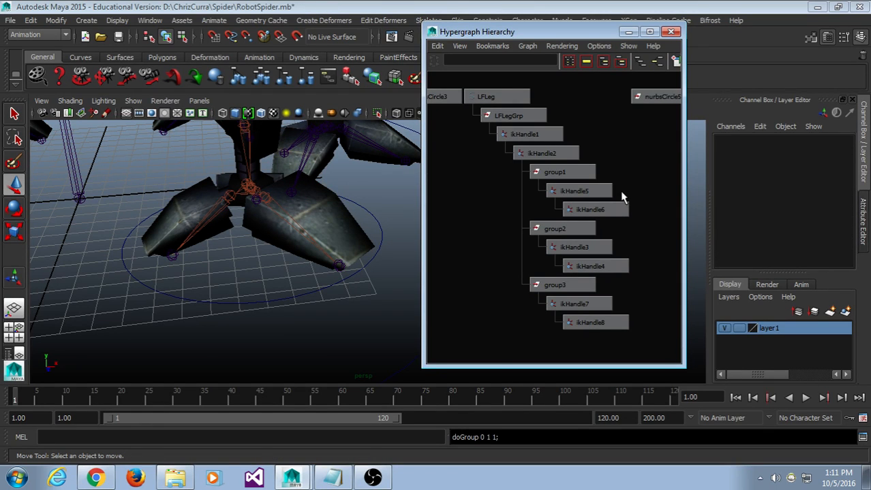
Undo the grouping of the three toe handles and clear the selection.
key(ctrl+z)
key(ctrl+z)
key(ctrl+z)
key(ctrl+z)
key(ctrl+z)
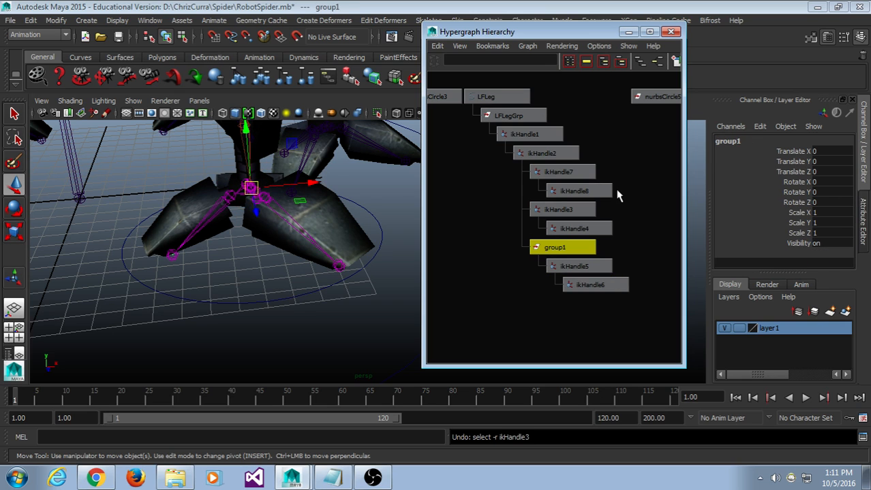
click(613, 150)
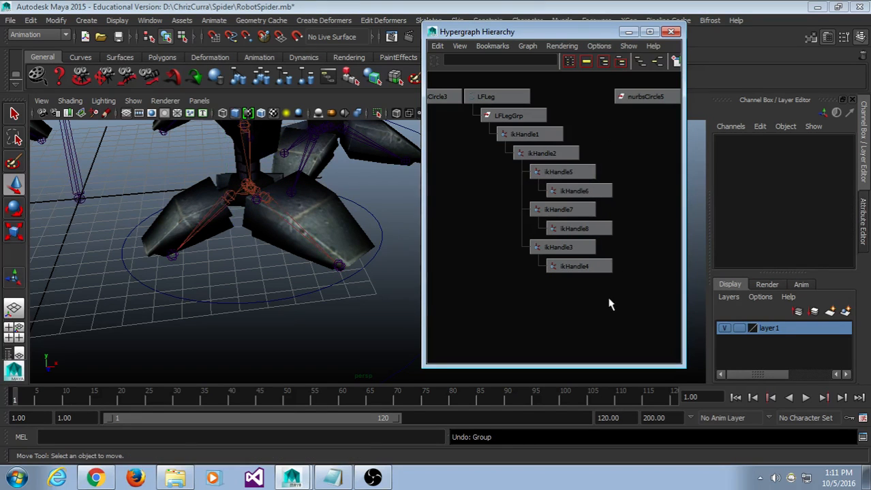
Select the whole LFLeg hierarchy, then only ikHandle3, ikHandle7 and ikHandle5, to examine which nodes need groups.
drag(608, 301, 486, 82)
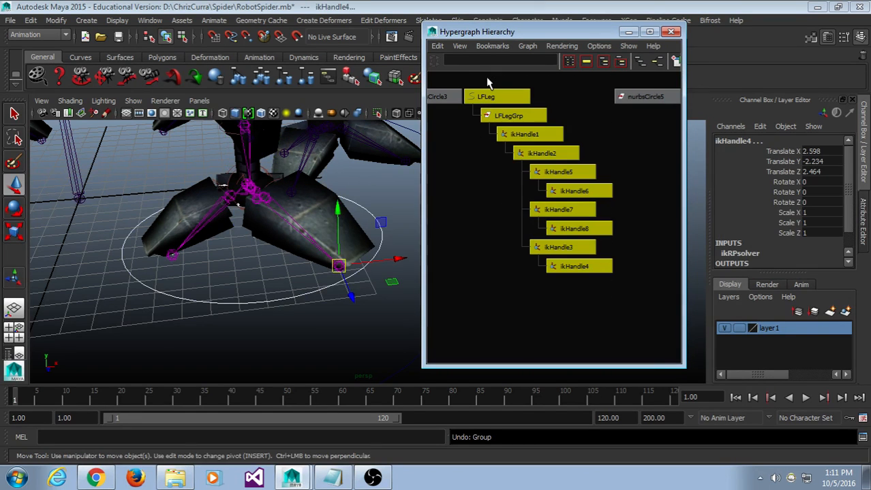
click(603, 157)
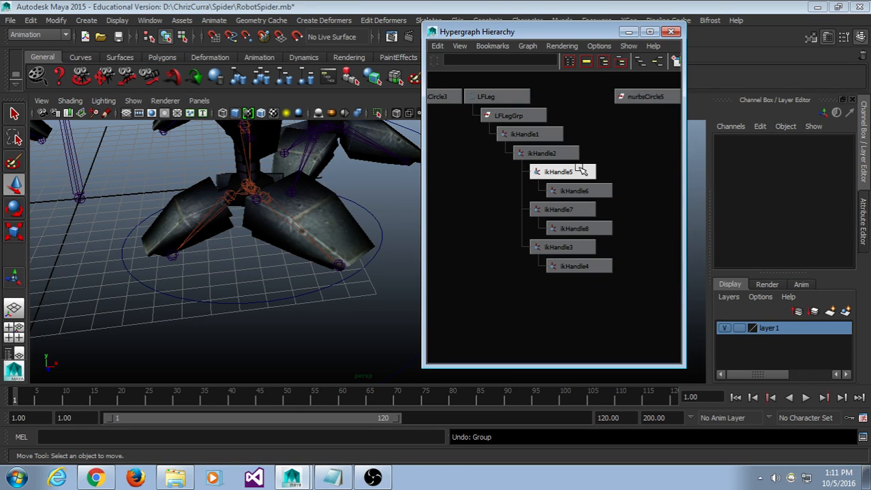
click(583, 172)
click(575, 210)
click(575, 247)
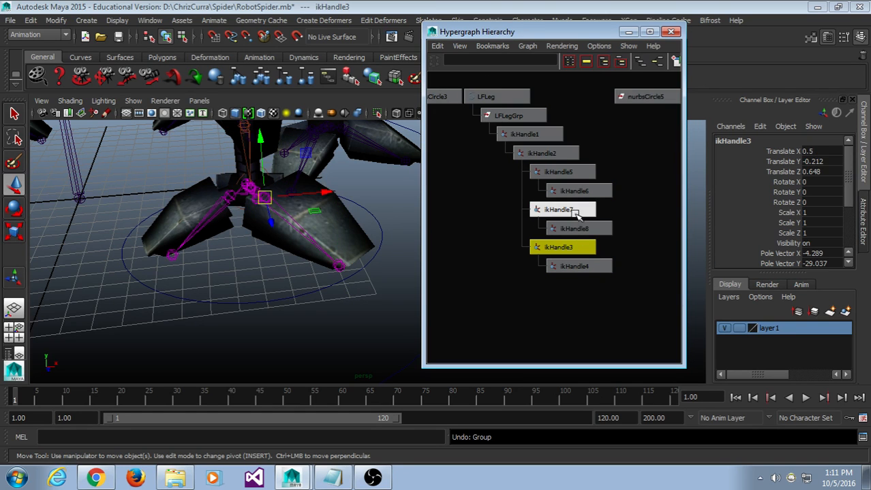
shift+click(576, 211)
shift+click(576, 174)
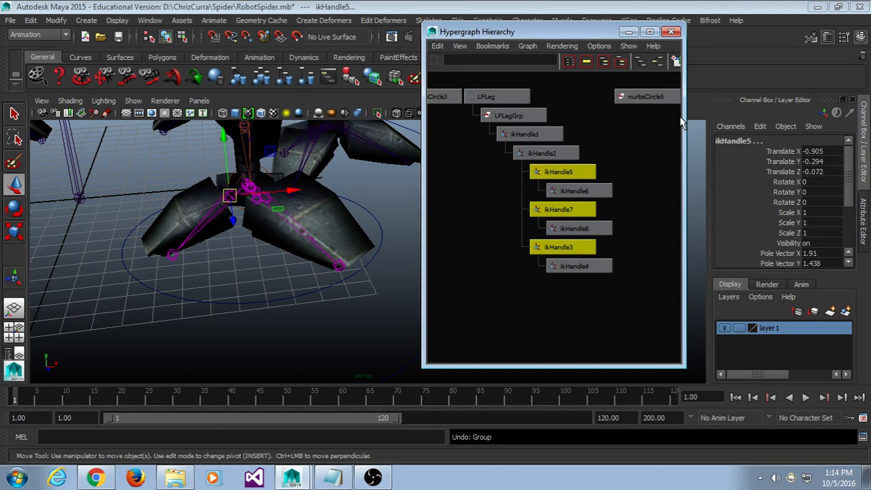
key(f)
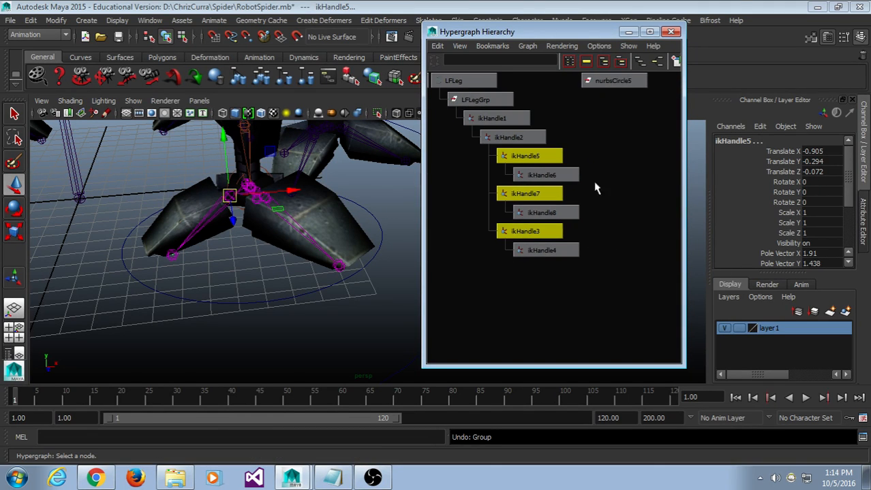
Group ikHandle5, ikHandle3 and ikHandle7 separately so each has its own parent group under ikHandle2.
click(553, 154)
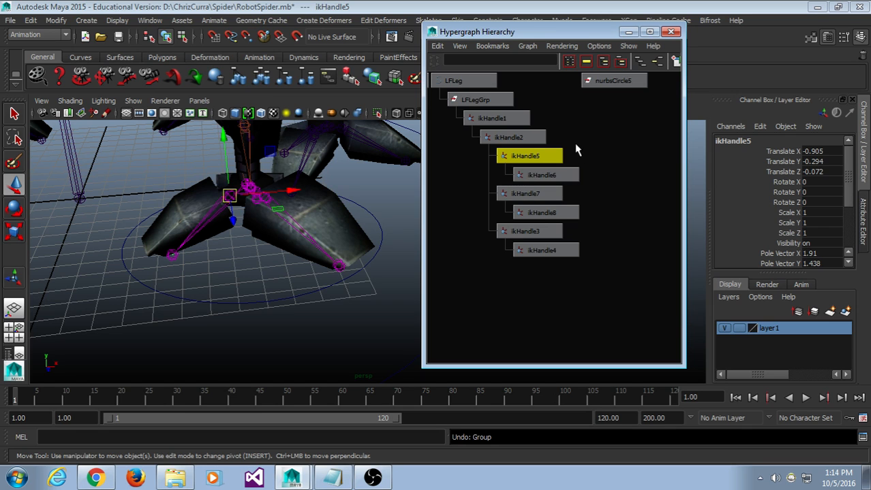
key(ctrl+g)
click(549, 193)
key(ctrl+g)
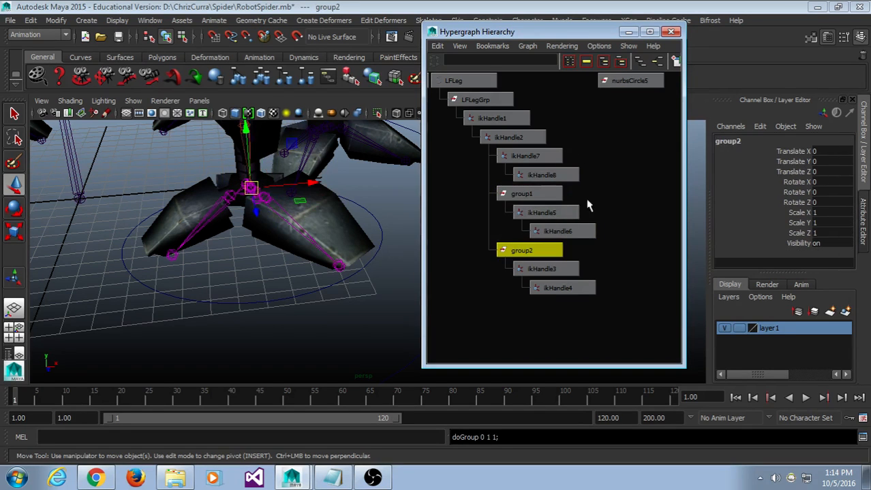
click(548, 156)
key(ctrl+g)
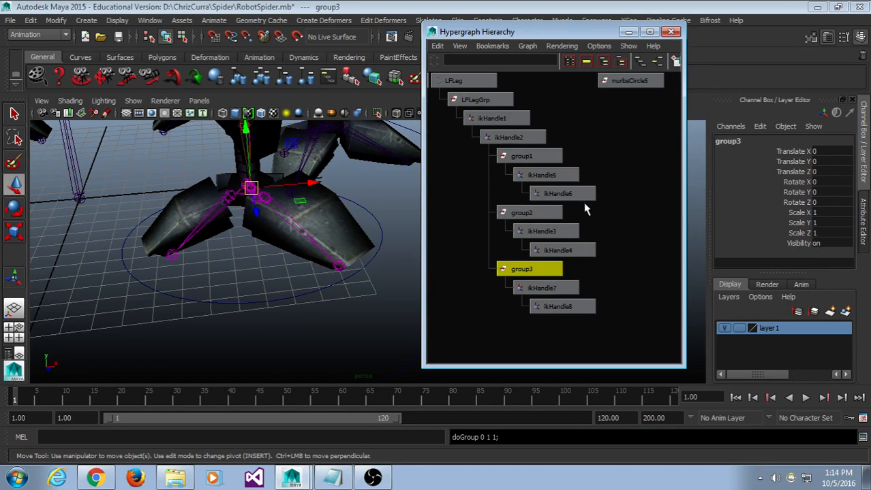
Rename the group1 node above ikHandle5 as Claw1.
click(548, 157)
click(537, 214)
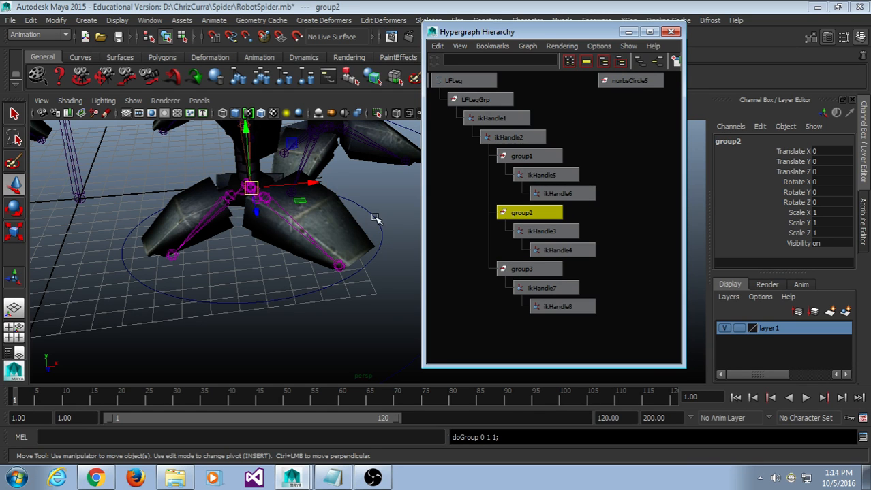
scroll(291, 275, down, 3)
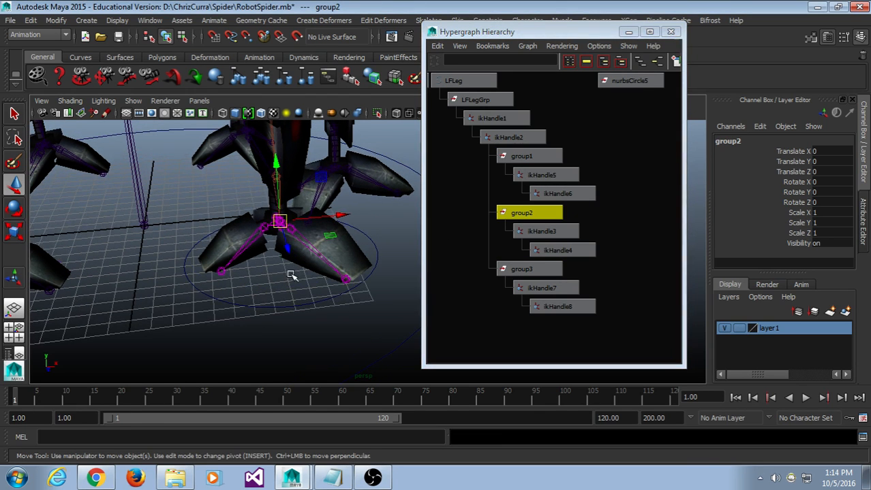
click(530, 156)
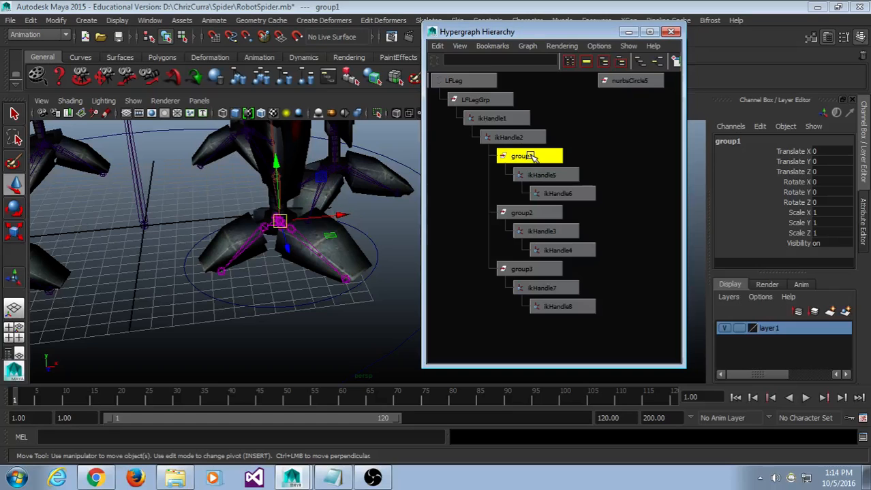
right_click(532, 158)
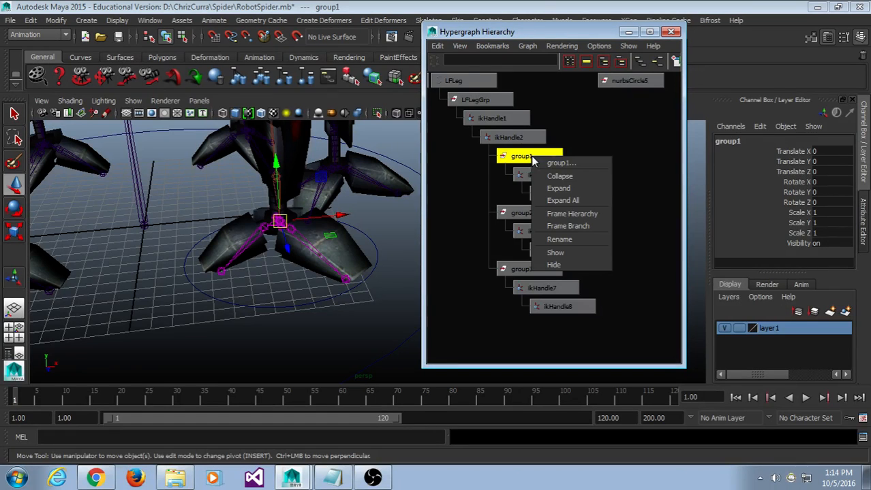
click(570, 240)
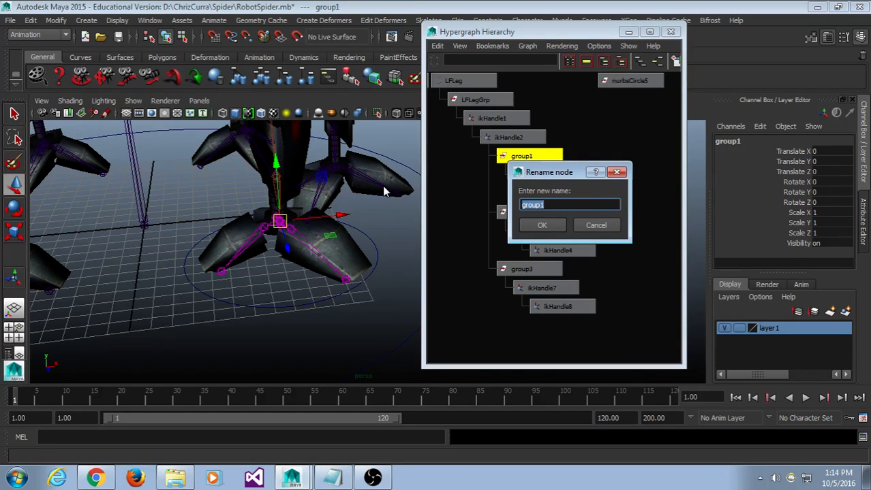
text(Claw1)
key(Return)
Rename the group2 node above ikHandle3 as Claw2.
click(528, 213)
right_click(534, 215)
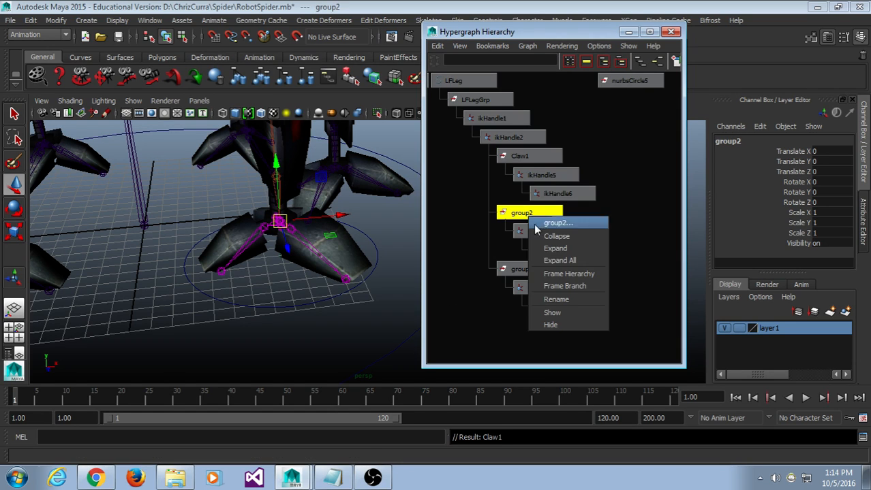
click(556, 299)
text(Claw)
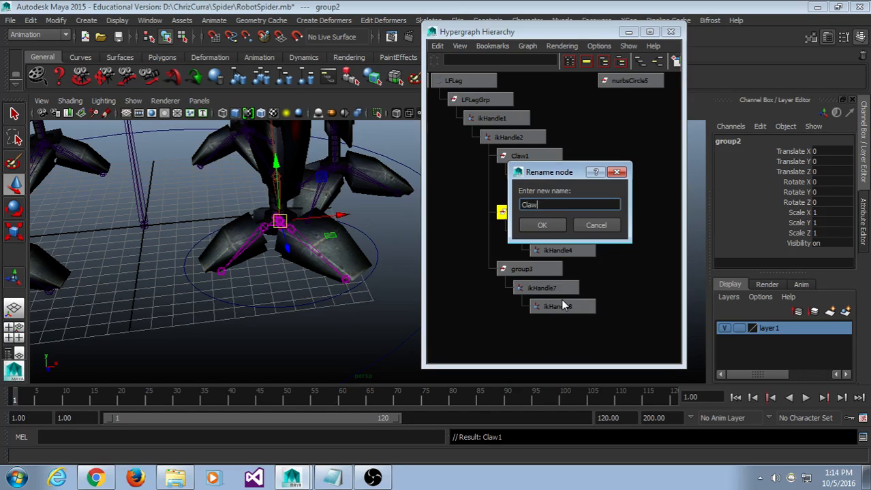
text(2)
key(Return)
Rename the group3 node above ikHandle7 as Claw3.
click(530, 269)
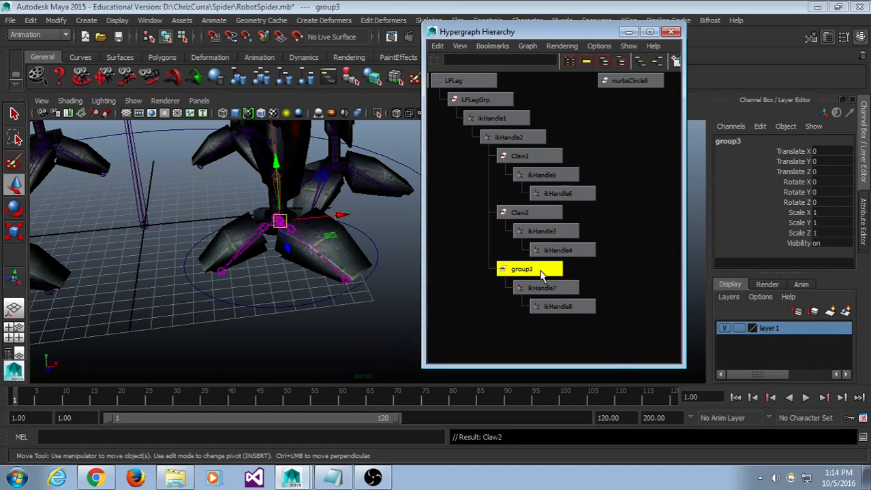
right_click(538, 271)
click(570, 354)
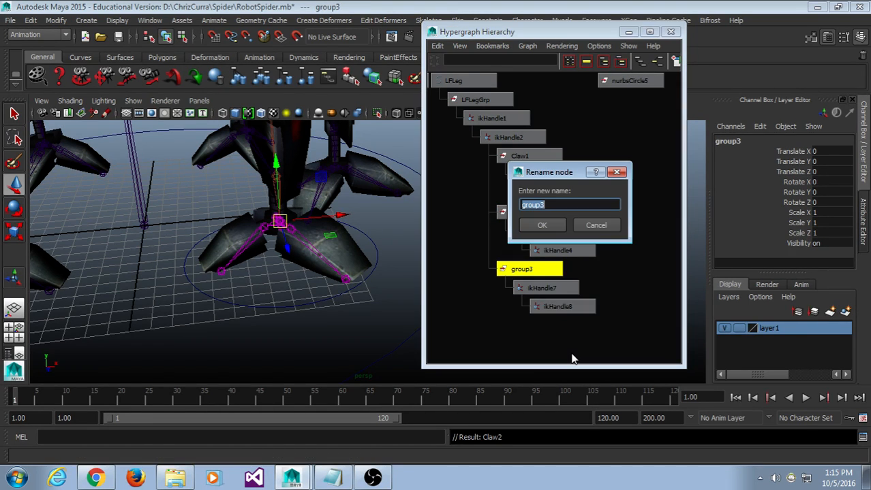
text(Claw3)
key(Return)
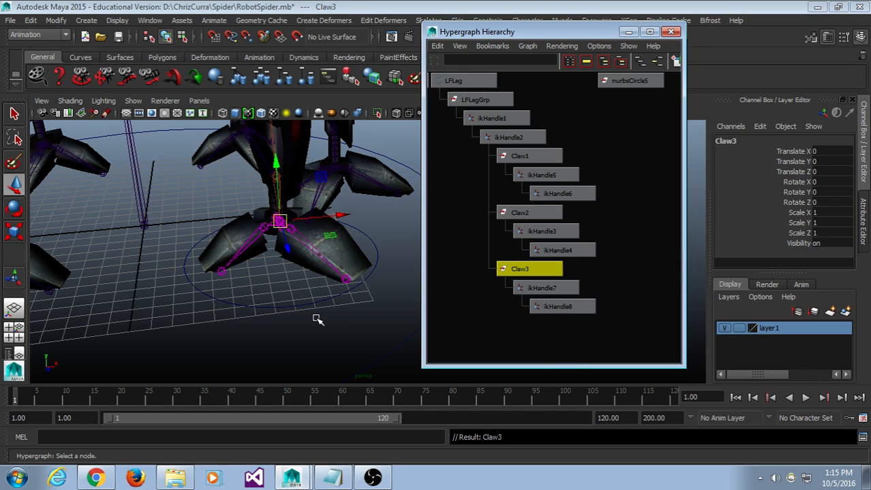
Select Claw1, Claw2 and Claw3 in turn to examine where each group's pivot sits on the foot.
alt+right_drag(458, 201, 460, 224)
alt+middle_drag(463, 210, 463, 212)
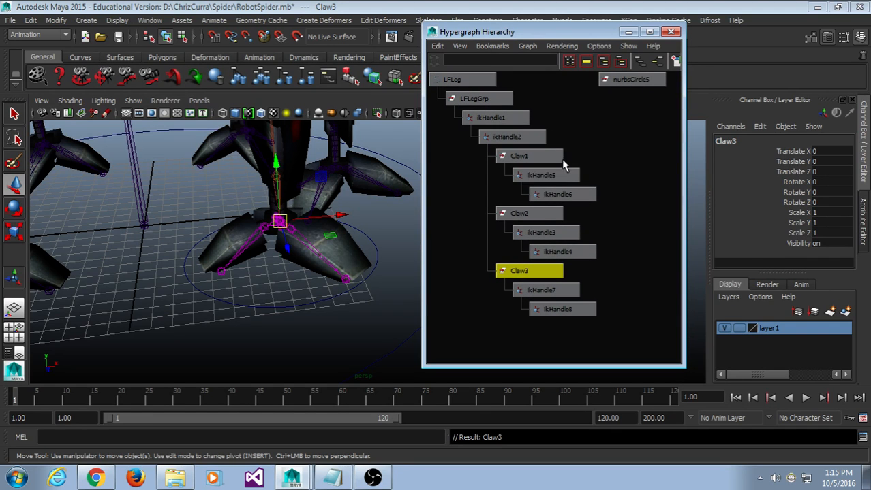
click(553, 198)
click(550, 156)
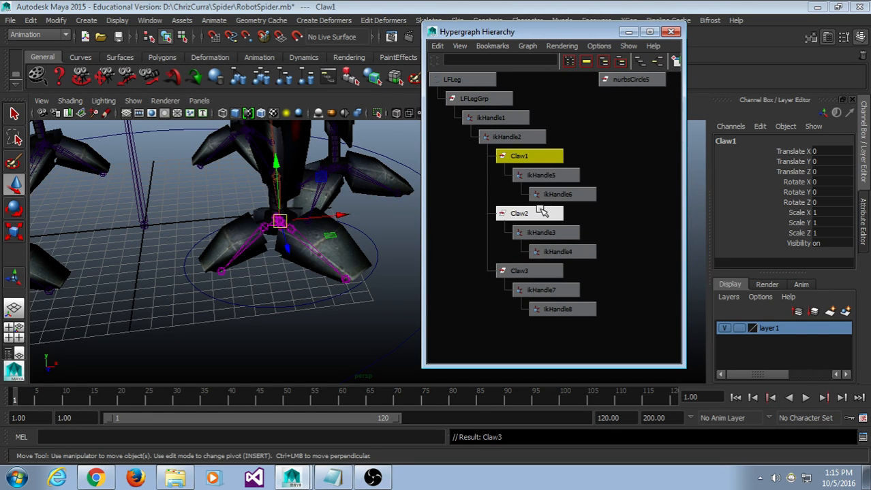
click(542, 214)
alt+drag(409, 320, 412, 277)
click(534, 270)
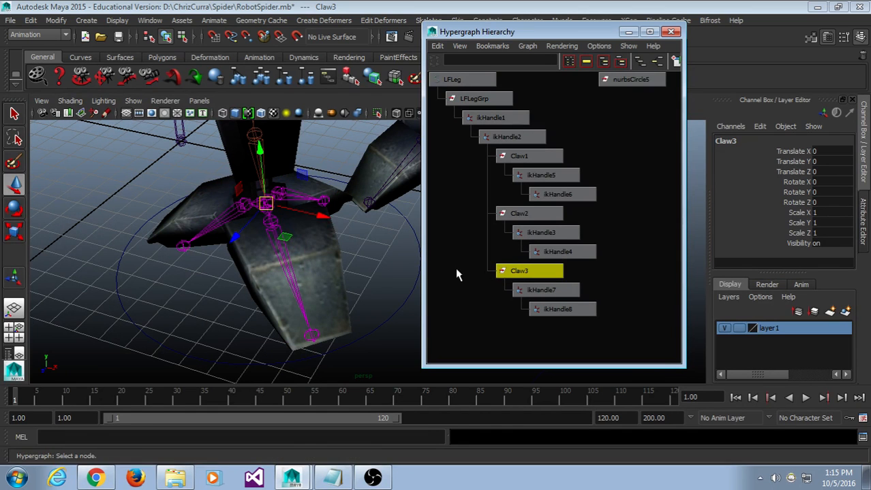
Try rotating the Claw3 group about different axes, undoing each rotation.
key(e)
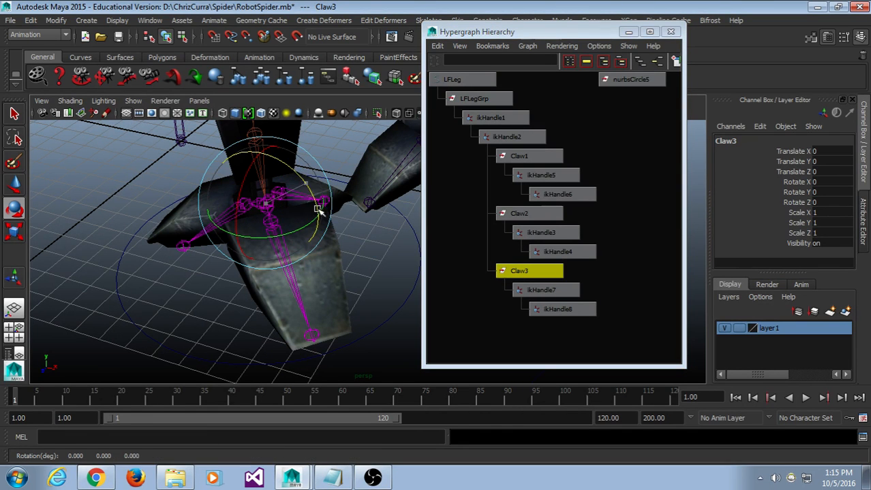
drag(319, 210, 417, 215)
key(ctrl+z)
drag(325, 173, 316, 265)
key(ctrl+z)
Try rotating the Claw2 group about its current pivot, and undo the rotation.
click(549, 214)
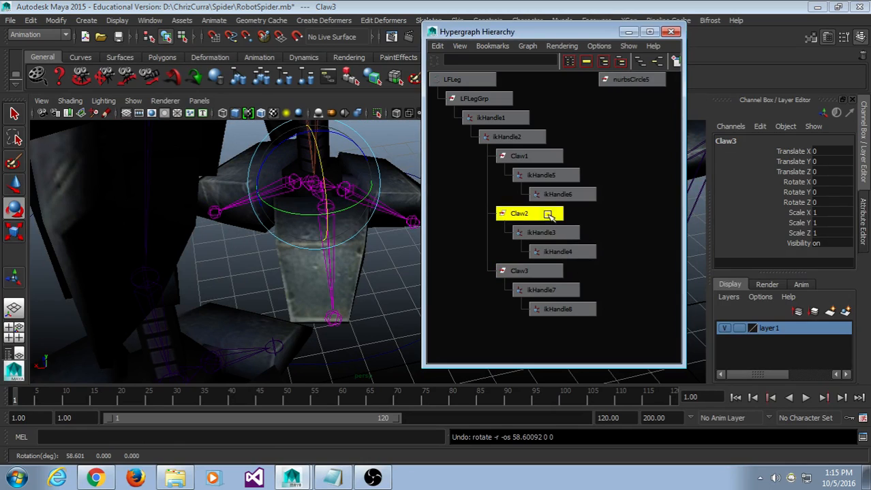
mouse_move(348, 227)
alt+mouse_down()
mouse_move(420, 228)
mouse_move(365, 248)
mouse_move(376, 218)
mouse_move(363, 233)
alt+mouse_up()
drag(317, 175, 304, 225)
key(ctrl+z)
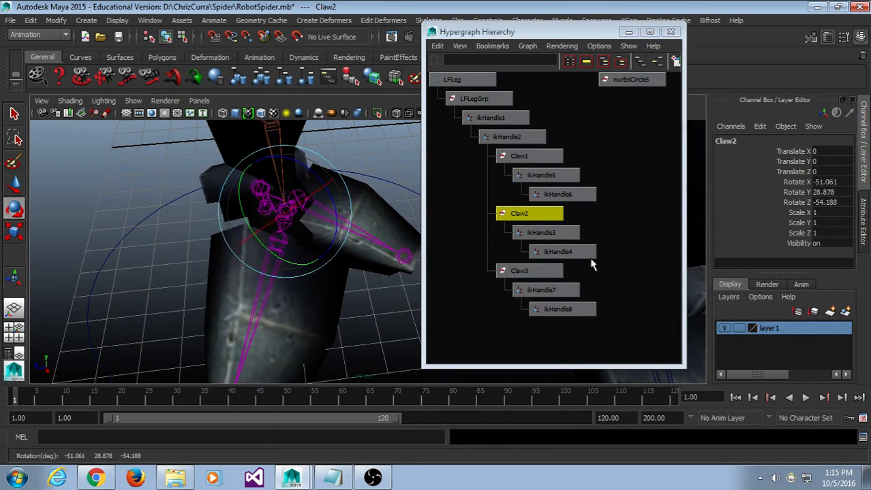
key(ctrl+z)
Test-rotate Claw3, Claw1 and Claw2 one after another to find which toe each drives, undoing every rotation.
click(518, 271)
drag(361, 236, 321, 214)
key(ctrl+z)
key(ctrl+z)
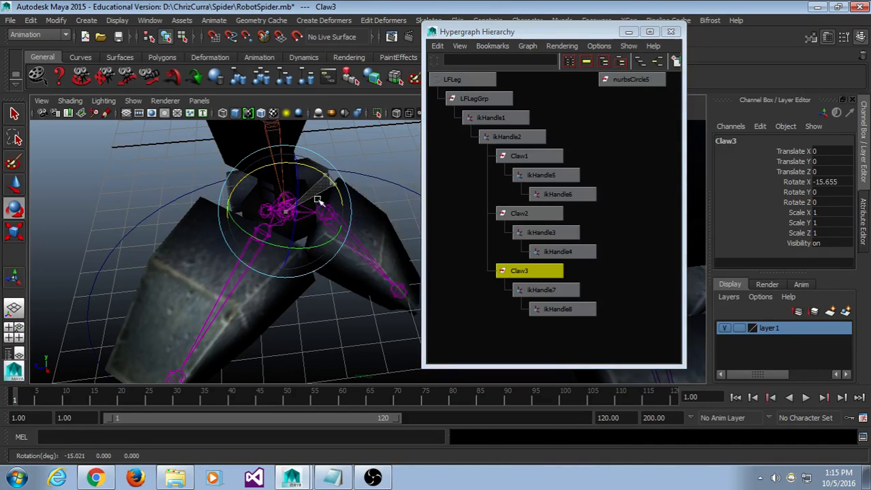
click(548, 156)
mouse_move(321, 172)
mouse_down()
mouse_move(311, 171)
mouse_move(321, 190)
mouse_move(320, 175)
mouse_up()
key(ctrl+z)
click(531, 214)
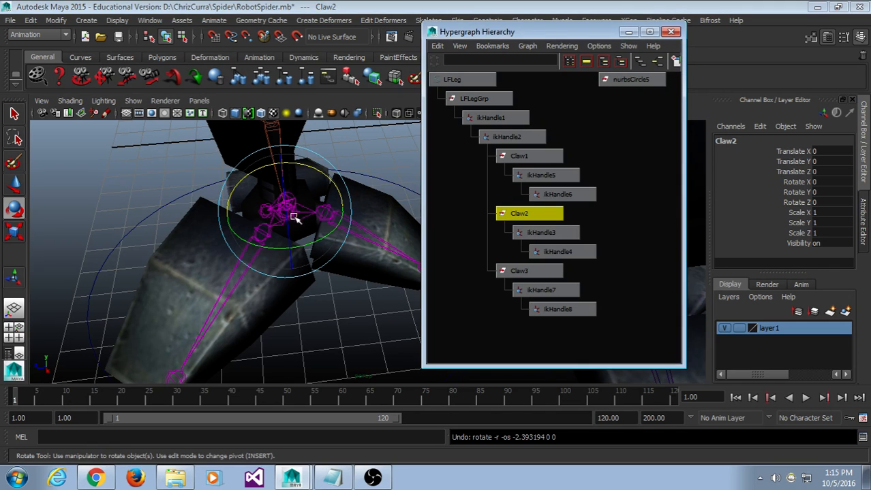
drag(295, 218, 284, 213)
key(ctrl+z)
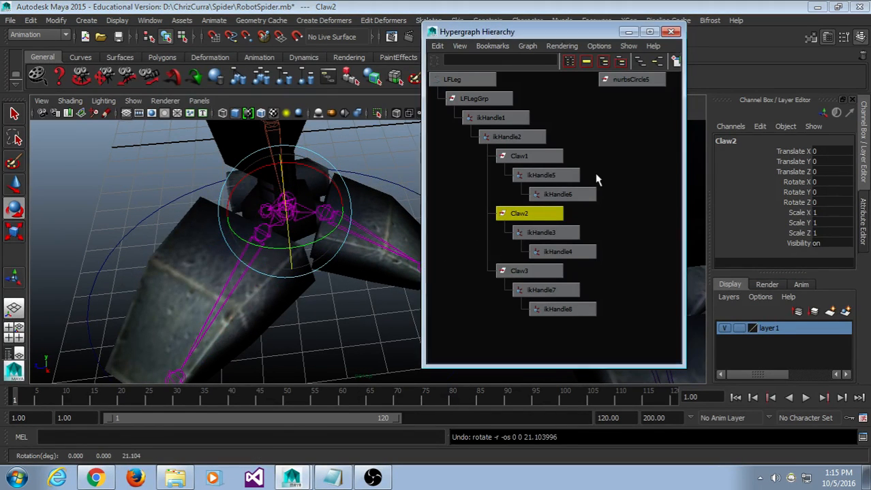
Try rotating Claw2 and then its child ikHandle3, undoing the rotations.
alt+middle_drag(598, 176, 629, 184)
click(556, 164)
drag(293, 221, 250, 280)
click(504, 149)
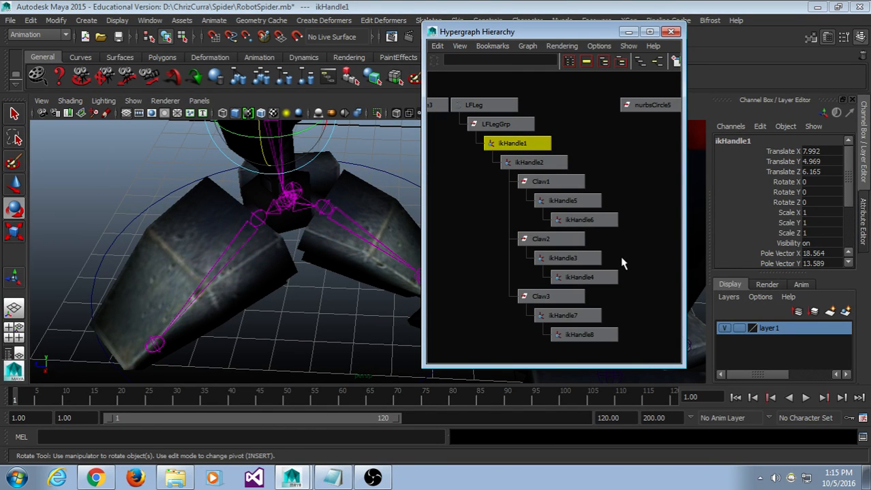
click(567, 238)
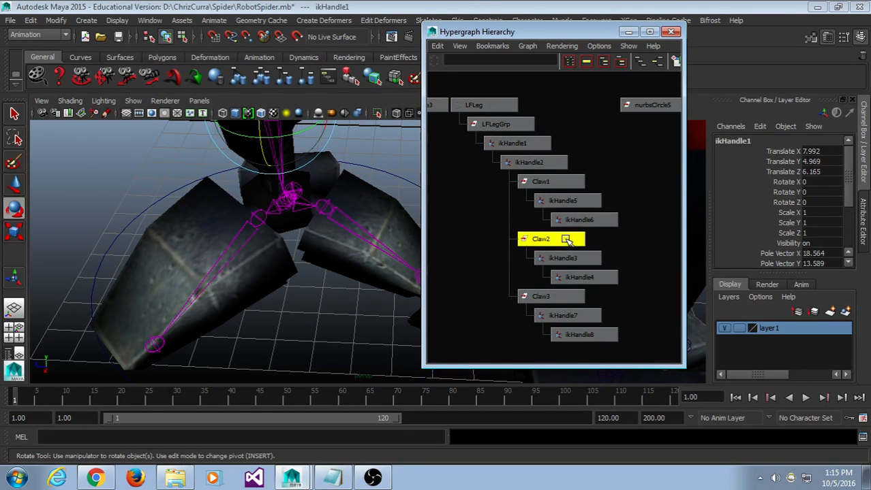
drag(273, 213, 327, 265)
key(ctrl+z)
click(332, 318)
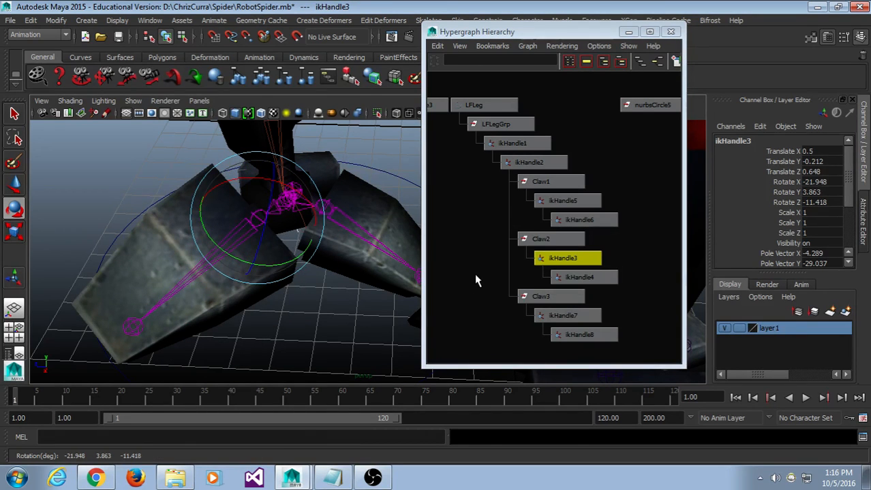
key(ctrl+z)
Test a small free rotation of the Claw2 group from a new view, and undo it.
click(563, 241)
alt+drag(362, 278, 335, 277)
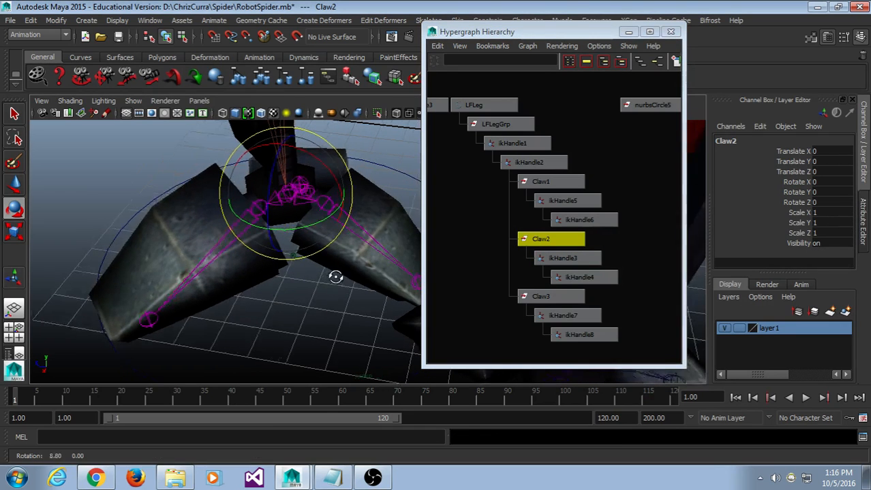
drag(310, 207, 321, 225)
key(ctrl+z)
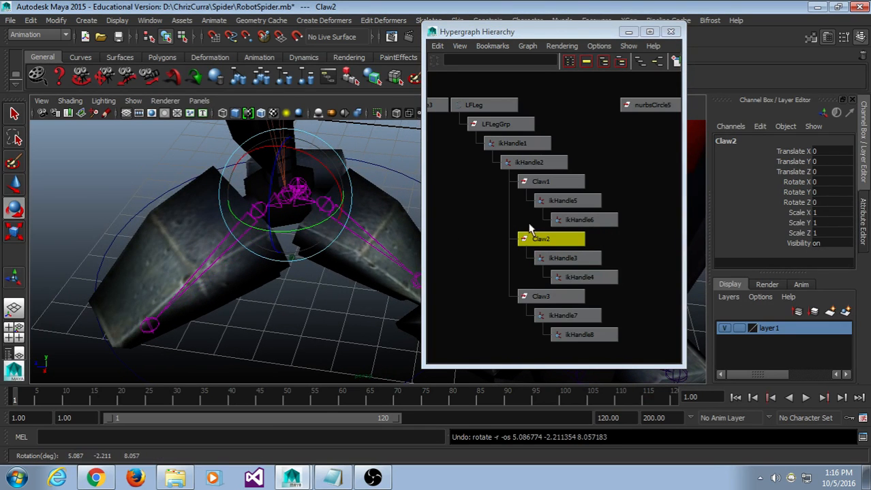
Move the Claw1 group's pivot from the centre of the foot onto the base joint of its toe.
click(551, 181)
alt+drag(287, 292, 229, 307)
click(572, 182)
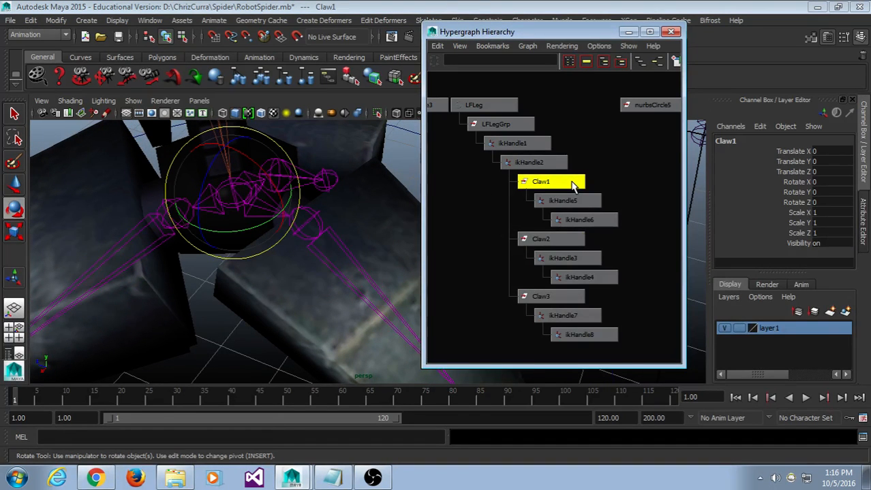
key(w)
alt+drag(335, 257, 278, 250)
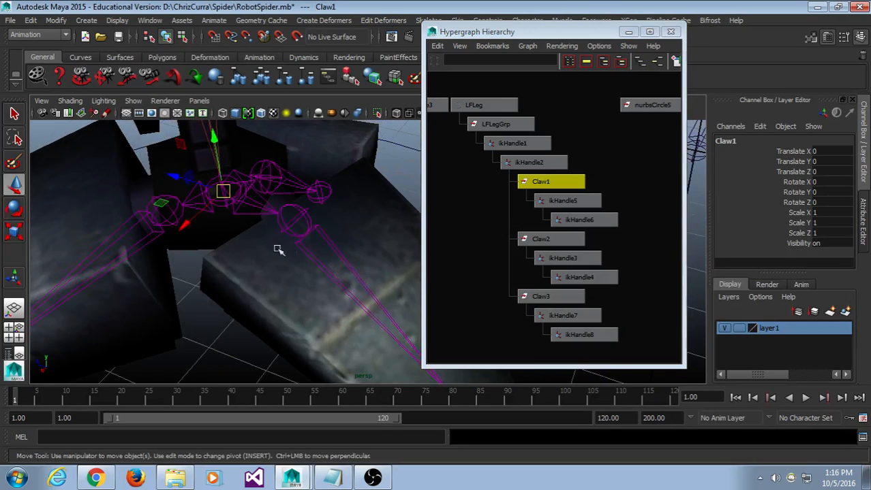
key(e)
drag(226, 175, 302, 263)
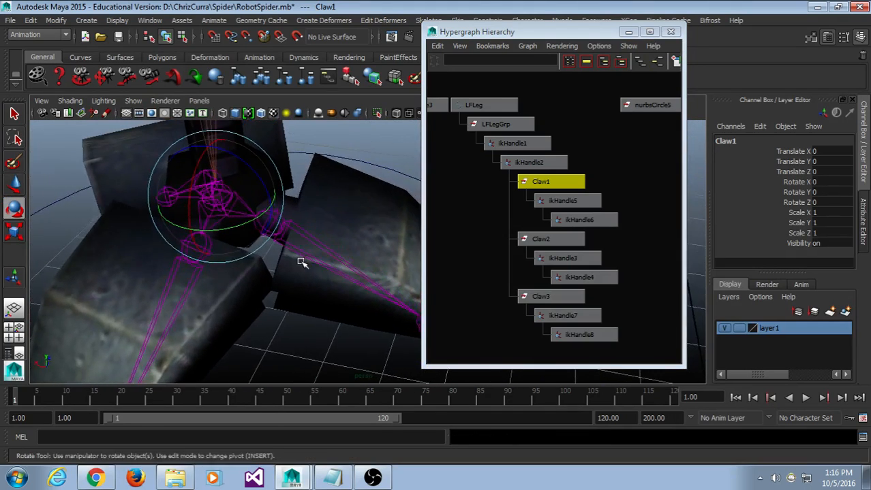
key(Insert)
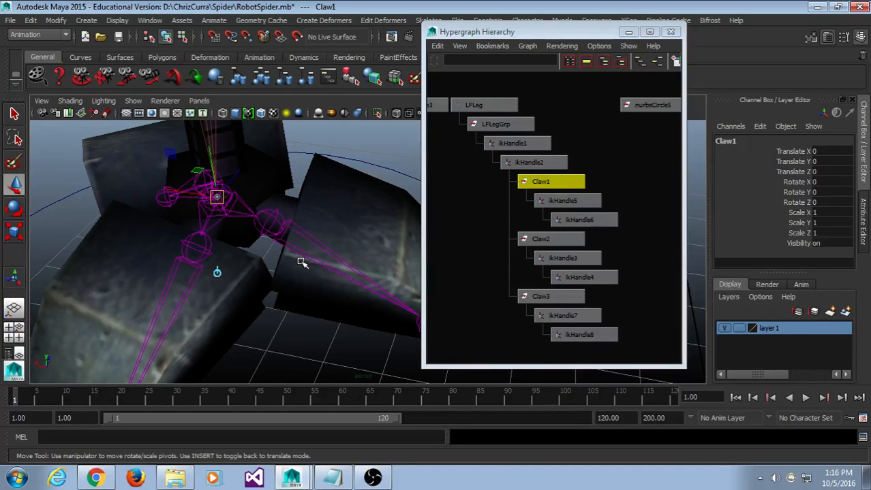
drag(215, 198, 269, 223)
key(Insert)
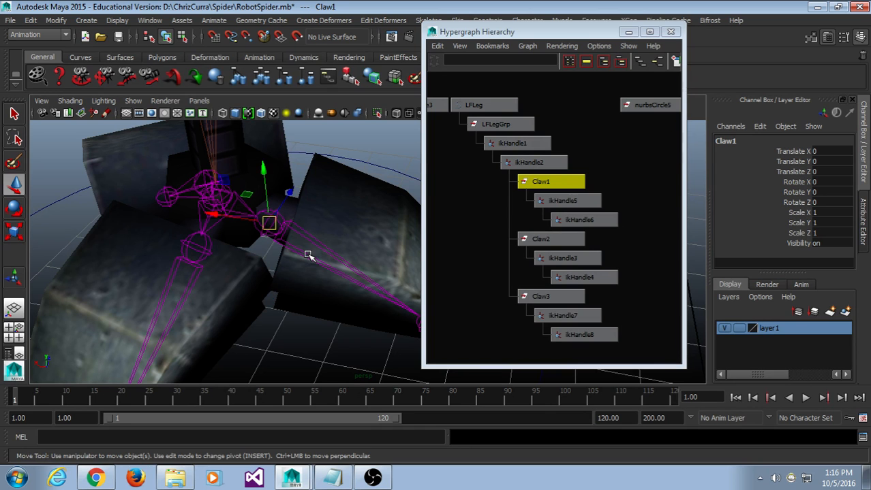
Test-rotate the Claw2 group to identify the toe it moves, undoing the rotations.
click(564, 237)
alt+drag(208, 222, 222, 223)
key(e)
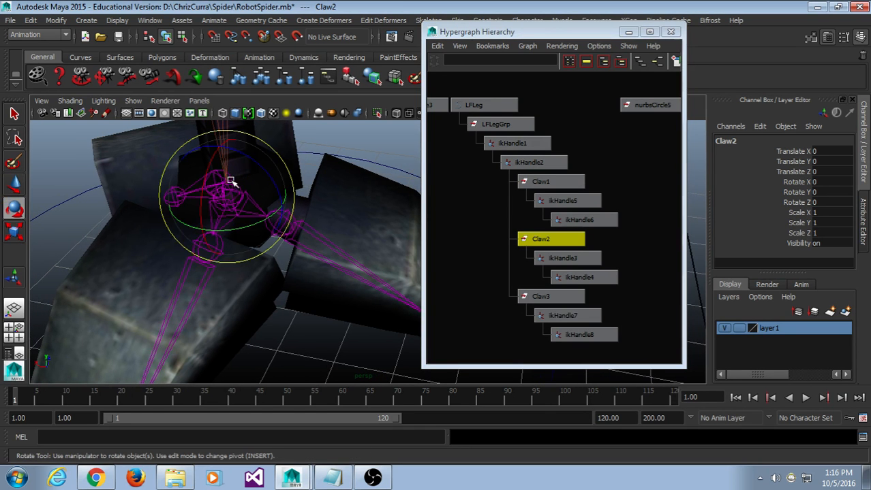
mouse_move(229, 179)
mouse_down()
mouse_move(246, 194)
mouse_move(235, 186)
mouse_up()
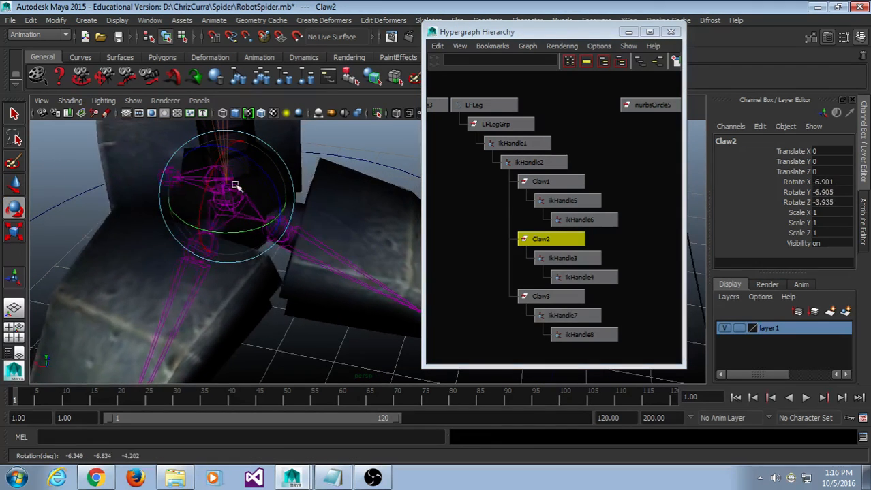
key(ctrl+z)
alt+drag(151, 242, 255, 243)
alt+middle_drag(255, 243, 305, 207)
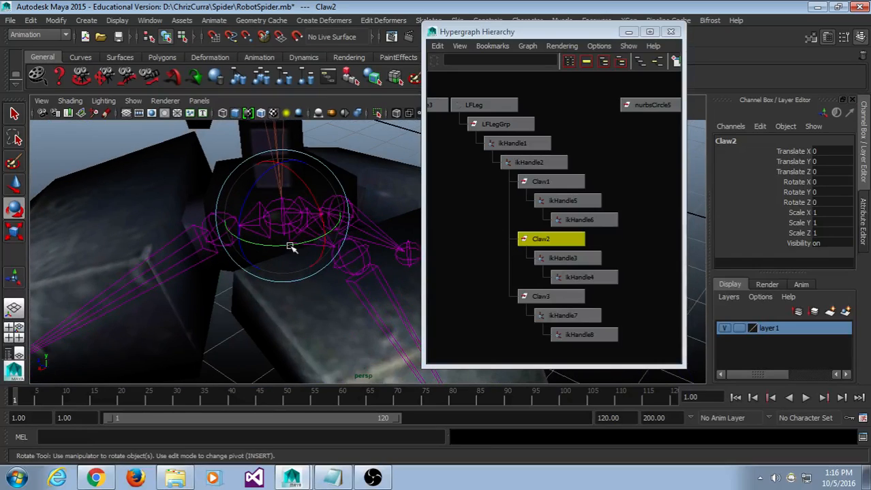
alt+drag(292, 247, 308, 225)
key(ctrl+z)
Test-rotate the Claw3 group to identify the toe it moves, undoing the rotations.
click(552, 295)
key(ctrl+z)
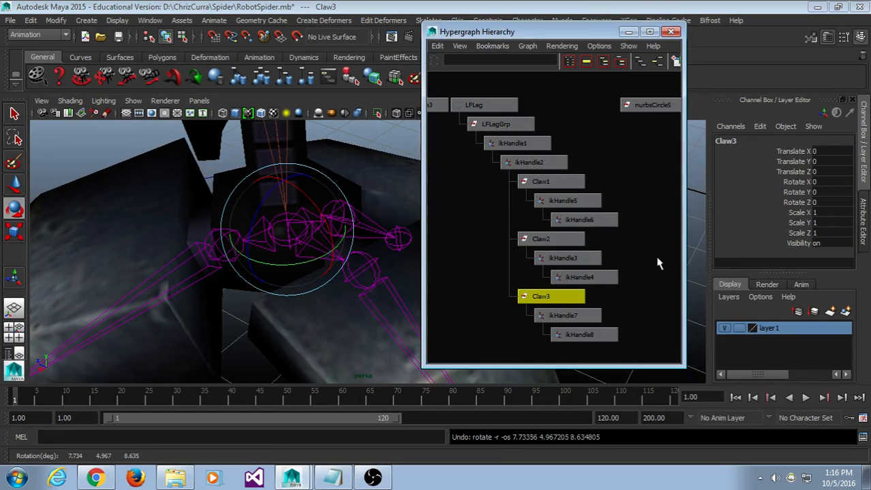
click(621, 251)
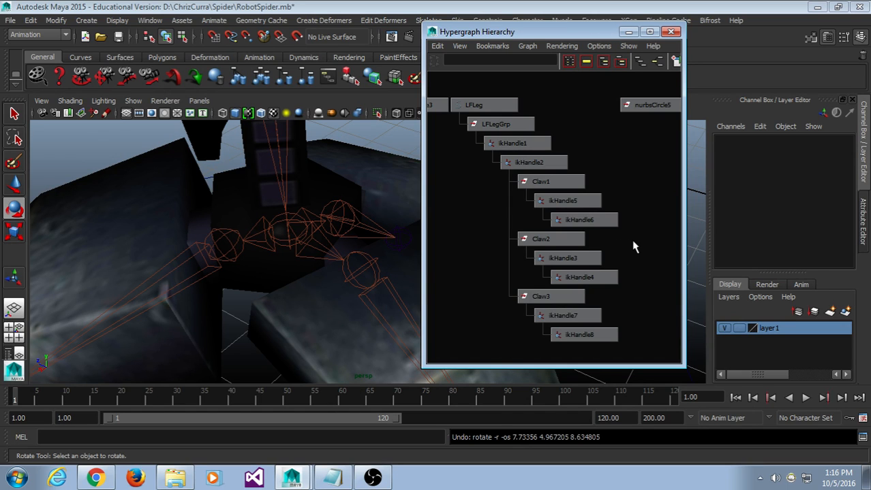
click(550, 297)
drag(287, 235, 281, 233)
key(ctrl+z)
alt+drag(331, 282, 297, 267)
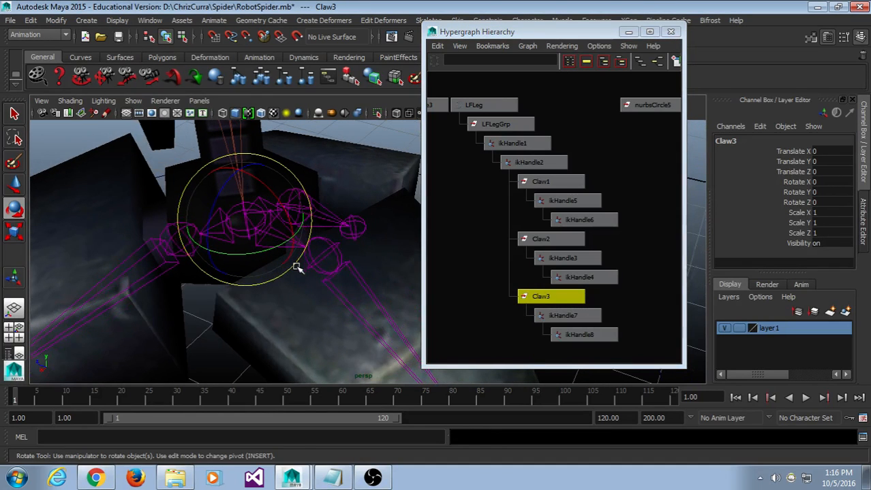
Move the Claw3 group's pivot onto the base joint of its toe, and undo the test rotation.
key(Insert)
drag(245, 219, 291, 212)
key(Insert)
key(ctrl+z)
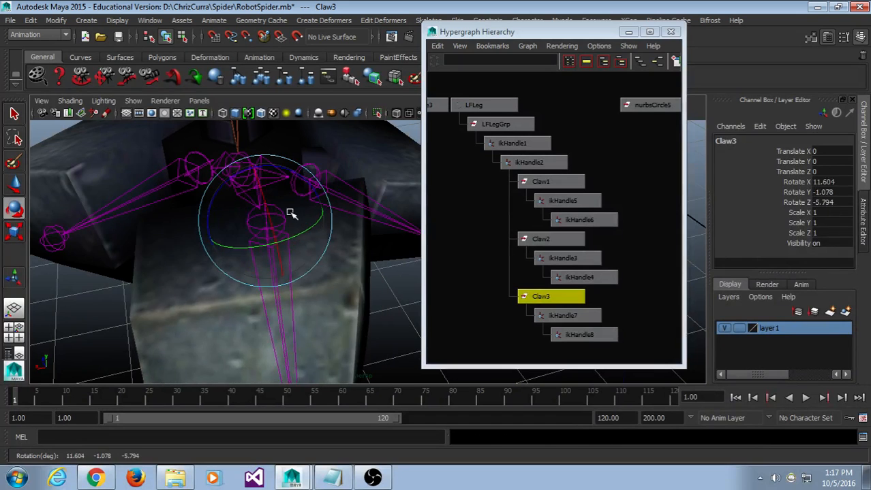
key(ctrl+z)
scroll(298, 253, down, 3)
Test-rotate the Claw1 and Claw2 groups in turn, undoing each rotation.
click(540, 181)
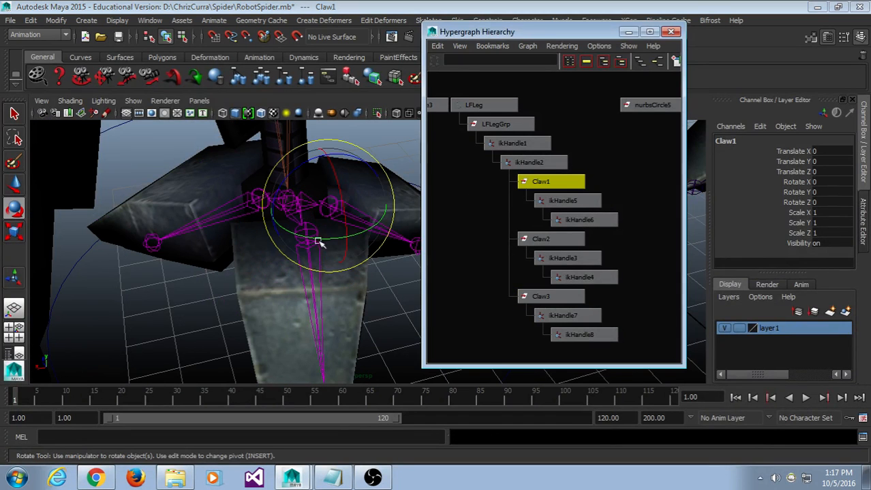
drag(327, 201, 331, 282)
key(ctrl+z)
click(557, 238)
drag(327, 247, 336, 243)
key(ctrl+z)
key(ctrl+z)
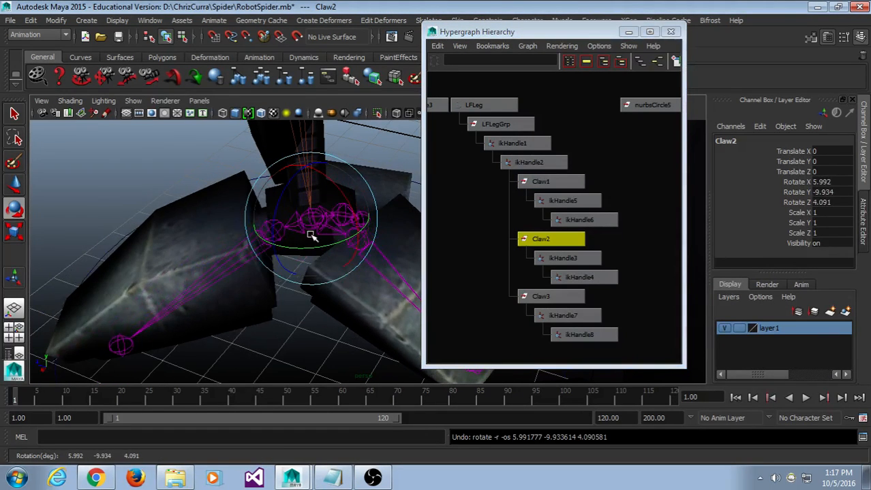
Check the foot in wireframe, return to textured display, and test-rotate ikHandle3, undoing the rotation.
click(318, 335)
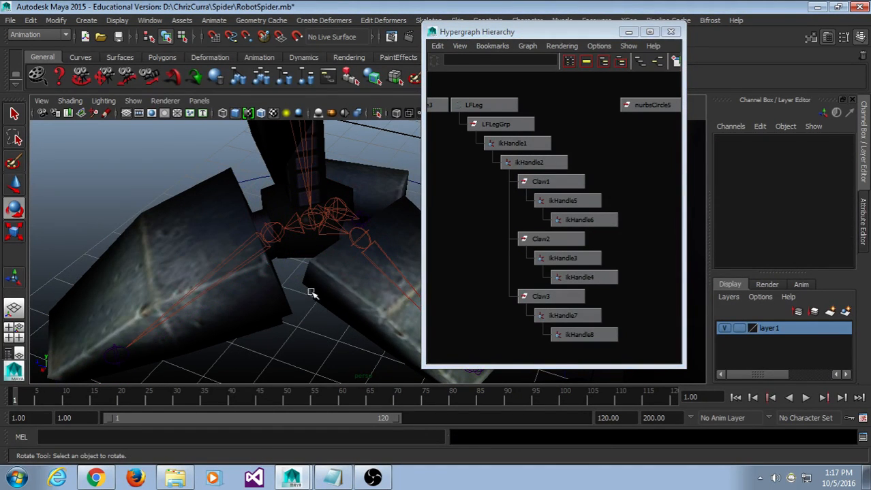
key(4)
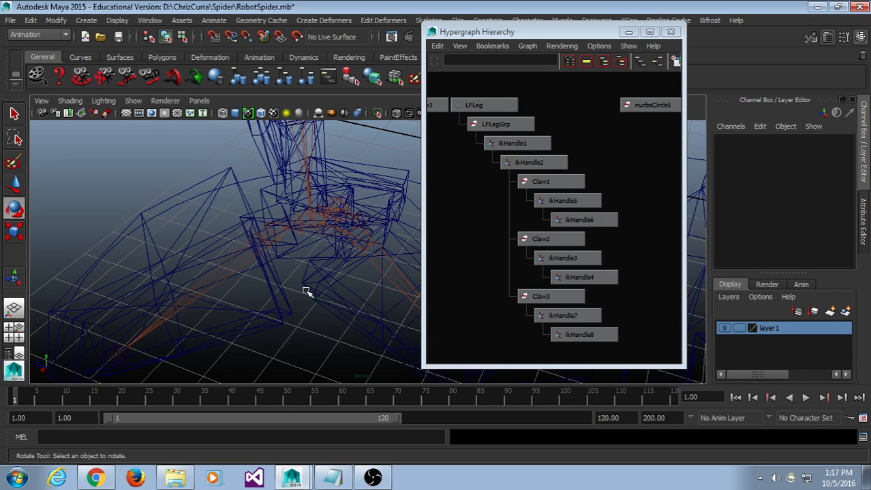
key(6)
click(272, 237)
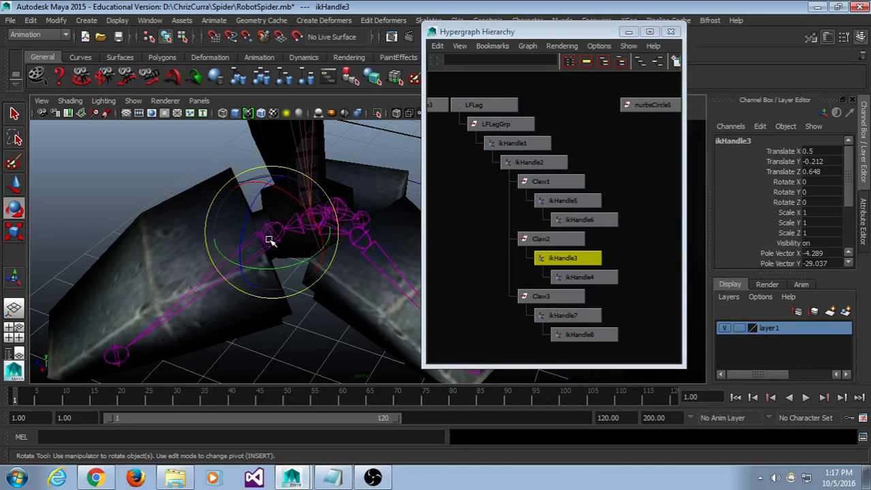
drag(272, 237, 284, 268)
key(ctrl+z)
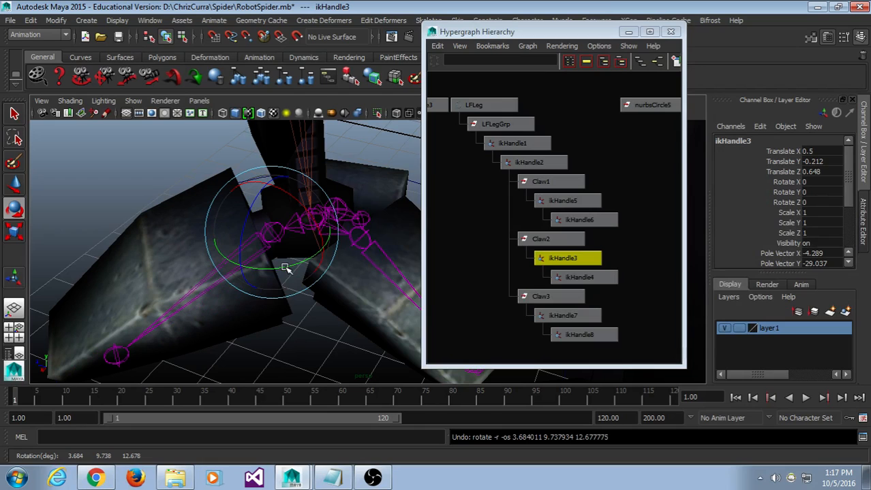
Try to reparent ikHandle3 around the Claw2 group and delete Claw2, undoing the deletion.
click(620, 244)
middle_drag(561, 258, 558, 239)
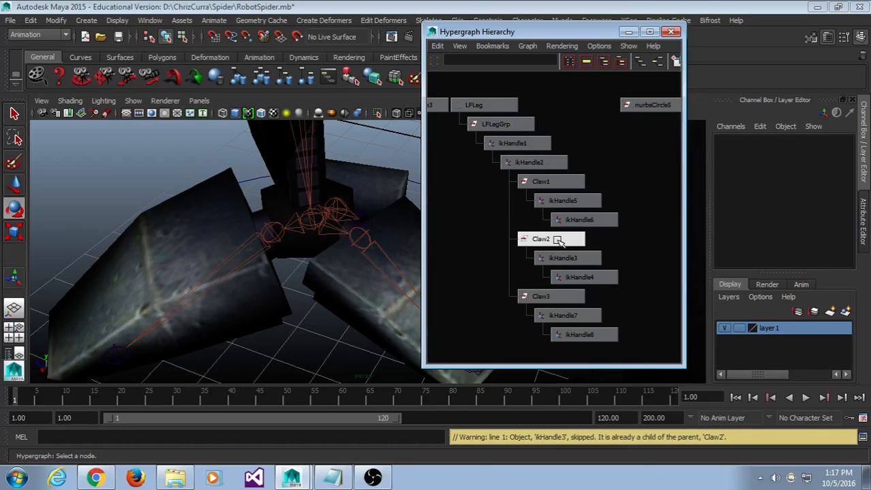
click(556, 241)
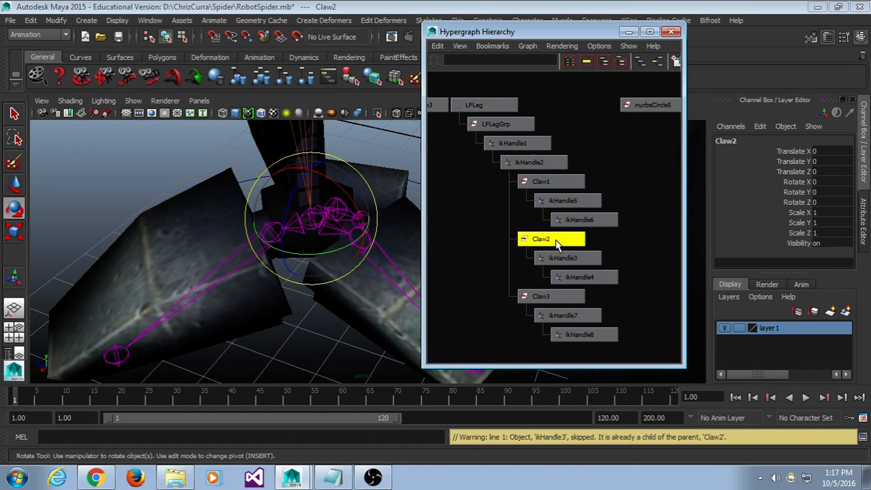
key(Delete)
key(ctrl+z)
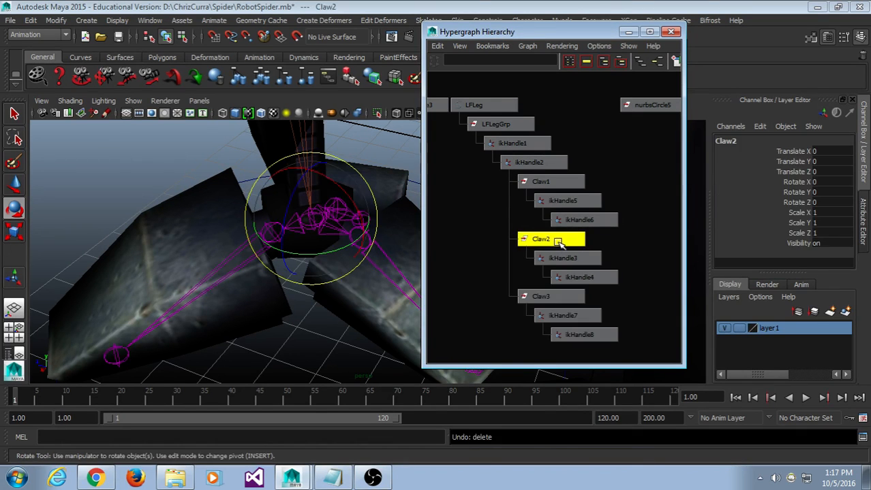
click(618, 240)
middle_drag(595, 257, 575, 219)
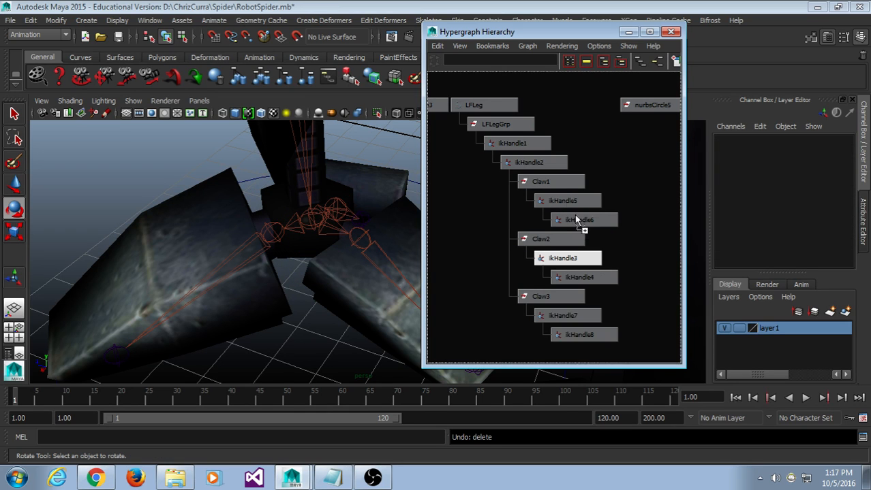
middle_drag(568, 277, 549, 257)
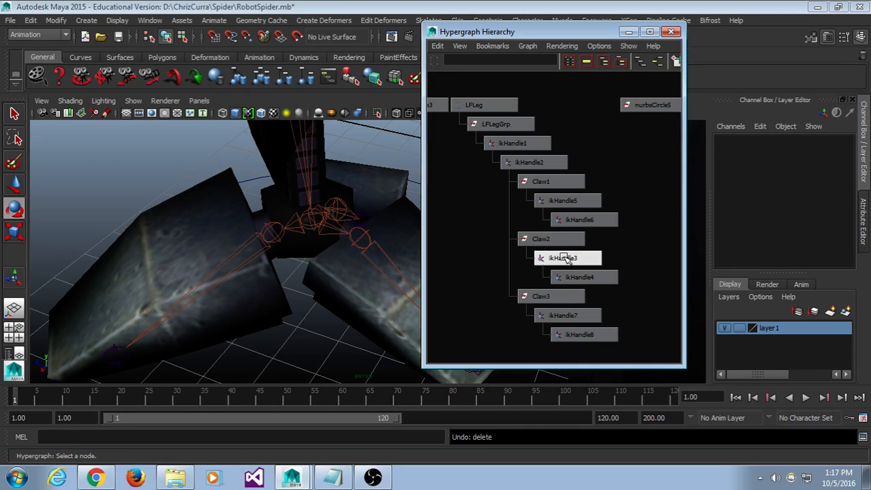
Test-rotate ikHandle2 and undo the rotation.
click(550, 163)
drag(312, 225, 324, 240)
key(ctrl+z)
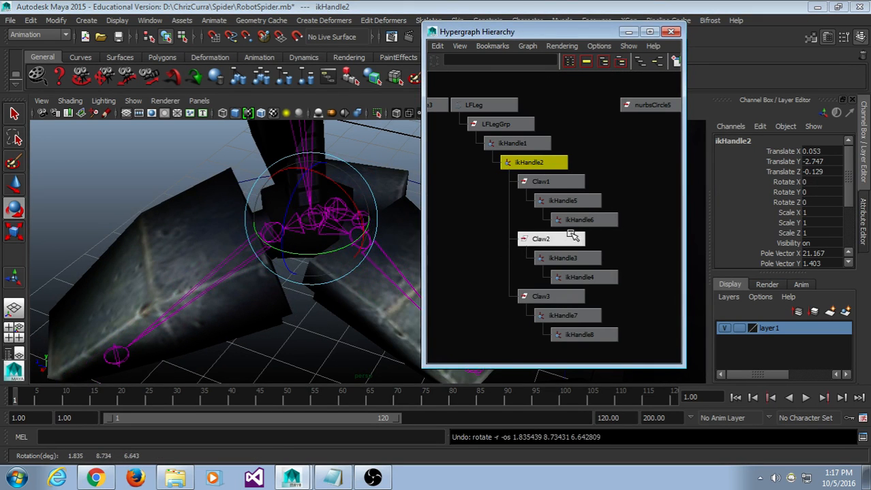
Move the Claw2 group's pivot from the foot's centre onto its toe's joint, and undo the test rotation.
click(572, 239)
alt+drag(320, 225, 346, 253)
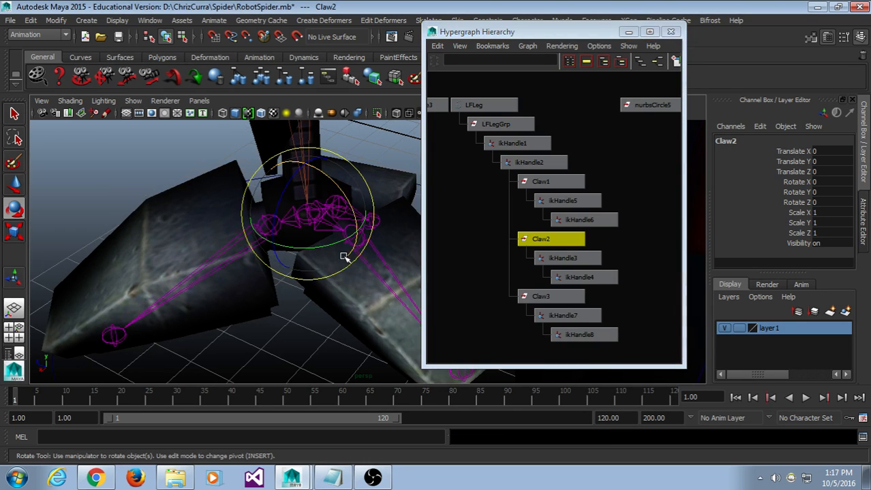
key(w)
key(Insert)
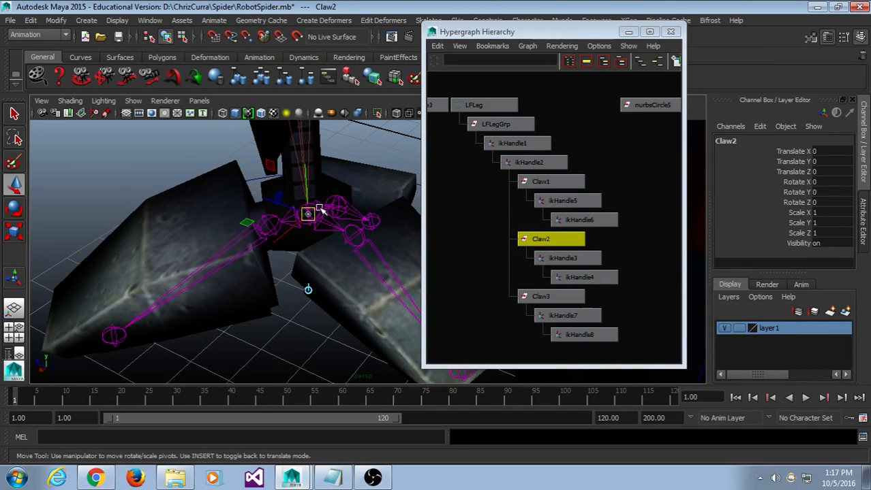
drag(311, 215, 282, 210)
key(Insert)
key(e)
key(ctrl+z)
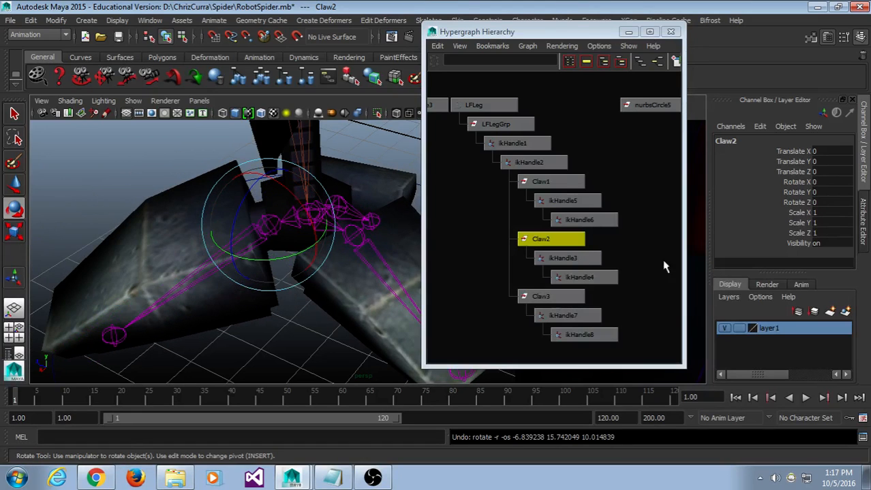
Reparent ikHandle3 directly under ikHandle2 and delete the emptied Claw2 group.
click(628, 259)
middle_drag(566, 258, 557, 163)
click(553, 237)
key(Delete)
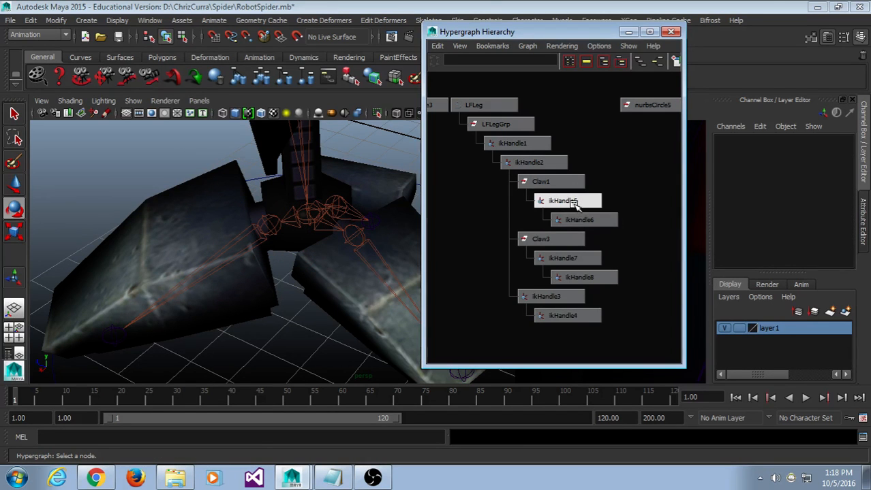
Test-rotate ikHandle3 on its own and undo the rotation.
click(582, 297)
drag(297, 238, 282, 223)
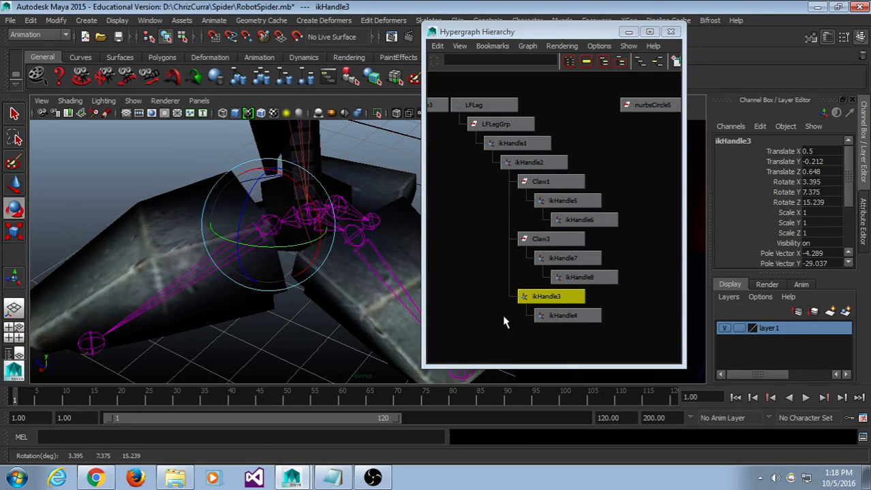
key(ctrl+z)
Group ikHandle3 under ikHandle2 and test-rotate the new group, undoing the rotations.
key(ctrl+g)
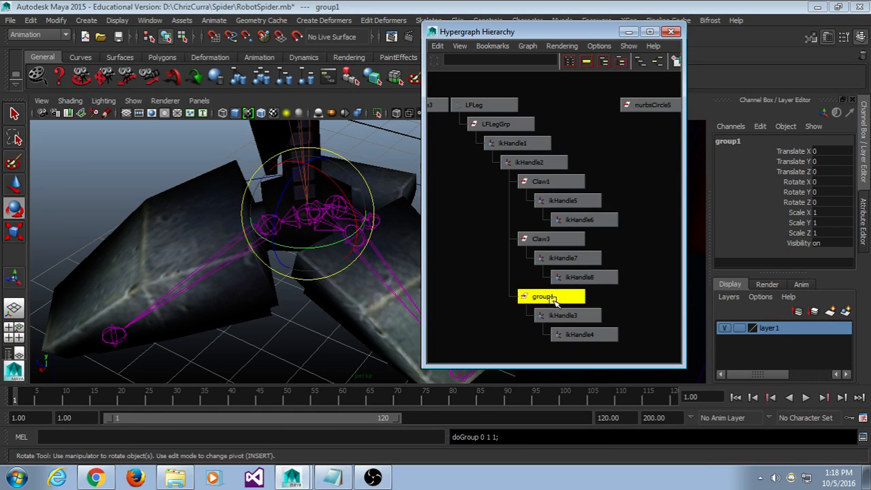
mouse_move(330, 240)
mouse_down()
mouse_move(298, 234)
mouse_move(320, 249)
mouse_move(340, 224)
mouse_move(323, 235)
mouse_up()
key(ctrl+z)
key(ctrl+z)
key(ctrl+z)
key(ctrl+z)
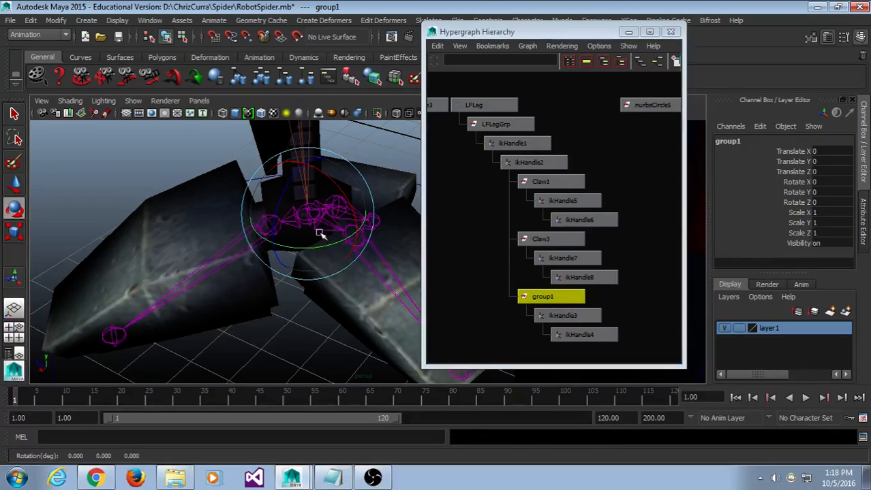
drag(326, 254, 316, 238)
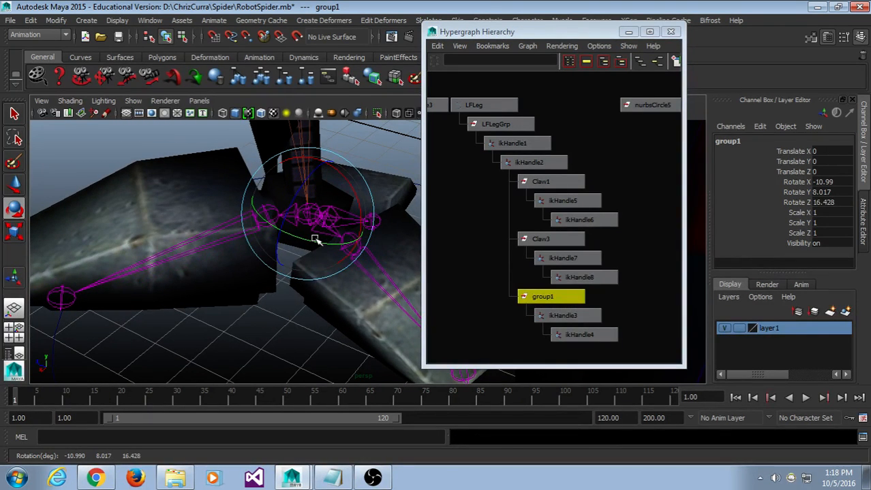
key(ctrl+z)
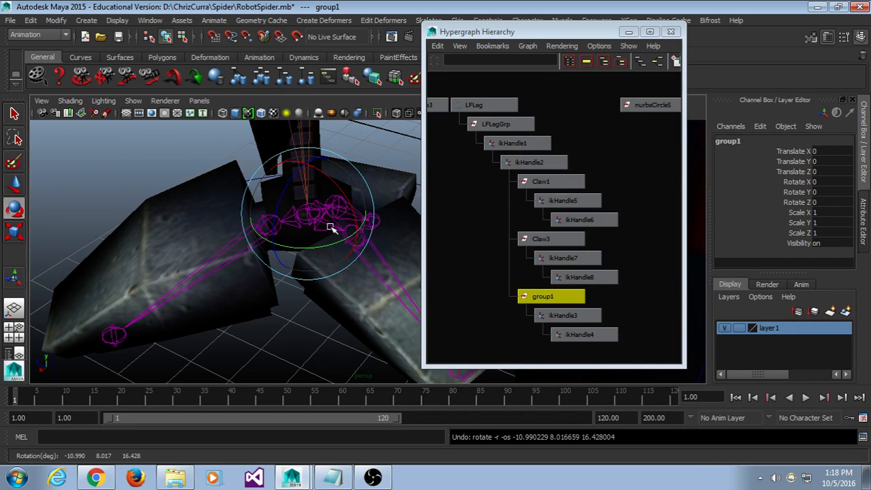
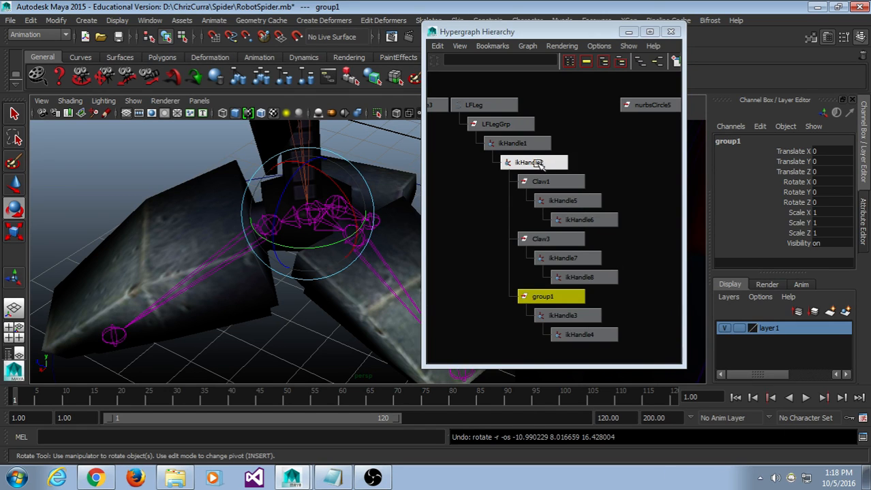
Test-rotate ikHandle2 and the group1 node to compare how the toe moves, undoing both rotations.
click(535, 163)
click(521, 143)
click(537, 163)
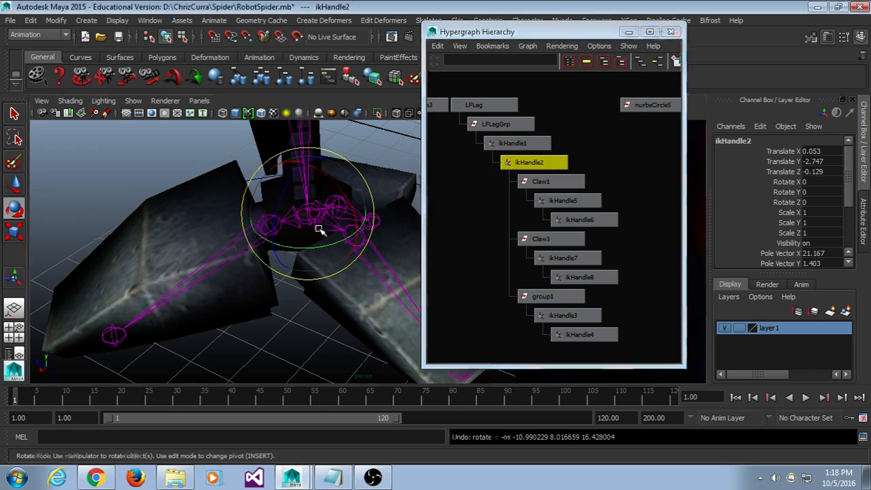
drag(320, 228, 417, 247)
key(ctrl+z)
click(580, 298)
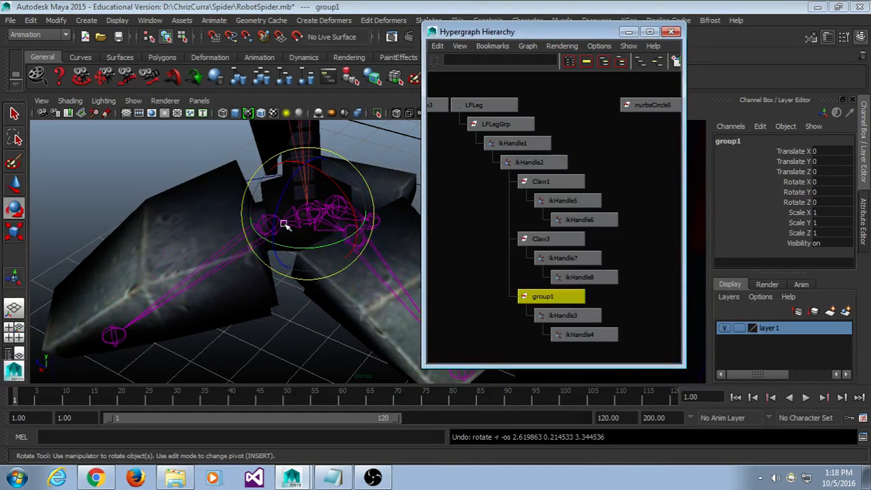
drag(282, 224, 316, 225)
key(ctrl+z)
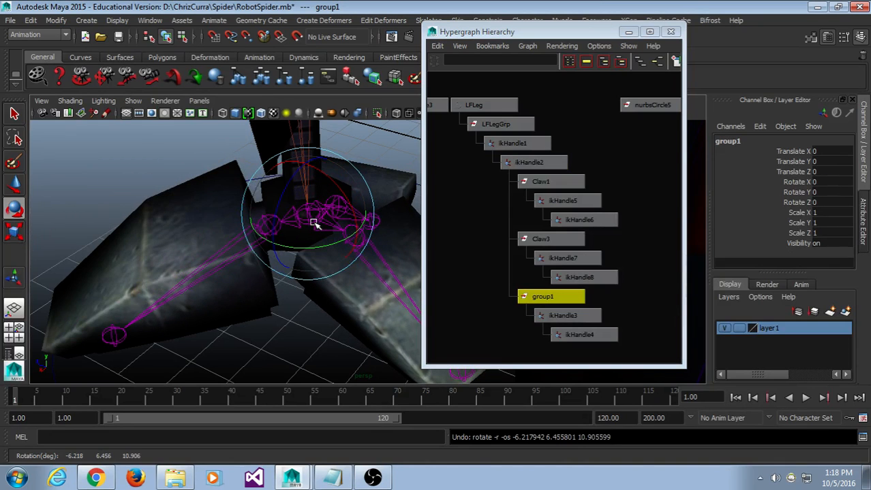
Delete group1 together with its ikHandle3 and ikHandle4.
click(628, 316)
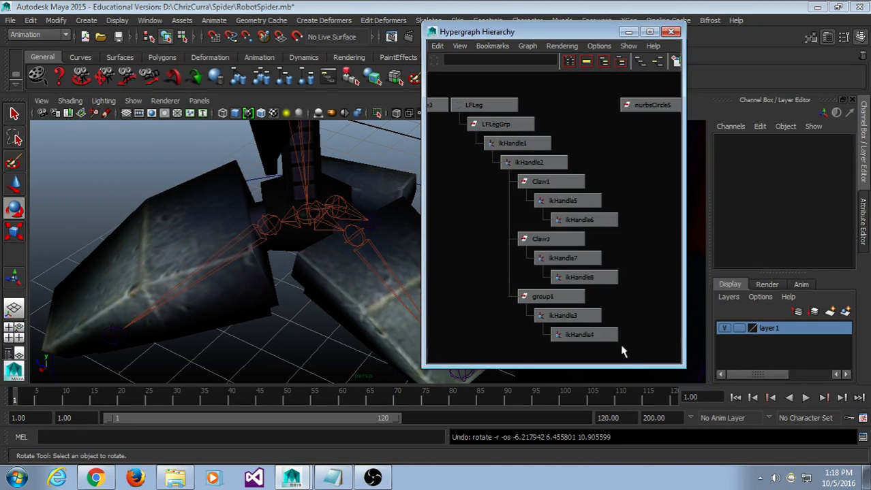
drag(559, 307, 558, 307)
key(Delete)
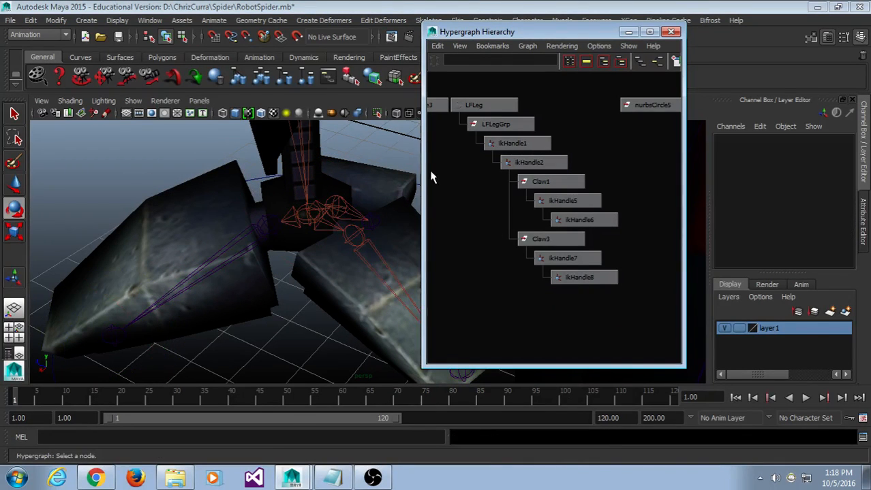
Create an IK handle from the foot's central joint to the base joint of the toe that lost its handles.
click(259, 57)
click(193, 76)
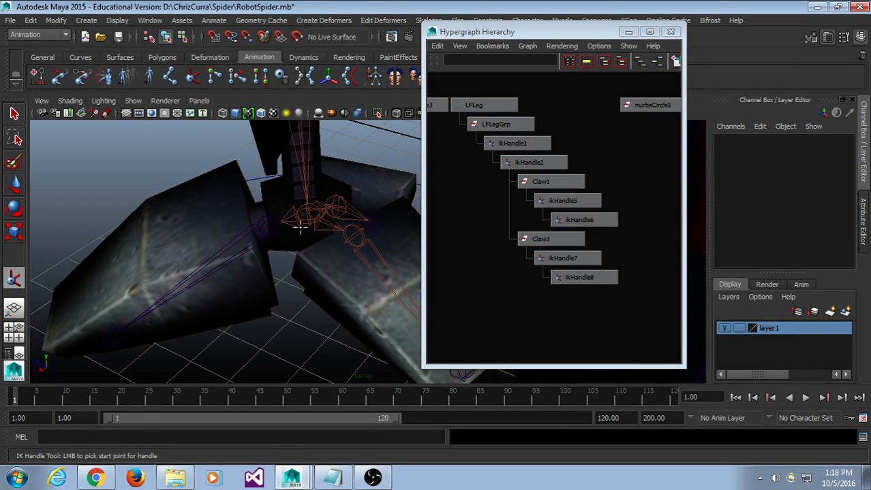
alt+drag(270, 222, 277, 215)
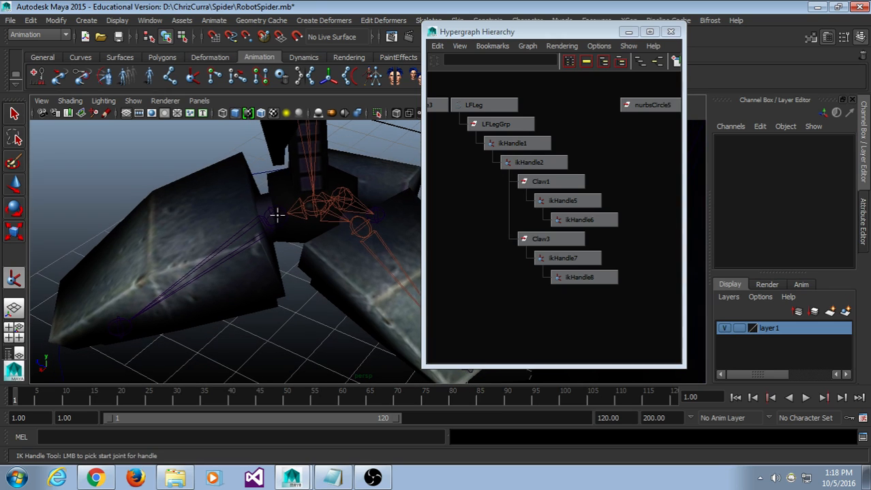
click(315, 204)
click(275, 216)
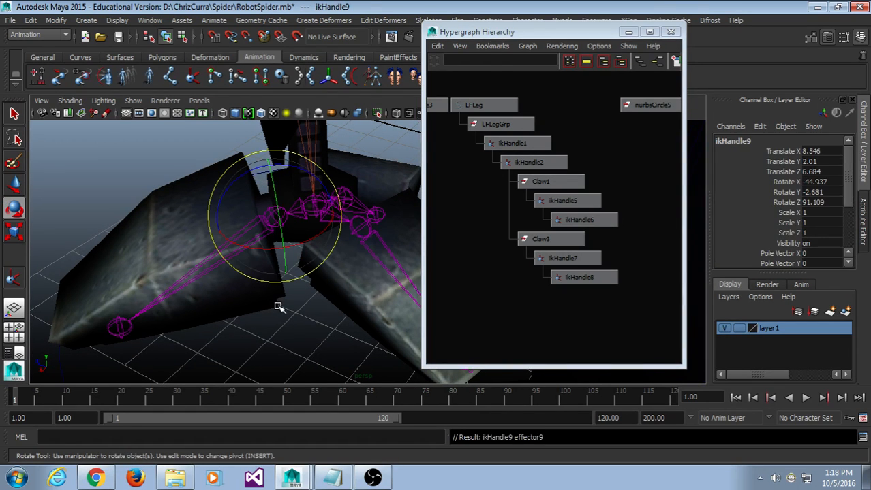
click(287, 304)
Create a second IK handle from that toe's base joint to its tip joint.
click(193, 77)
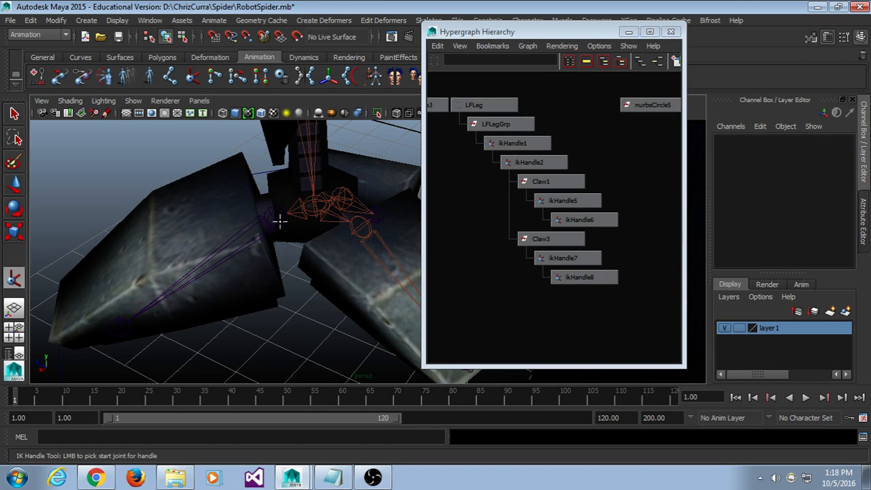
click(275, 216)
click(120, 325)
click(216, 335)
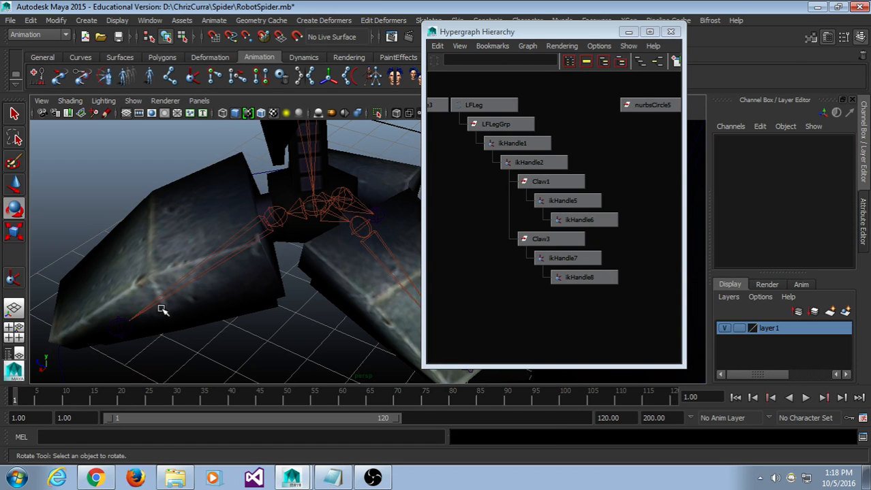
Parent the toe tip's IK handle under ikHandle9, and ikHandle9 under ikHandle2.
click(162, 304)
drag(281, 242, 282, 245)
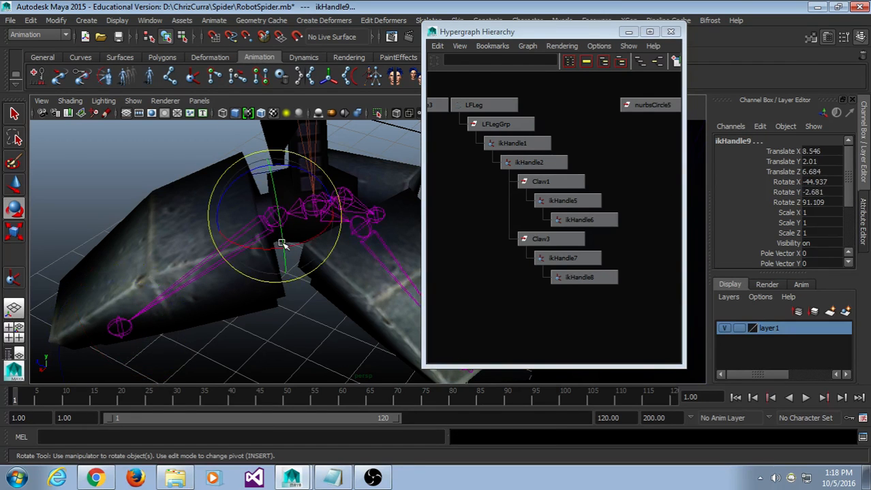
key(p)
click(284, 234)
key(t)
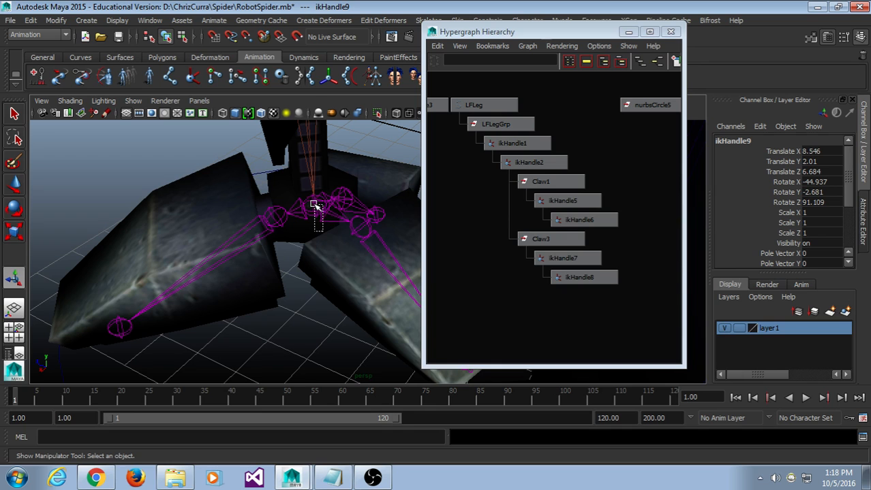
drag(315, 204, 308, 200)
key(p)
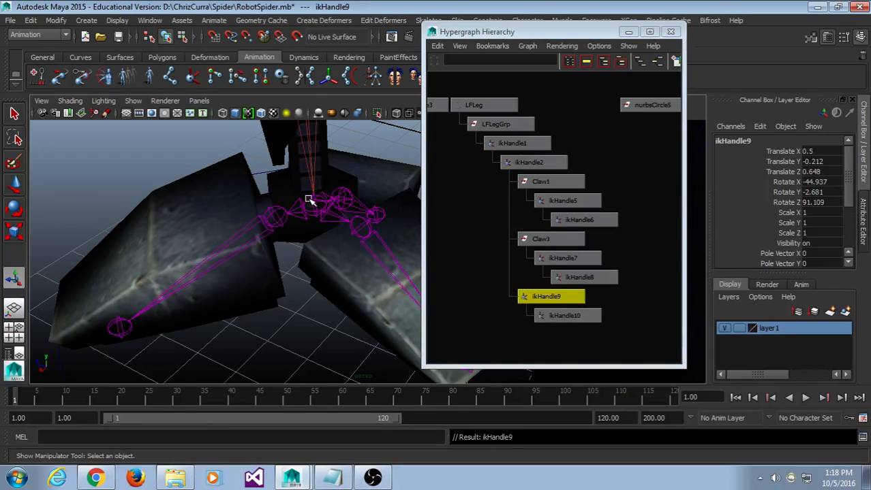
Test-rotate ikHandle9 freely and around single axes to check the toe's motion, undoing each rotation.
click(553, 334)
click(549, 296)
key(e)
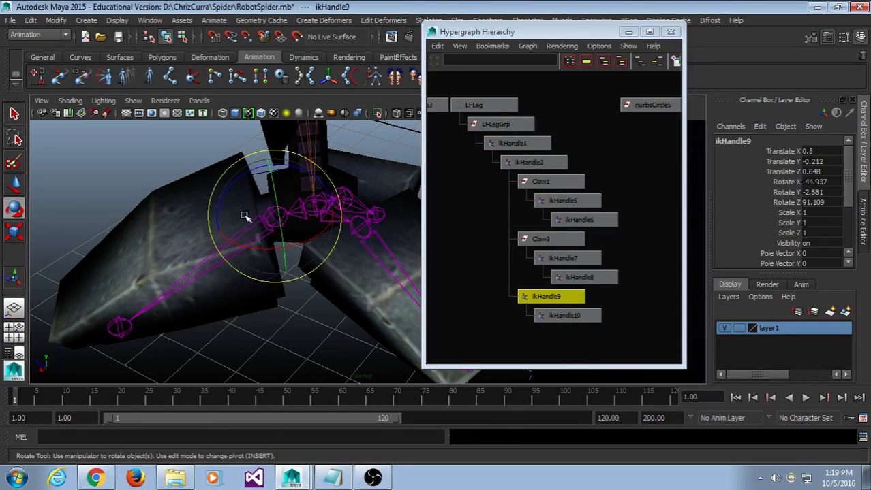
drag(243, 214, 266, 208)
key(ctrl+z)
click(616, 344)
click(568, 298)
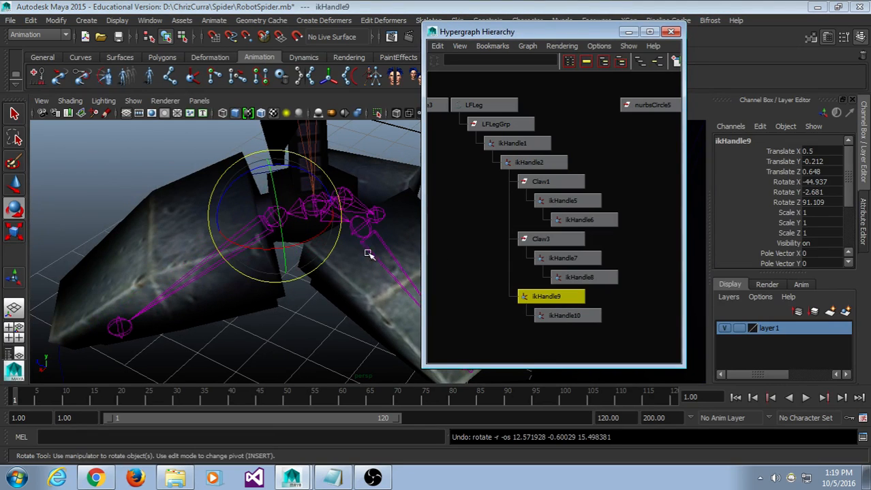
drag(318, 236, 308, 202)
key(ctrl+z)
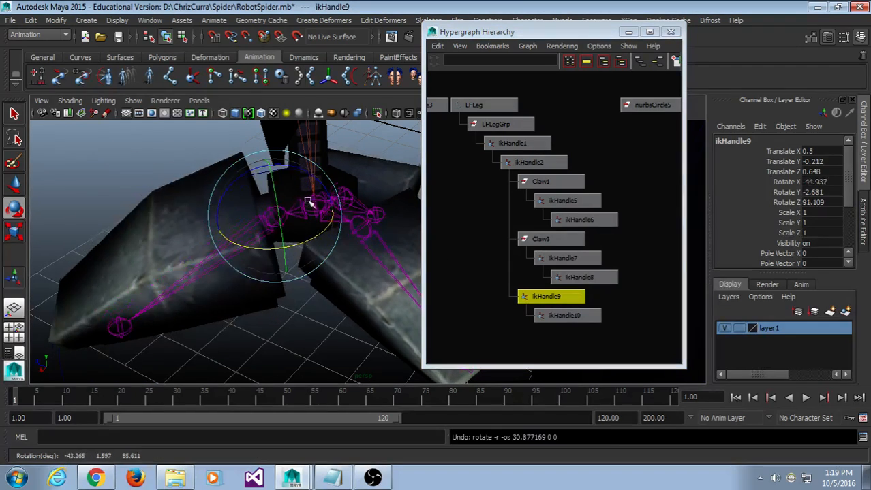
drag(289, 166, 292, 180)
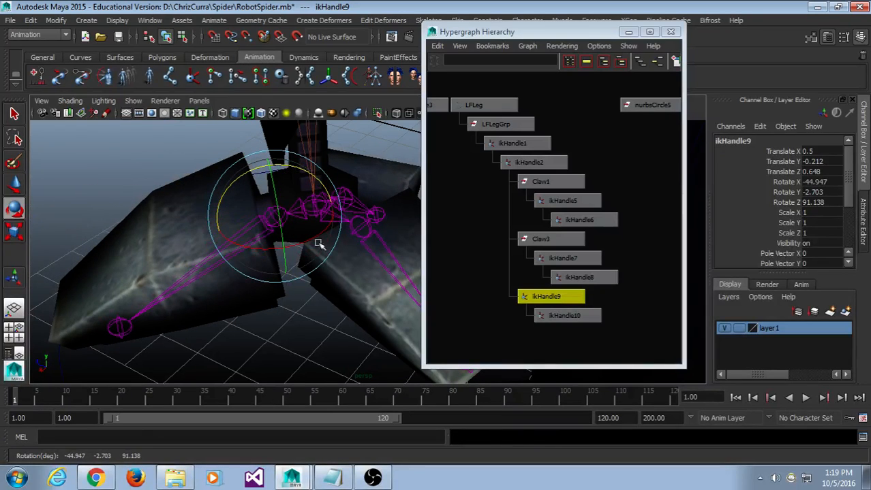
key(ctrl+z)
Reparent ikHandle9 from ikHandle2 directly under ikHandle1.
click(576, 341)
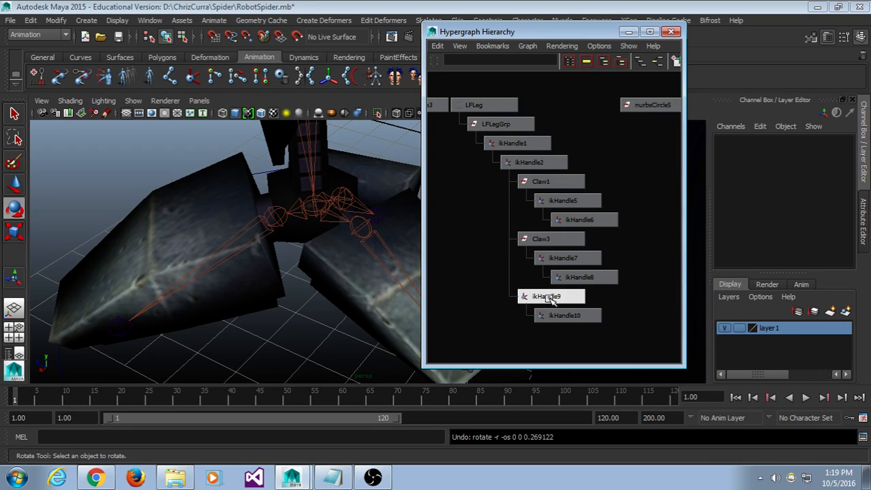
middle_drag(550, 300, 534, 199)
middle_drag(521, 149, 521, 148)
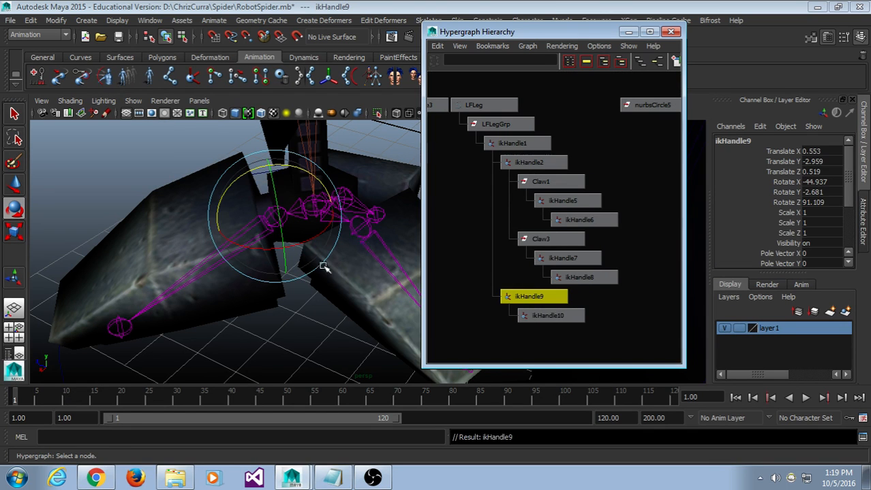
click(295, 206)
click(278, 228)
click(276, 298)
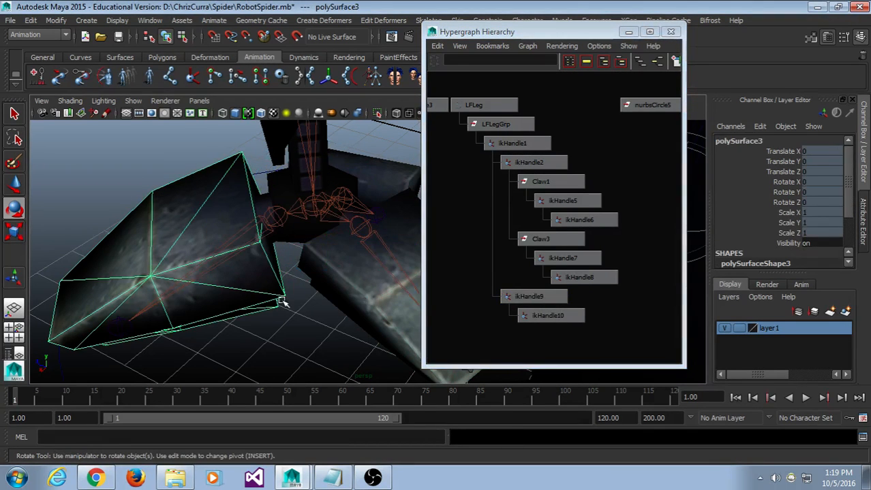
Test-rotate ikHandle9 under ikHandle1, and undo both the rotation and the reparenting.
click(517, 297)
drag(266, 211, 297, 196)
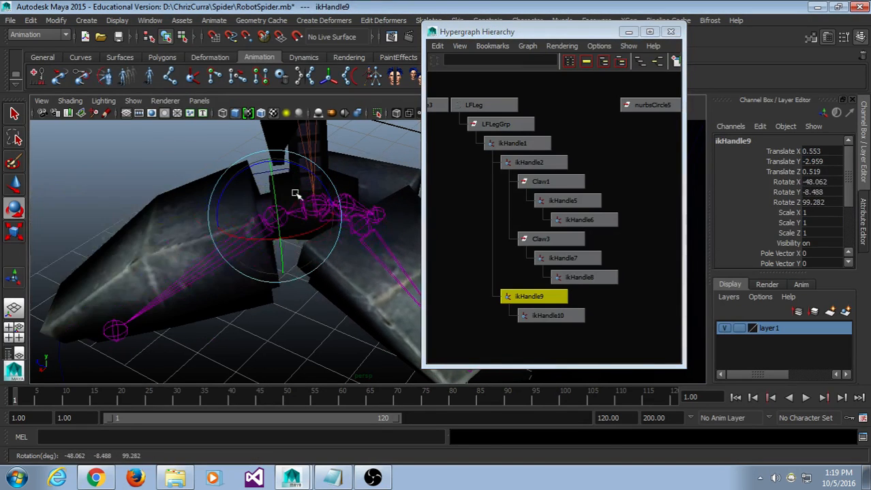
key(ctrl+z)
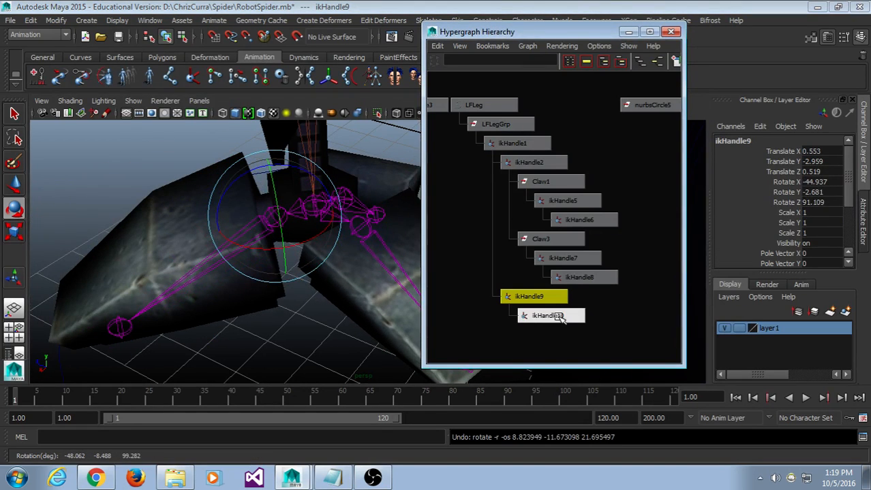
key(ctrl+z)
key(ctrl+z)
key(ctrl+z)
key(ctrl+z)
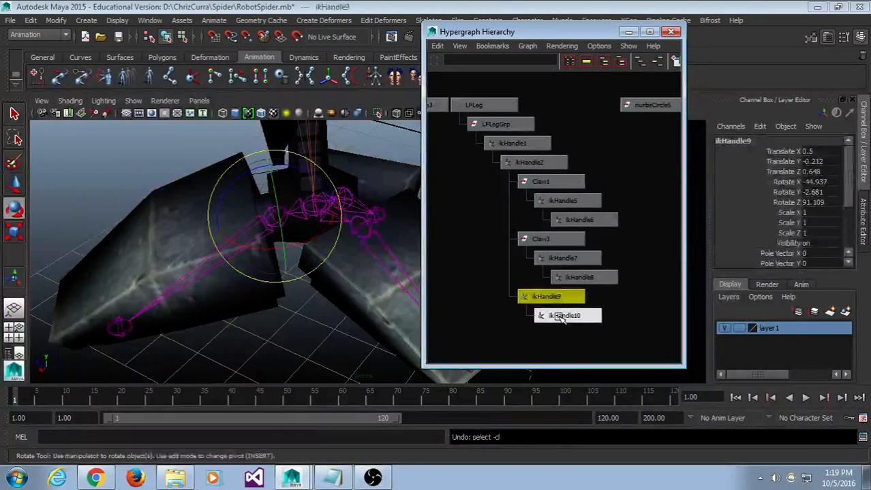
click(641, 336)
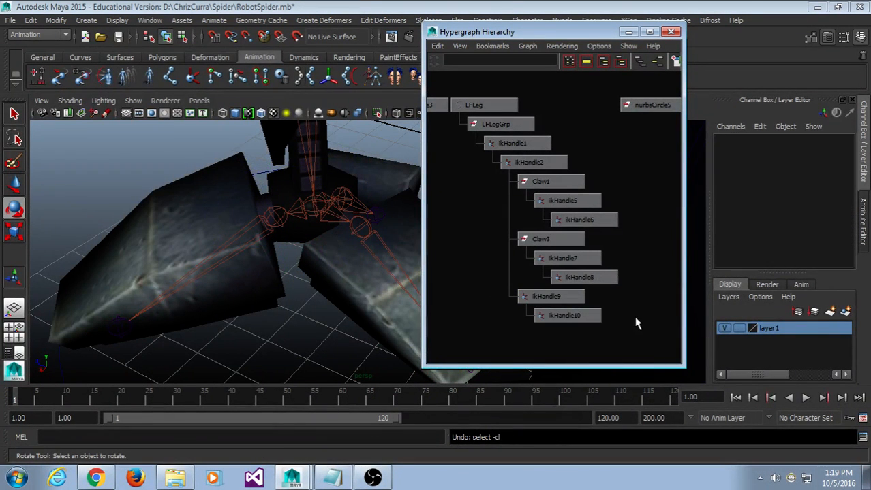
Try grouping ikHandle9 and rotating the group, and undo both the rotation and the grouping.
click(541, 297)
key(ctrl+g)
drag(308, 237, 289, 210)
key(ctrl+z)
key(ctrl+z)
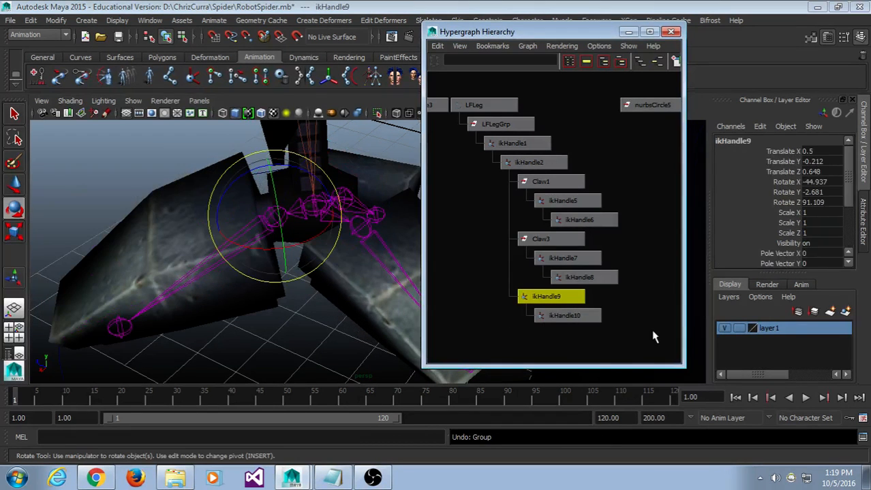
click(642, 345)
click(549, 297)
Test-rotate the other toes' ikHandle7 and ikHandle5 to compare how they move, undoing the rotations.
click(322, 325)
mouse_move(318, 314)
alt+mouse_down()
mouse_move(326, 299)
mouse_move(294, 287)
mouse_move(326, 299)
mouse_move(303, 313)
alt+mouse_up()
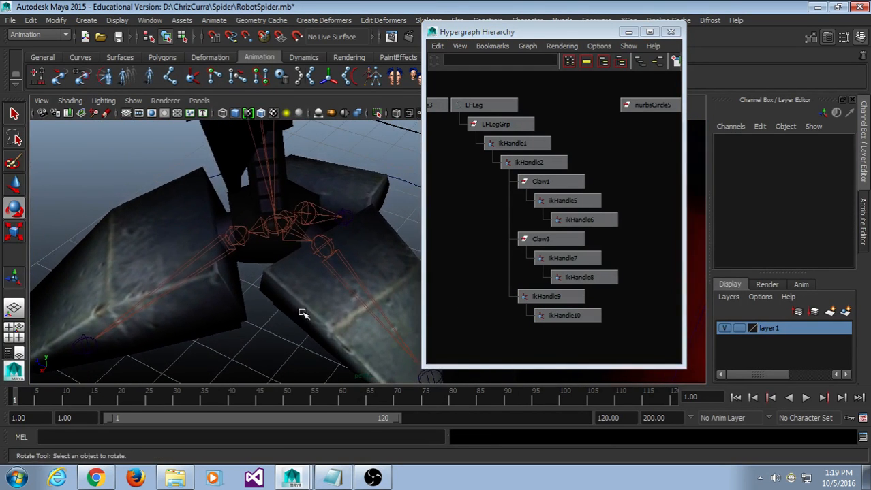
click(322, 248)
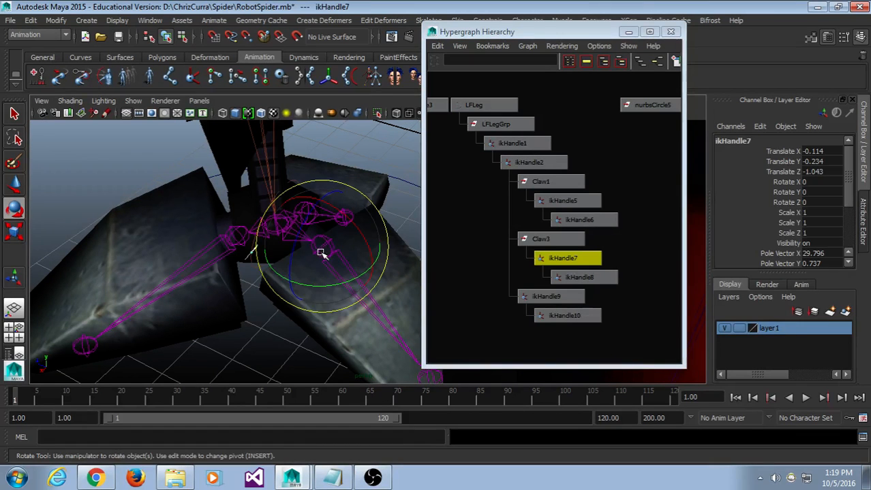
mouse_move(320, 251)
mouse_down()
mouse_move(334, 261)
mouse_move(331, 252)
mouse_up()
key(ctrl+z)
click(555, 238)
key(ctrl+z)
click(352, 140)
alt+drag(350, 142, 295, 211)
click(304, 216)
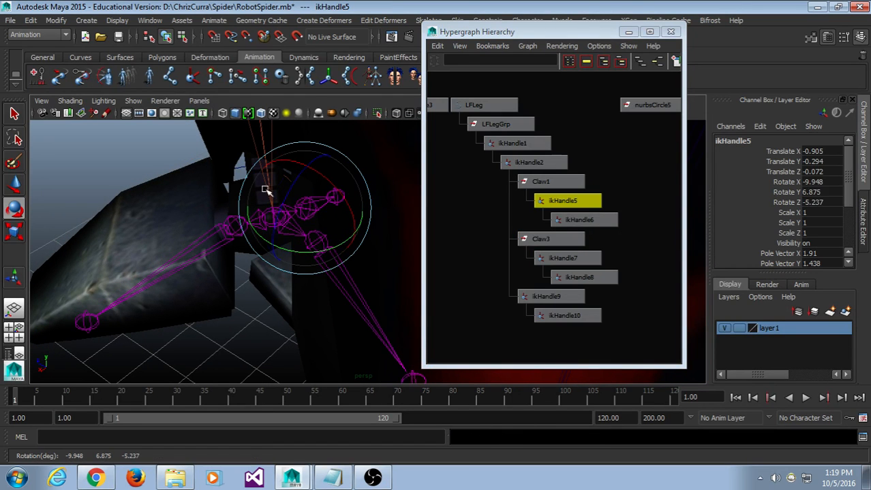
key(ctrl+z)
Open the IK Handle Tool settings and delete ikHandle9 together with ikHandle10.
double_click(192, 78)
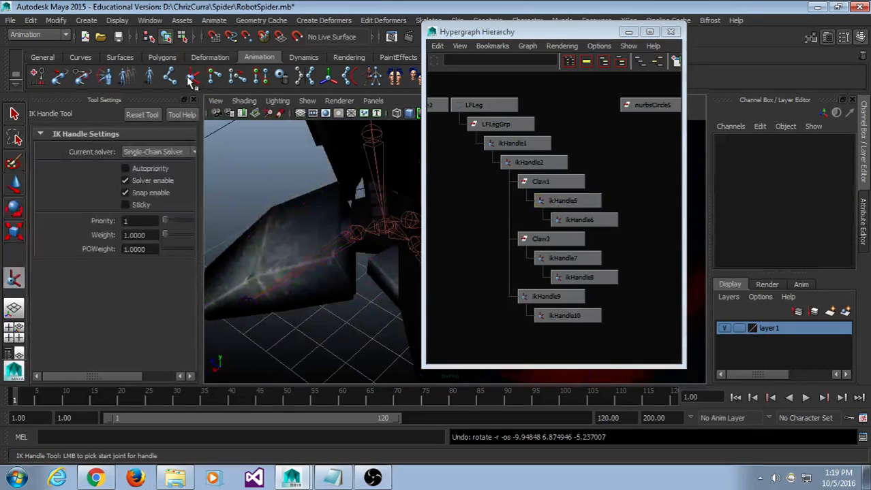
drag(201, 165, 217, 166)
alt+drag(285, 190, 351, 184)
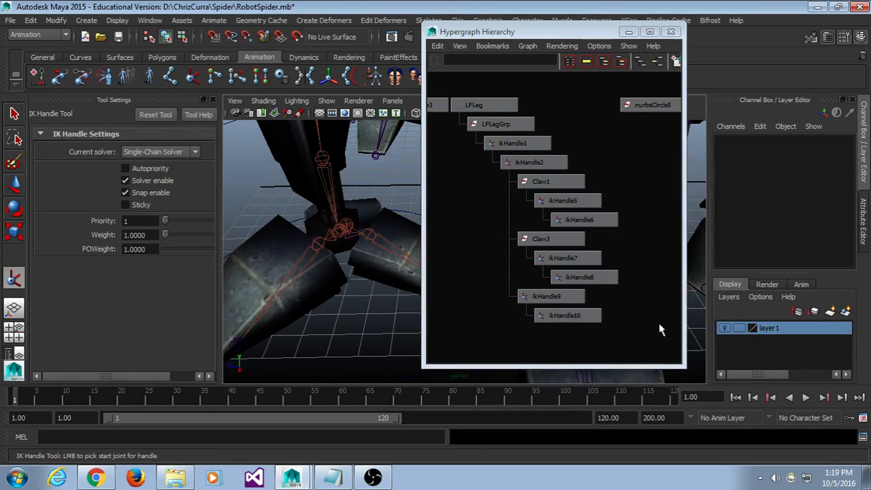
drag(612, 346, 550, 291)
key(Delete)
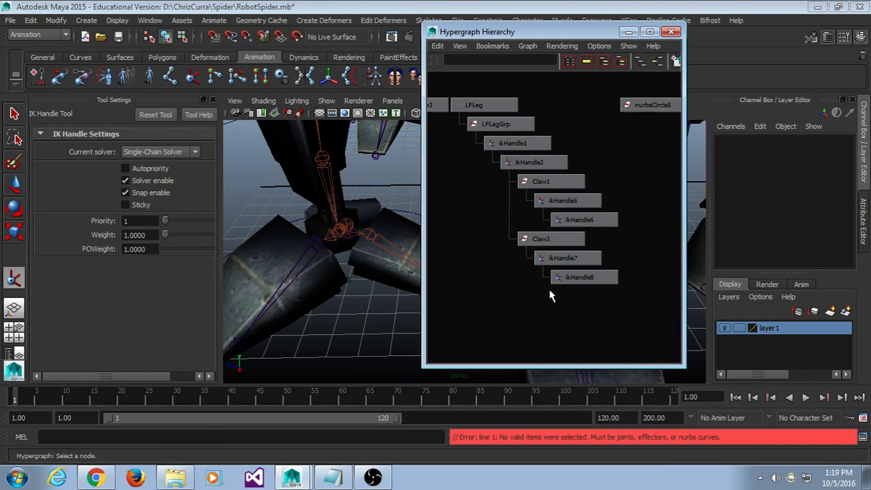
Keep the Single-Chain Solver, close the tool settings, and create an IK handle from the toe's base joint to its tip joint.
click(163, 152)
click(163, 179)
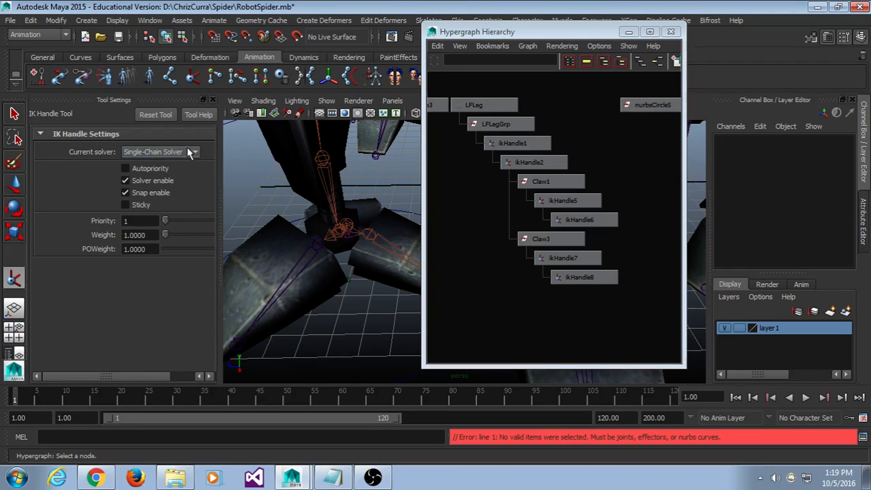
click(212, 99)
alt+drag(207, 171, 198, 256)
click(194, 76)
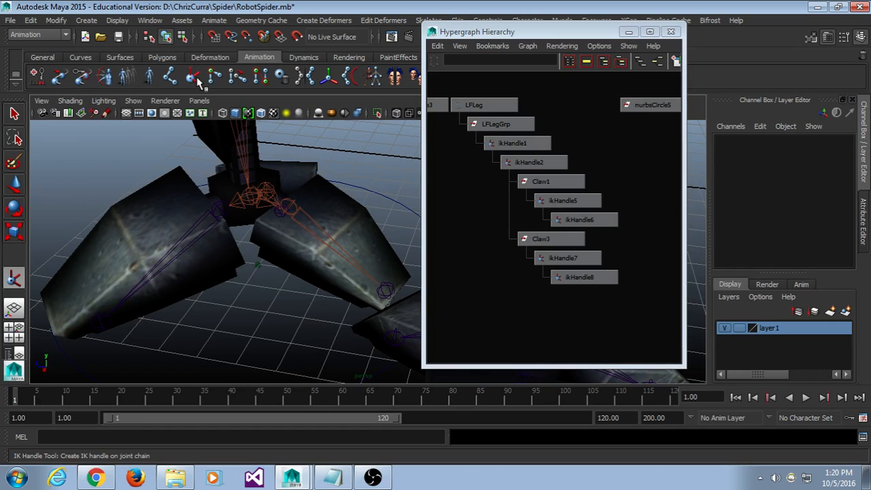
click(210, 215)
click(101, 322)
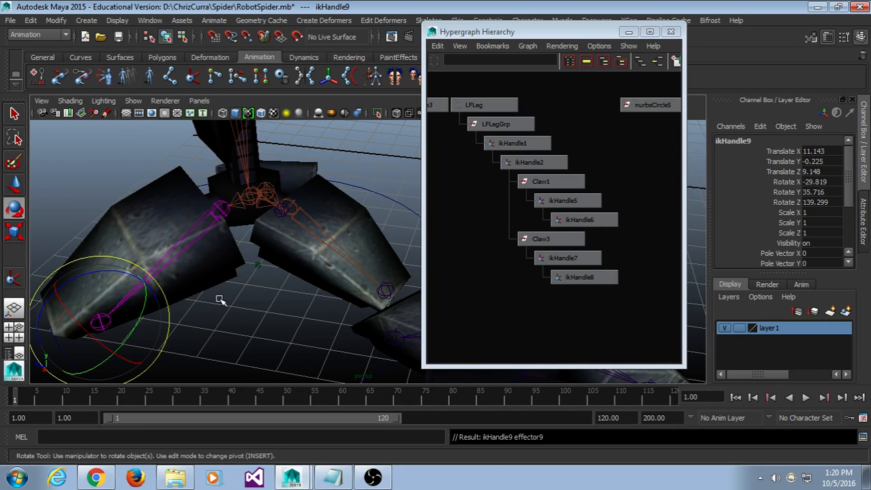
Parent the new toe tip IK handle under the toe's base joint.
click(195, 300)
drag(74, 348, 147, 269)
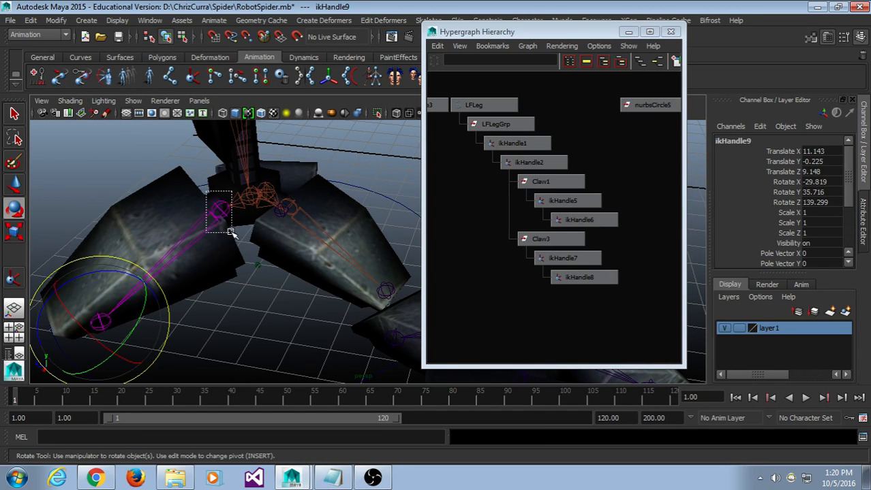
drag(232, 232, 231, 232)
key(ctrl+z)
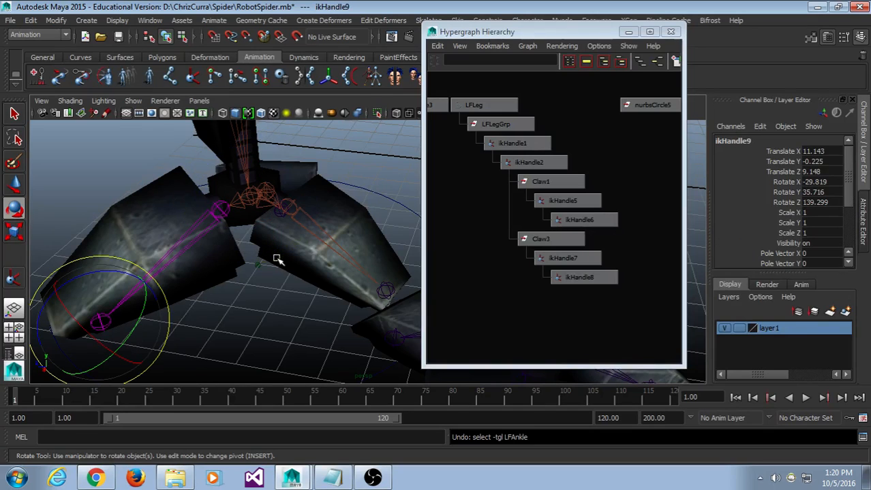
click(210, 210)
key(p)
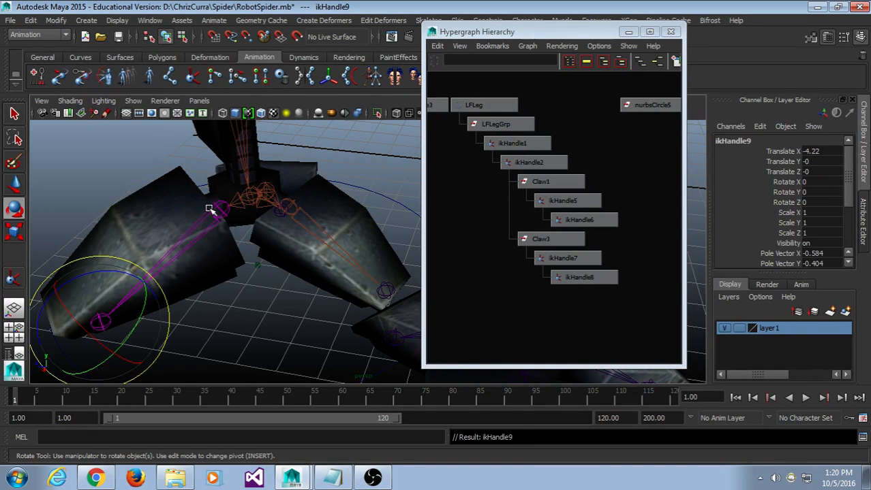
Test-rotate the toe's base joint LFtoe1 and undo the rotation.
click(212, 211)
drag(216, 234, 198, 225)
key(ctrl+z)
scroll(545, 294, down, 4)
scroll(544, 294, down, 3)
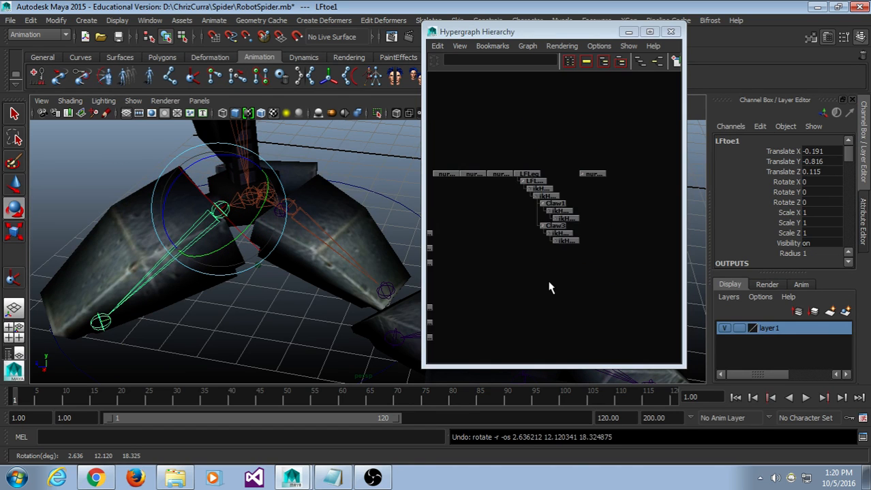
scroll(548, 290, up, 6)
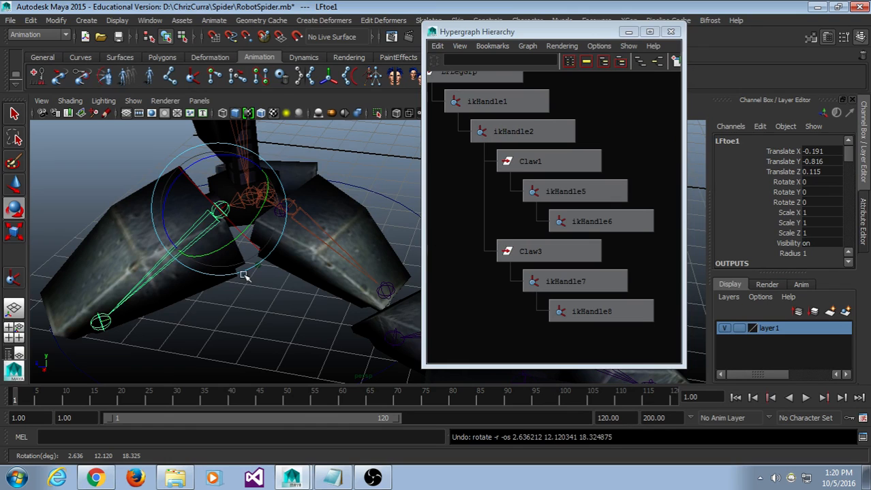
click(248, 309)
Create an IK handle from the foot's central joint to the base joint of the same toe.
alt+middle_drag(481, 278, 477, 267)
scroll(474, 272, down, 1)
click(221, 209)
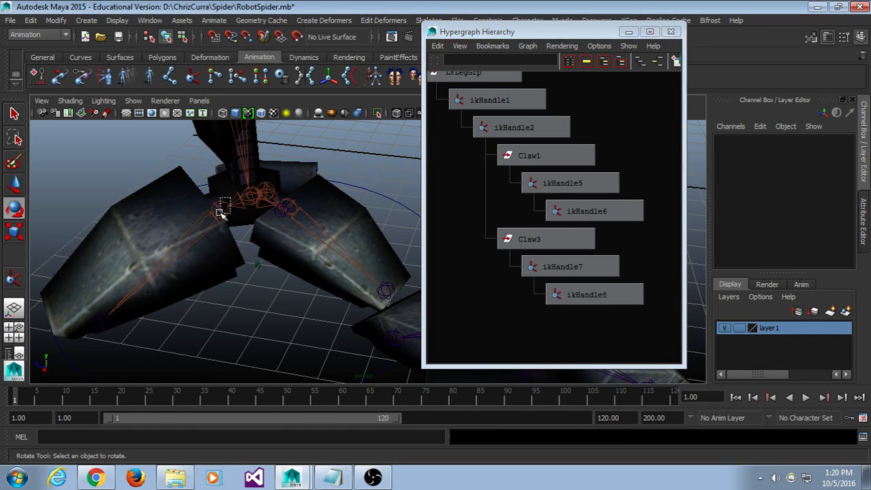
click(253, 329)
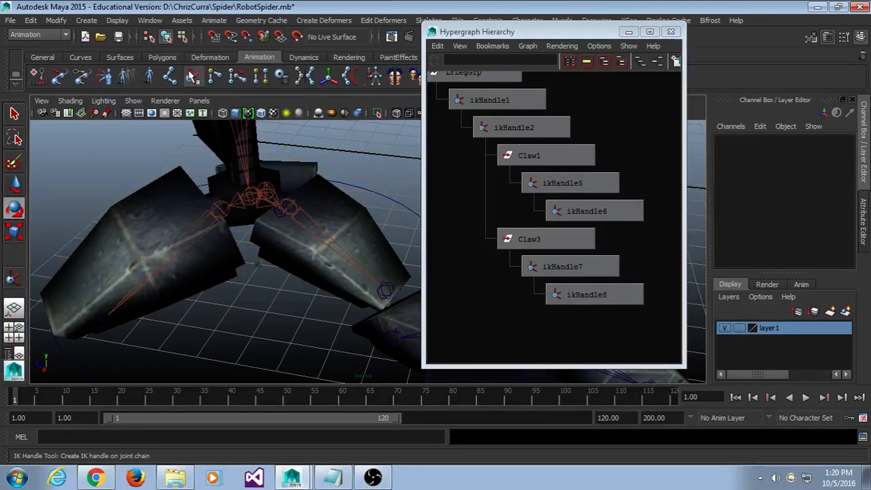
click(193, 76)
click(250, 193)
click(220, 208)
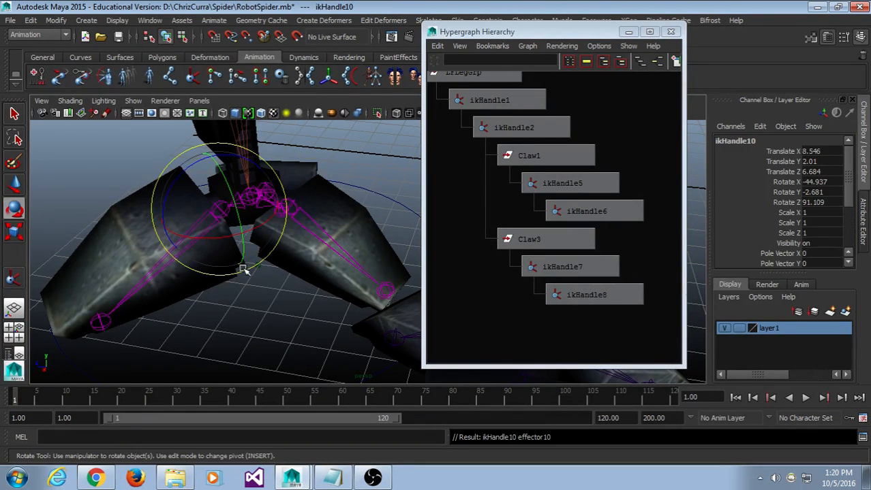
Parent the toe base's new IK handle under ikHandle2.
click(249, 327)
drag(222, 225, 226, 228)
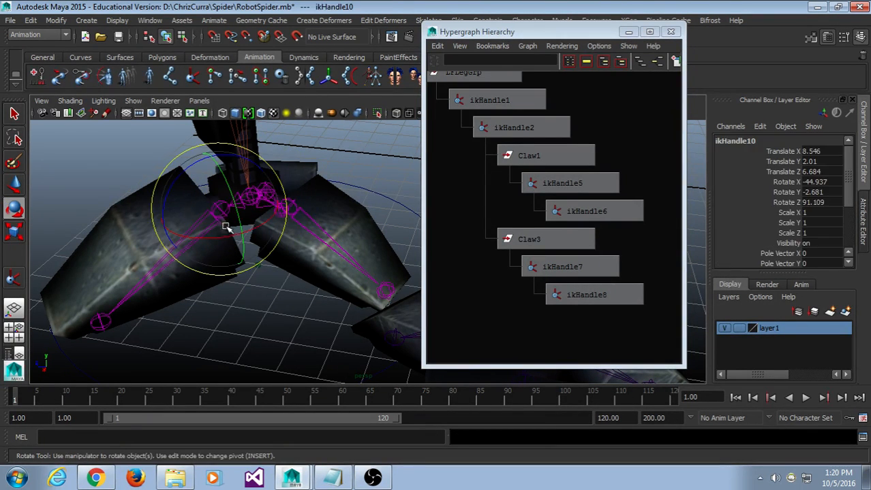
key(t)
click(243, 193)
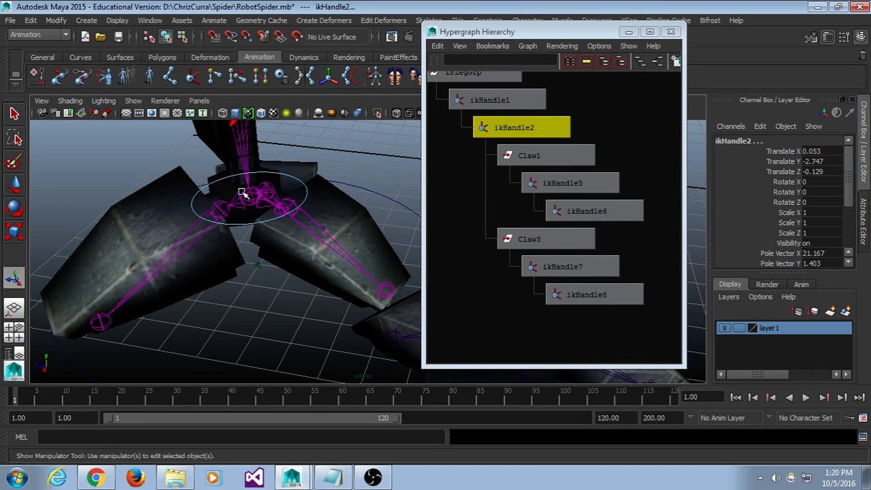
key(p)
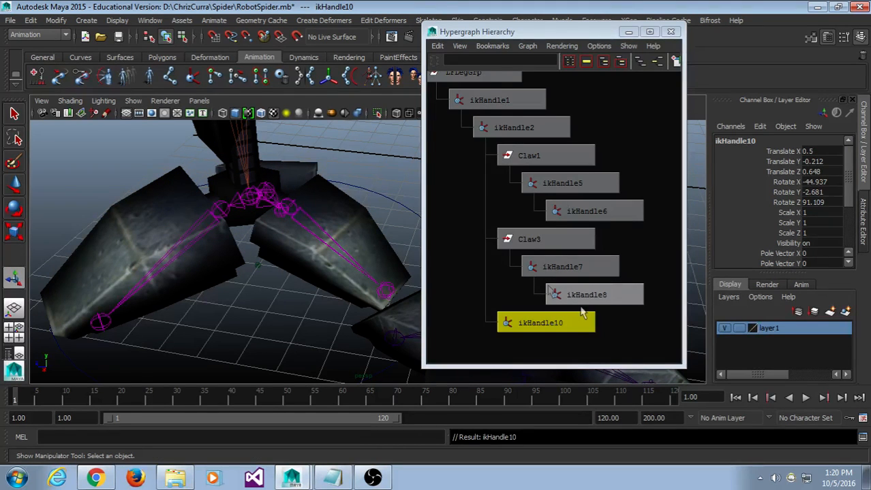
Test-rotate ikHandle10 at the toe's base and undo the rotation.
scroll(580, 310, down, 2)
click(558, 301)
key(e)
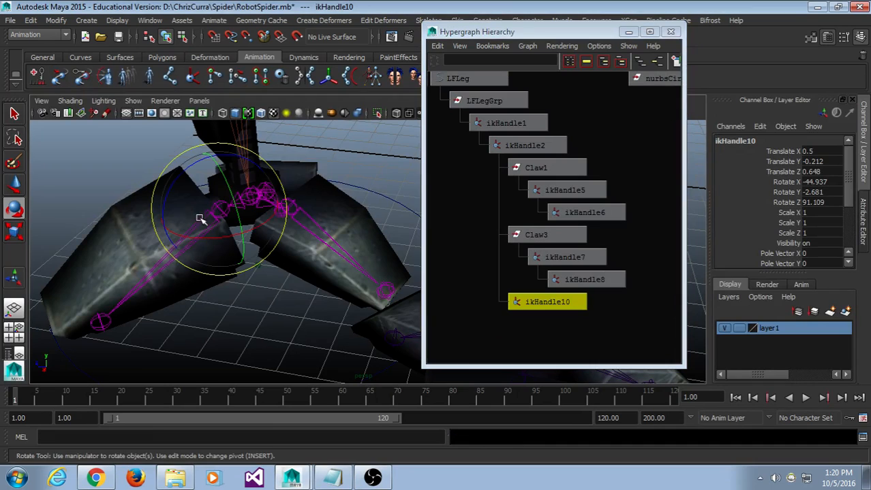
mouse_move(198, 216)
mouse_down()
mouse_move(222, 216)
mouse_move(185, 216)
mouse_up()
key(ctrl+z)
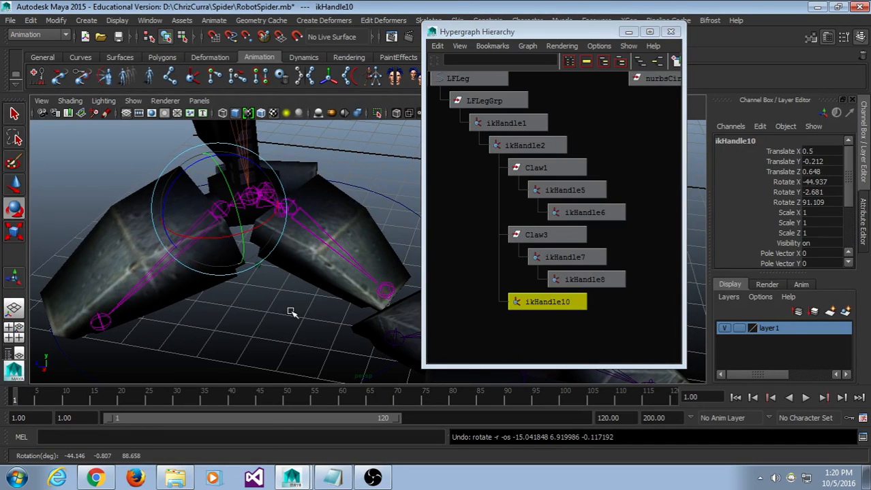
Undo the parenting of ikHandle10 under ikHandle2.
key(ctrl+z)
key(ctrl+z)
key(ctrl+z)
key(ctrl+z)
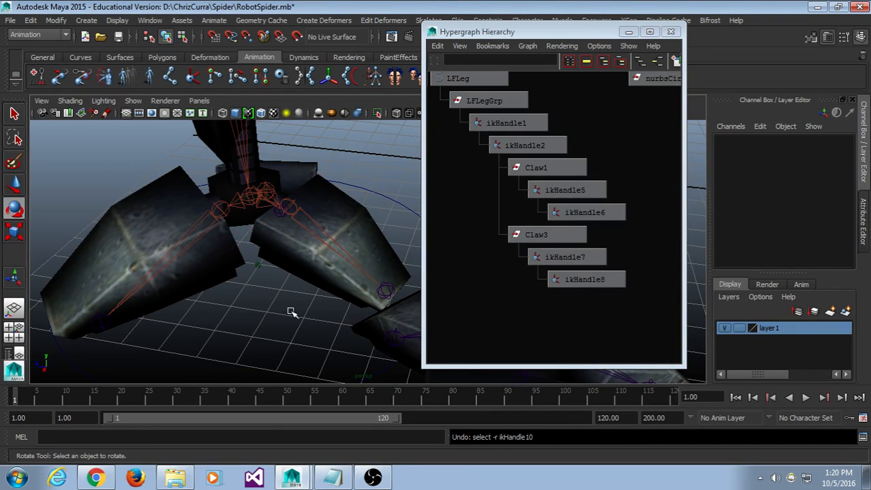
click(155, 273)
click(259, 282)
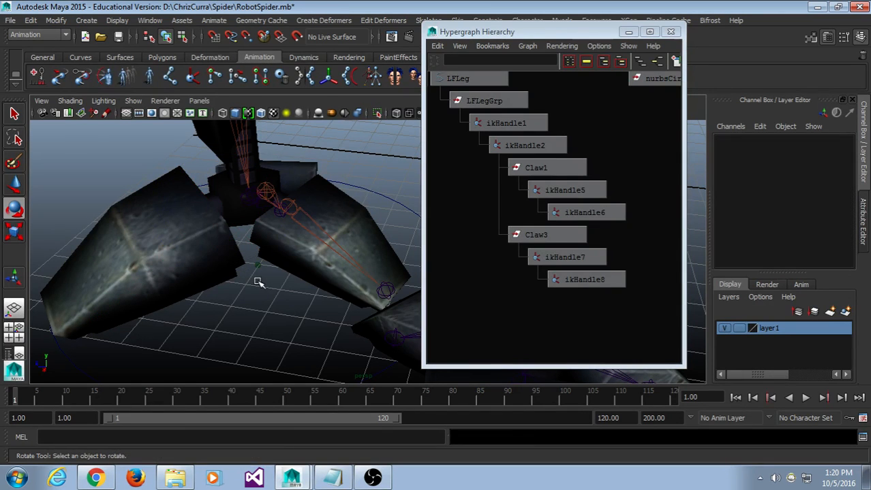
key(ctrl+z)
click(246, 311)
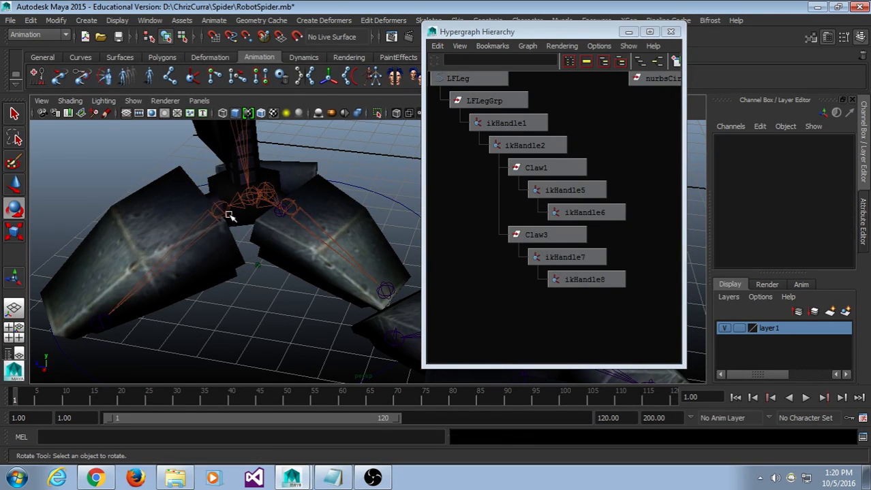
click(213, 215)
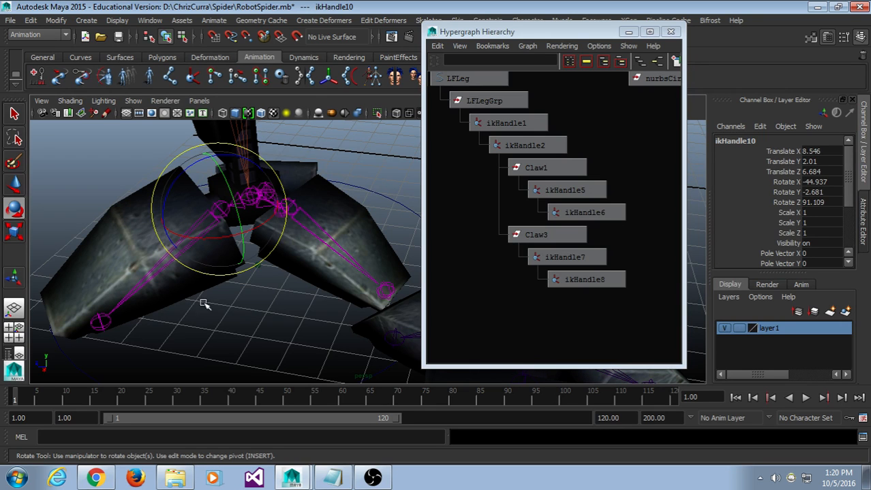
click(69, 287)
click(68, 372)
click(191, 311)
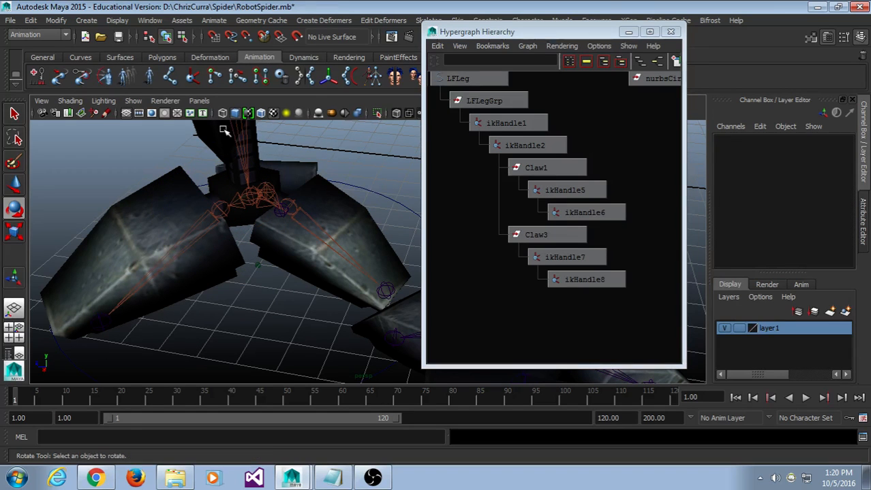
Create an IK handle from the toe's base joint LFtoe1 to its tip joint.
click(193, 77)
click(218, 210)
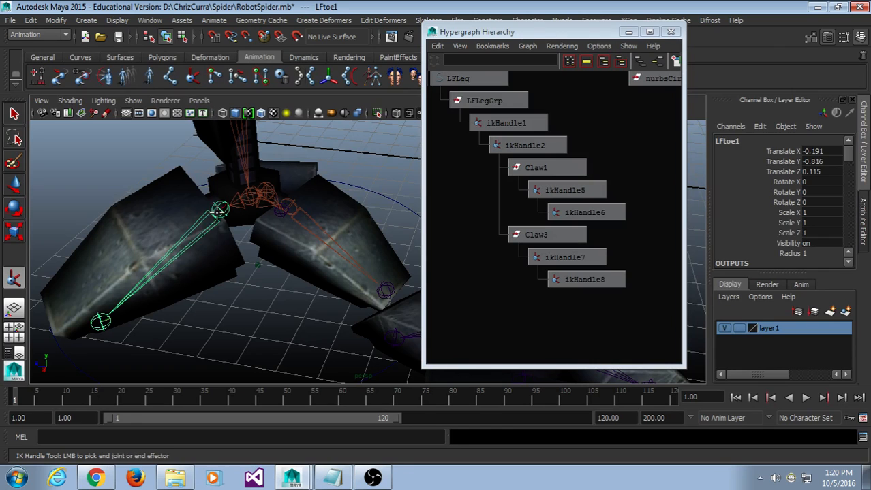
click(101, 326)
Parent the toe tip's IK handle under ikHandle10 at the toe's base.
click(194, 322)
drag(142, 299, 72, 330)
mouse_move(216, 217)
mouse_down()
mouse_move(225, 223)
mouse_move(214, 204)
mouse_up()
click(228, 227)
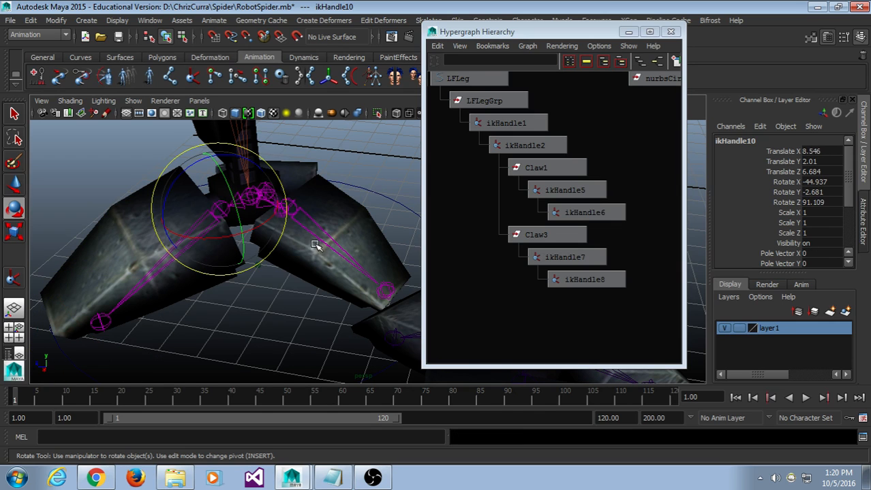
Parent ikHandle10, together with its child tip handle, under ikHandle2.
key(y)
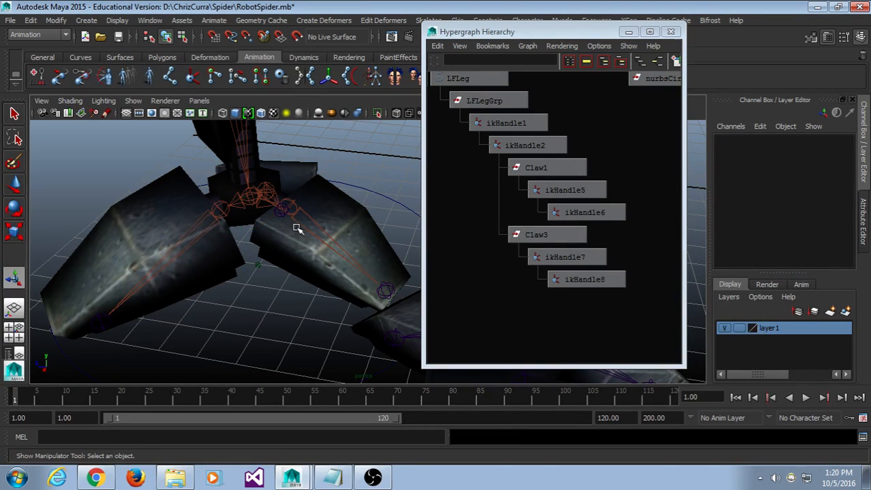
click(242, 215)
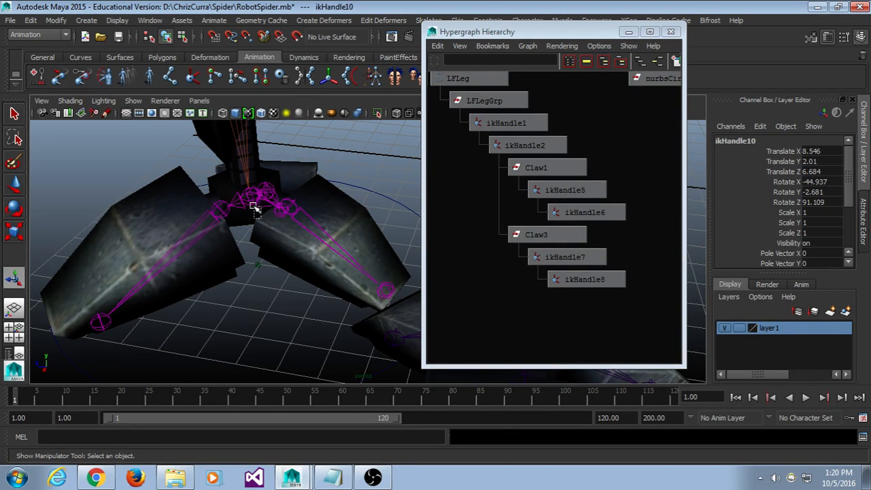
click(246, 195)
click(254, 223)
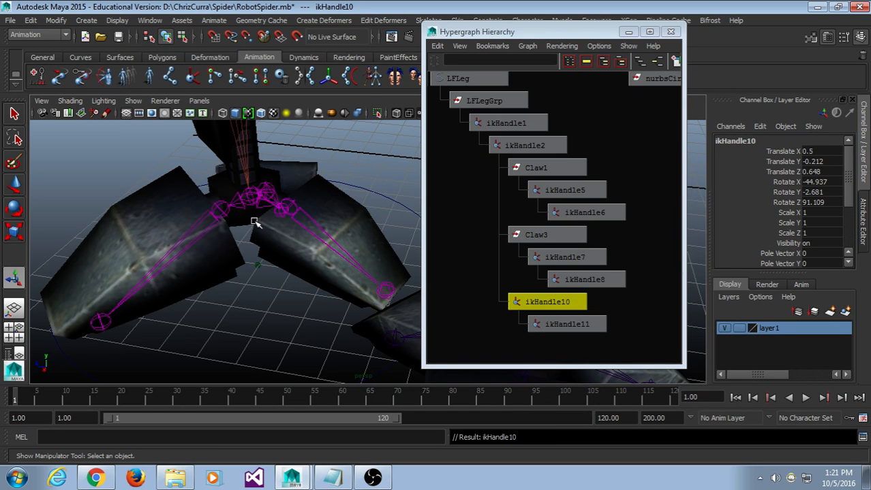
Test-rotate ikHandle10 and the groups Claw3 and Claw1 for comparison, undoing each rotation.
key(e)
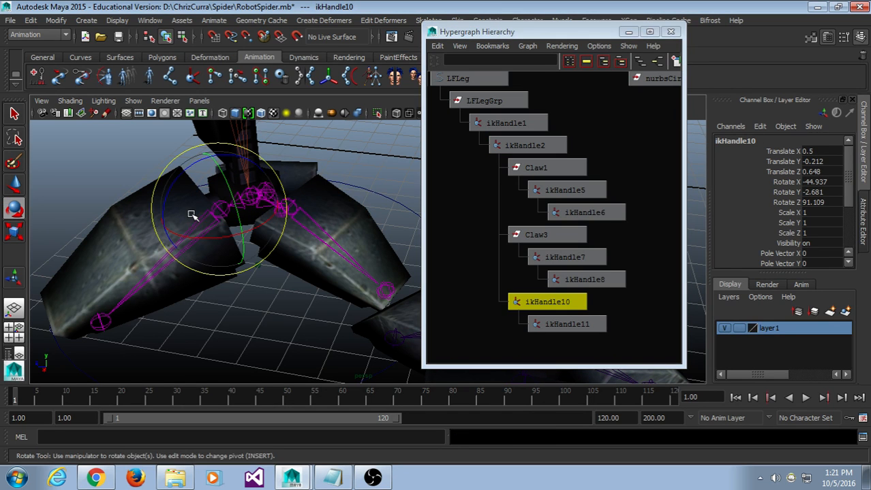
drag(189, 210, 210, 202)
key(ctrl+z)
click(563, 235)
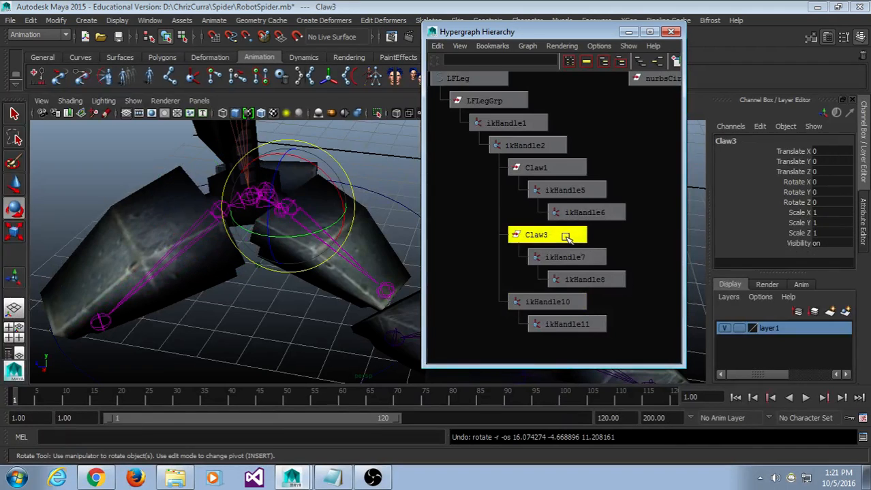
key(ctrl+z)
key(ctrl+z)
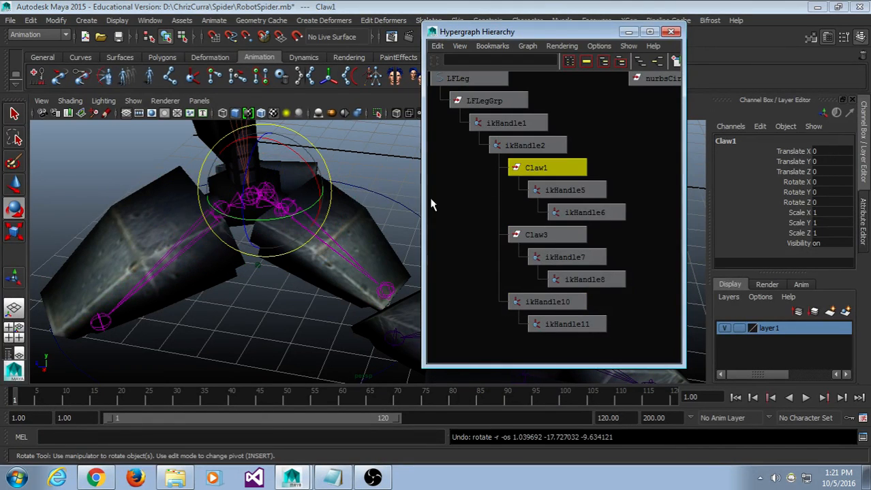
Test-rotate ikHandle10 about individual axes and undo the rotations.
click(525, 301)
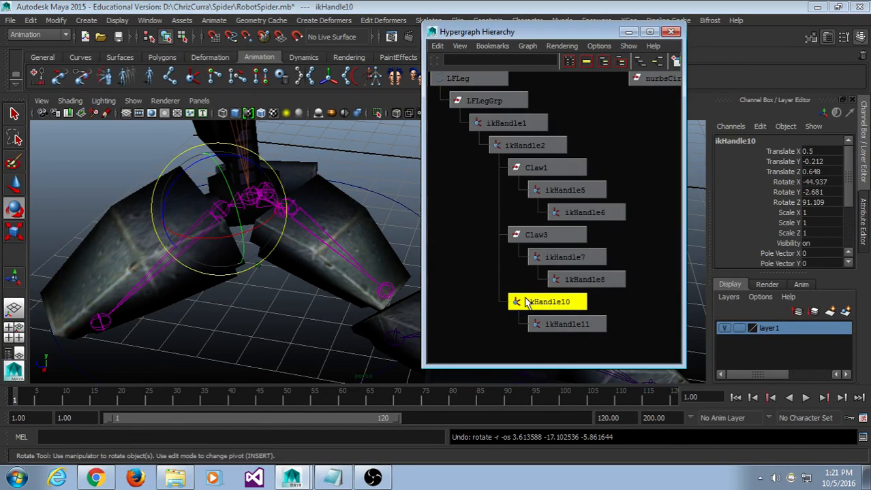
drag(232, 240, 219, 173)
key(ctrl+z)
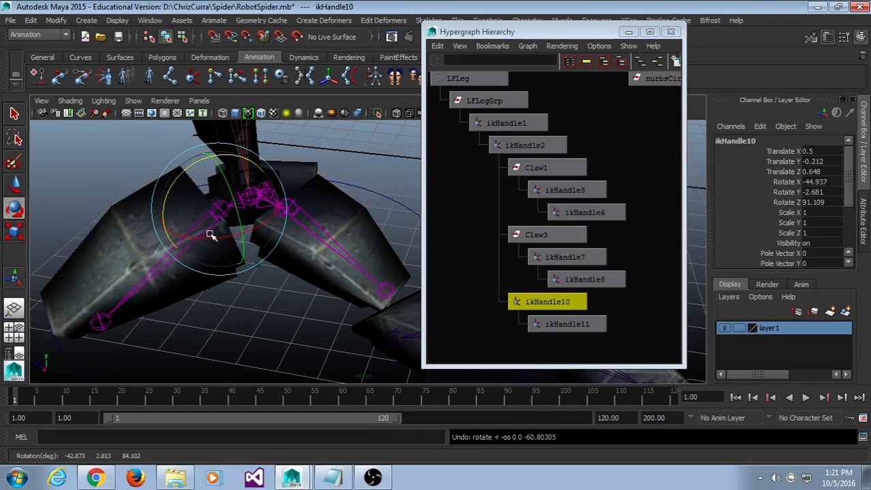
key(ctrl+z)
key(ctrl+z)
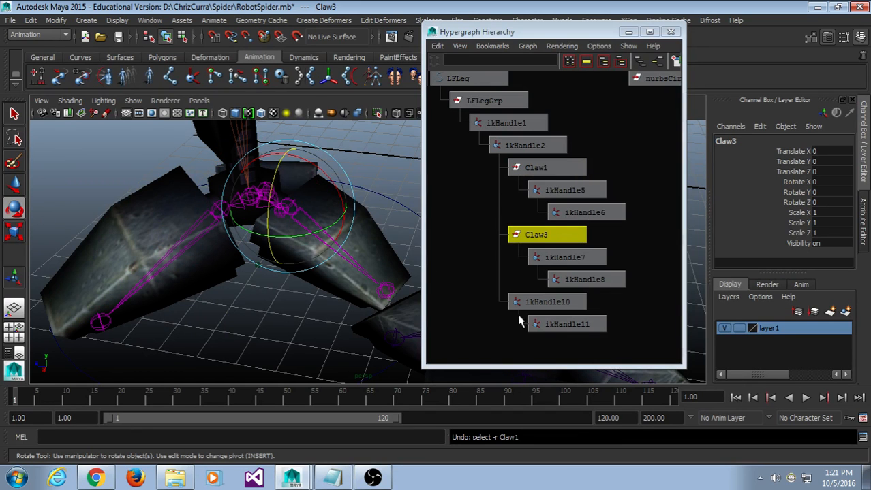
Delete ikHandle10 and its child ikHandle11 from the hierarchy under ikHandle2.
drag(519, 320, 562, 294)
key(Delete)
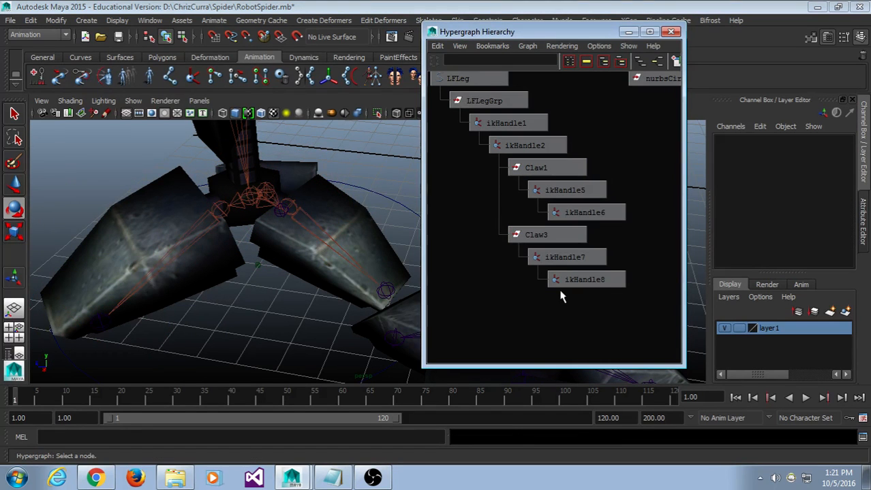
alt+drag(330, 234, 309, 238)
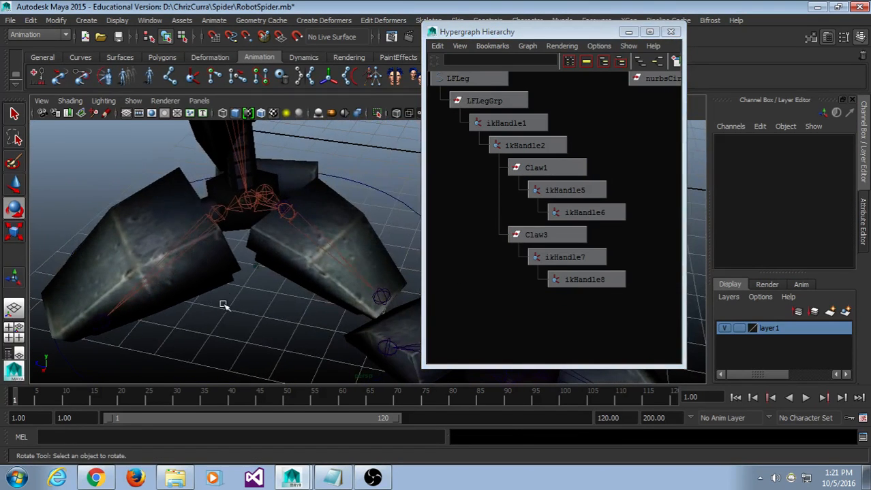
Check the rotation values of the toe's base joint LFtoe1 and inspect its position in the foot.
drag(171, 254, 172, 255)
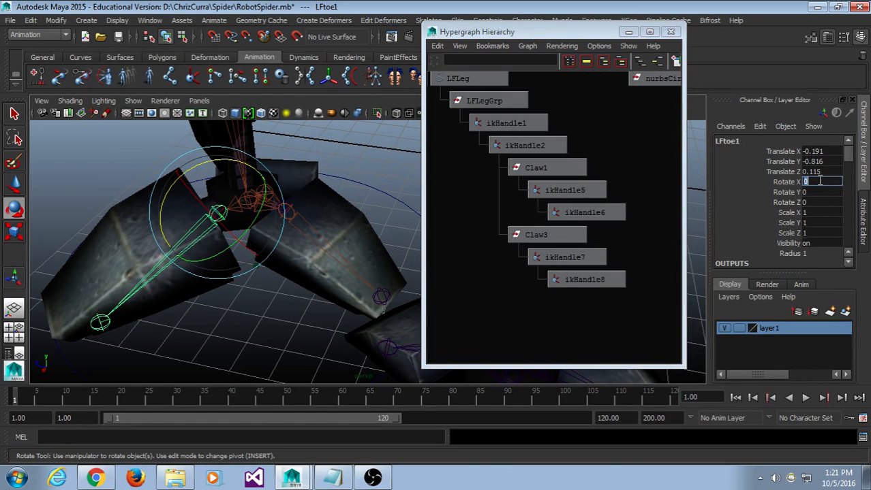
alt+drag(414, 334, 206, 285)
scroll(288, 296, up, 5)
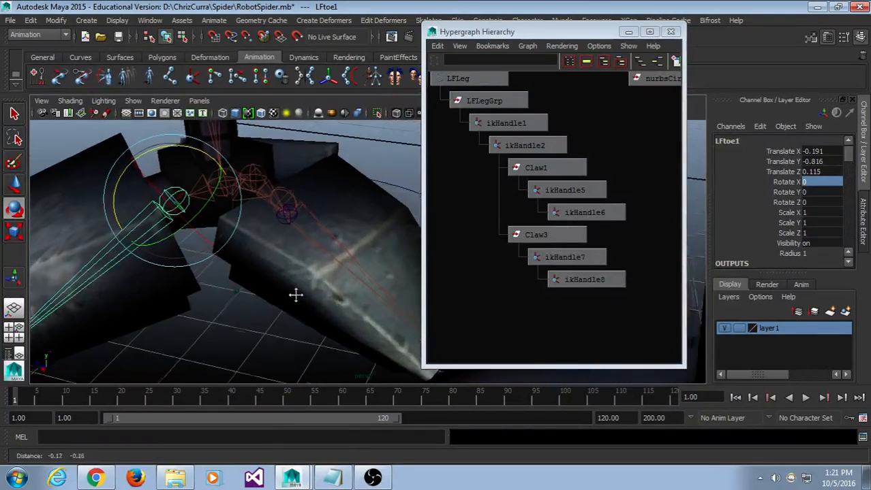
scroll(288, 304, down, 2)
alt+middle_drag(287, 303, 293, 299)
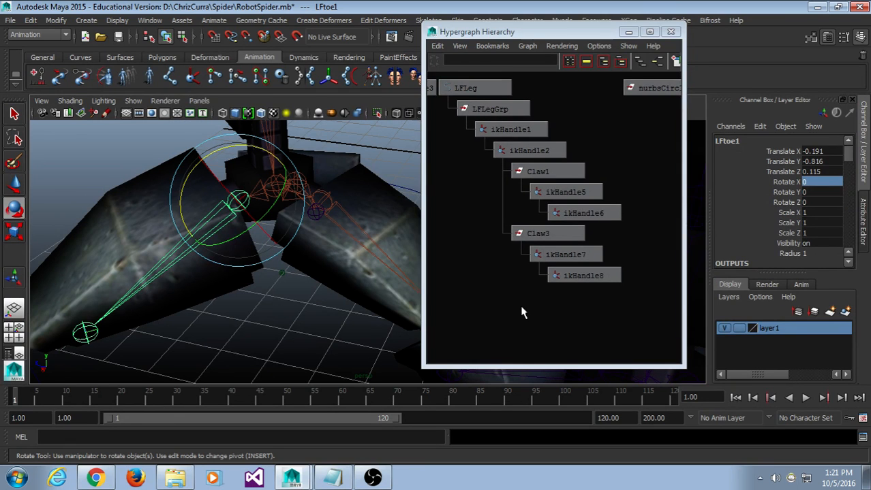
Unparent the Claw1 and Claw3 groups from ikHandle2.
click(542, 179)
shift+click(536, 240)
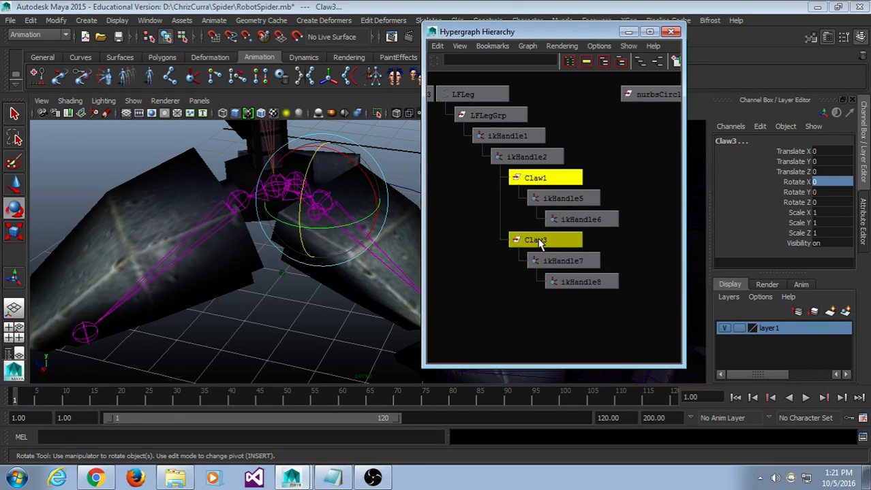
key(shift+p)
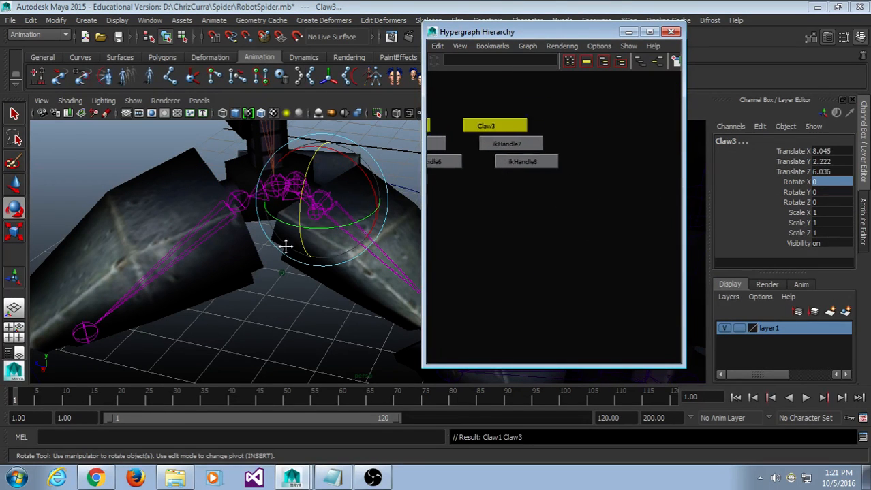
click(344, 326)
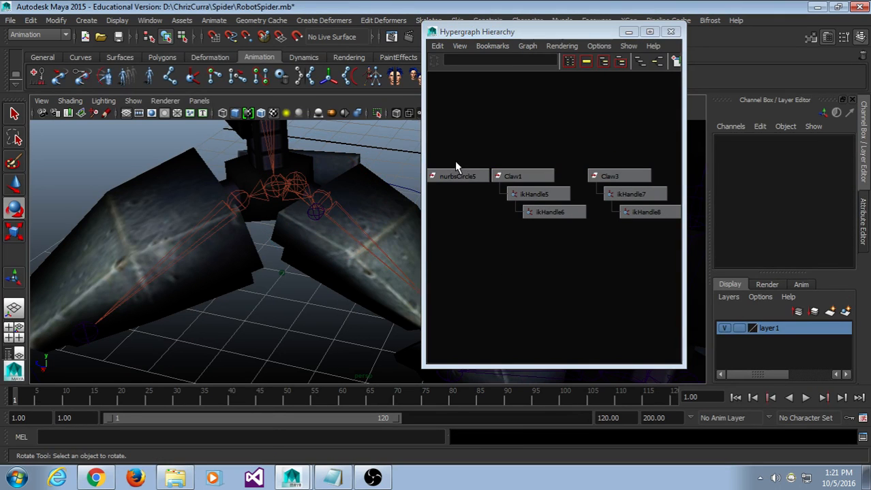
Test-rotate the unparented Claw1 group and undo the rotation.
click(512, 176)
drag(297, 171, 347, 255)
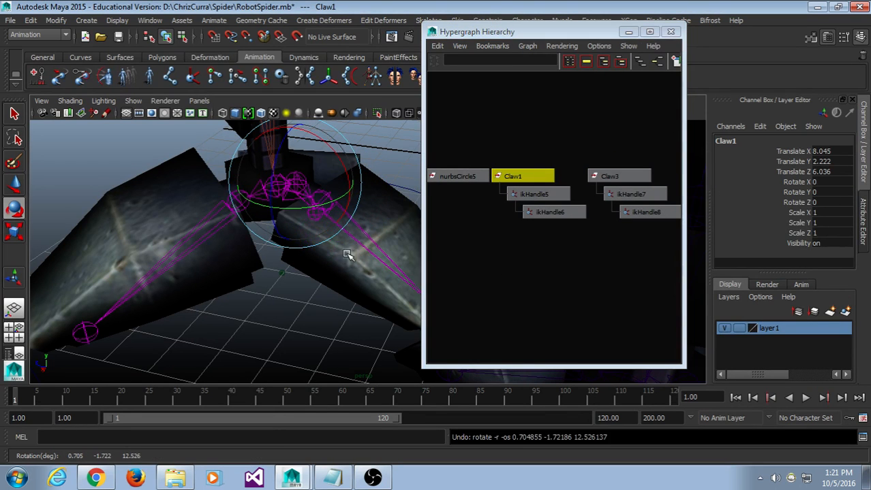
click(315, 315)
alt+drag(314, 315, 269, 284)
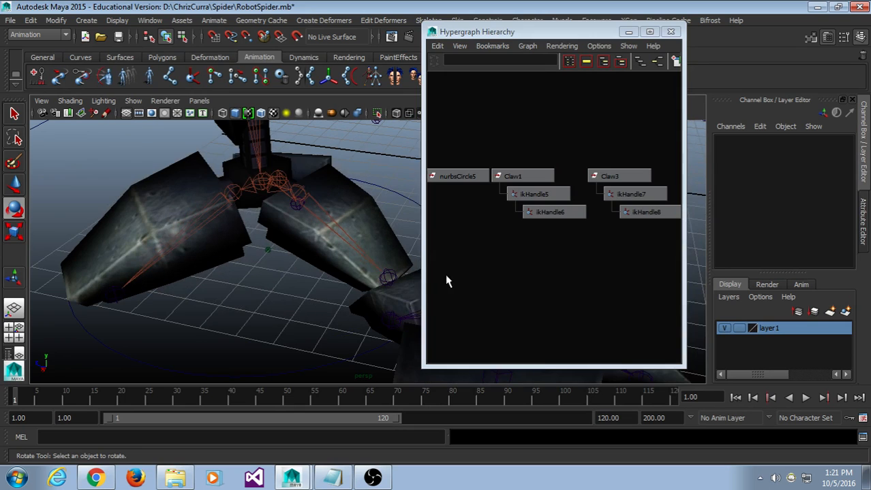
alt+middle_drag(446, 281, 507, 284)
click(524, 181)
mouse_move(253, 283)
alt+mouse_down()
mouse_move(253, 296)
mouse_move(241, 285)
alt+mouse_up()
click(241, 286)
Create a new IK handle from the toe's base joint LFtoe1 to its tip joint.
click(170, 77)
click(193, 77)
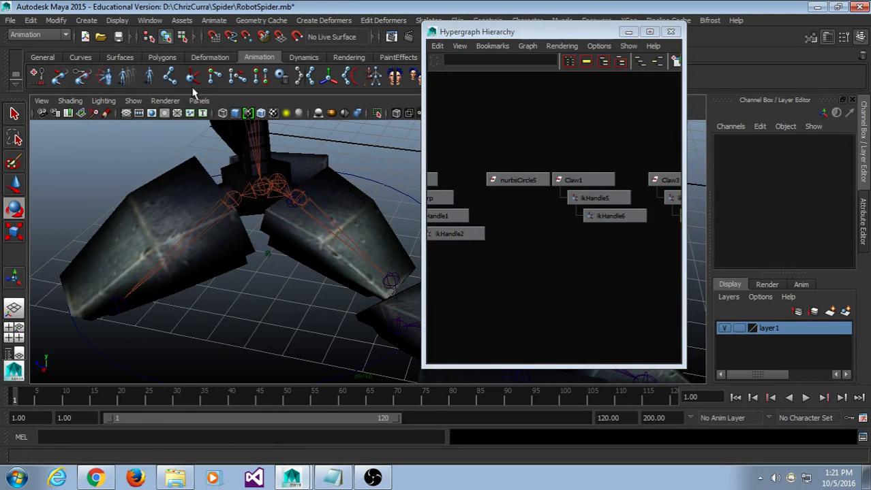
click(219, 208)
click(117, 304)
key(e)
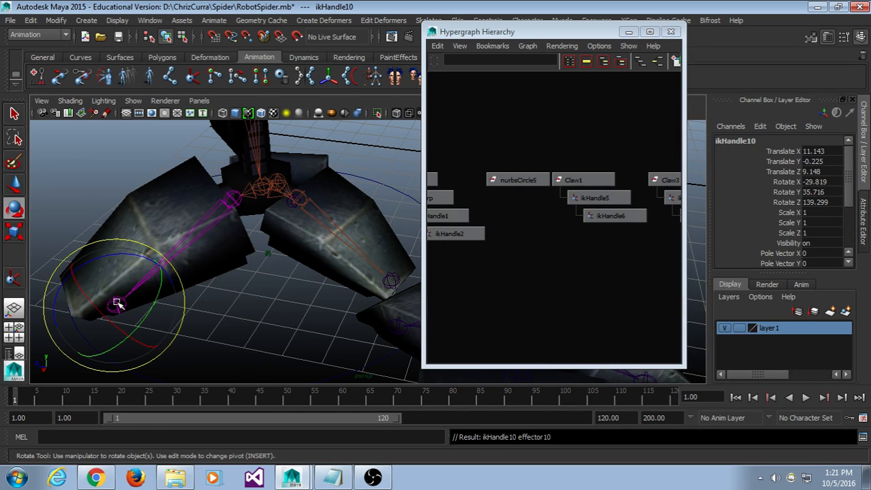
click(262, 293)
drag(128, 283, 92, 318)
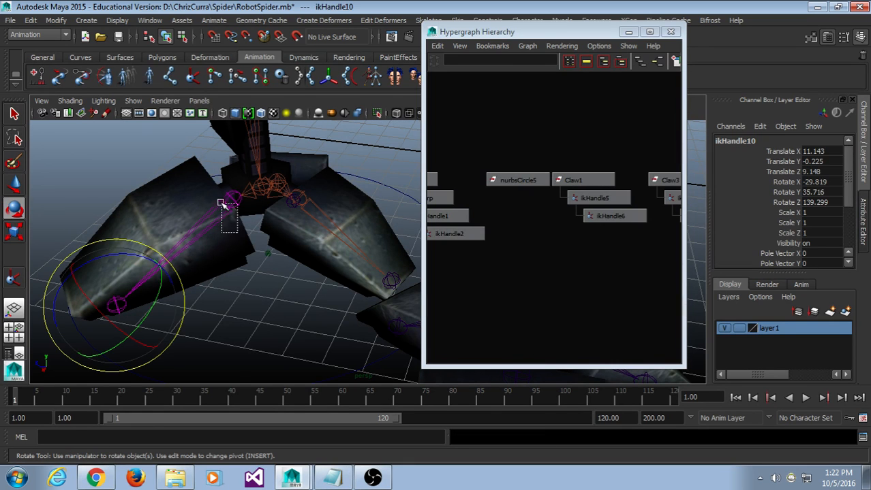
drag(219, 203, 228, 221)
click(247, 306)
click(271, 329)
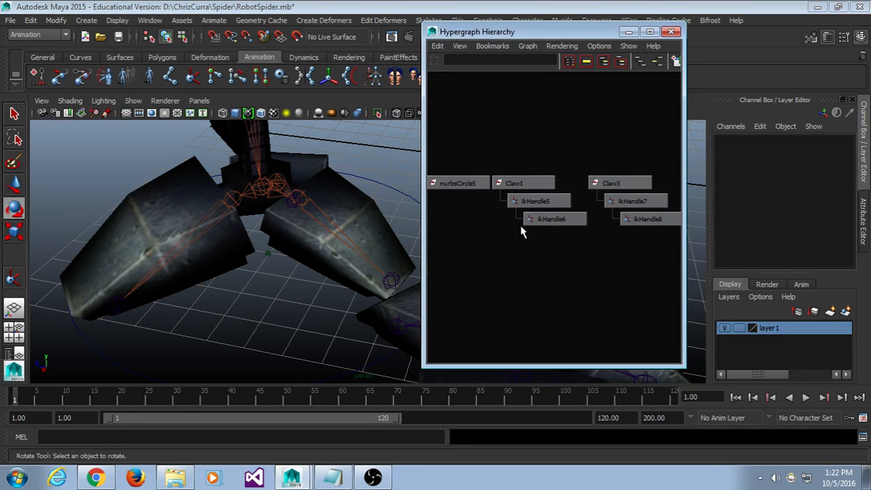
Test-rotate ikHandle5 in the Claw1 group and undo the rotation.
click(531, 200)
mouse_move(296, 309)
alt+mouse_down()
mouse_move(276, 315)
mouse_move(310, 311)
alt+mouse_up()
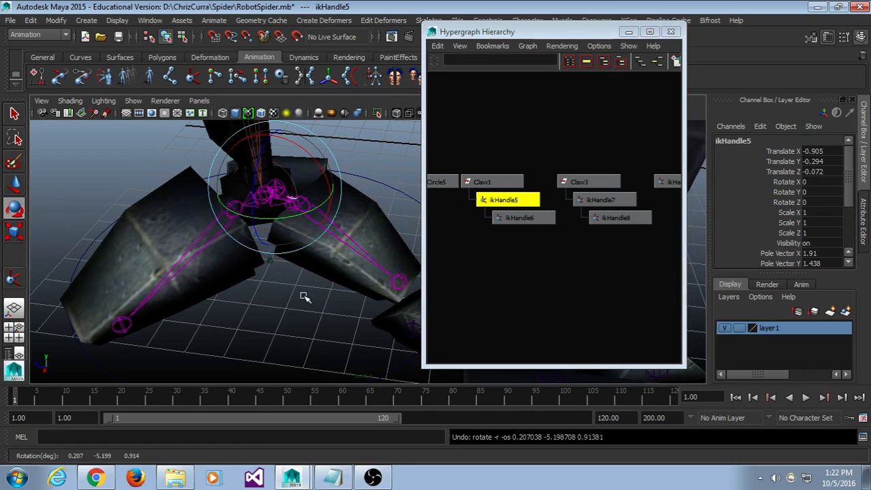
click(306, 301)
Create an IK handle from the foot's central joint to the toe's base joint.
key(y)
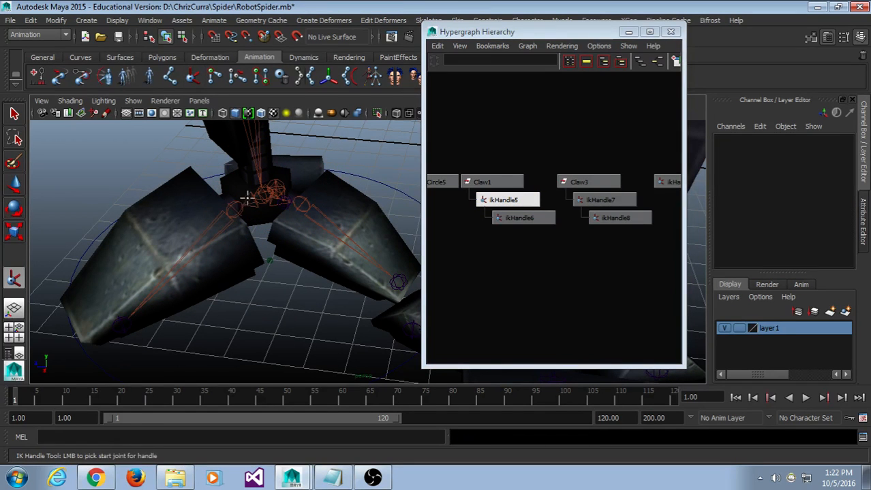
click(264, 196)
click(233, 210)
key(e)
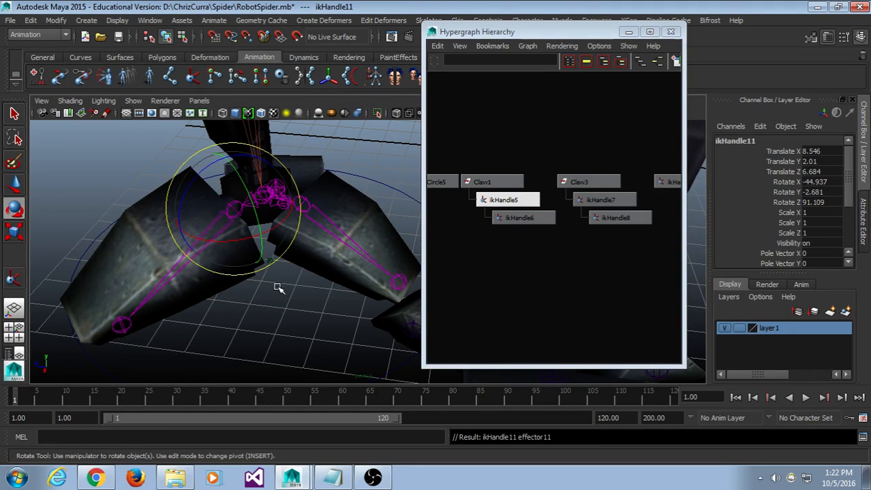
Parent ikHandle10 under ikHandle11 in the Hypergraph.
click(285, 320)
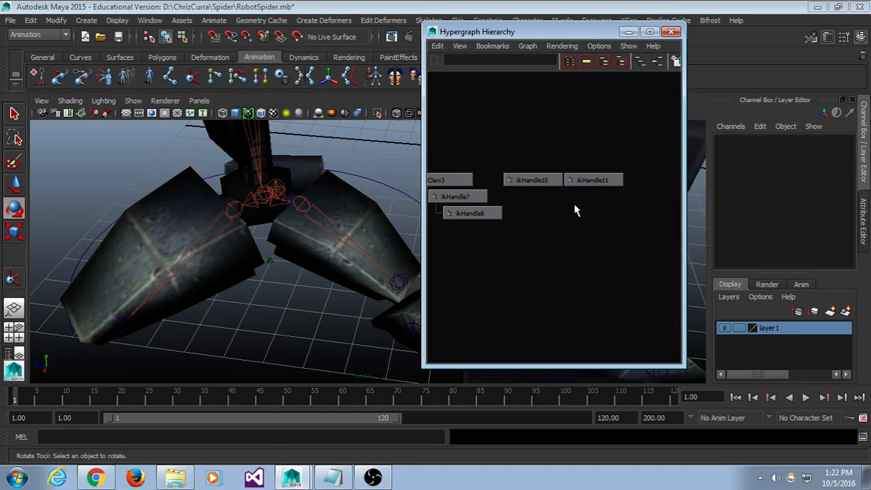
drag(587, 199, 586, 200)
click(551, 180)
drag(595, 151, 609, 197)
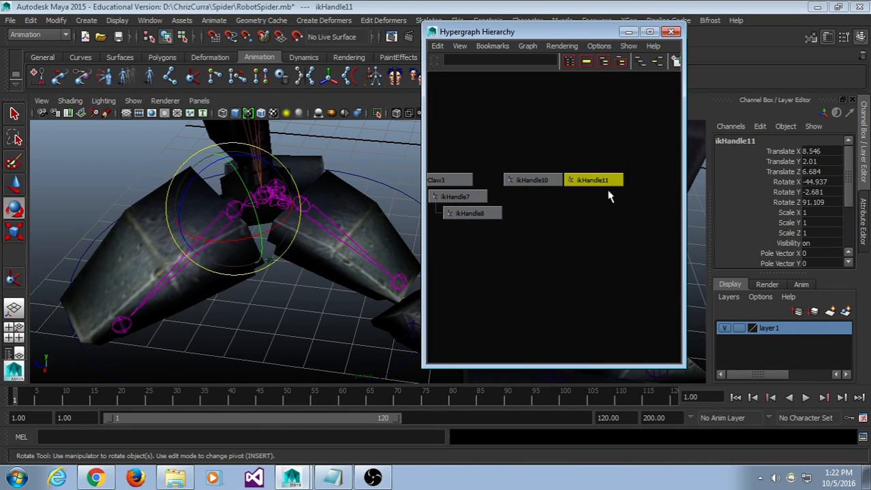
drag(547, 155, 535, 200)
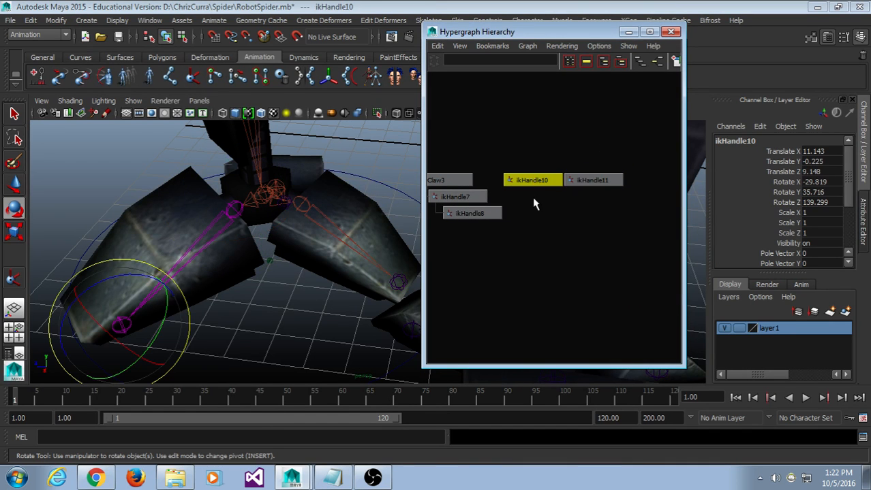
middle_drag(586, 185, 579, 188)
Group ikHandle11 together with its child ikHandle10 into a new group.
click(590, 180)
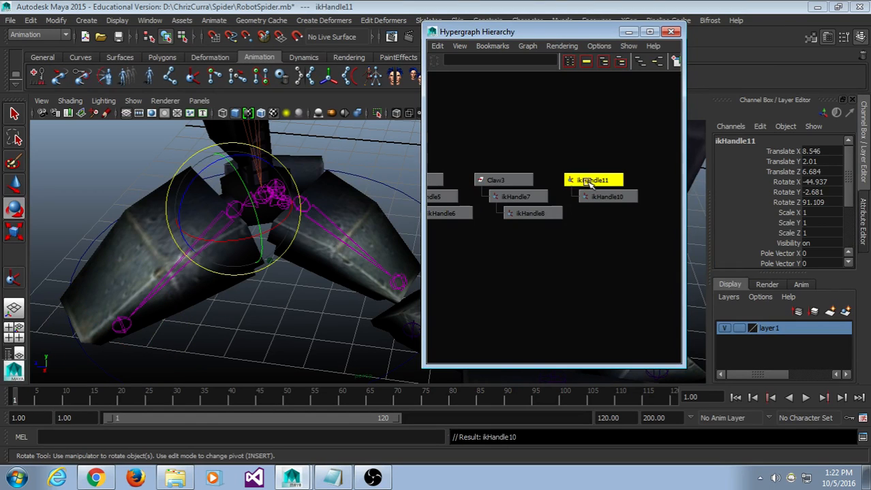
key(ctrl+g)
click(560, 183)
click(593, 181)
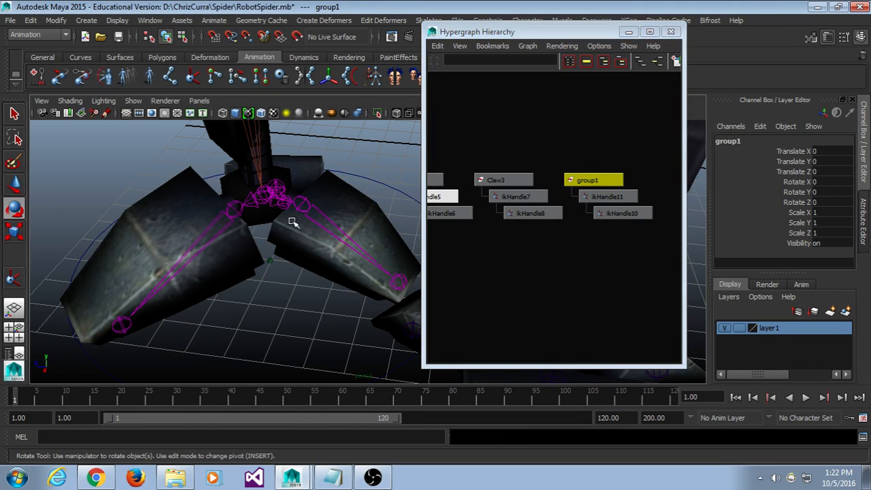
Test-rotate the new toe handle group and the Claw3 group, undoing each rotation.
click(600, 165)
click(592, 180)
scroll(296, 245, down, 3)
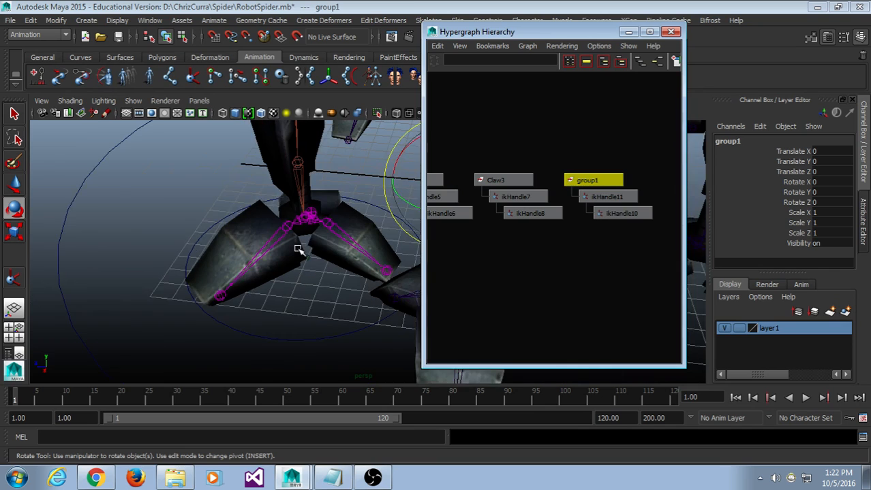
alt+middle_drag(313, 241, 221, 249)
drag(334, 178, 366, 168)
key(ctrl+z)
click(498, 182)
drag(272, 222, 274, 220)
key(ctrl+z)
Select the Claw1 group and widen the Hypergraph window to examine all three claw groups beside the foot.
alt+middle_drag(464, 190, 507, 196)
click(475, 186)
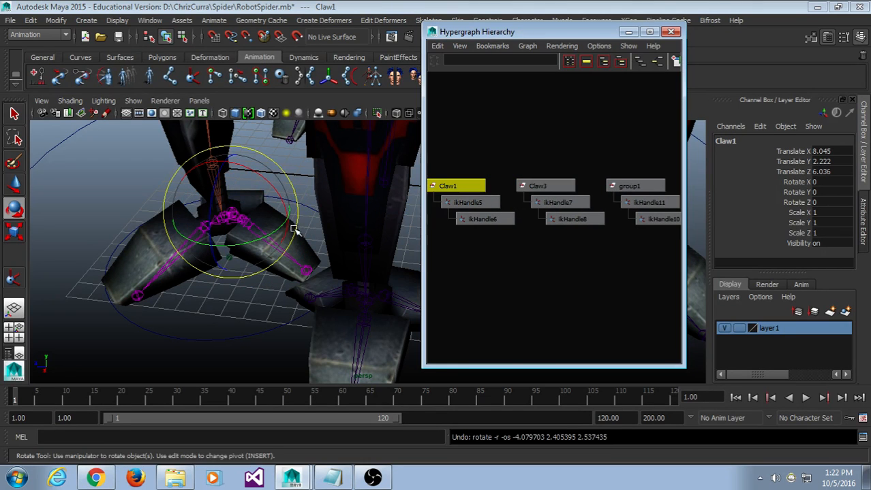
drag(233, 205, 274, 285)
alt+drag(270, 320, 255, 284)
scroll(490, 292, down, 1)
alt+middle_drag(565, 273, 555, 272)
drag(687, 266, 707, 269)
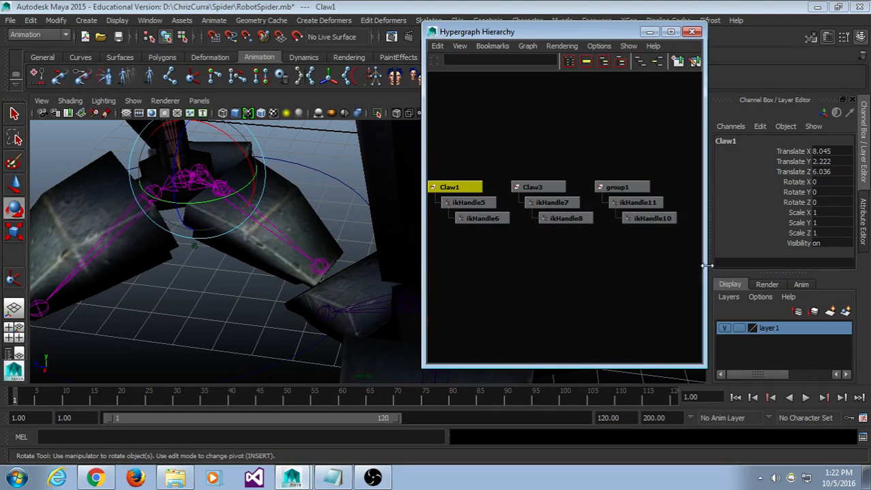
alt+drag(389, 296, 139, 282)
Locate the LFtoe1 joint in the Hypergraph and examine the effectors and IK handles in the LFHip hierarchy.
click(256, 306)
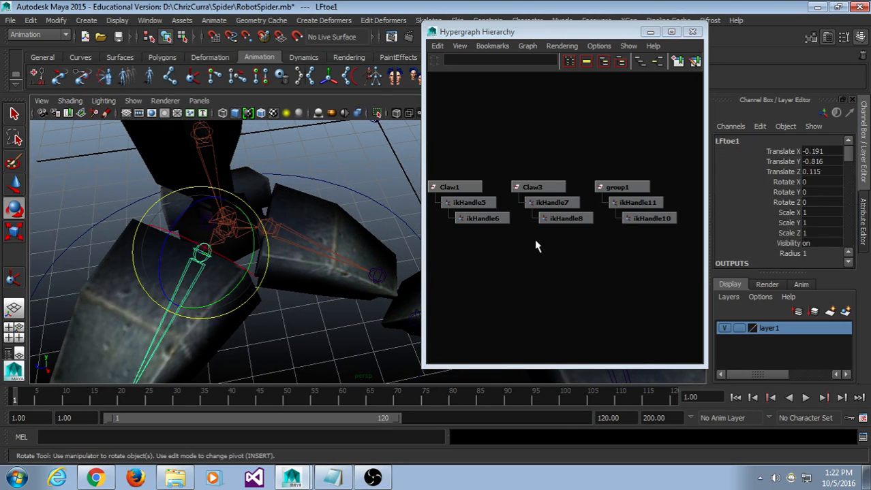
key(f)
scroll(547, 267, down, 2)
scroll(549, 269, down, 5)
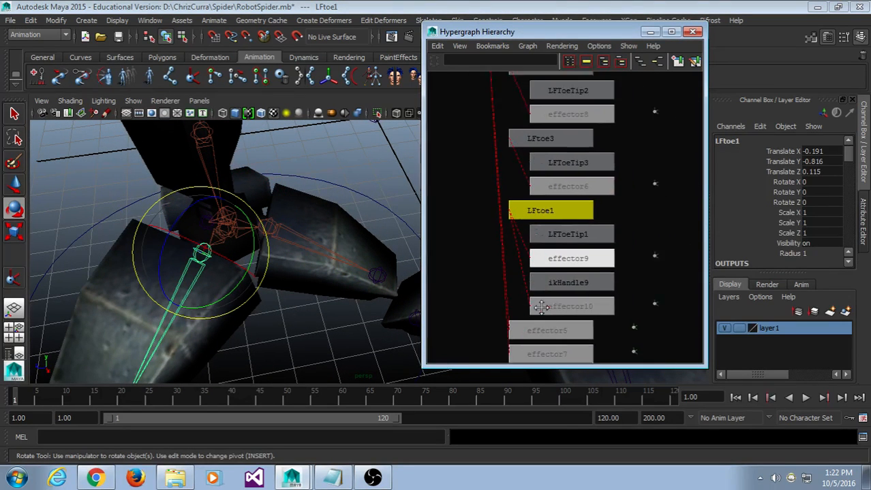
alt+middle_drag(634, 265, 600, 250)
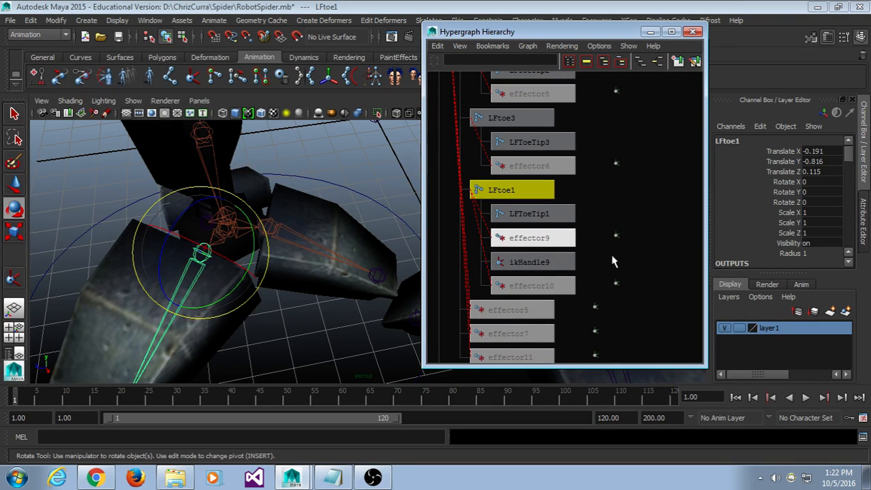
scroll(619, 273, down, 6)
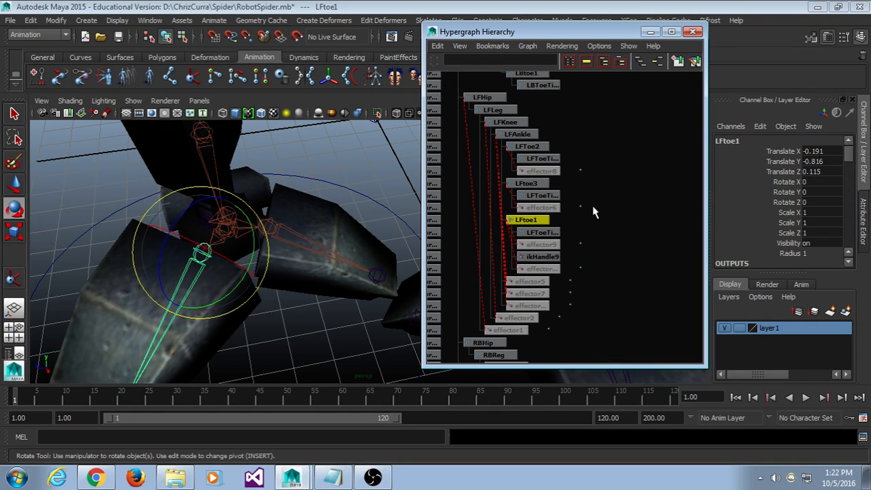
scroll(593, 213, down, 1)
Delete the Claw1, Claw3 and group1 groups with all their toe IK handles.
drag(354, 316, 299, 249)
key(f)
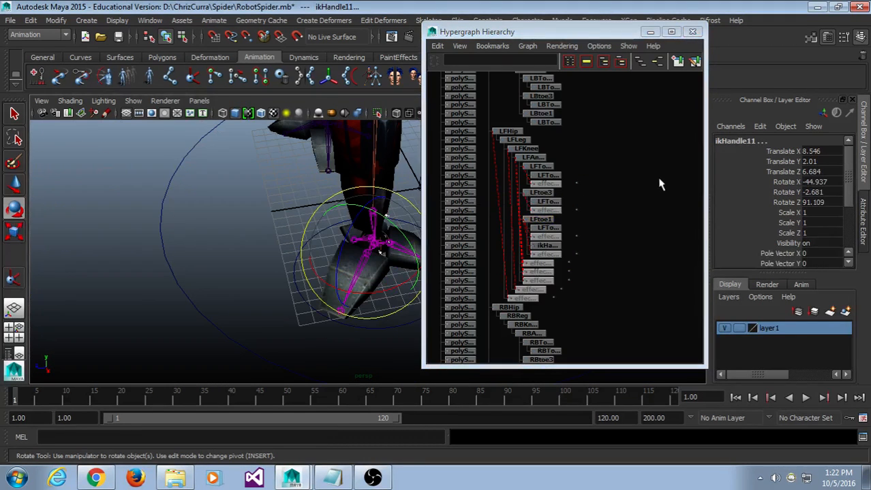
key(f)
scroll(658, 242, up, 1)
alt+middle_drag(640, 229, 576, 223)
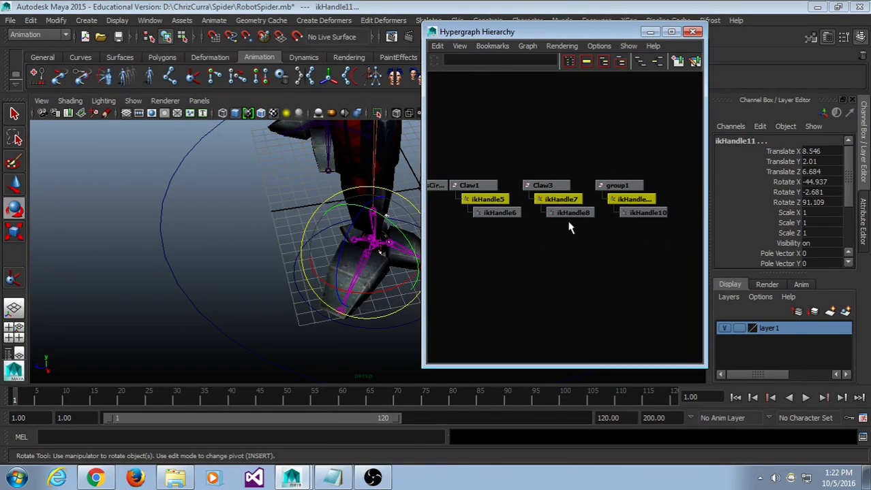
drag(560, 221, 630, 228)
key(Delete)
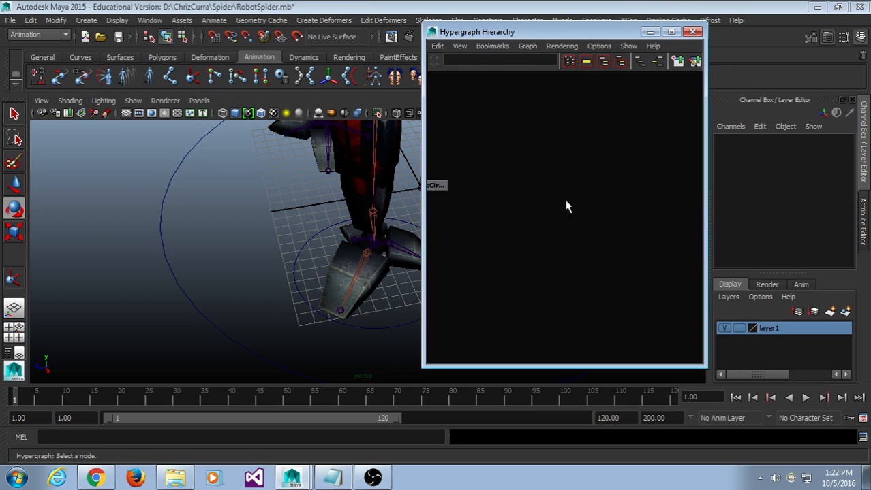
Delete the leftover effector9 and ikHandle9 under the LFtoe1 joint.
alt+drag(375, 210, 316, 218)
click(212, 239)
key(f)
scroll(549, 222, down, 5)
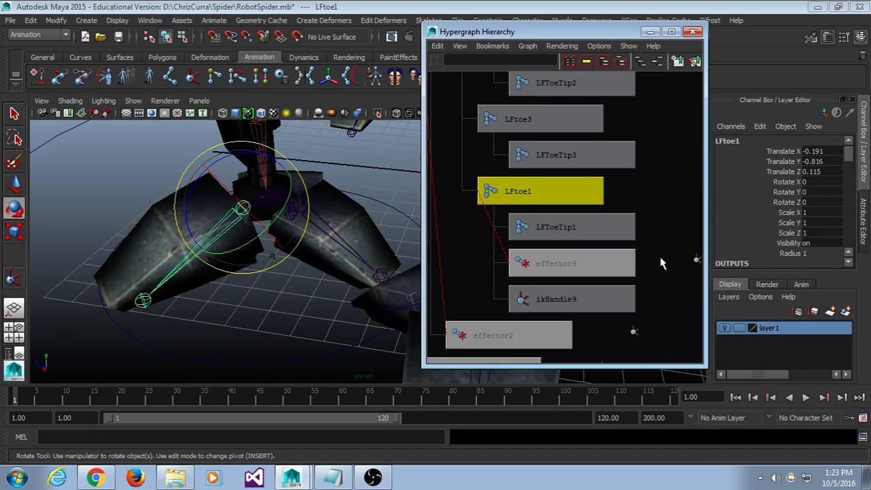
drag(610, 305, 609, 305)
key(Delete)
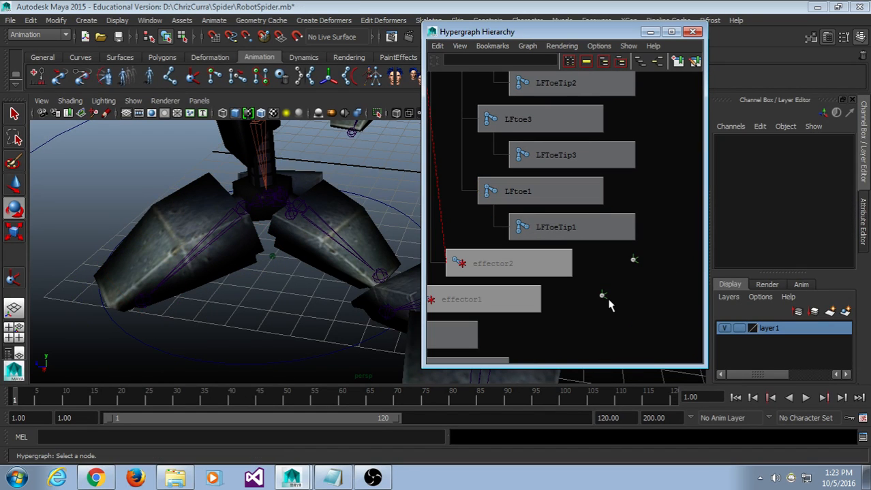
key(ctrl+z)
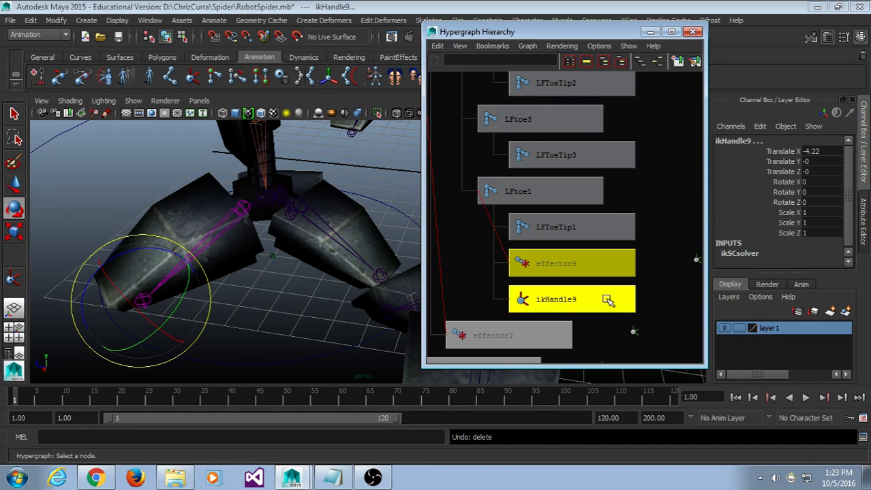
key(Delete)
Examine which joints effector1 and effector2 are connected to in the LFHip hierarchy.
alt+right_drag(584, 310, 565, 314)
alt+middle_drag(566, 312, 602, 321)
drag(604, 296, 564, 263)
click(563, 287)
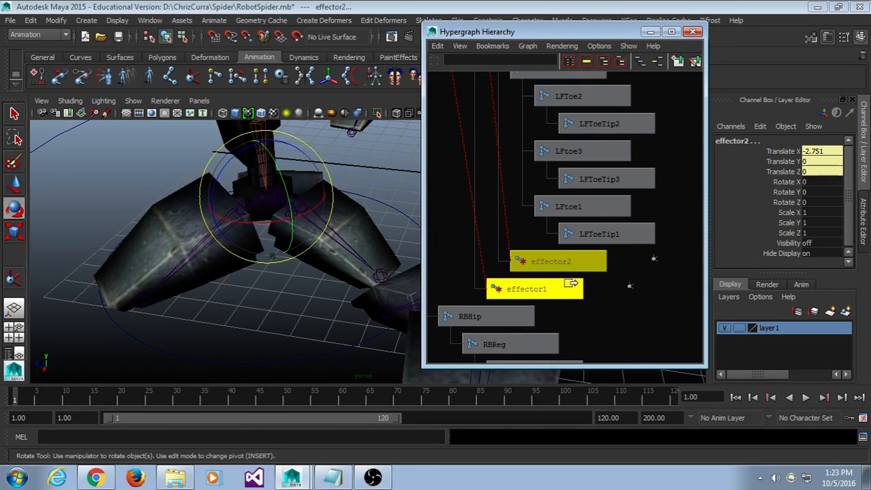
click(562, 265)
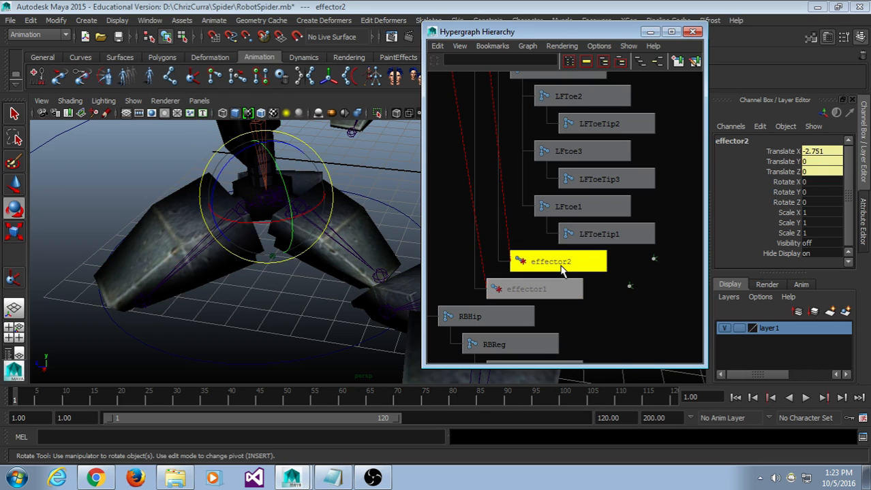
scroll(599, 340, down, 6)
alt+middle_drag(647, 139, 633, 189)
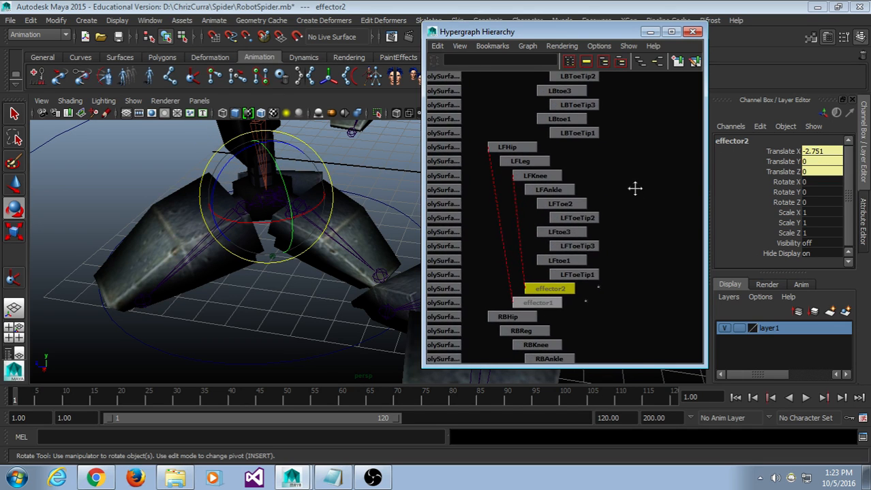
scroll(632, 239, up, 2)
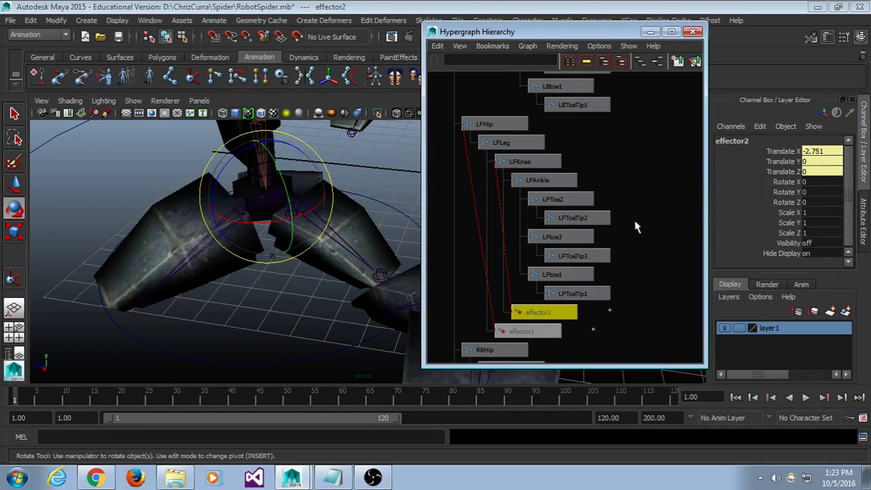
Undo the deletion of effector9 and ikHandle9 under the LFtoe1 joint.
key(ctrl+z)
key(ctrl+z)
key(ctrl+z)
key(ctrl+z)
key(ctrl+z)
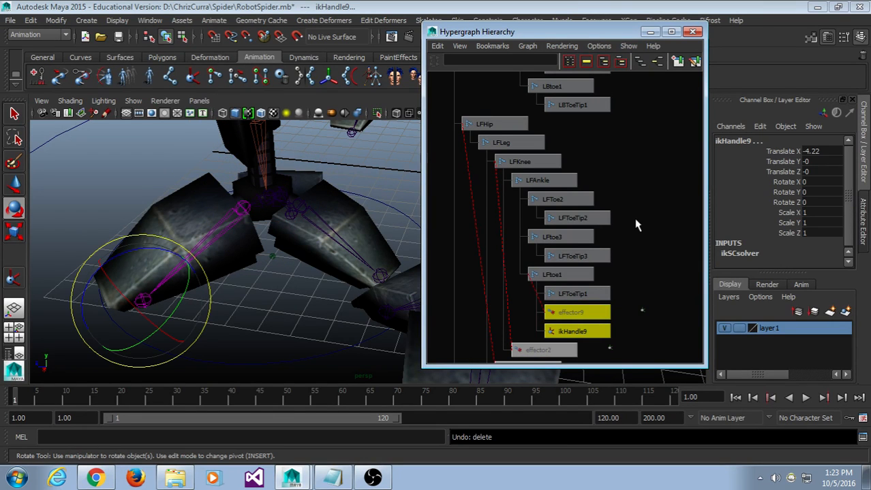
Inspect ikHandle2 and ikHandle1 nested under LFLegGrp in the LFLeg control hierarchy.
scroll(641, 220, down, 4)
alt+middle_drag(651, 122, 528, 289)
alt+middle_drag(579, 144, 547, 252)
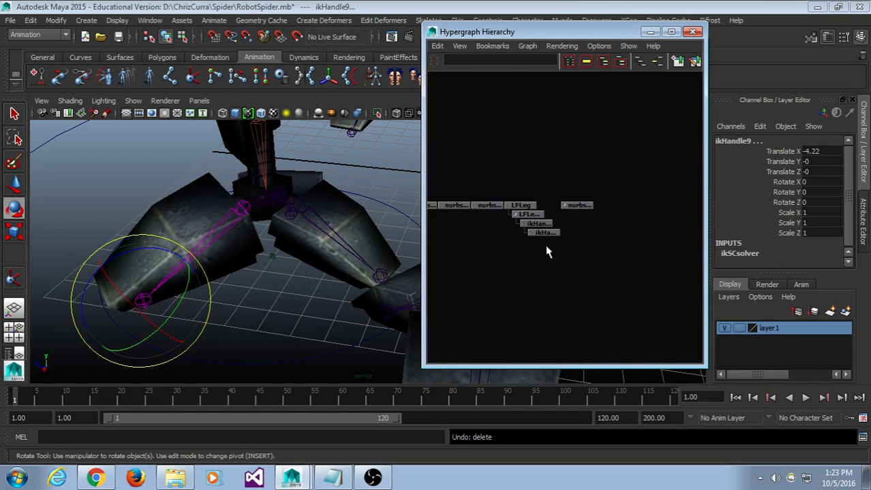
scroll(547, 252, up, 4)
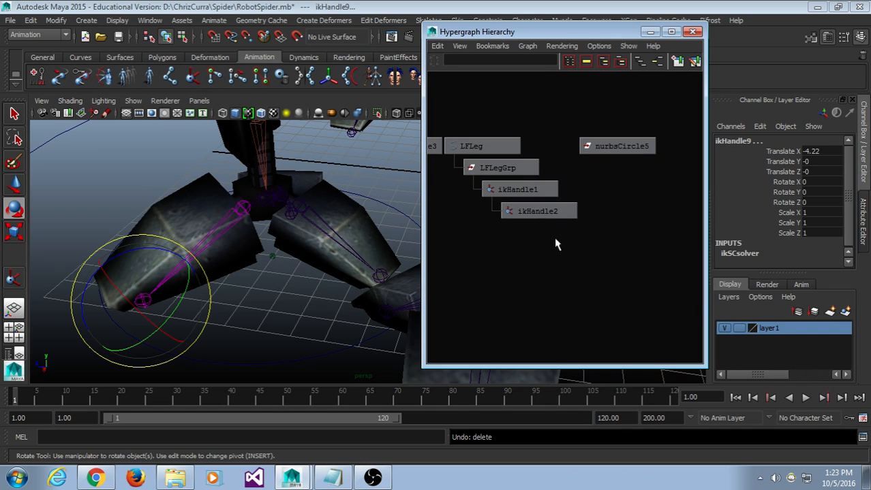
alt+drag(285, 294, 293, 262)
click(539, 226)
click(537, 212)
click(530, 189)
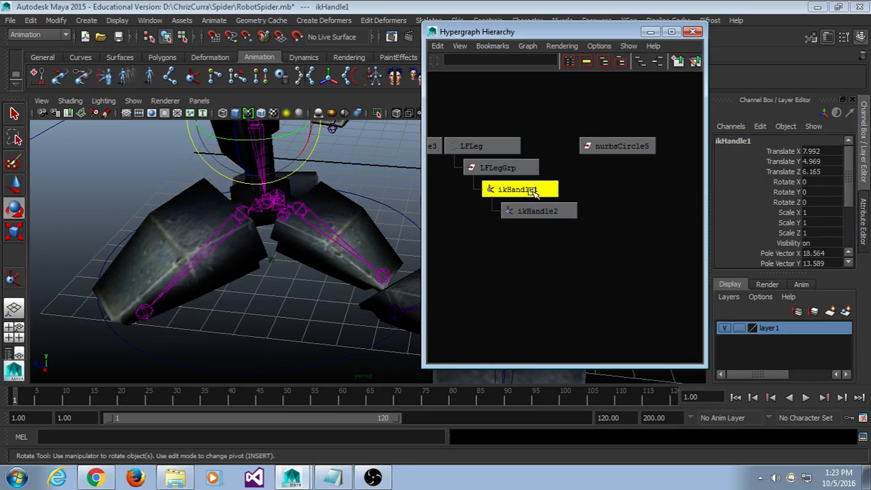
Test-move the LFLeg control circle and undo the move.
alt+drag(340, 206, 352, 260)
scroll(352, 260, down, 5)
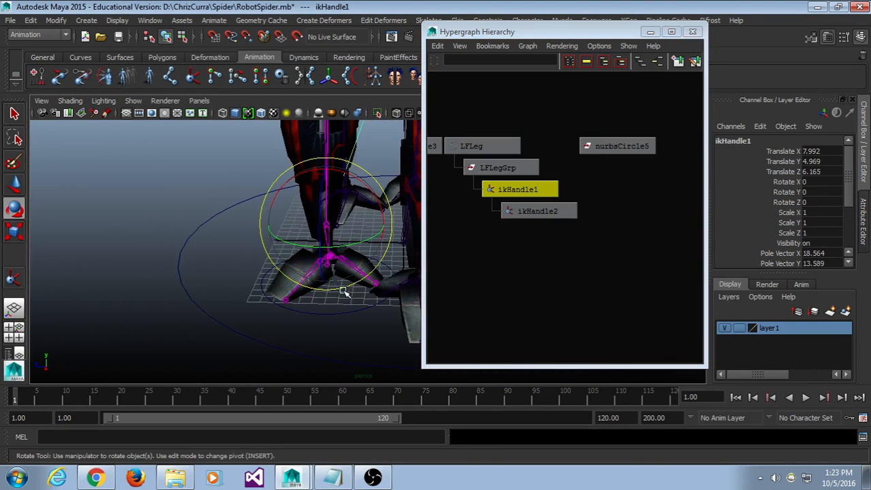
alt+middle_drag(344, 289, 329, 287)
drag(333, 294, 336, 321)
key(w)
drag(322, 289, 286, 258)
key(ctrl+z)
Select LFLeg, LFLegGrp, ikHandle1 and ikHandle2 together in the Hypergraph.
scroll(559, 276, up, 2)
alt+middle_drag(557, 276, 591, 296)
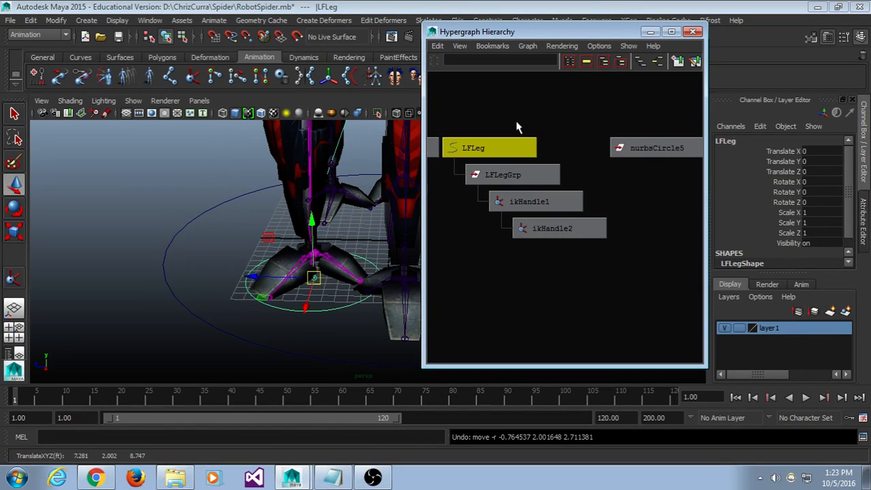
drag(519, 125, 572, 287)
alt+middle_drag(555, 277, 573, 278)
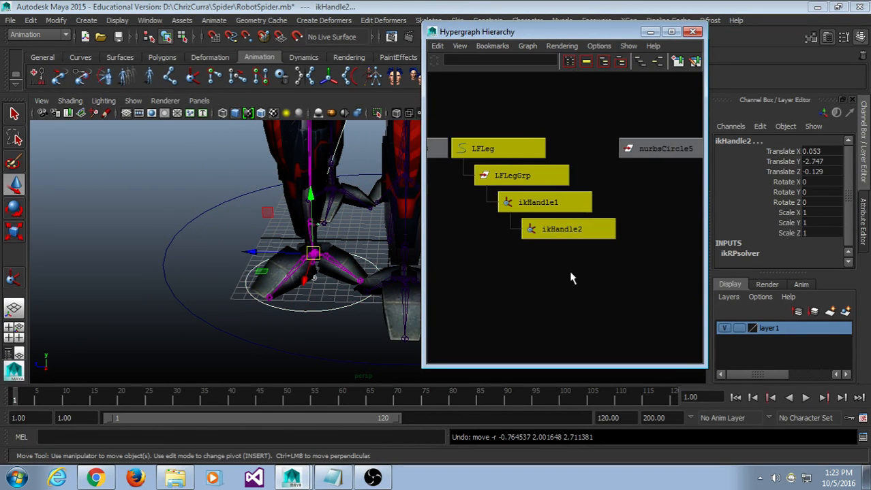
Examine the LFLegGrp group with ikHandle1 and ikHandle2 in the node hierarchy and frame ikHandle2 on the foot.
click(563, 233)
click(548, 202)
click(538, 177)
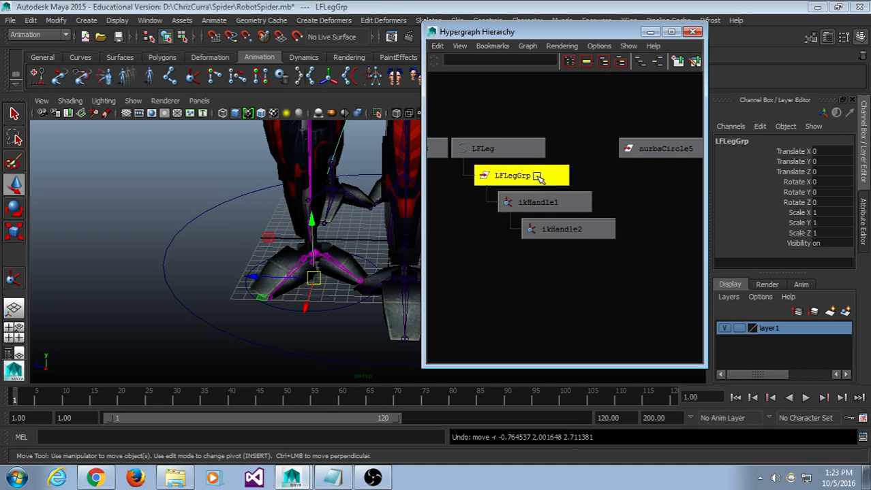
click(547, 206)
click(551, 240)
click(552, 234)
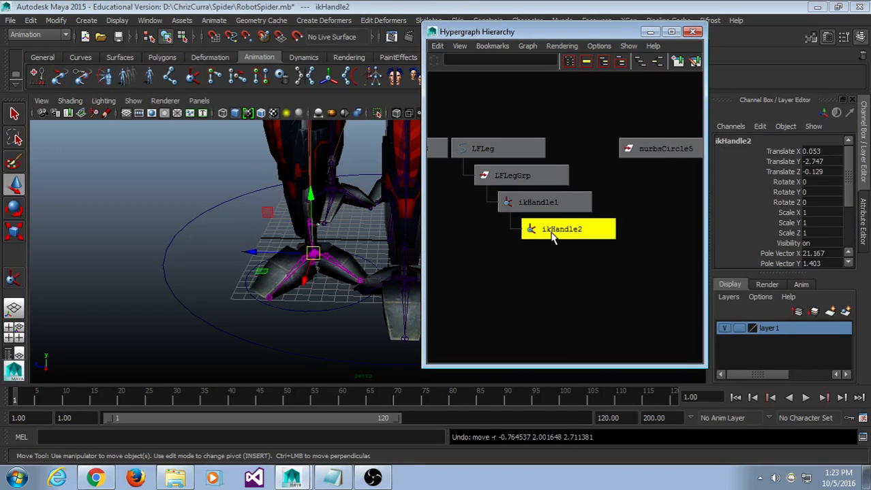
key(f)
mouse_move(284, 305)
alt+middle_down()
mouse_move(272, 301)
mouse_move(286, 303)
alt+middle_up()
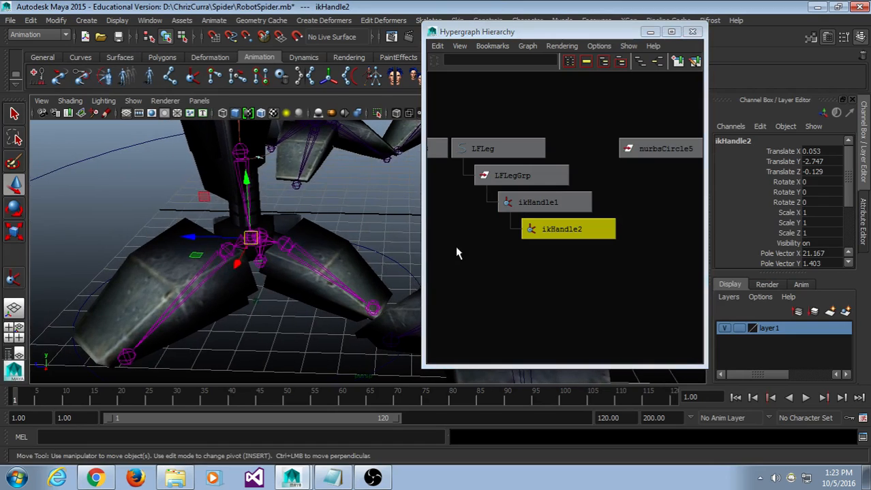
click(502, 291)
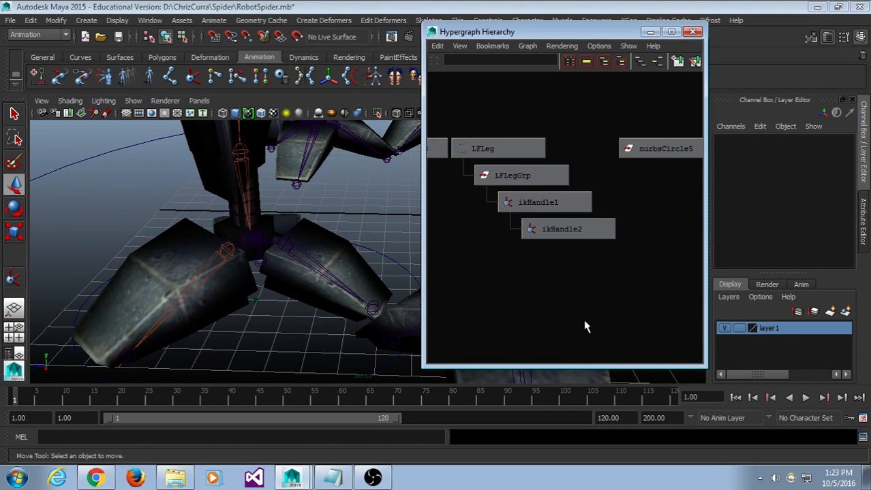
alt+middle_drag(569, 290, 585, 291)
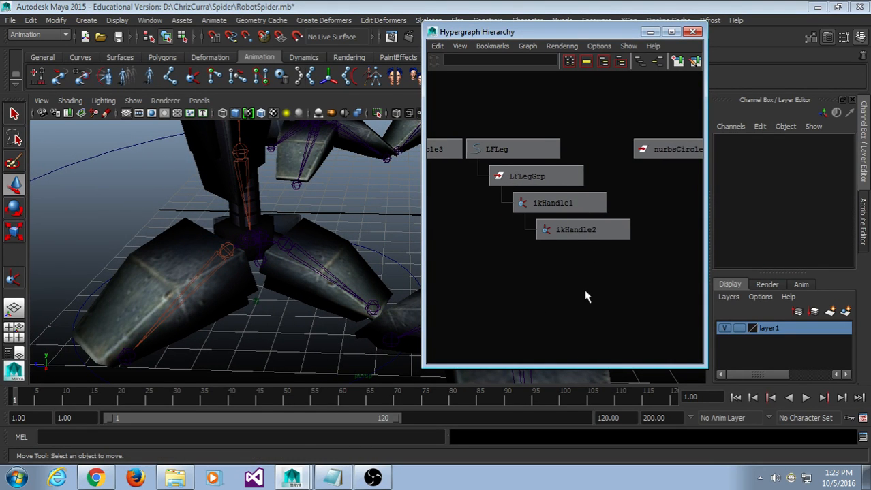
Inspect the left front foot's LFtoe1 and LFKnee joints, ikHandle2, and the full LFLeg control hierarchy.
click(196, 295)
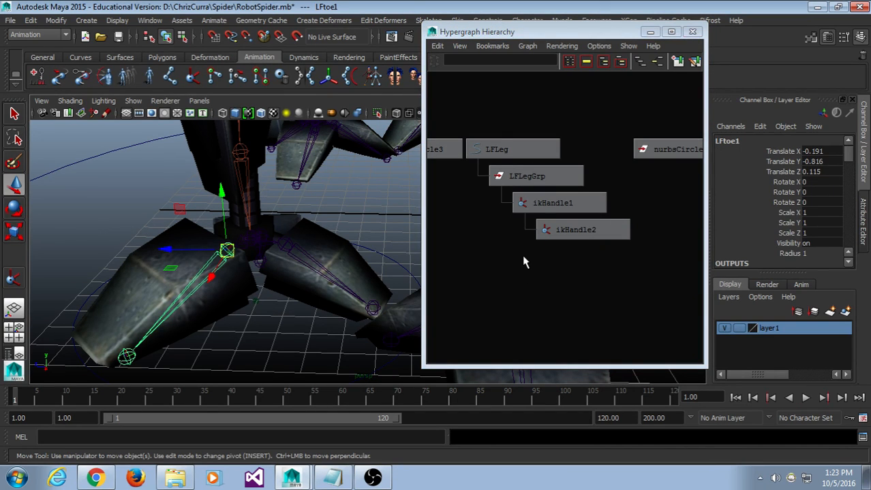
click(248, 163)
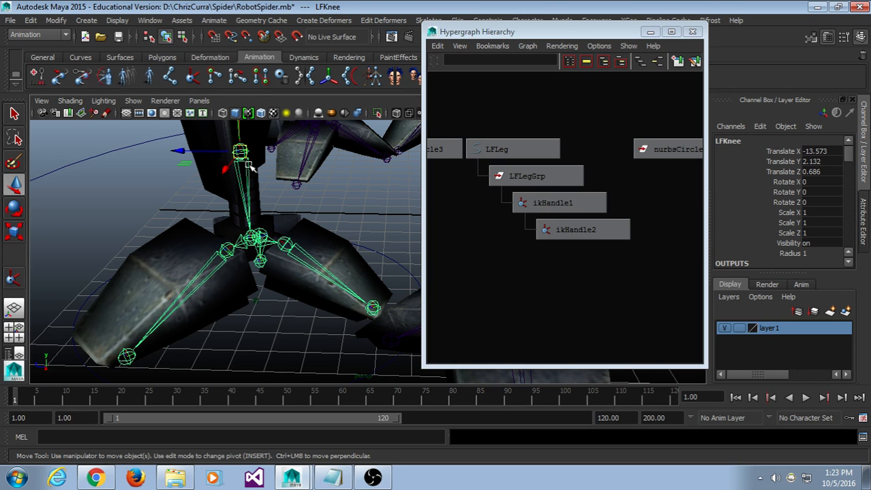
click(250, 237)
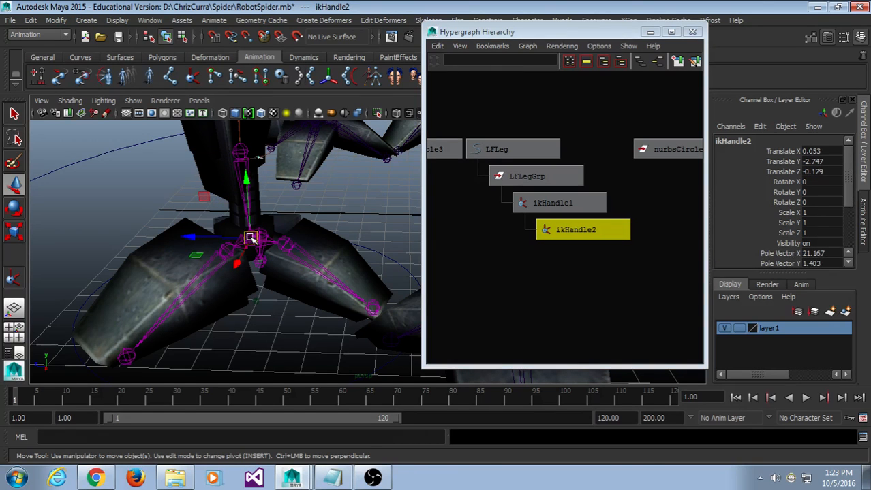
click(330, 205)
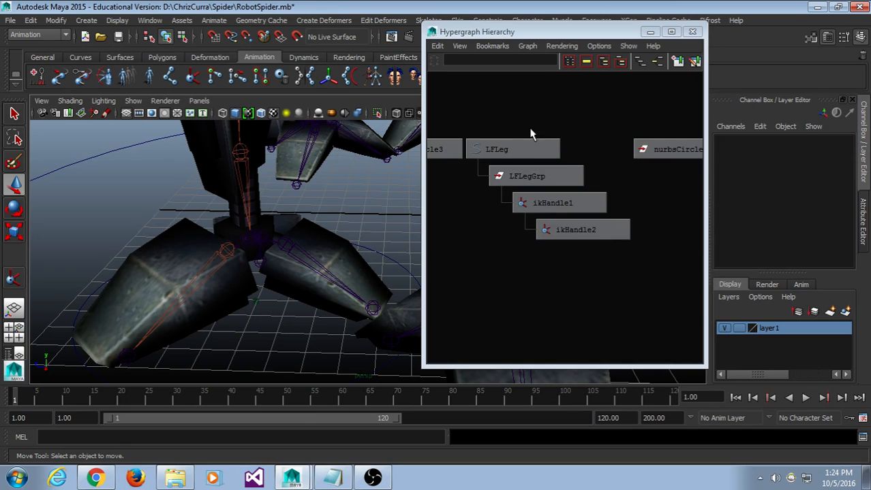
drag(531, 133, 621, 305)
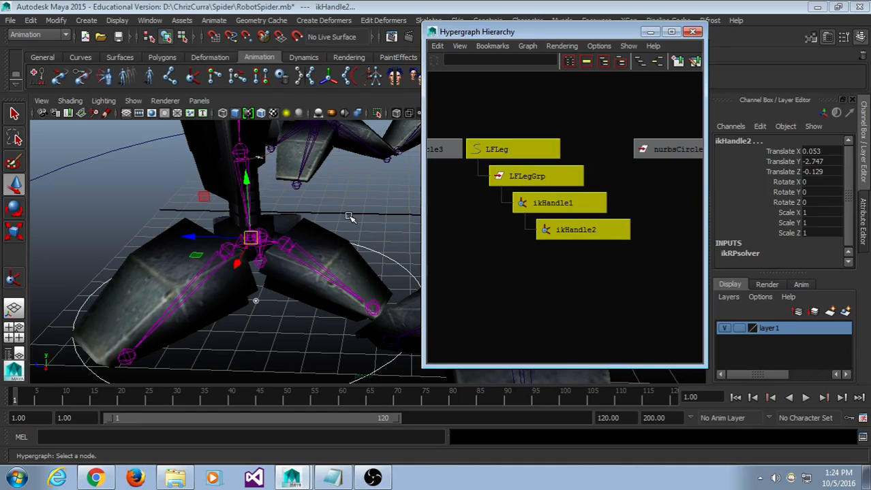
key(f)
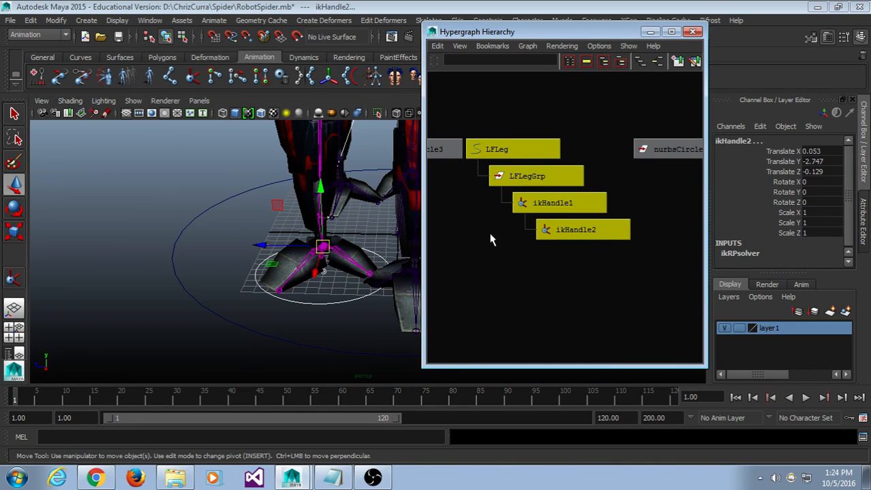
key(f)
click(317, 311)
scroll(317, 311, up, 3)
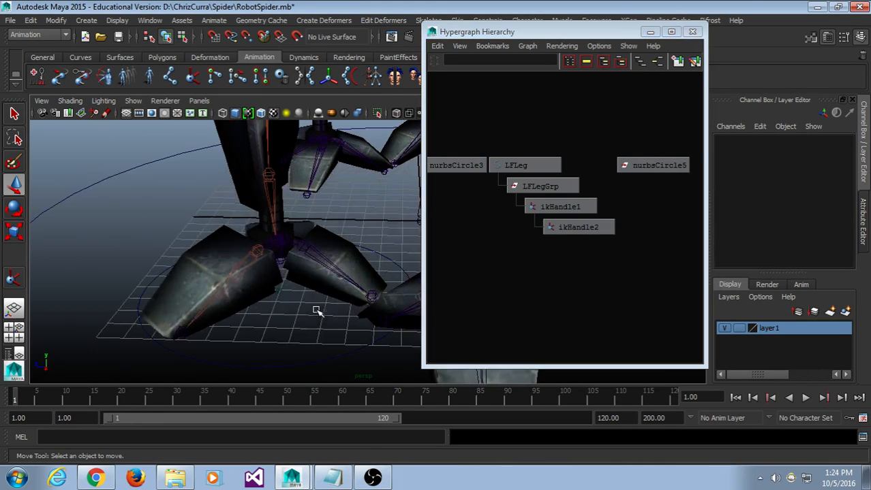
scroll(268, 283, up, 2)
Select the LFtoe1 joint on the left front foot and locate its node in the Hypergraph hierarchy.
click(233, 283)
alt+drag(234, 283, 238, 208)
click(305, 282)
click(233, 192)
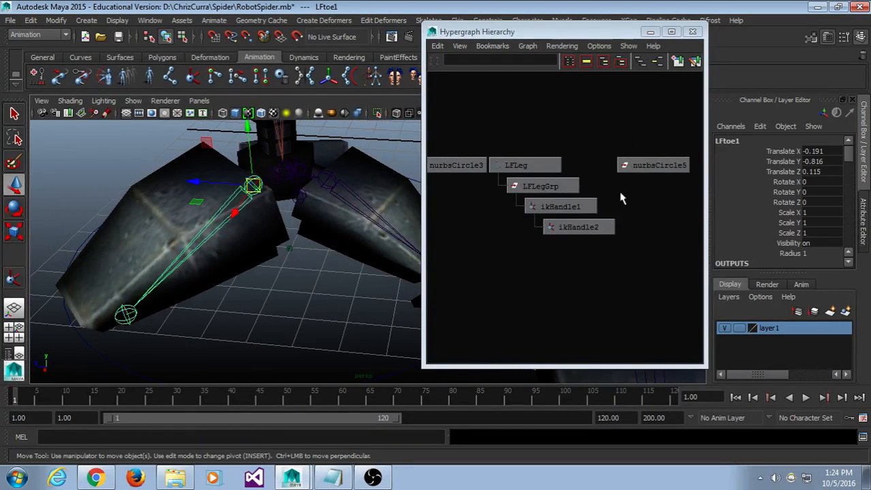
drag(563, 38, 574, 45)
click(576, 64)
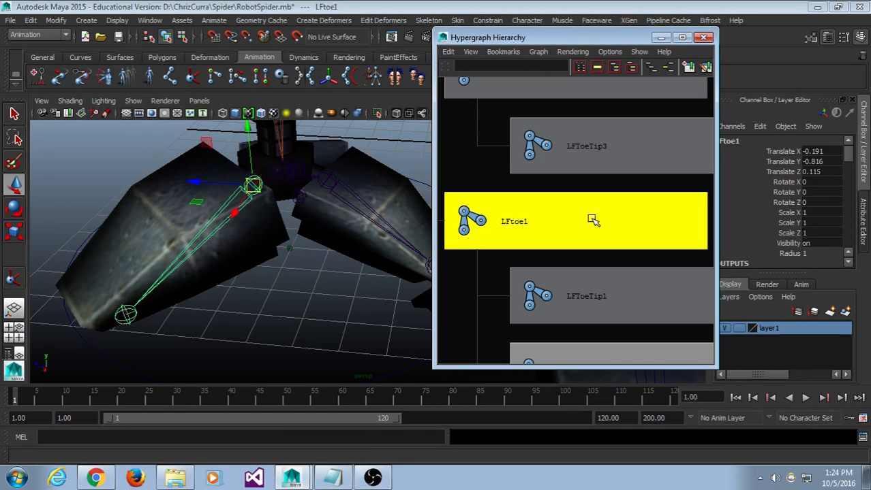
Delete effector9 and ikHandle9 from under the LFtoe1 joint.
scroll(587, 279, down, 4)
alt+middle_drag(588, 287, 682, 243)
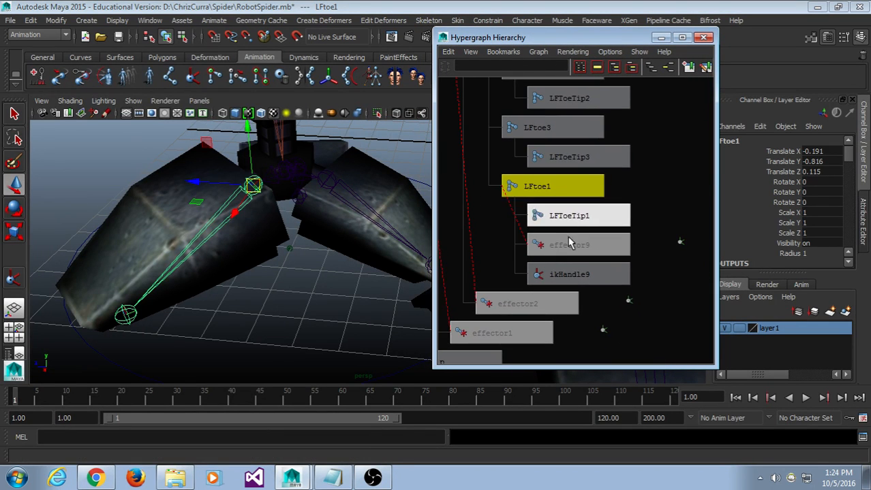
alt+middle_drag(668, 188, 617, 239)
scroll(658, 254, down, 1)
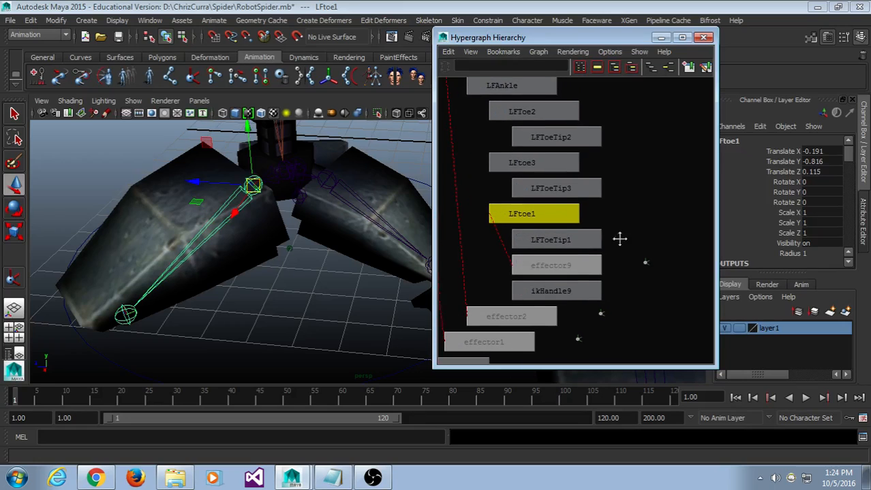
click(592, 263)
shift+click(592, 289)
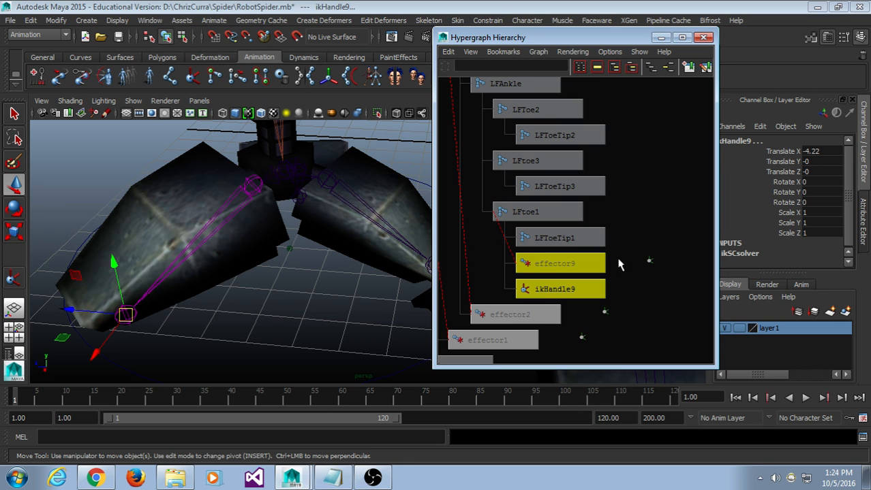
key(Delete)
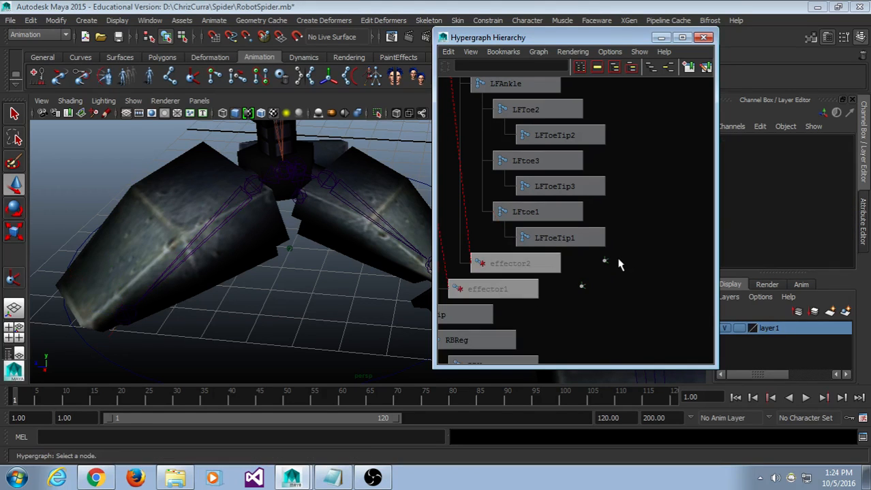
Create an IK handle from the LFtoe1 joint to its toe-tip joint LFToeTip1.
alt+drag(321, 230, 271, 214)
scroll(571, 244, down, 2)
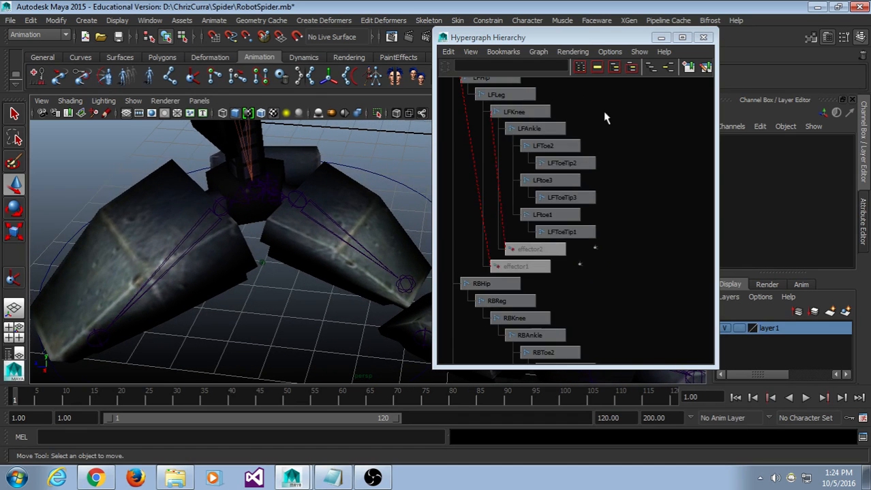
alt+middle_drag(606, 118, 556, 278)
alt+middle_drag(629, 103, 575, 268)
alt+middle_drag(612, 309, 577, 248)
scroll(538, 257, up, 2)
alt+drag(282, 311, 265, 208)
key(y)
click(238, 178)
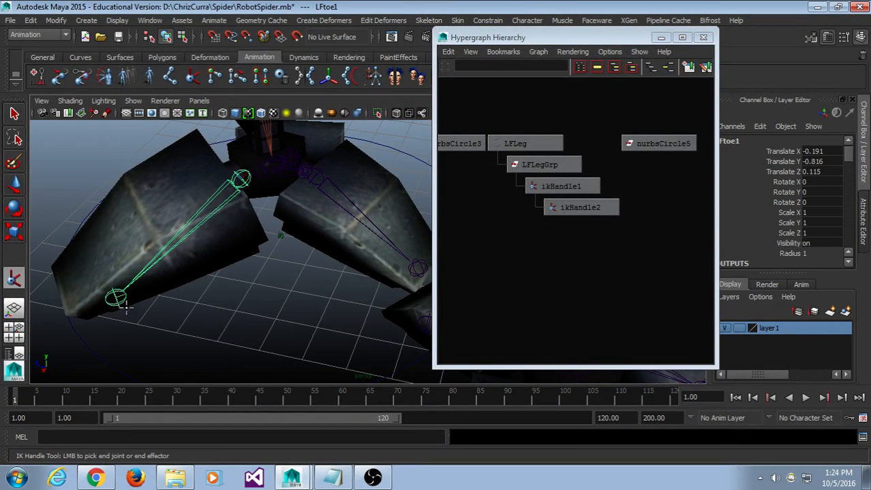
click(115, 299)
click(210, 277)
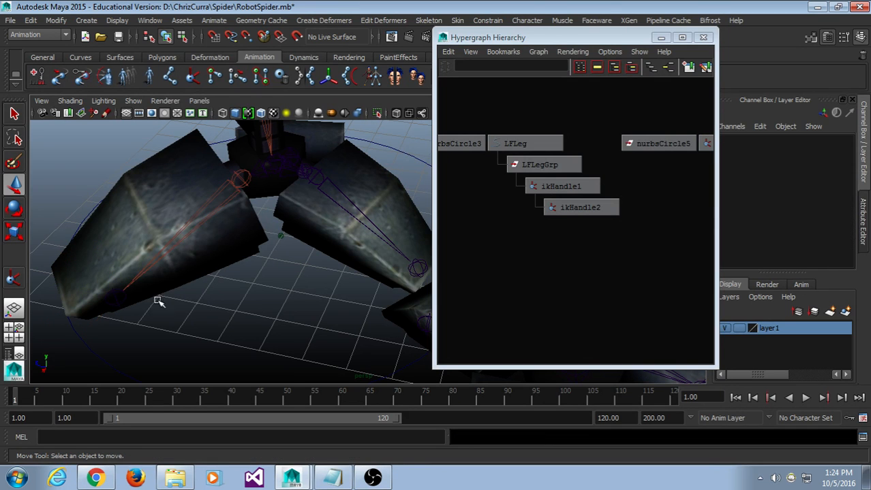
Parent the new toe-tip IK handle under the LFtoe1 joint.
drag(148, 275, 116, 310)
click(241, 178)
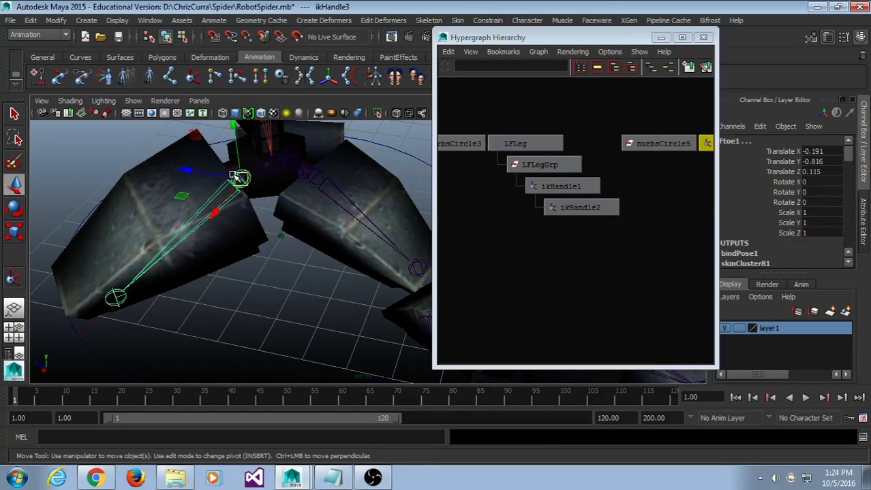
key(p)
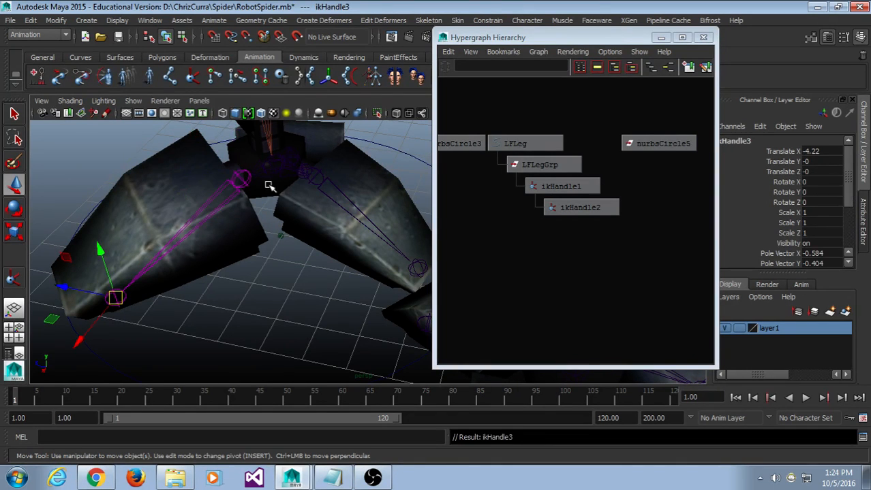
Rotate the LFtoe1 joint freely to test the toe, and undo the rotation.
click(232, 172)
click(241, 179)
key(e)
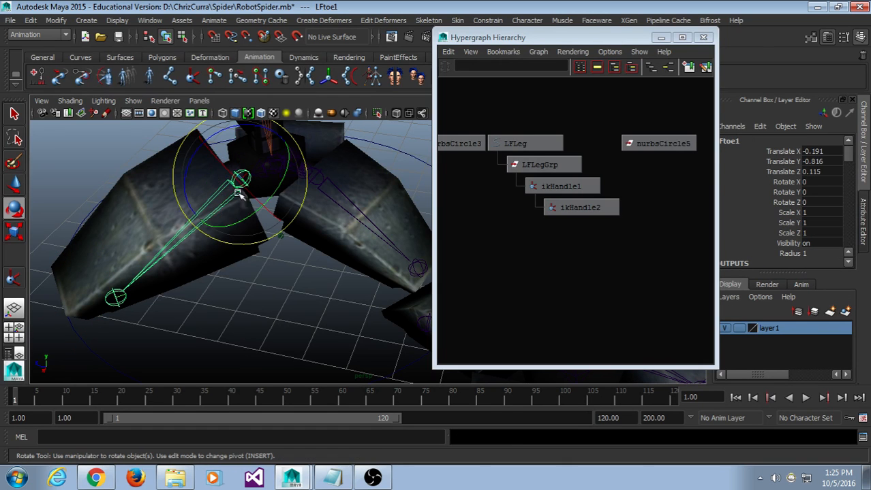
mouse_move(235, 184)
mouse_down()
mouse_move(247, 146)
mouse_move(235, 188)
mouse_up()
key(ctrl+z)
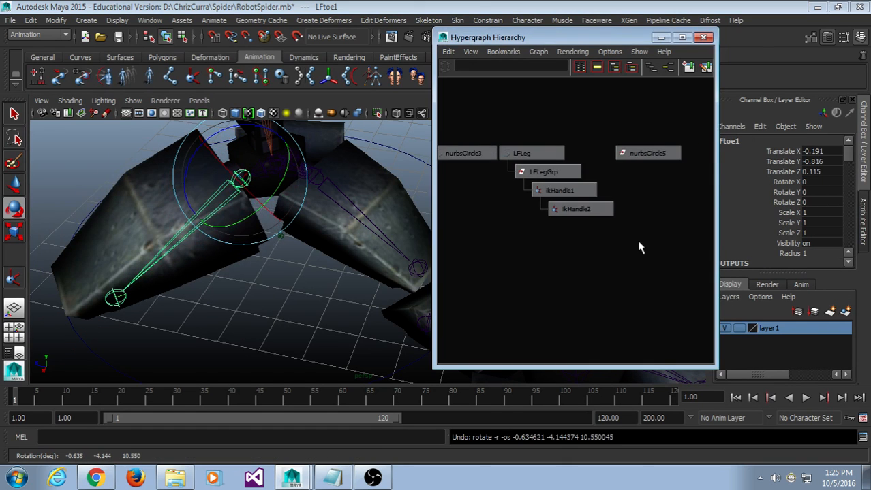
scroll(639, 249, down, 1)
scroll(640, 259, up, 1)
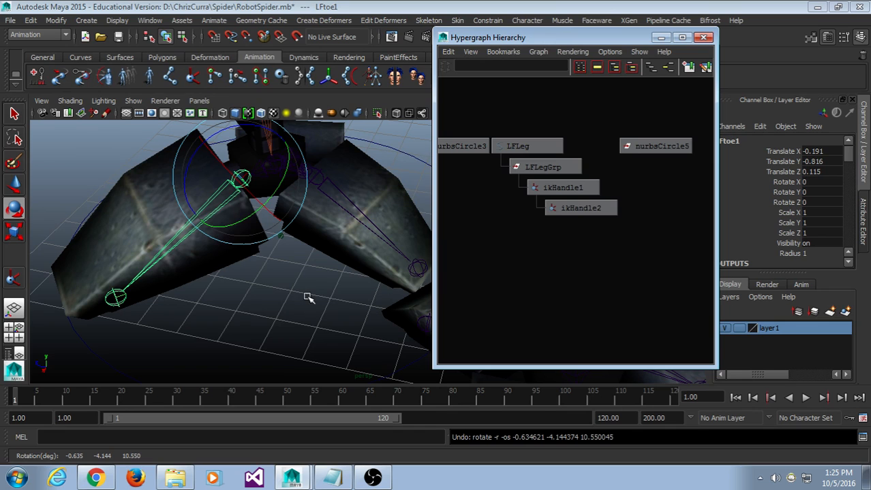
Create an IK handle from the LFToe2 joint to its toe-tip joint LFToeTip2.
alt+middle_drag(307, 296, 274, 286)
click(274, 287)
alt+middle_drag(301, 217, 330, 257)
alt+drag(330, 257, 287, 139)
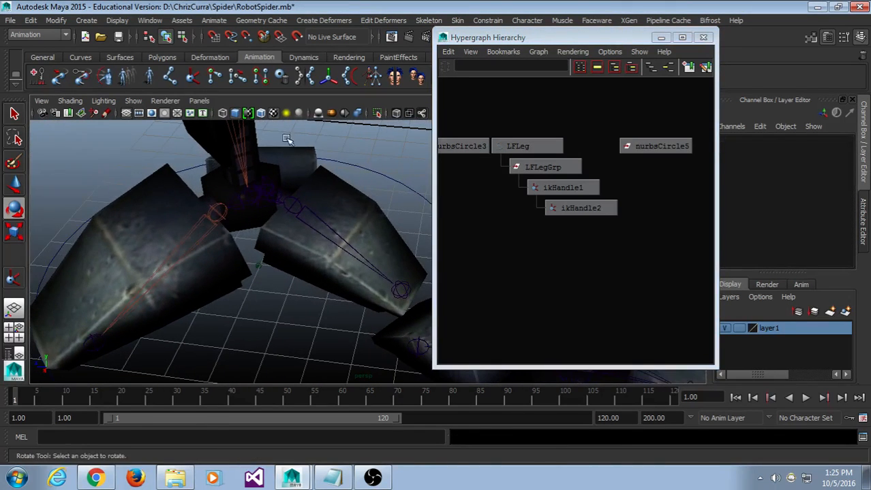
click(191, 79)
click(295, 204)
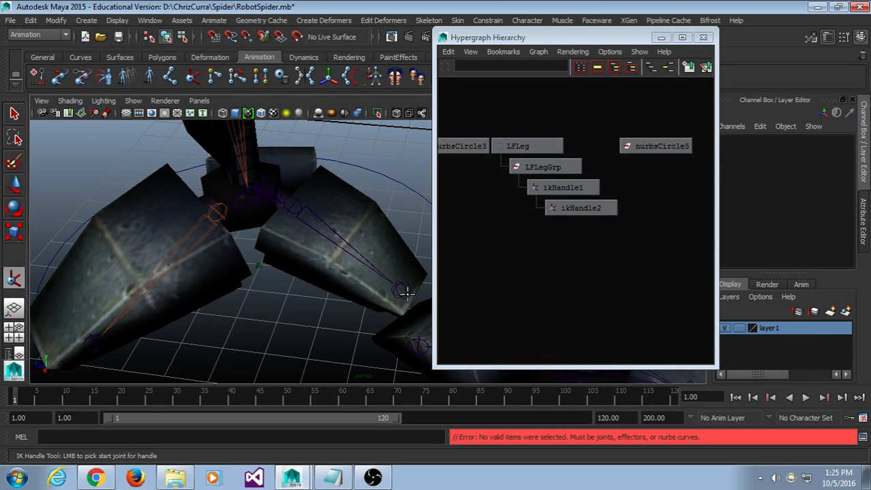
click(292, 203)
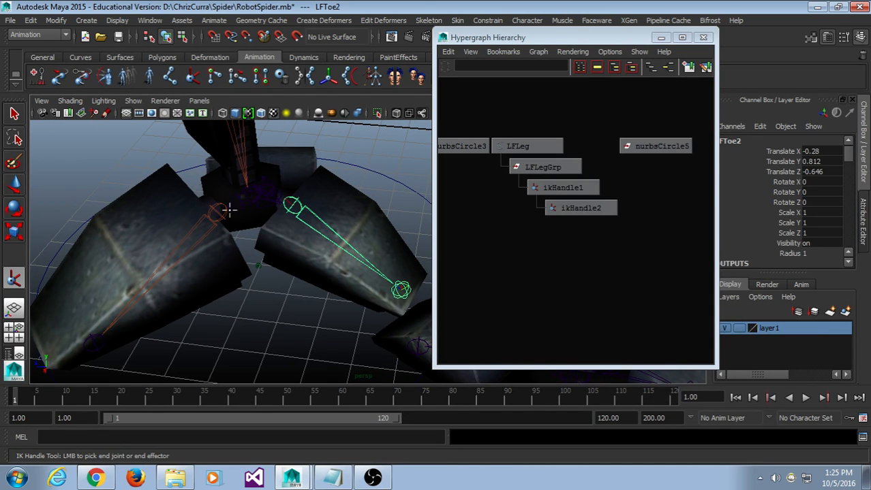
click(403, 289)
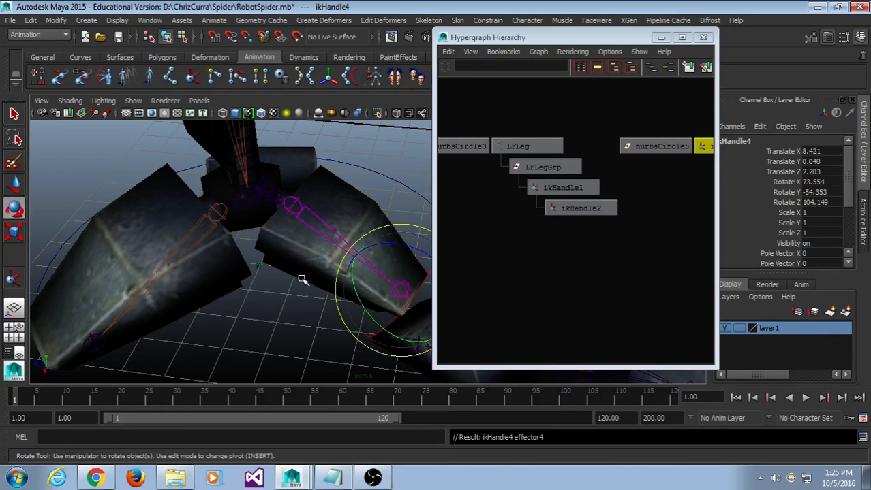
Parent the second toe's new IK handle under the LFToe2 joint and clear the selection.
drag(356, 255, 415, 310)
click(279, 218)
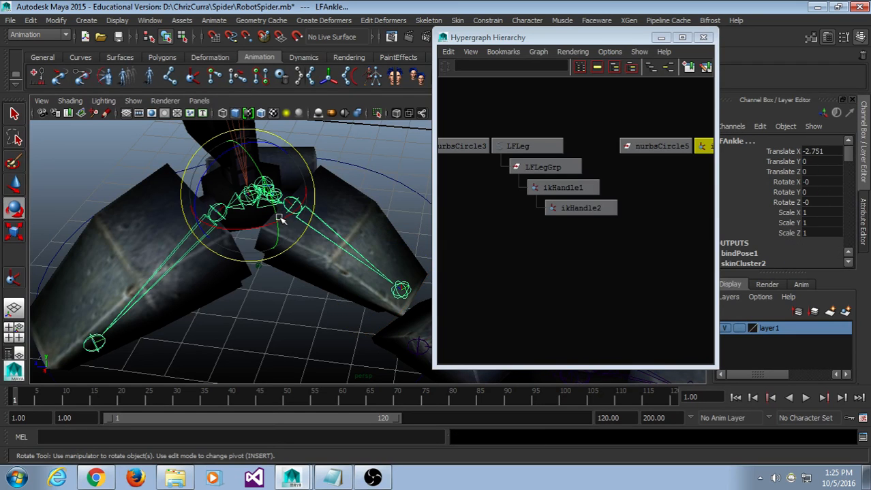
key(ctrl+z)
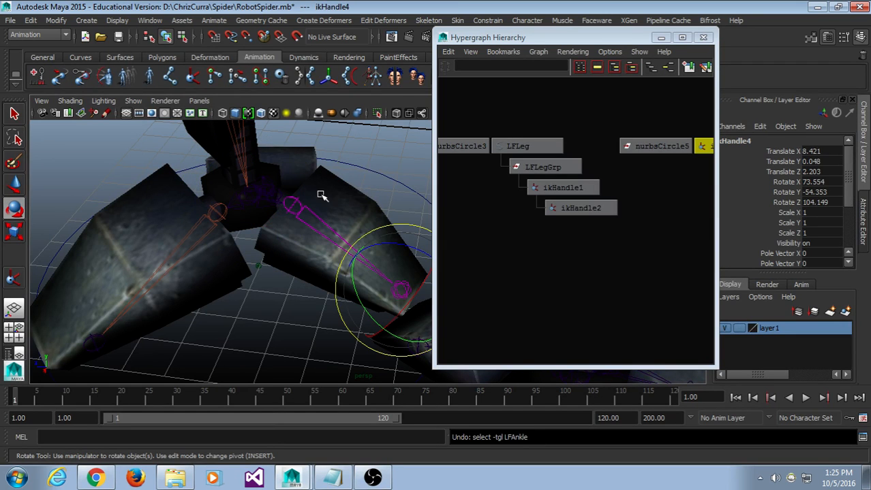
shift+click(285, 219)
shift+click(285, 220)
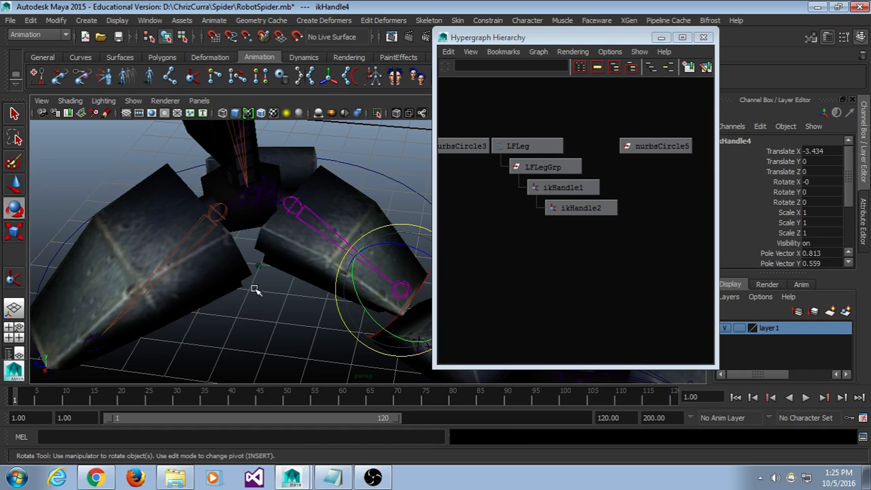
click(327, 197)
Create an IK handle from the LFtoe3 joint to its toe-tip joint LFToeTip3.
alt+drag(330, 178, 259, 204)
scroll(327, 223, down, 3)
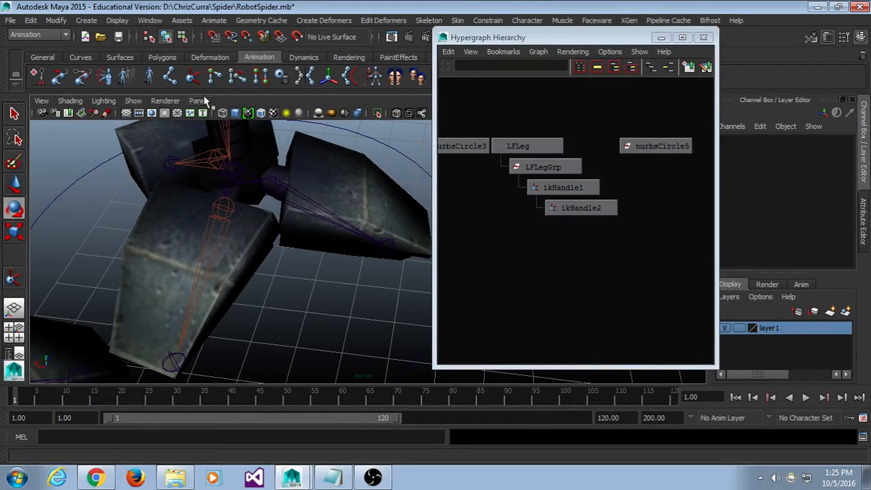
key(y)
click(272, 188)
click(386, 248)
key(e)
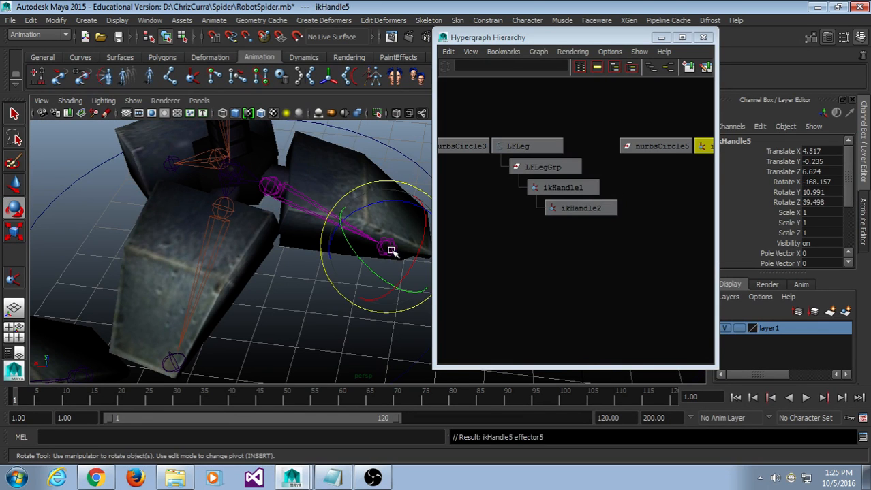
click(344, 334)
click(271, 201)
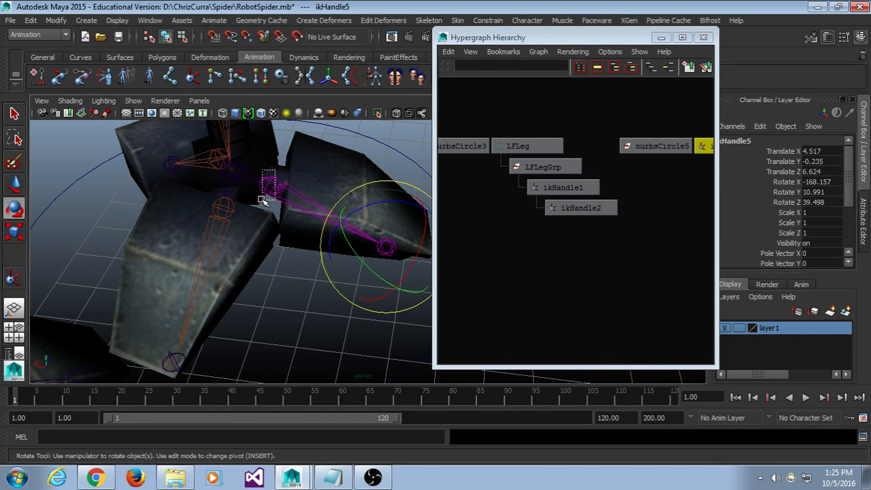
click(262, 199)
key(ctrl+z)
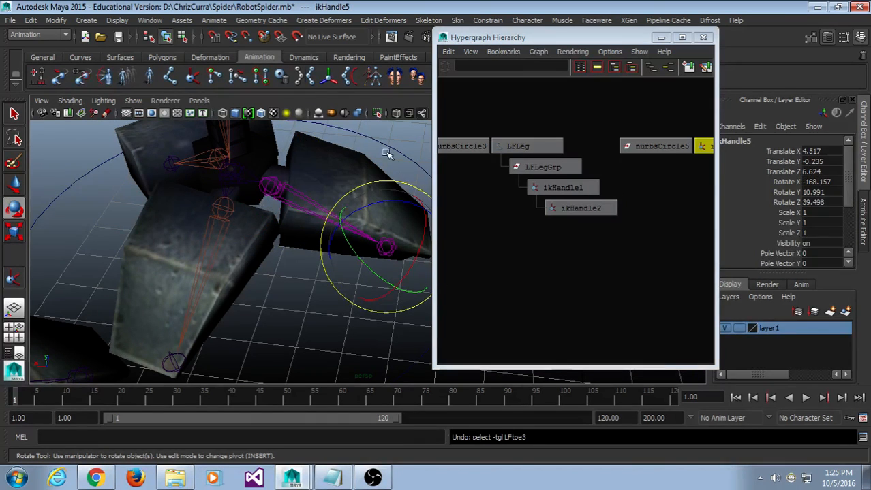
click(381, 142)
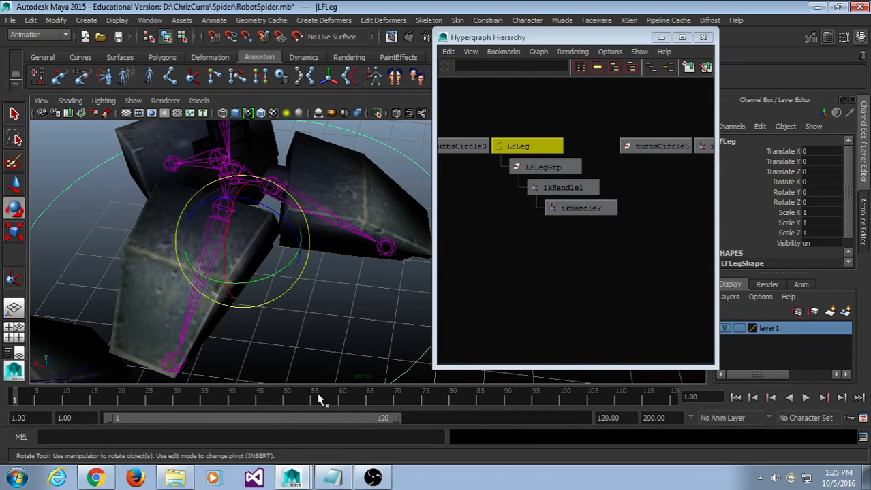
drag(256, 337, 165, 373)
drag(303, 318, 196, 201)
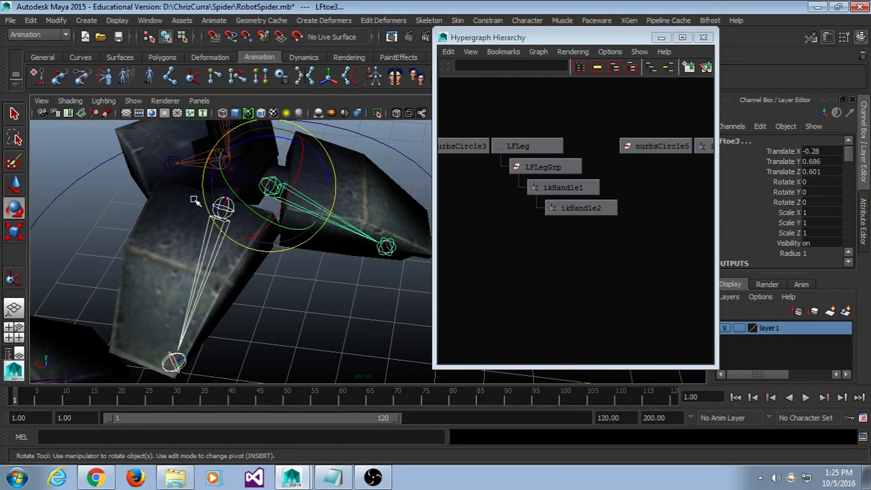
Try to rotate the LFToe2 joint, undo the change and clear the selection.
click(314, 346)
click(209, 205)
mouse_move(220, 232)
mouse_down()
mouse_move(255, 210)
mouse_move(233, 224)
mouse_up()
key(ctrl+z)
click(335, 324)
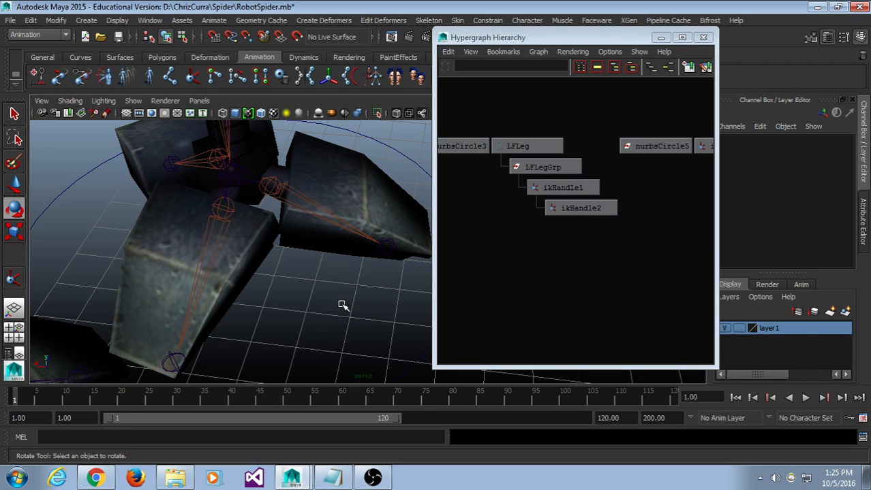
Select the LFtoe3, LFToe2, LFtoe1 and LFAnkle joints in turn to examine the foot's toe chains.
drag(292, 182, 298, 213)
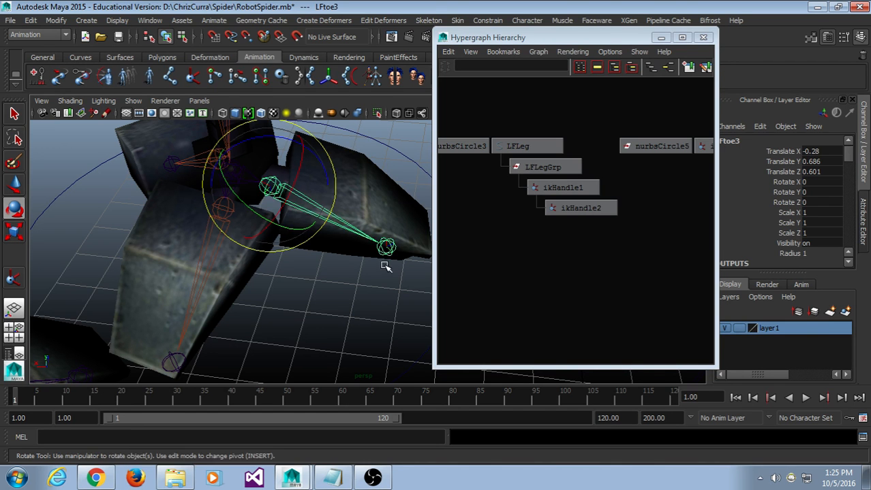
mouse_move(385, 264)
alt+mouse_down()
mouse_move(309, 241)
mouse_move(378, 256)
alt+mouse_up()
click(356, 299)
alt+drag(356, 300, 382, 301)
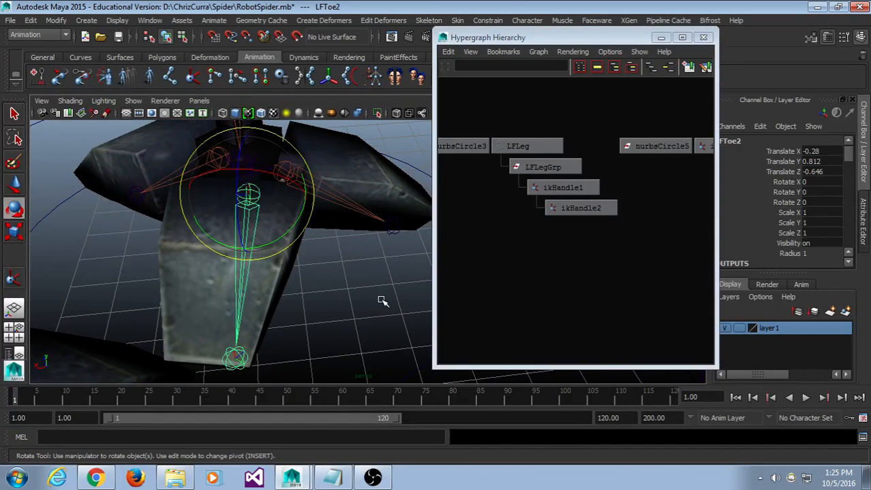
click(324, 361)
click(248, 198)
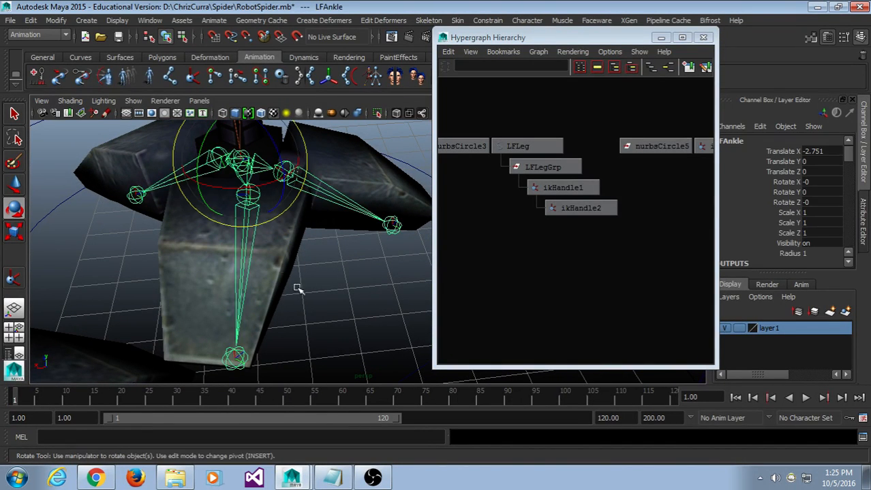
drag(281, 335, 225, 375)
alt+drag(327, 297, 104, 315)
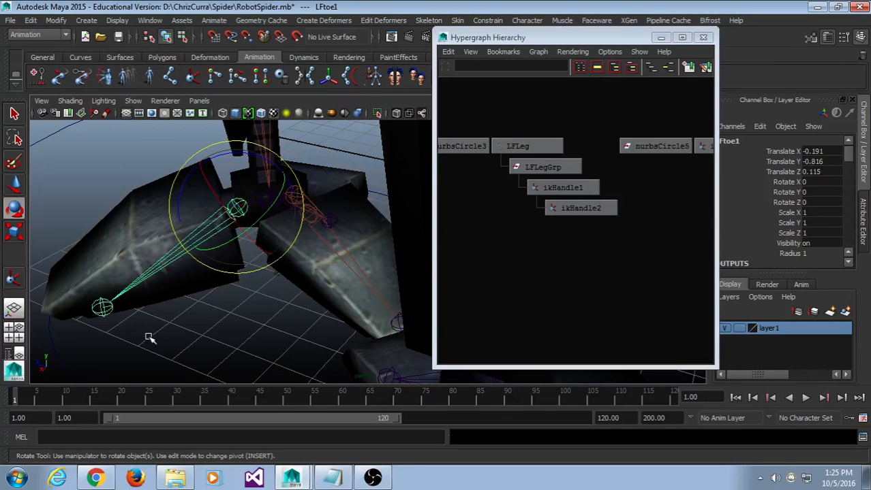
click(75, 285)
key(ctrl+z)
alt+drag(246, 233, 344, 323)
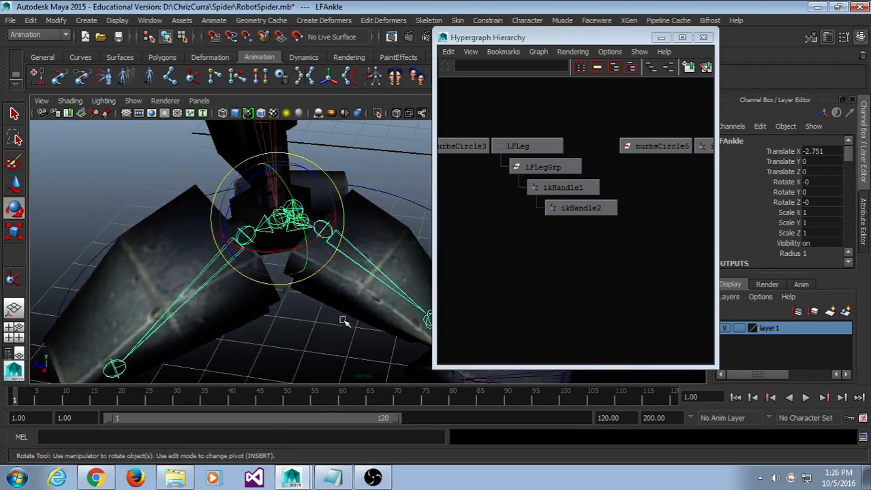
Select the LFtoe1 joint and undo the last deletion.
click(308, 341)
click(243, 237)
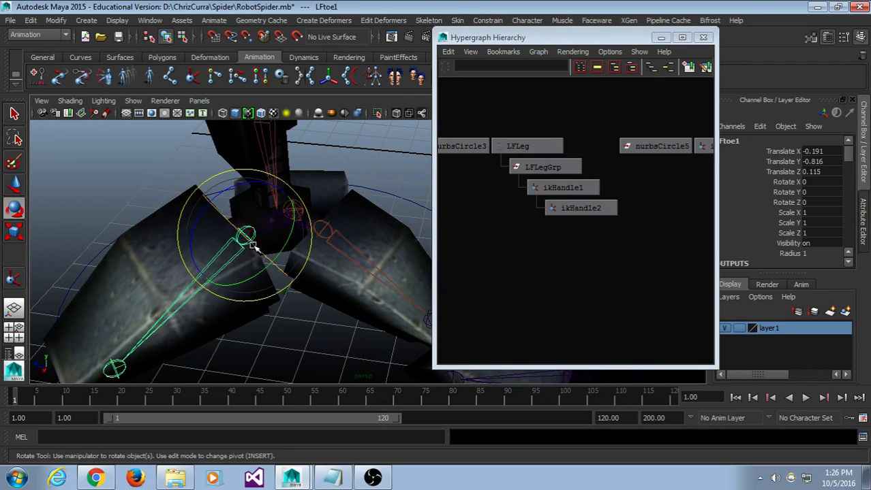
click(343, 243)
key(ctrl+z)
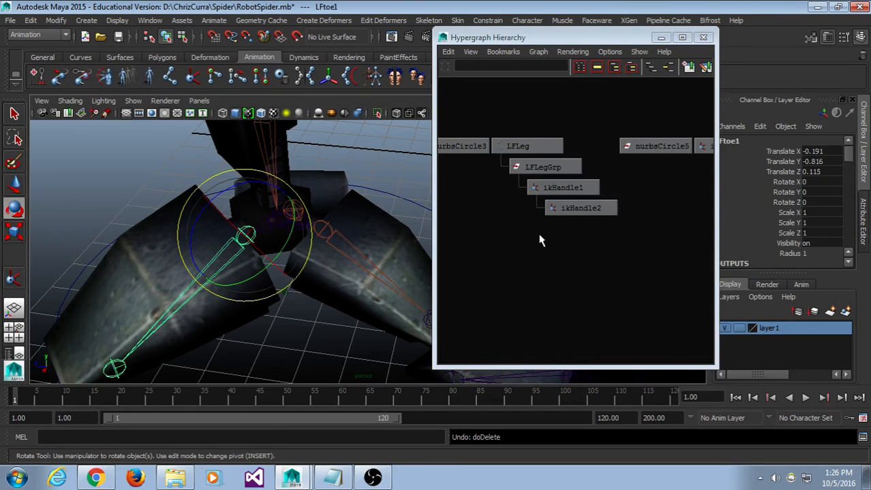
Delete ikHandle3, ikHandle4, effector3, effector4 and effector5 from under the left front toe joints in the hierarchy.
key(f)
scroll(579, 288, down, 10)
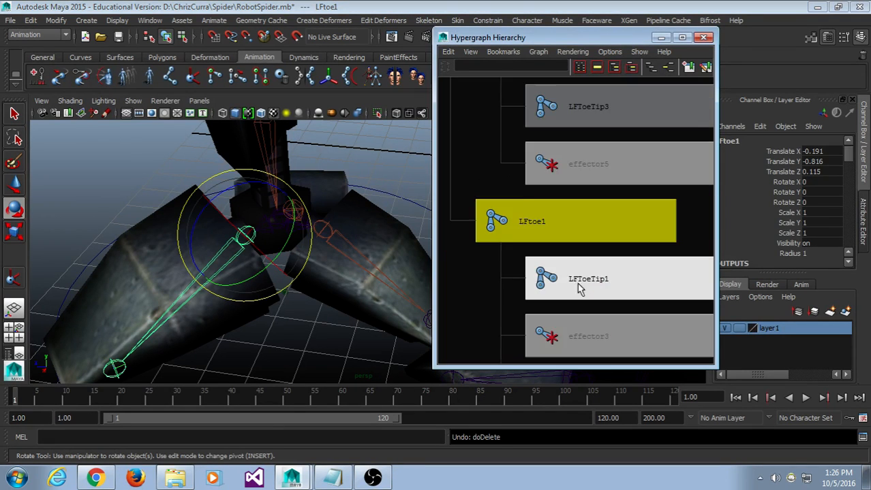
scroll(593, 221, up, 1)
alt+middle_drag(595, 223, 551, 227)
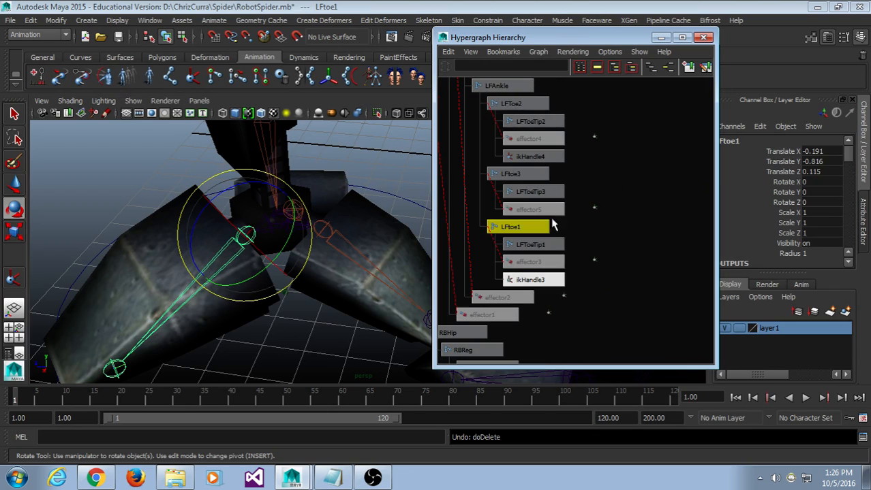
click(533, 139)
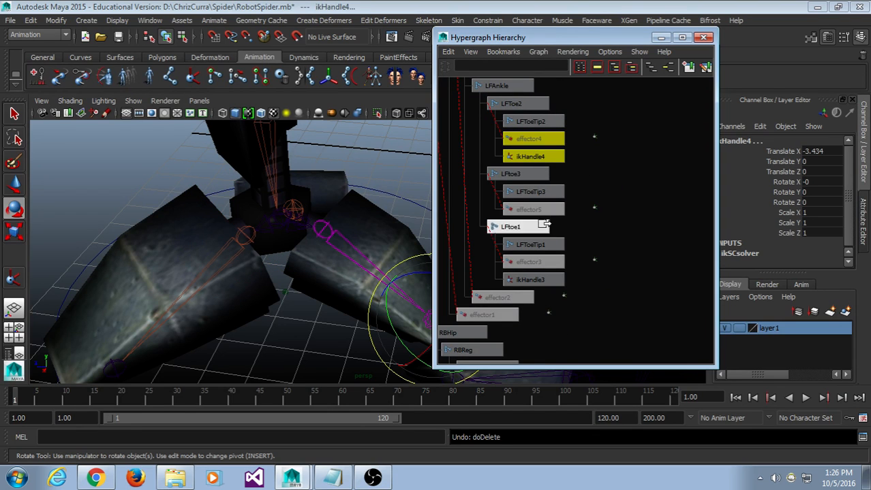
click(549, 212)
shift+click(550, 139)
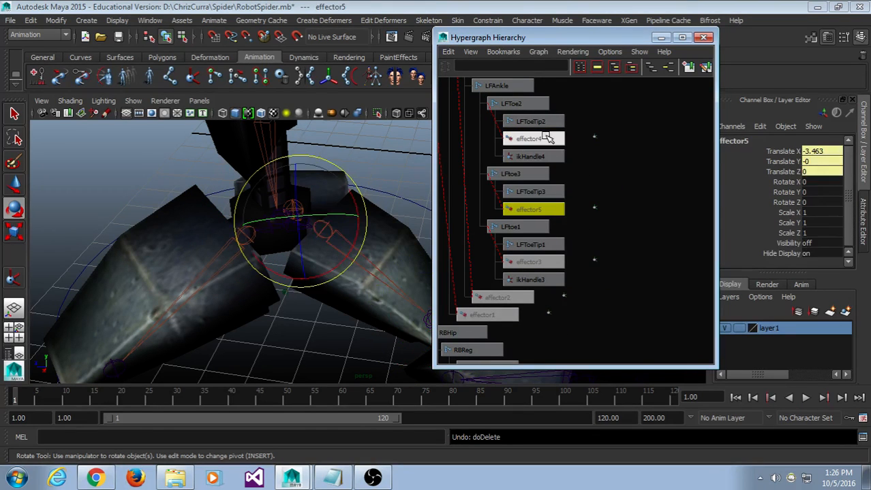
shift+click(551, 158)
shift+click(553, 262)
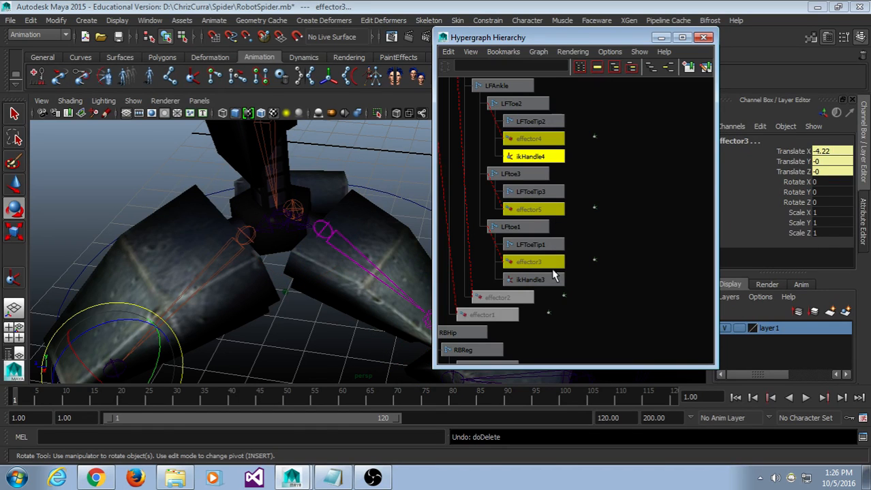
shift+click(551, 279)
key(Delete)
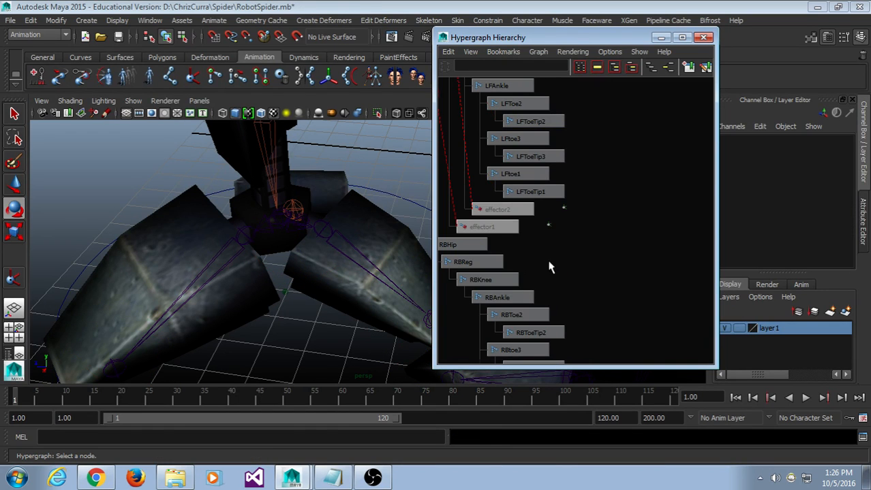
Check the toe joints under LFAnkle in the hierarchy, clear the selection and minimize the Hypergraph Hierarchy window.
alt+middle_drag(550, 267, 604, 332)
scroll(603, 331, up, 1)
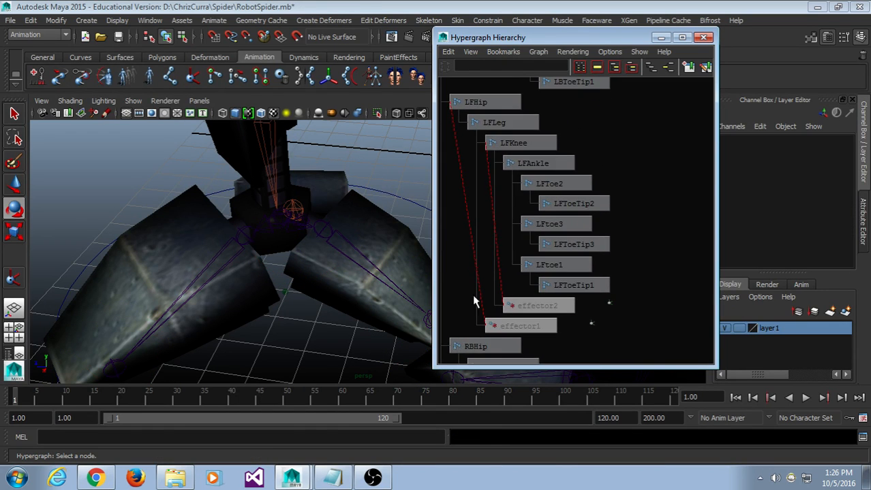
click(300, 227)
alt+drag(300, 228, 308, 252)
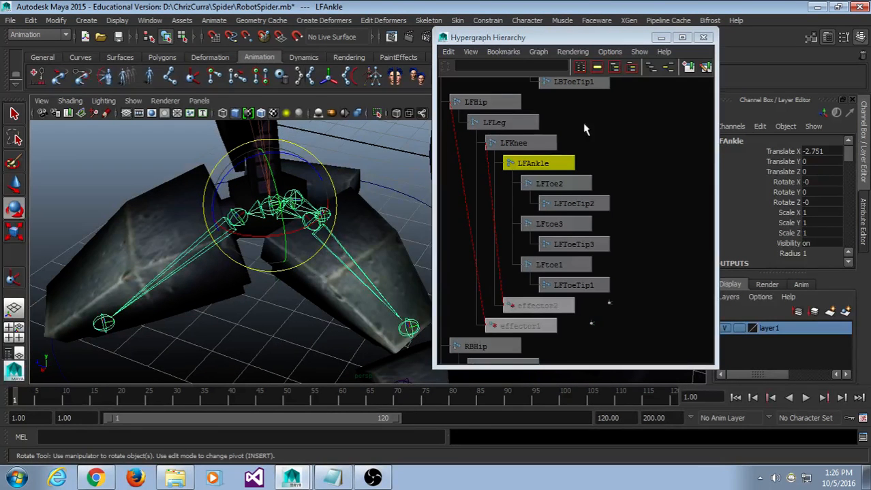
click(638, 156)
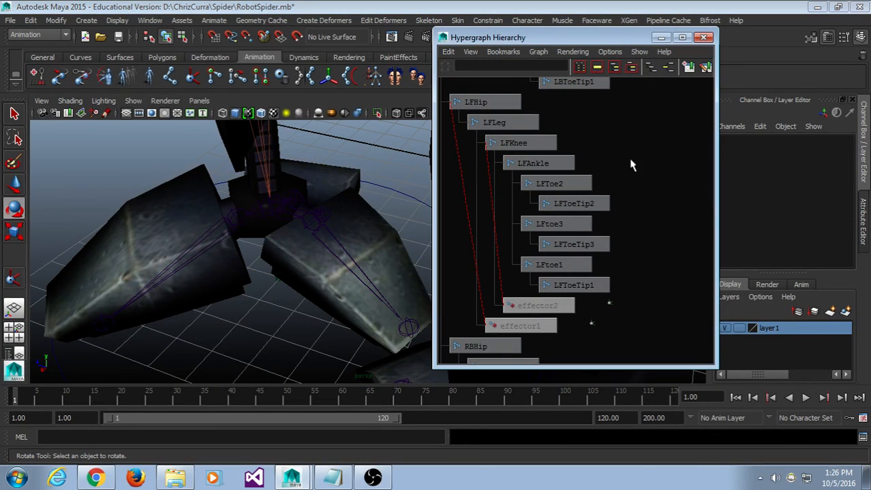
click(660, 37)
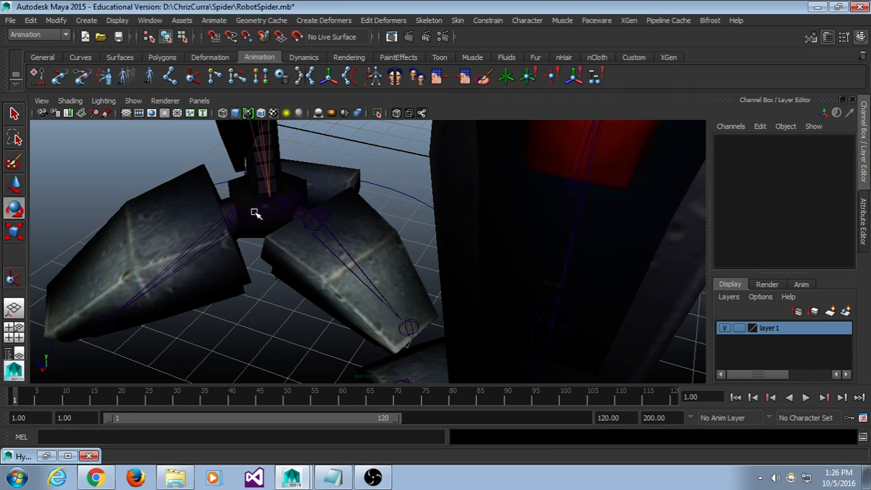
Rotate the LFToe2 joint to test the toe without its IK handle, undo the rotation and clear the selection.
alt+drag(367, 233, 335, 296)
click(299, 301)
alt+drag(440, 223, 414, 225)
click(393, 252)
alt+drag(362, 307, 389, 307)
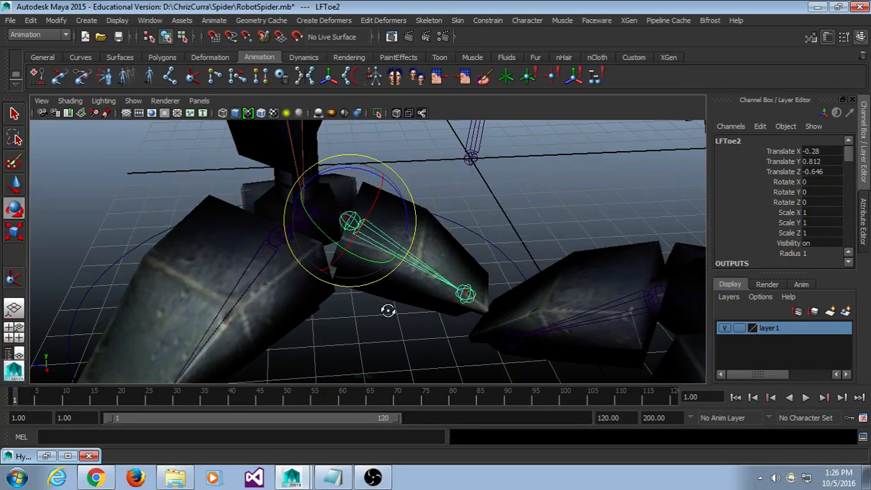
click(473, 214)
alt+drag(472, 214, 478, 218)
click(411, 256)
alt+drag(419, 295, 408, 304)
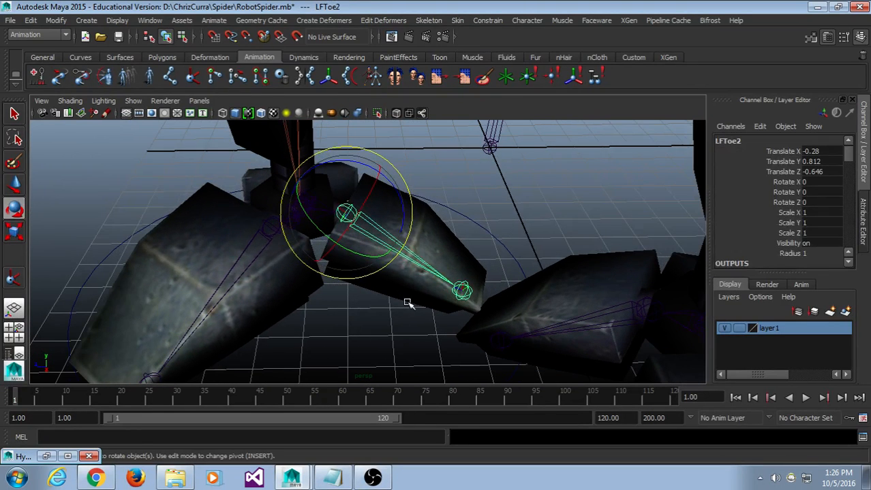
drag(397, 206, 396, 234)
key(ctrl+z)
click(515, 232)
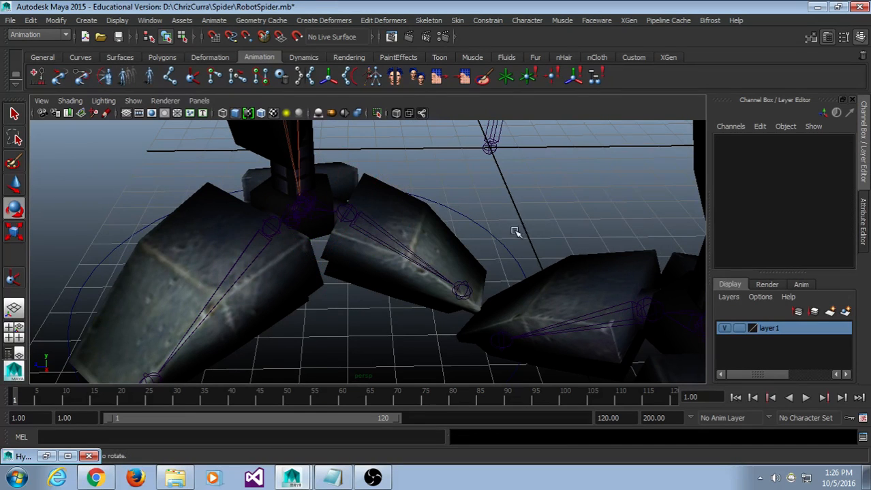
Move the LFLeg control curve to test how the foot follows, undo the move and clear the selection.
scroll(514, 232, down, 2)
alt+drag(378, 266, 369, 249)
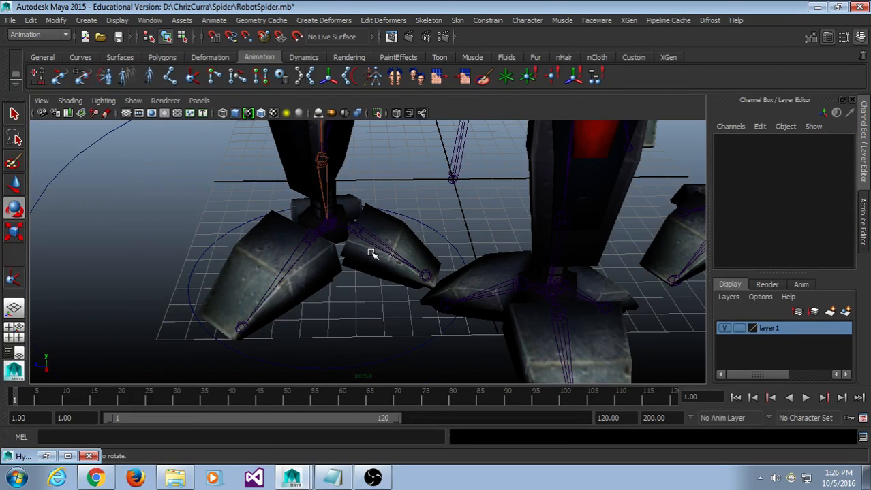
click(364, 368)
key(w)
drag(331, 273, 312, 205)
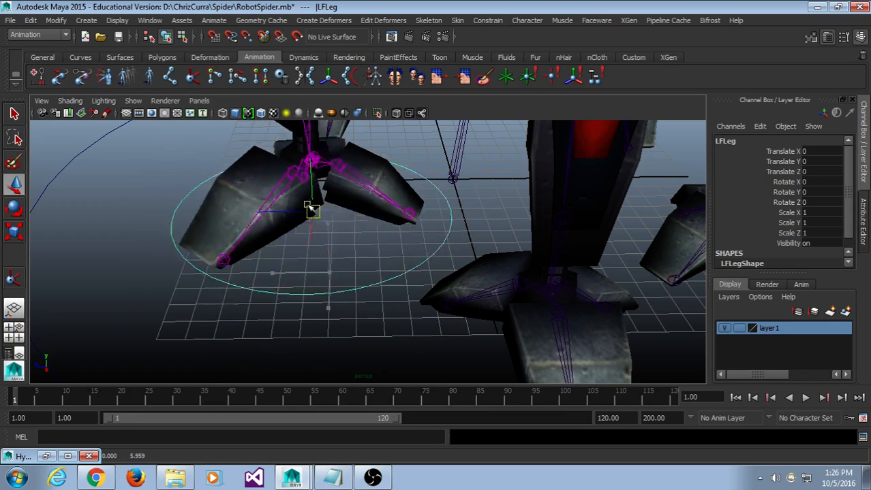
key(ctrl+z)
click(454, 180)
Select the LFToe2 and LFtoe1 joints in turn with the Rotate tool and examine the toes from several angles.
click(447, 214)
click(370, 263)
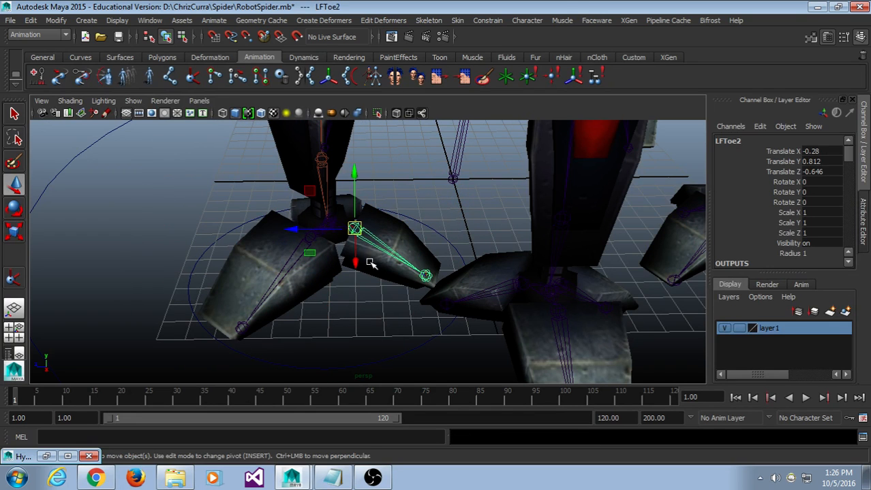
key(e)
click(262, 281)
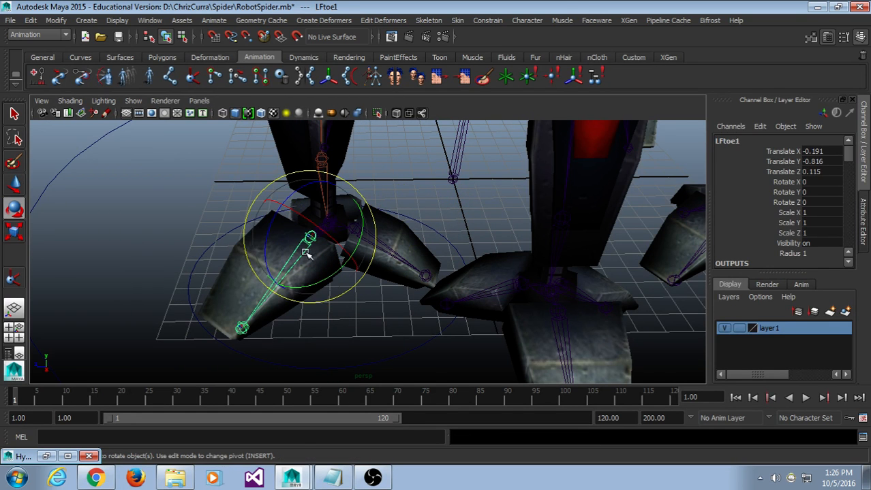
click(387, 162)
alt+drag(387, 163, 417, 258)
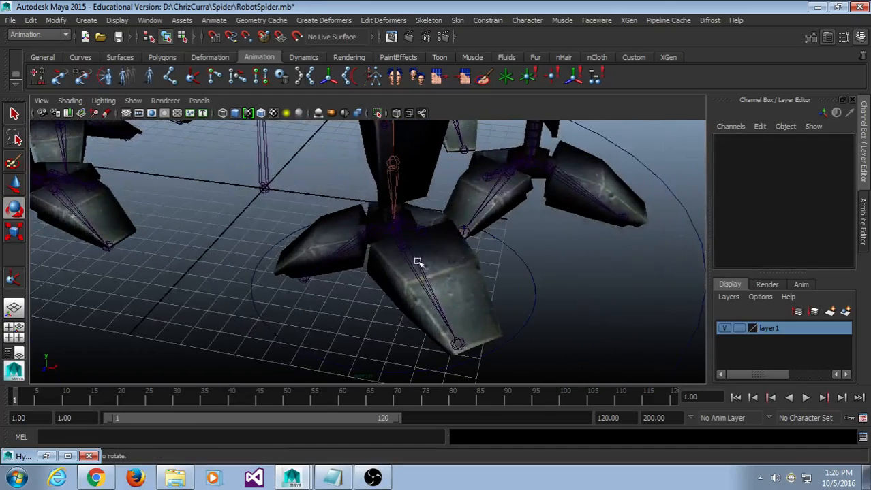
click(346, 250)
alt+drag(345, 249, 349, 268)
click(435, 235)
scroll(443, 239, down, 2)
scroll(354, 283, up, 3)
Select the LFLeg control curve and open the Add Attribute window for it, placed clear of the foot.
click(352, 298)
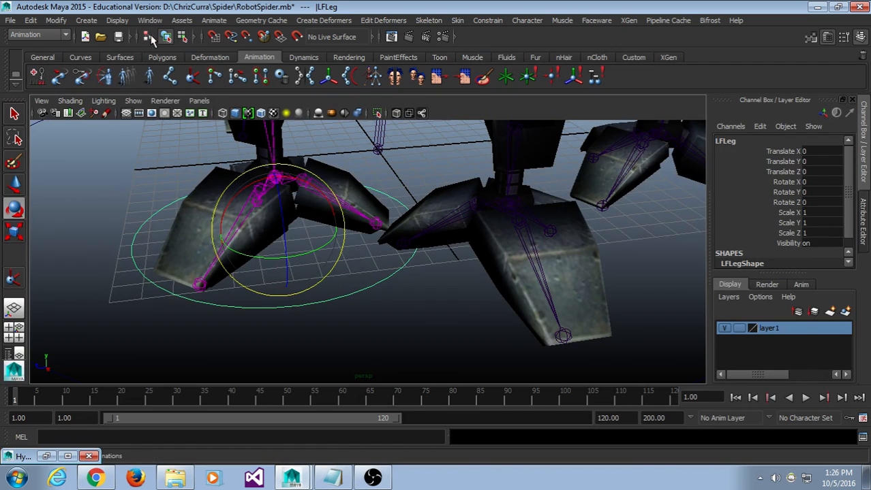
click(86, 20)
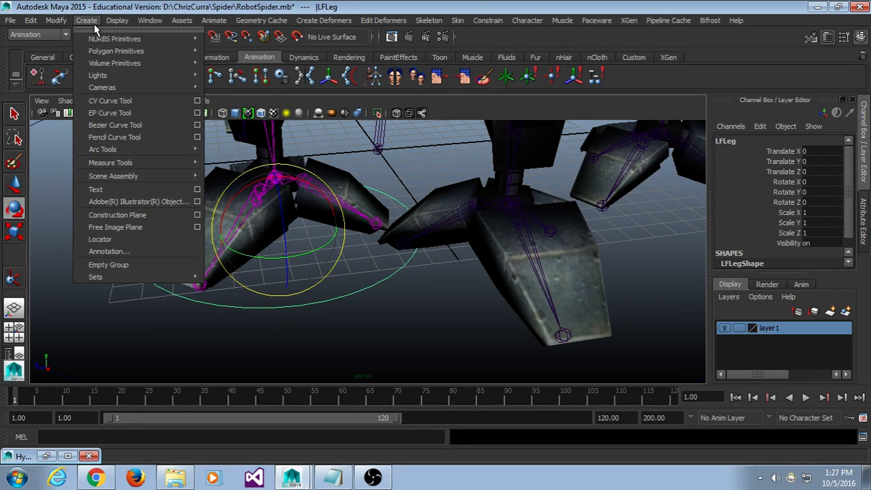
mouse_move(56, 23)
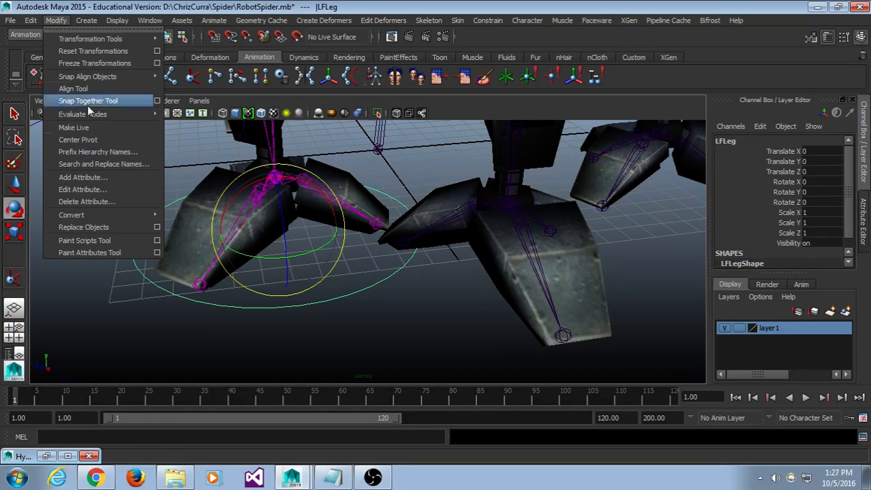
click(109, 178)
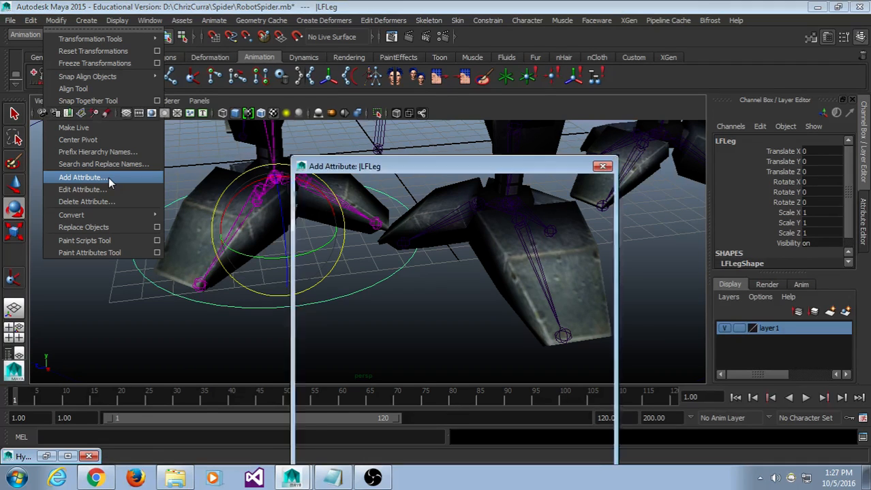
drag(442, 166, 534, 23)
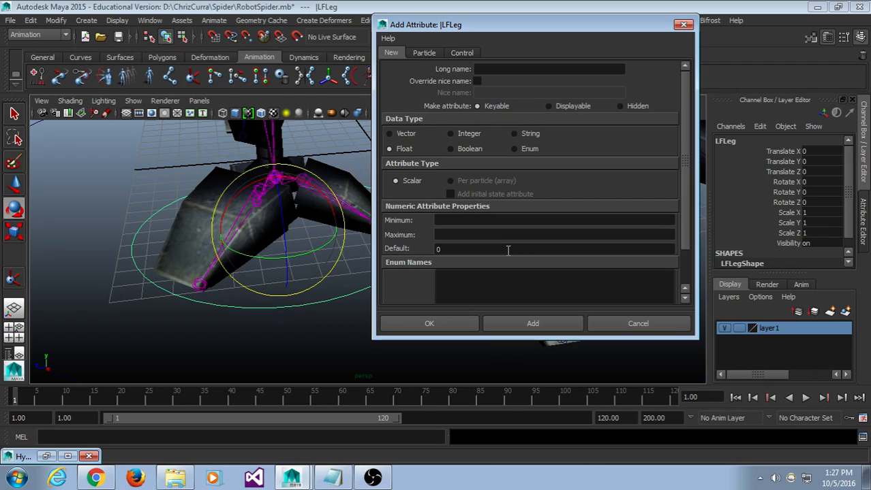
Define a new attribute with long name Claw, minimum -10 and maximum 10.
click(490, 71)
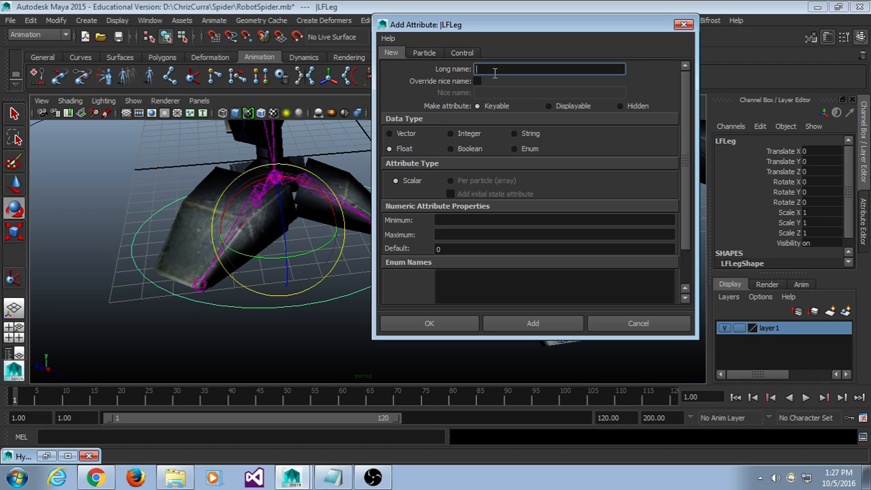
text(Claw)
click(505, 222)
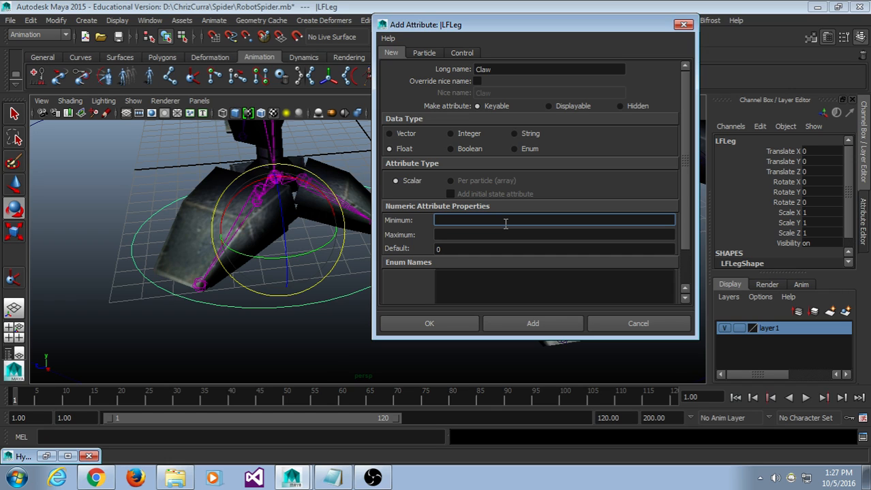
text(-10)
click(514, 231)
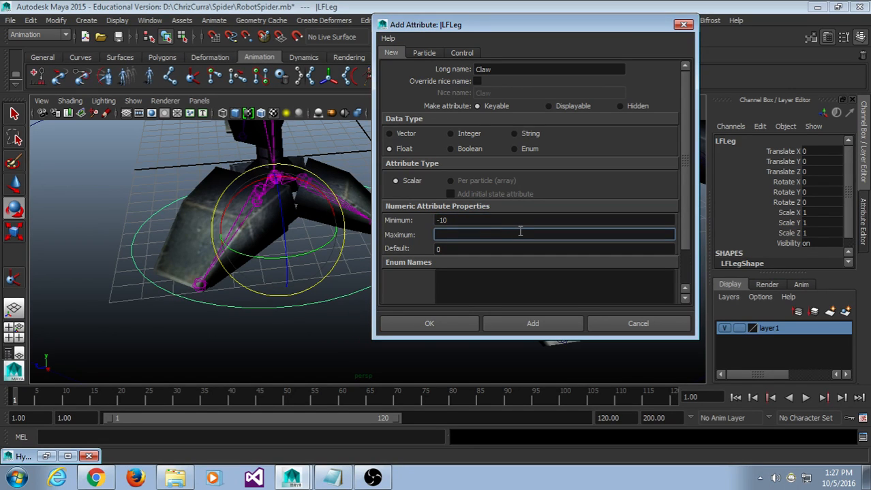
text(10)
click(838, 478)
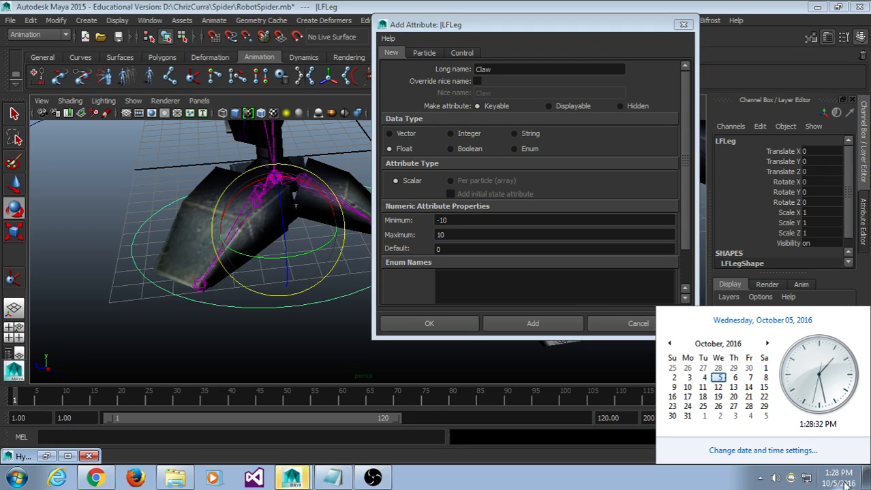
click(733, 397)
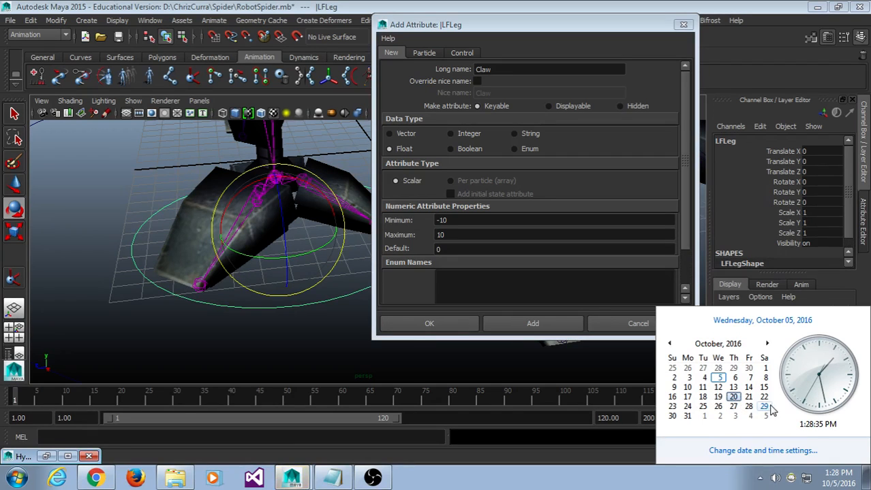
click(763, 398)
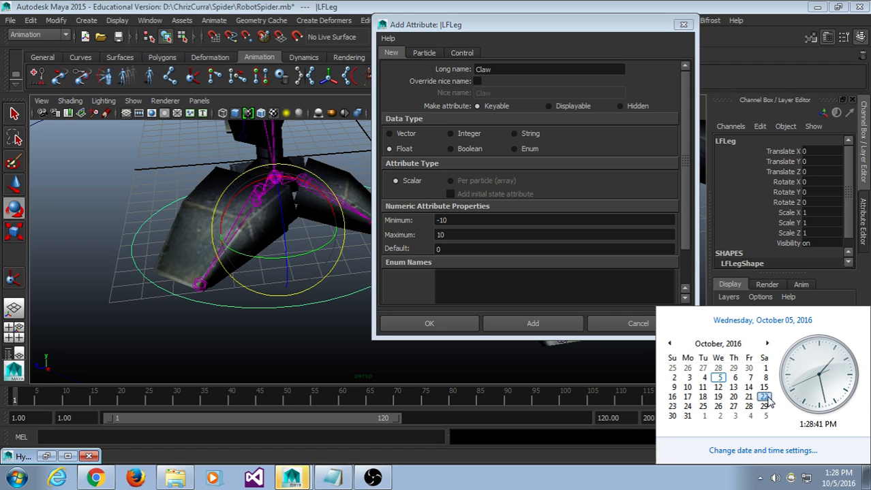
click(612, 33)
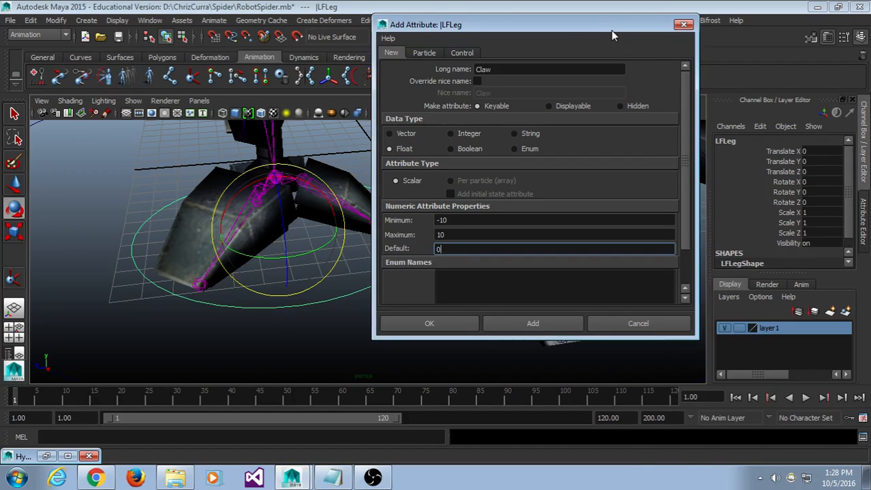
Add the Claw attribute to LFLeg, close the Add Attribute window and reselect the control curve.
click(513, 324)
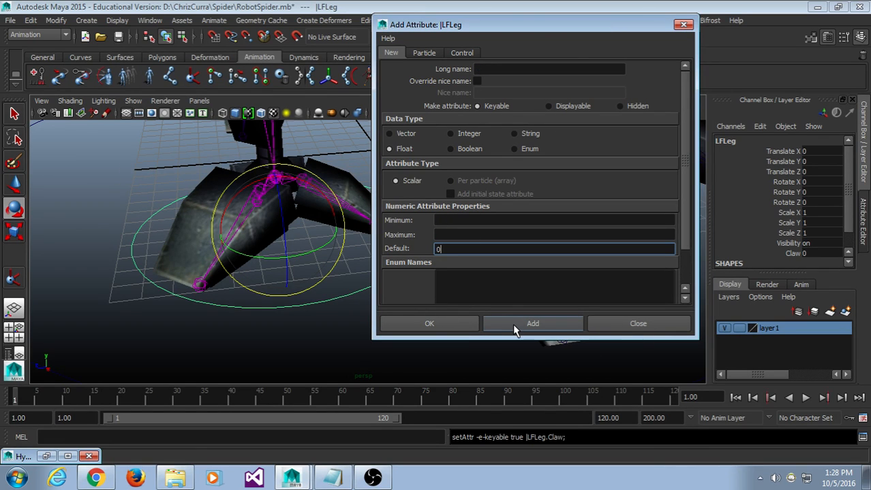
click(638, 326)
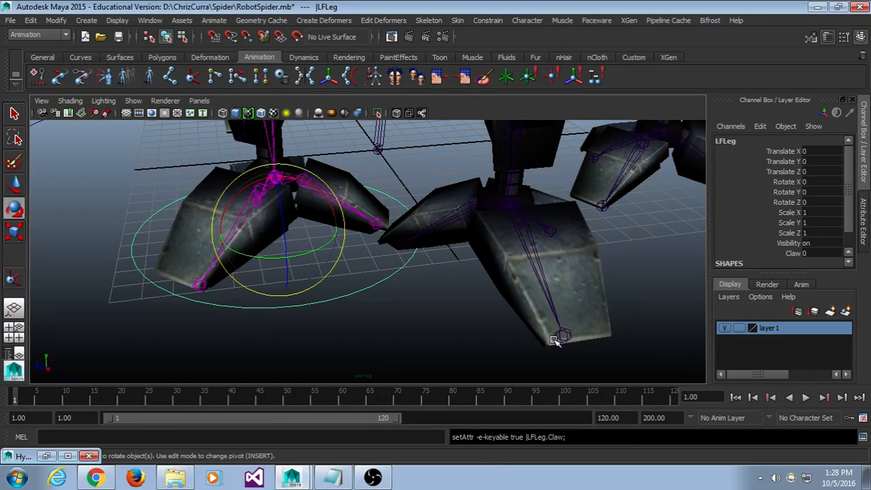
click(383, 304)
alt+drag(378, 301, 357, 268)
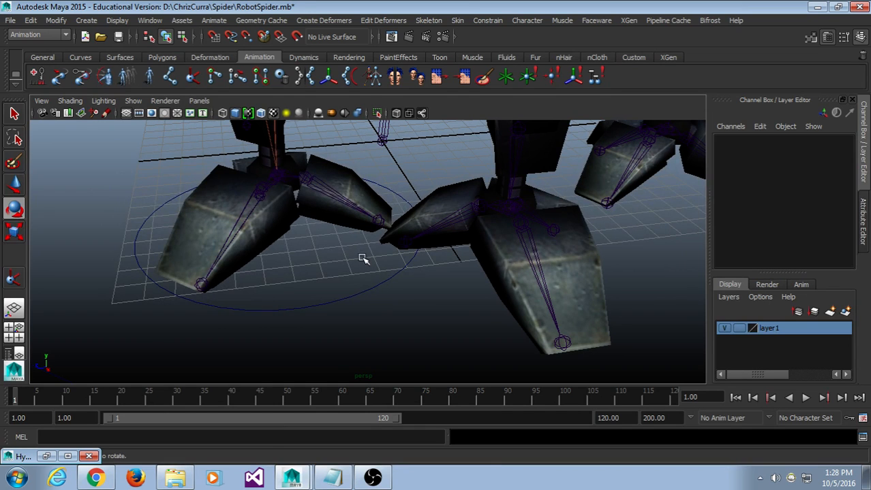
click(373, 292)
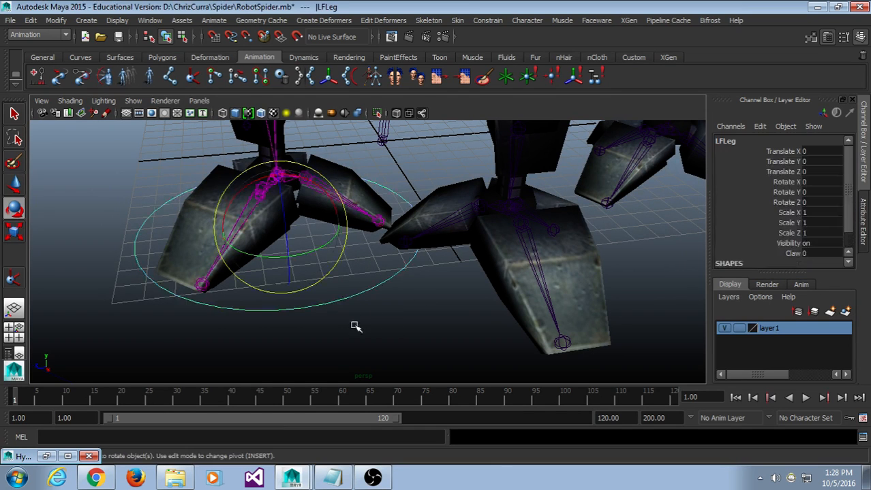
Test the Claw attribute of LFLeg by varying its value interactively, and undo the changes and the stray mesh selection.
click(795, 255)
middle_drag(549, 273, 483, 259)
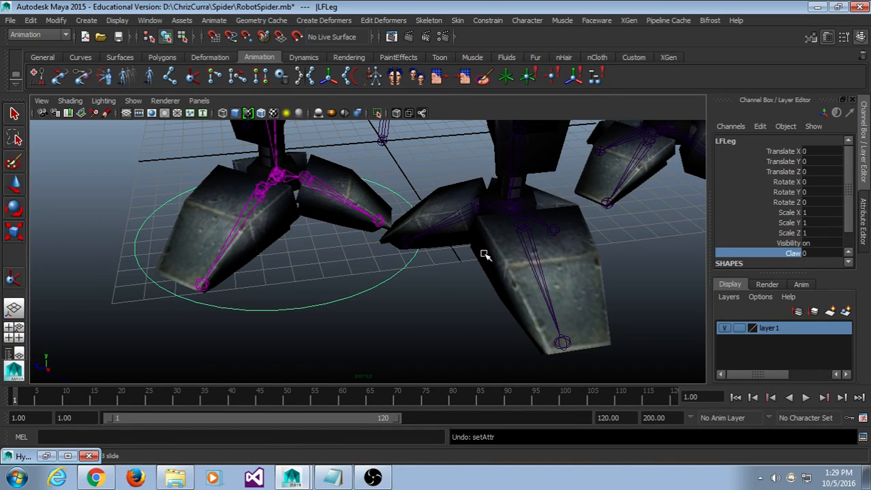
click(379, 287)
click(283, 242)
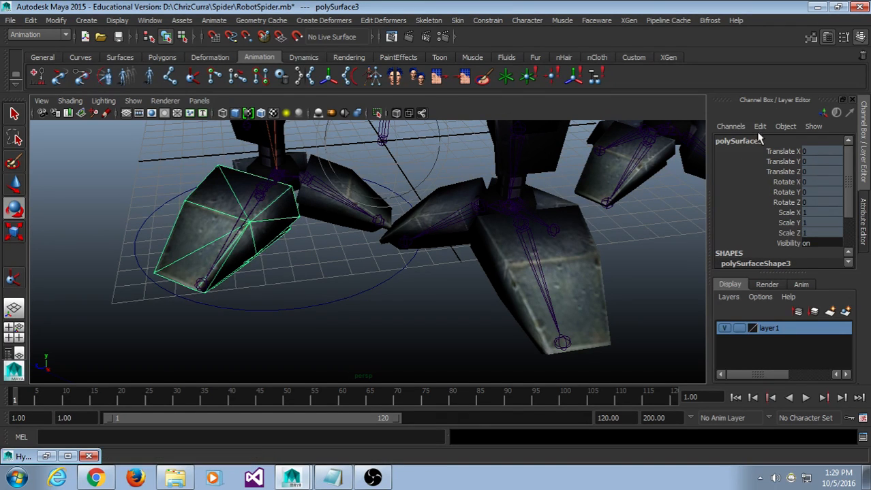
key(ctrl+z)
key(ctrl+z)
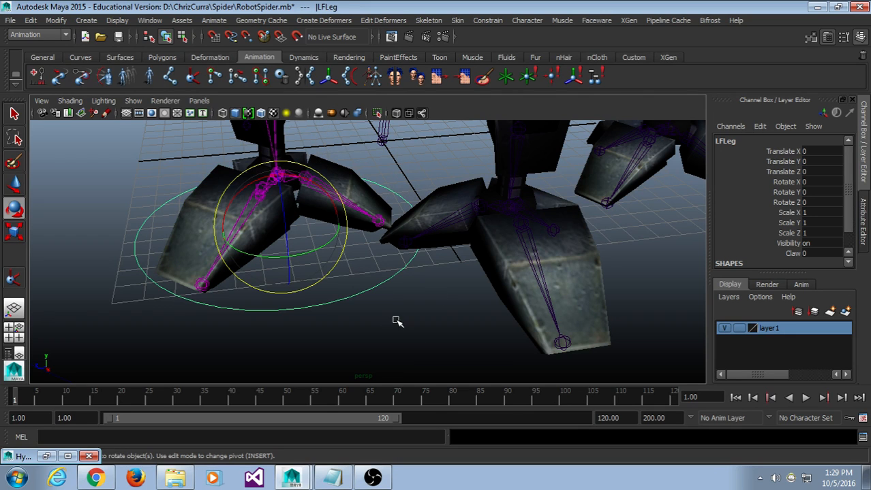
click(793, 253)
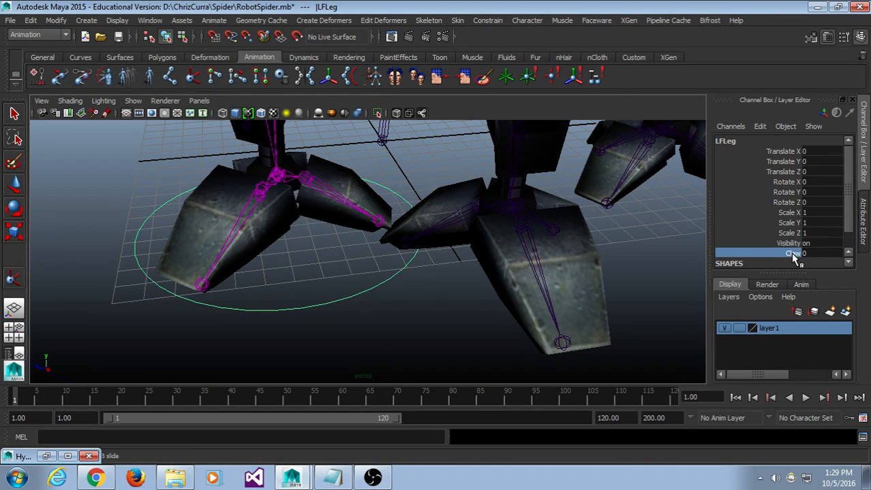
middle_drag(476, 248, 552, 282)
key(ctrl+z)
Open the Connection Editor for the LFLeg curve and position it beside the left front foot.
alt+drag(170, 197, 262, 202)
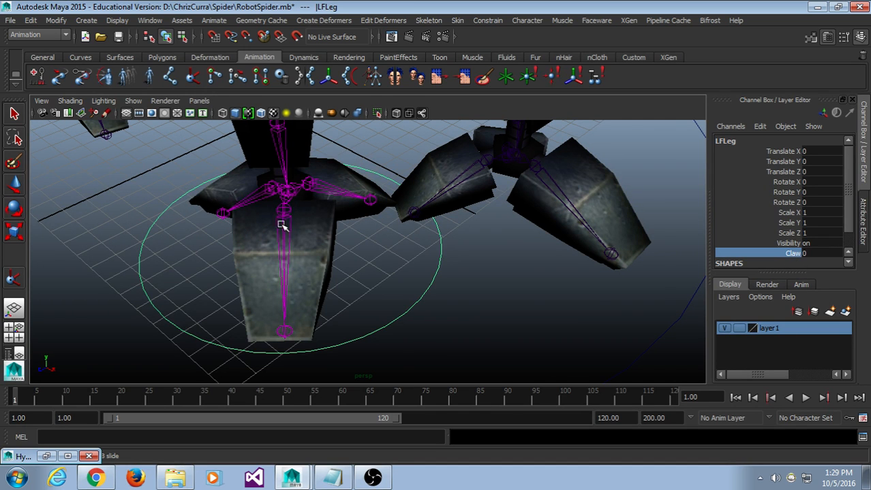
alt+middle_drag(361, 203, 323, 205)
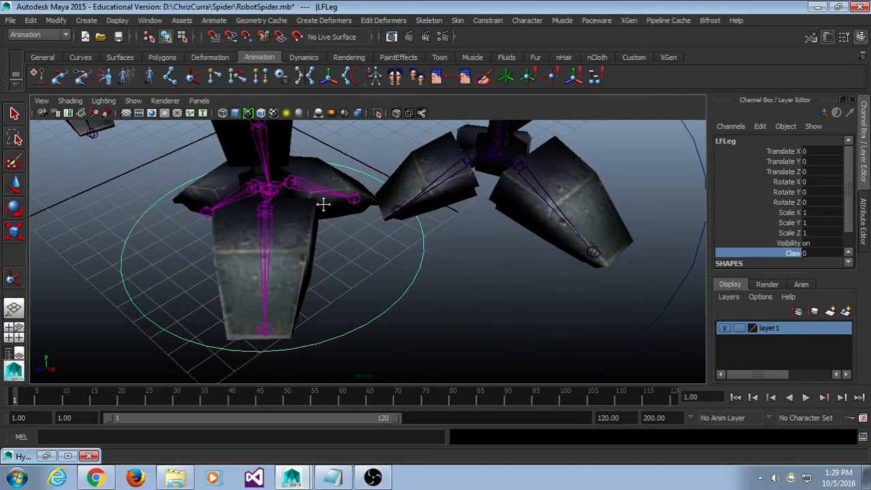
click(150, 20)
mouse_move(164, 50)
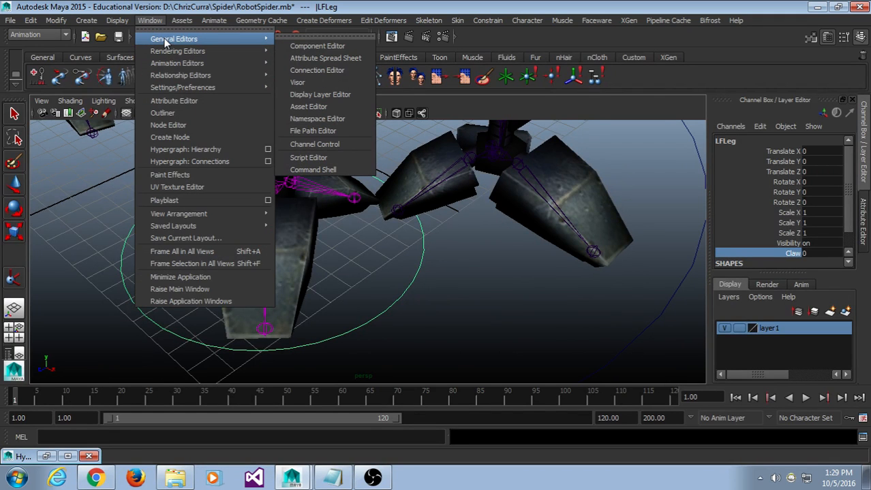
click(340, 69)
drag(429, 159, 444, 36)
click(485, 99)
click(465, 86)
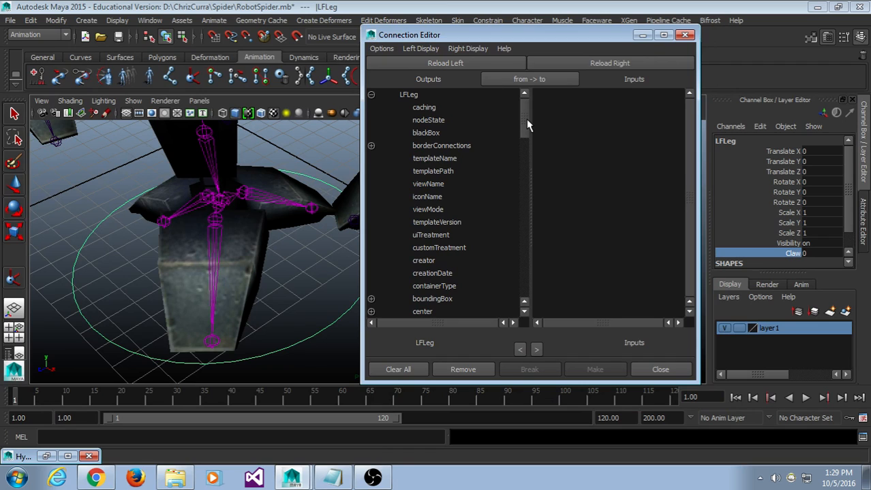
drag(441, 35, 433, 33)
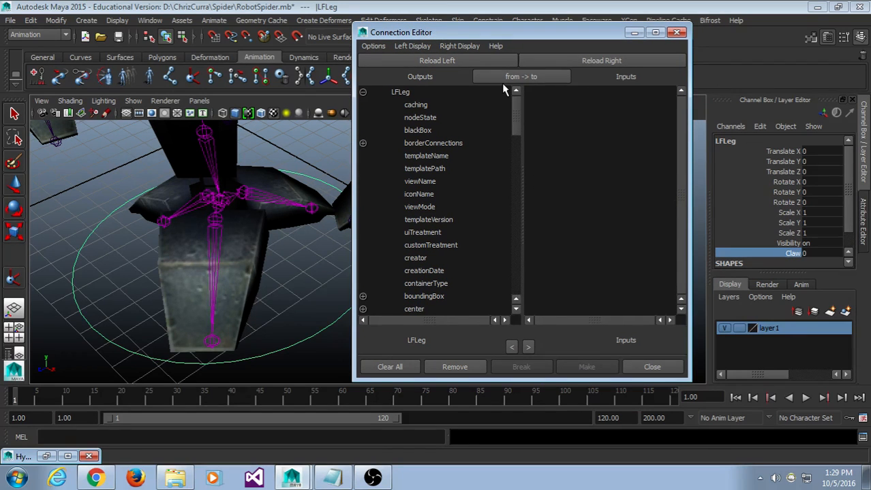
Reload LFLeg as the output object in the Connection Editor and choose its Claw attribute.
click(288, 351)
drag(303, 276, 318, 373)
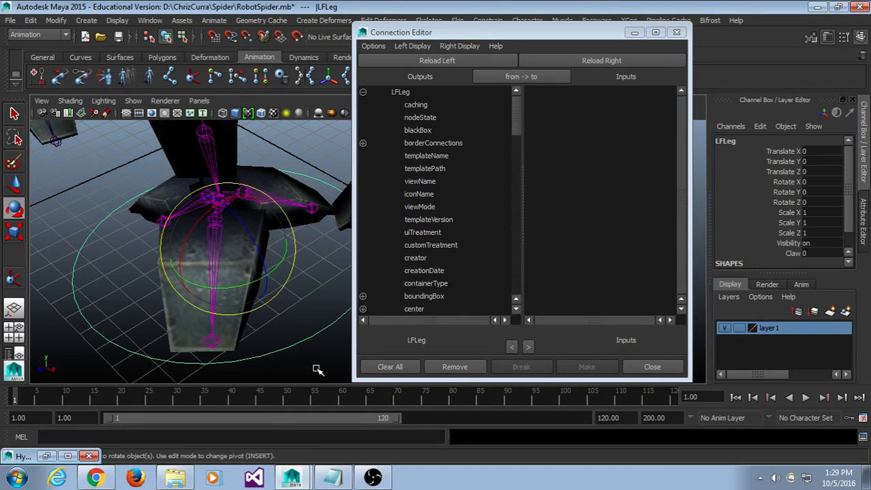
click(462, 64)
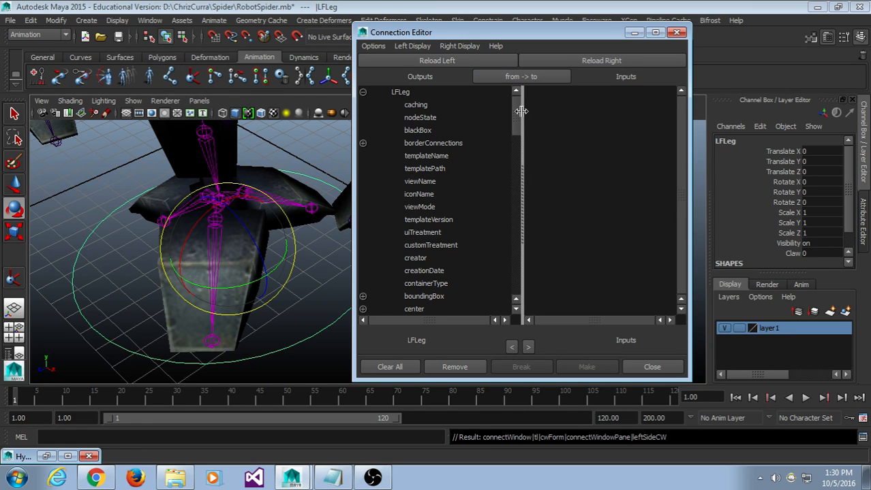
drag(521, 111, 521, 296)
click(463, 296)
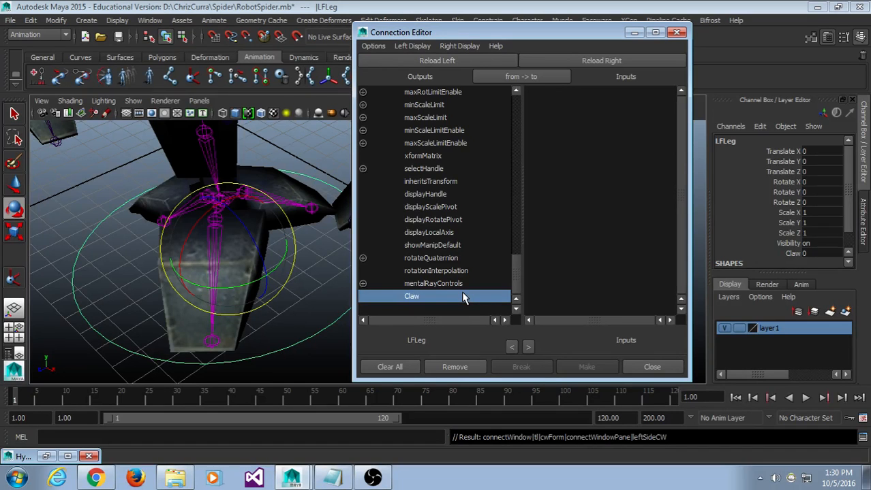
Select the LFtoe1 joint, load it as the input object in the Connection Editor and expand its rotate attributes.
click(327, 287)
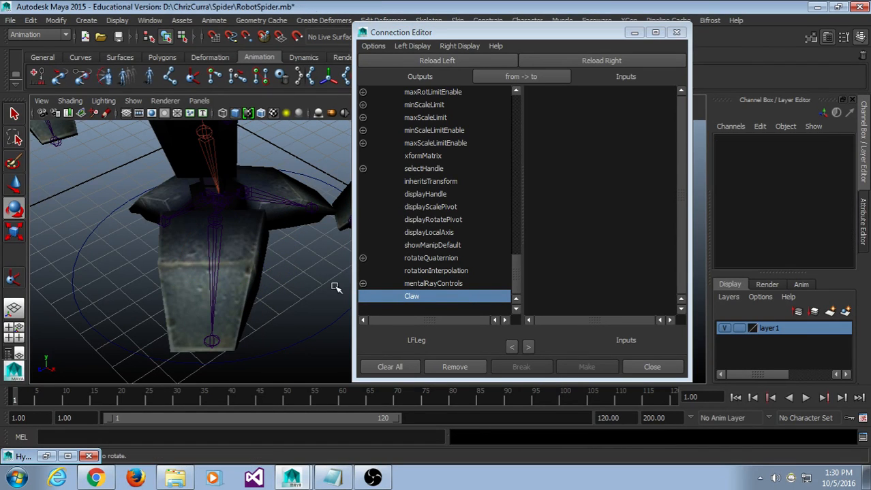
click(217, 268)
alt+drag(291, 283, 161, 274)
click(290, 289)
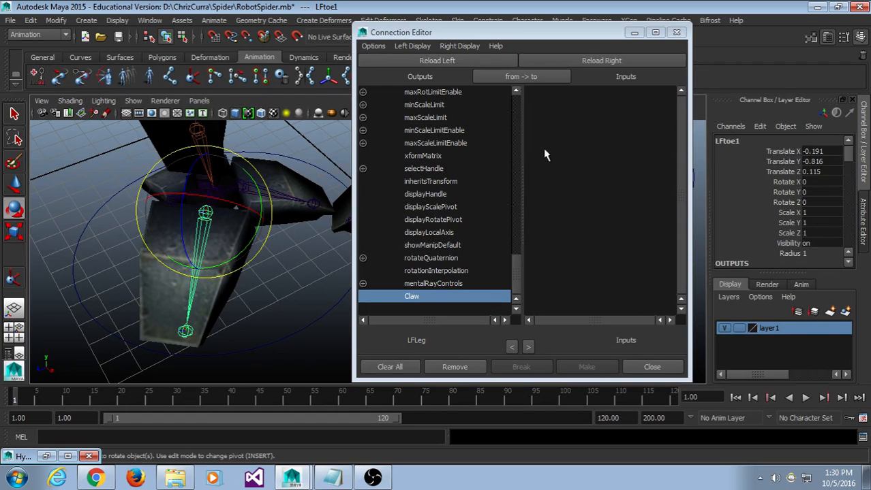
click(604, 64)
drag(687, 148, 697, 300)
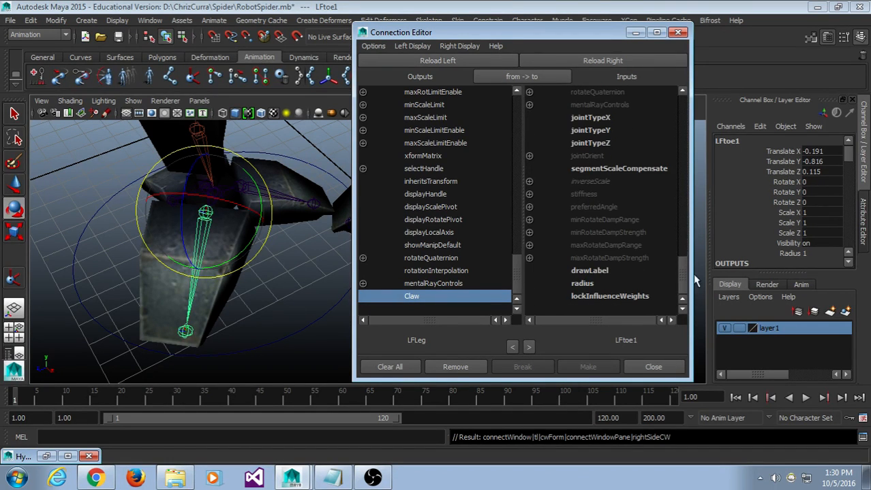
drag(696, 279, 684, 178)
click(529, 181)
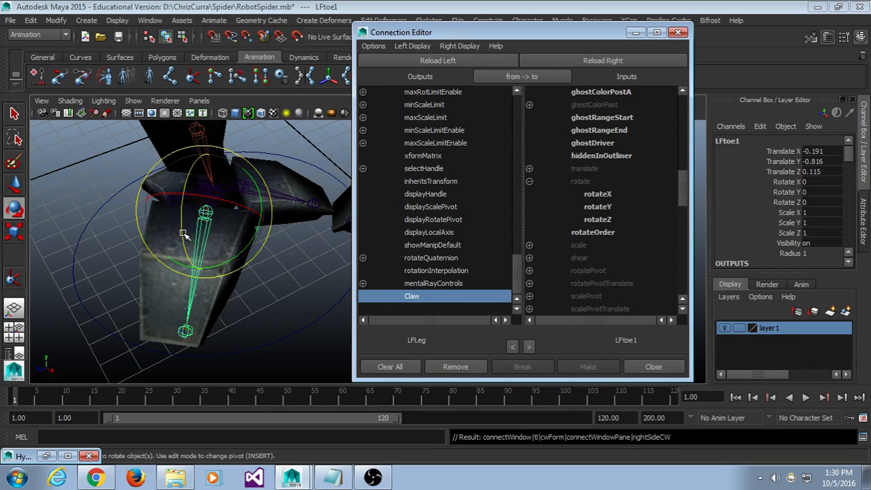
Rotate LFtoe1 about 29 degrees around Z to test its bending axis, undo it, then collapse and re-expand the rotate attributes.
drag(186, 233, 184, 203)
key(ctrl+z)
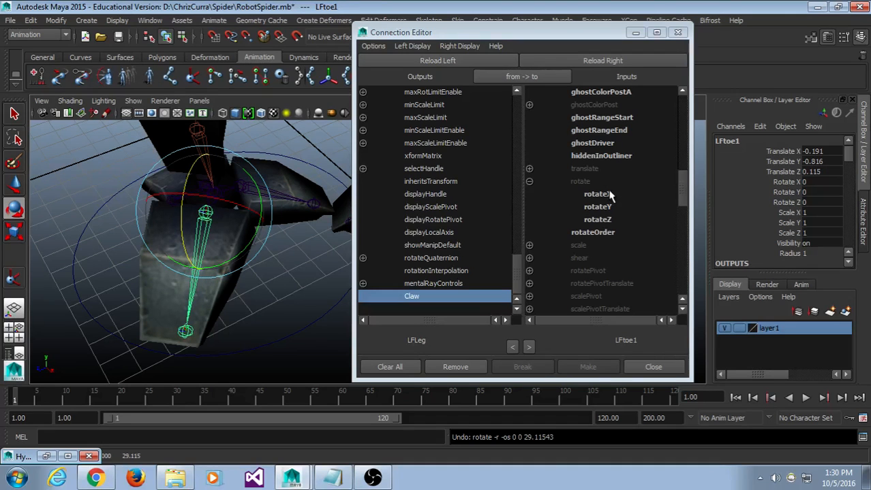
click(529, 183)
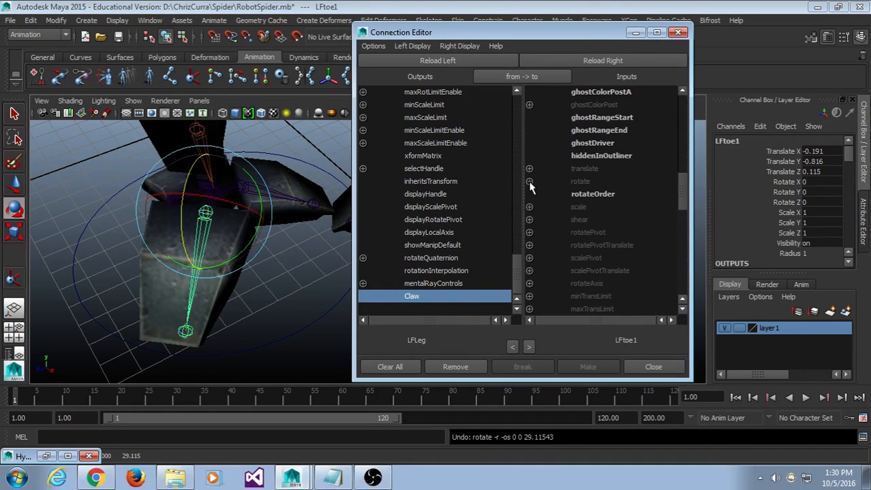
click(529, 182)
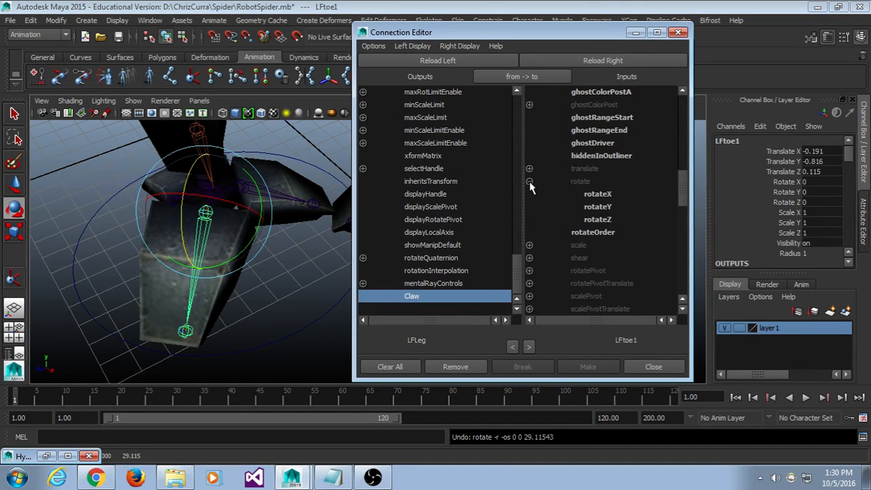
Connect LFLeg's Claw attribute only to the rotateZ input of LFtoe1.
click(598, 221)
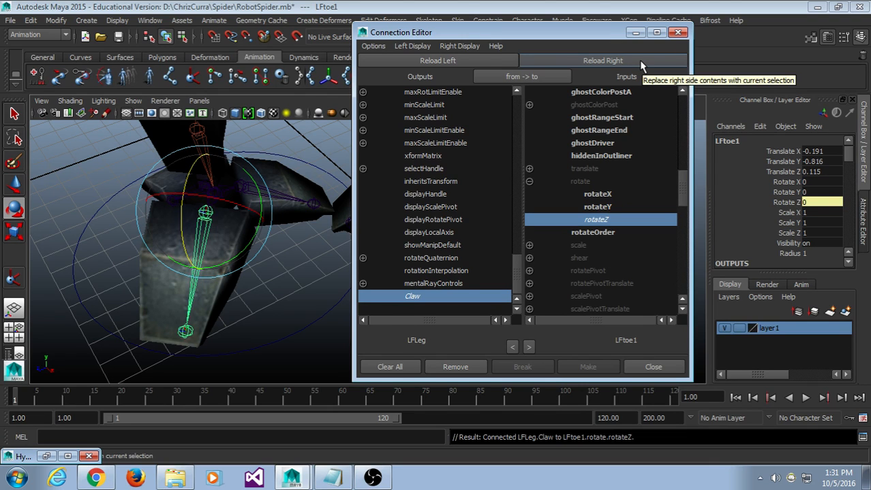
click(532, 193)
click(529, 182)
click(530, 182)
click(579, 194)
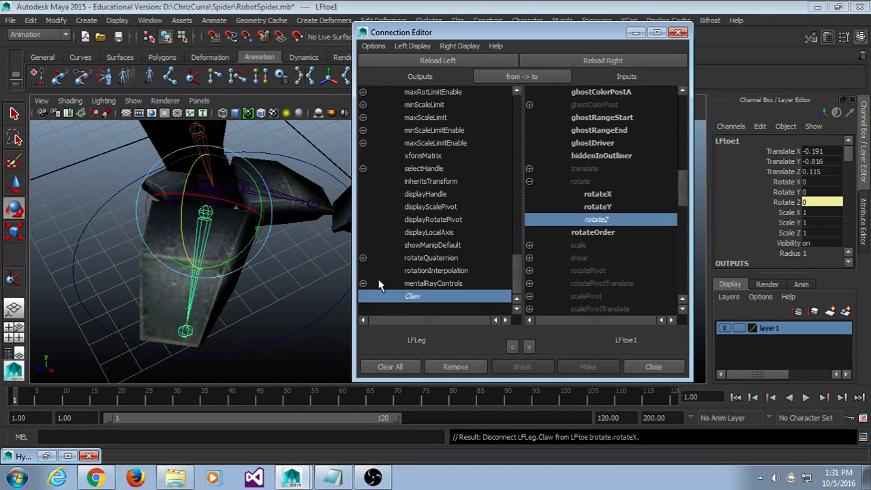
Load the LFToe2 joint as the input object and connect LFLeg's Claw attribute to its rotateZ.
alt+drag(335, 290, 277, 318)
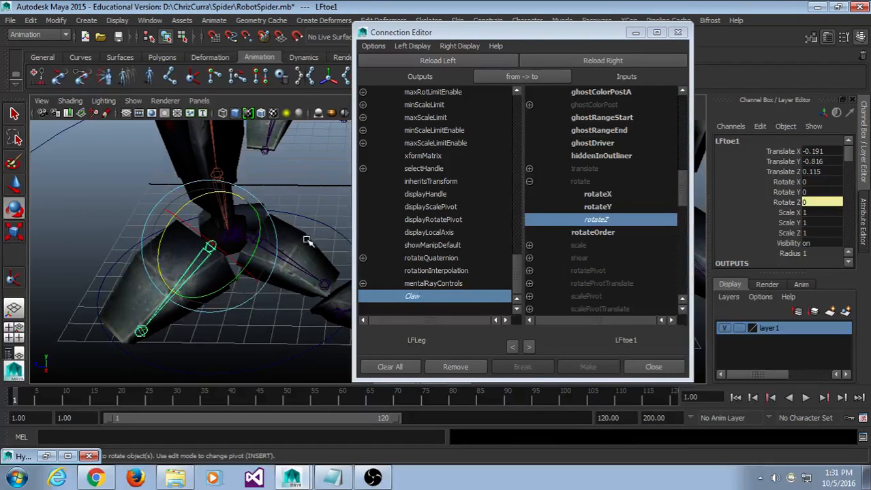
drag(308, 240, 294, 276)
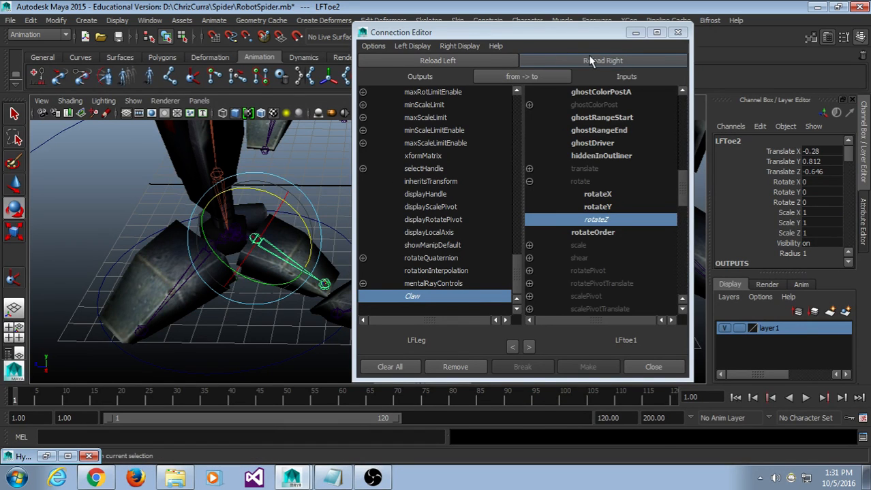
click(591, 62)
click(529, 181)
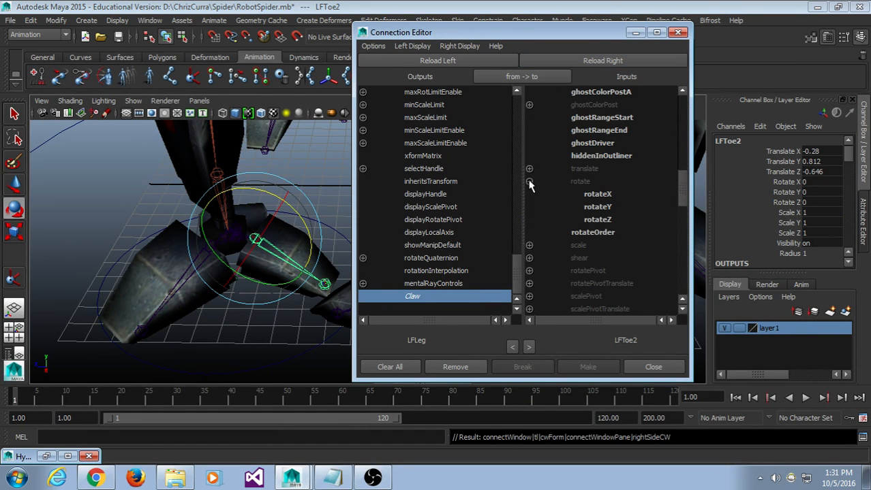
click(591, 220)
Load the LFtoe3 joint as the input object and connect LFLeg's Claw attribute to its rotateZ.
alt+drag(286, 272, 3, 249)
alt+drag(284, 237, 344, 256)
click(235, 258)
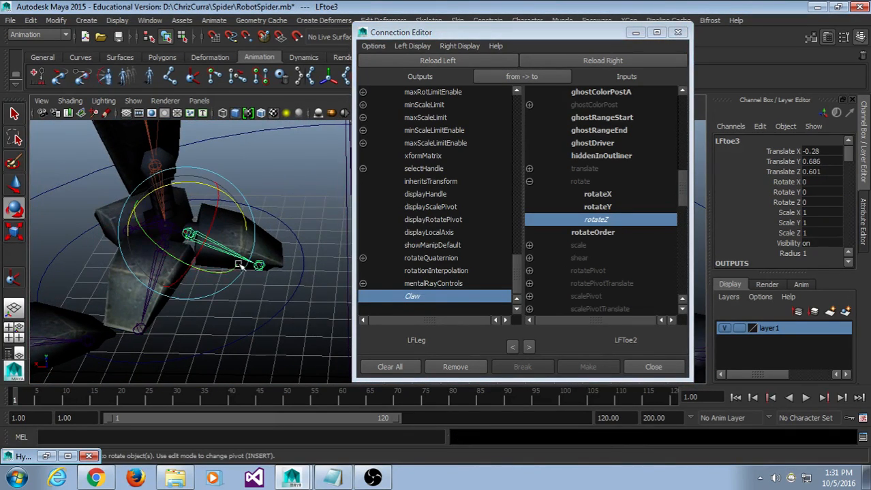
click(648, 68)
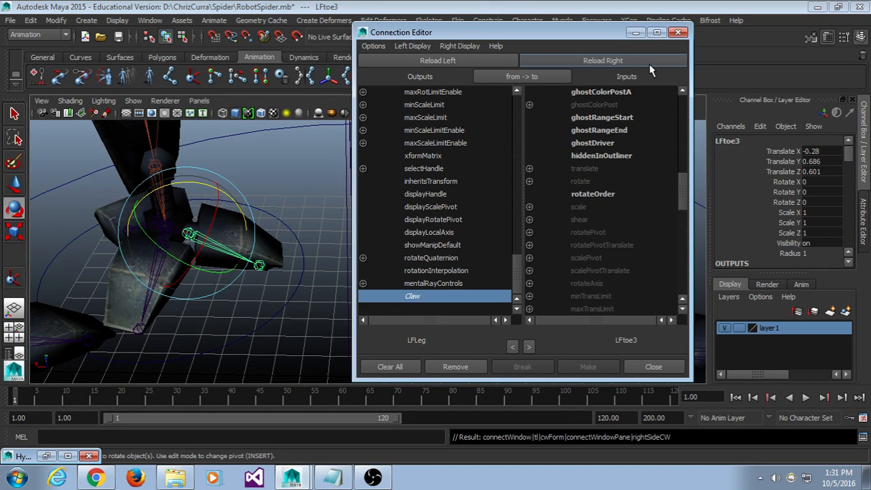
click(528, 181)
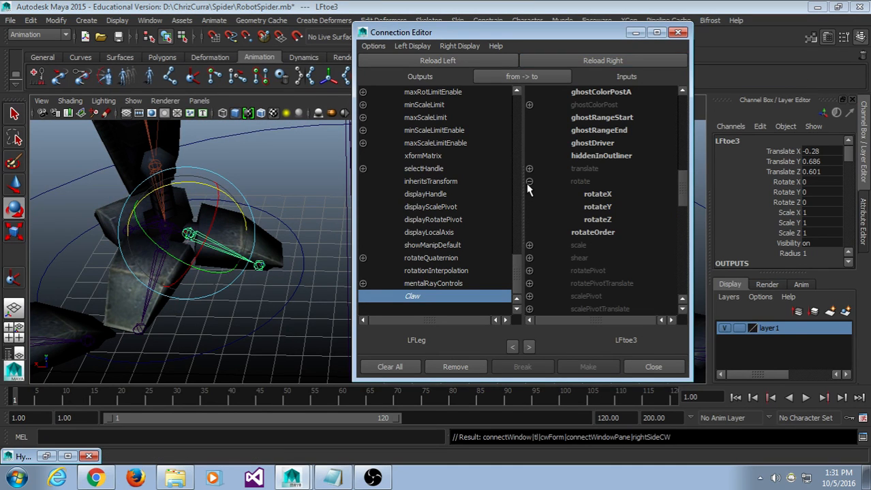
click(621, 221)
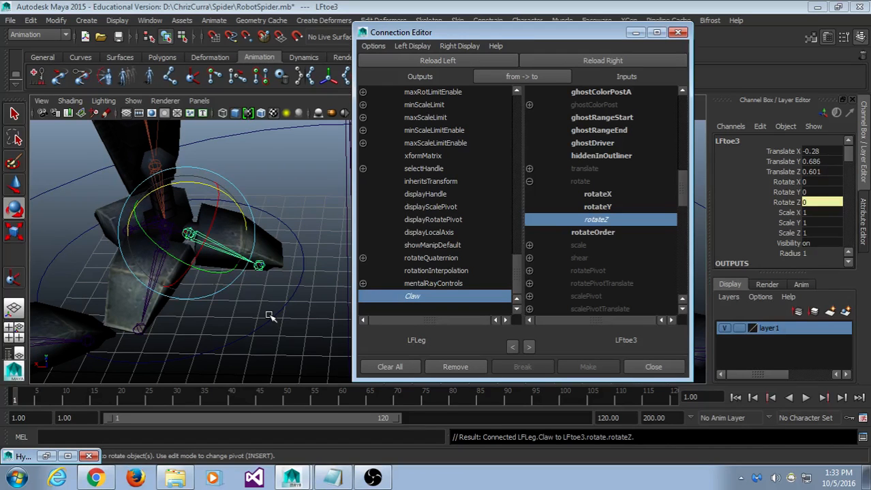
Select the LFLeg control curve, minimize the Connection Editor and make Claw the active channel.
click(240, 304)
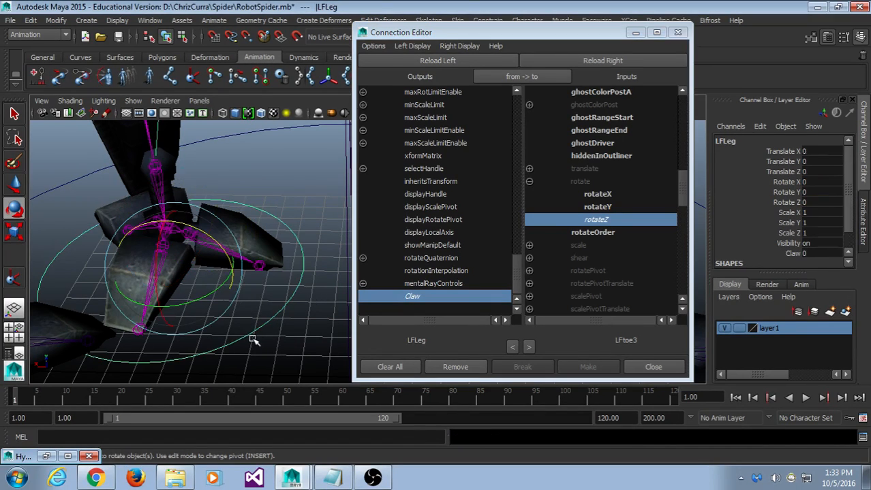
click(635, 32)
click(773, 253)
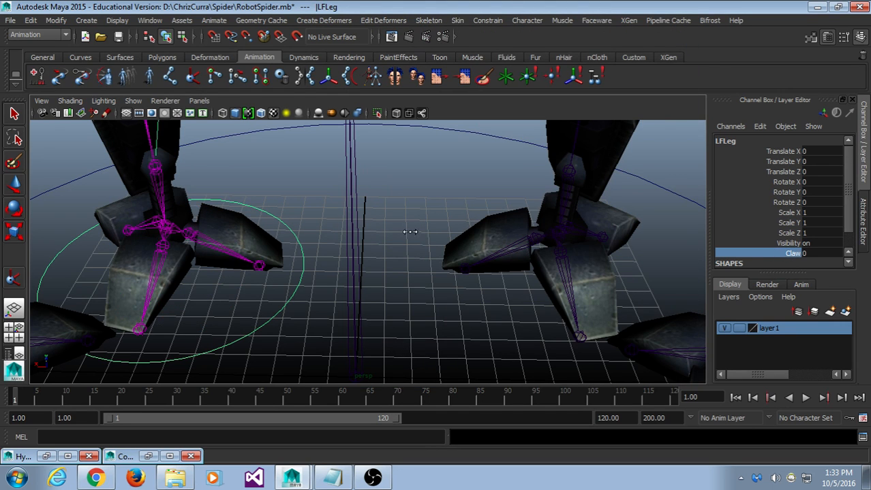
Lower LFLeg's Claw value to -10 to test the toe movement from several angles, and undo the change.
middle_drag(409, 231, 276, 234)
middle_drag(361, 252, 269, 218)
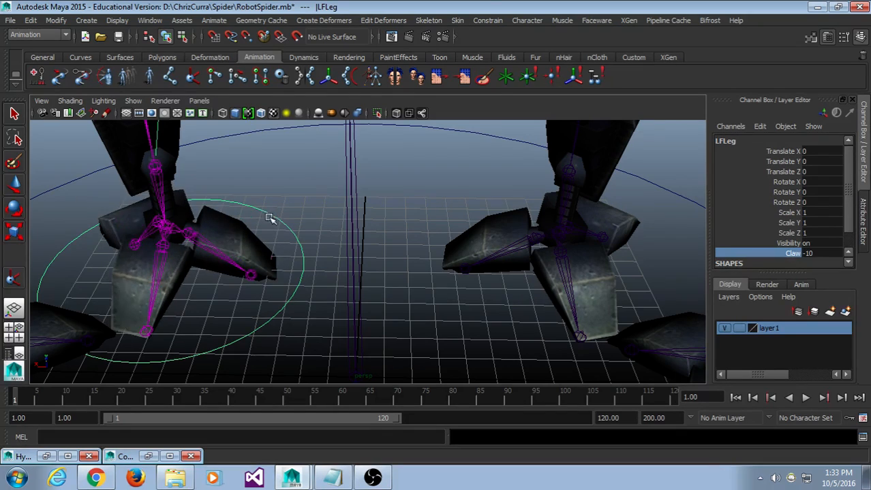
alt+drag(269, 218, 495, 239)
middle_drag(233, 286, 5, 227)
key(ctrl+z)
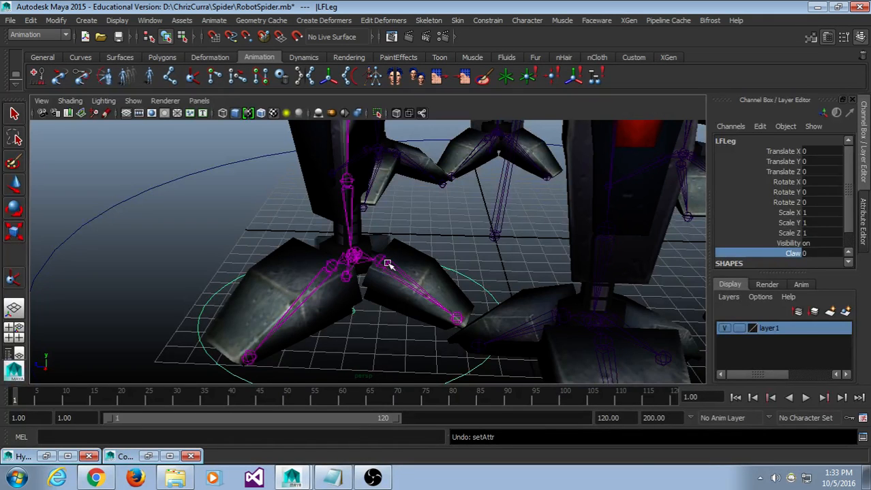
Raise LFLeg's Claw value to 10 to test the opposite toe movement, and undo the change.
mouse_move(368, 261)
alt+mouse_down()
mouse_move(342, 260)
mouse_move(372, 261)
alt+mouse_up()
middle_drag(400, 259, 521, 243)
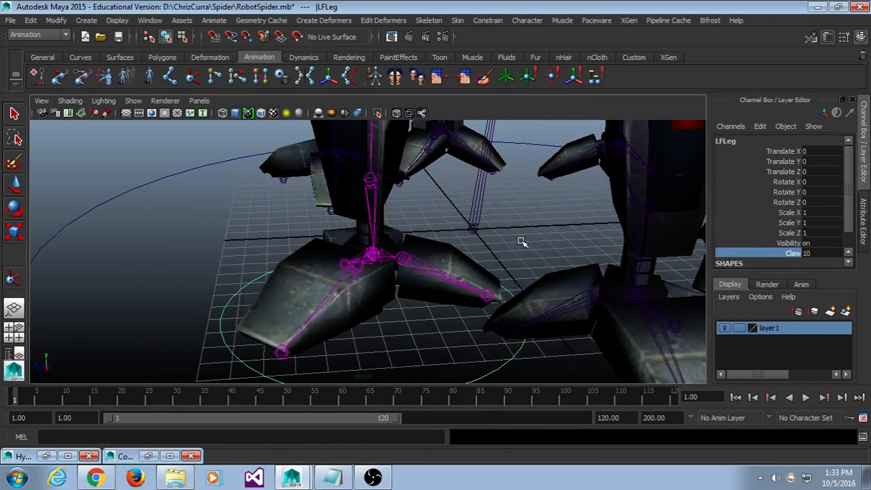
key(ctrl+z)
alt+middle_drag(498, 274, 443, 253)
alt+drag(443, 253, 453, 256)
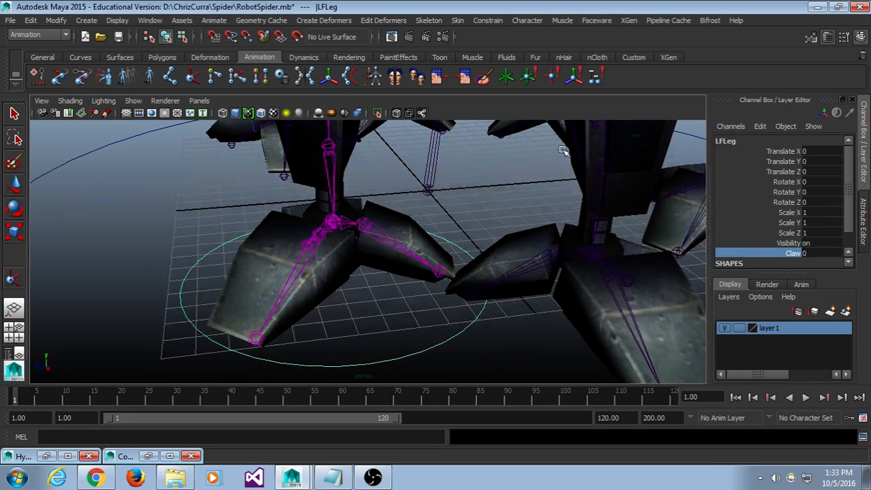
Edit LFLeg's Claw attribute to turn off both its minimum and maximum limits.
right_click(730, 255)
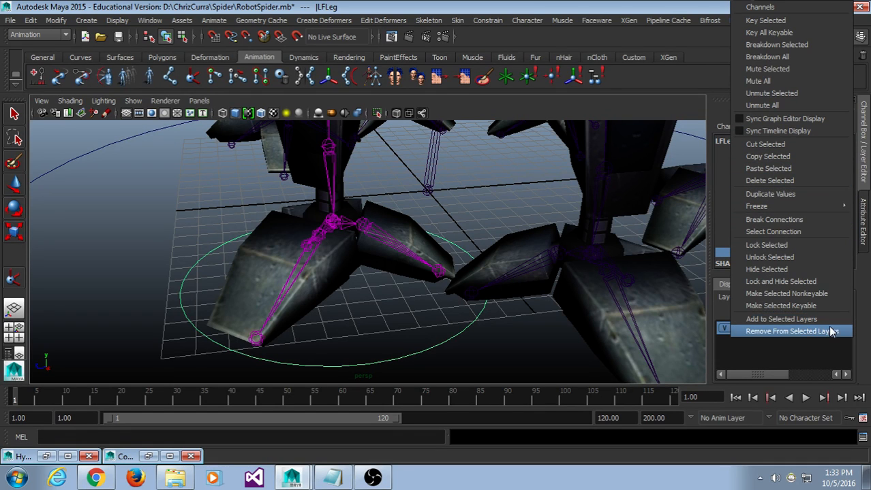
click(617, 5)
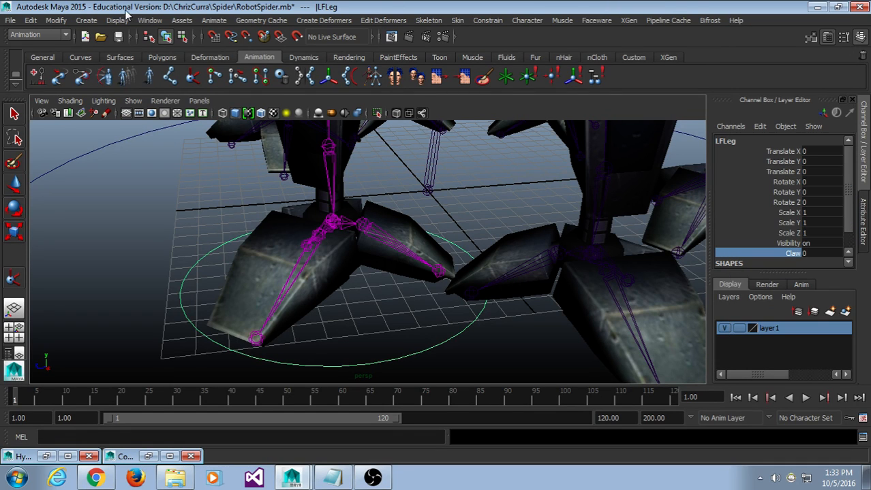
click(87, 19)
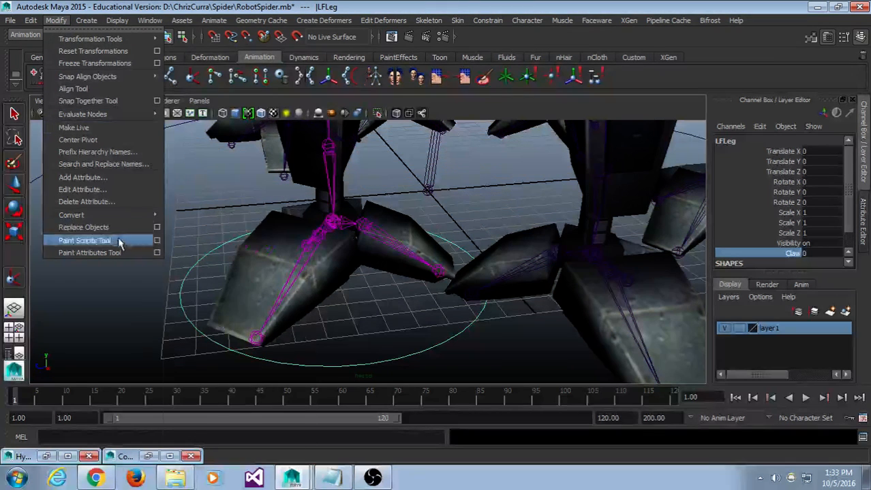
click(113, 190)
drag(333, 169, 329, 61)
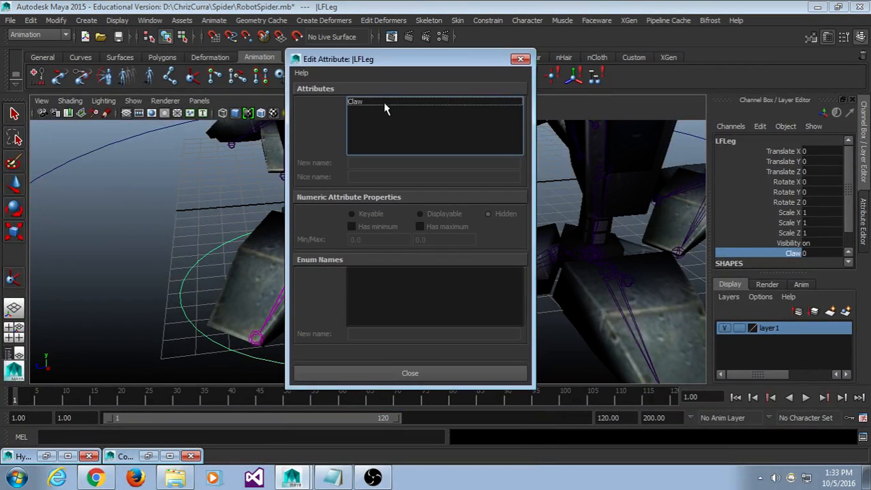
click(383, 102)
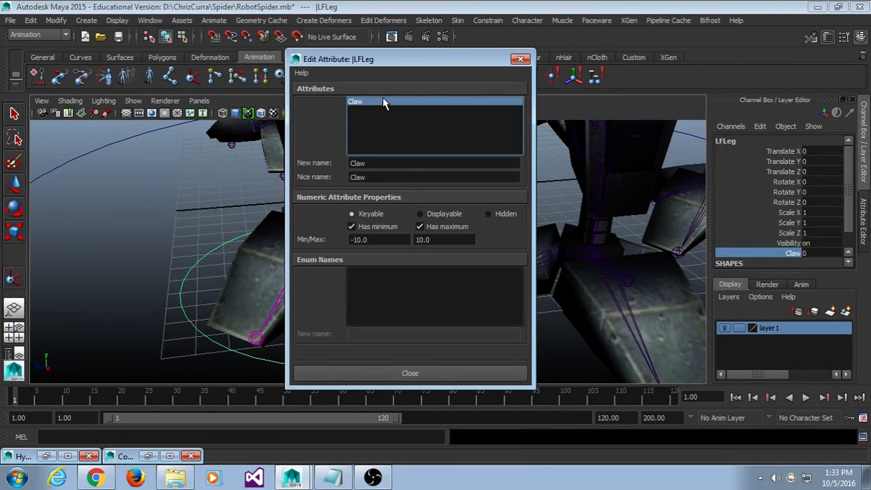
click(458, 224)
click(459, 224)
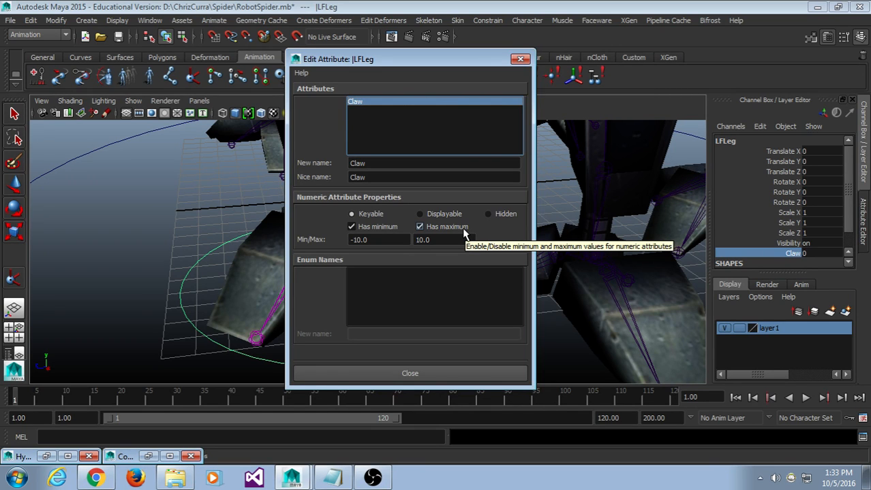
click(420, 227)
click(352, 227)
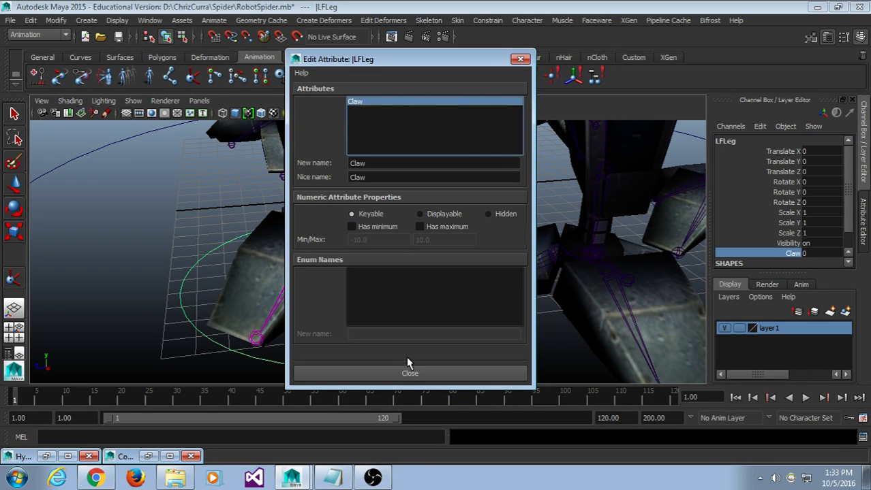
click(409, 372)
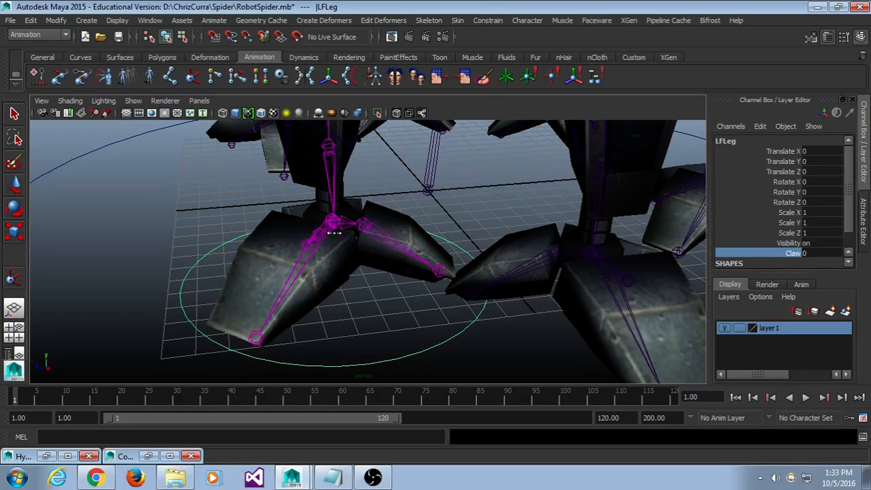
Lower LFLeg's Claw value to about -50 and about -85 to test closing the toes, and undo these changes.
middle_drag(334, 233, 3, 234)
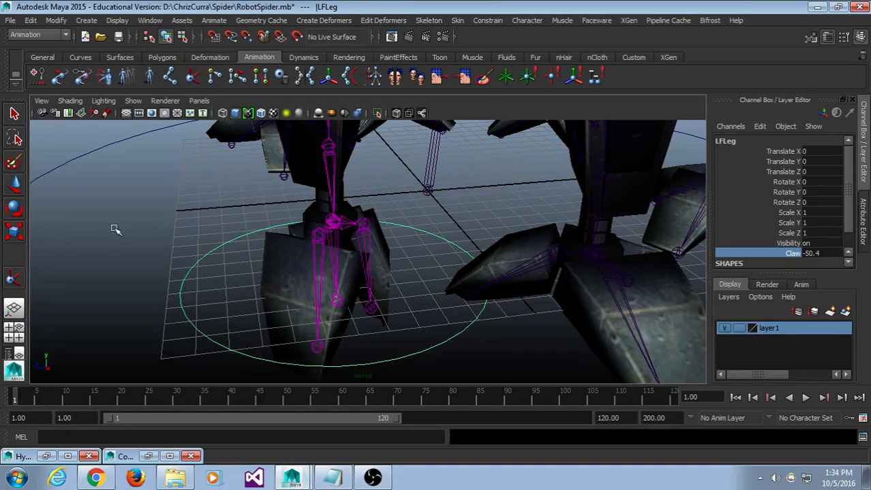
alt+drag(115, 230, 82, 191)
middle_drag(480, 248, 274, 225)
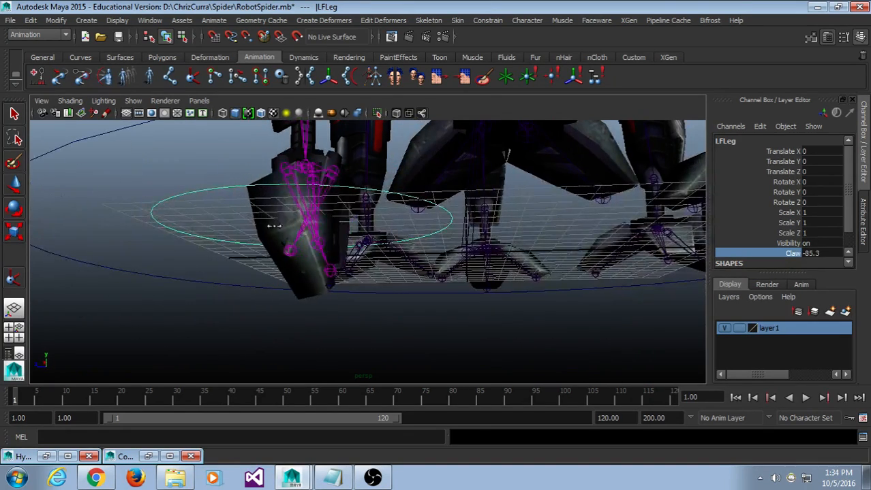
key(ctrl+z)
key(ctrl+z)
key(ctrl+z)
key(ctrl+z)
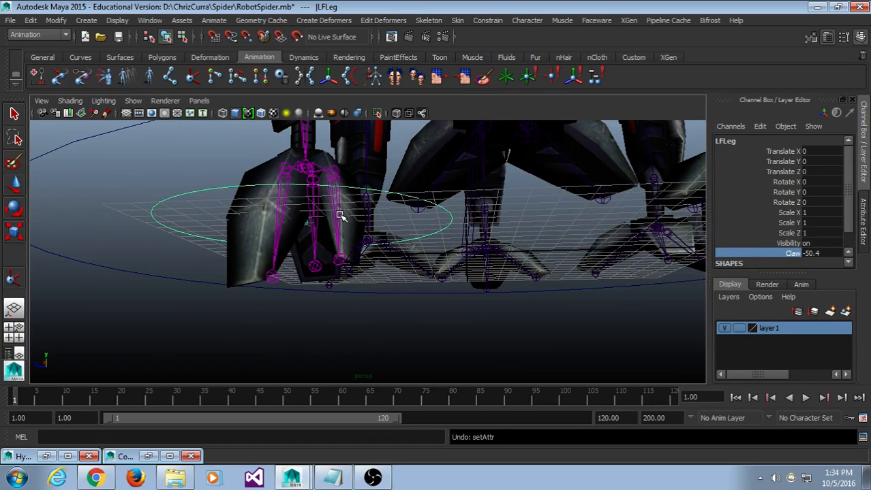
key(ctrl+z)
key(ctrl+z)
key(ctrl+z)
key(ctrl+z)
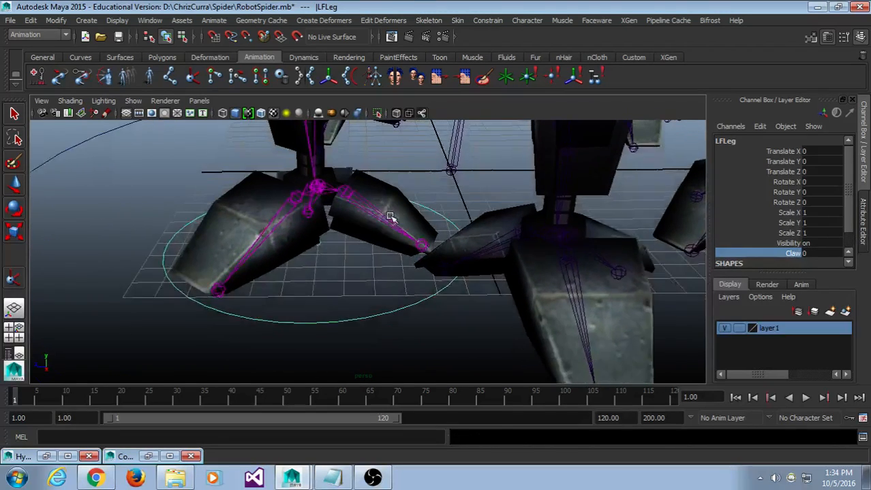
Reselect the LFLeg curve, reopen the attribute editing window to review Claw's minimum and maximum settings, and close it.
mouse_move(389, 216)
alt+mouse_down()
mouse_move(404, 224)
mouse_move(396, 223)
alt+mouse_up()
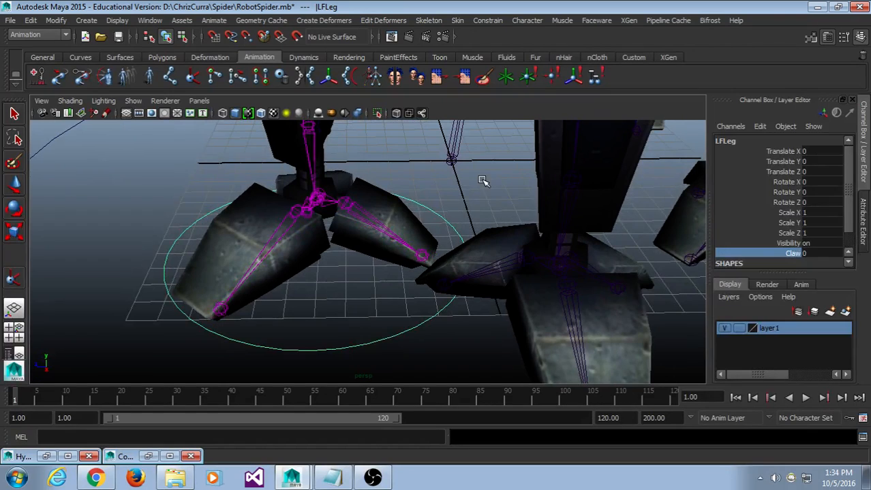
click(389, 339)
drag(361, 302, 384, 368)
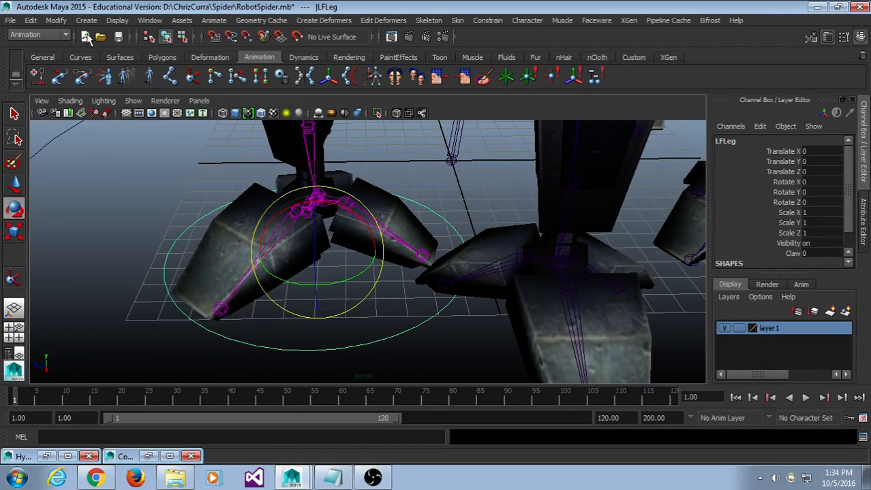
click(56, 20)
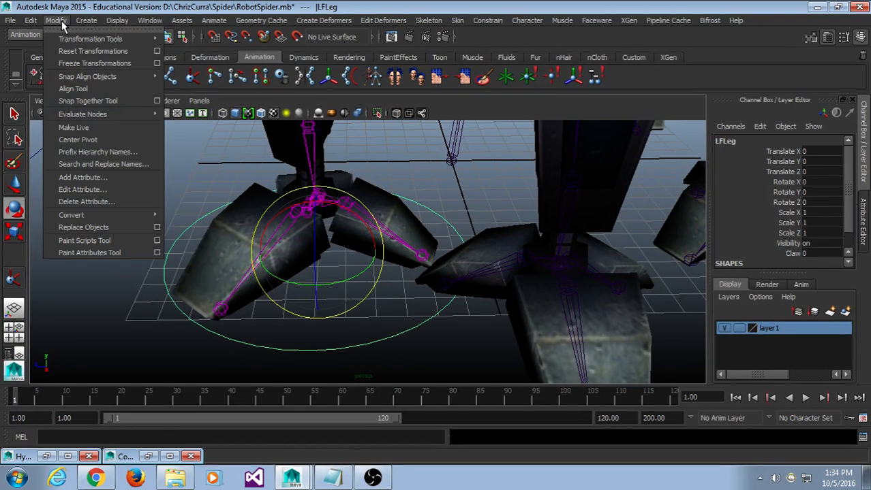
click(101, 191)
click(410, 105)
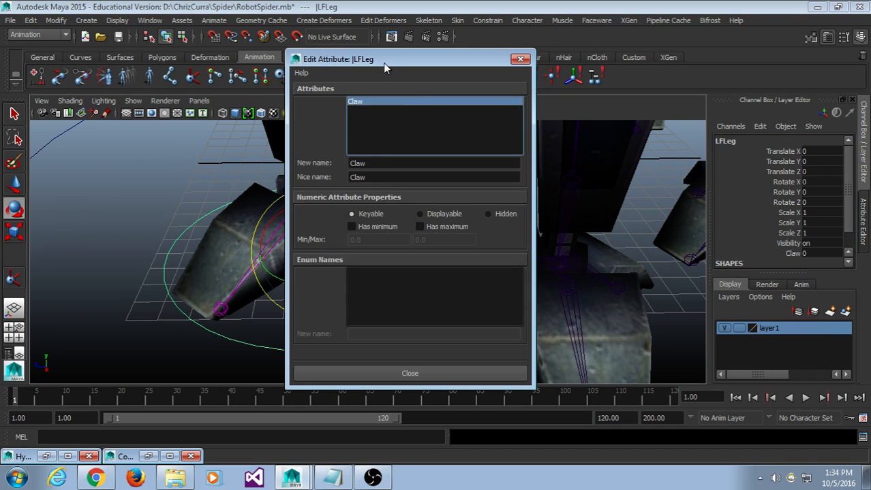
drag(383, 64, 347, 37)
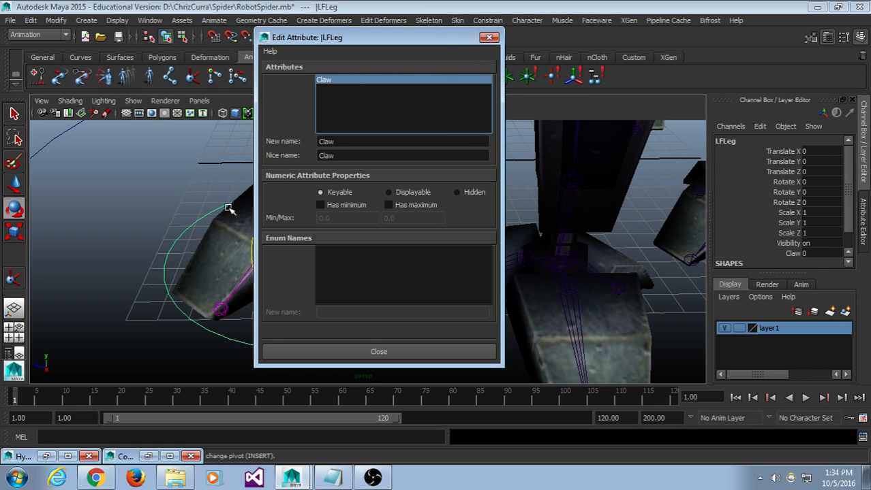
alt+middle_drag(194, 226, 109, 194)
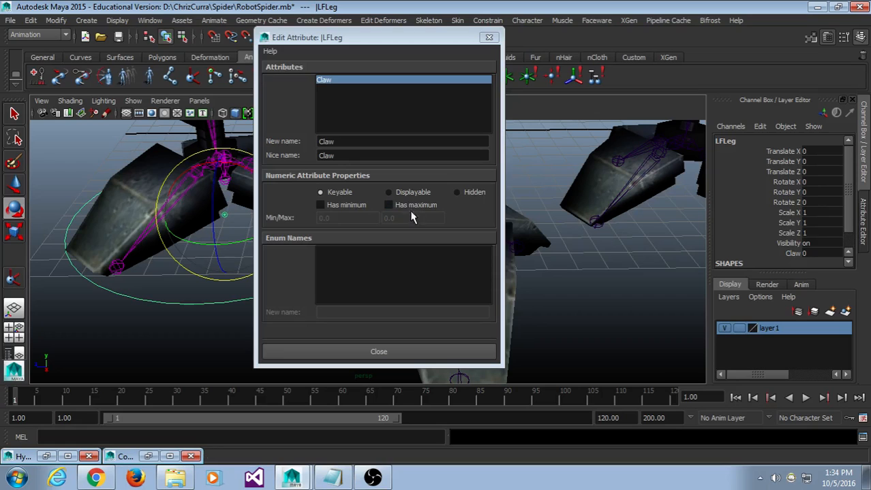
click(414, 353)
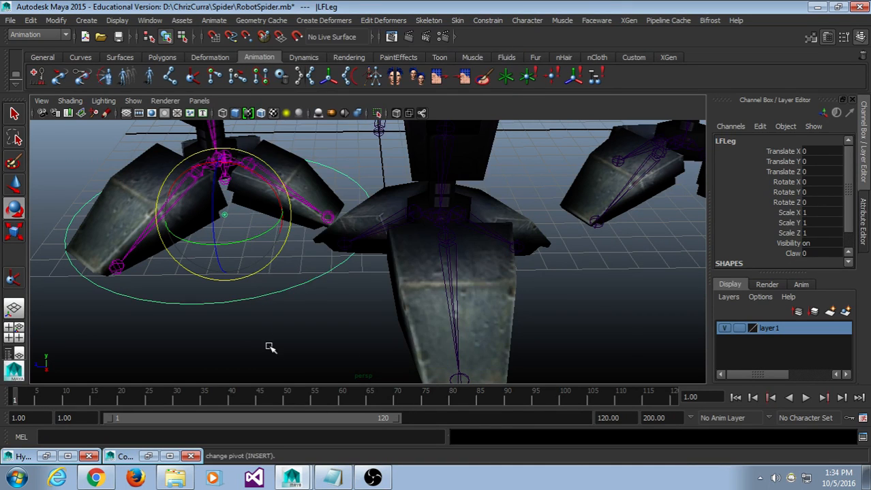
Raise LFLeg's Claw value to about 33 to test closing the toes, and undo the change.
click(795, 254)
middle_drag(565, 251, 154, 310)
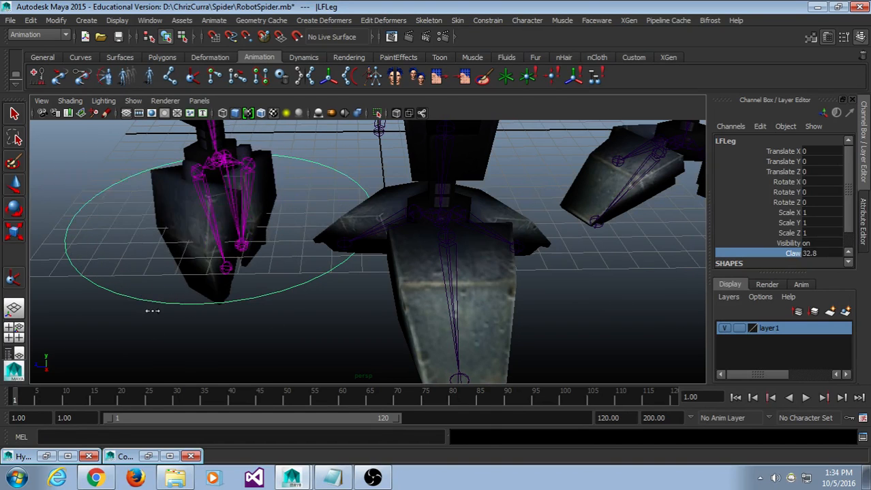
key(ctrl+z)
Try moving and freely rotating the LFLeg curve to test how the leg and foot follow, undoing each change.
scroll(276, 290, down, 5)
alt+drag(276, 290, 472, 291)
key(w)
drag(399, 250, 405, 216)
key(ctrl+z)
key(e)
drag(436, 242, 413, 226)
key(ctrl+z)
key(ctrl+z)
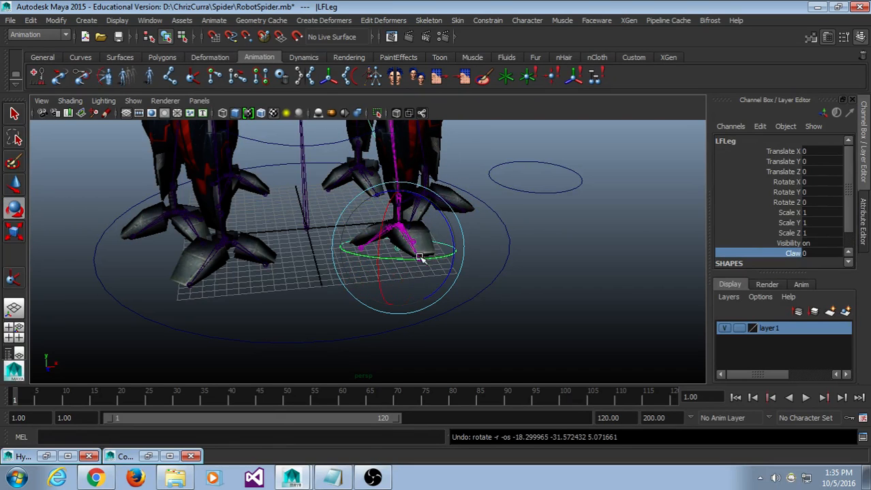
Move LFLeg about 7.5 units along X and about 4.5 units along Z to test the leg, undoing each move.
key(w)
key(Insert)
key(Insert)
drag(447, 247, 526, 238)
key(ctrl+z)
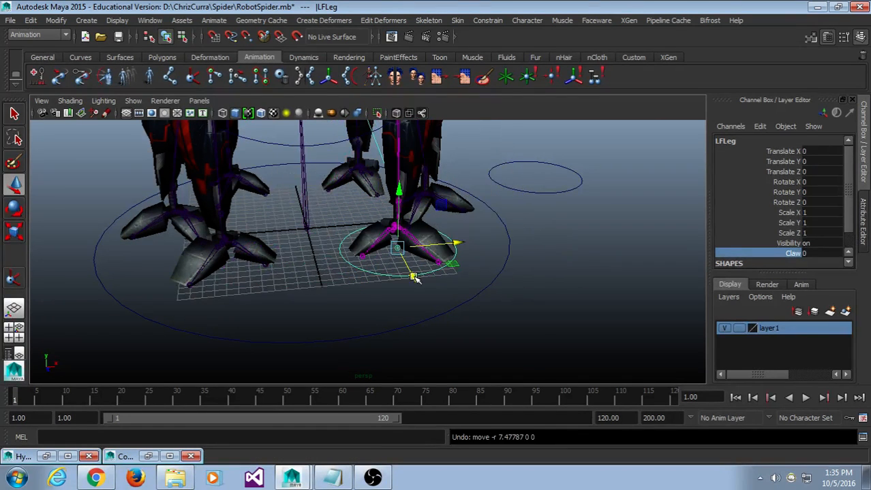
drag(412, 274, 413, 296)
key(ctrl+z)
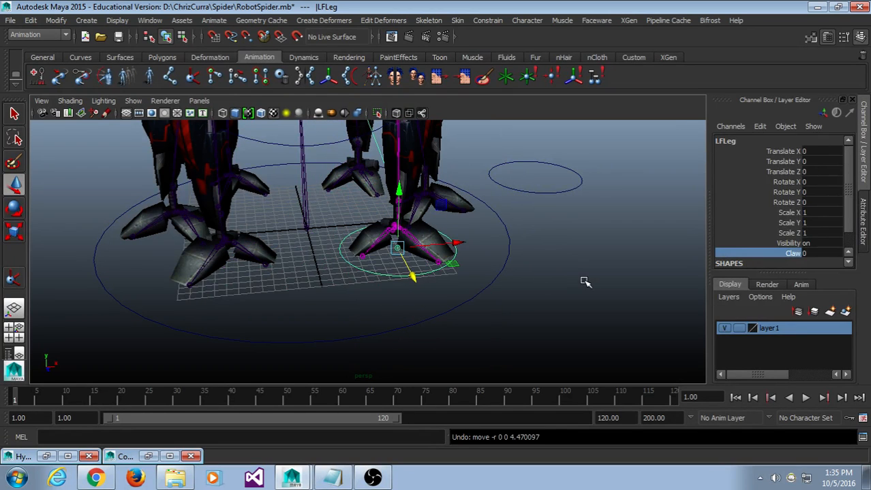
Increase LFLeg's Claw value once more to check the toe motion from this side, and undo the change.
middle_drag(574, 267, 773, 279)
key(ctrl+z)
scroll(535, 310, up, 5)
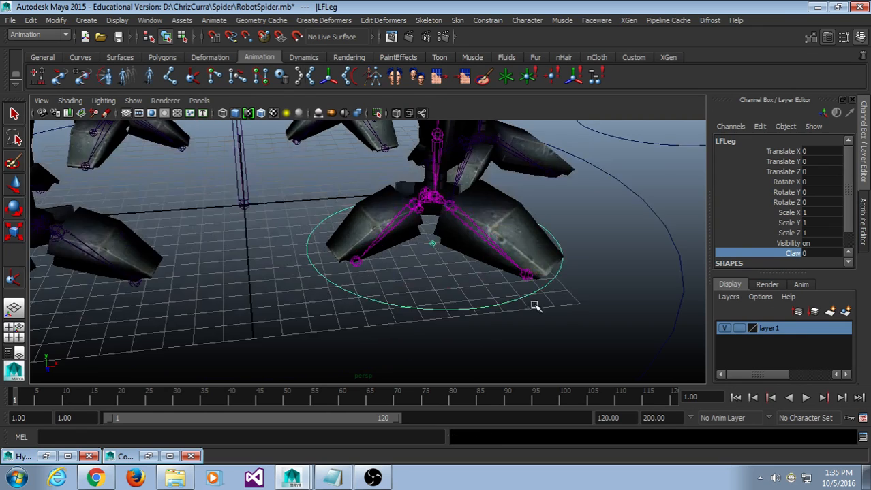
mouse_move(535, 305)
alt+mouse_down()
mouse_move(514, 309)
mouse_move(521, 310)
alt+mouse_up()
alt+middle_drag(578, 302, 525, 295)
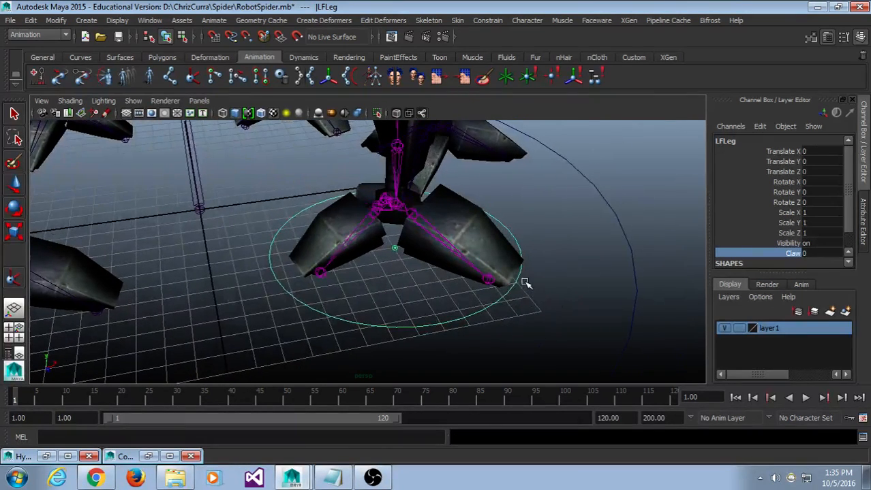
scroll(523, 279, down, 3)
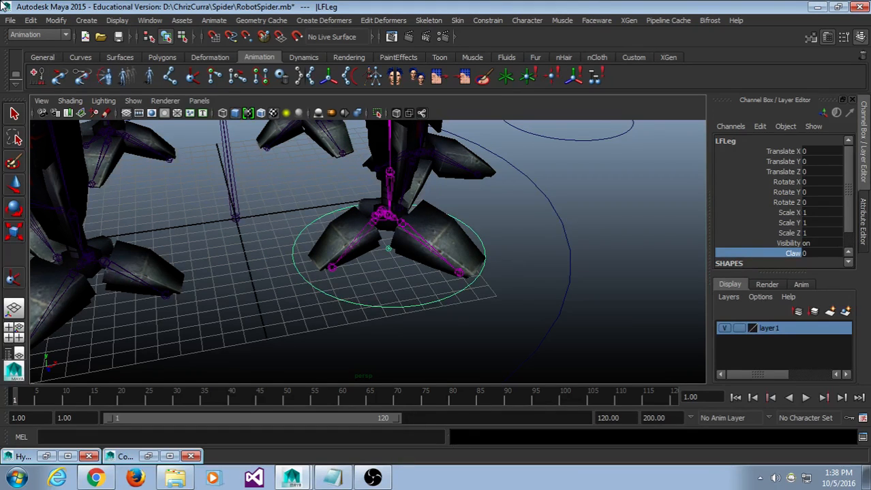
Save the RobotSpider.mb scene and minimize the Maya window.
click(10, 19)
click(35, 64)
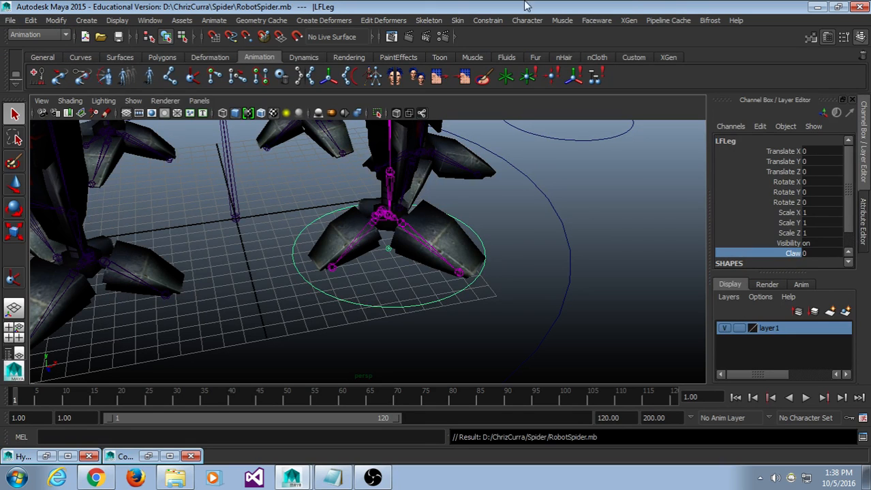
click(815, 6)
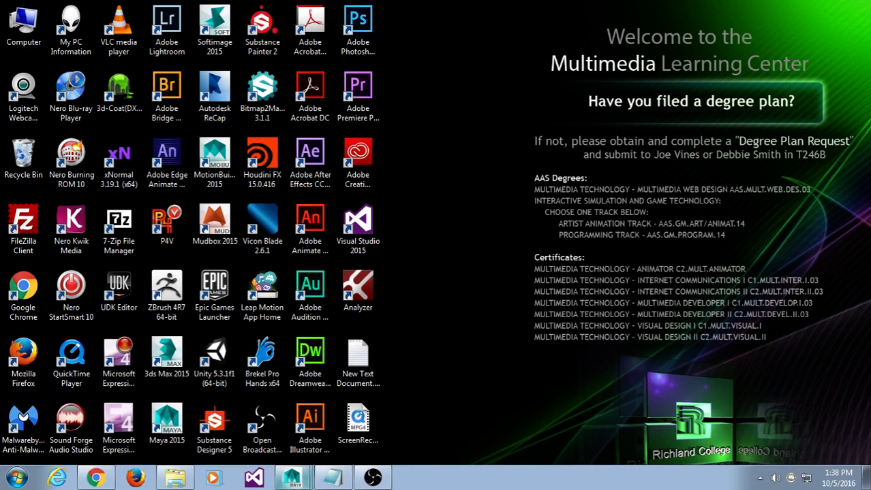
Open Storage (D:) in File Explorer and tile it beside the browser window showing the RoboSpider folder in Google Drive.
click(175, 478)
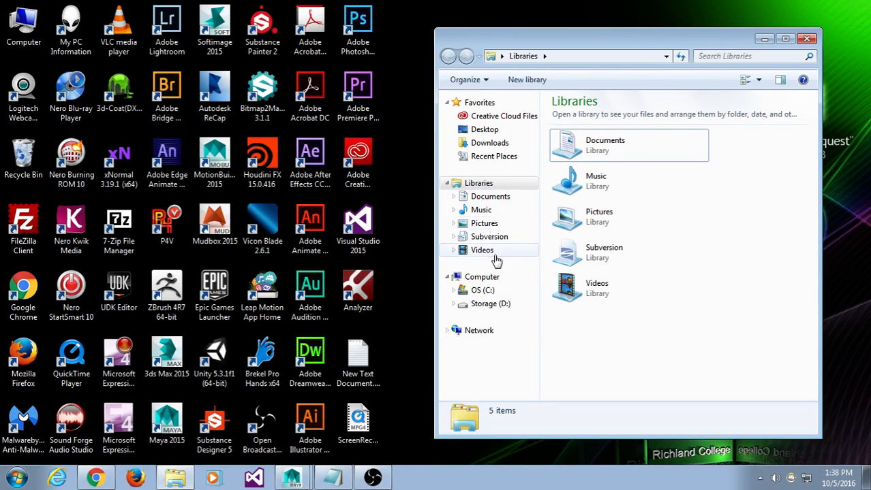
click(492, 305)
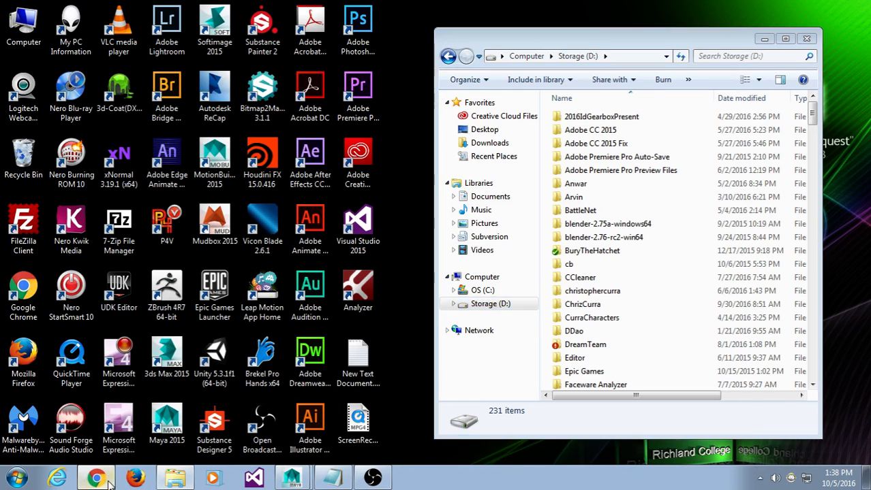
click(96, 478)
click(387, 38)
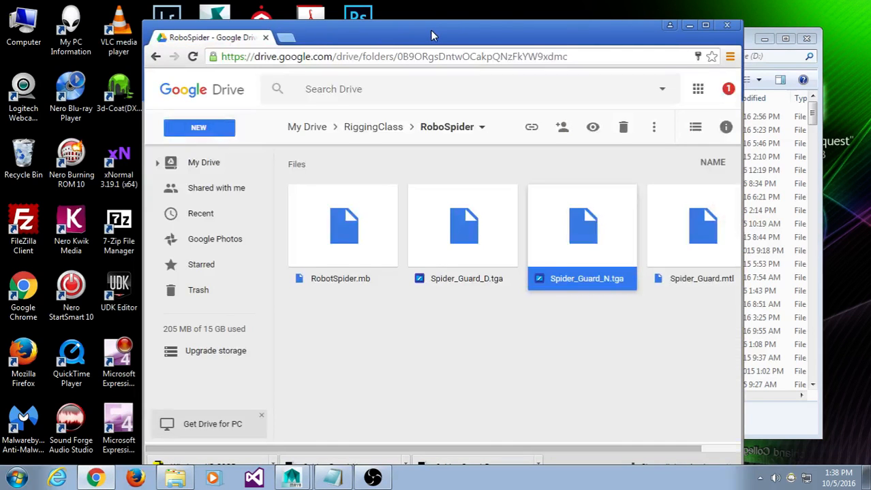
drag(430, 36, 0, 27)
drag(684, 38, 869, 26)
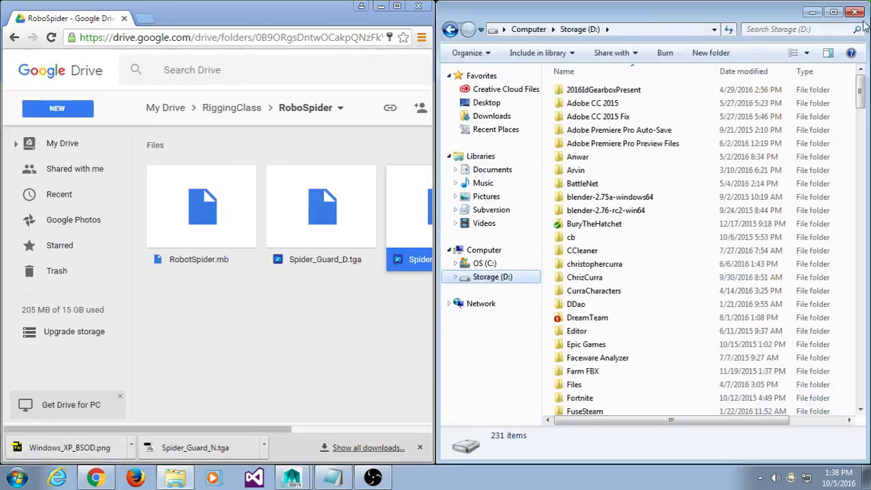
Upload RobotSpider.mb from the local Spider folder to the RoboSpider folder in Google Drive.
double_click(633, 279)
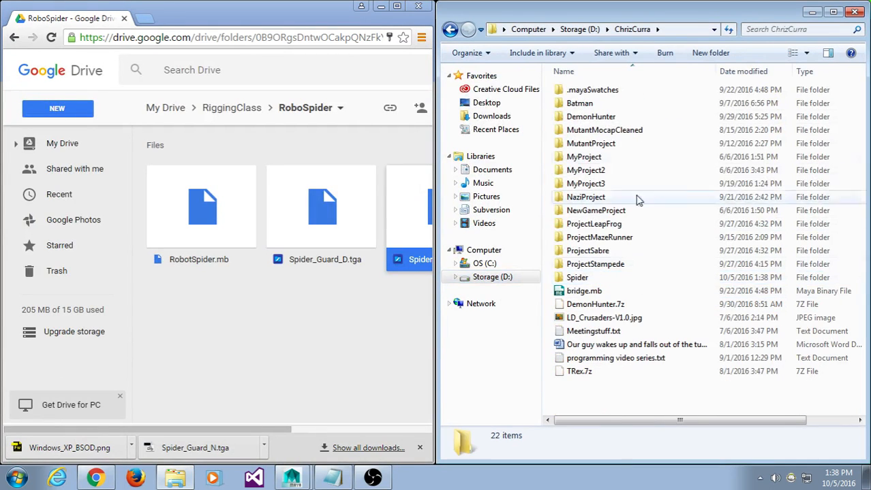
double_click(602, 278)
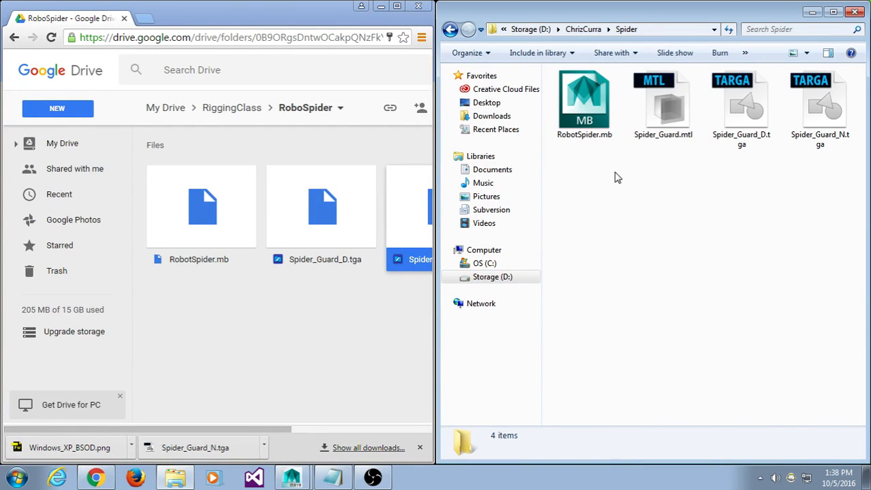
drag(584, 102, 291, 362)
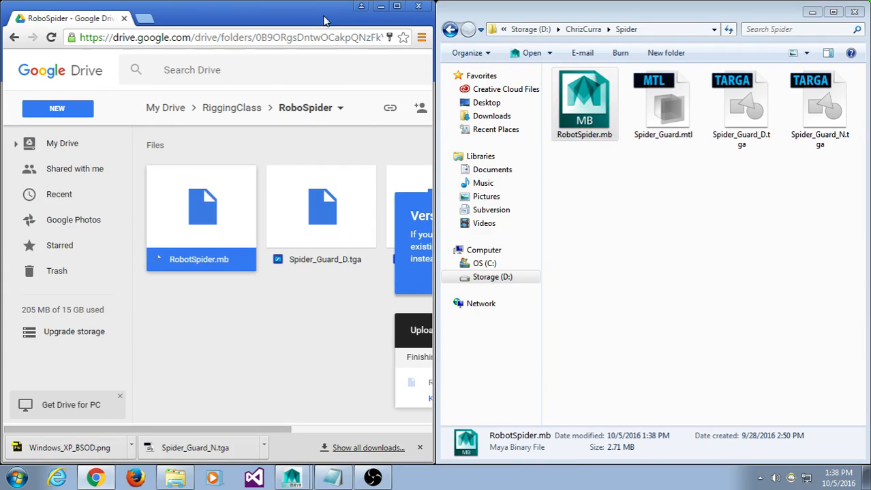
Maximize the Google Drive window to check the RobotSpider.mb upload, and minimize both the browser and File Explorer.
drag(325, 21, 589, 36)
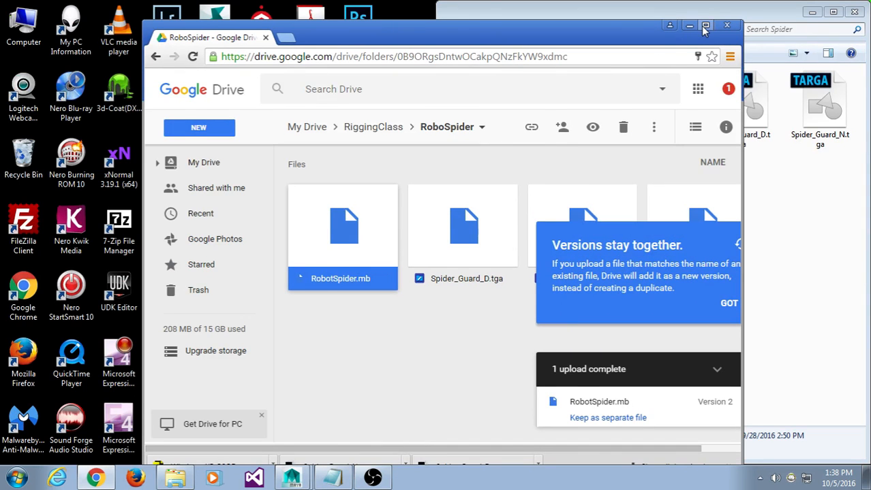
click(705, 26)
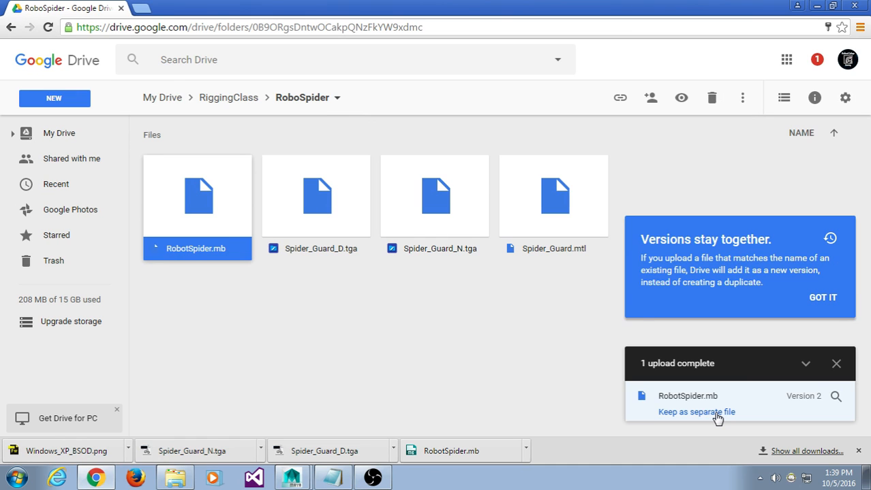
click(460, 310)
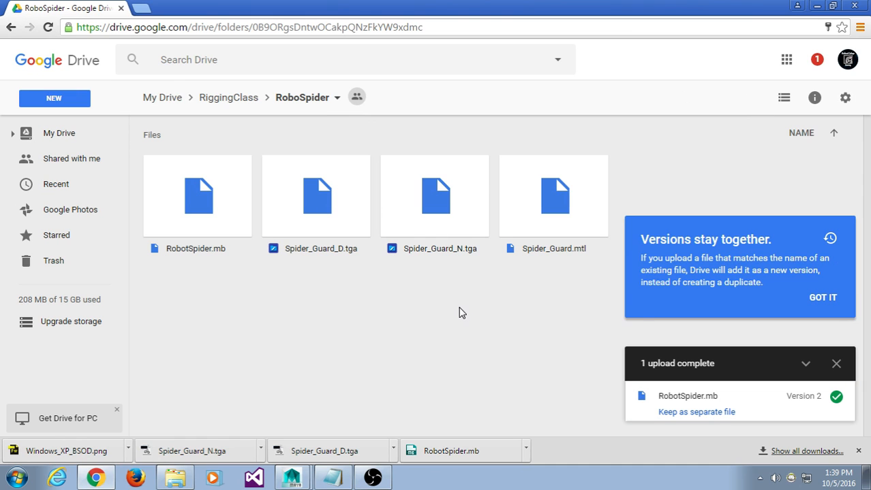
click(821, 7)
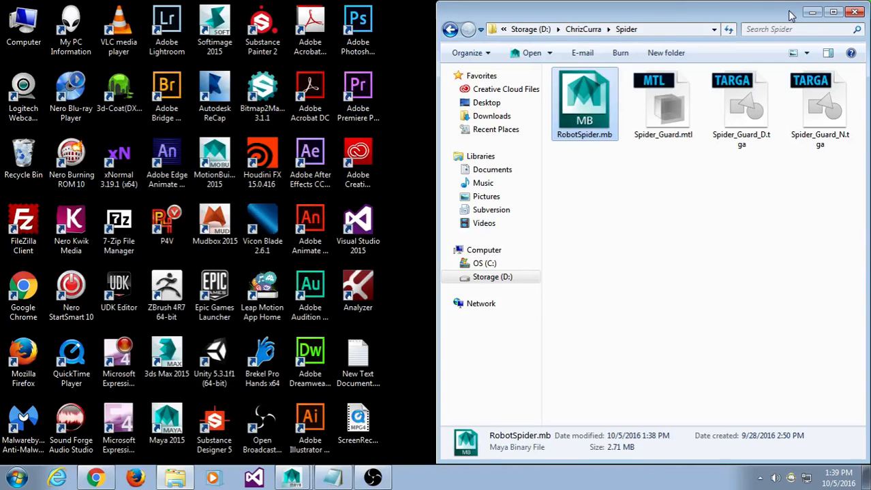
click(812, 13)
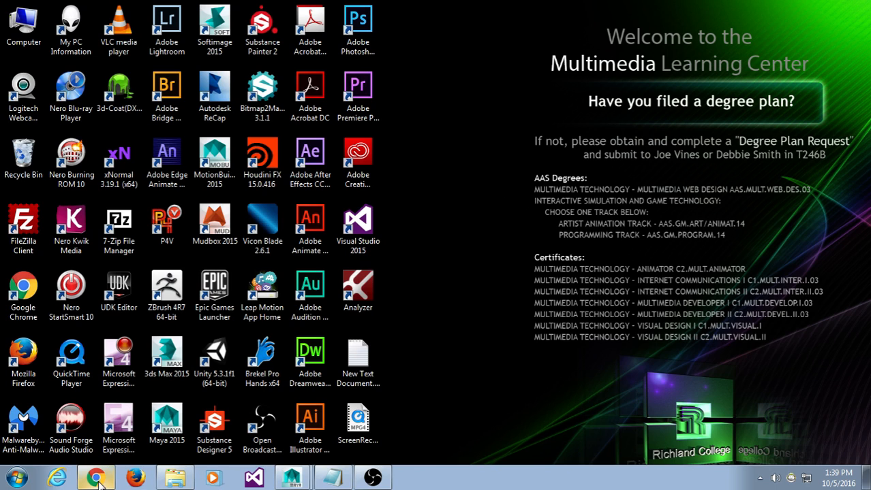
Bring up the Notepad note with the spider files download link and check October 22 and 21, 2016 in the system calendar.
click(332, 478)
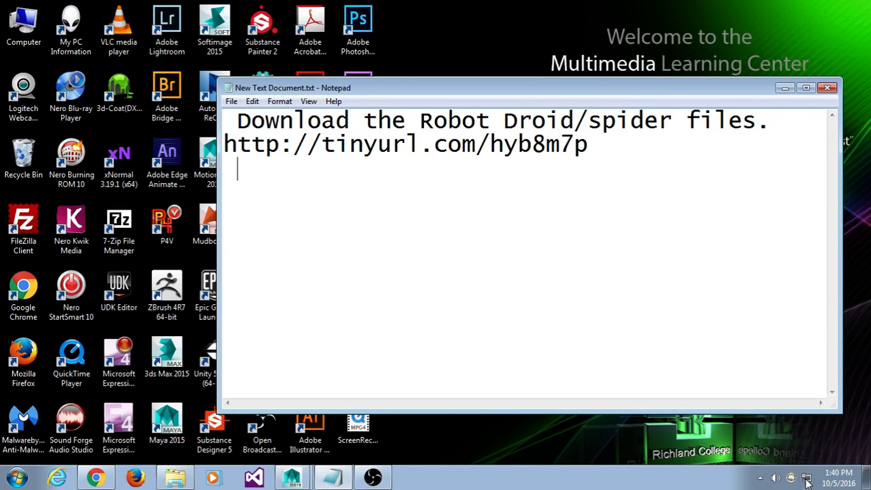
click(836, 480)
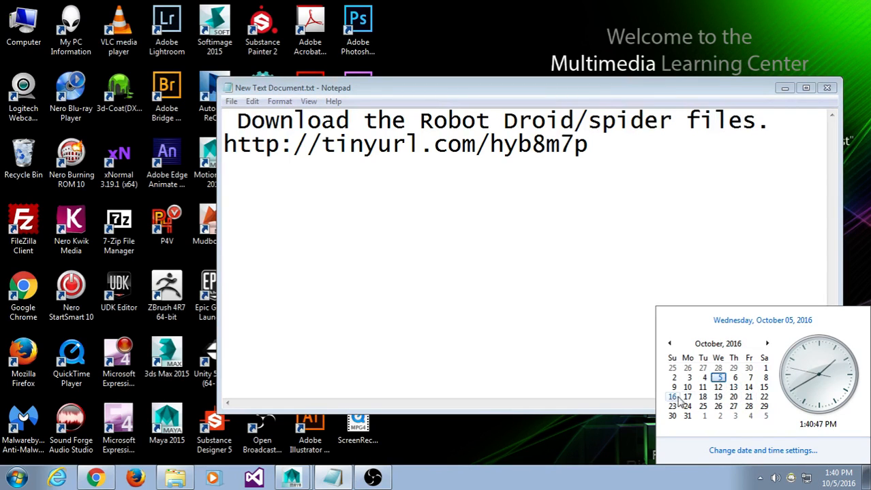
click(764, 397)
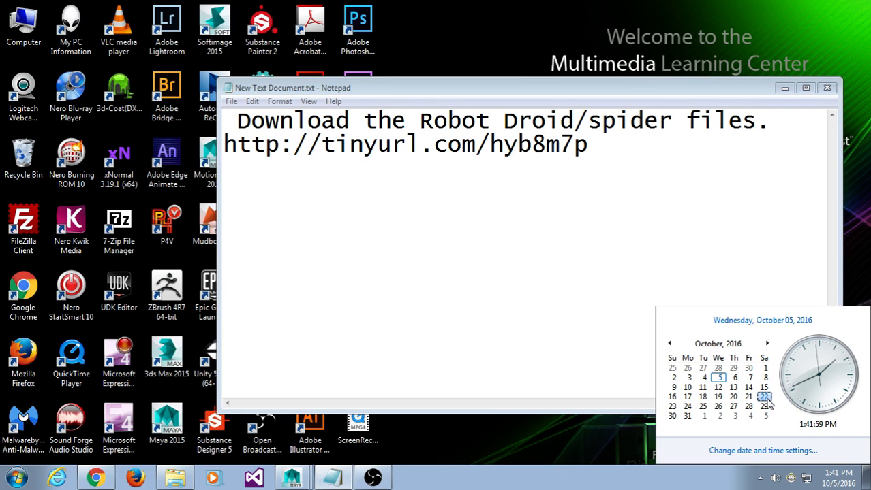
click(831, 482)
click(831, 483)
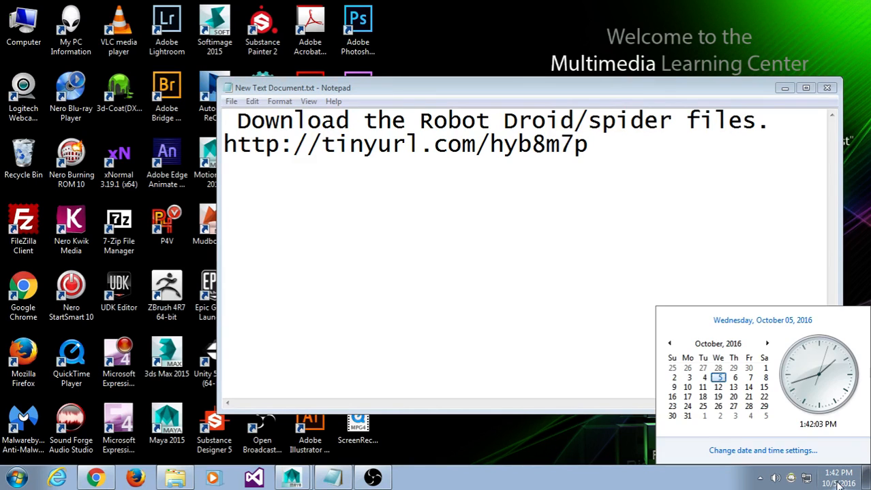
click(748, 397)
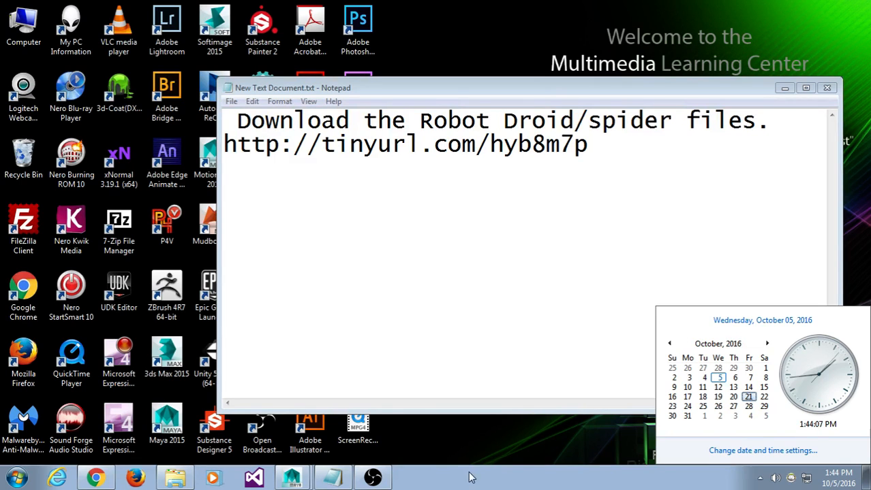
Switch back to Maya and minimize the Connection Editor and Hypergraph Hierarchy windows.
click(468, 445)
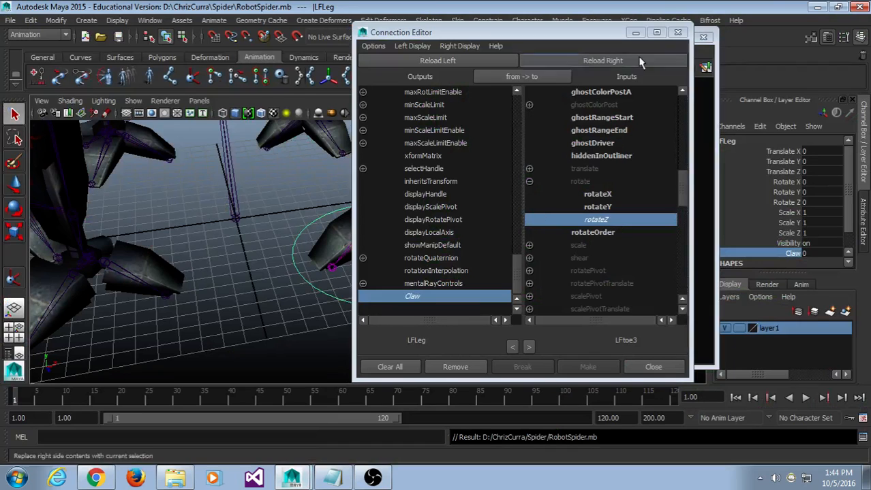
click(637, 32)
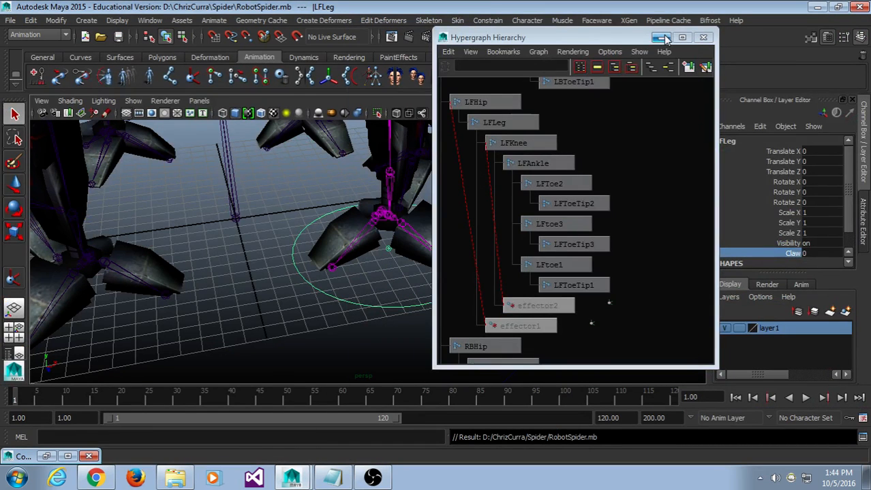
click(660, 38)
Scrub LFLeg's Claw value to demonstrate the toe movement up close, and undo the change.
scroll(566, 218, up, 4)
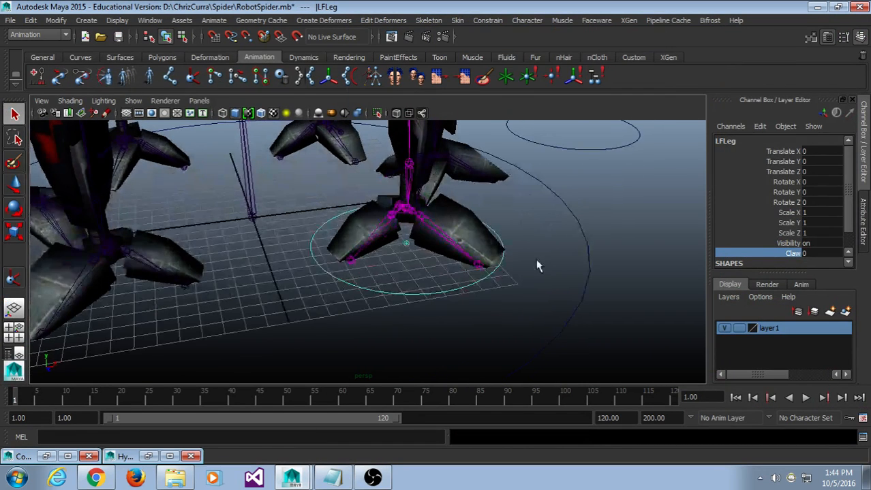
scroll(504, 286, up, 5)
alt+drag(451, 284, 450, 344)
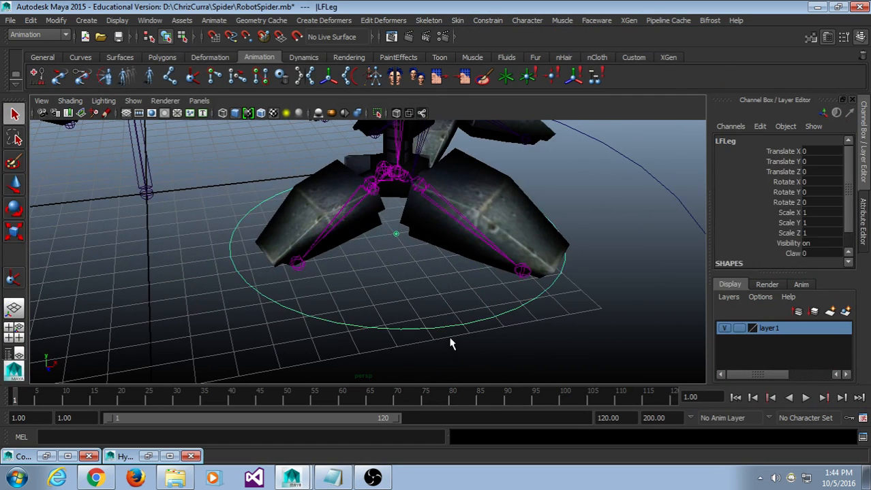
click(773, 254)
middle_drag(549, 219, 422, 295)
key(ctrl+z)
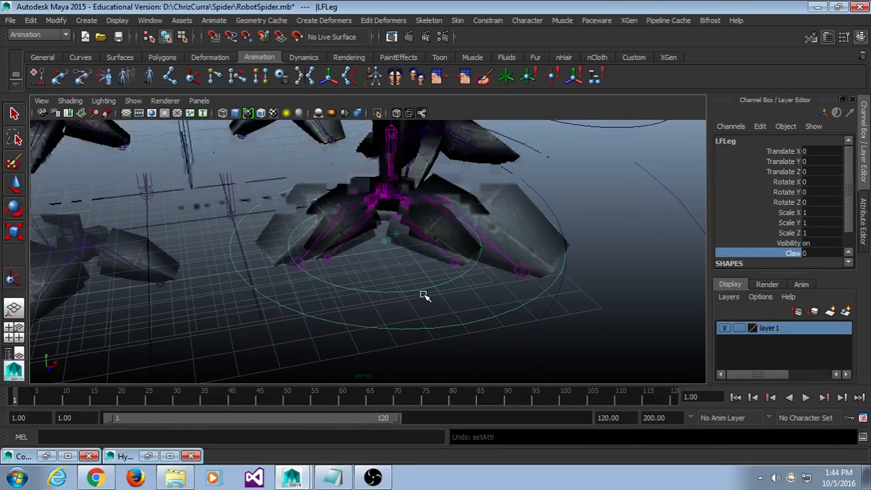
Try lifting LFLeg freely to about -1.7, 2.6, -2.0 and rotating it to test the leg, undoing each change.
key(w)
drag(384, 241, 345, 206)
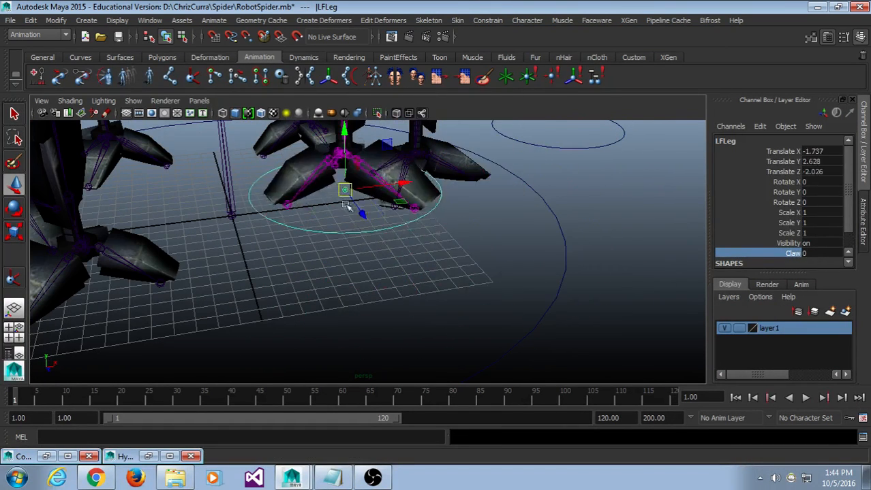
key(ctrl+z)
scroll(425, 308, down, 5)
scroll(432, 283, up, 3)
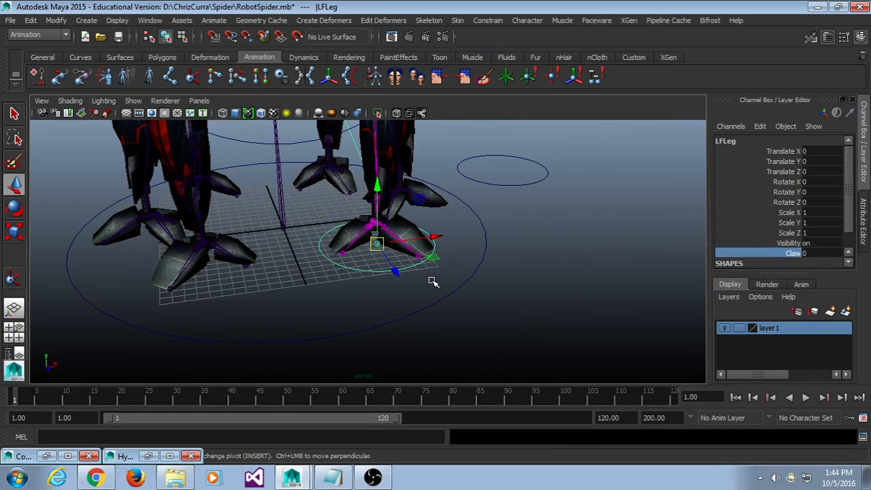
key(e)
drag(431, 283, 522, 242)
key(ctrl+z)
Move LFLeg about 8.6 units along X to test stretching the leg outward, and undo the move.
key(w)
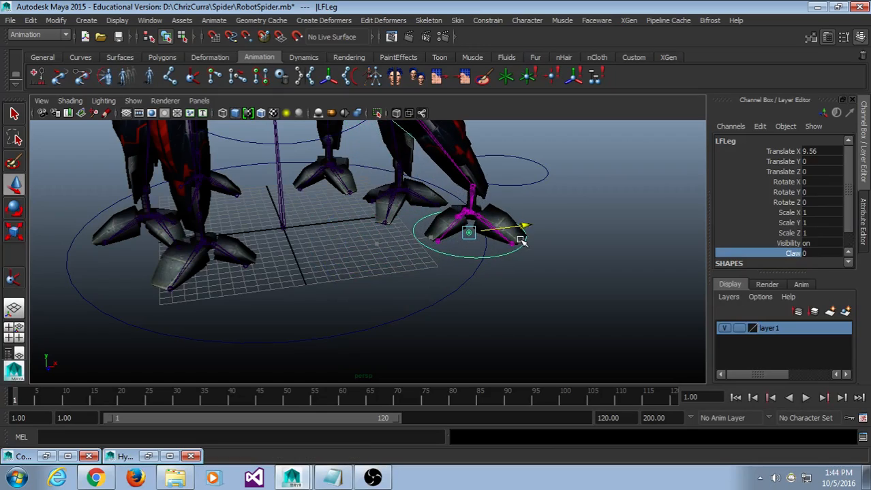
key(ctrl+z)
key(shift+z)
key(ctrl+z)
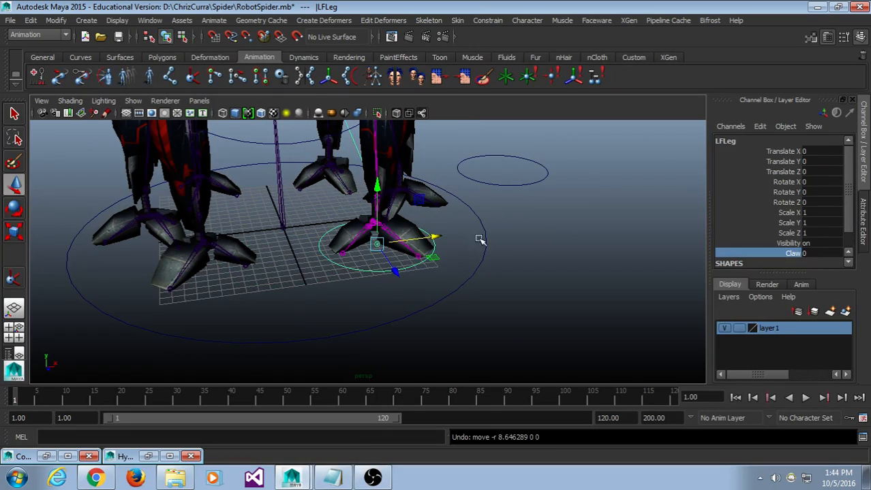
Try moving LFLeg freely to about 9.9, 10.0, -1.1 to test the foot's orientation, and undo the move.
key(f)
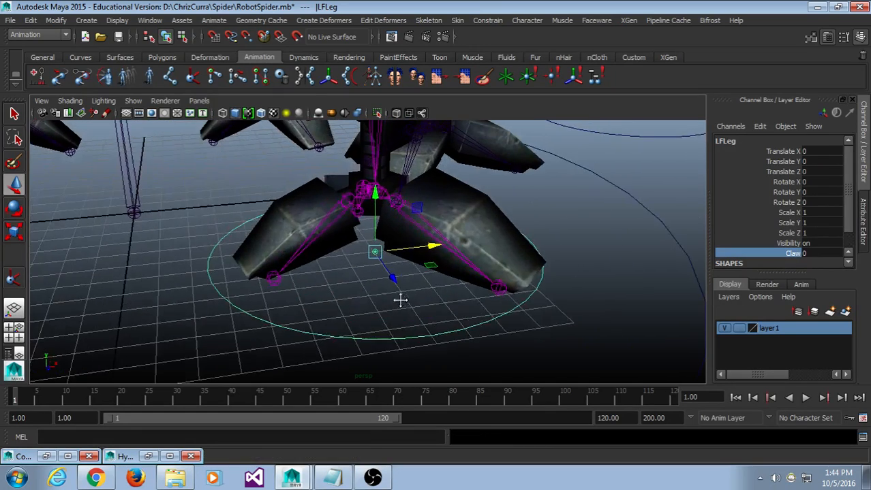
mouse_move(400, 300)
alt+mouse_down()
mouse_move(362, 305)
mouse_move(436, 298)
mouse_move(408, 300)
alt+mouse_up()
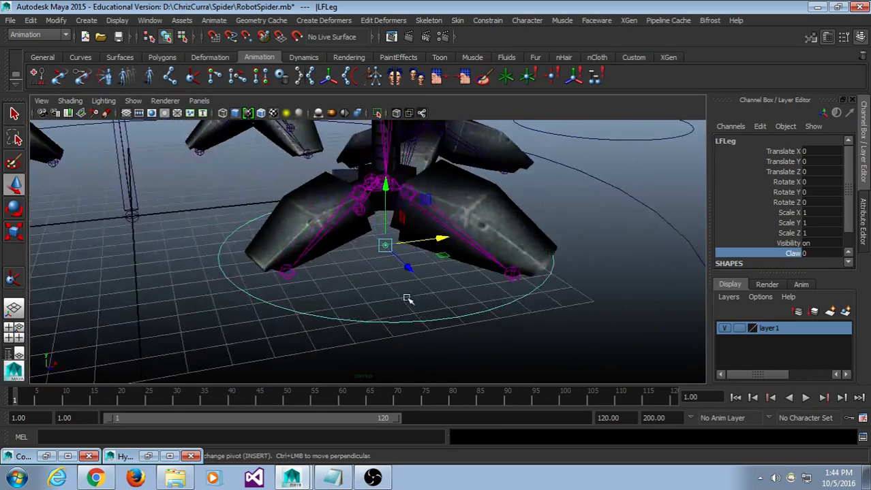
scroll(407, 300, down, 5)
alt+drag(431, 271, 442, 192)
key(ctrl+z)
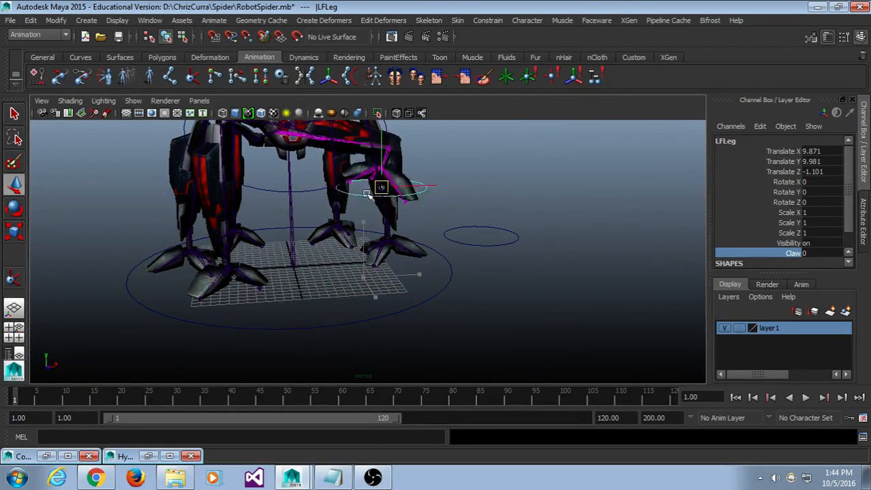
scroll(399, 312, up, 5)
alt+drag(399, 312, 441, 208)
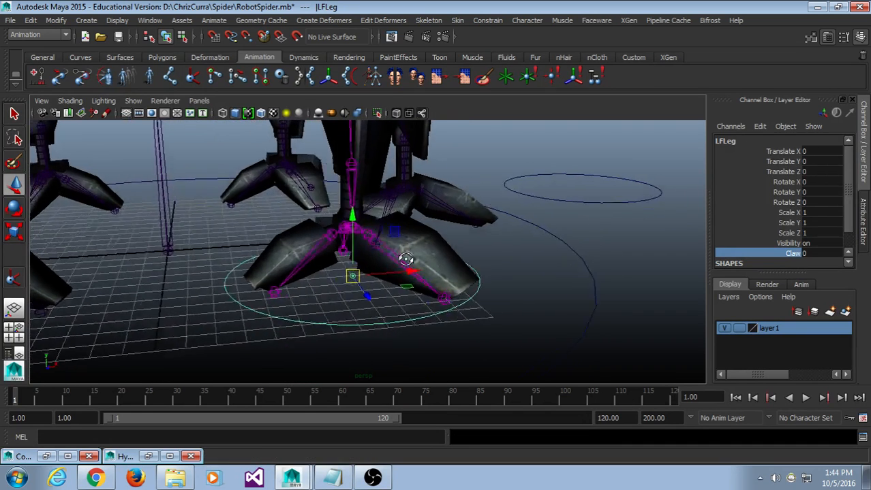
Try rotating ikHandle2 at the ankle by about 24, -2 and 10 degrees, and undo the rotation.
click(554, 208)
scroll(382, 269, up, 5)
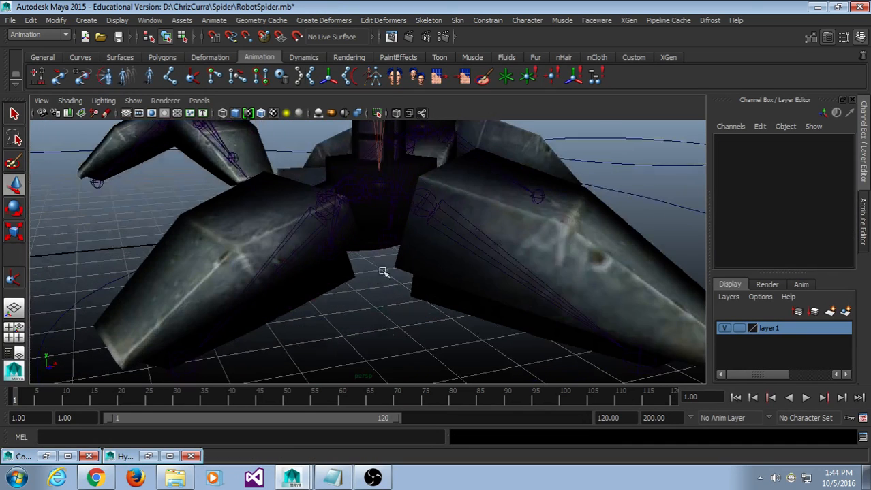
click(368, 204)
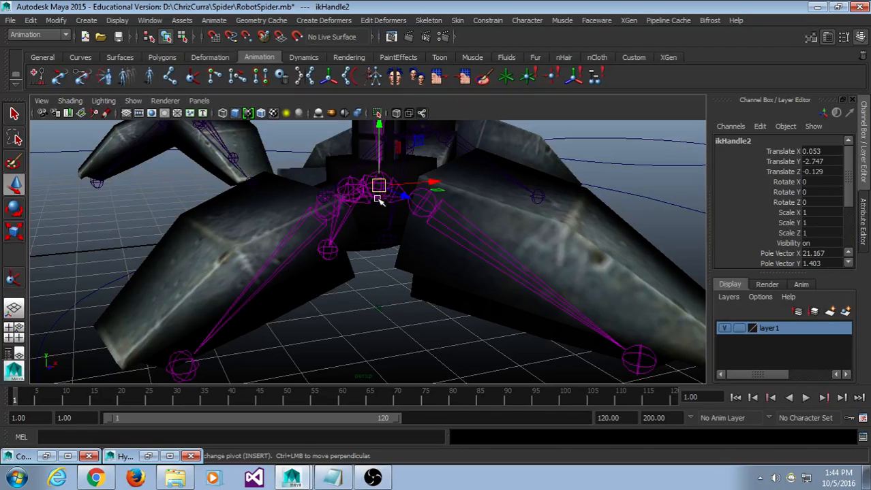
key(e)
drag(375, 179, 390, 238)
key(ctrl+z)
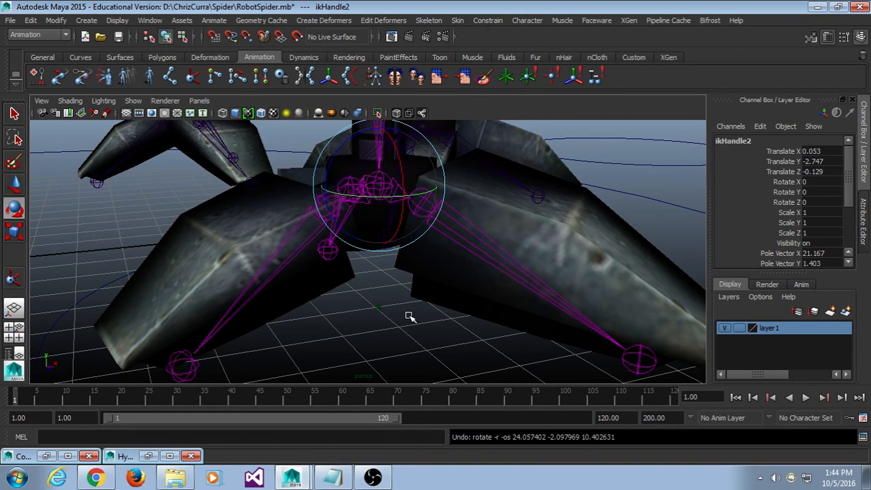
scroll(425, 321, down, 3)
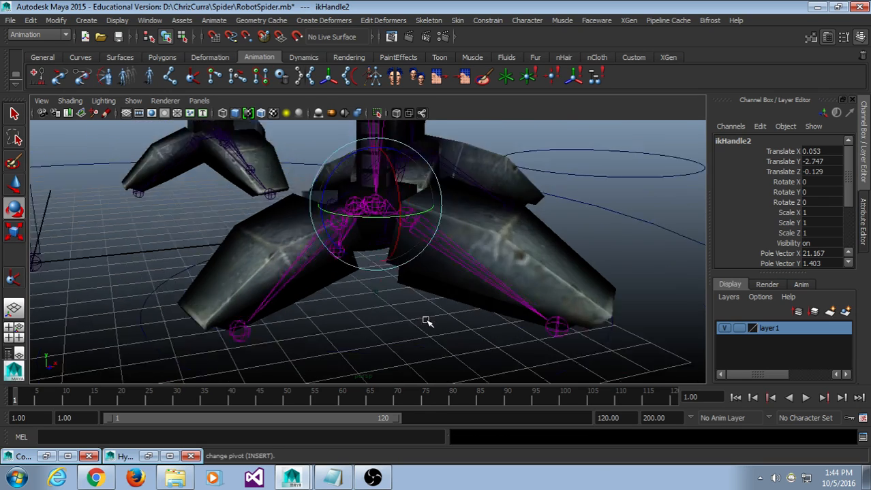
alt+drag(425, 320, 422, 313)
Examine the LFtoe1 joint, the ankle mesh and the ankle's IK handle up close.
click(549, 247)
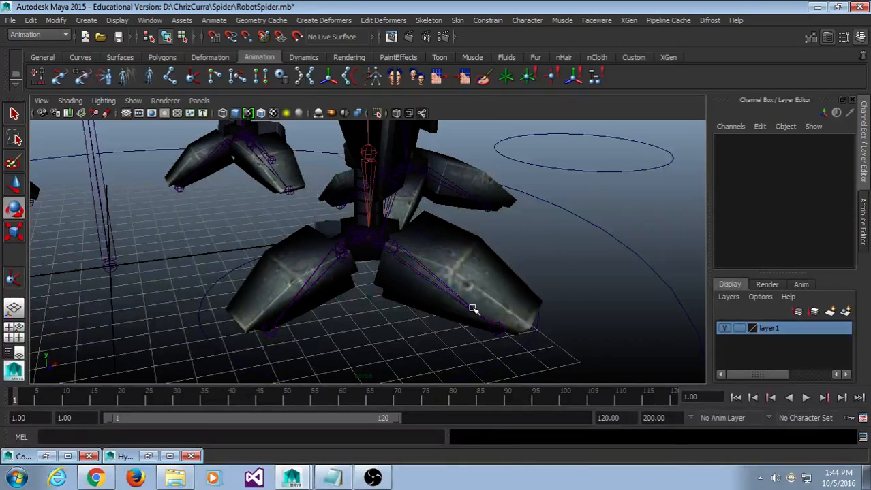
scroll(460, 303, up, 5)
click(452, 250)
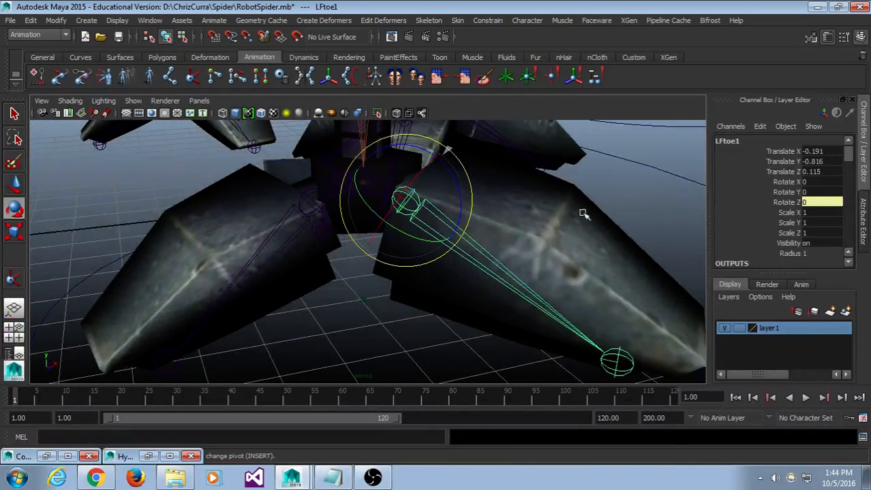
click(604, 198)
alt+drag(512, 216, 499, 249)
click(416, 243)
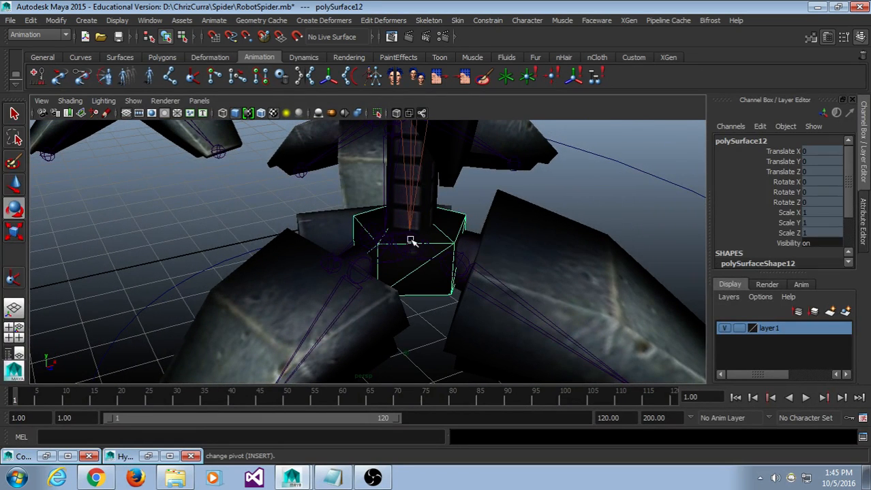
click(409, 253)
alt+drag(408, 257, 453, 260)
scroll(436, 258, up, 5)
click(458, 228)
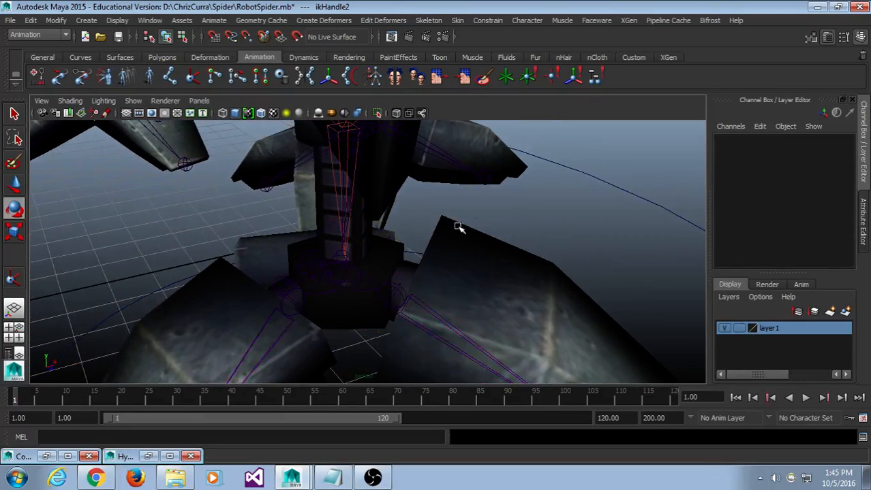
Try nudging ikHandle2 freely at the ankle, undo the move, and activate the Rotate tool.
click(340, 286)
key(w)
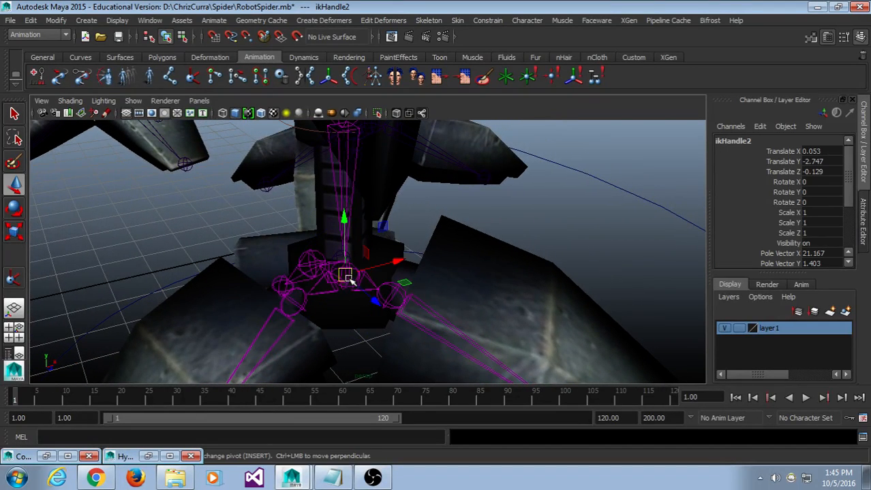
drag(347, 280, 365, 268)
key(ctrl+z)
key(e)
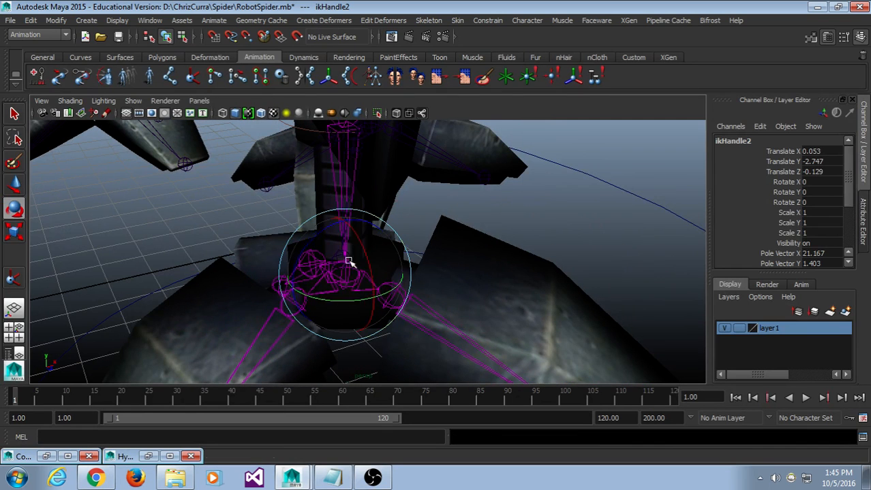
Create an IK handle from the LFAnkle joint to the base joint of the front toe.
click(497, 235)
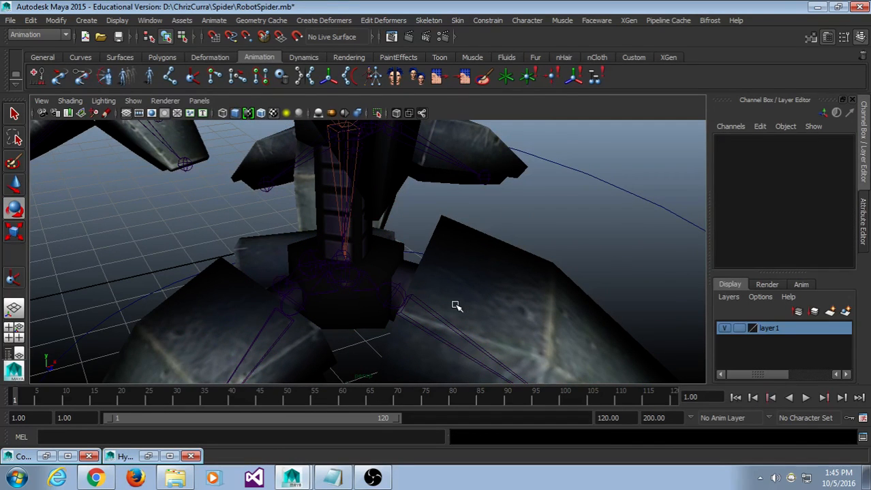
scroll(455, 304, up, 2)
alt+drag(430, 310, 428, 272)
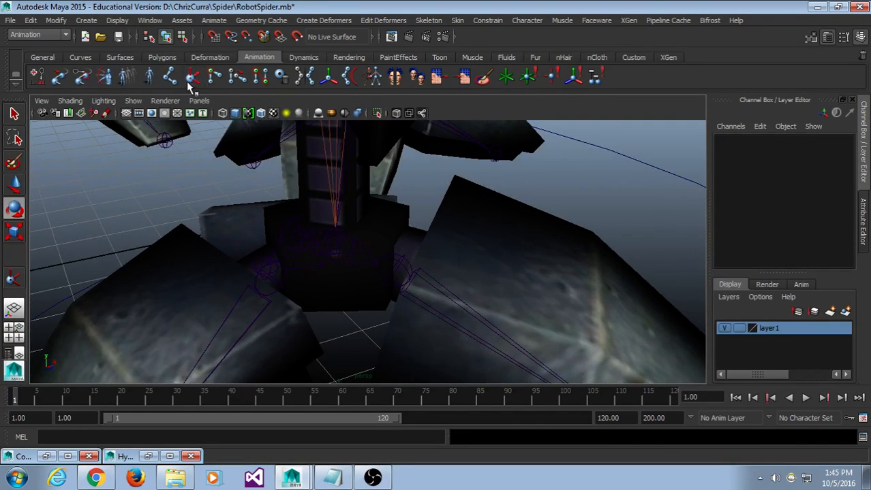
click(193, 78)
click(335, 240)
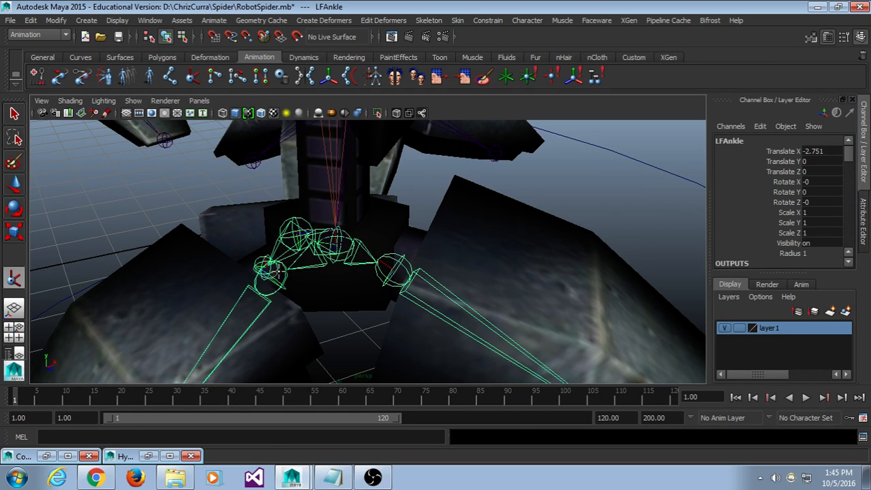
click(274, 271)
alt+drag(386, 326, 458, 326)
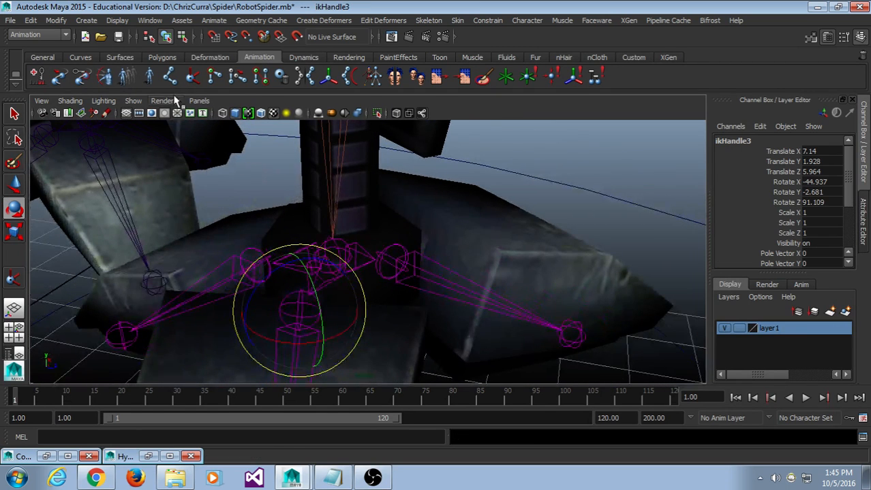
Create a second IK handle from LFAnkle to the base joint of the neighbouring toe.
click(194, 77)
click(327, 254)
click(252, 265)
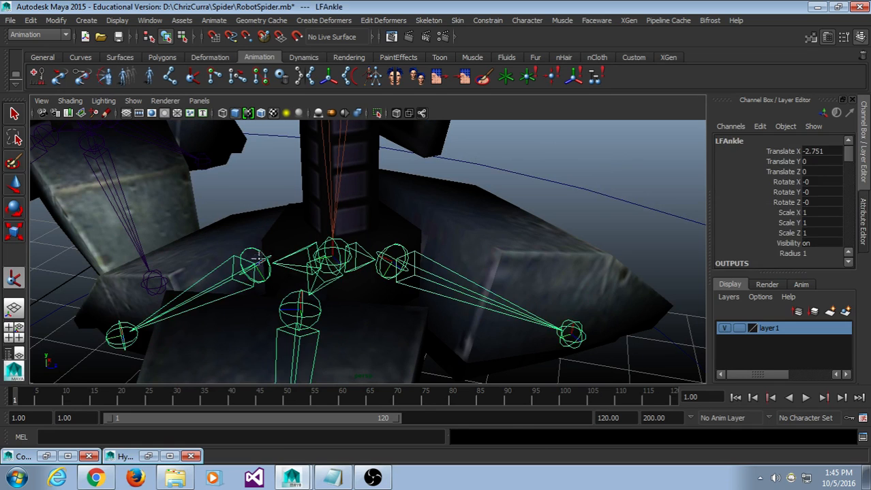
click(334, 248)
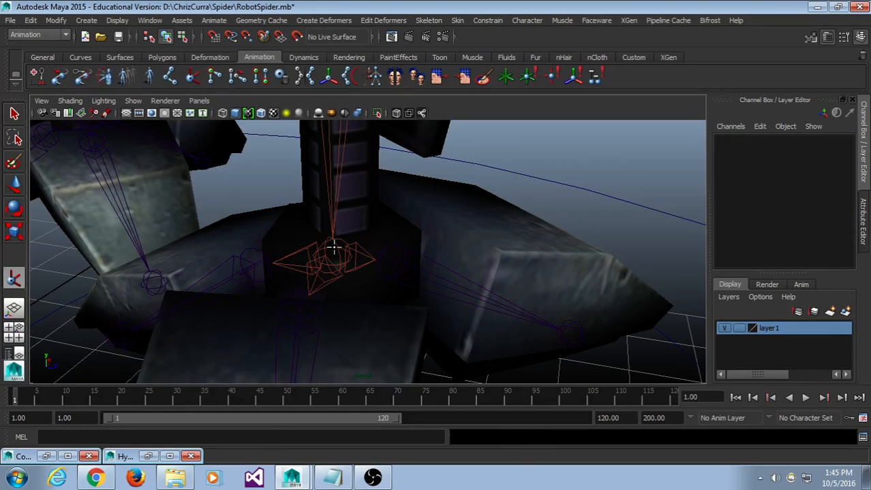
Select ikHandle2 among the toe handles, try moving it about -0.15, 0.08, -0.16, and undo the move.
click(14, 114)
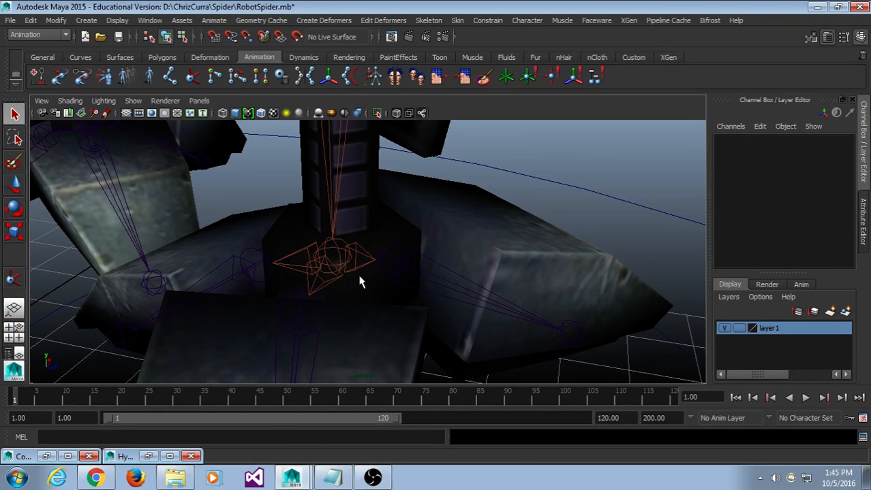
click(300, 316)
click(278, 272)
drag(278, 237, 233, 289)
click(371, 305)
click(376, 288)
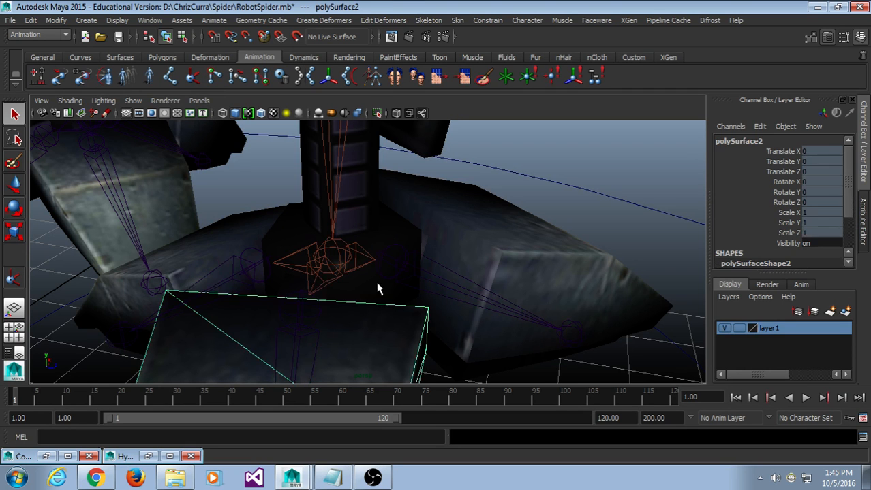
click(301, 288)
alt+drag(366, 314, 360, 235)
key(w)
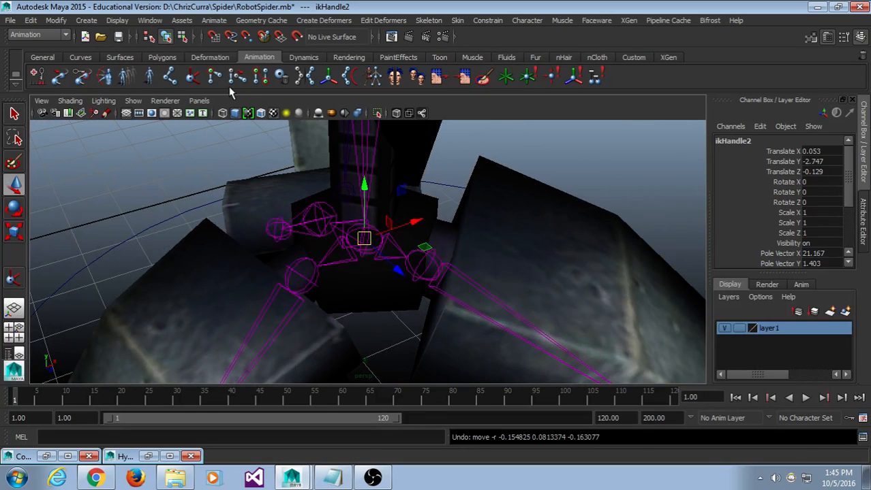
Add another IK handle from LFAnkle to the front toe's base joint, and clear the selection.
click(192, 76)
click(306, 276)
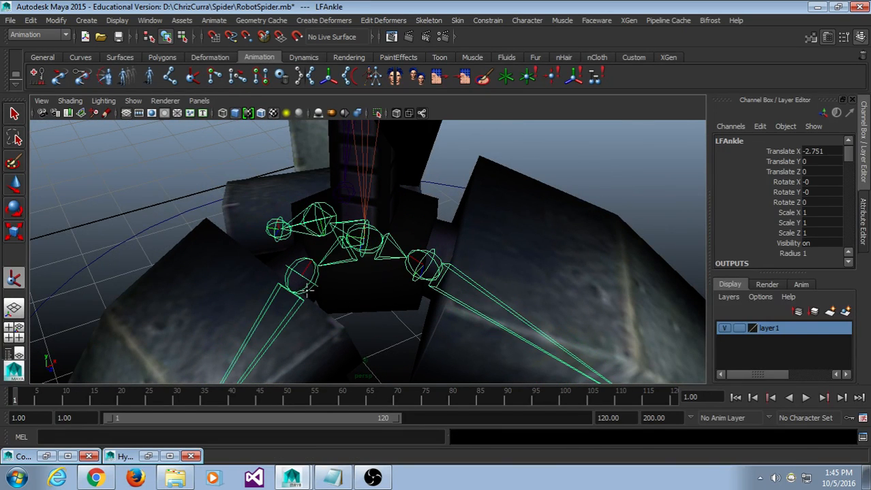
click(302, 272)
key(w)
click(360, 334)
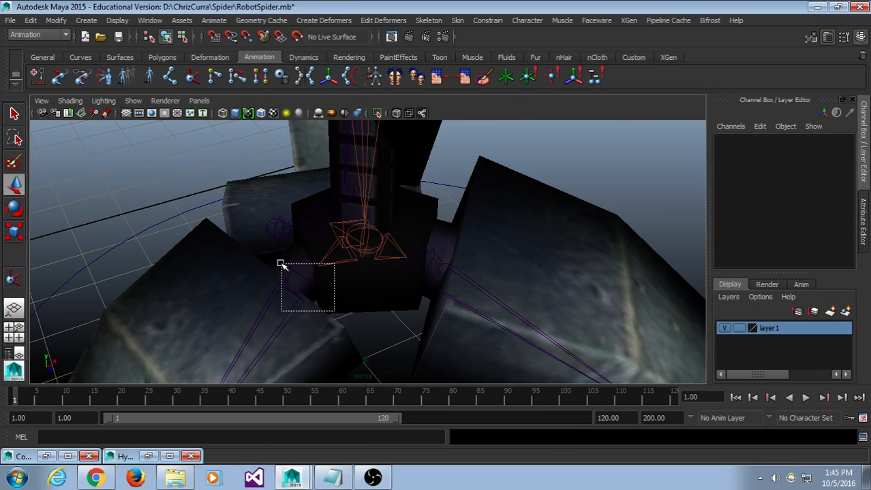
Try parenting the front toe's IK handle to ikHandle2 and rotating ikHandle2, and undo the rotation and parenting.
drag(282, 262, 373, 274)
click(349, 232)
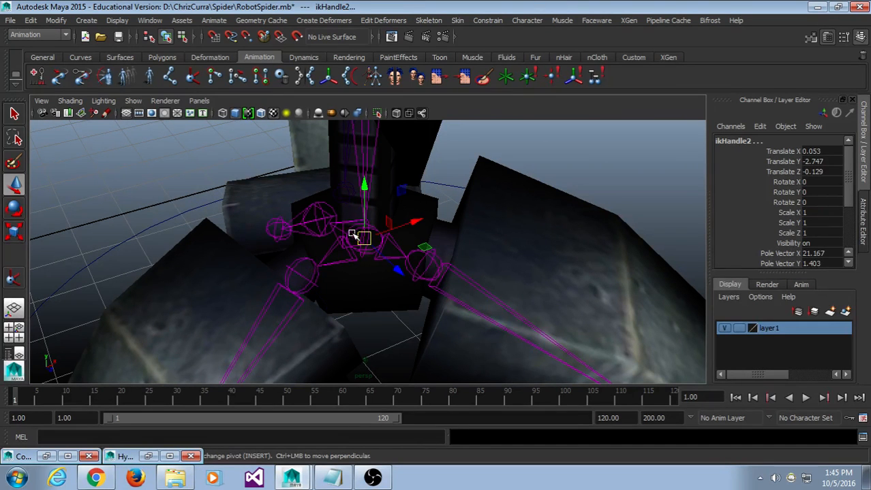
click(352, 235)
click(363, 233)
key(e)
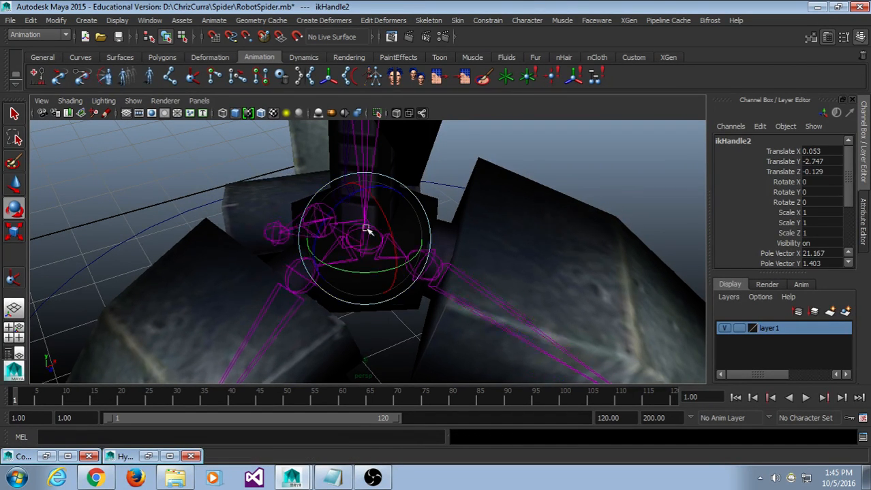
key(ctrl+z)
key(ctrl+z)
key(ctrl+z)
key(ctrl+z)
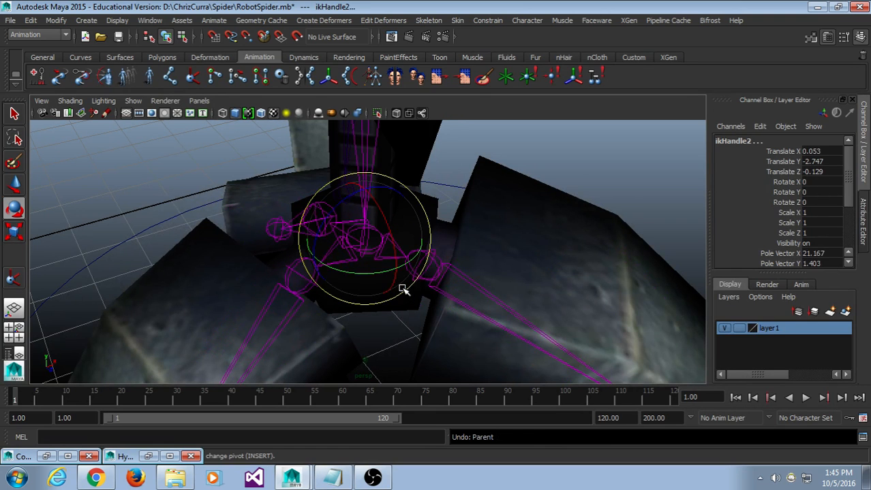
key(ctrl+z)
Examine LFAnkle and the front toe's ikHandle5, and review the Current solver setting of the IK Handle Tool.
alt+drag(360, 287, 406, 260)
click(402, 216)
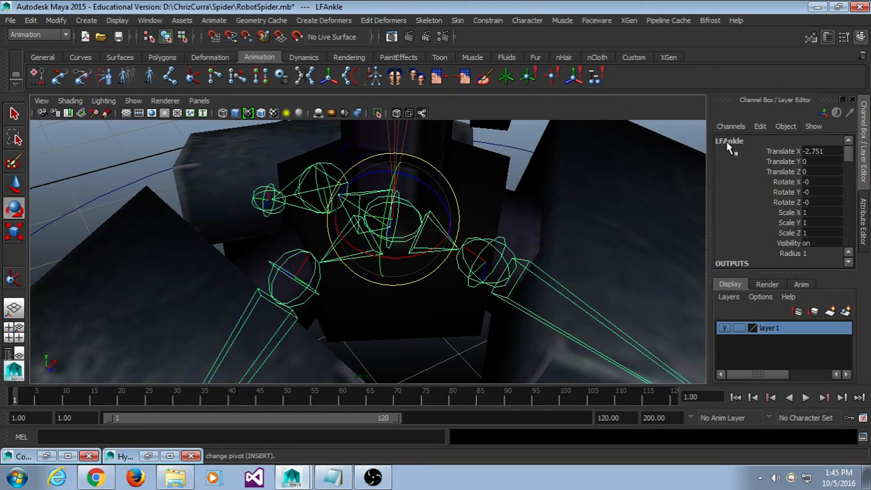
click(293, 280)
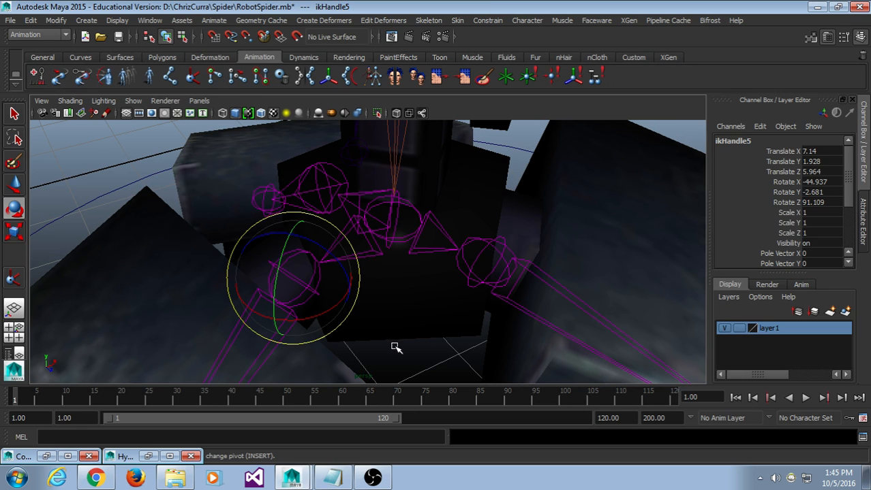
drag(344, 330, 308, 281)
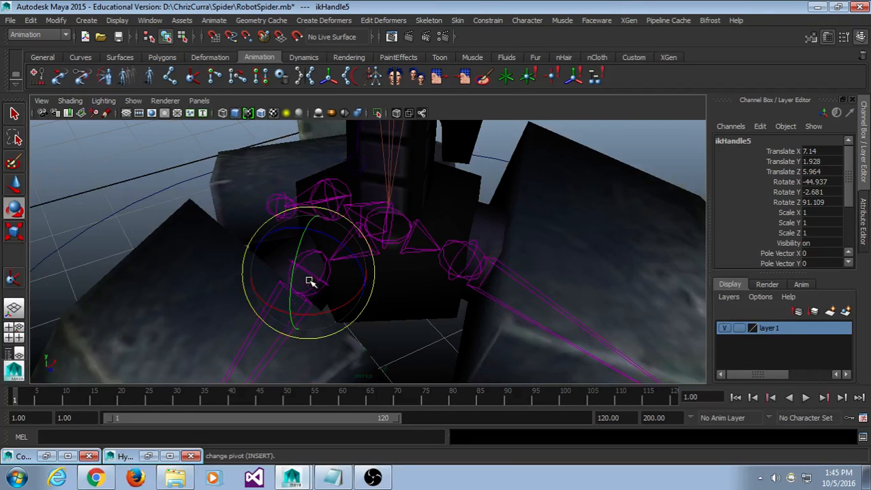
double_click(195, 77)
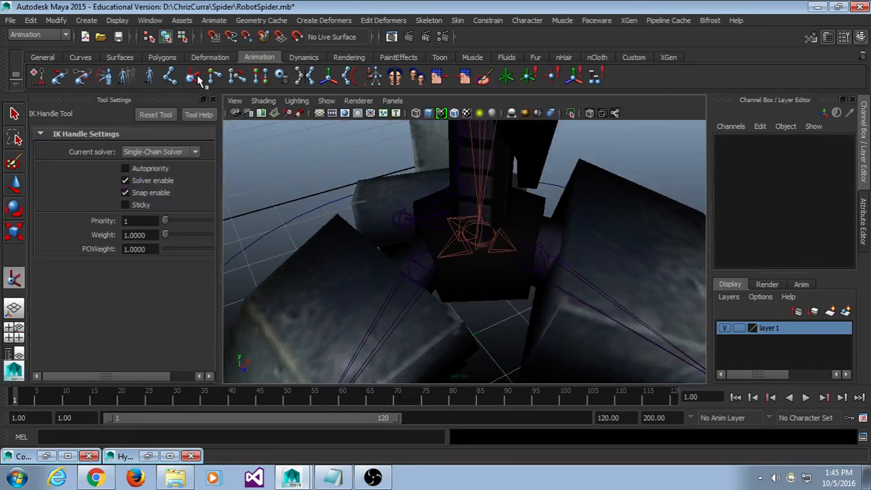
click(156, 156)
click(152, 164)
click(213, 100)
click(355, 332)
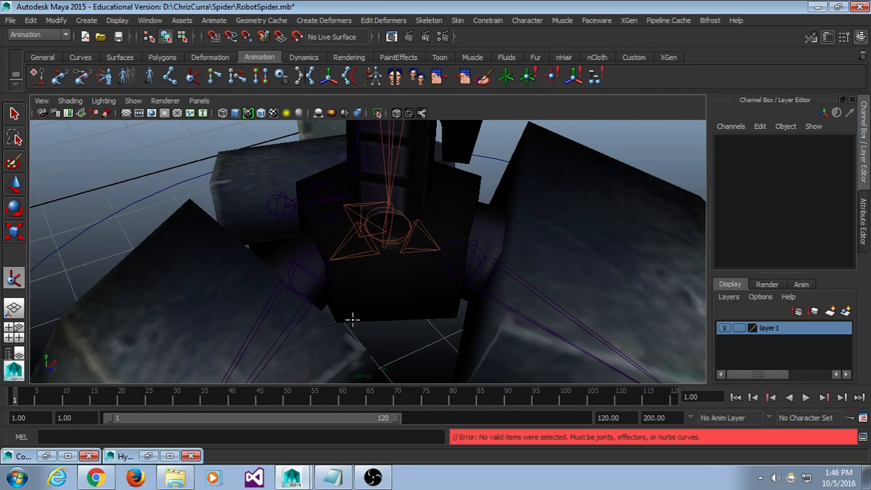
Delete ikHandle5 from the front toe's base joint, and check LFtoe1 and LFtoe3 for leftover IK handles.
click(14, 114)
drag(315, 313, 281, 249)
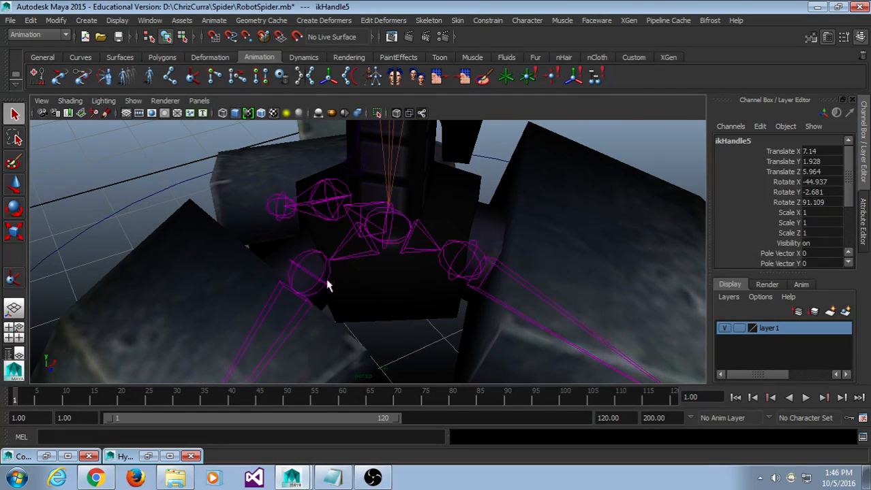
click(366, 200)
key(w)
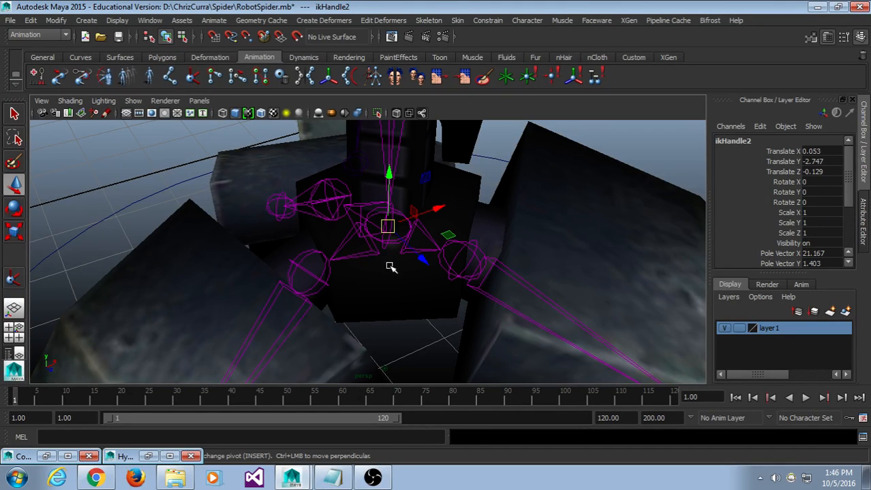
drag(356, 298, 267, 247)
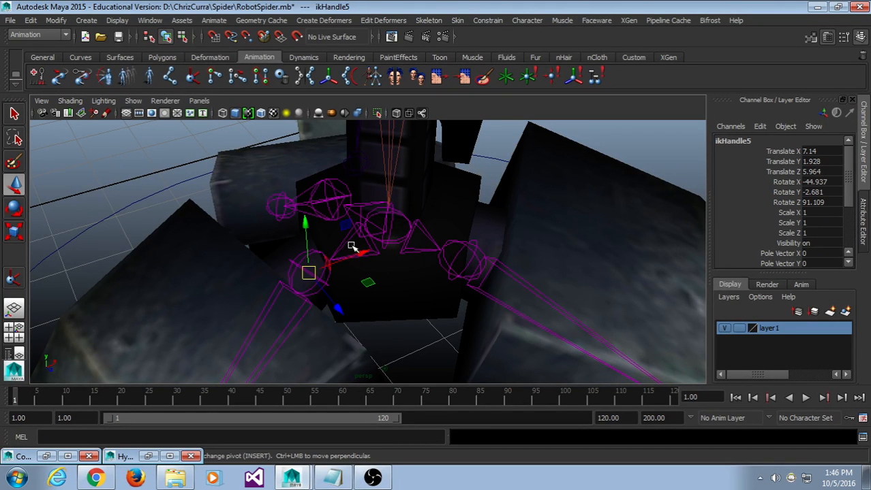
click(480, 225)
click(463, 261)
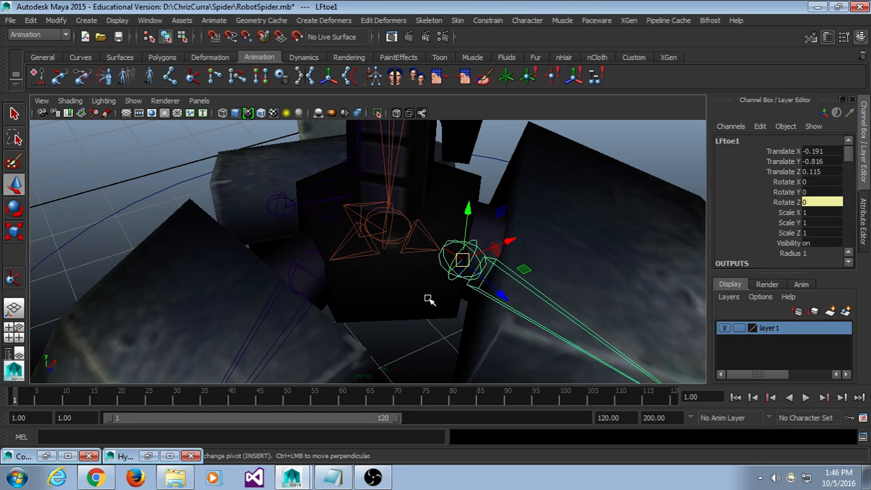
drag(364, 293, 293, 281)
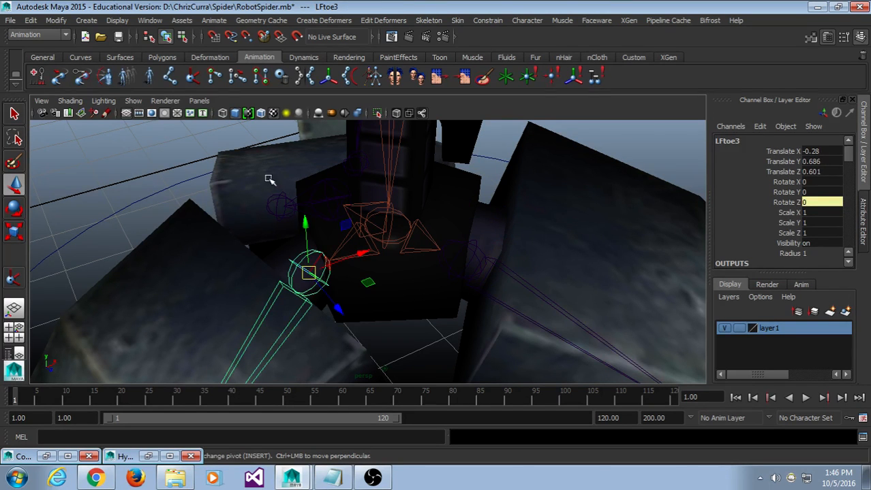
Check the ankle area for remaining IK handles, and delete ikHandle4 from the other toe's base joint.
click(317, 200)
click(364, 209)
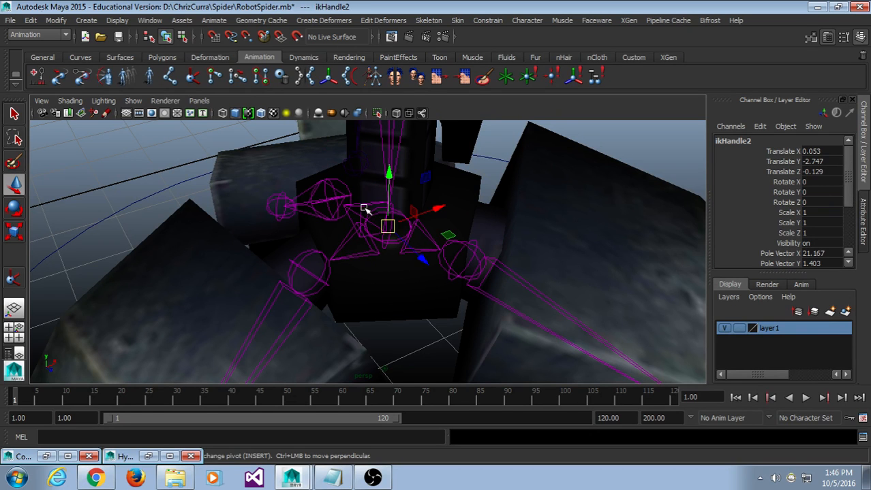
click(284, 199)
click(409, 280)
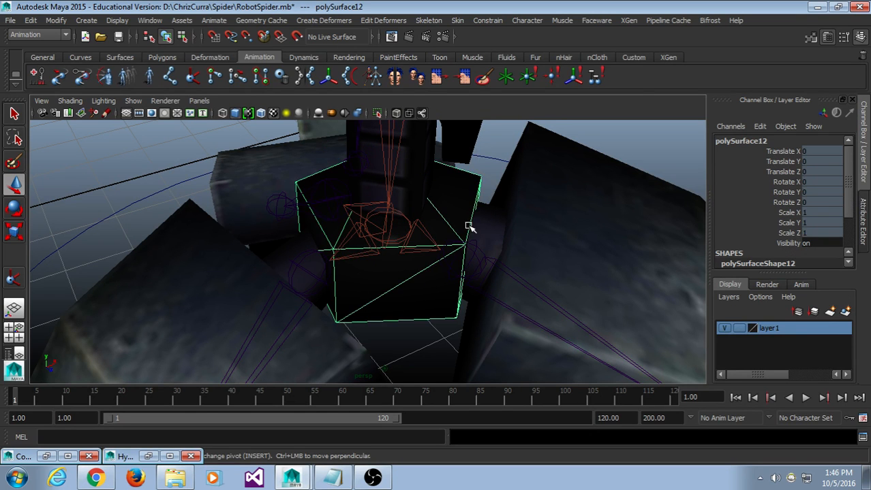
drag(512, 221, 436, 284)
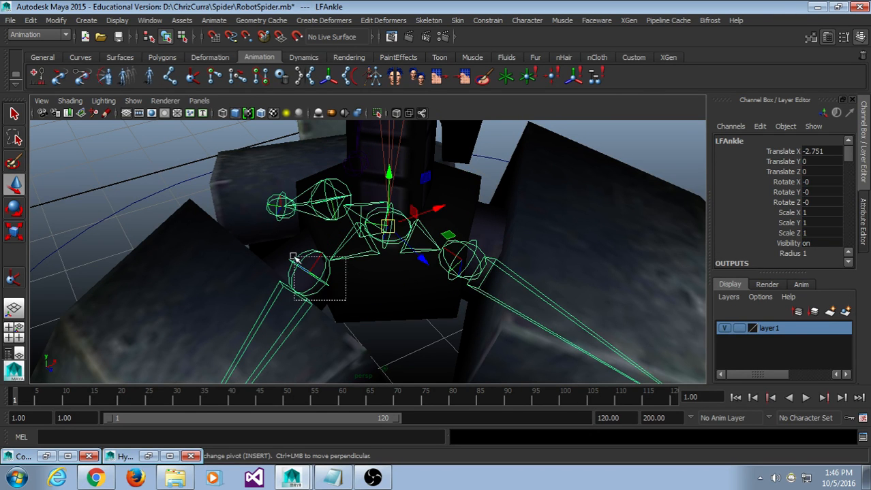
click(330, 199)
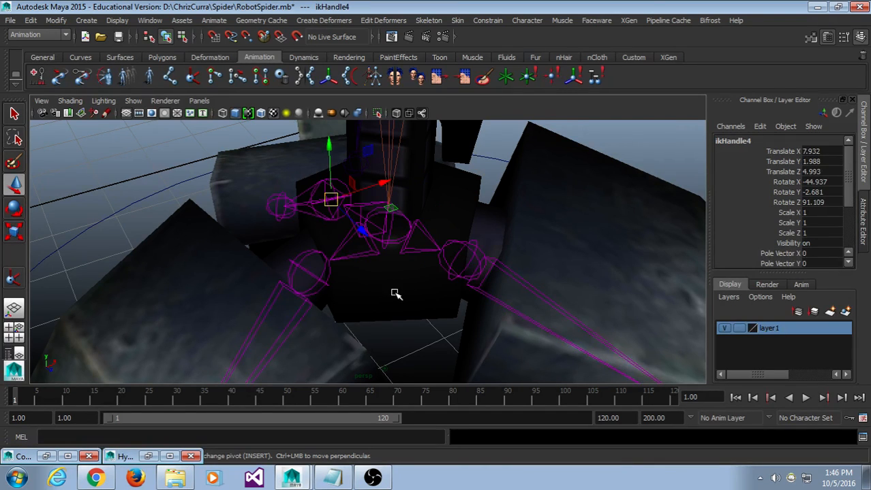
alt+drag(395, 293, 335, 195)
click(387, 257)
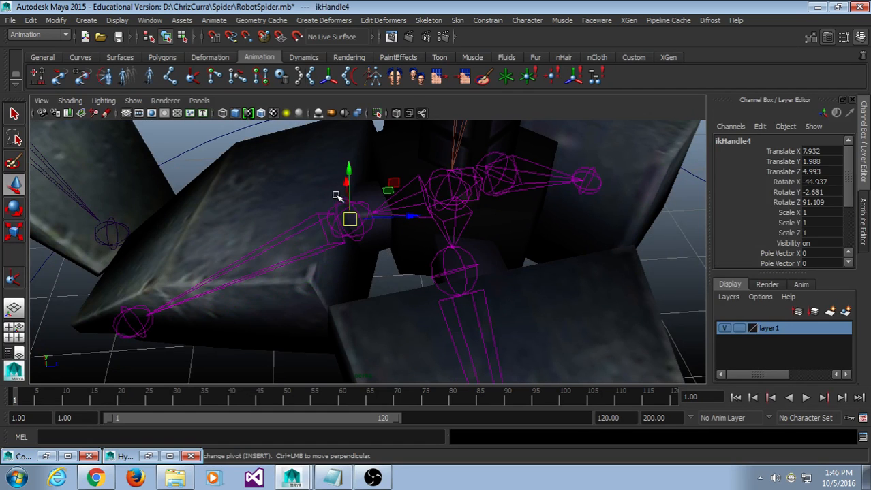
click(419, 245)
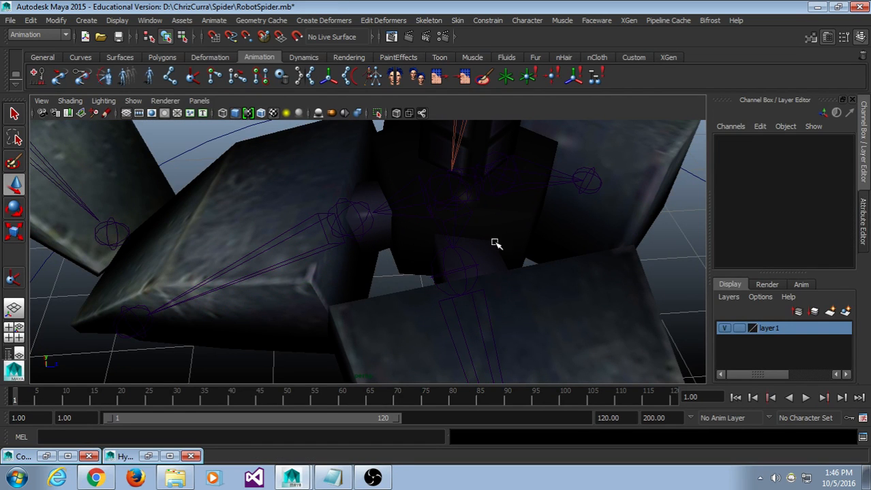
Select the Claw attribute on the LFLeg control, test it against the toes, and clear the selection.
alt+drag(595, 278, 469, 267)
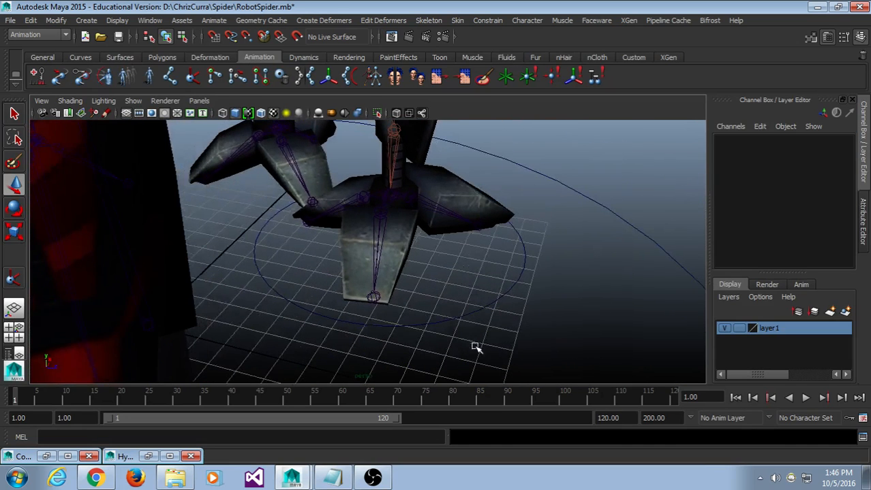
click(523, 270)
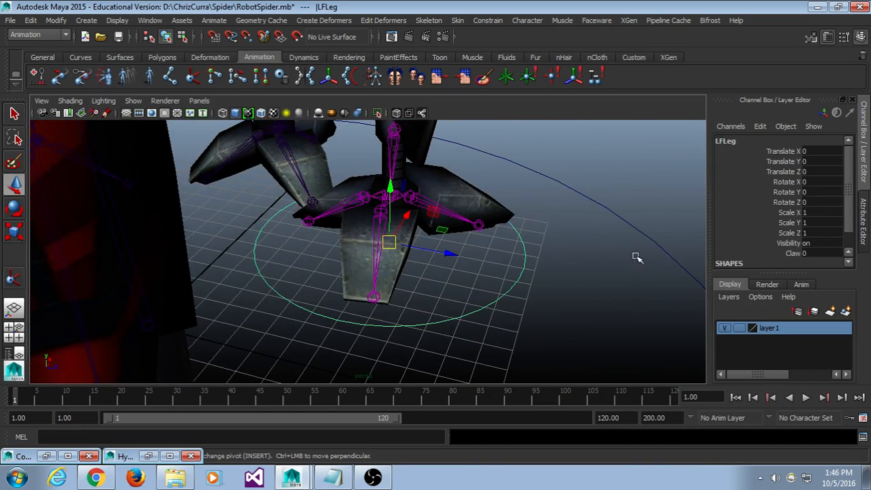
click(792, 254)
middle_drag(585, 244, 507, 210)
scroll(482, 210, up, 5)
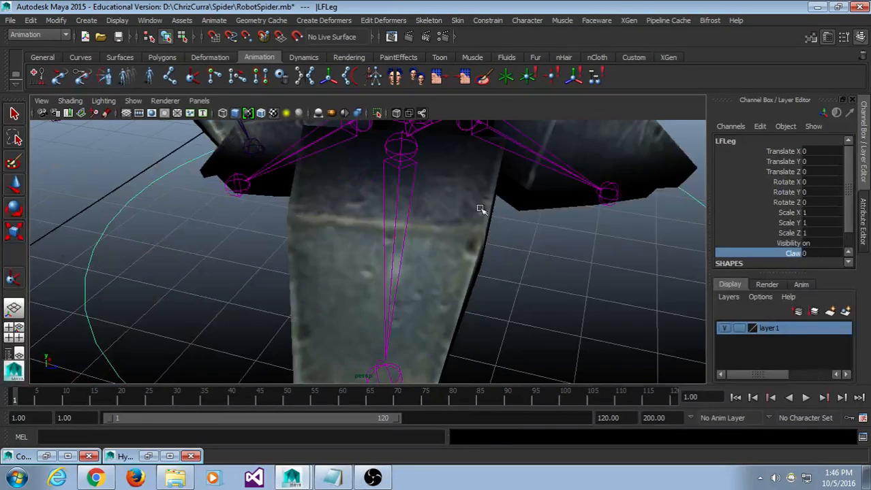
alt+middle_drag(538, 264, 515, 337)
click(515, 337)
Create an IK handle from LFAnkle to the front toe's base joint.
scroll(455, 285, up, 5)
alt+drag(455, 285, 408, 241)
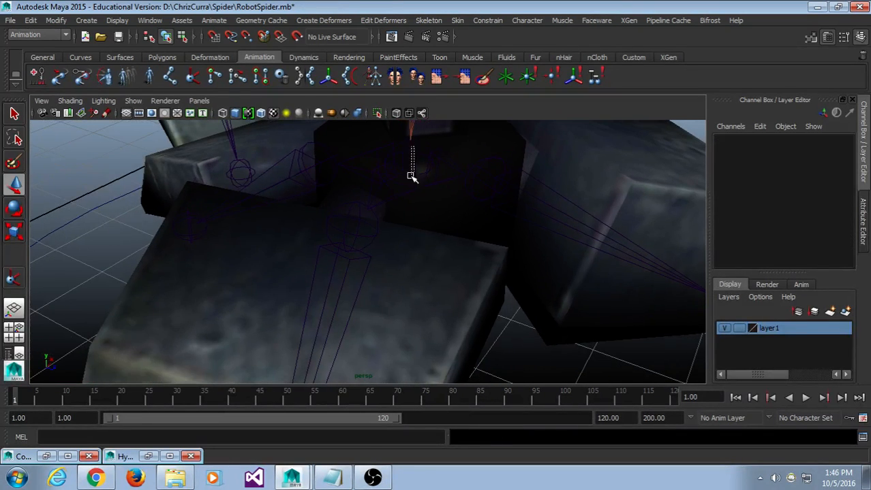
click(410, 175)
alt+middle_drag(411, 177, 394, 233)
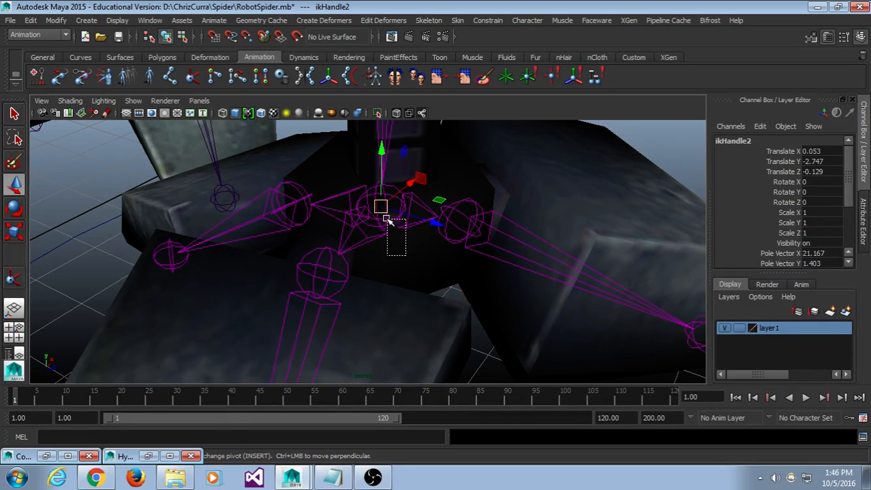
click(386, 219)
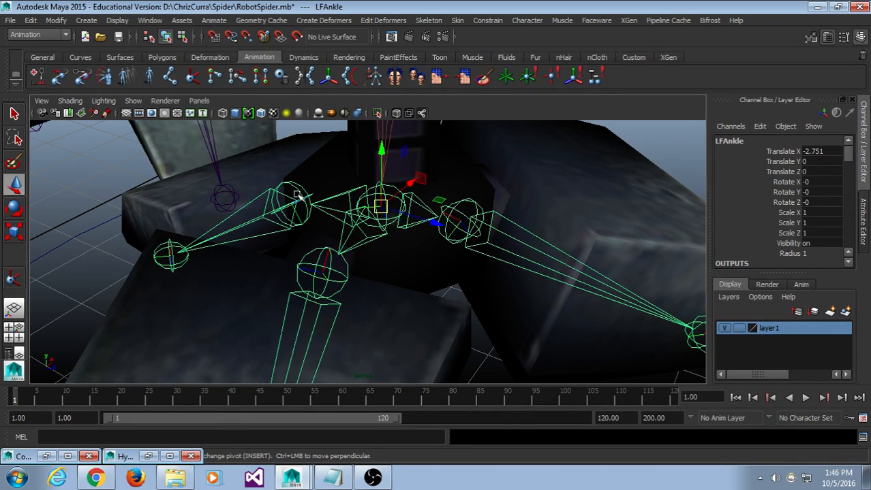
click(193, 77)
click(388, 206)
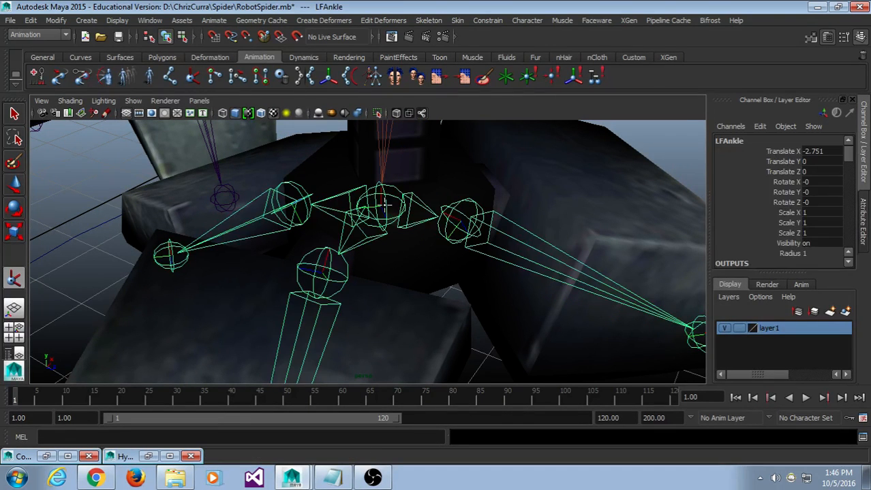
click(328, 272)
Parent the front toe's ikHandle3 to ikHandle2 at the ankle.
alt+drag(478, 330, 291, 251)
click(421, 311)
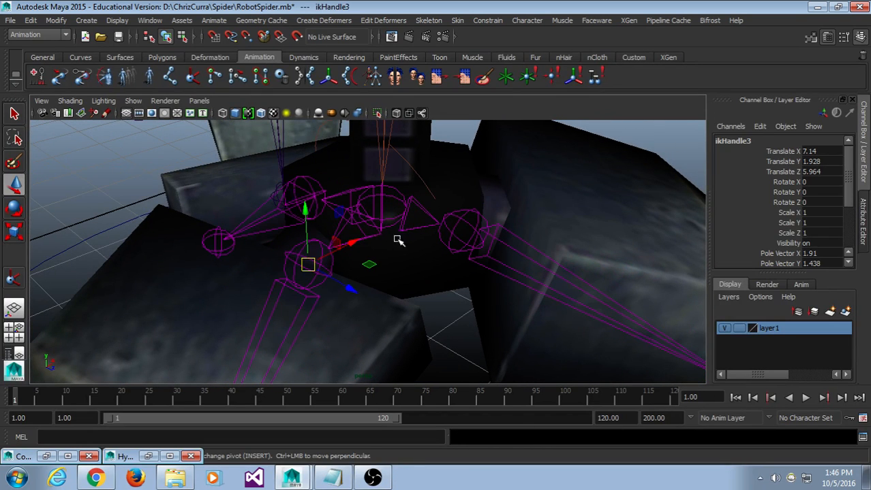
shift+click(370, 189)
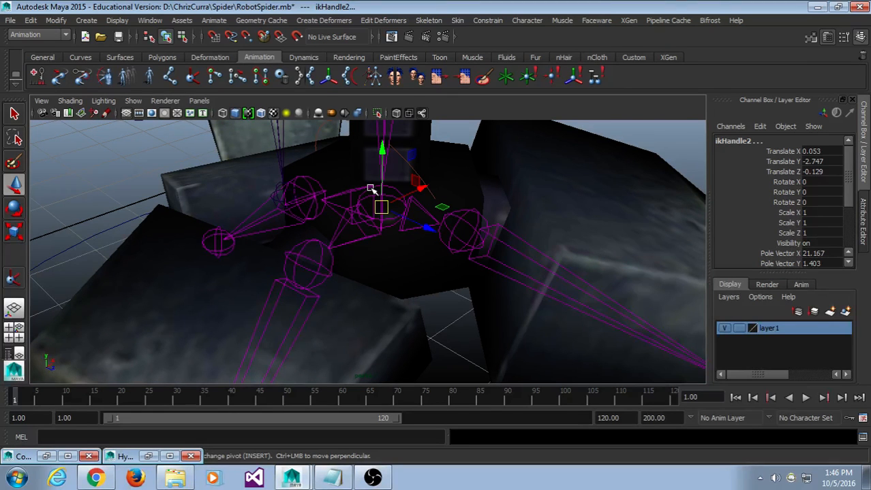
click(349, 295)
drag(346, 309, 282, 243)
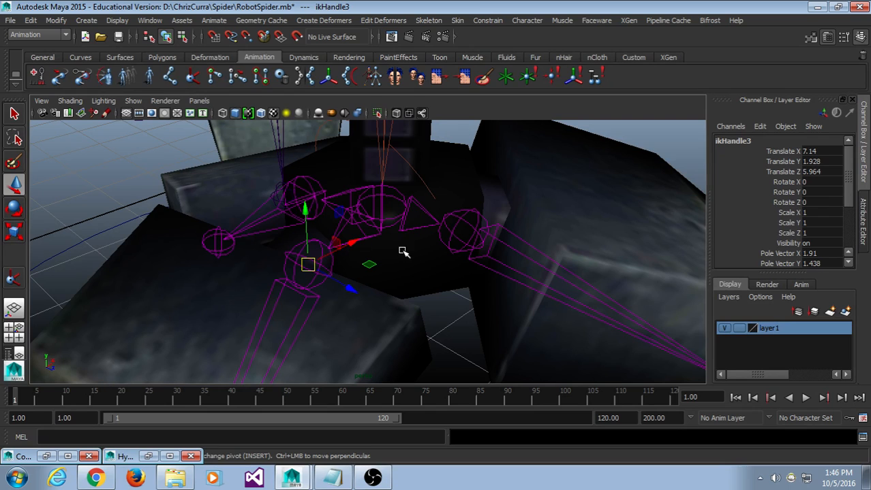
drag(401, 249, 375, 194)
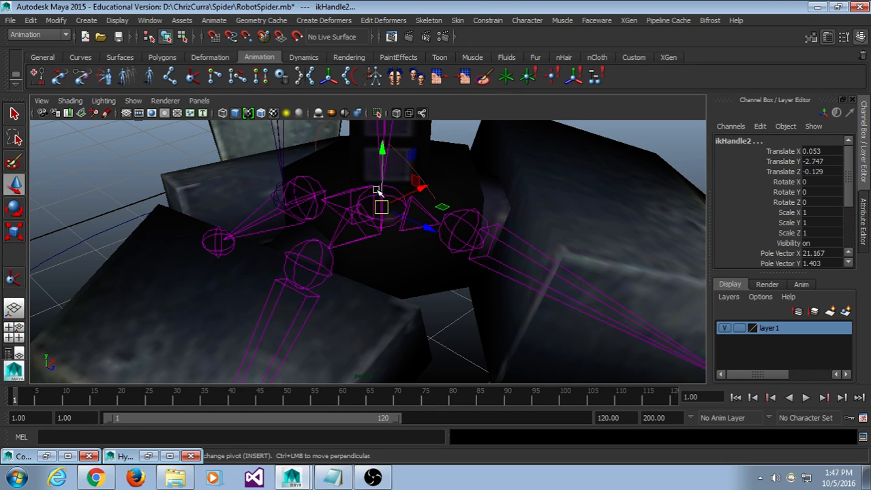
key(ctrl+z)
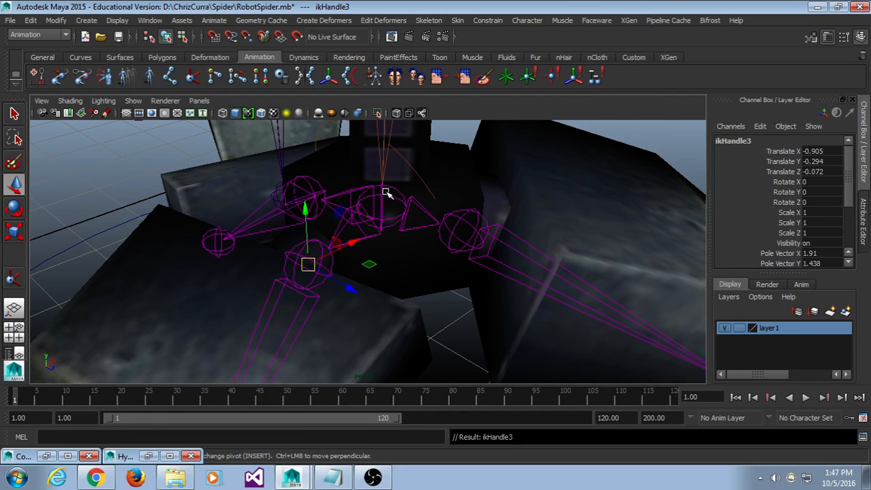
Open the Hypergraph Hierarchy, frame ikHandle3, and examine the order of the IK handles under LFLegGrp, with ikHandle2 selected.
scroll(428, 278, down, 7)
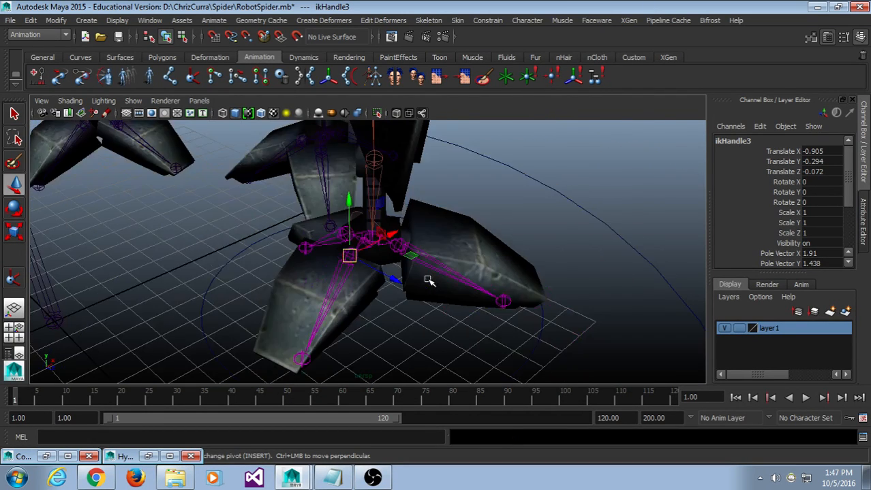
scroll(428, 279, up, 6)
alt+middle_drag(438, 280, 392, 280)
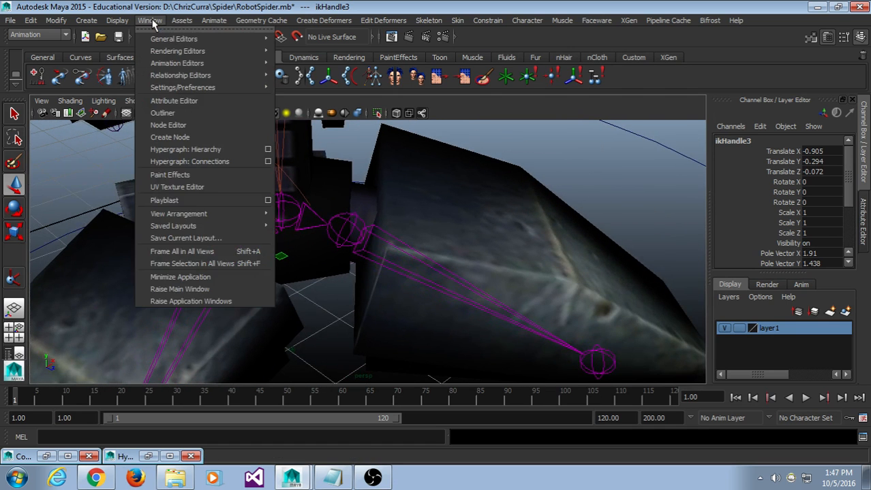
click(150, 20)
click(185, 149)
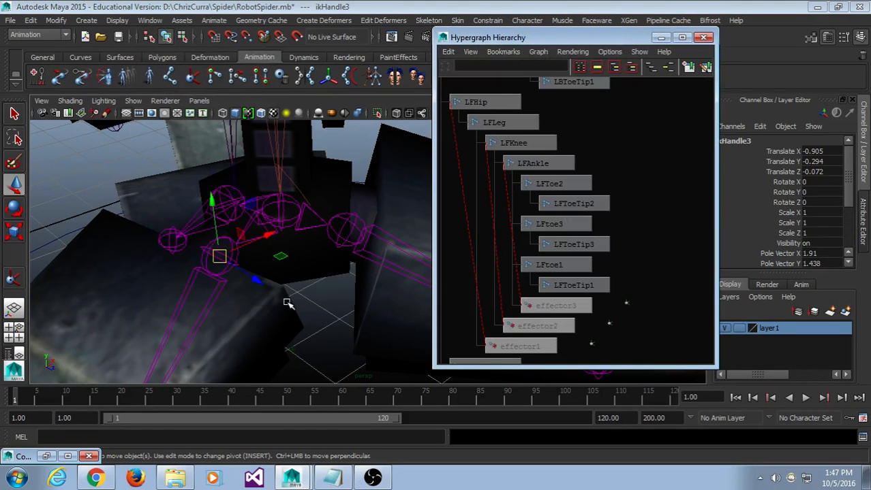
key(f)
scroll(617, 233, down, 6)
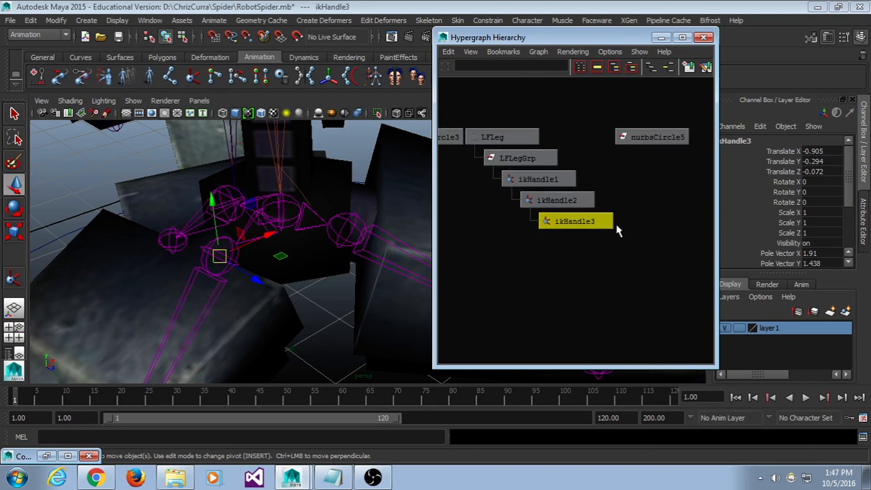
scroll(573, 305, up, 6)
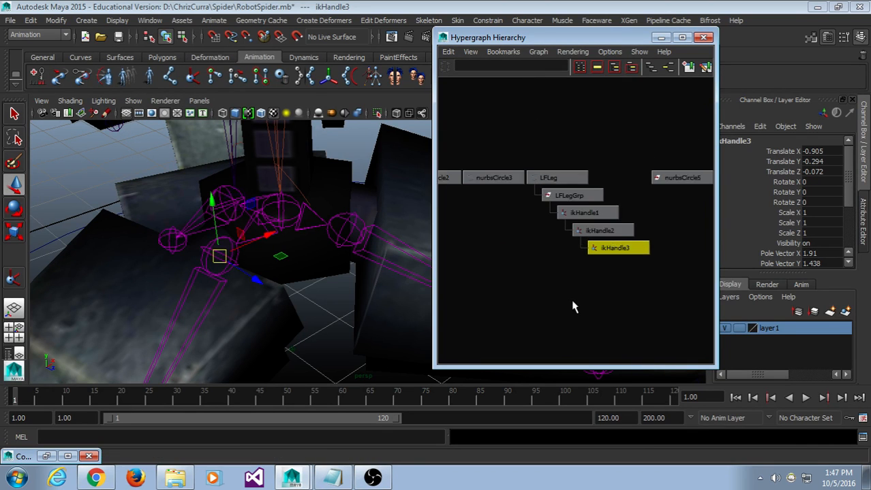
click(600, 233)
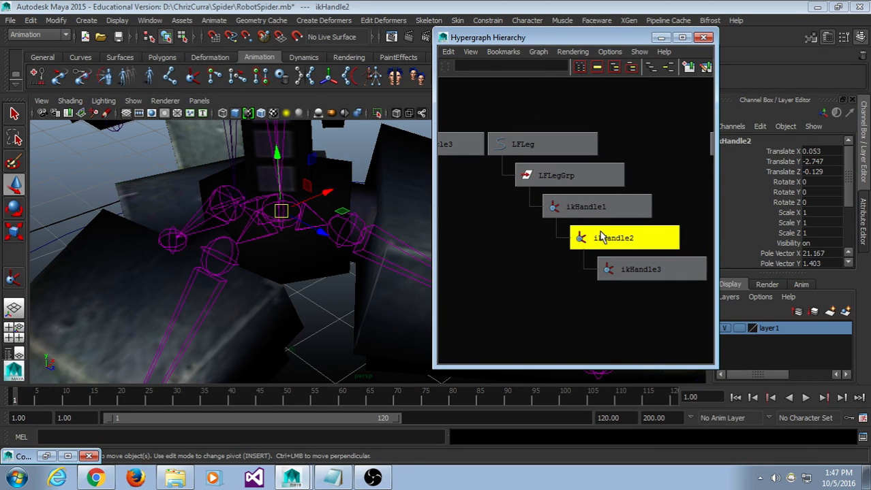
alt+middle_drag(580, 287, 533, 271)
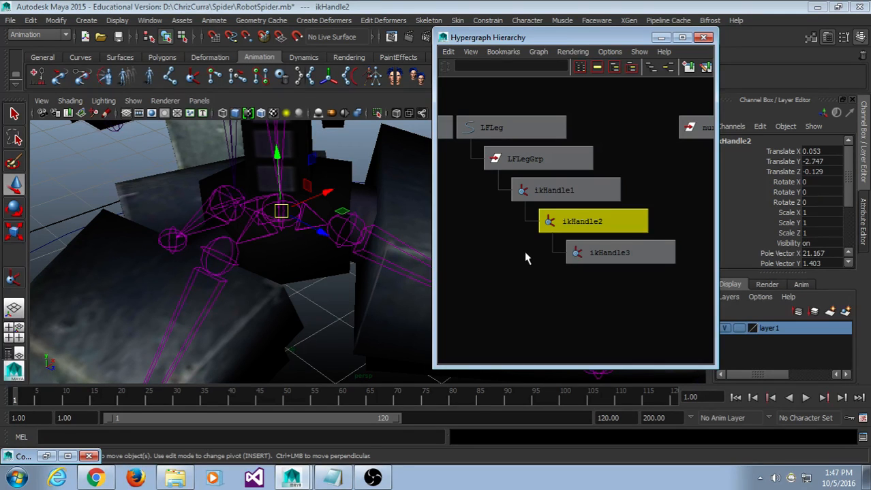
click(587, 215)
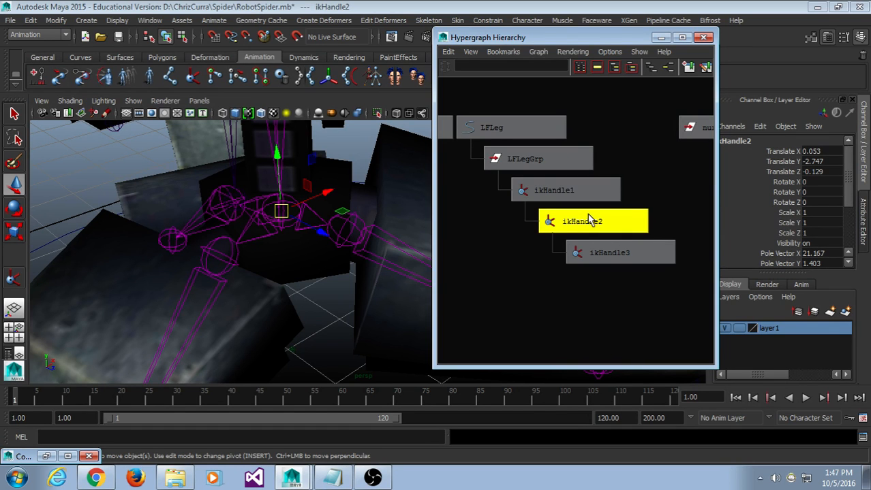
Group ikHandle2 under ikHandle1 and name the group Ankle.
click(284, 240)
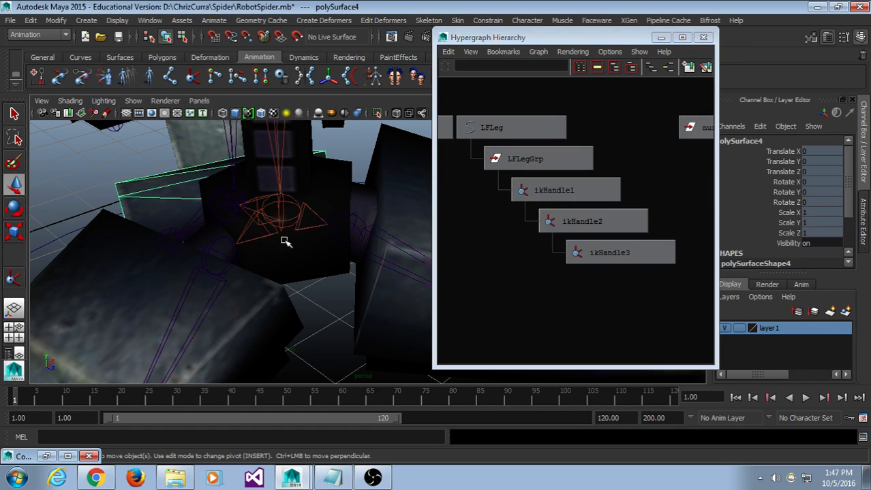
click(289, 230)
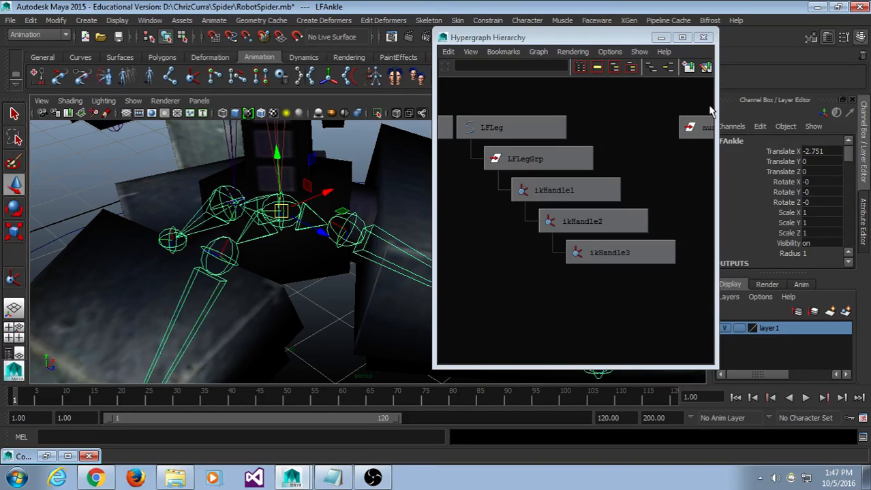
drag(715, 205, 684, 204)
click(597, 256)
key(ctrl+g)
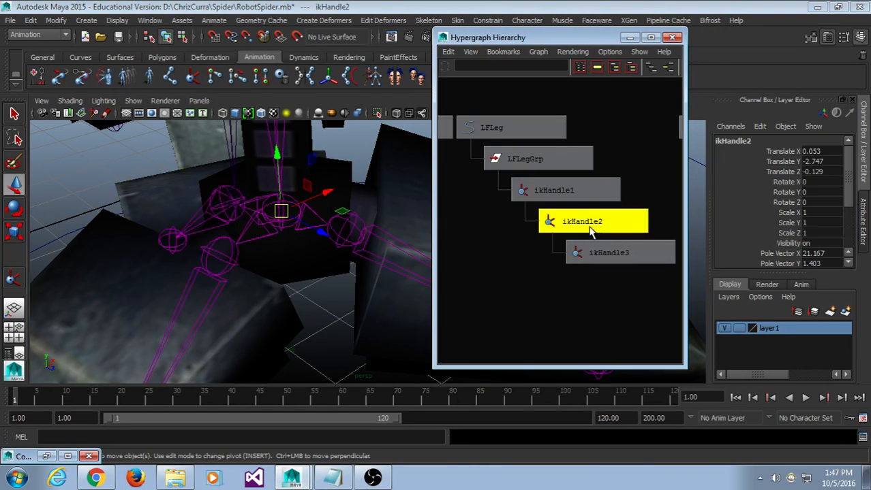
click(748, 138)
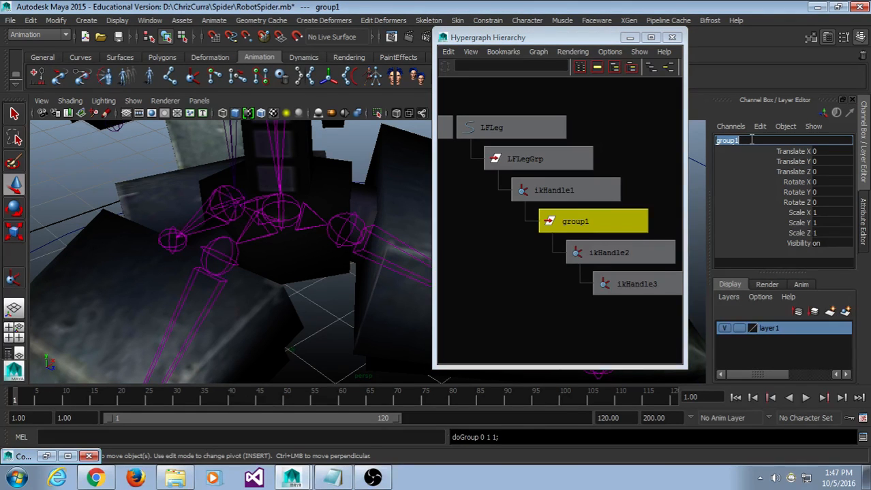
text(Ankle)
key(Return)
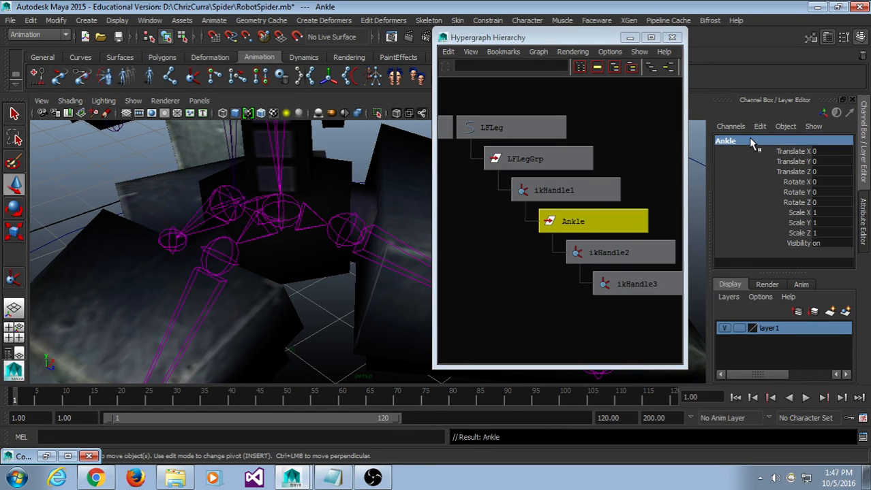
Move the Ankle group's pivot down to the LFAnkle joint, snapping it to the joint.
alt+drag(276, 278, 282, 228)
key(e)
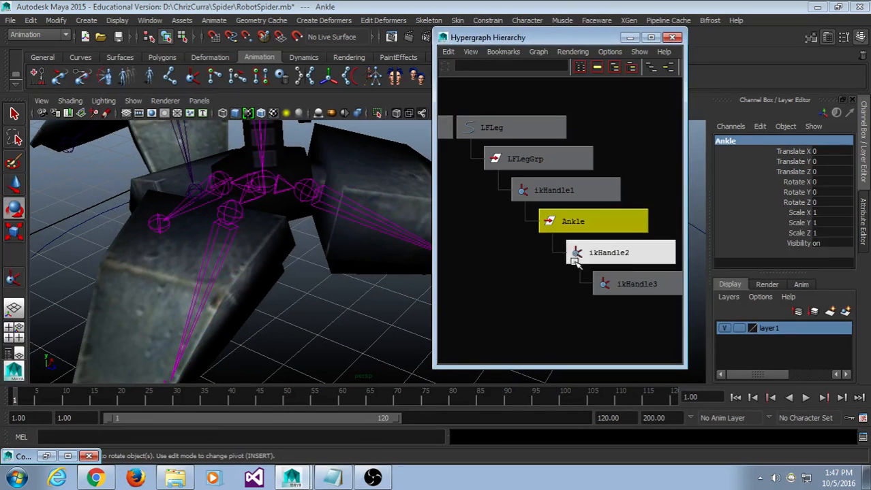
click(583, 231)
key(r)
scroll(304, 218, down, 5)
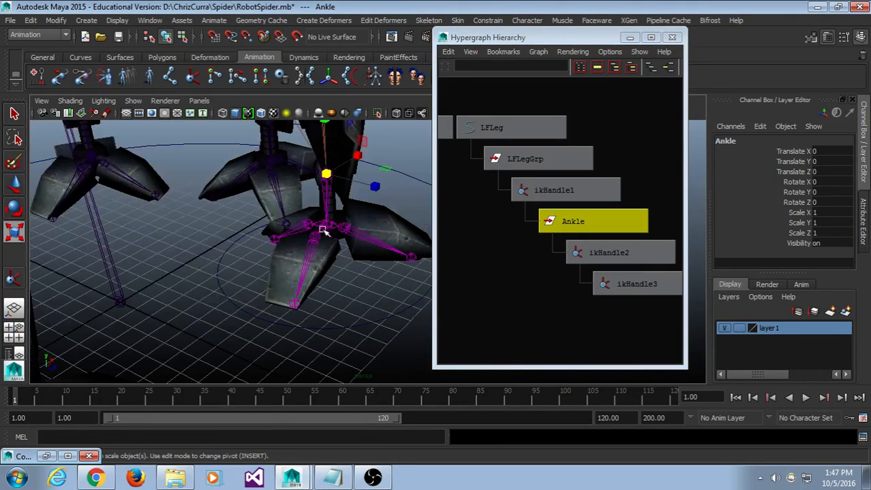
scroll(325, 232, up, 6)
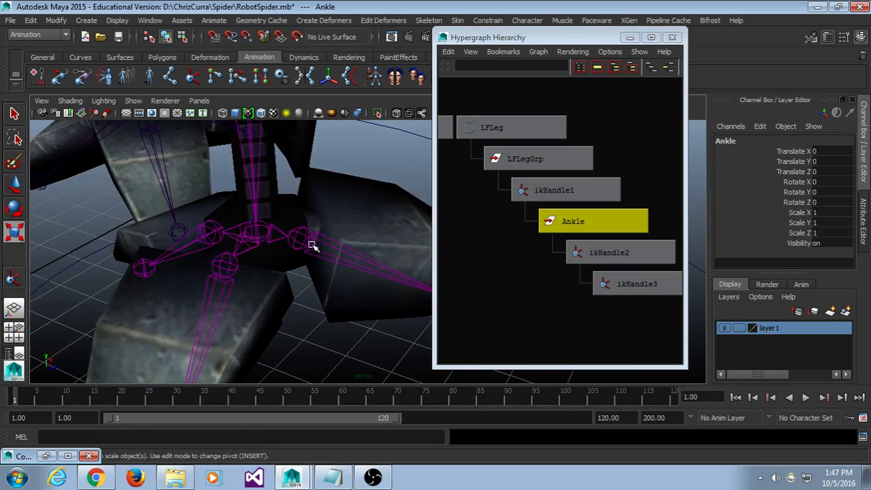
key(w)
alt+drag(310, 245, 286, 242)
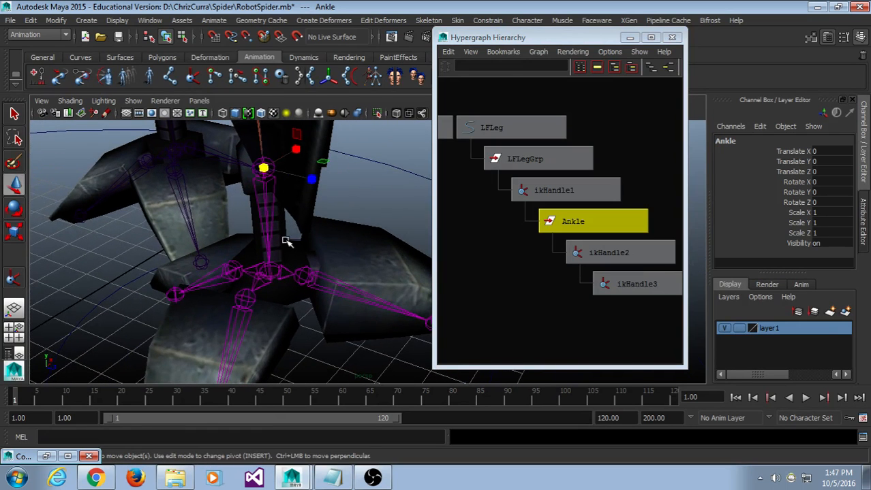
key(Insert)
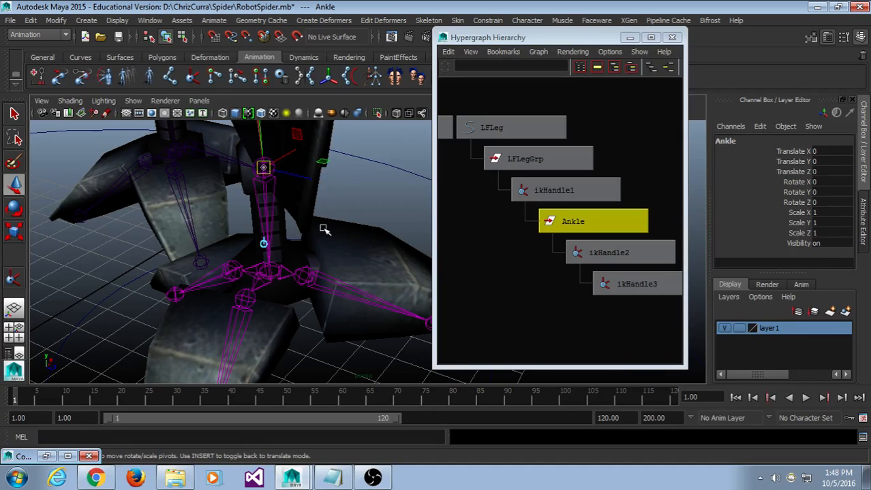
key(v)
drag(263, 169, 267, 272)
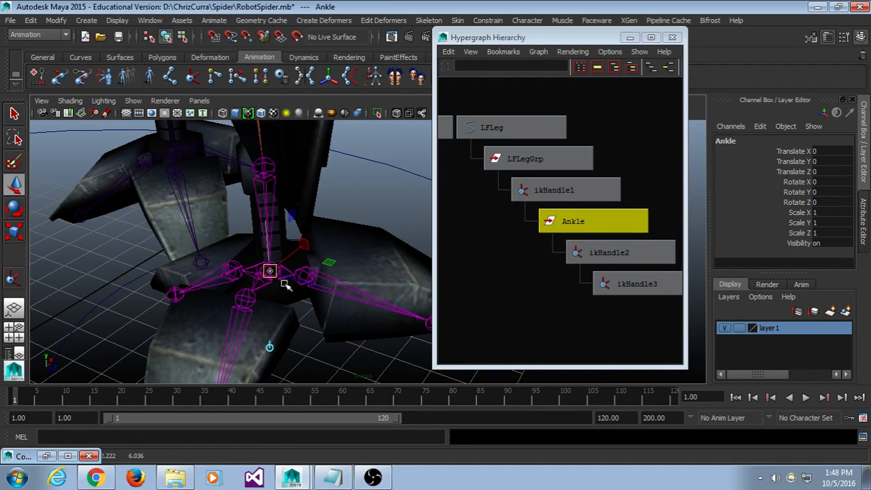
scroll(286, 289, up, 4)
alt+middle_drag(245, 299, 299, 246)
key(Insert)
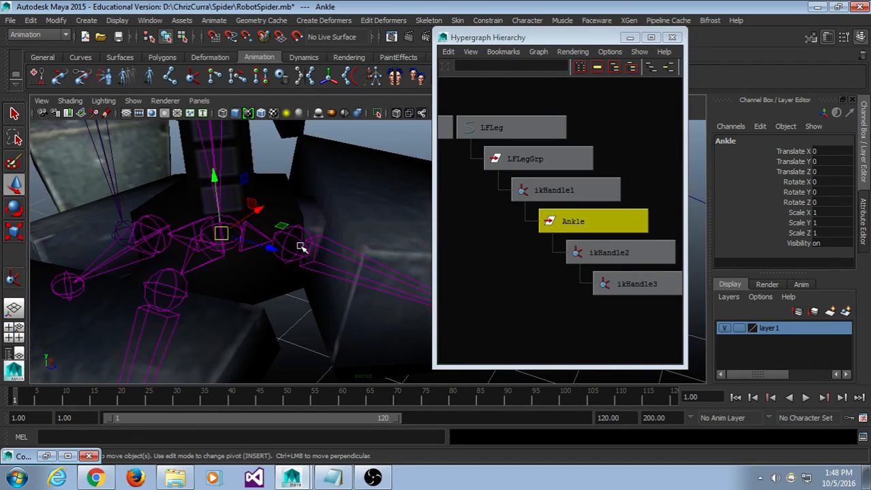
Try rotating the Ankle group about its new pivot, then undo the rotation and clear the selection.
scroll(296, 214, down, 7)
alt+drag(317, 287, 254, 238)
key(e)
key(ctrl+z)
key(ctrl+z)
key(ctrl+z)
key(ctrl+z)
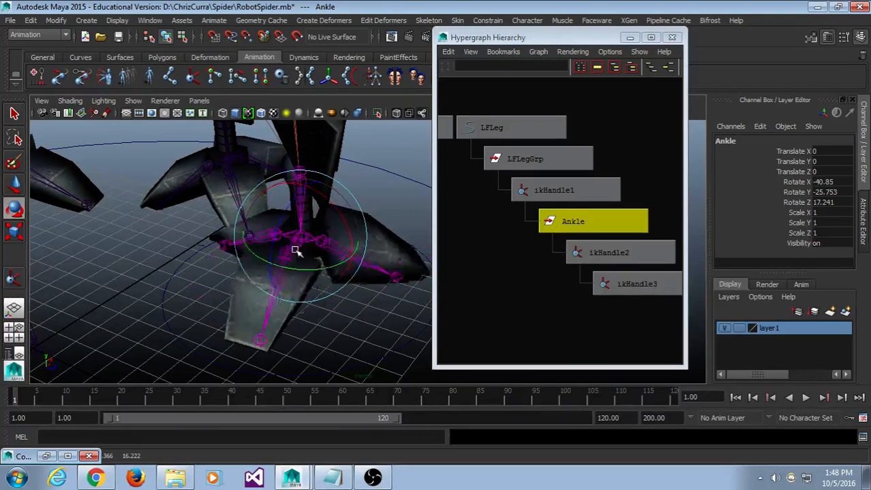
click(386, 145)
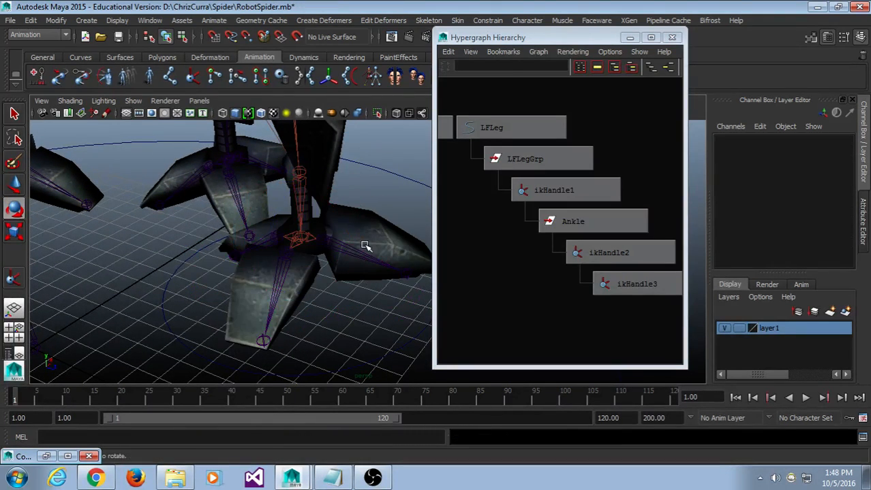
Examine the hierarchy from ikHandle1 through the Ankle group to ikHandle2 and ikHandle3, comparing their pivots in the viewport.
scroll(365, 247, up, 2)
alt+middle_drag(509, 287, 481, 272)
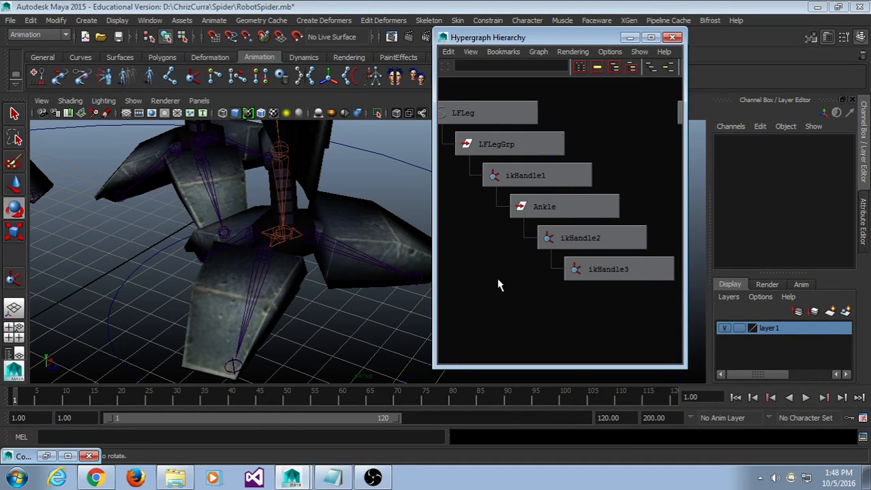
scroll(508, 290, down, 2)
click(581, 216)
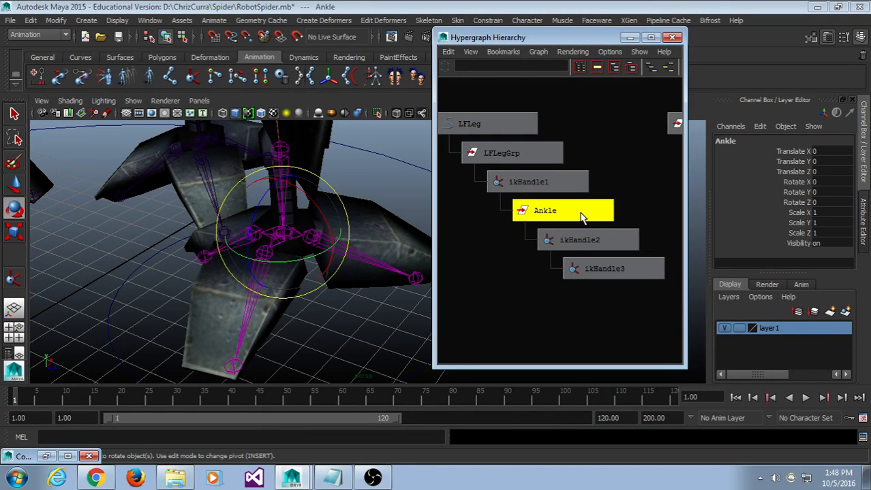
click(590, 235)
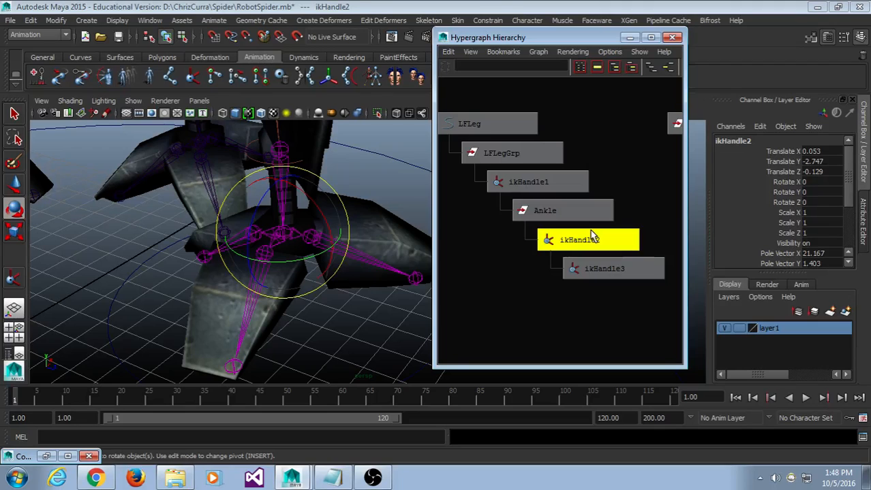
click(571, 212)
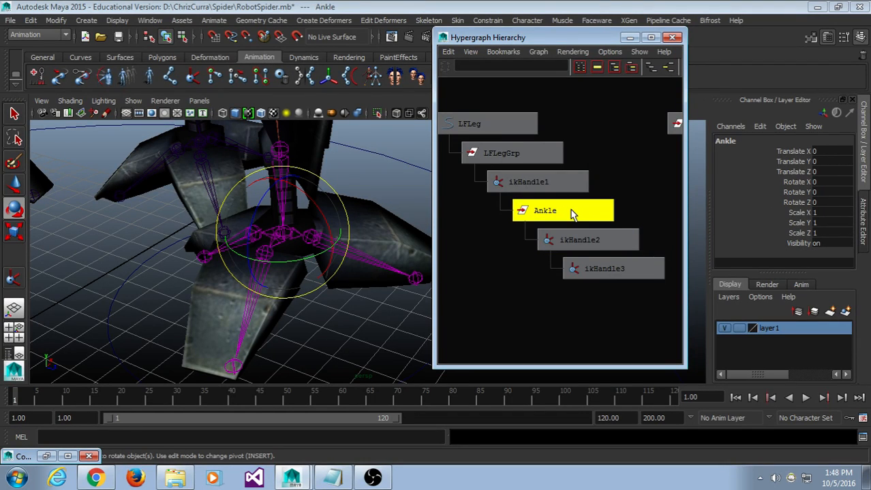
click(578, 242)
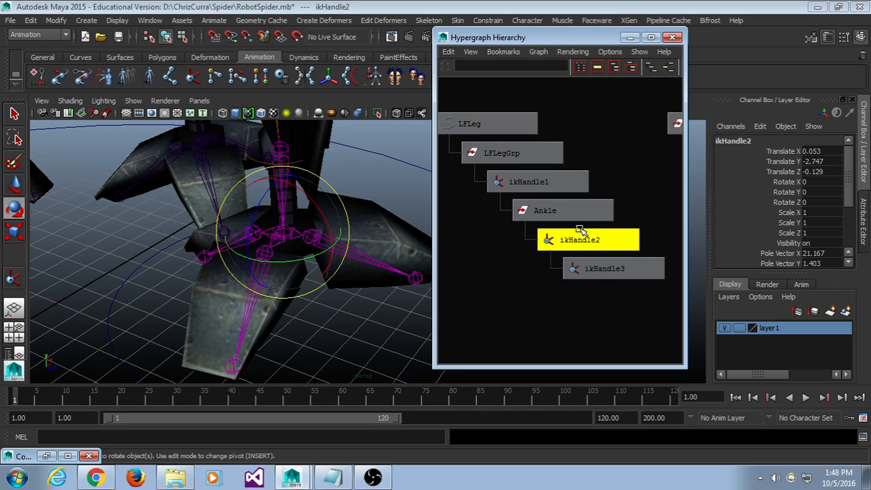
click(572, 211)
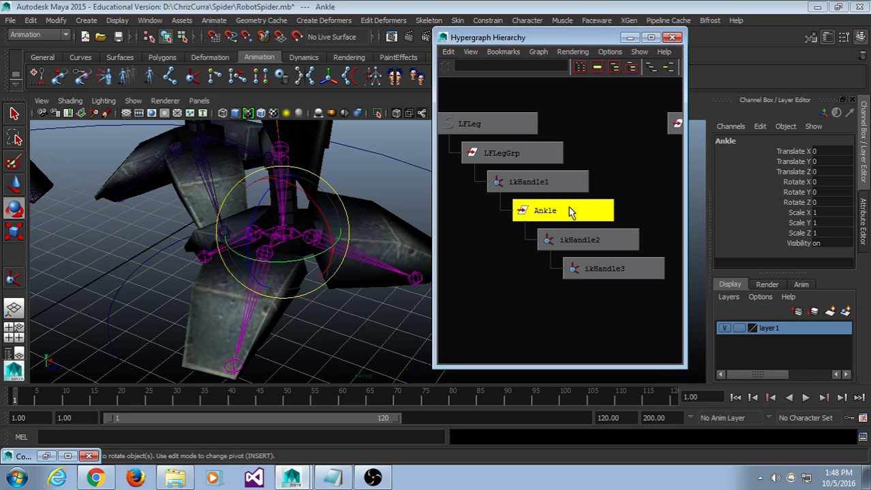
click(600, 268)
key(w)
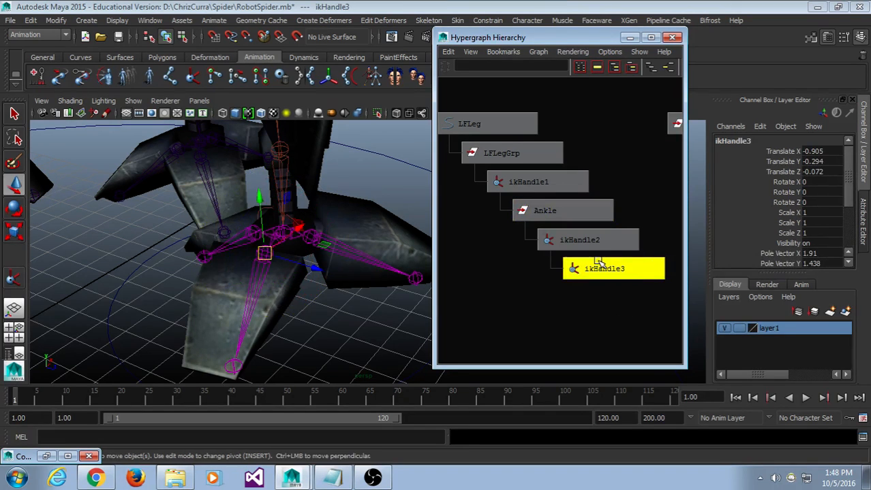
click(594, 245)
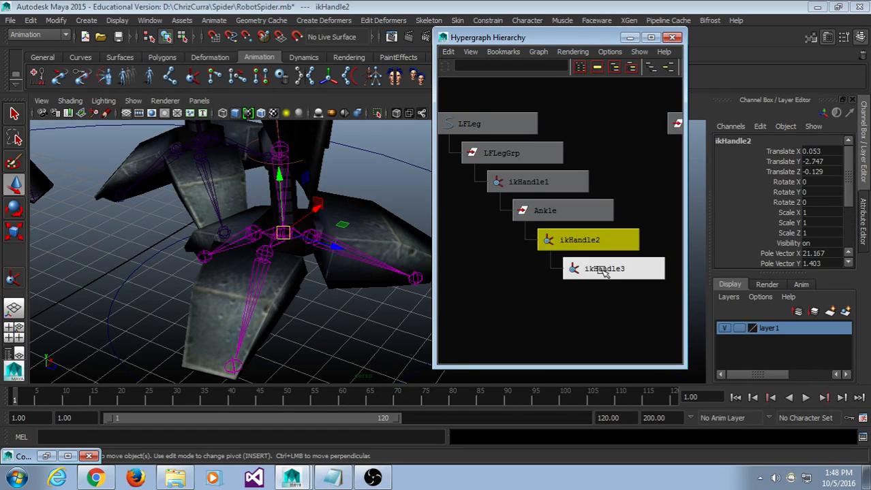
click(600, 268)
click(594, 246)
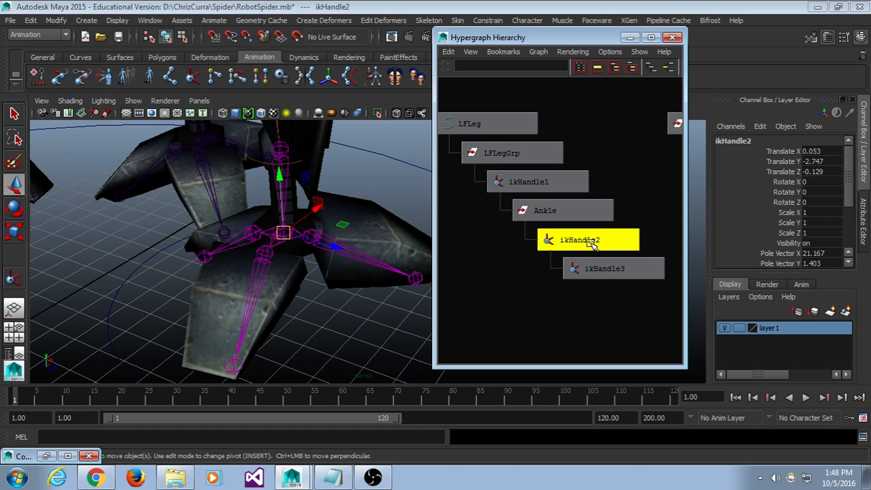
click(545, 187)
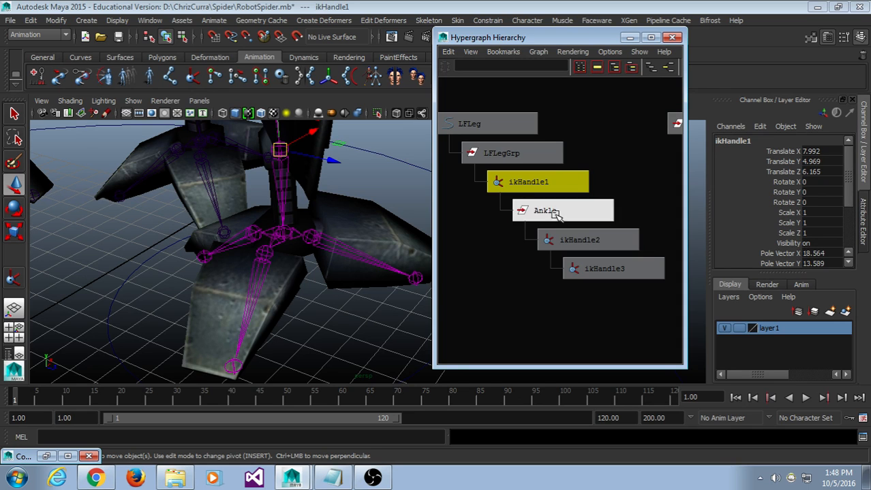
click(576, 247)
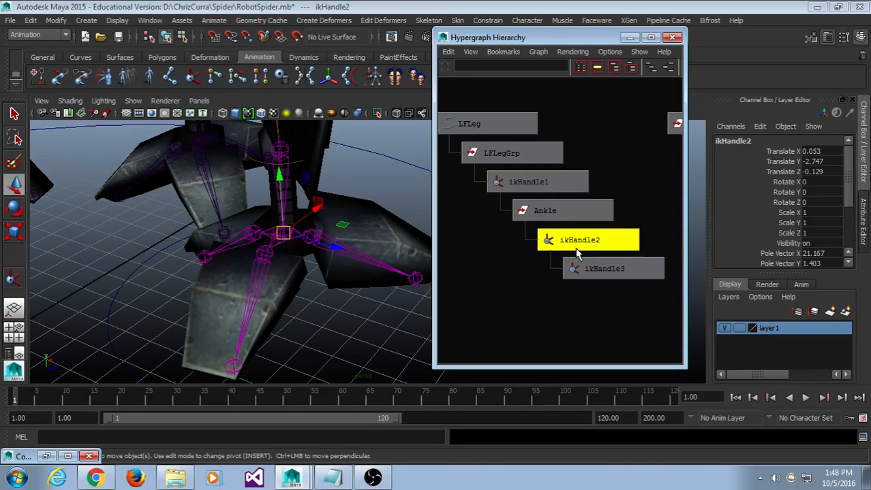
Test the foot by rotating the Ankle group in several directions, and undo the rotations.
click(569, 215)
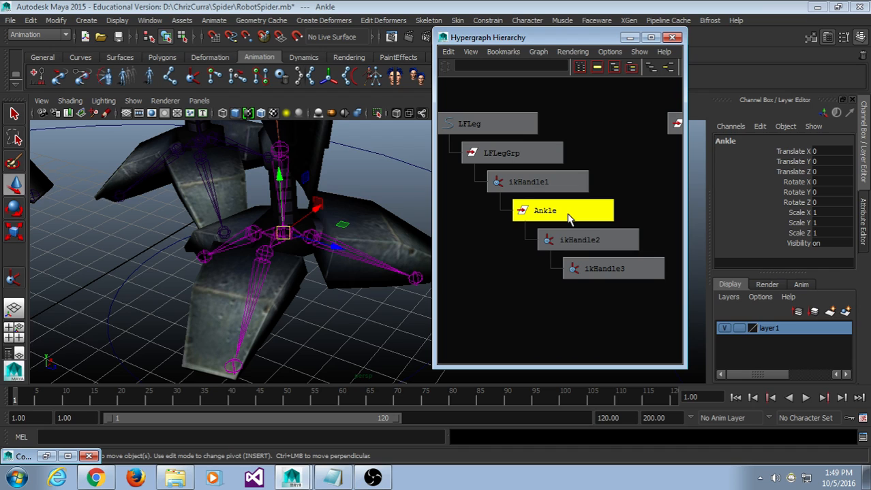
key(e)
drag(279, 243, 324, 253)
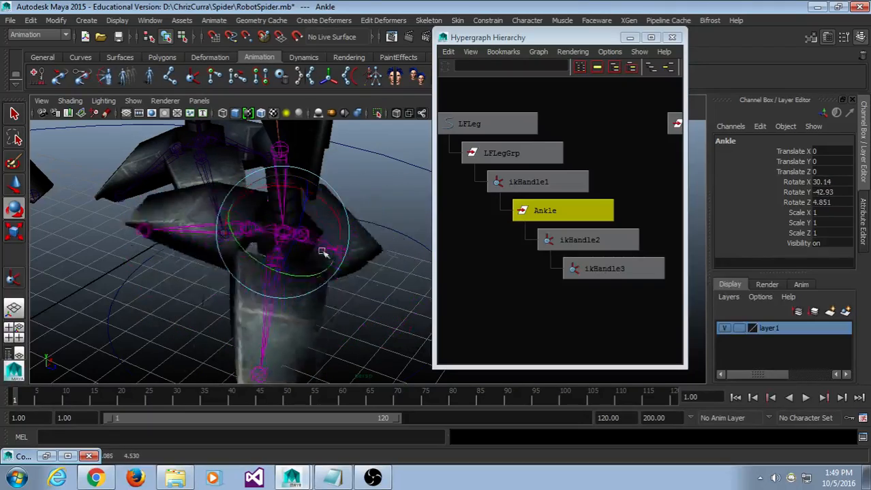
key(ctrl+z)
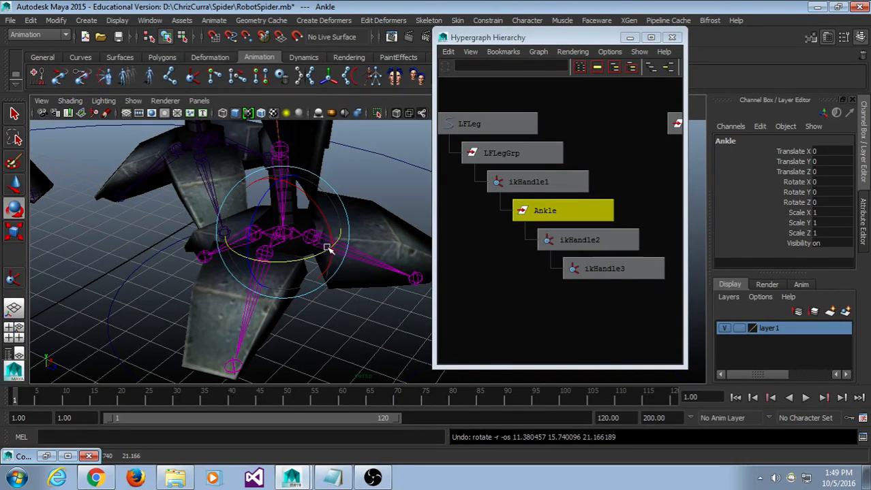
key(ctrl+z)
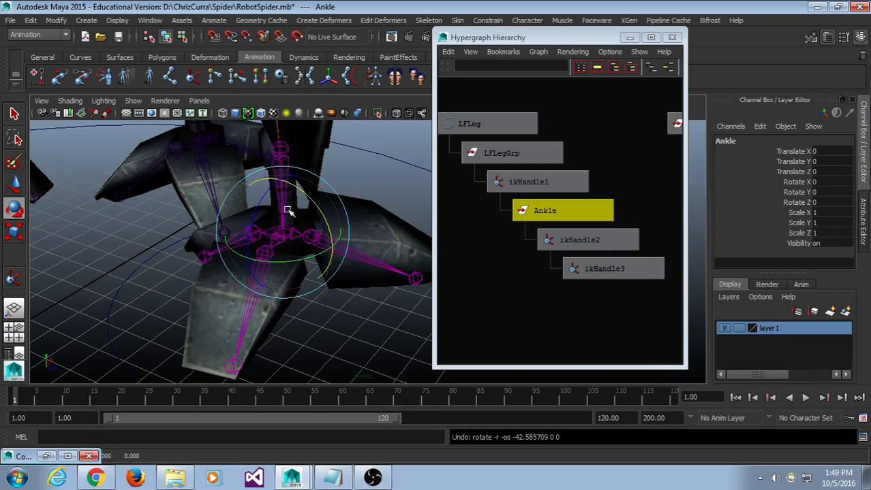
key(ctrl+z)
key(ctrl+z)
key(ctrl+z)
key(ctrl+z)
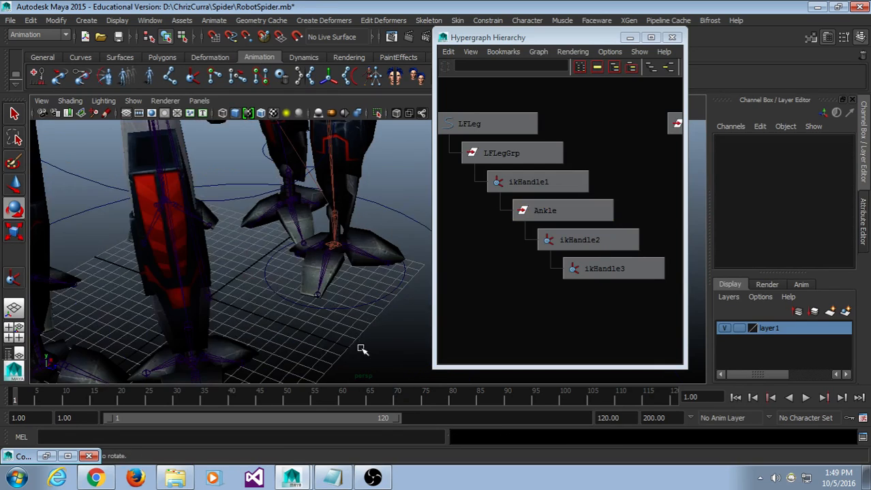
key(ctrl+z)
key(ctrl+z)
key(ctrl+z)
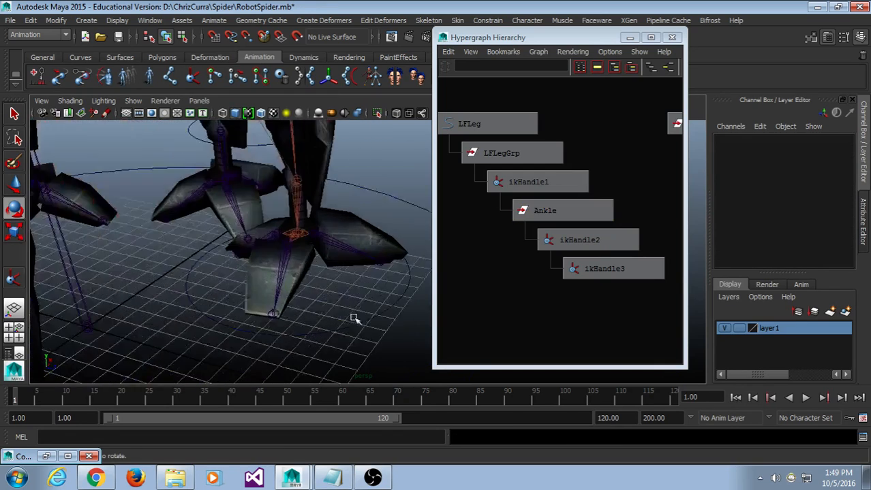
Draw a NURBS circle on the ground beside the left front foot, with a scale of about 1.7.
scroll(323, 293, down, 6)
alt+drag(325, 294, 372, 303)
scroll(371, 303, up, 4)
alt+middle_drag(370, 299, 380, 293)
drag(365, 191, 340, 238)
key(w)
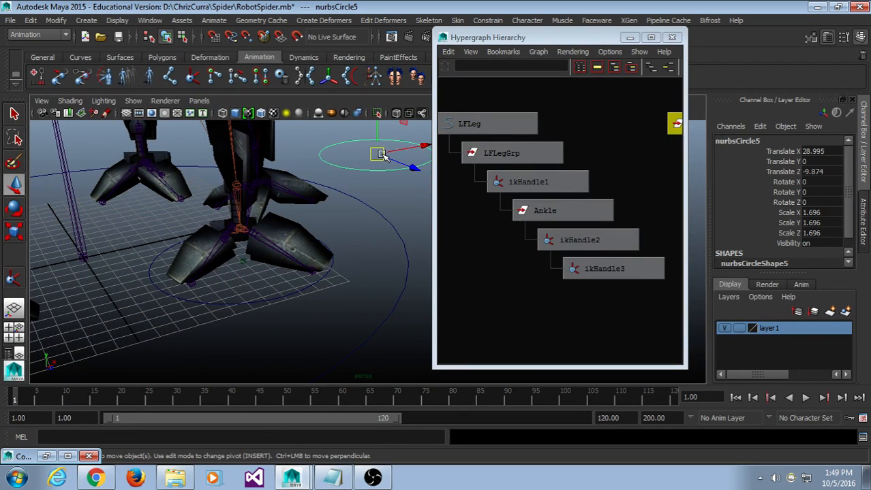
Scale the new circle uniformly to about 0.942 and snap it beneath the left front foot at X 8.045, Z 6.036.
key(r)
drag(379, 154, 362, 207)
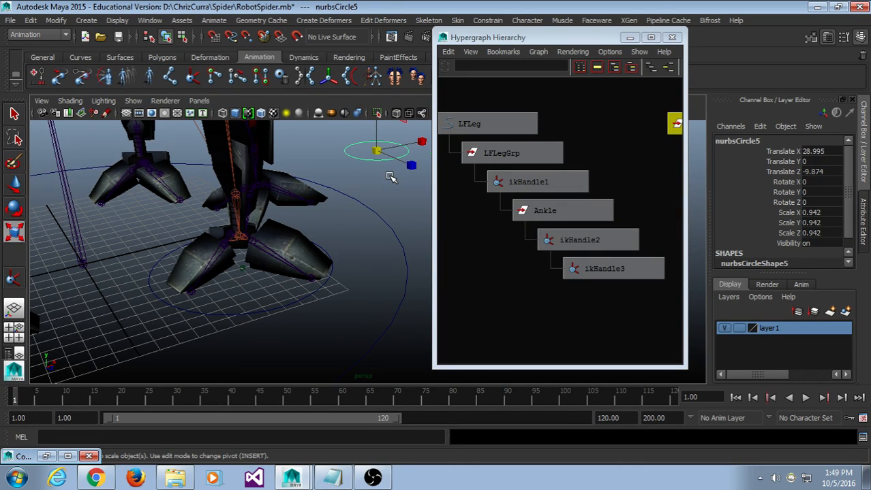
key(w)
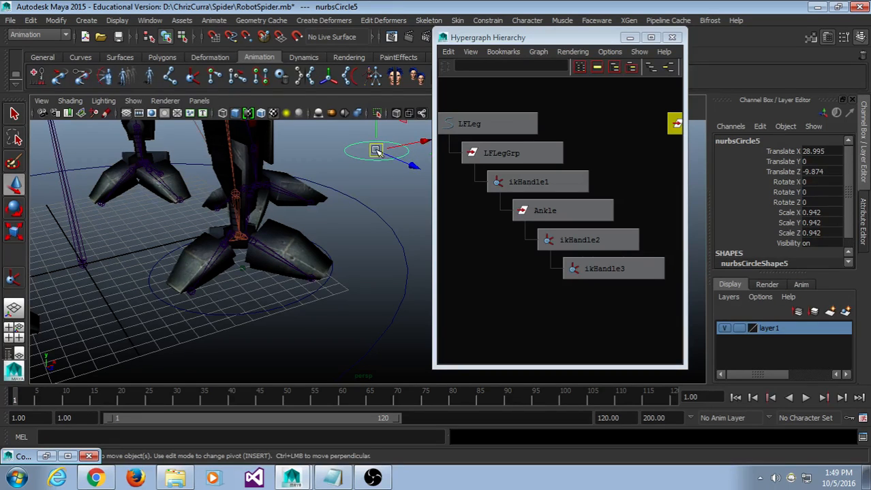
drag(376, 151, 242, 268)
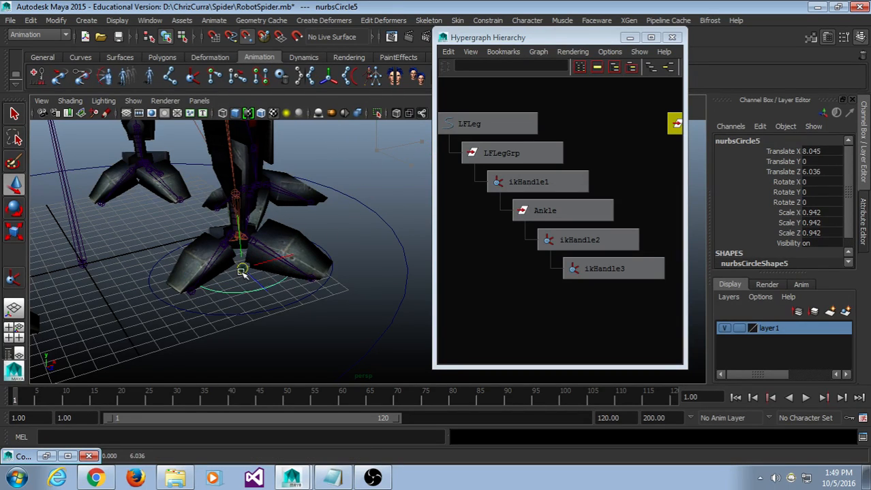
Try uniform X, Y and Z scales of 0.5 and 0.75 on the new circle beneath the left front foot.
drag(835, 213, 827, 229)
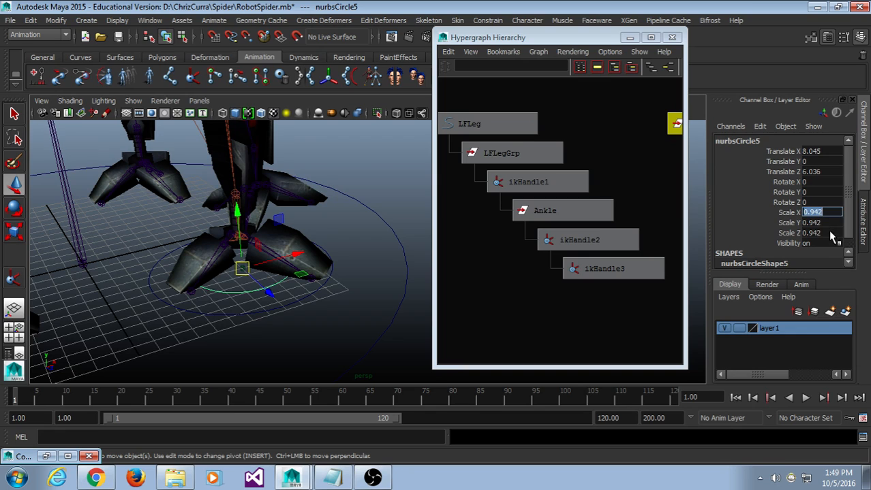
text(0.5)
key(Return)
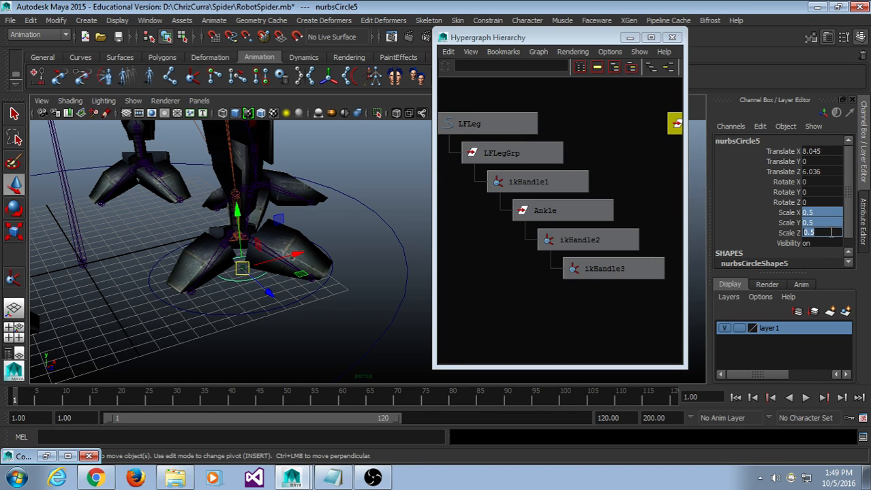
drag(822, 213, 827, 233)
text(.75)
key(Return)
click(343, 335)
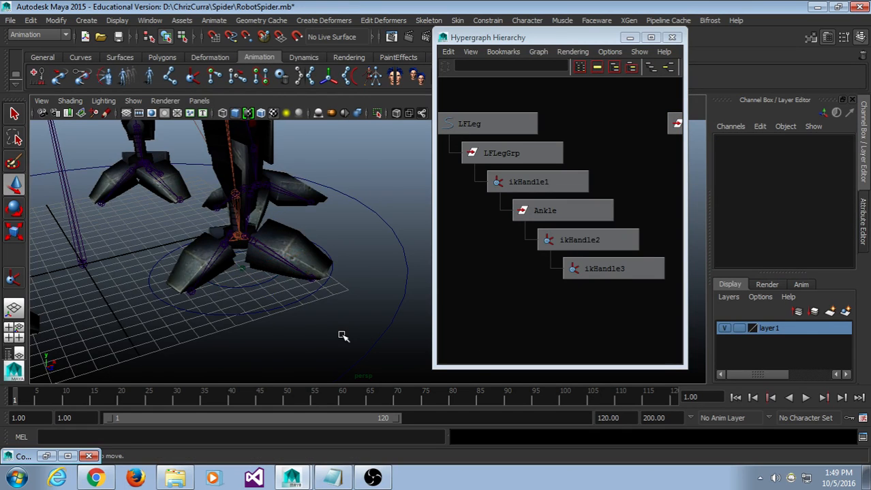
Set the X, Y and Z scale of the new foot circle to 0.9.
scroll(341, 335, up, 5)
scroll(252, 335, down, 1)
alt+middle_drag(246, 333, 241, 280)
drag(225, 275, 213, 374)
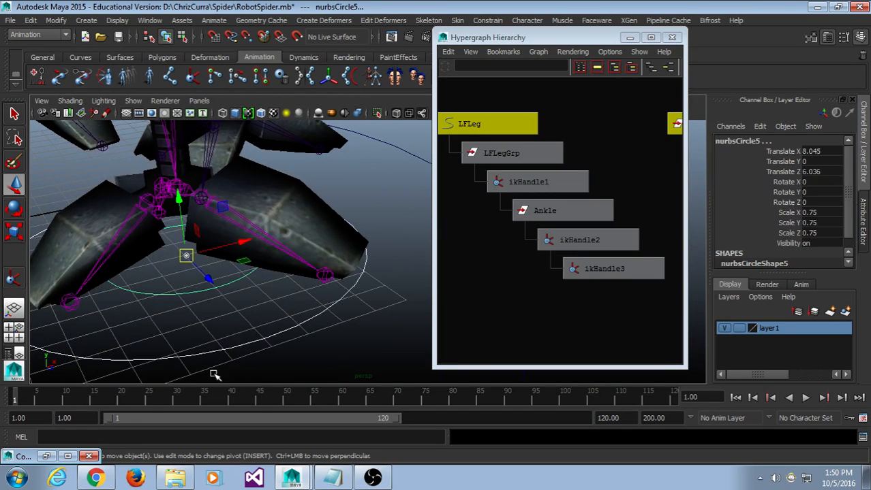
mouse_move(305, 330)
alt+mouse_down()
mouse_move(305, 341)
mouse_move(317, 343)
alt+mouse_up()
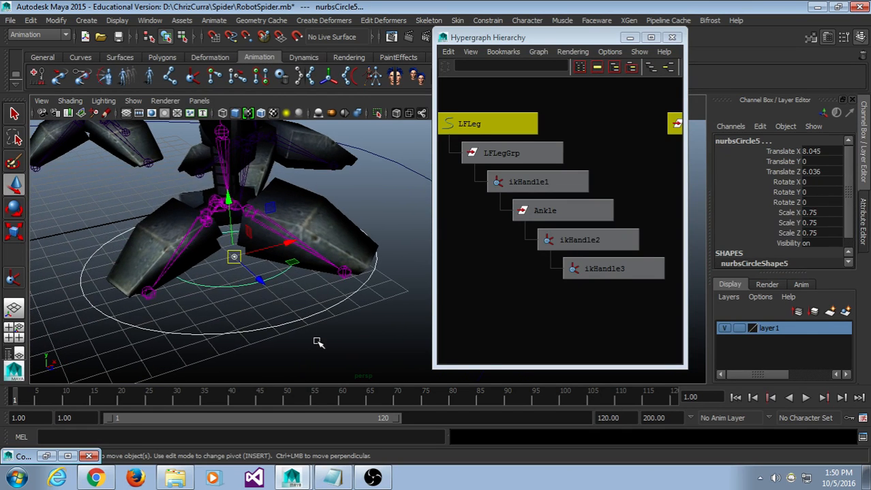
click(285, 294)
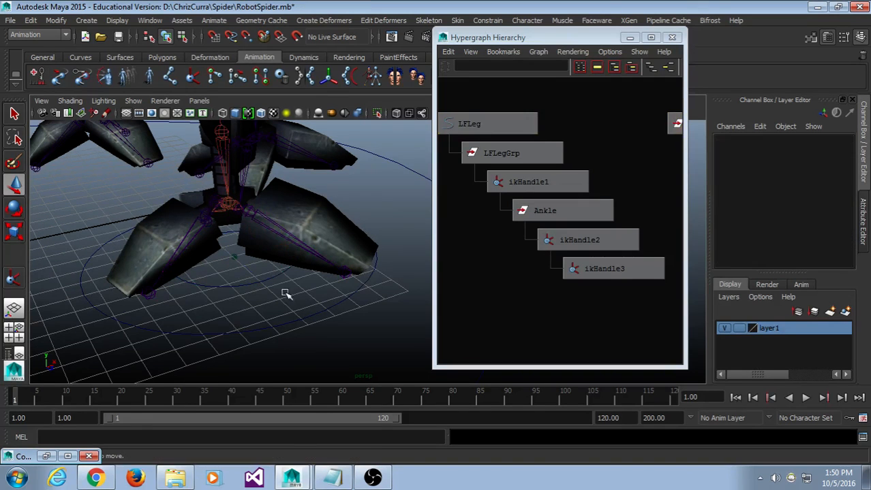
click(261, 286)
click(811, 212)
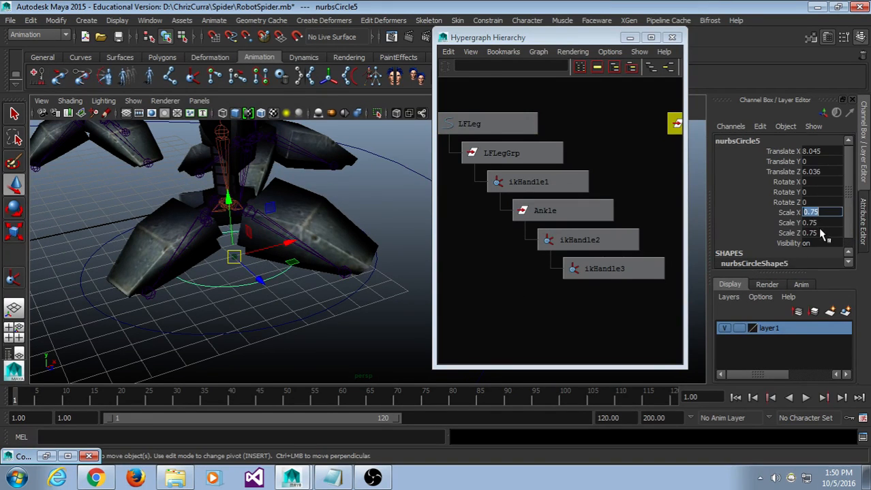
shift+click(822, 233)
text(0.9)
key(Return)
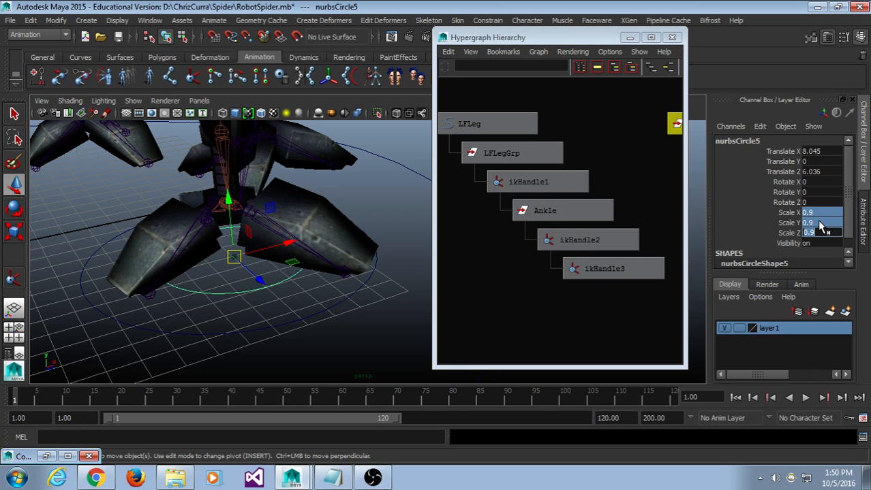
alt+drag(367, 285, 355, 285)
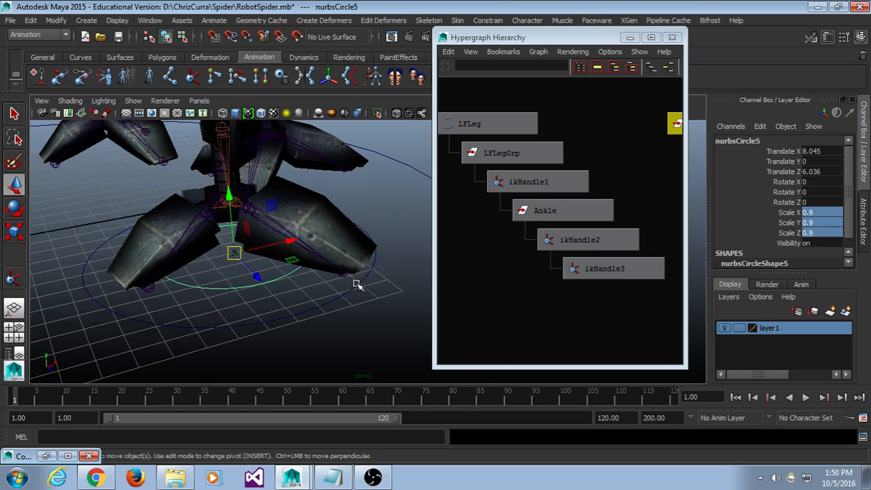
Enlarge the foot circle uniformly to about 1.231, and round its X, Y and Z scale to 1.25.
key(e)
key(r)
drag(235, 255, 291, 308)
click(333, 312)
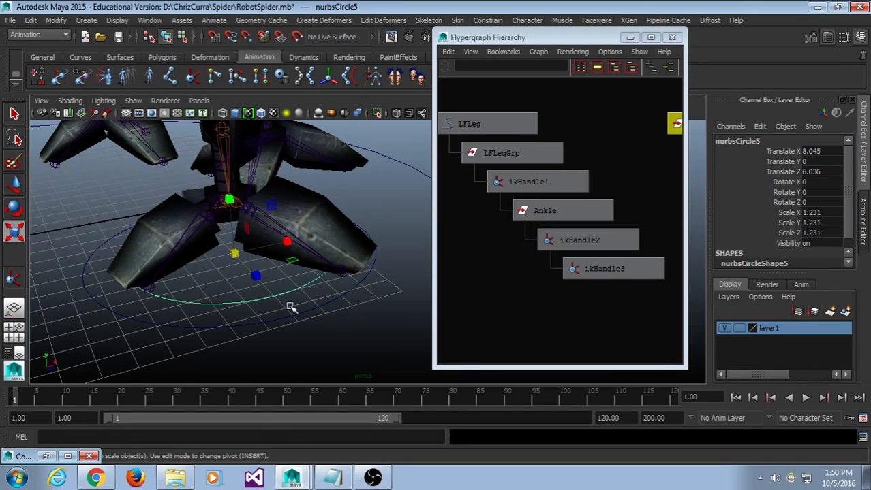
click(831, 213)
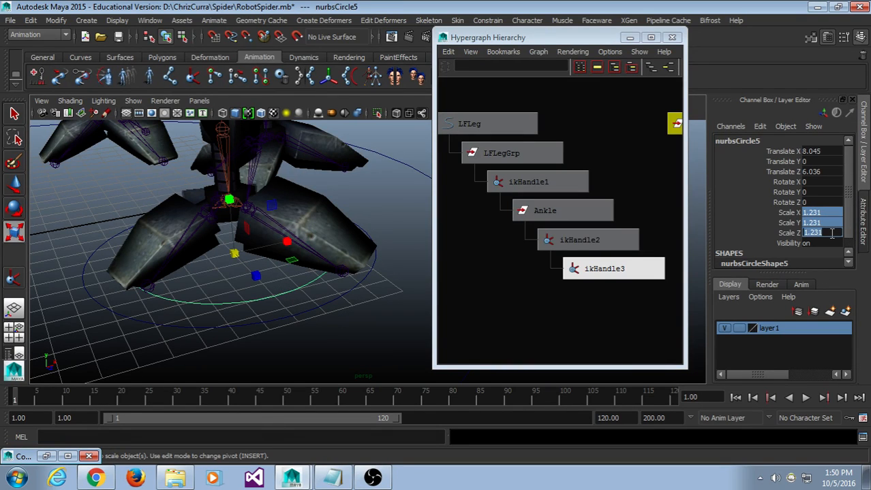
text(1.25)
key(Return)
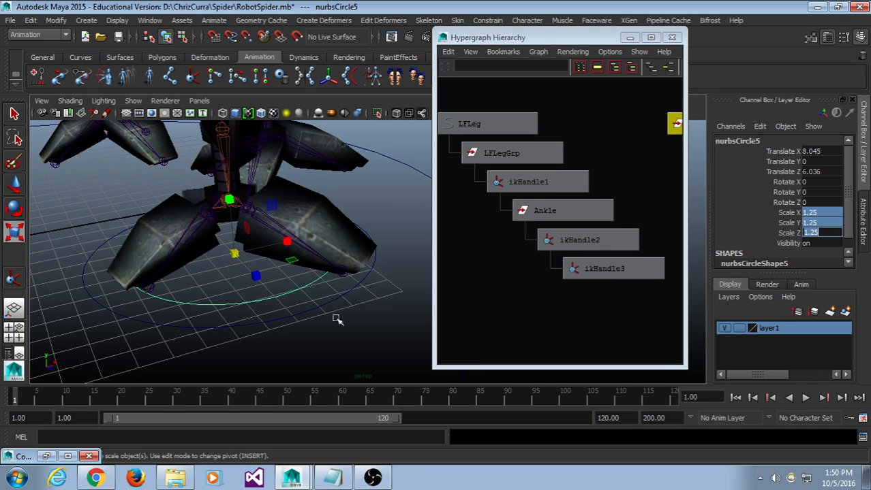
Set the X, Y and Z scale of the foot circle to 1.
click(346, 334)
click(263, 303)
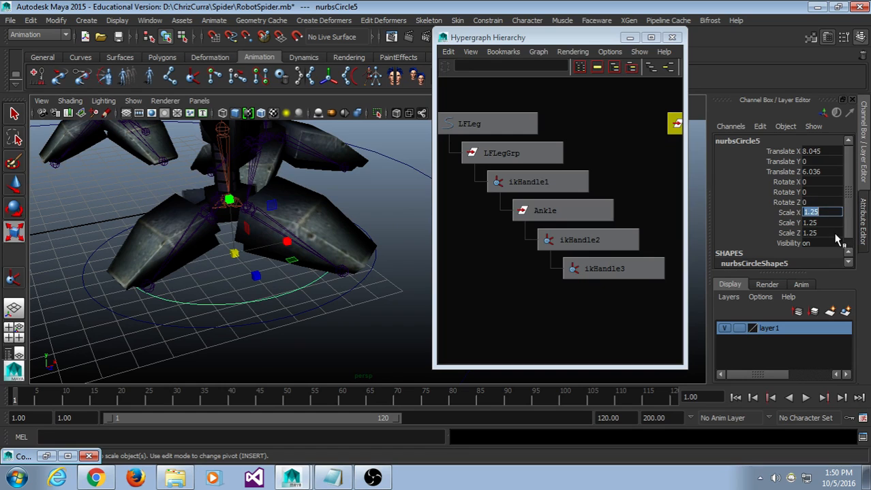
click(368, 370)
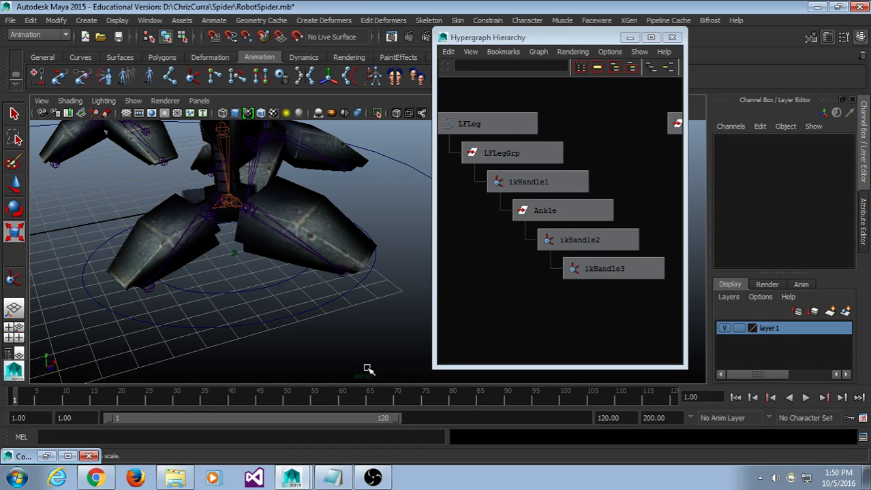
click(294, 283)
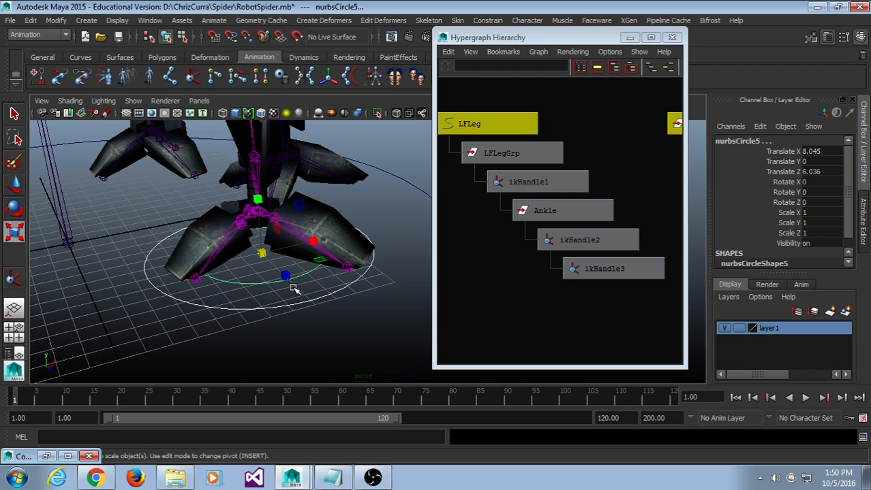
scroll(314, 349, up, 5)
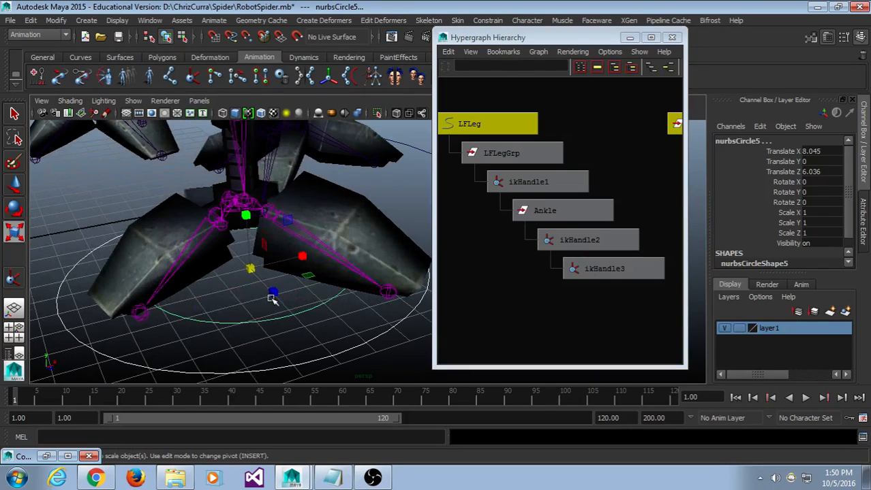
key(w)
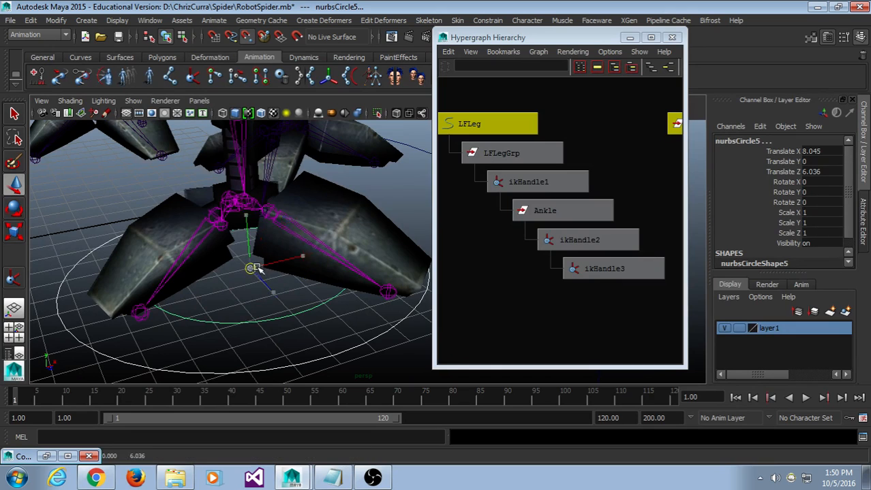
drag(250, 267, 253, 206)
key(ctrl+z)
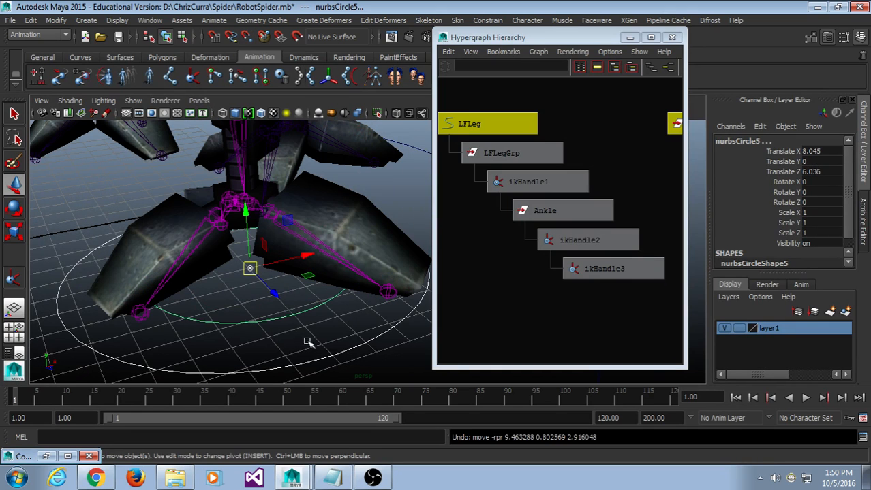
Snap only the new circle up to the left front ankle joint, at Y 2.222.
click(283, 310)
drag(247, 263, 245, 201)
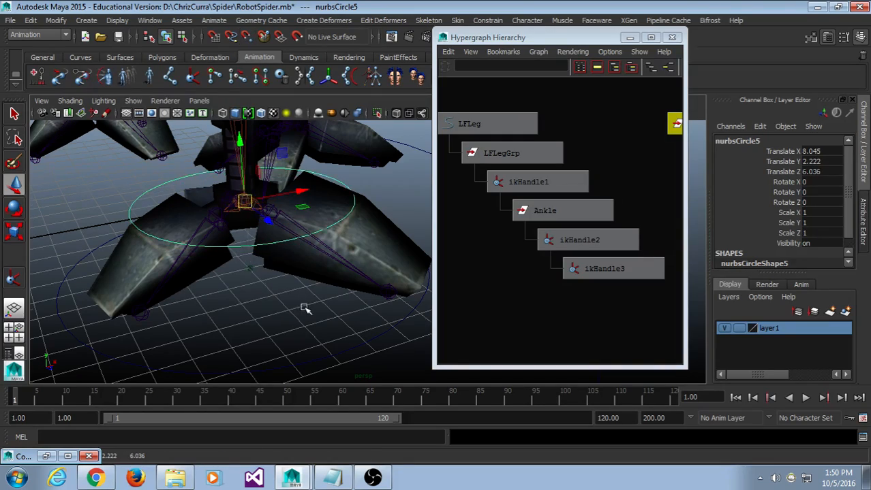
mouse_move(305, 308)
alt+mouse_down()
mouse_move(268, 315)
mouse_move(269, 291)
mouse_move(313, 352)
mouse_move(278, 319)
mouse_move(274, 288)
mouse_move(321, 296)
mouse_move(296, 302)
alt+mouse_up()
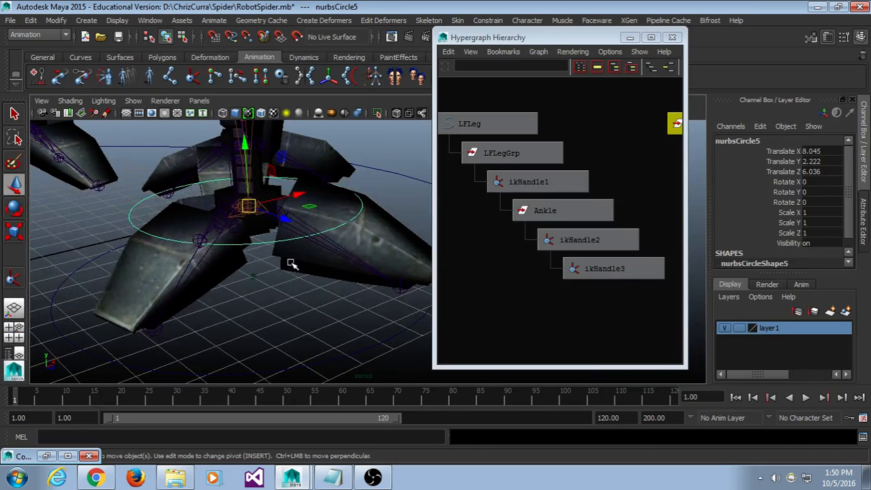
key(v)
drag(253, 211, 247, 204)
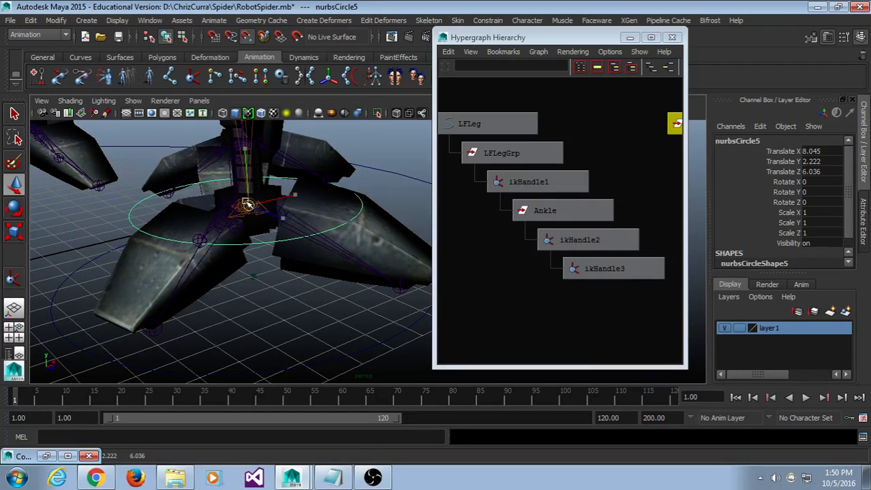
scroll(307, 312, down, 4)
alt+drag(321, 306, 306, 298)
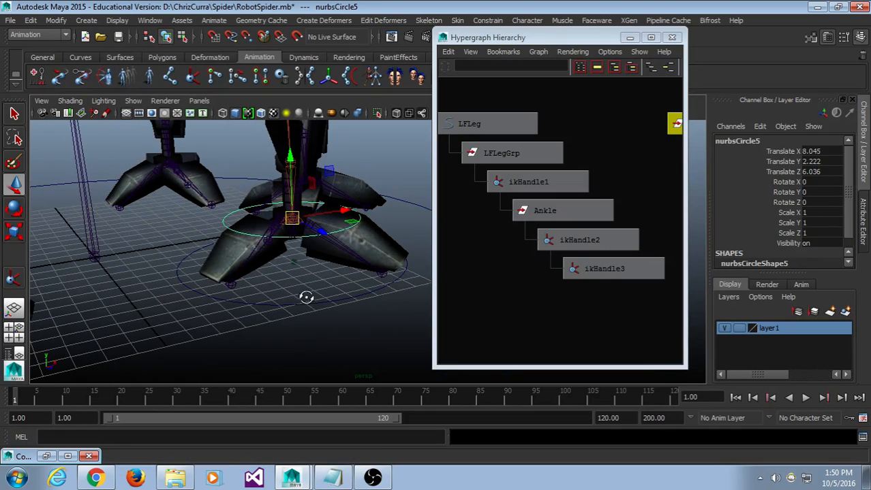
scroll(497, 279, down, 5)
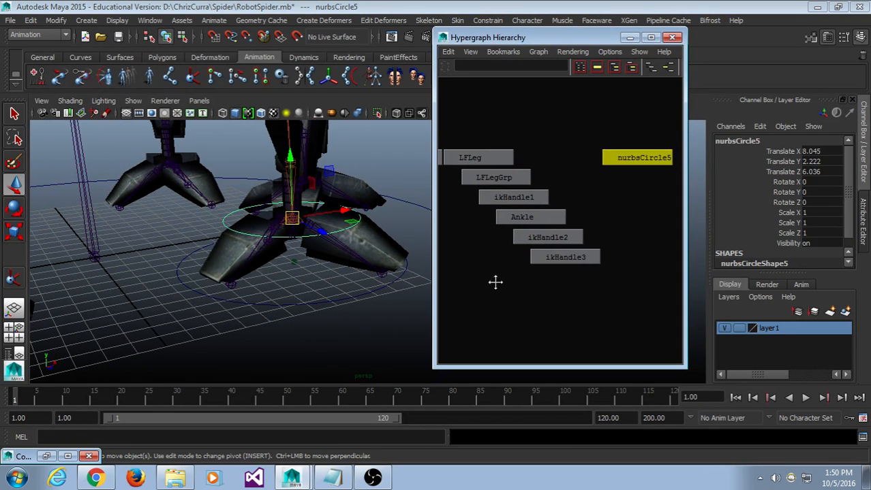
Delete the ankle circle's construction history and freeze its transformations.
click(368, 329)
alt+drag(368, 329, 338, 311)
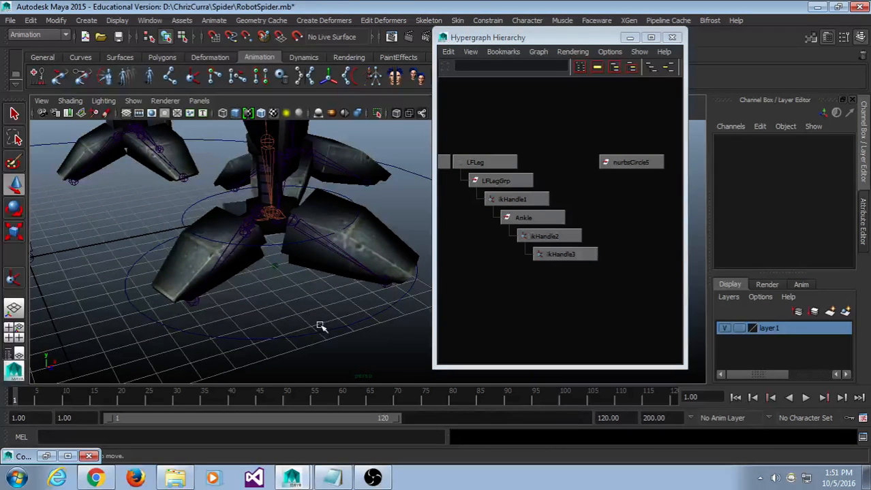
click(278, 245)
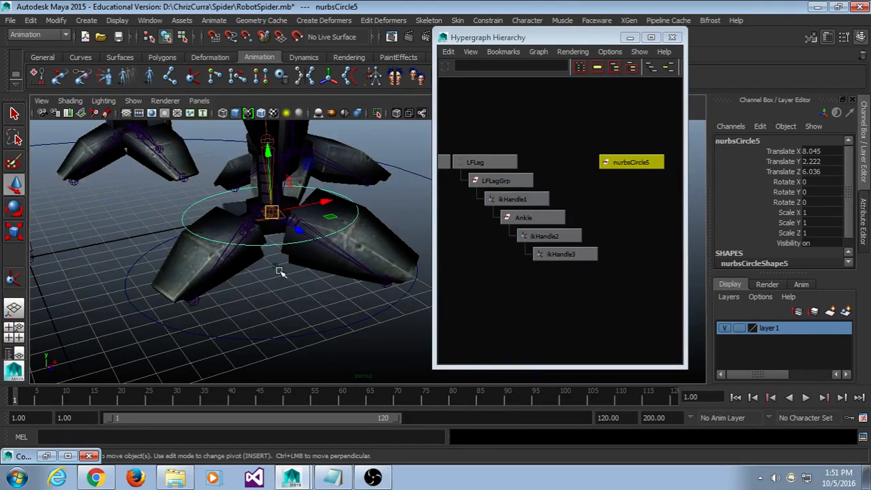
alt+middle_drag(279, 272, 260, 271)
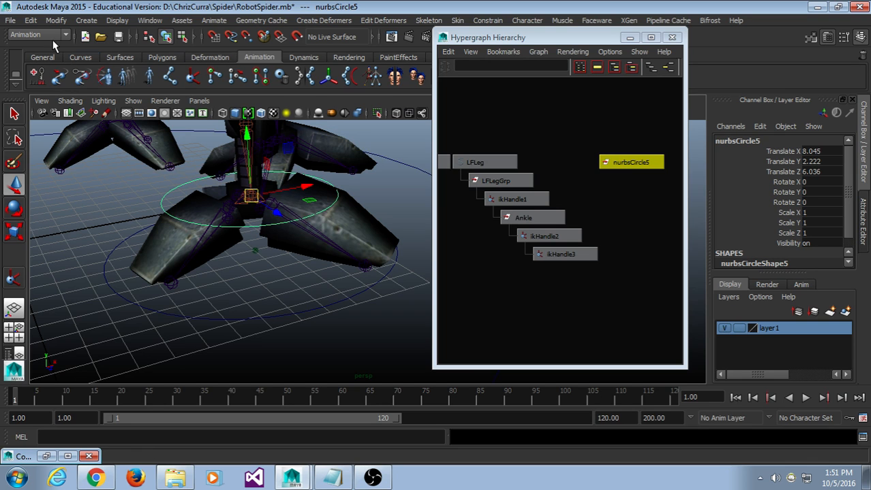
click(31, 20)
mouse_move(82, 153)
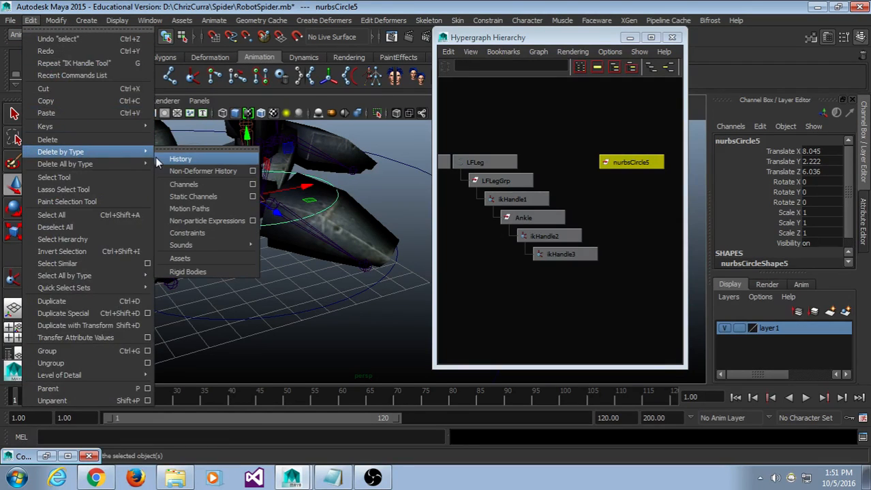
click(181, 158)
click(117, 20)
mouse_move(62, 23)
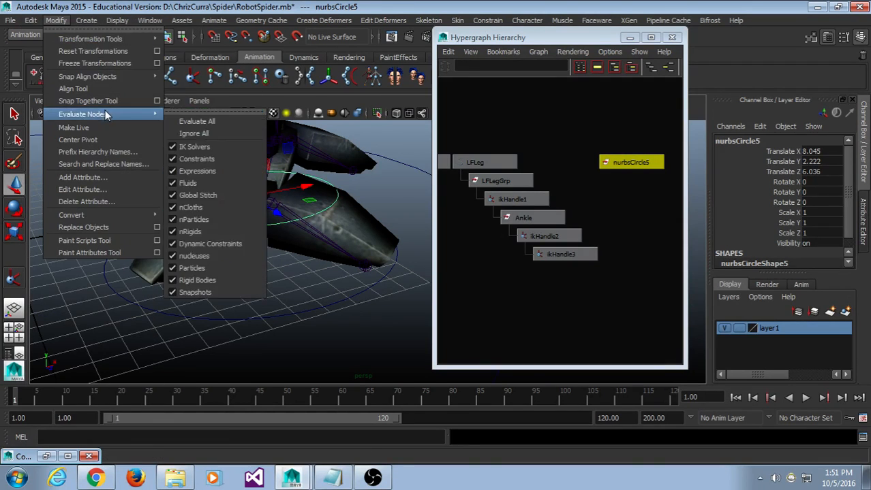
click(95, 64)
Parent the Ankle group under nurbsCircle5, and parent nurbsCircle5 under ikHandle1 in the hierarchy.
click(628, 205)
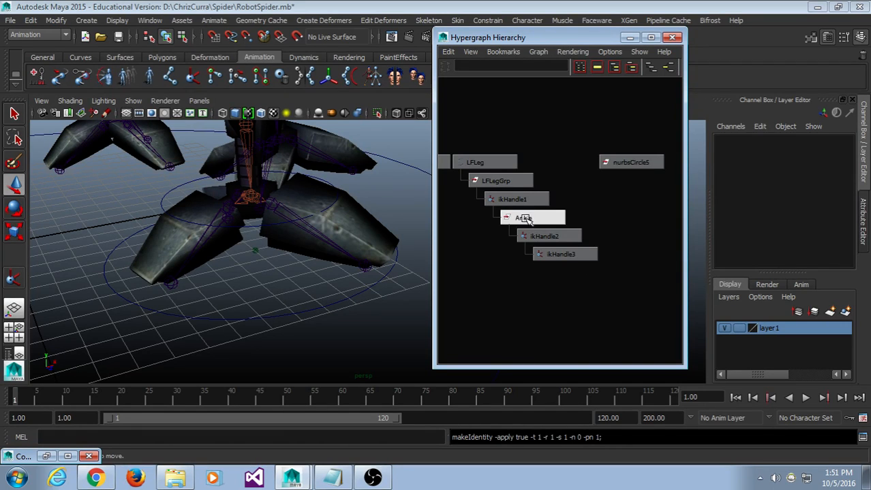
middle_drag(527, 217, 622, 164)
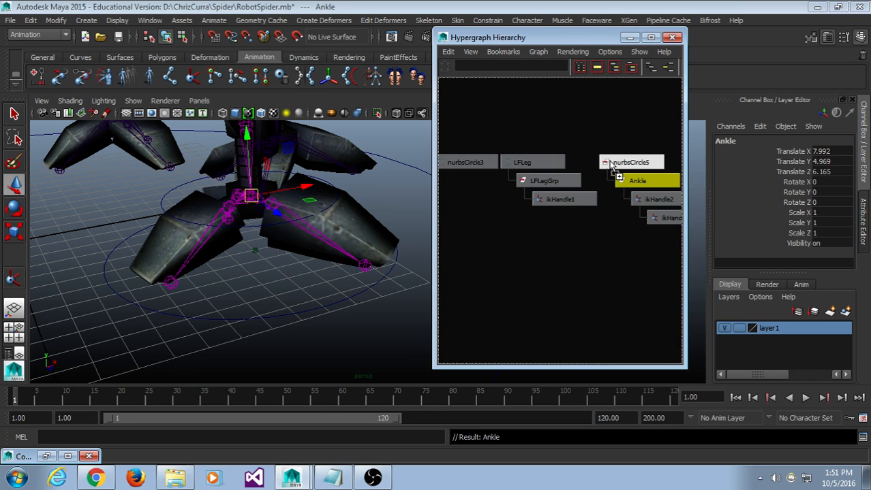
middle_drag(553, 207, 553, 206)
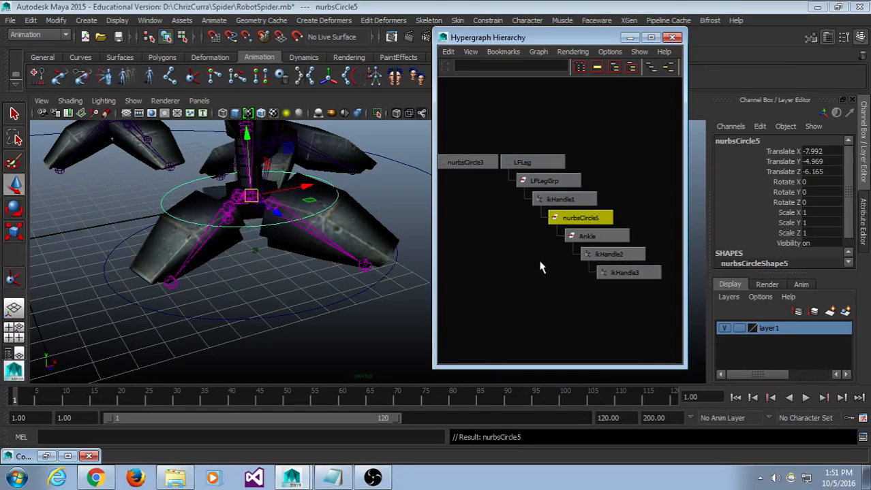
Test the LFLeg control and rotate the ankle circle in several directions, undoing the changes and keeping the circle selected.
click(195, 230)
drag(281, 302, 277, 331)
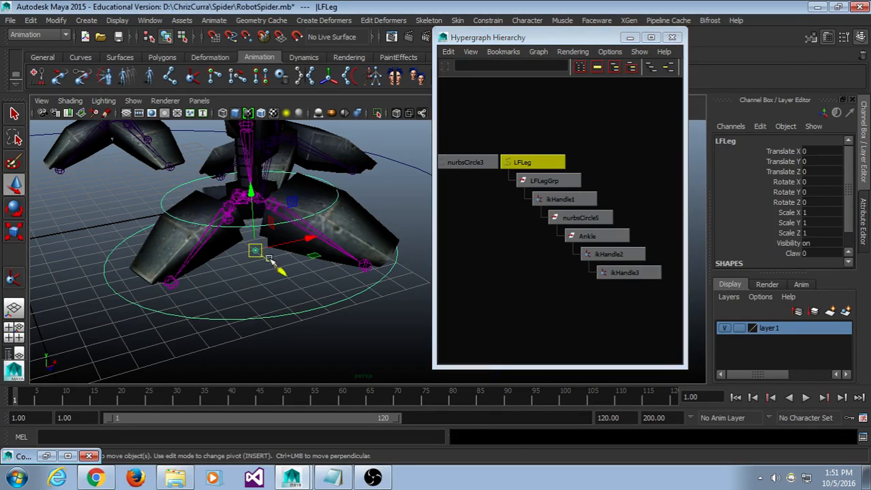
drag(255, 250, 693, 256)
click(249, 216)
click(255, 229)
key(e)
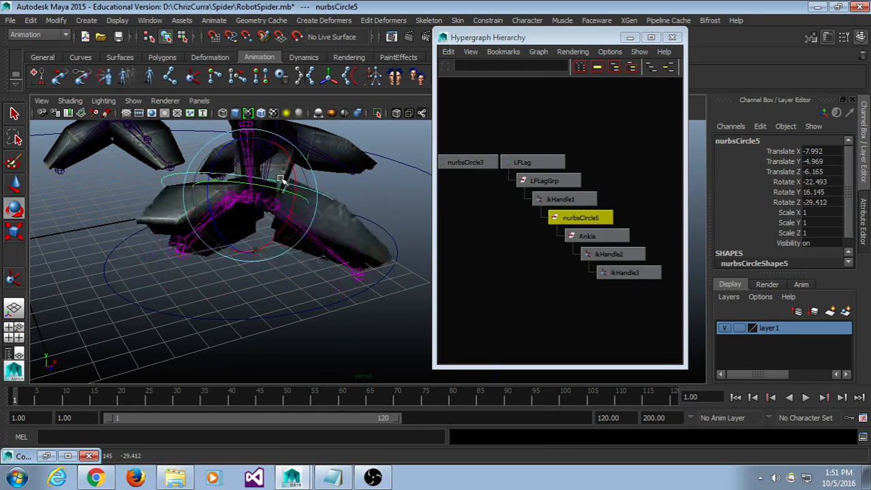
key(ctrl+z)
click(310, 317)
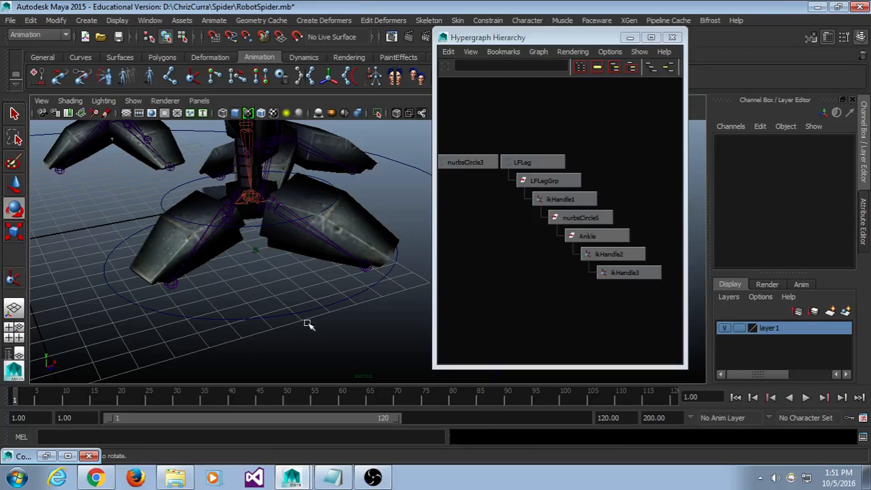
click(256, 229)
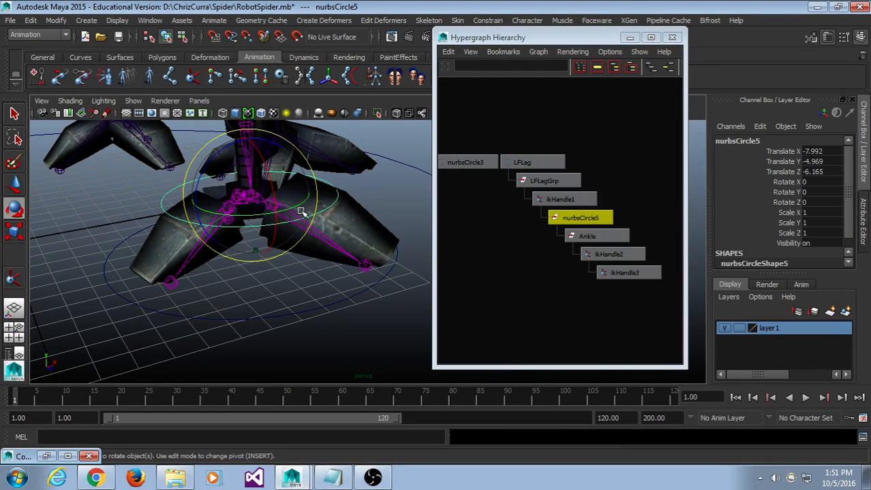
Test the Claw attribute on the LFLeg control, undoing the change.
drag(235, 201, 320, 300)
click(320, 298)
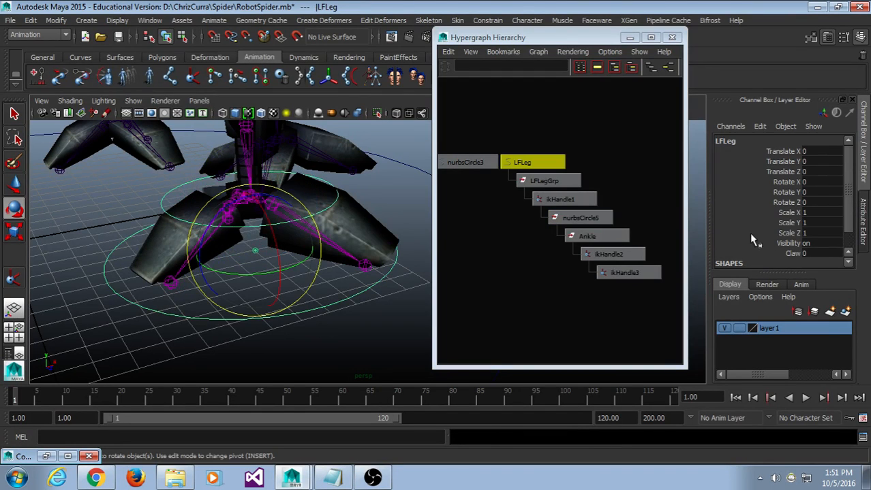
click(734, 256)
middle_drag(323, 286, 368, 273)
key(ctrl+z)
Try moving the LFLeg control a short distance and undo the move.
click(308, 284)
click(317, 312)
key(e)
scroll(321, 325, down, 2)
key(w)
mouse_move(278, 247)
mouse_down()
mouse_move(252, 242)
mouse_move(281, 238)
mouse_up()
key(ctrl+z)
Test a free rotation of nurbsCircle5 at the ankle and undo it.
click(210, 202)
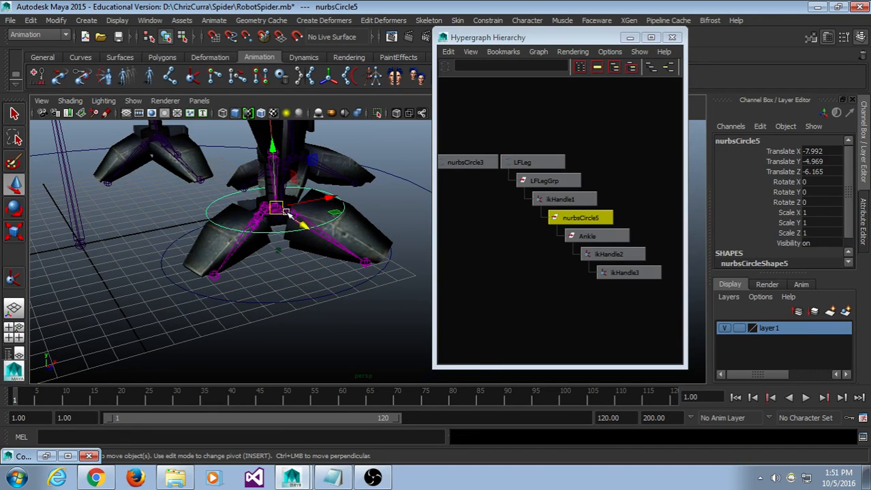
key(e)
drag(283, 178, 327, 218)
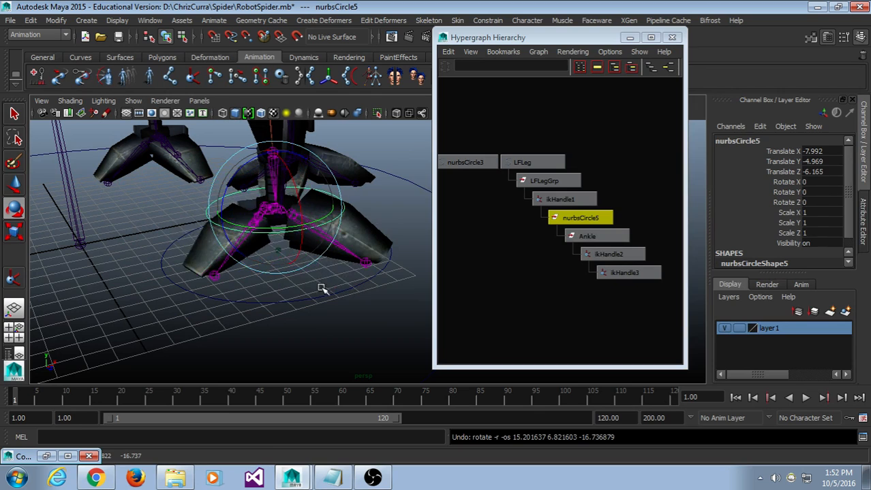
key(ctrl+z)
key(ctrl+z)
Test LFLeg's Claw attribute again, undo the change and clear the selection.
click(792, 253)
middle_drag(313, 280, 220, 276)
key(ctrl+z)
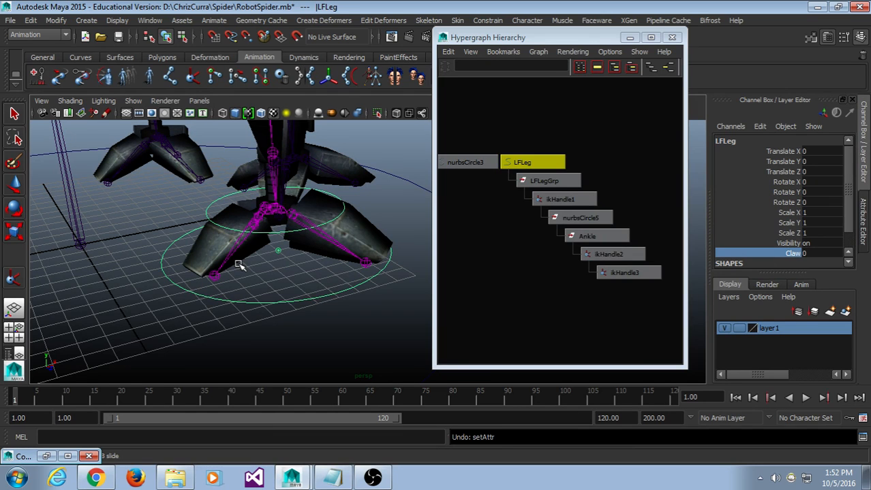
click(307, 354)
click(344, 305)
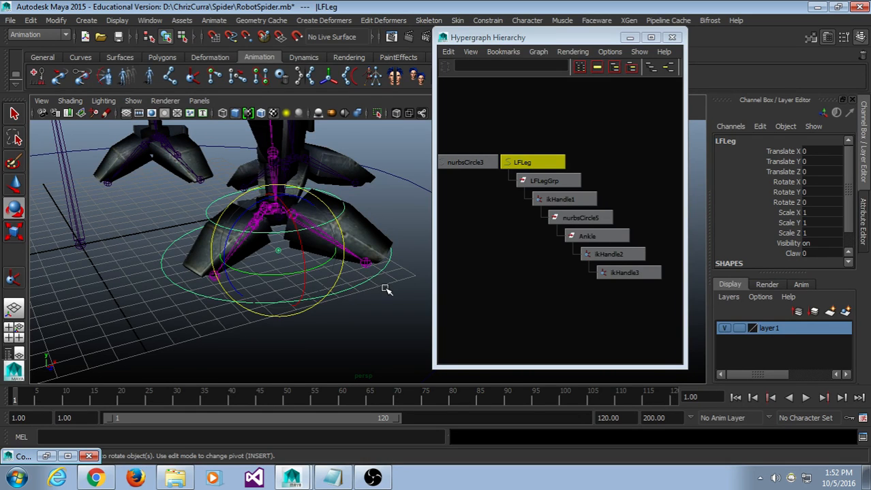
alt+drag(385, 289, 364, 324)
click(361, 318)
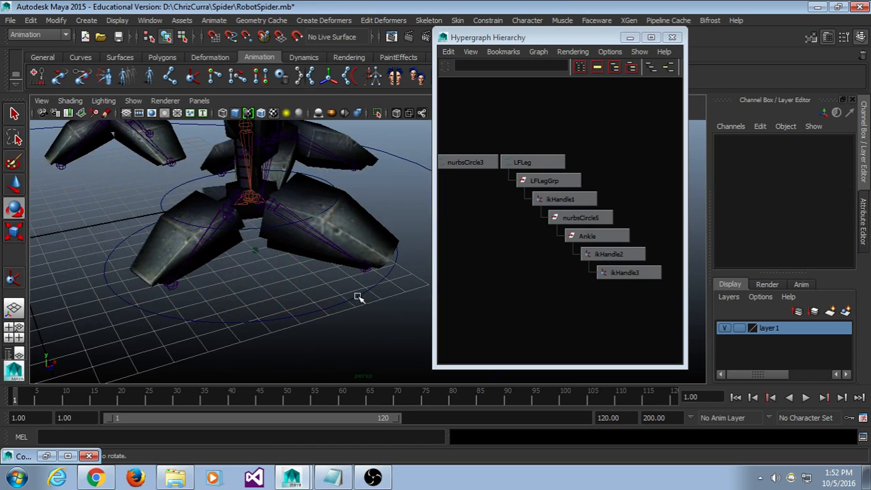
Reparent nurbsCircle5, with its Ankle group, from ikHandle1 directly to LFLegGrp in the hierarchy.
alt+middle_drag(521, 308, 516, 301)
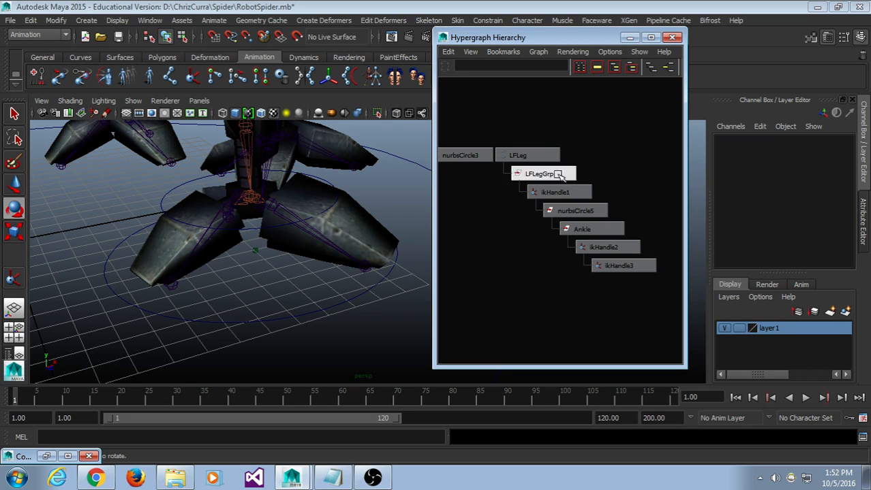
drag(541, 118, 630, 307)
key(f)
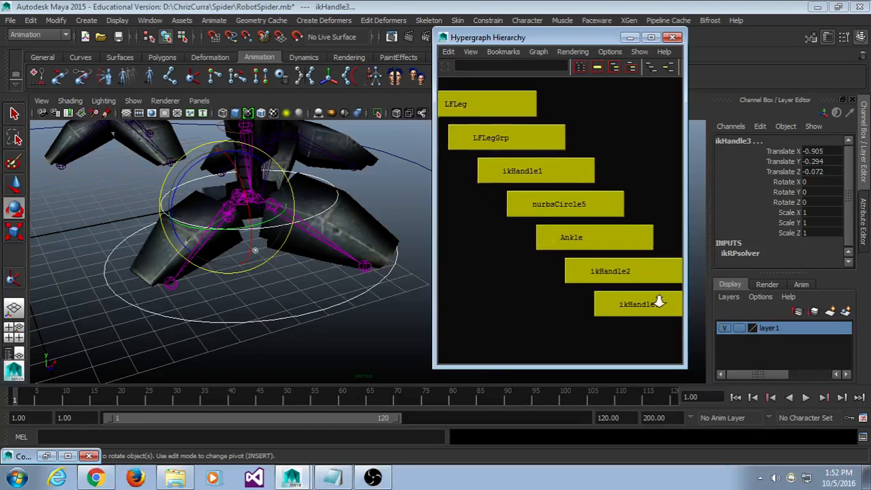
alt+middle_drag(600, 326, 581, 314)
scroll(583, 319, down, 1)
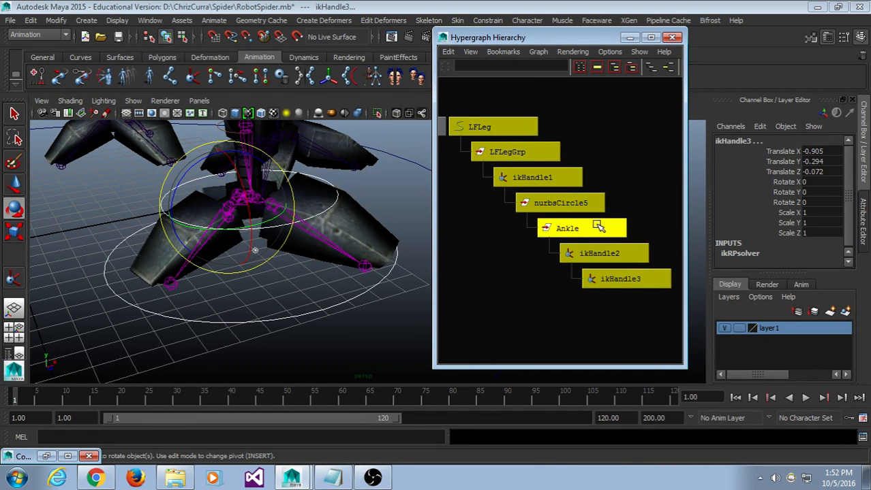
click(596, 228)
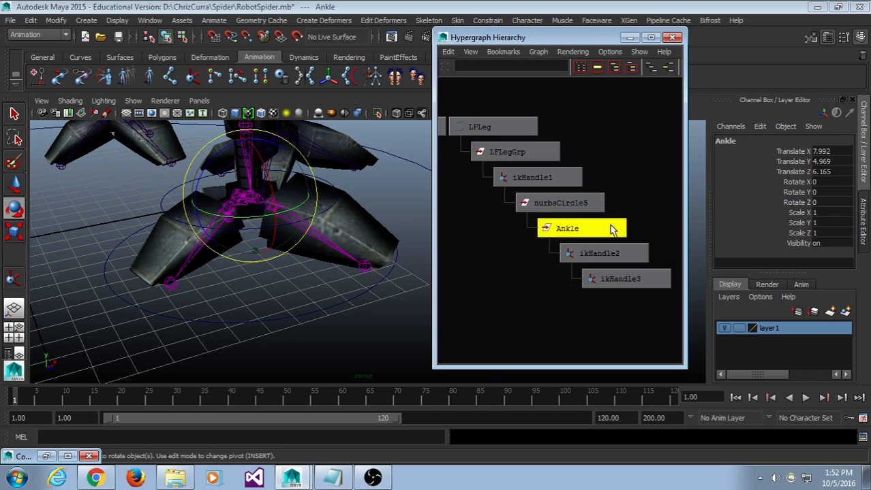
click(572, 206)
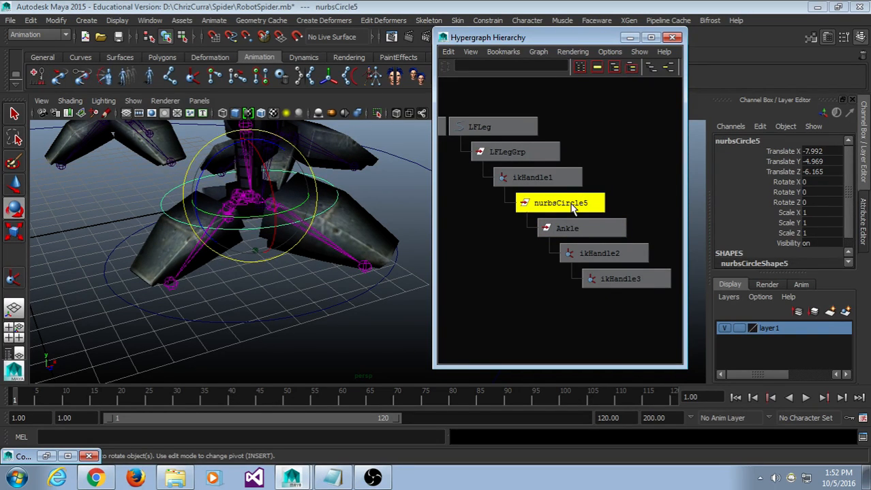
click(556, 179)
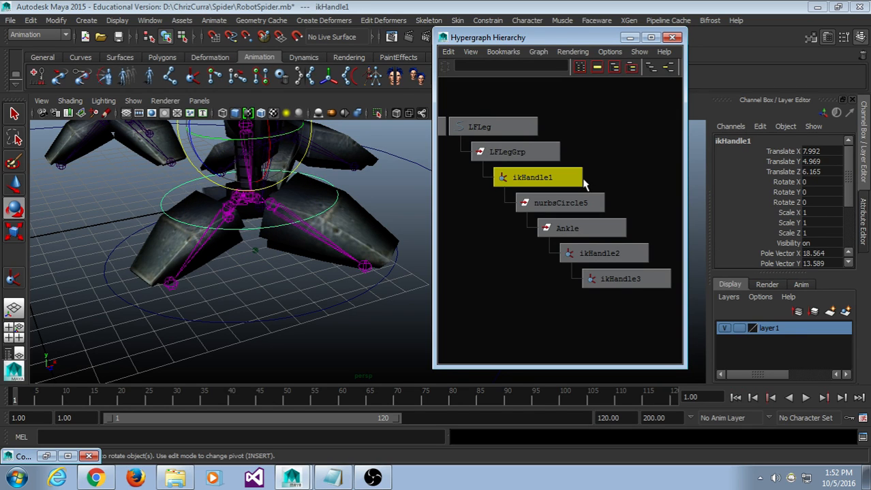
click(616, 149)
middle_drag(566, 197, 520, 152)
Test the new hierarchy by moving and rotating the LFLeg control, undoing each change.
click(315, 296)
drag(308, 322, 304, 307)
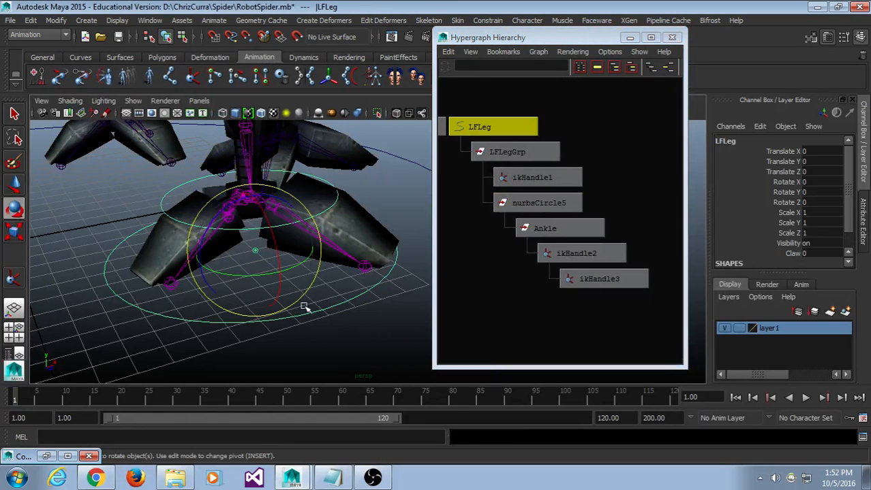
key(w)
drag(256, 251, 309, 222)
key(ctrl+z)
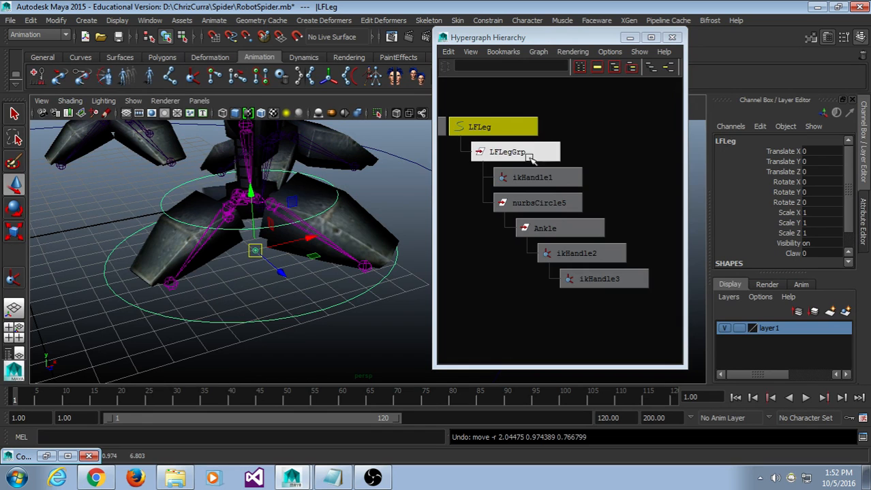
scroll(396, 181, down, 5)
key(e)
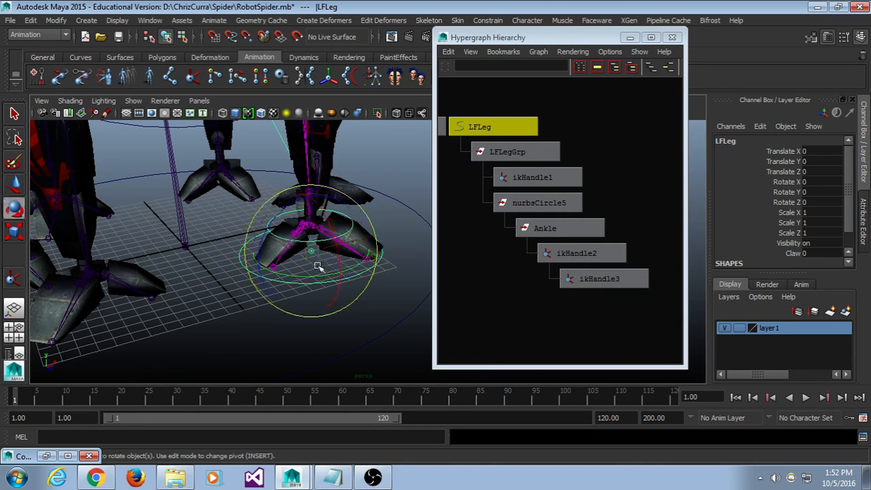
drag(318, 266, 297, 253)
key(ctrl+z)
Test rotating the ankle circle nurbsCircle5 freely, undoing each rotation.
click(385, 230)
click(307, 241)
key(ctrl+z)
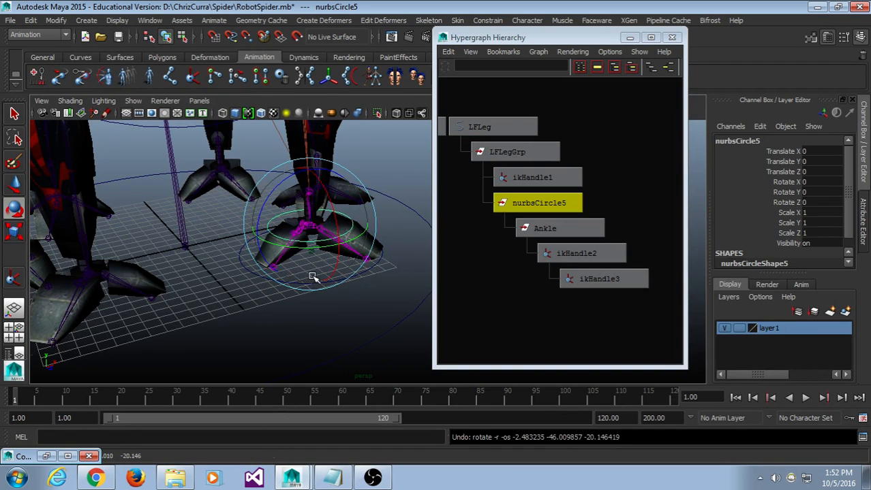
scroll(313, 277, up, 4)
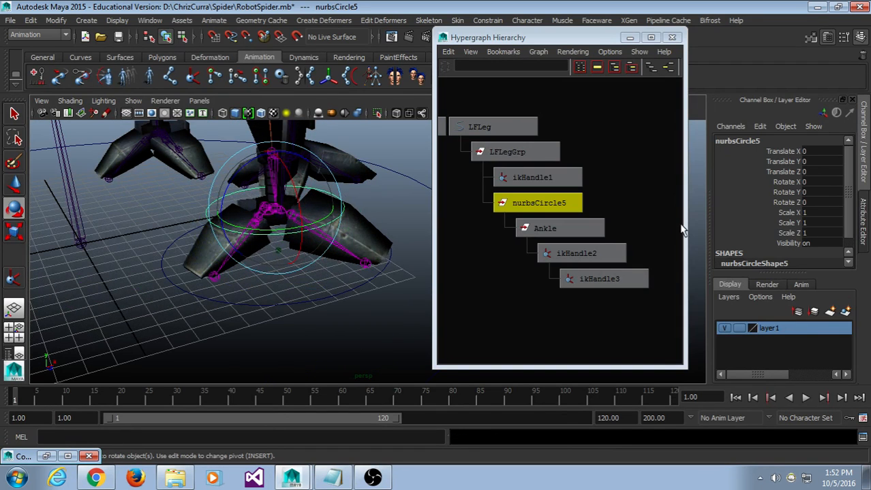
middle_drag(584, 233, 591, 198)
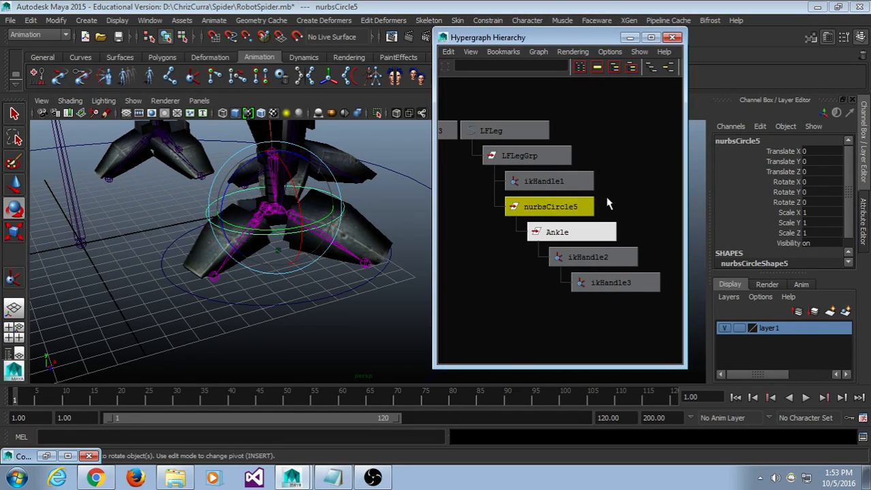
click(608, 204)
middle_drag(587, 205, 375, 230)
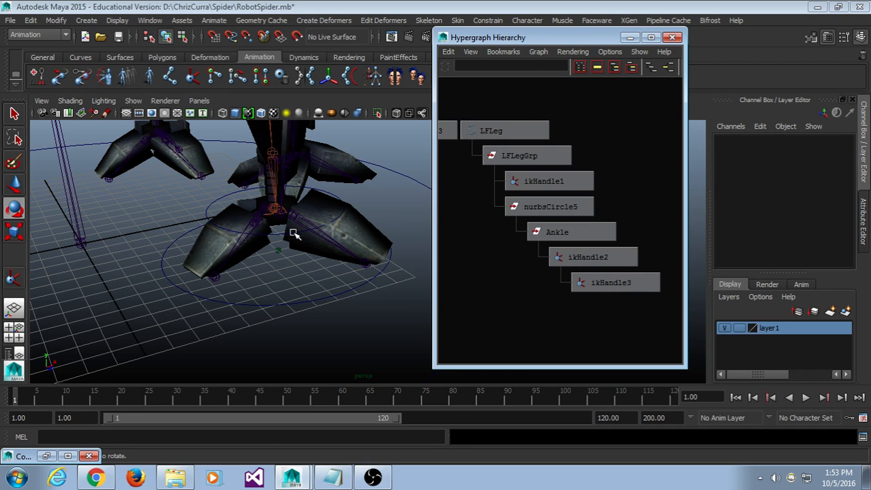
click(293, 234)
mouse_move(271, 206)
mouse_down()
mouse_move(264, 201)
mouse_move(269, 207)
mouse_up()
key(ctrl+z)
Check the Claw attribute on LFLeg under the new hierarchy and undo the change.
click(331, 297)
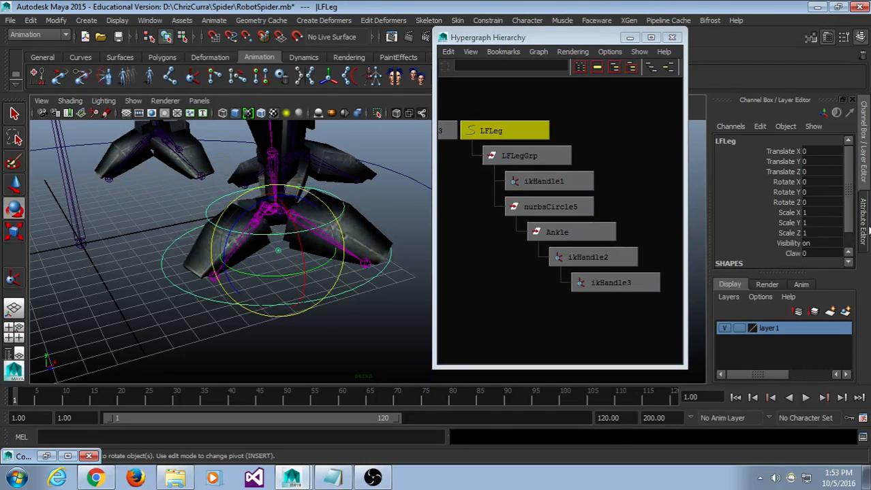
click(783, 254)
middle_drag(86, 241, 746, 216)
key(ctrl+z)
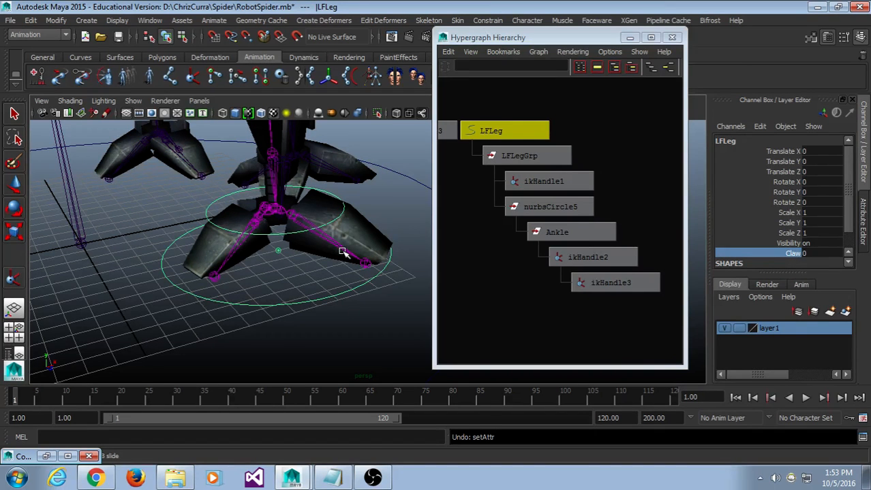
Test moving LFLeg about 10 units along Z and undo the move.
key(w)
scroll(350, 258, down, 4)
alt+drag(352, 258, 395, 353)
scroll(354, 274, up, 2)
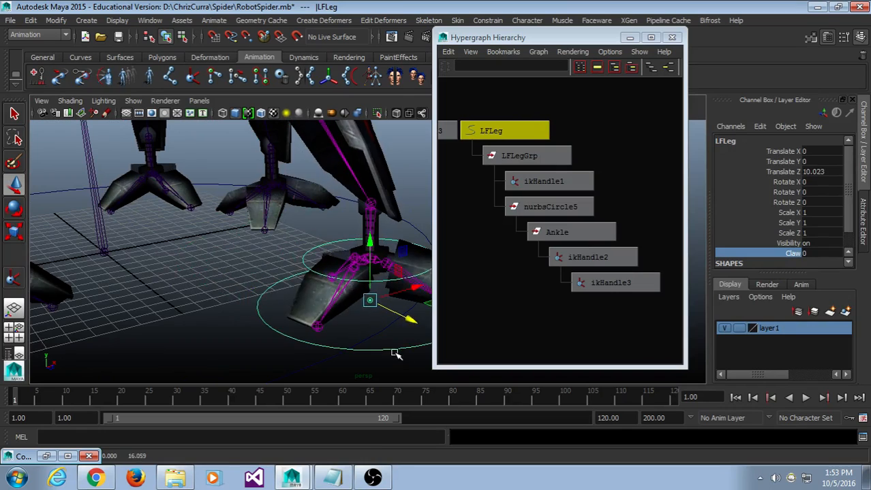
scroll(390, 334, down, 3)
key(ctrl+z)
scroll(385, 318, down, 3)
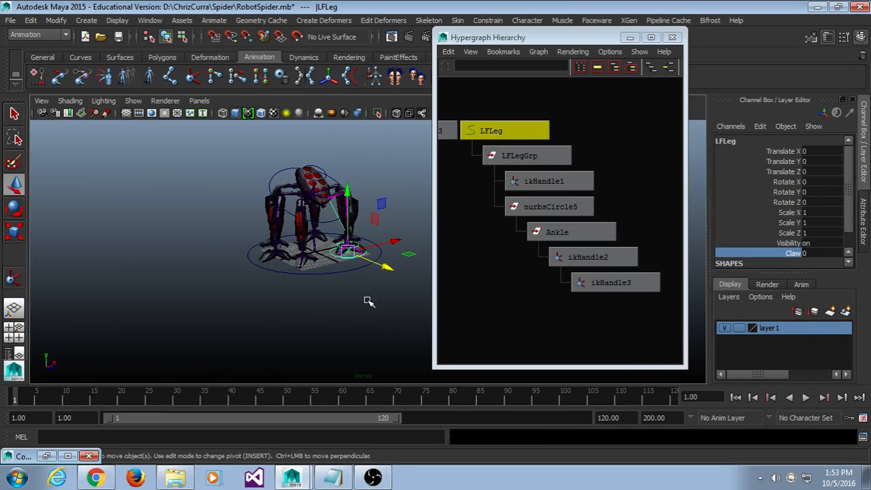
Test rotating nurbsCircle5 about its X axis by about 43 degrees and about its Z axis, undoing both rotations.
scroll(368, 302, up, 4)
alt+drag(369, 301, 310, 286)
alt+middle_drag(311, 285, 297, 310)
scroll(301, 311, up, 3)
alt+drag(367, 310, 444, 299)
scroll(340, 301, up, 4)
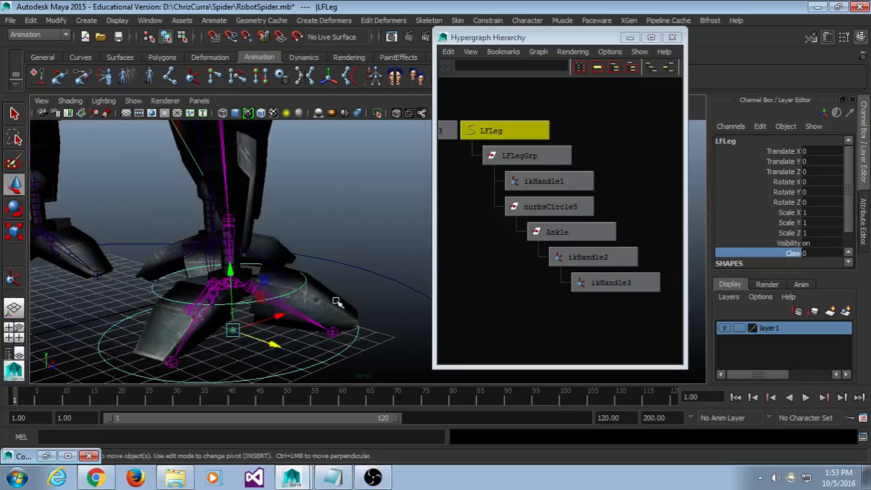
alt+middle_drag(337, 302, 348, 249)
click(179, 230)
key(e)
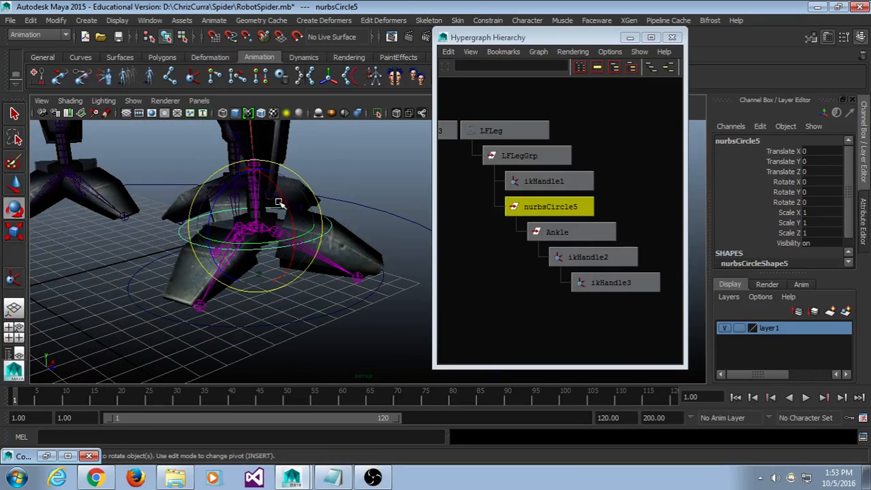
drag(288, 205, 283, 238)
key(ctrl+z)
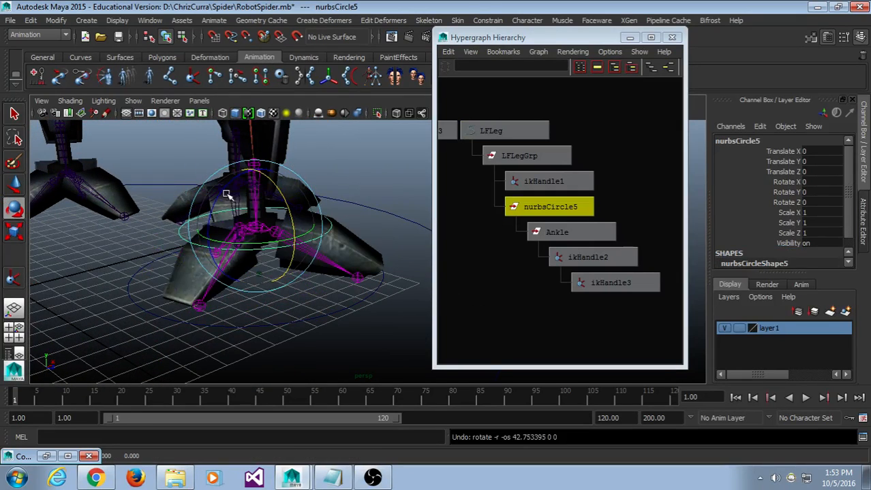
mouse_move(212, 200)
mouse_down()
mouse_move(202, 269)
mouse_move(239, 292)
mouse_move(209, 215)
mouse_up()
key(ctrl+z)
alt+drag(266, 216, 353, 180)
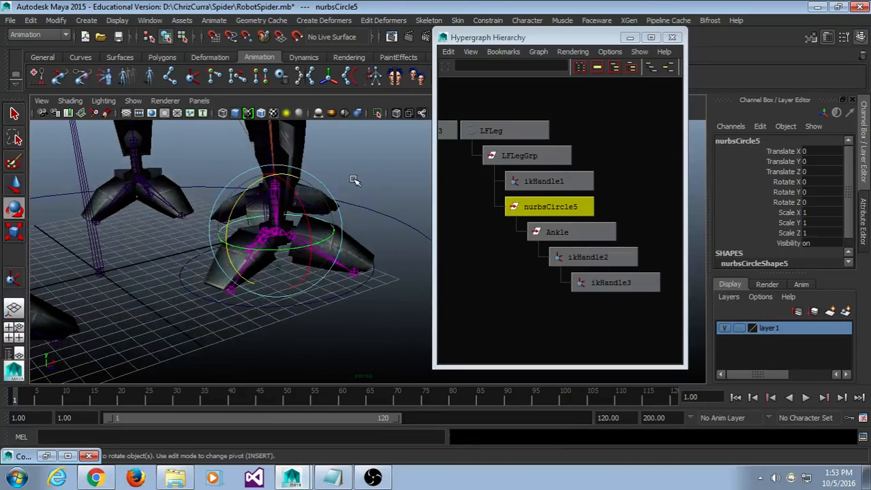
key(f)
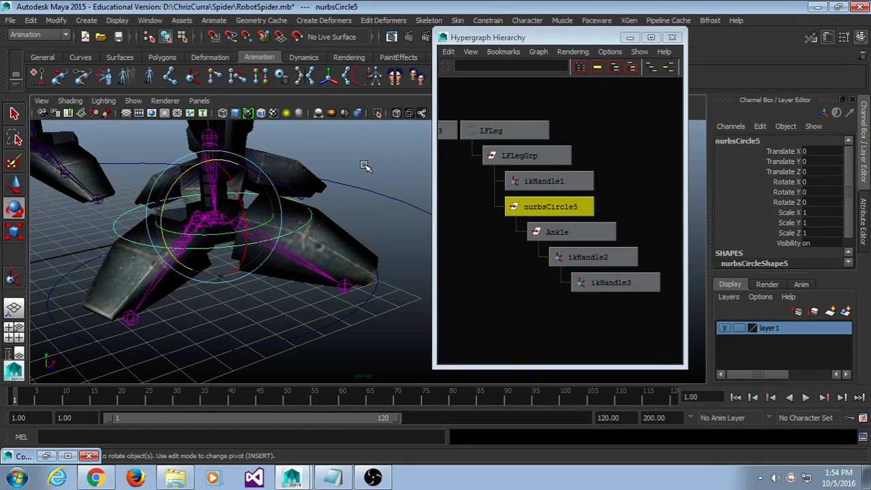
Test moving the LFLeg control freely and undo the move.
alt+drag(386, 199, 385, 236)
alt+middle_drag(385, 236, 398, 198)
click(368, 340)
drag(324, 267, 333, 328)
key(w)
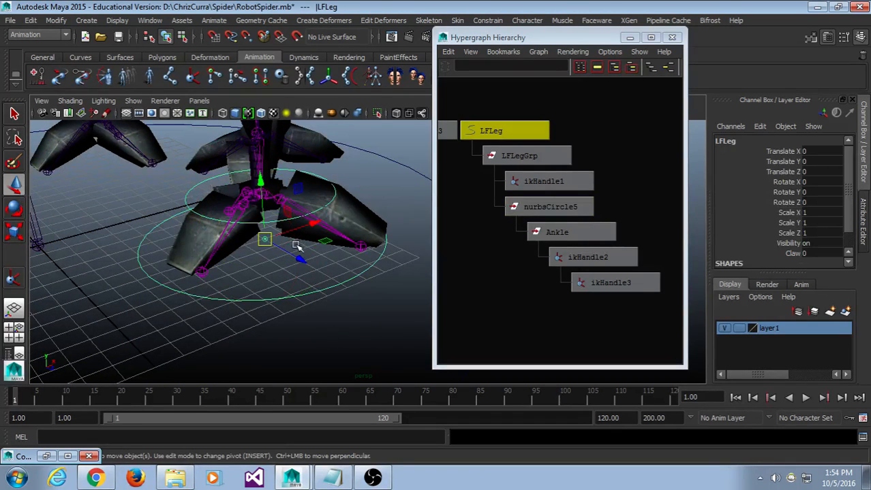
drag(270, 238, 203, 237)
key(ctrl+z)
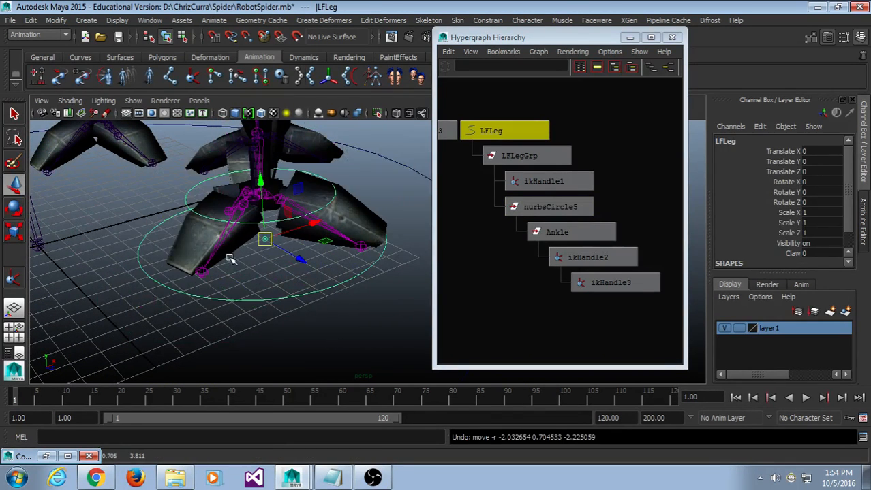
Rotate the ankle circle nurbsCircle5 freely as a test and undo the rotation.
click(190, 191)
key(e)
drag(279, 196, 217, 187)
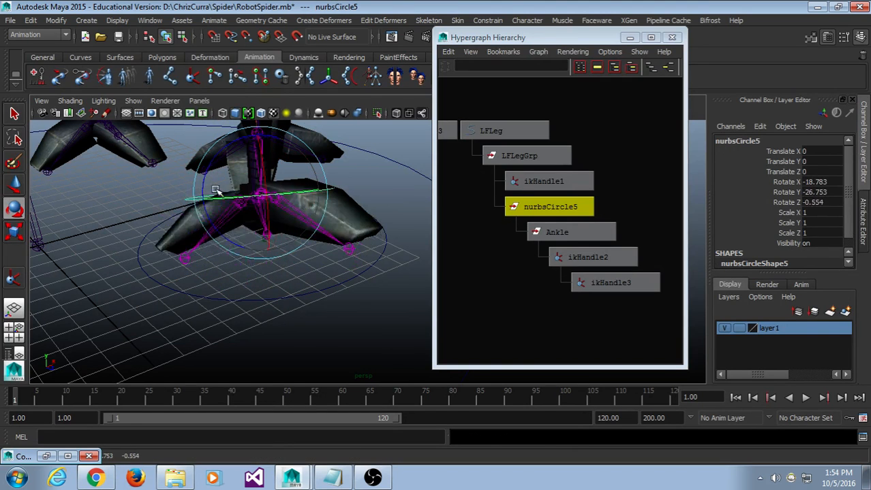
key(ctrl+z)
Test LFLeg's Claw attribute with negative values down to about -37, undoing the change.
click(321, 254)
click(324, 293)
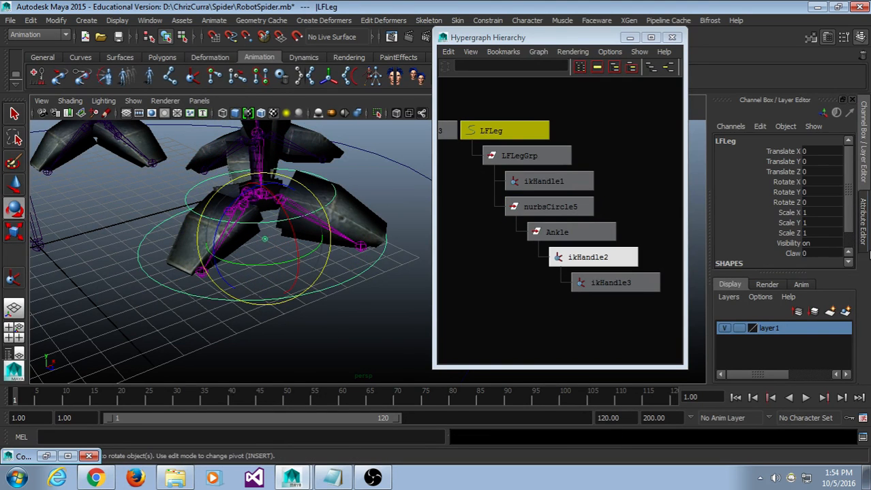
click(790, 252)
middle_drag(267, 244, 130, 230)
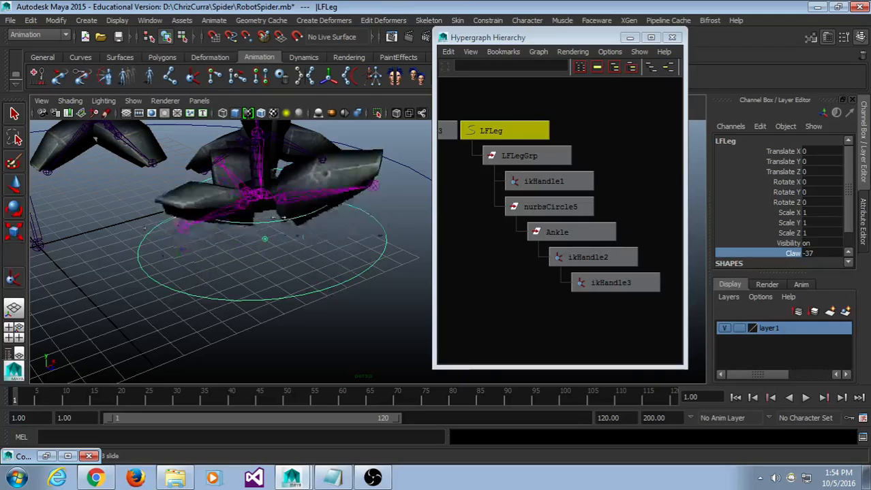
key(ctrl+z)
Move the Hypergraph Hierarchy window aside to uncover more of the viewport around the spider's front legs.
alt+drag(129, 230, 368, 245)
key(a)
drag(510, 39, 540, 39)
alt+drag(429, 179, 369, 228)
scroll(355, 296, up, 6)
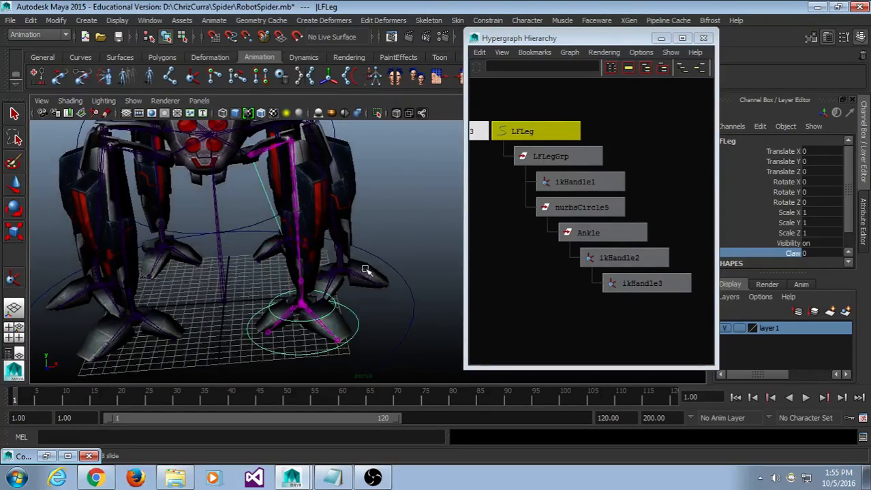
Test the Twist attribute of ikHandle1 on the left front leg, and undo the change.
alt+drag(355, 297, 375, 275)
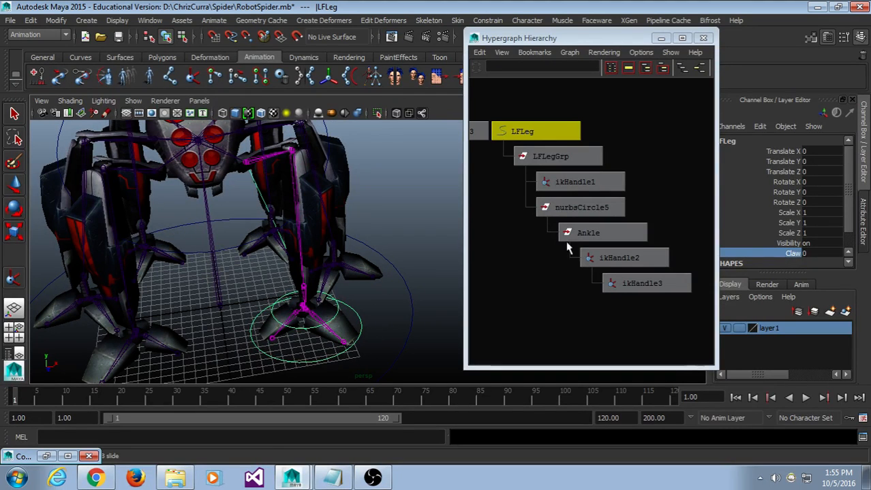
click(586, 181)
scroll(810, 249, down, 1)
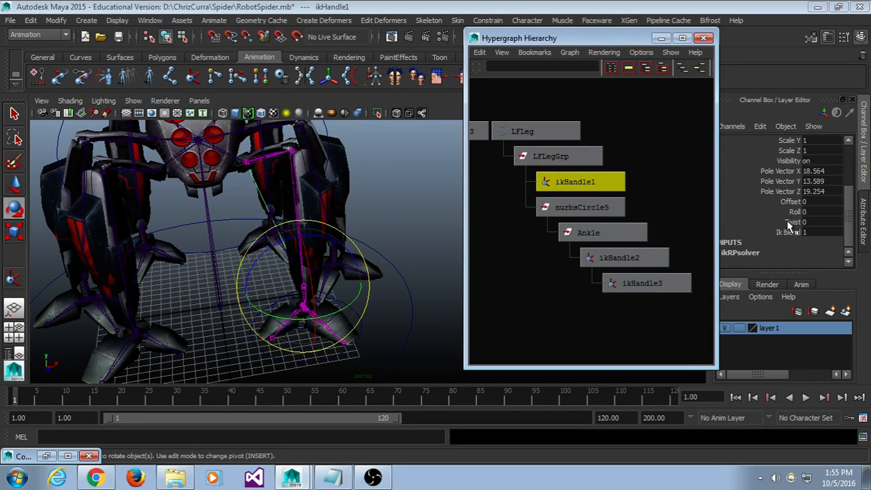
click(788, 222)
middle_drag(312, 286, 377, 299)
key(ctrl+z)
key(ctrl+z)
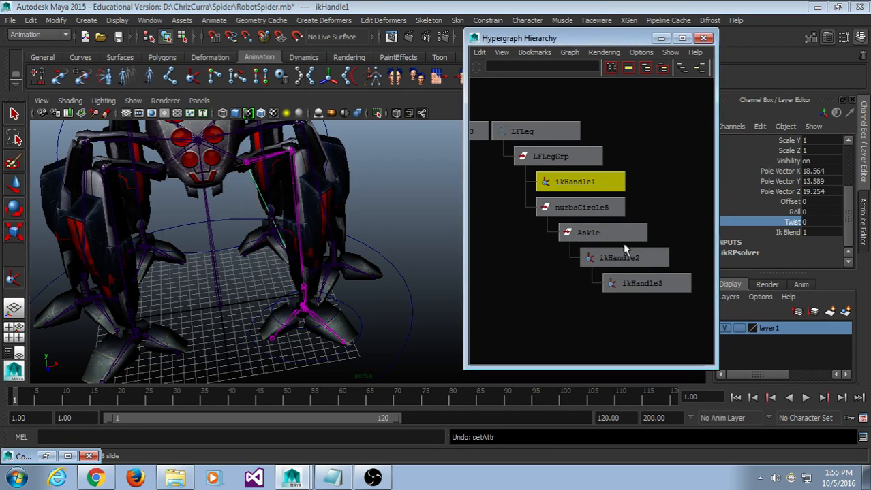
Test the Twist attribute of ikHandle2 beneath the Ankle group, and undo the change.
click(623, 257)
click(770, 220)
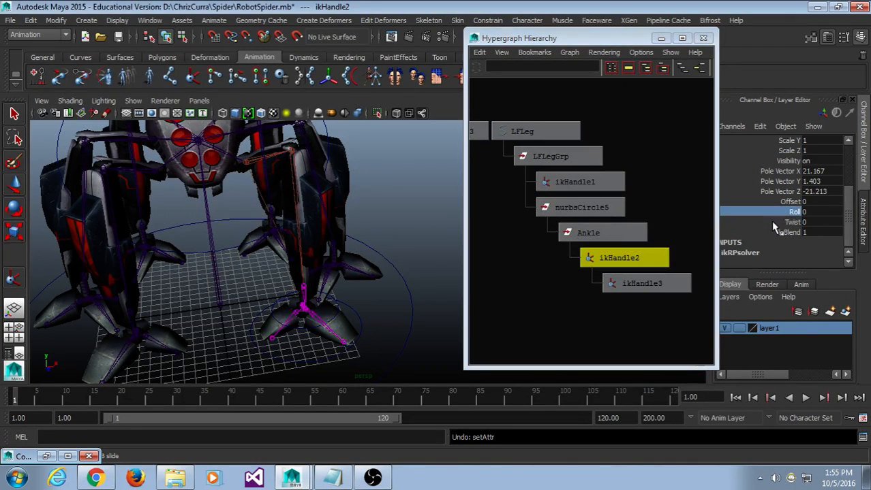
middle_drag(355, 239, 310, 239)
key(ctrl+z)
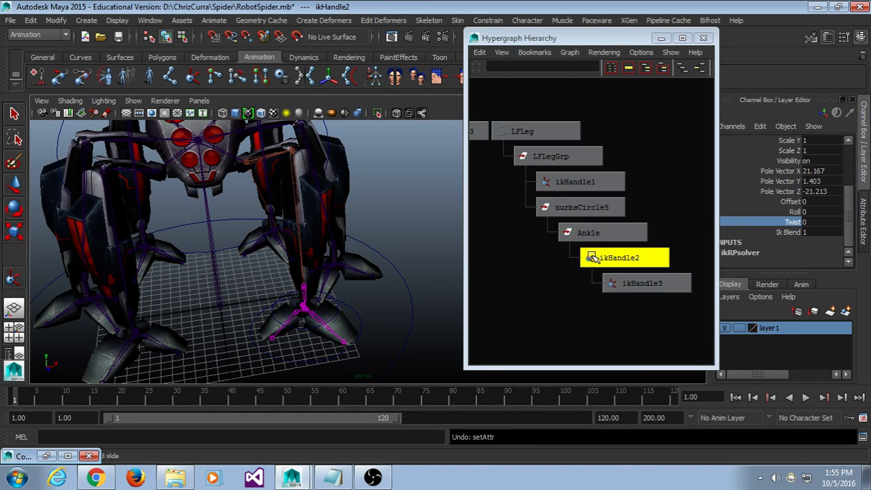
Try twisting the foot with the Twist attribute of ikHandle3, and undo the change.
click(613, 284)
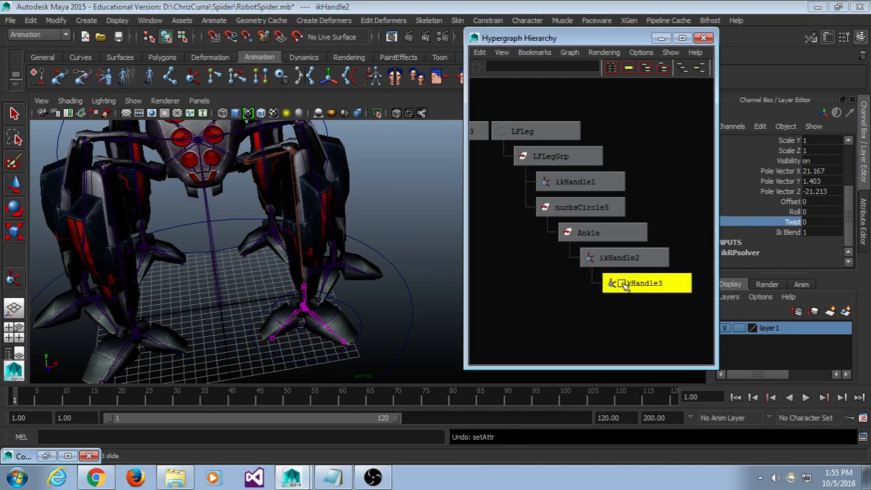
click(767, 222)
middle_drag(365, 237, 327, 231)
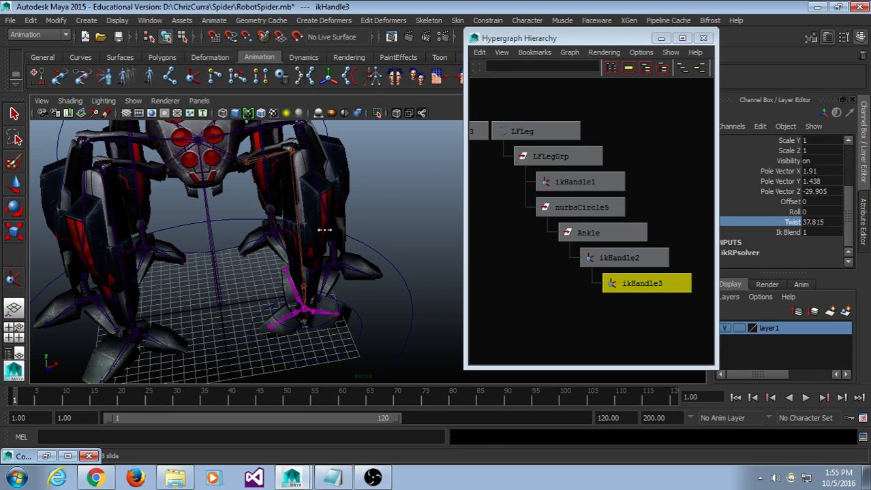
key(ctrl+z)
Deselect everything in the scene and save the RobotSpider.mb scene under its existing name.
click(581, 183)
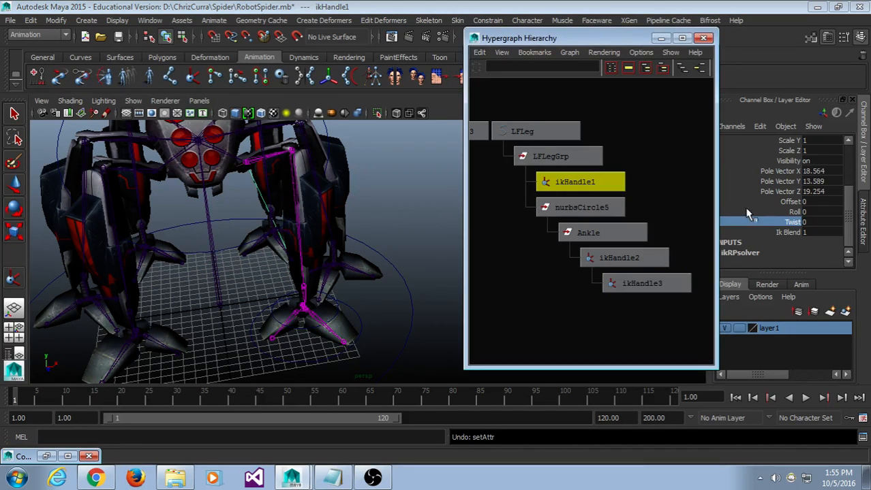
click(388, 218)
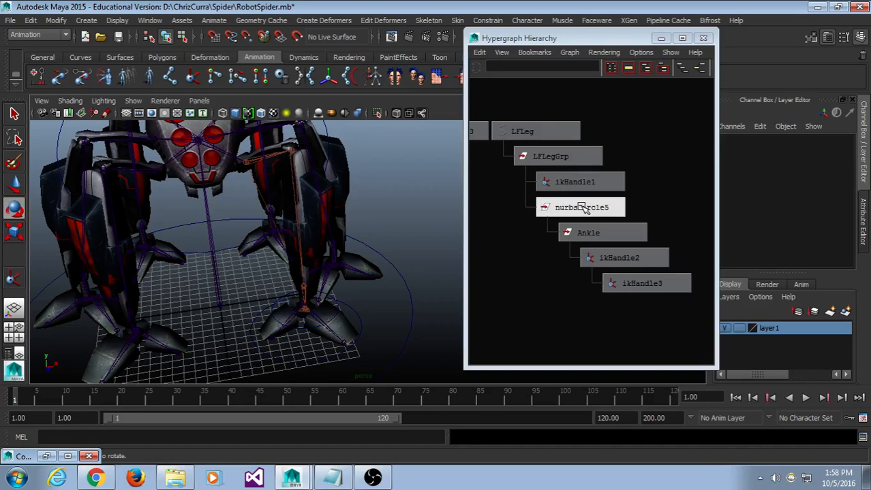
click(10, 20)
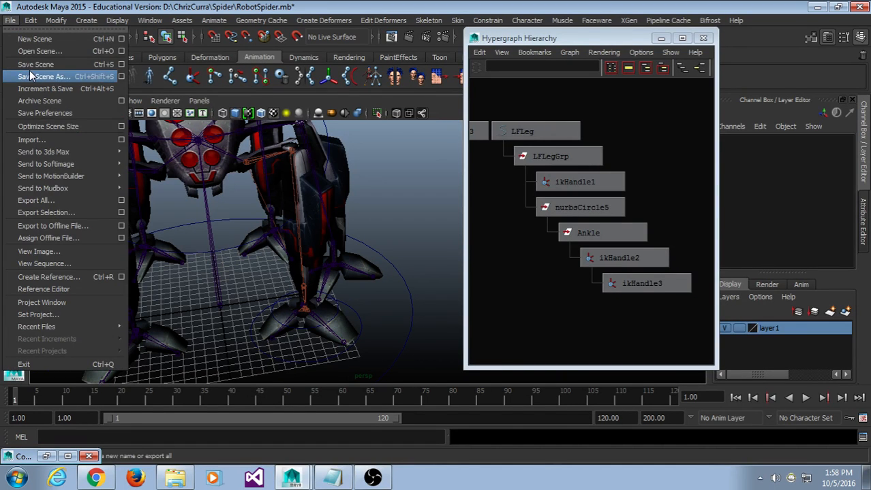
click(31, 64)
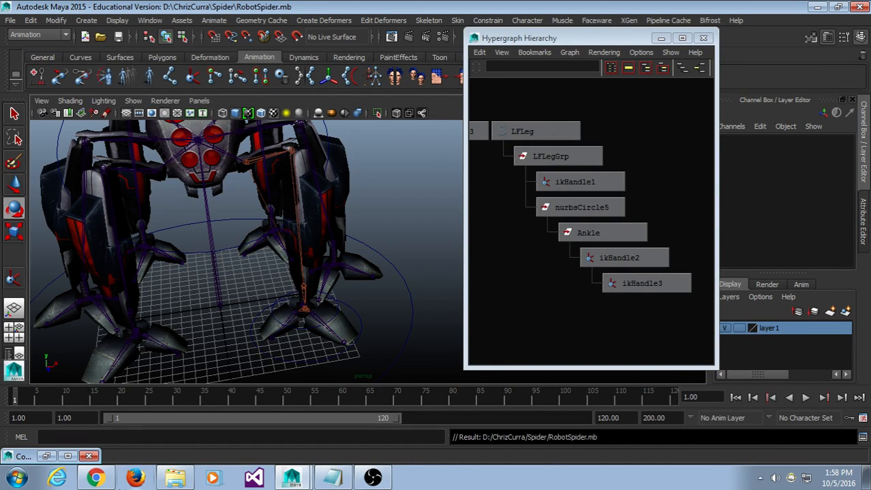
Upload RobotSpider.mb from the local Spider folder to the RoboSpider folder in Google Drive, and minimize the browser.
click(815, 6)
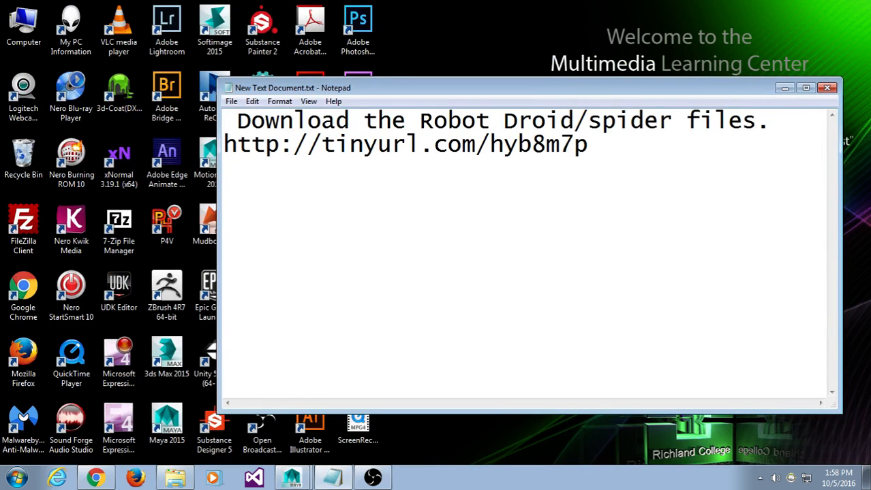
click(96, 477)
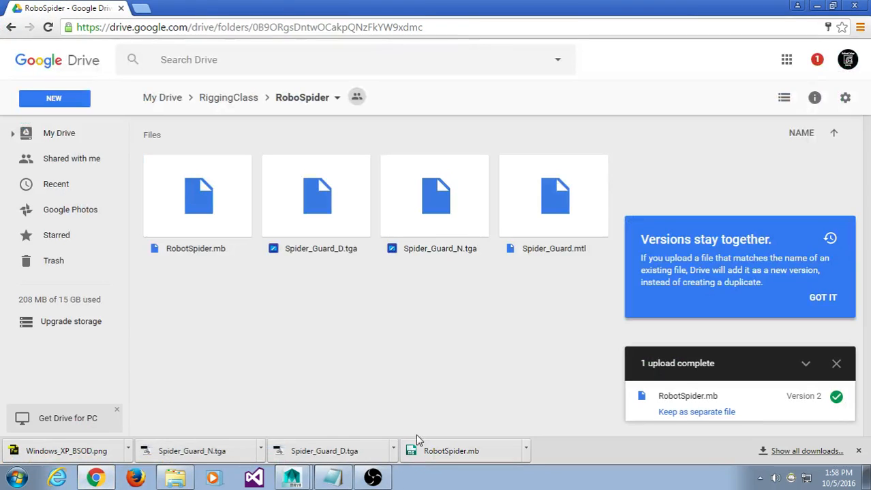
click(175, 478)
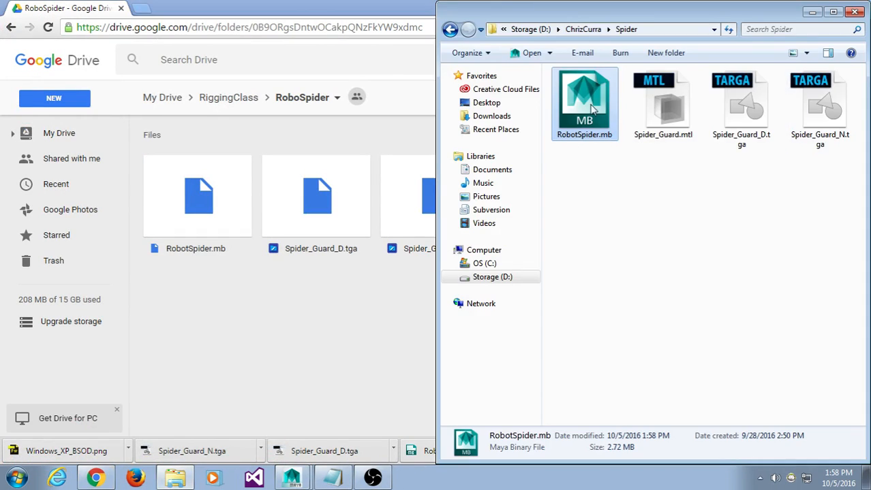
drag(591, 111, 294, 307)
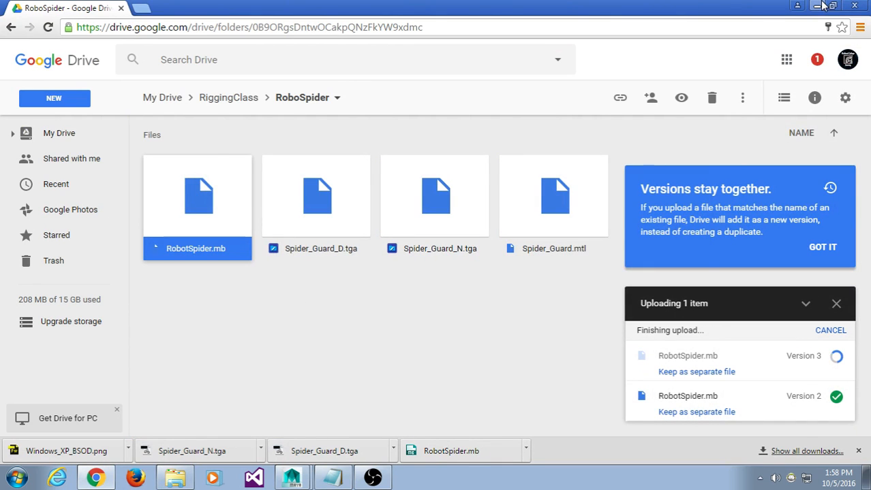
click(820, 5)
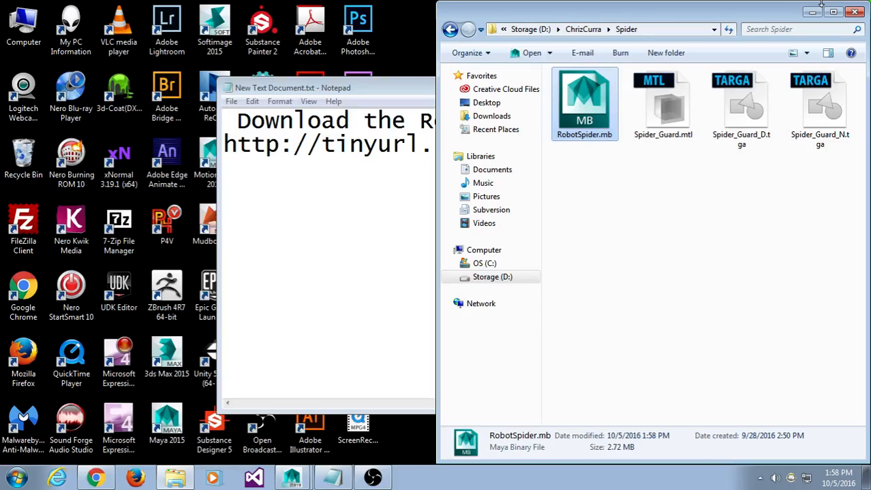
Switch back to Maya, minimize the Connection Editor, and move the Hypergraph Hierarchy window closer to the spider model.
click(293, 478)
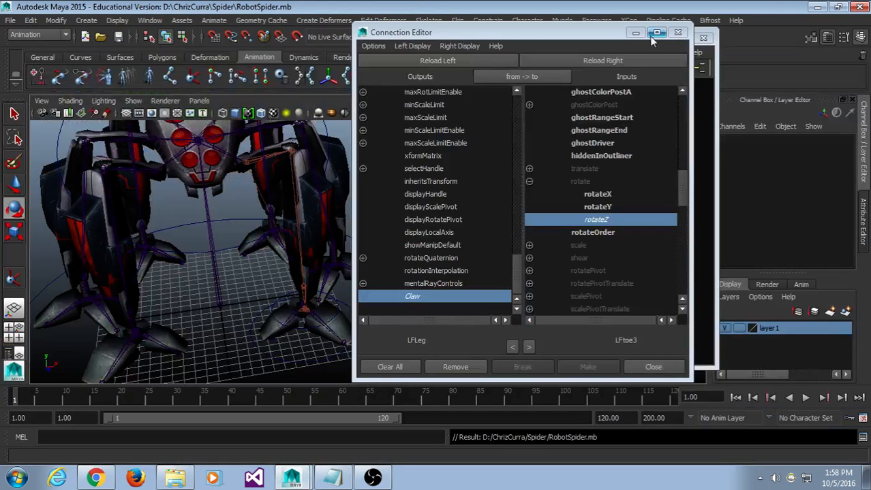
click(635, 33)
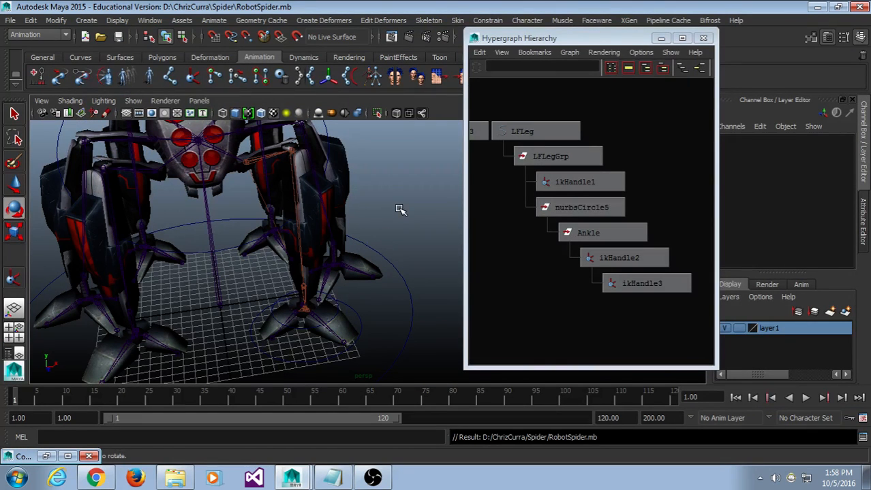
scroll(388, 255, up, 3)
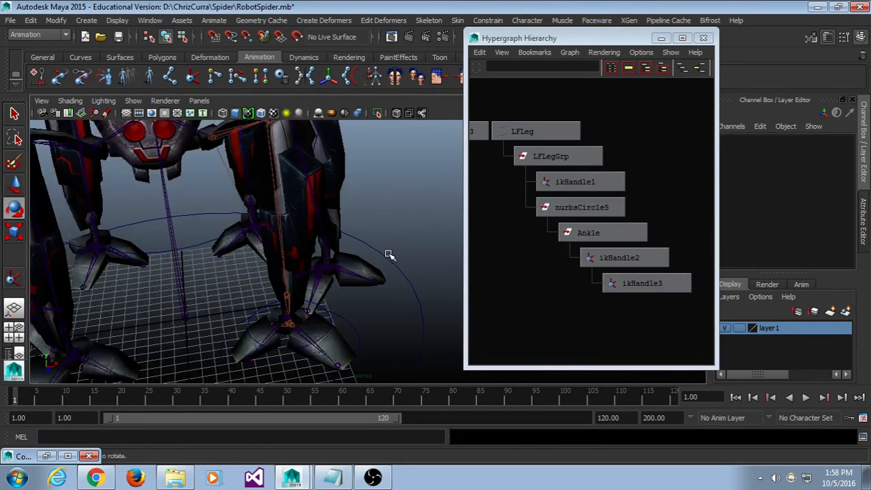
scroll(389, 255, down, 3)
scroll(379, 269, down, 3)
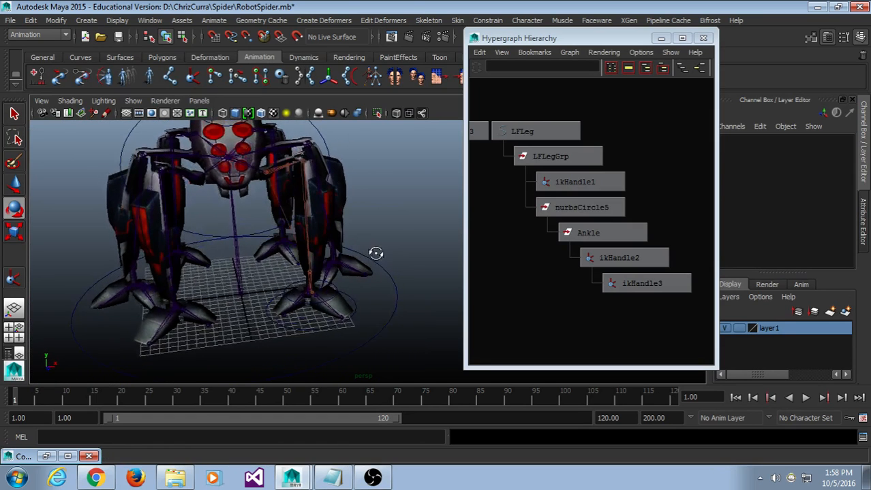
mouse_move(554, 40)
mouse_down()
mouse_move(503, 33)
mouse_move(547, 38)
mouse_up()
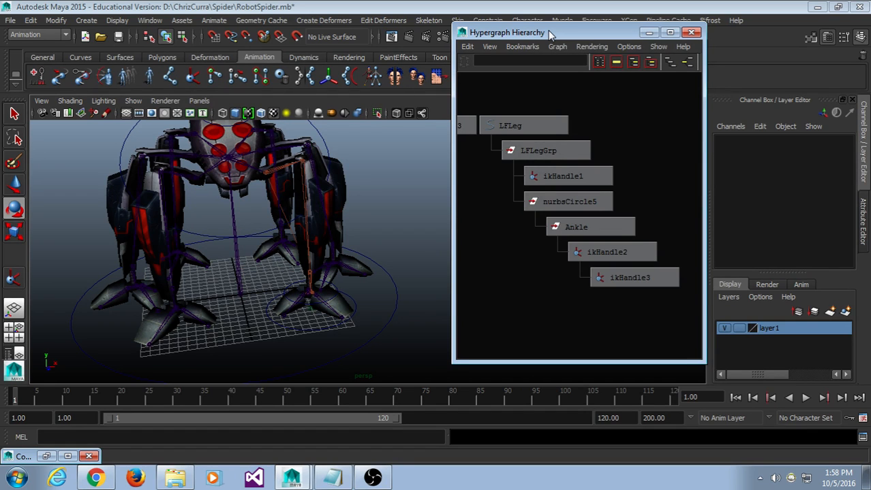
drag(549, 31, 518, 32)
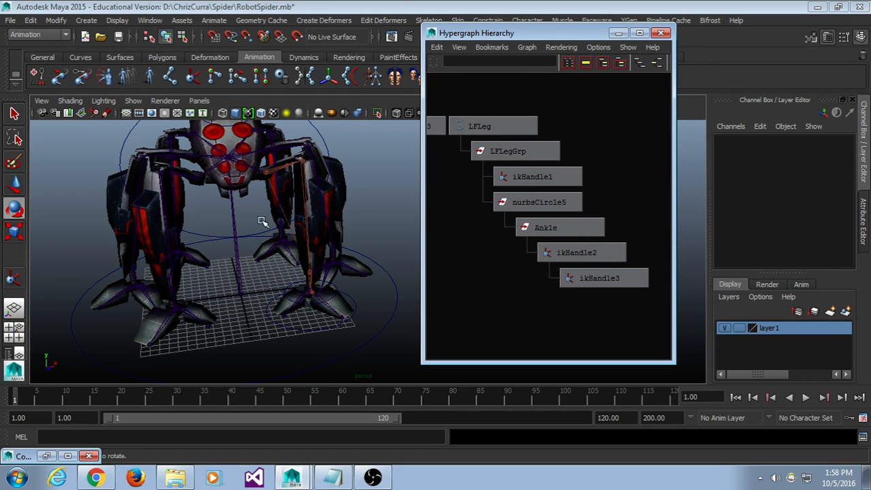
click(315, 331)
mouse_move(359, 212)
alt+mouse_down()
mouse_move(317, 208)
mouse_move(362, 203)
alt+mouse_up()
click(368, 250)
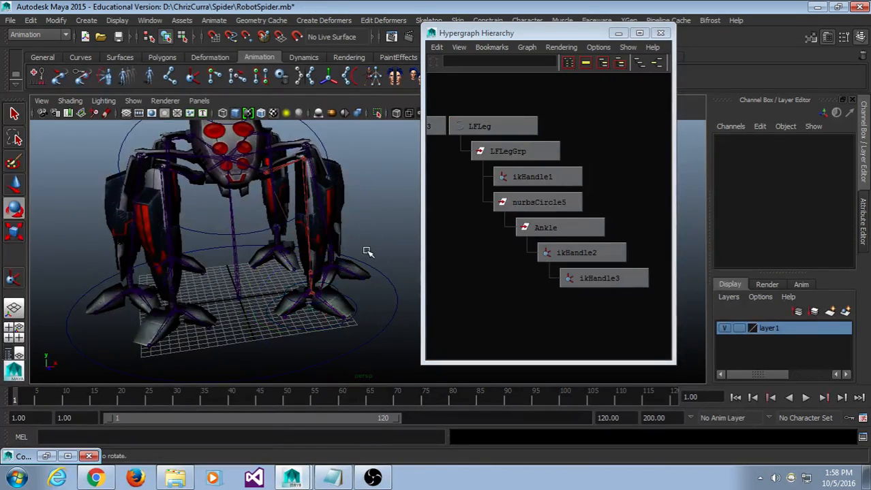
scroll(368, 250, up, 3)
alt+drag(367, 250, 354, 263)
alt+middle_drag(355, 264, 349, 277)
scroll(350, 277, down, 3)
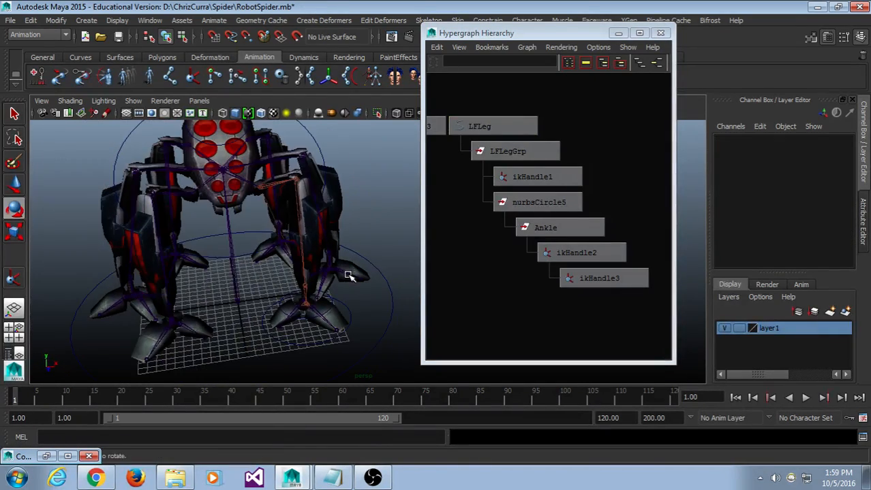
mouse_move(350, 276)
alt+mouse_down()
mouse_move(325, 274)
mouse_move(344, 276)
alt+mouse_up()
alt+middle_drag(343, 275, 313, 267)
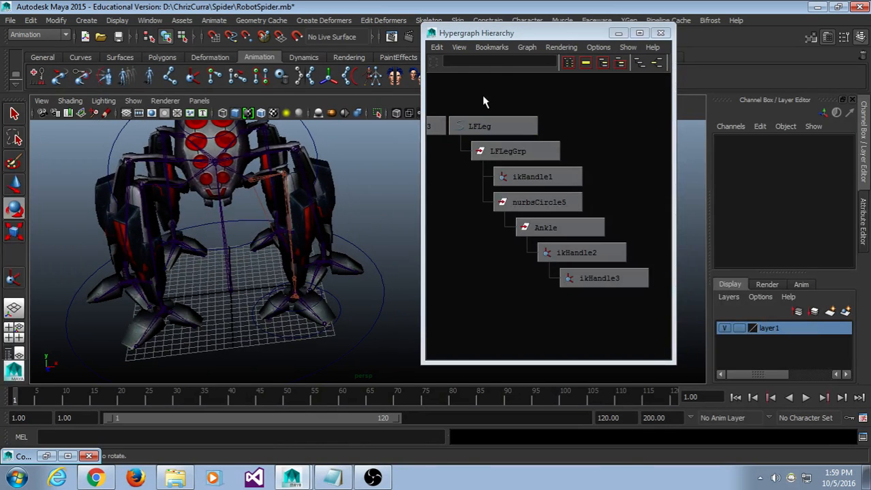
Select ikHandle1 under LFLegGrp in the hypergraph and frame it for a close view of the left front foot.
drag(499, 39, 490, 41)
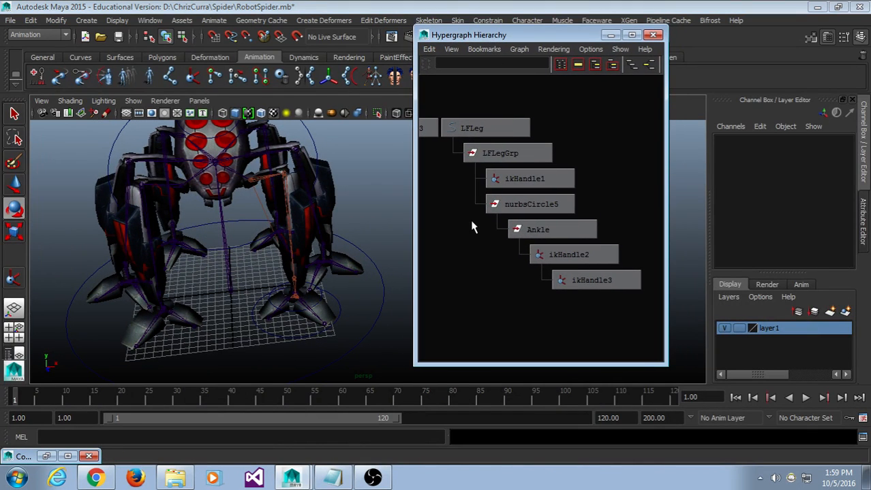
alt+middle_drag(460, 218, 492, 241)
click(572, 177)
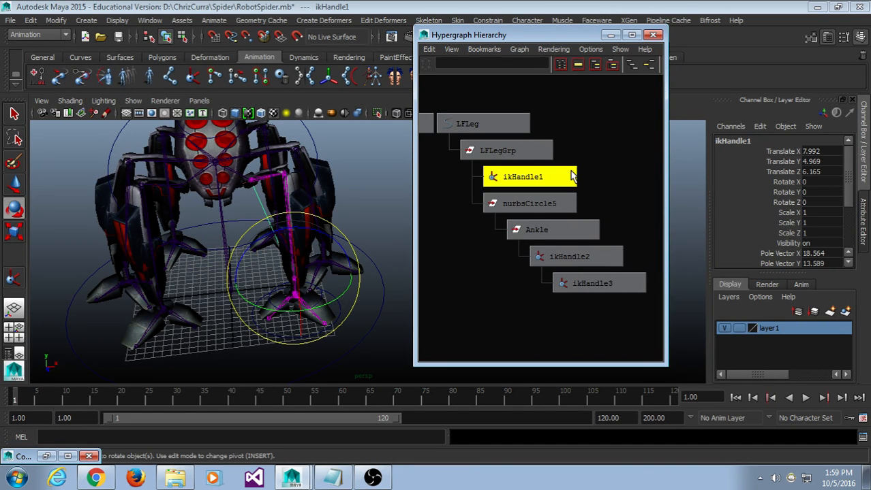
key(f)
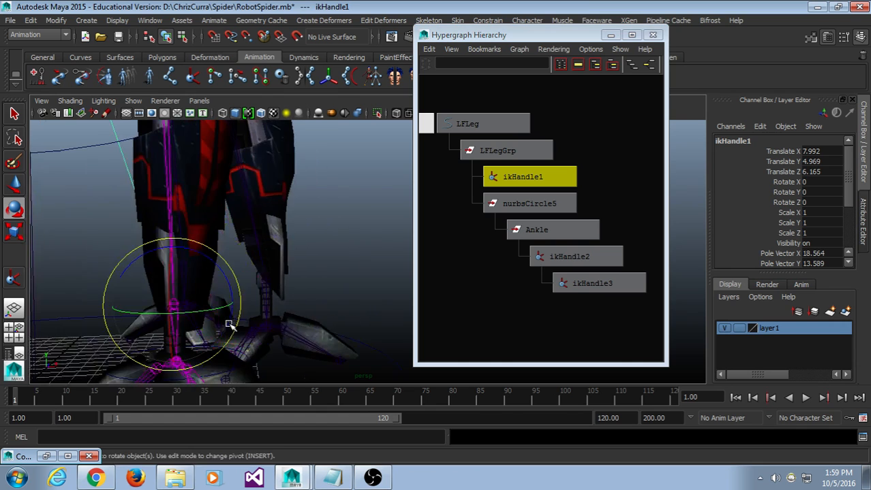
alt+drag(229, 325, 280, 235)
key(super)
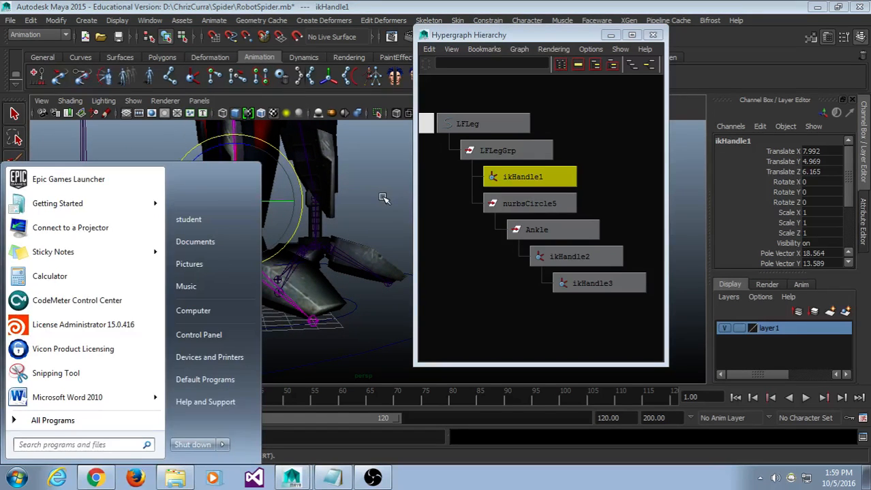
alt+drag(383, 198, 357, 226)
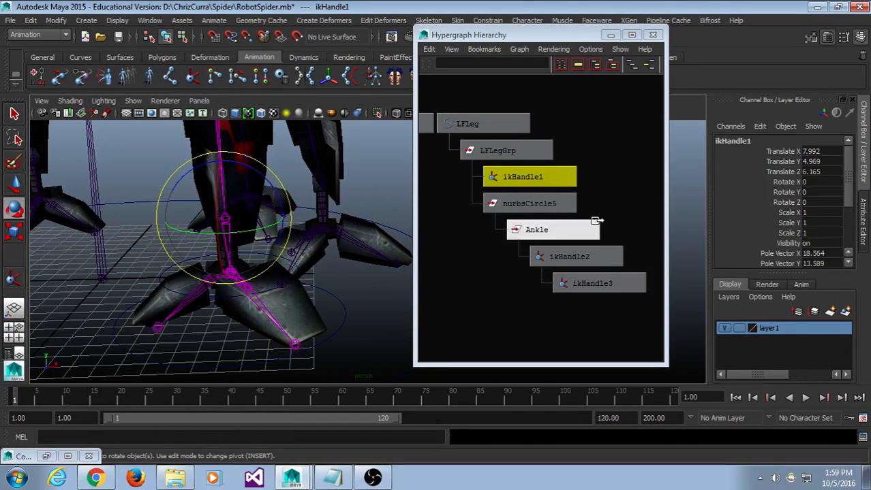
Test the Roll attribute of ikHandle1 on the left front leg, and undo the change.
scroll(755, 193, down, 4)
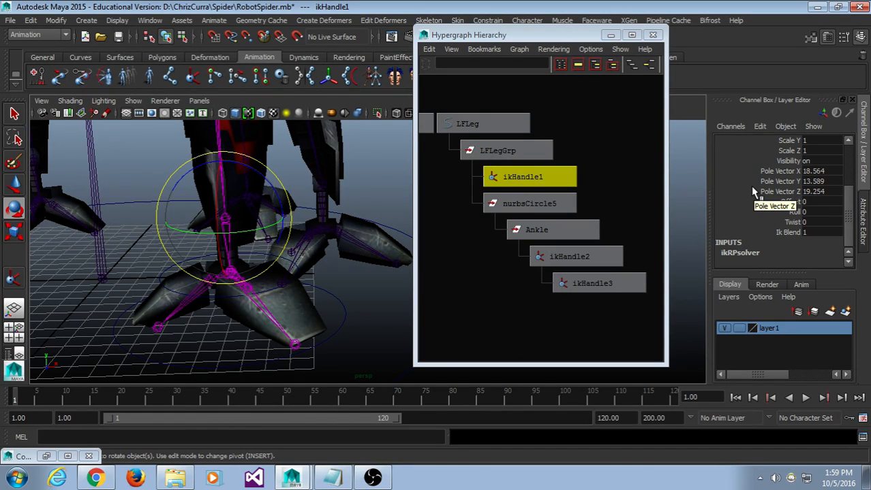
click(794, 222)
click(794, 211)
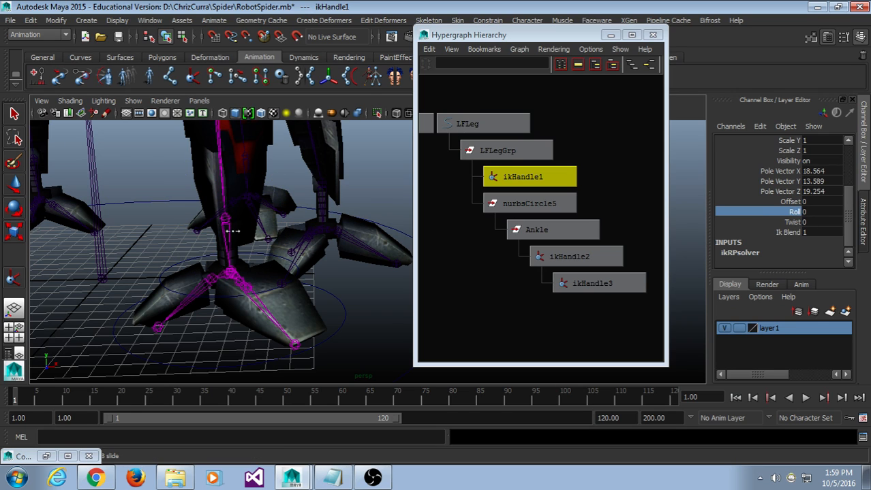
middle_drag(232, 231, 424, 226)
key(ctrl+z)
Test the Twist attribute of ikHandle1 on the left front leg in the viewport, and undo the changes.
click(785, 222)
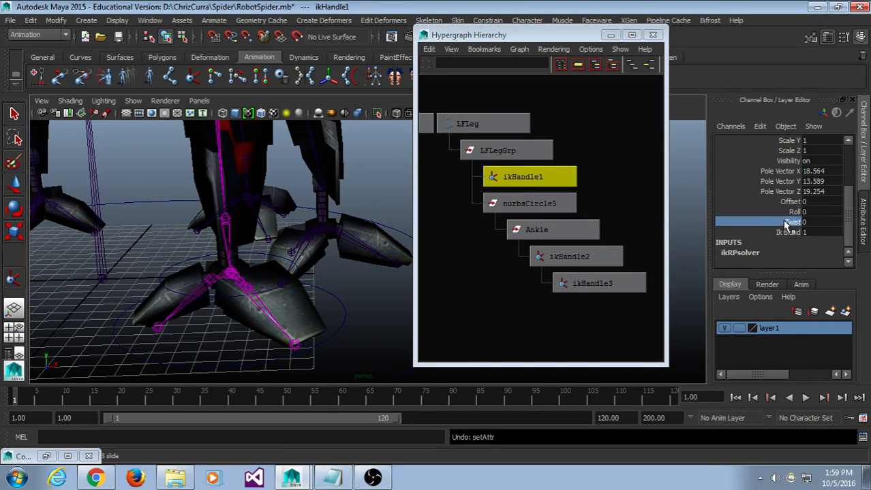
alt+drag(325, 198, 307, 230)
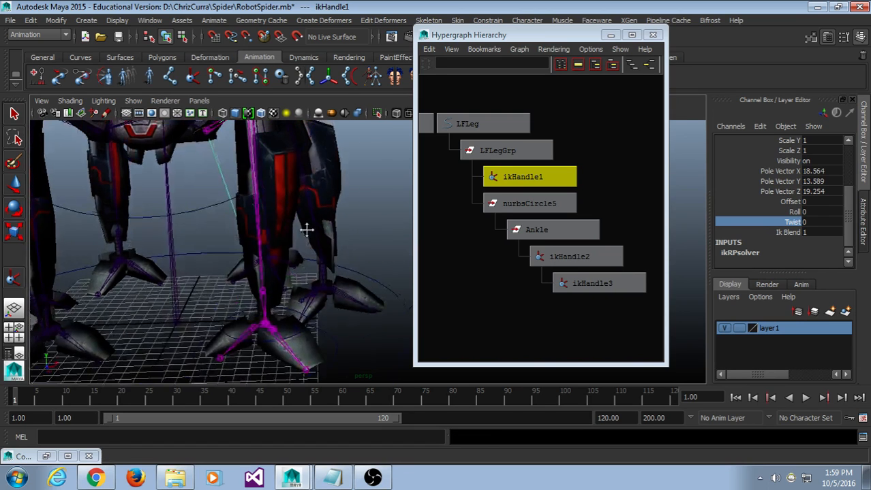
scroll(306, 230, down, 3)
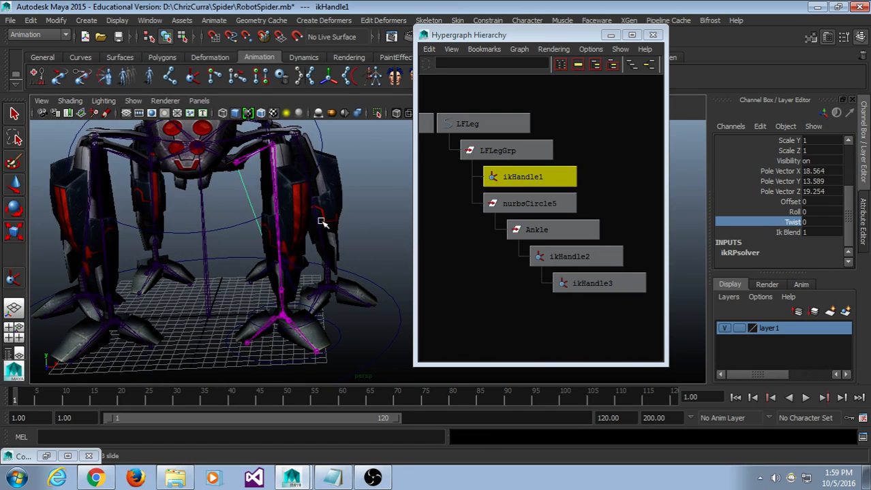
middle_drag(320, 221, 395, 214)
key(ctrl+z)
mouse_move(328, 220)
middle_down()
mouse_move(273, 217)
mouse_move(320, 204)
mouse_move(398, 205)
mouse_move(297, 204)
mouse_move(369, 211)
mouse_move(353, 201)
mouse_move(300, 207)
mouse_move(326, 204)
middle_up()
key(ctrl+z)
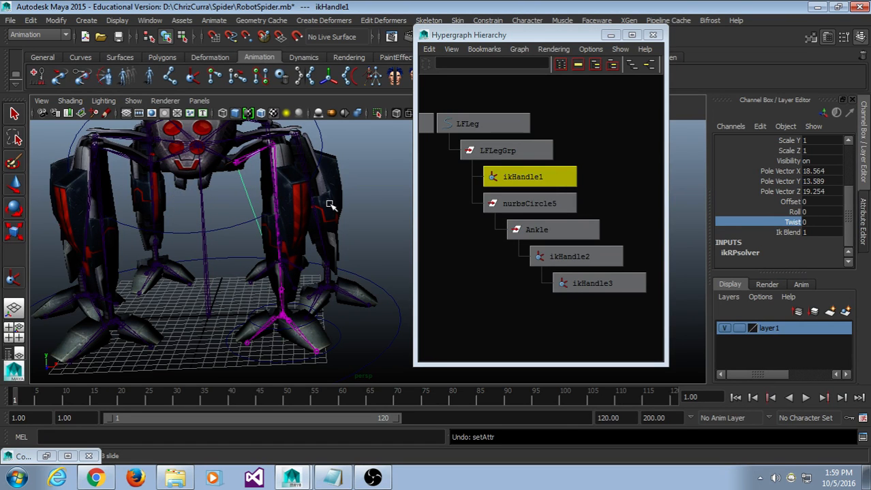
alt+drag(330, 204, 310, 198)
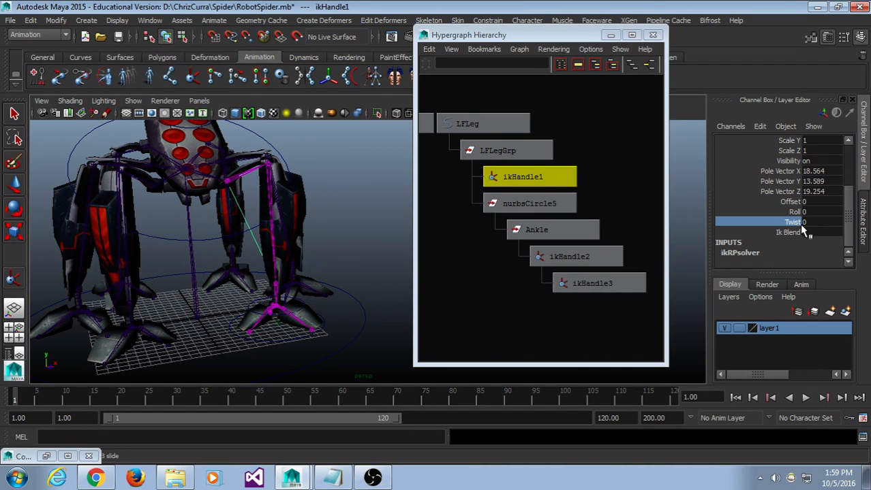
Select the LFLeg control curve around the left front foot and frame the foot closely.
scroll(282, 317, up, 5)
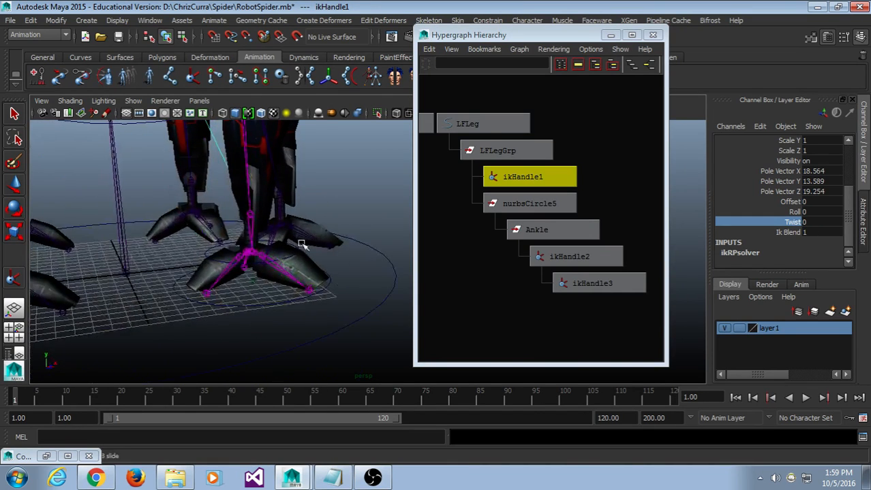
alt+middle_drag(291, 199, 304, 208)
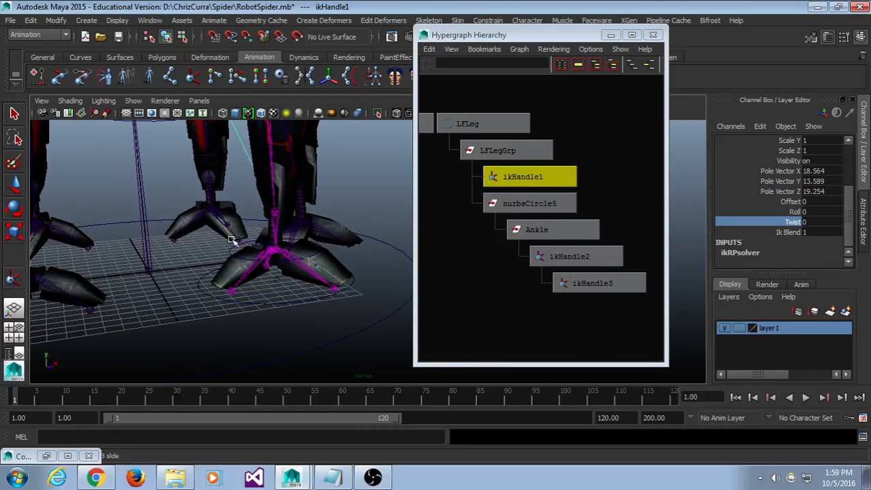
click(266, 305)
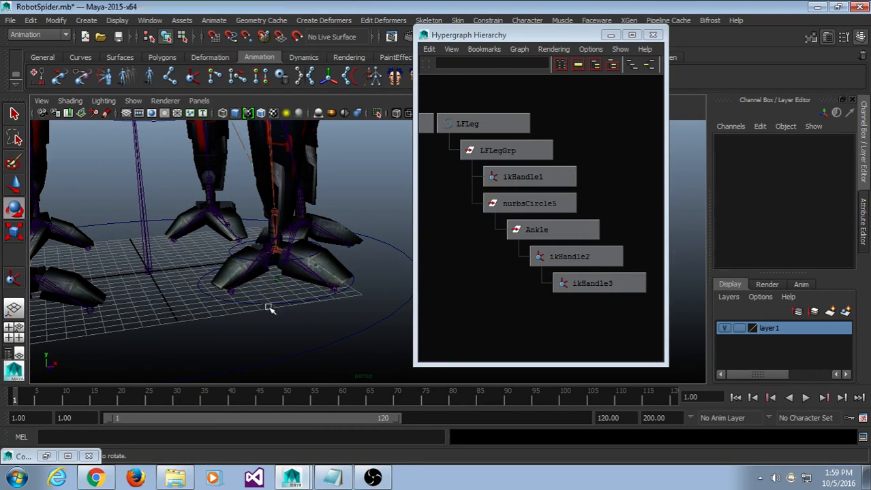
click(268, 301)
key(t)
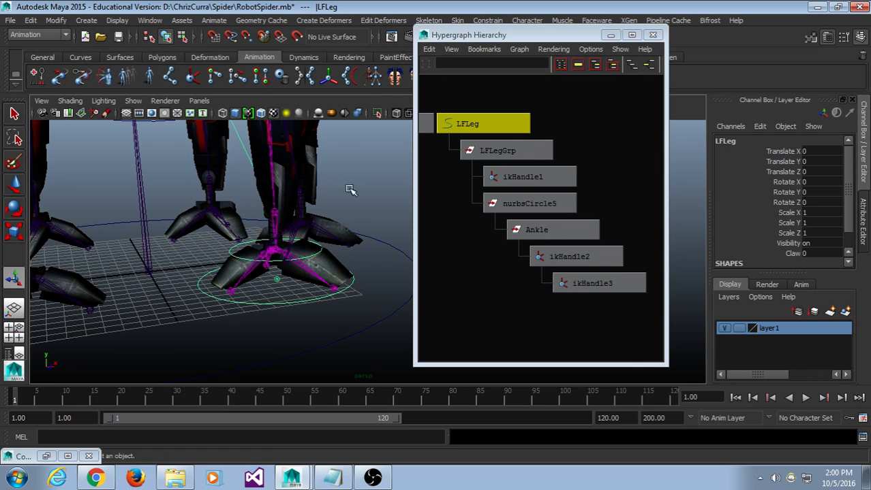
alt+drag(352, 233, 338, 238)
alt+middle_drag(337, 238, 317, 230)
mouse_move(317, 230)
alt+mouse_down()
mouse_move(299, 219)
mouse_move(314, 223)
alt+mouse_up()
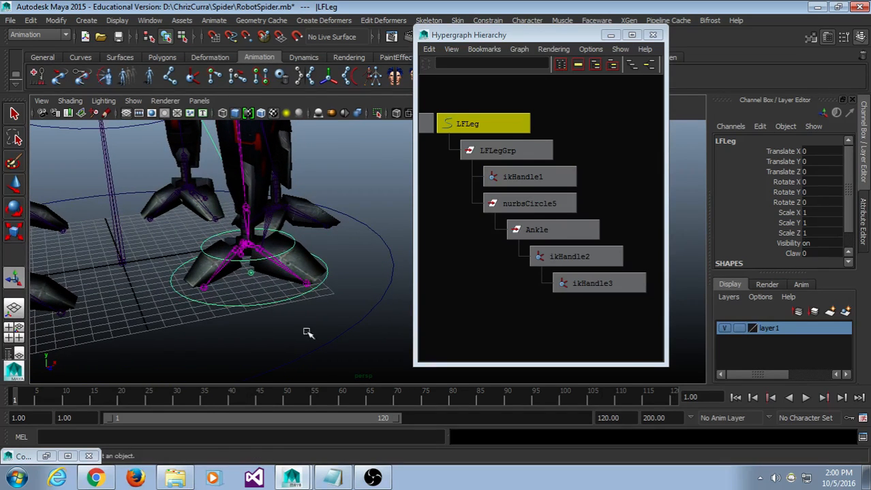
click(272, 297)
click(273, 304)
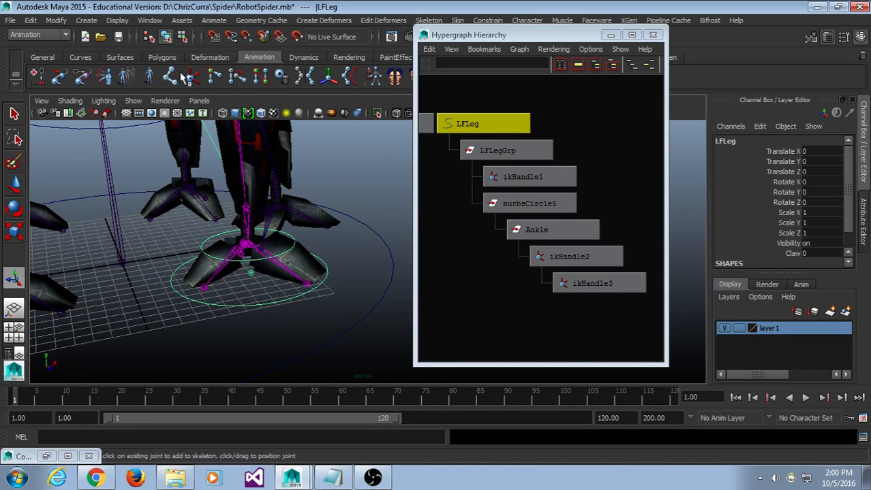
Add a keyable float attribute named Twist to the LFLeg control, with a default of 0.
click(62, 20)
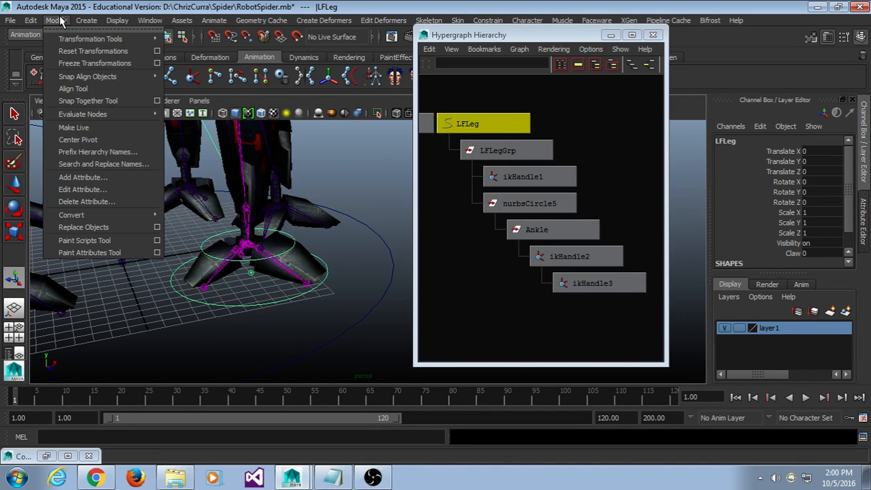
click(100, 178)
drag(439, 21, 420, 37)
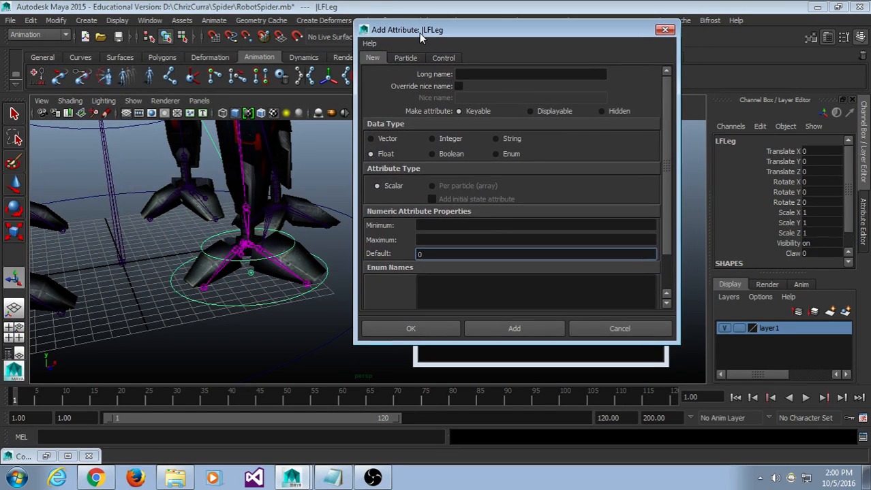
click(471, 76)
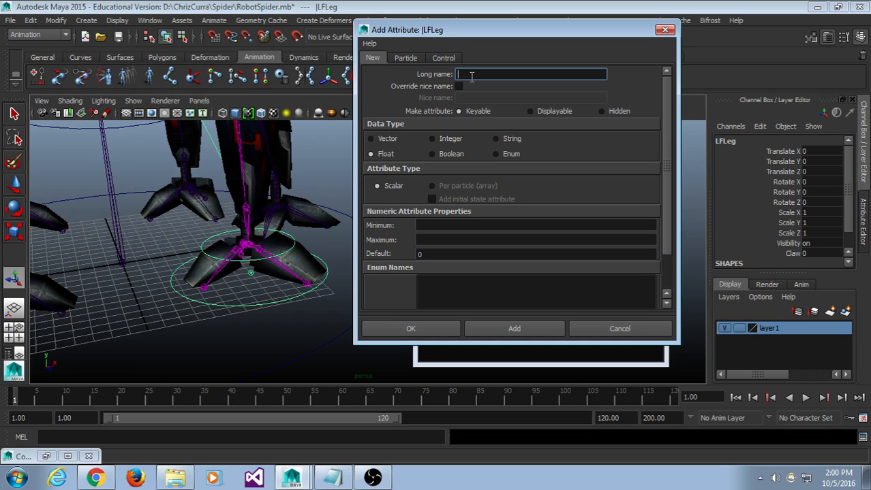
text(Twist)
click(444, 327)
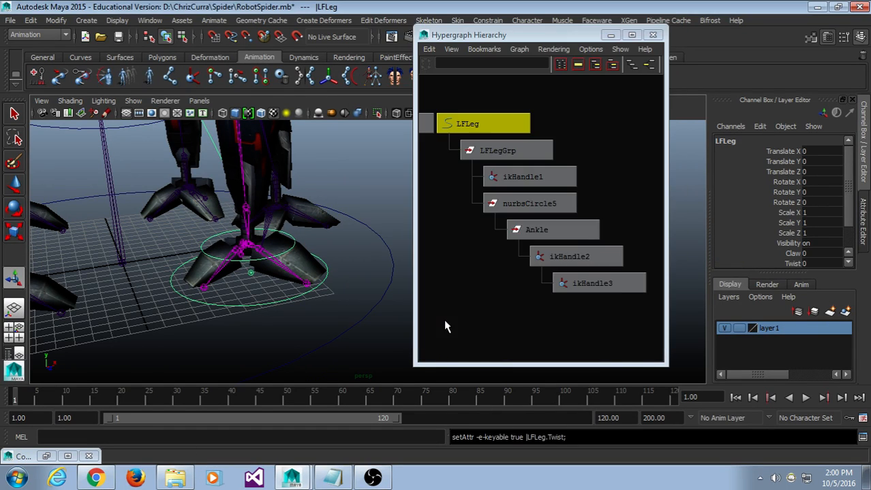
Load LFLeg as the output side of the Connection Editor and choose its Twist attribute as the source.
click(139, 20)
mouse_move(153, 39)
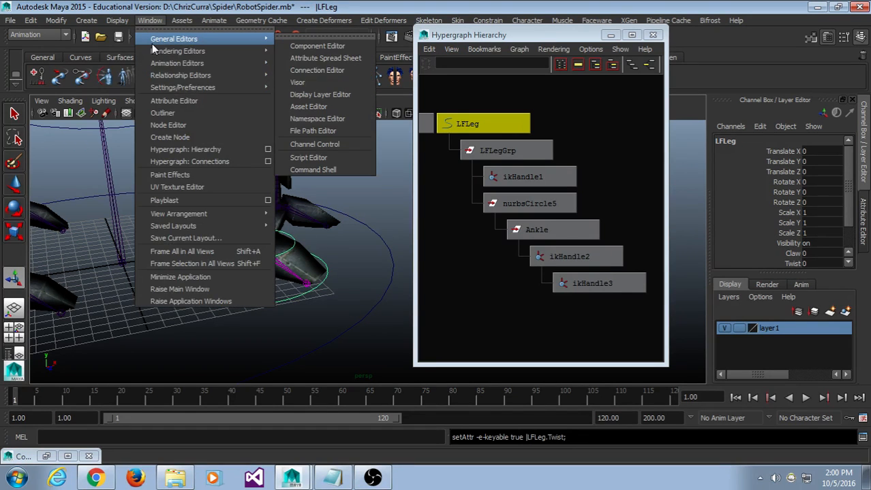
click(298, 71)
drag(492, 30, 493, 26)
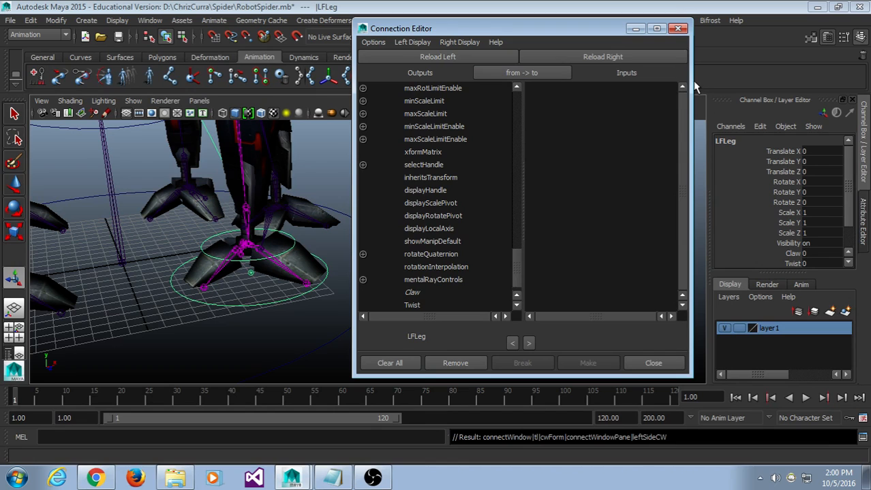
drag(692, 81, 668, 82)
drag(583, 28, 578, 26)
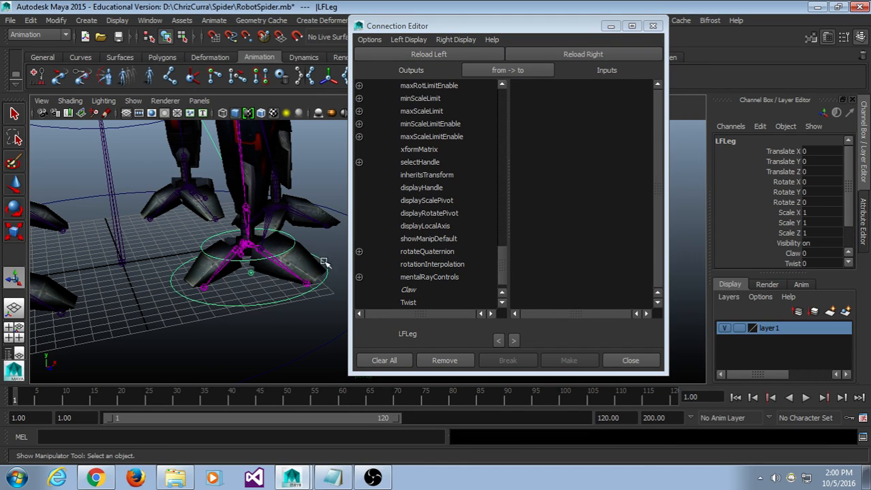
click(433, 52)
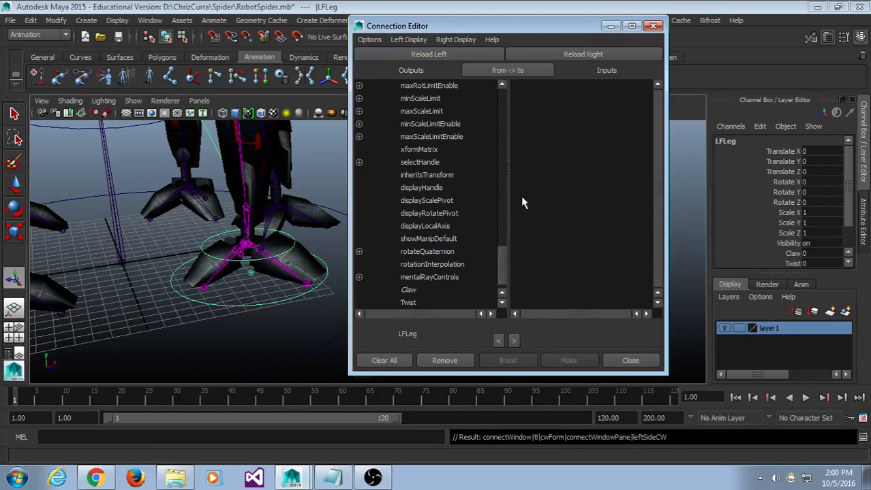
drag(502, 262, 501, 267)
click(450, 293)
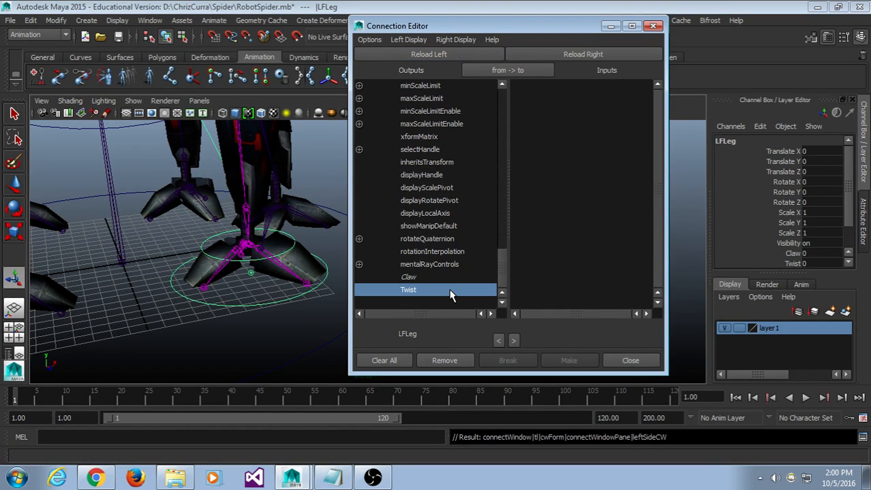
Load ikHandle1 as the input side of the Connection Editor and connect LFLeg's Twist to its twist attribute.
drag(447, 28, 487, 312)
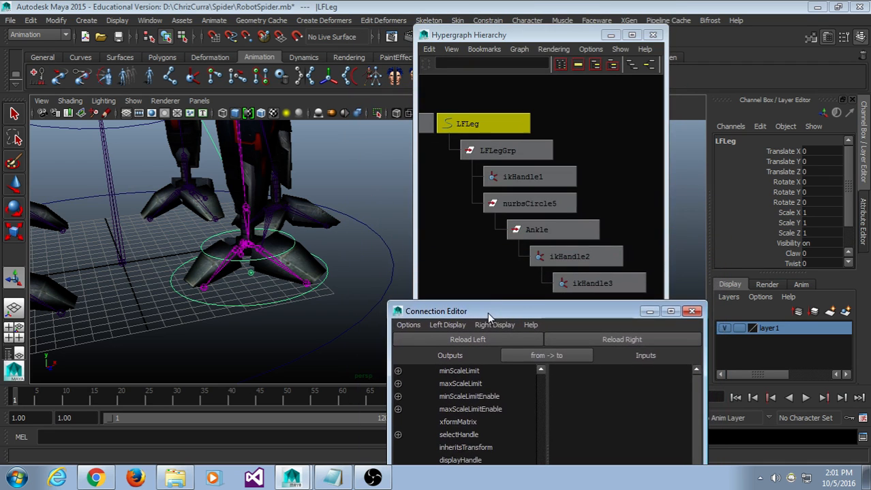
click(525, 177)
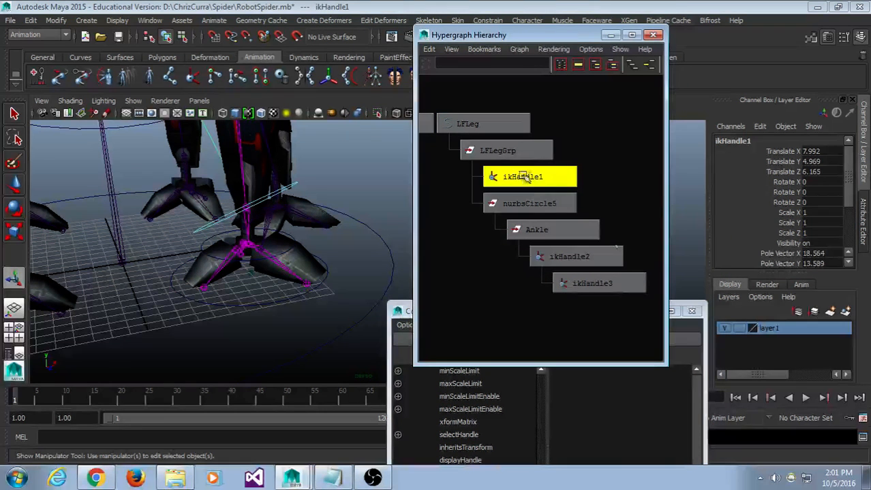
click(407, 310)
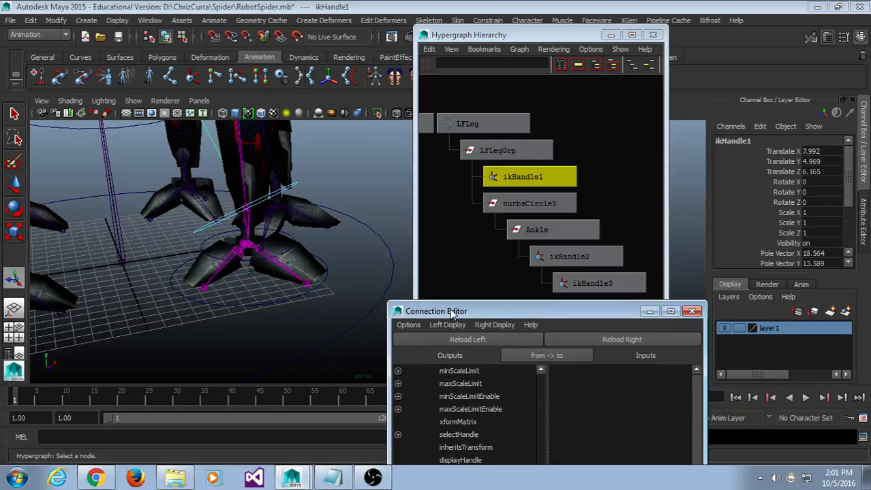
drag(449, 310, 425, 47)
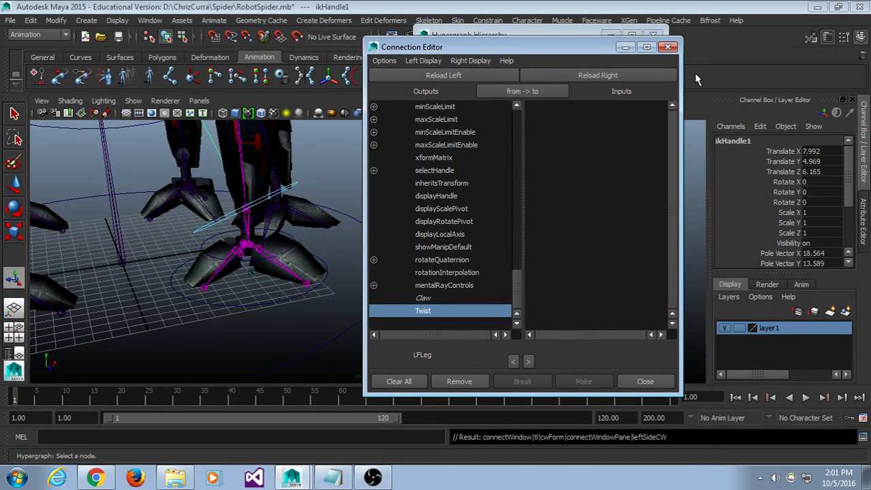
click(622, 78)
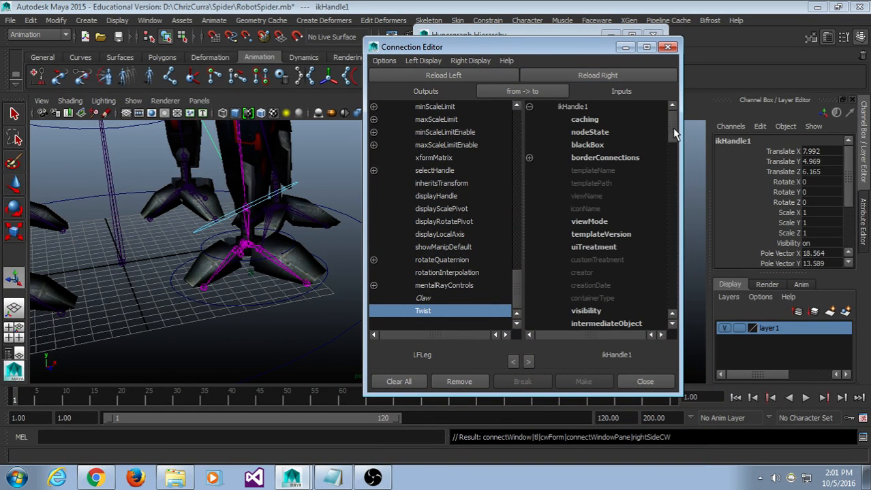
drag(673, 134, 690, 270)
click(639, 248)
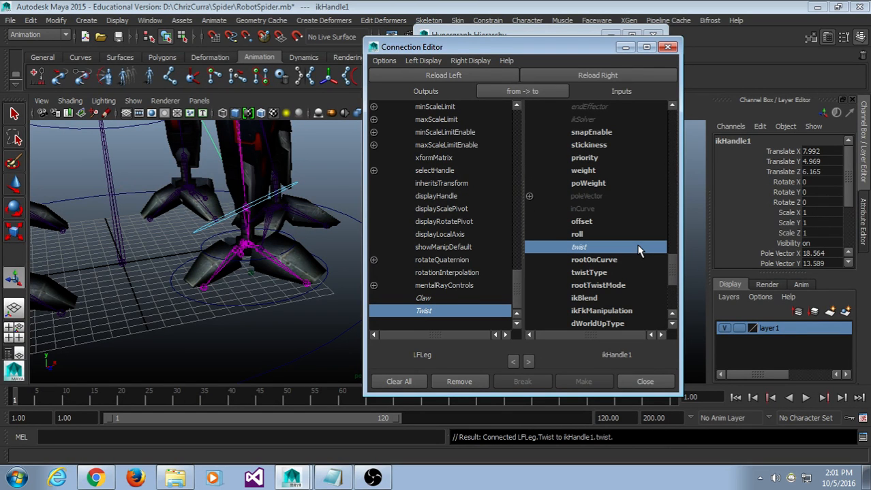
Minimize the Connection Editor and the Hypergraph Hierarchy window to clear the viewport.
drag(556, 49, 544, 50)
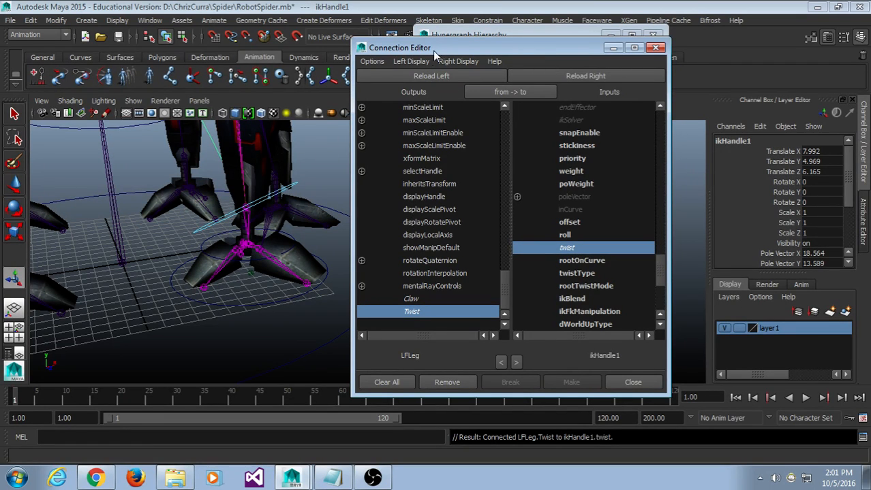
drag(446, 44, 396, 35)
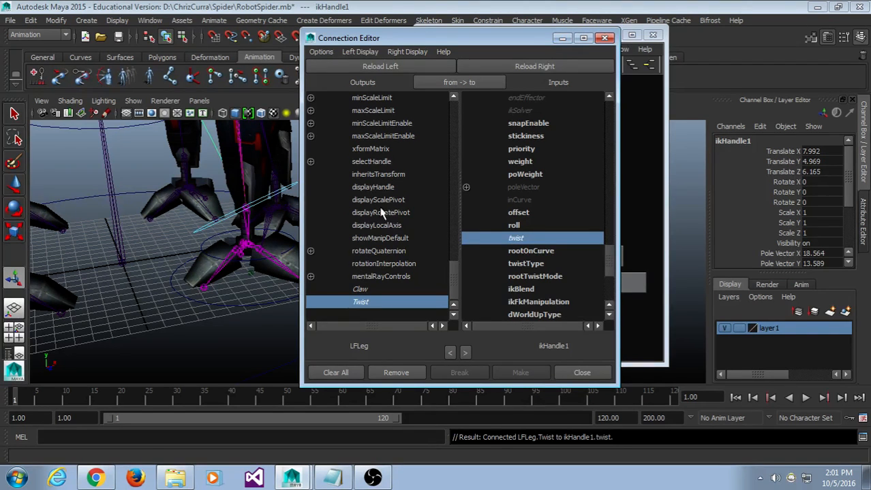
click(563, 40)
click(608, 34)
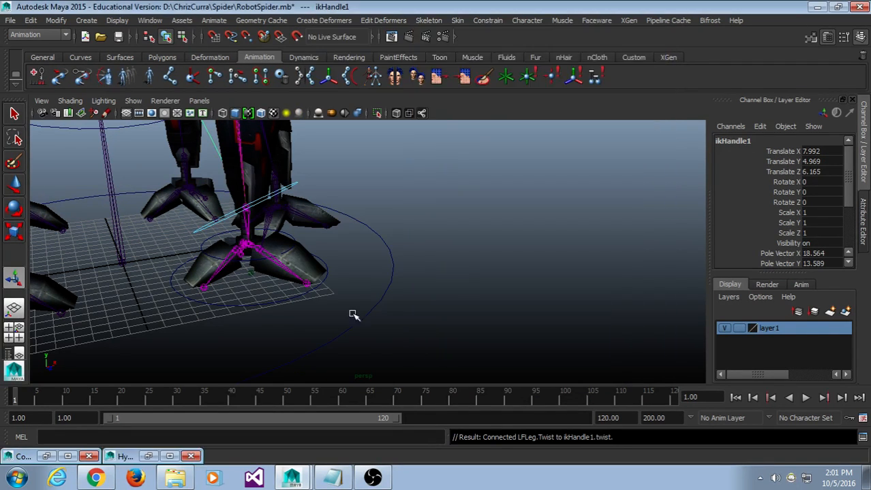
Test the new Twist attribute on the LFLeg control from several viewing angles, and undo the changes.
click(278, 301)
click(775, 262)
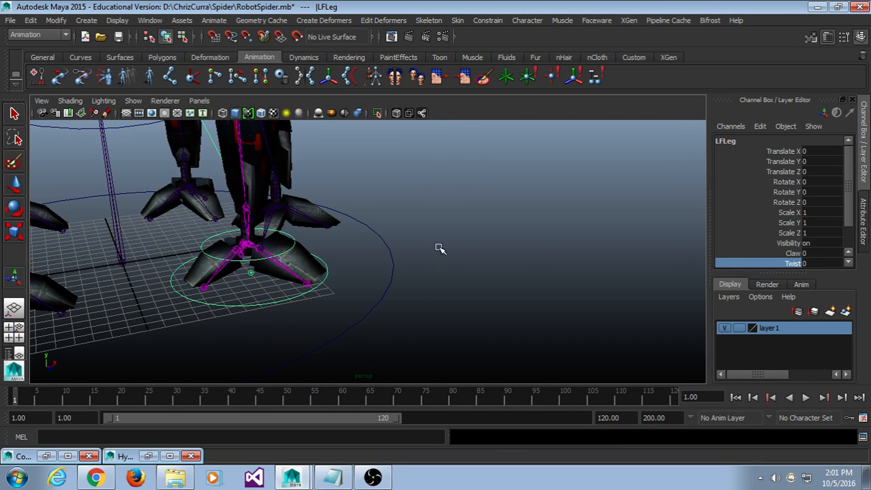
alt+drag(437, 247, 462, 298)
middle_drag(462, 298, 525, 244)
key(ctrl+z)
scroll(525, 244, down, 4)
alt+drag(433, 211, 477, 232)
middle_drag(476, 232, 567, 248)
key(ctrl+z)
alt+drag(568, 247, 496, 295)
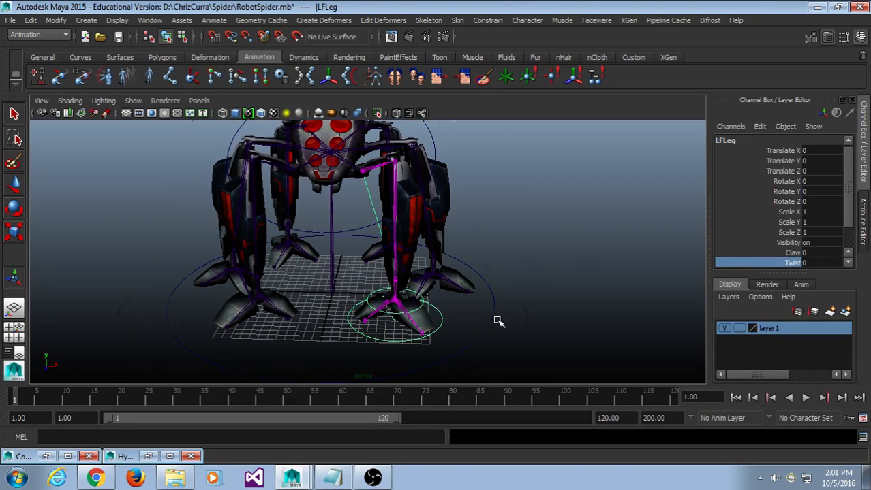
Test moving the LFLeg control along the X axis, undo the moves, and deselect the control.
scroll(497, 320, up, 5)
alt+middle_drag(497, 318, 492, 222)
alt+drag(491, 272, 463, 298)
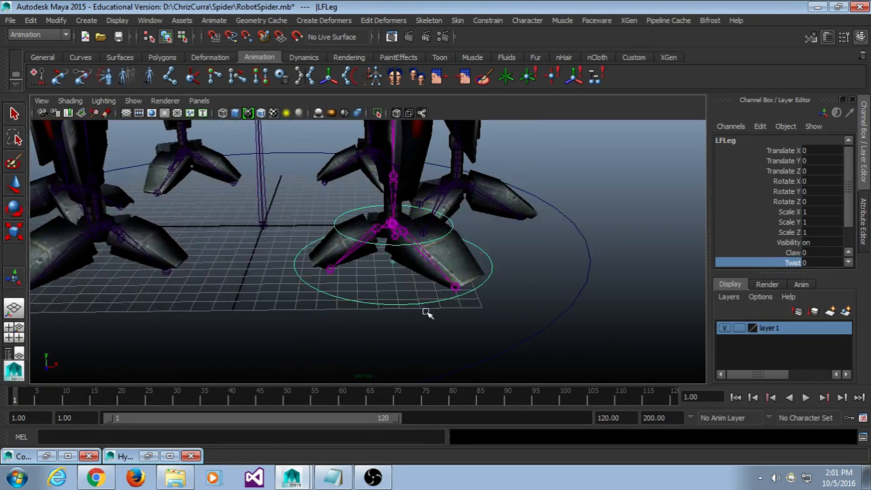
key(e)
key(w)
drag(392, 260, 507, 254)
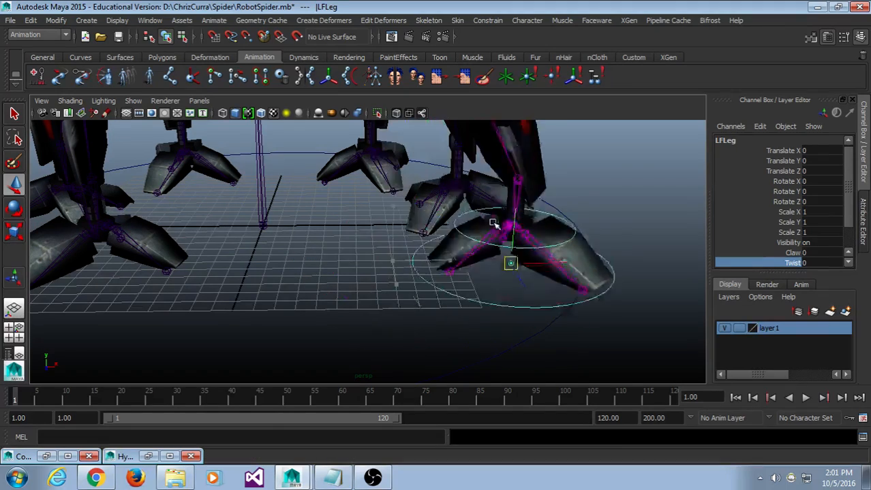
key(ctrl+z)
drag(455, 261, 425, 265)
key(ctrl+z)
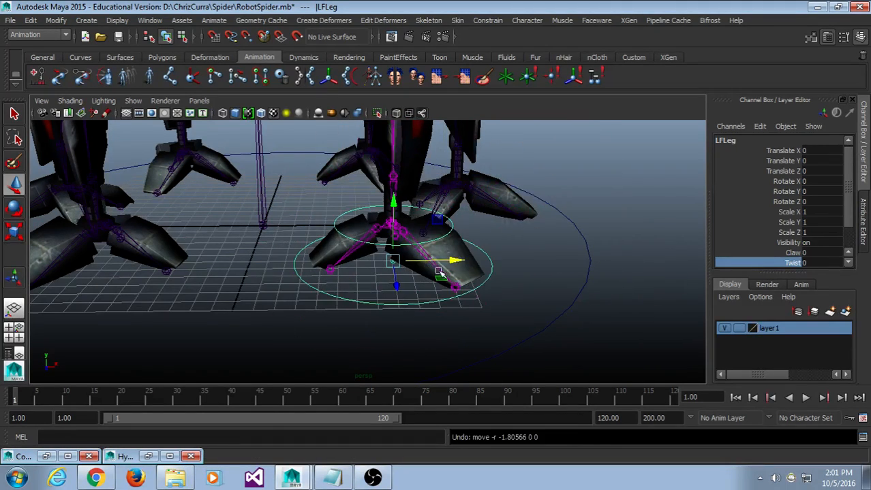
alt+drag(488, 280, 521, 285)
click(584, 234)
scroll(586, 235, down, 4)
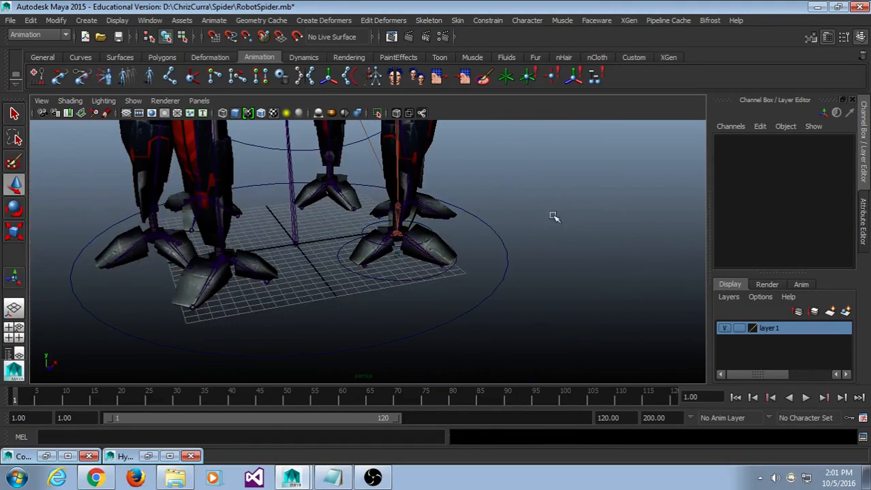
Test moving the spider body's control circle, undo the move, and deselect the control.
scroll(554, 217, down, 4)
alt+middle_drag(549, 264, 546, 297)
alt+drag(485, 258, 417, 186)
click(414, 184)
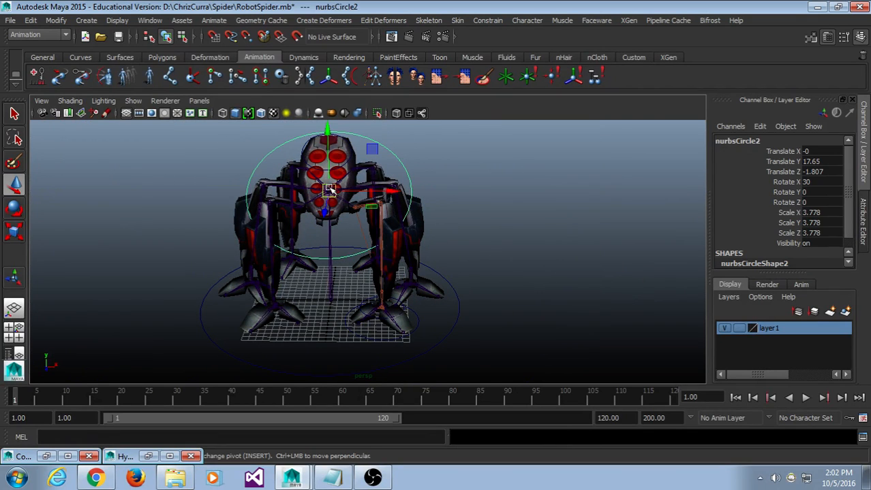
drag(330, 190, 315, 144)
key(ctrl+z)
click(492, 251)
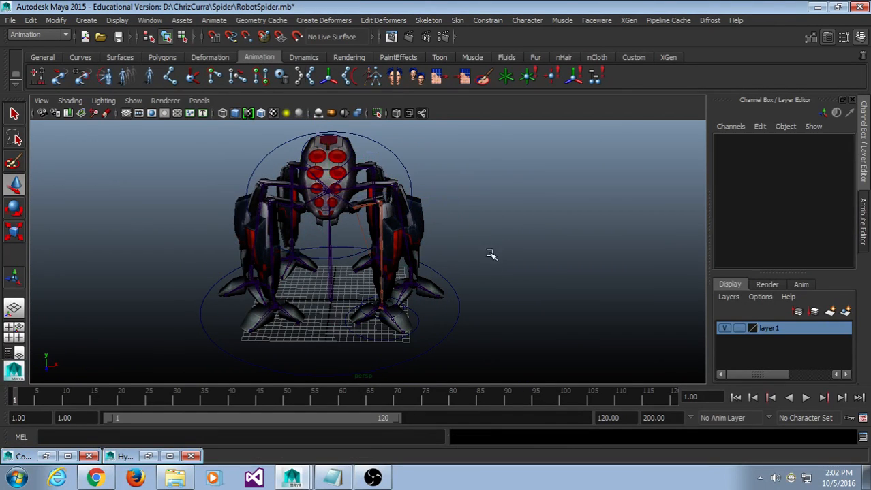
Examine the left front foot and its LFLeg control from several angles, up close and with the control selected.
mouse_move(490, 252)
alt+mouse_down()
mouse_move(453, 270)
mouse_move(443, 295)
mouse_move(443, 284)
mouse_move(479, 293)
mouse_move(524, 282)
mouse_move(346, 292)
mouse_move(468, 292)
mouse_move(486, 268)
alt+mouse_up()
scroll(482, 274, down, 4)
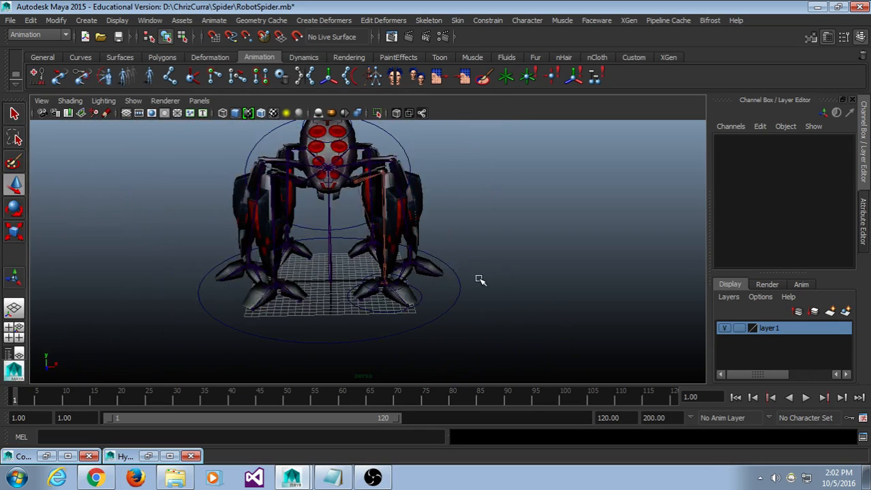
alt+drag(442, 290, 326, 290)
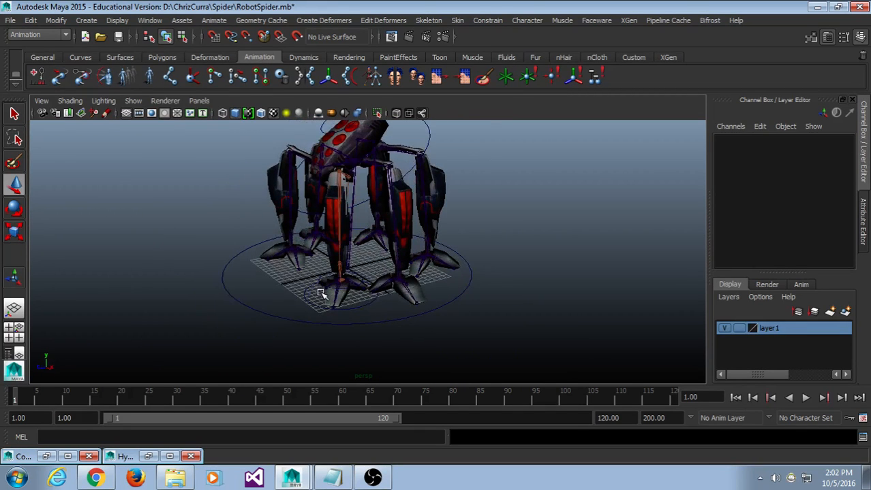
alt+drag(460, 259, 453, 323)
alt+right_drag(453, 323, 469, 336)
alt+drag(468, 336, 429, 247)
alt+right_drag(446, 257, 458, 319)
alt+drag(458, 318, 413, 259)
drag(450, 213, 433, 266)
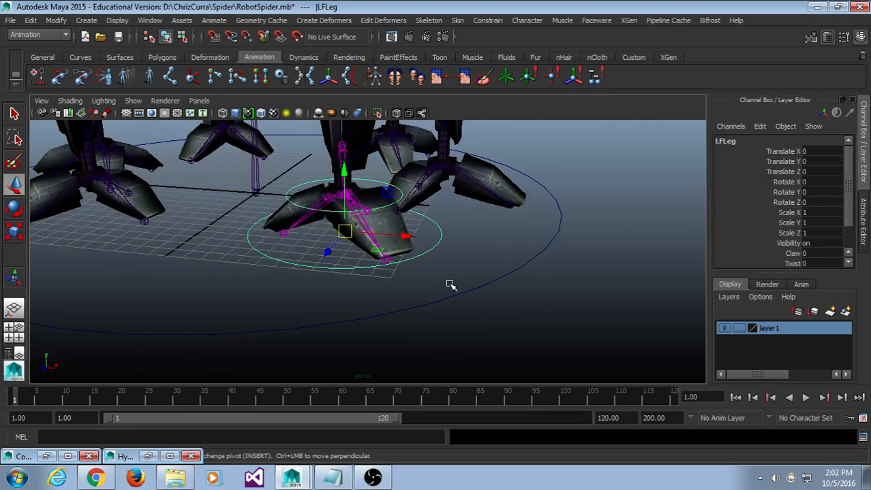
alt+drag(493, 206, 565, 283)
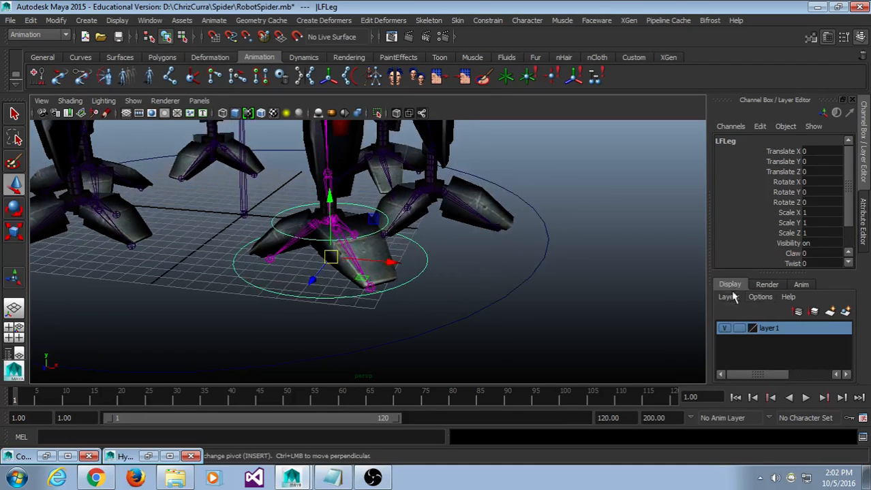
click(481, 277)
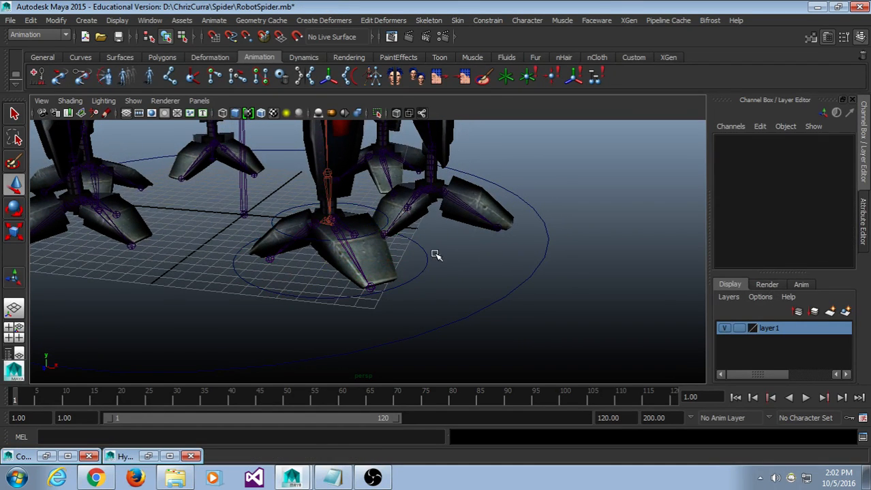
click(420, 272)
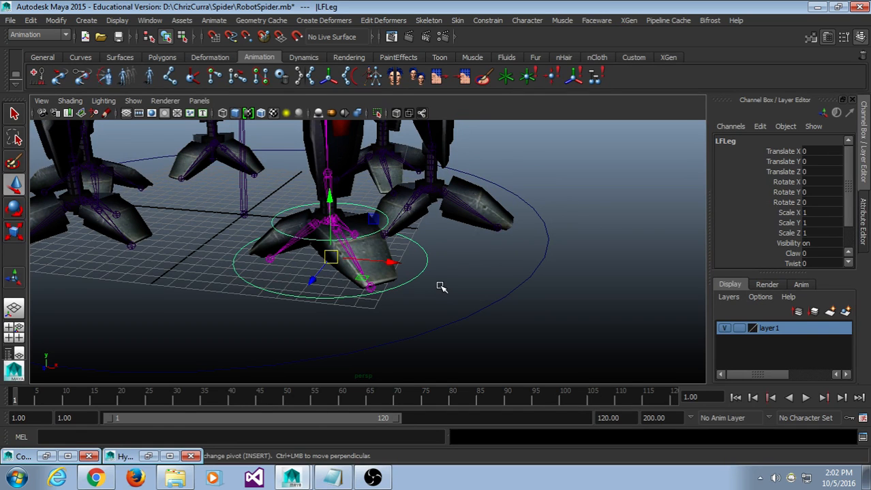
Save the scene and deselect the LFLeg control.
click(11, 20)
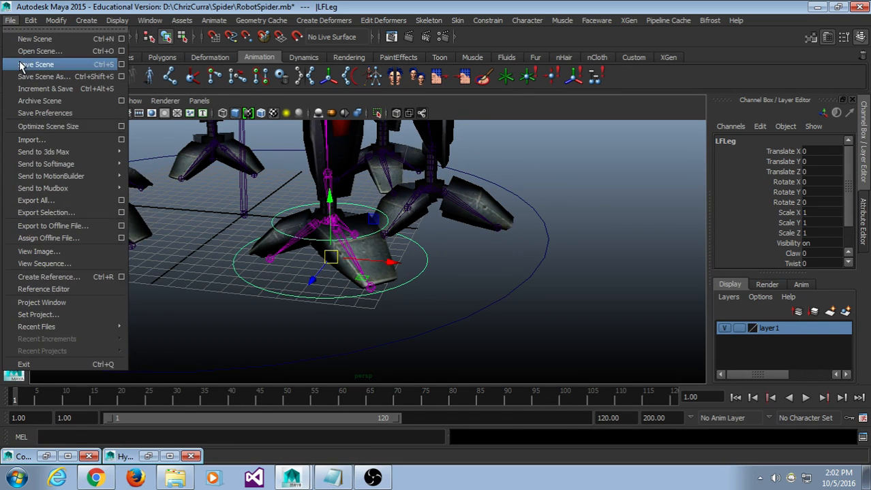
click(20, 65)
click(450, 281)
Duplicate the LFLeg control and move the copy beside the left middle foot, at about X 9.03, Y 1.47, Z -4.75.
click(412, 272)
mouse_move(412, 271)
alt+mouse_down()
mouse_move(498, 274)
mouse_move(437, 247)
mouse_move(414, 278)
alt+mouse_up()
click(29, 21)
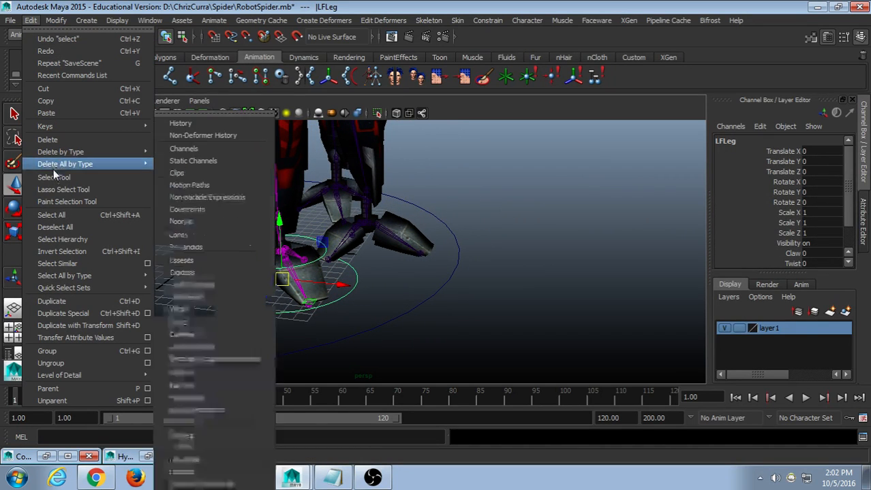
click(85, 301)
alt+drag(338, 298, 412, 248)
scroll(412, 249, up, 4)
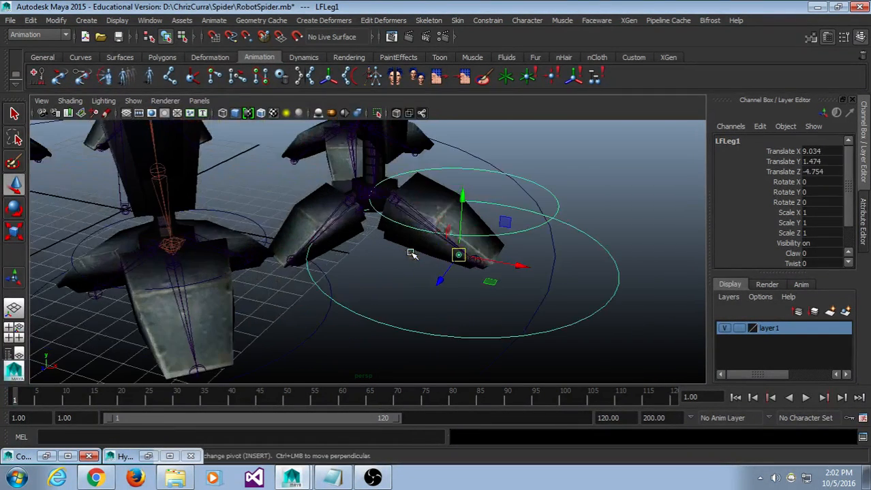
scroll(461, 234, down, 2)
alt+drag(460, 233, 308, 70)
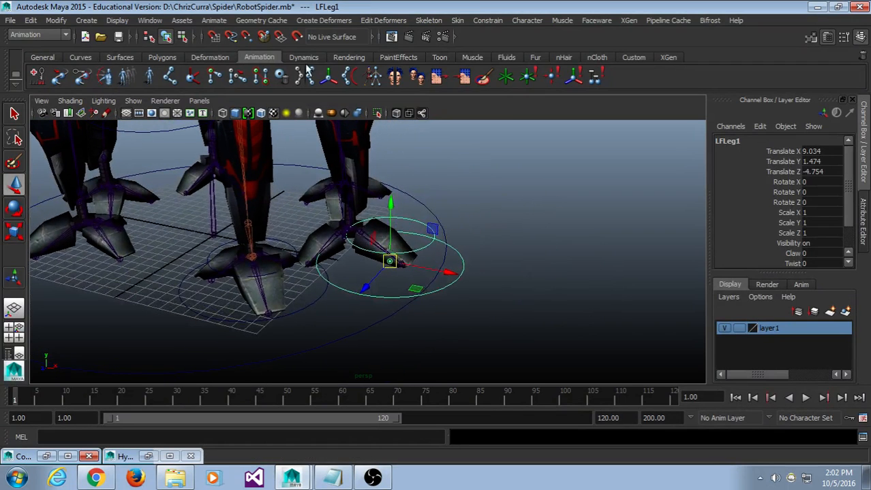
Open the Hypergraph Hierarchy and bring the duplicated LFLeg1 hierarchy into view.
click(123, 23)
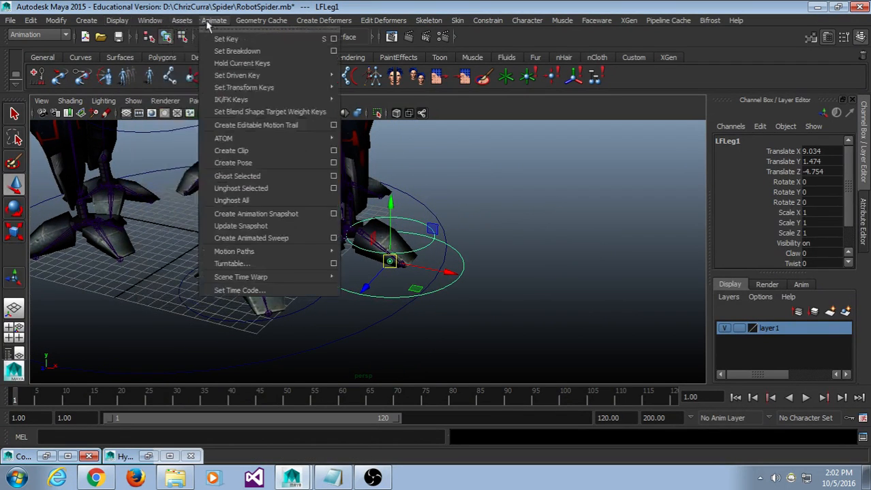
click(177, 149)
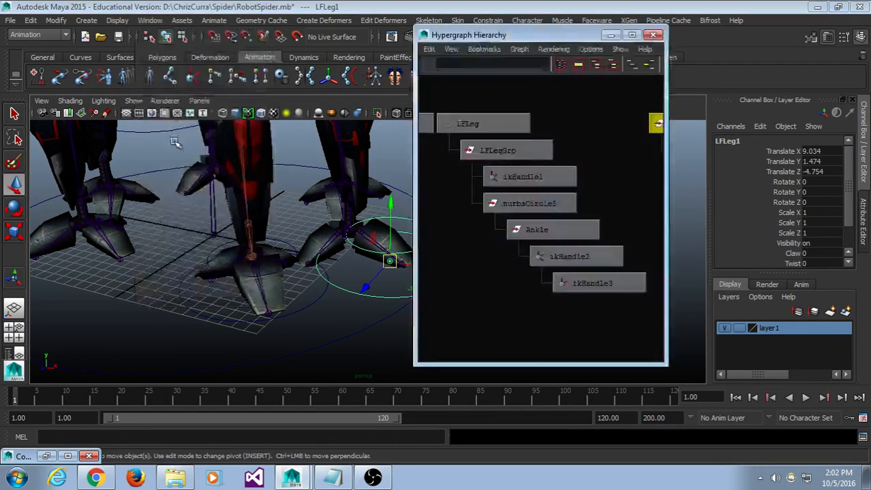
scroll(599, 190, down, 2)
alt+middle_drag(614, 203, 455, 202)
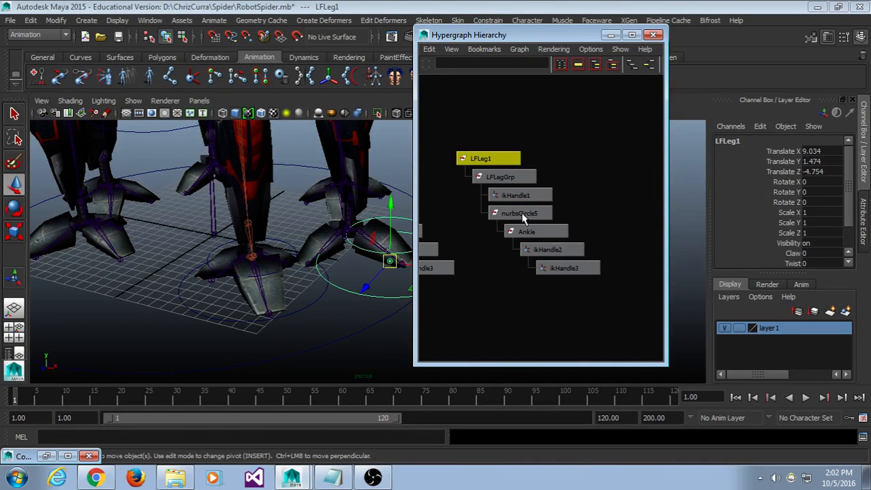
scroll(545, 211, up, 3)
Delete the duplicated ikHandle1, ikHandle2 and ikHandle3 from the LFLeg1 hierarchy.
click(518, 183)
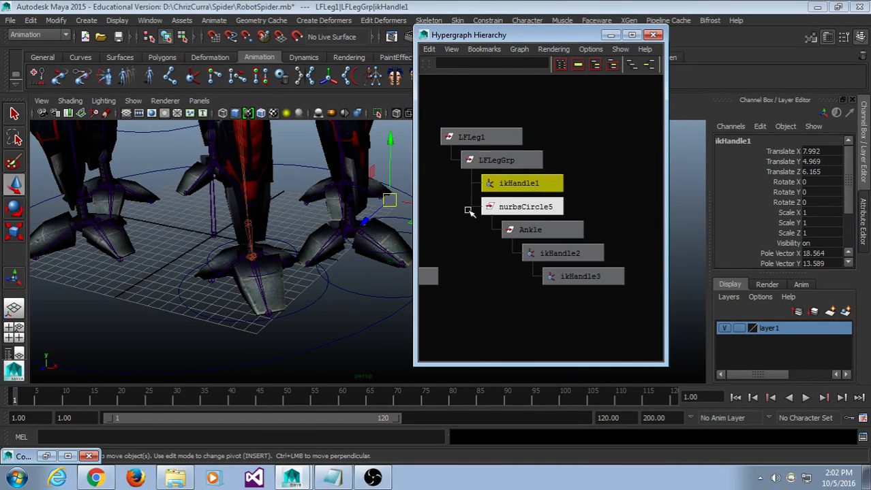
key(f)
click(565, 181)
click(536, 182)
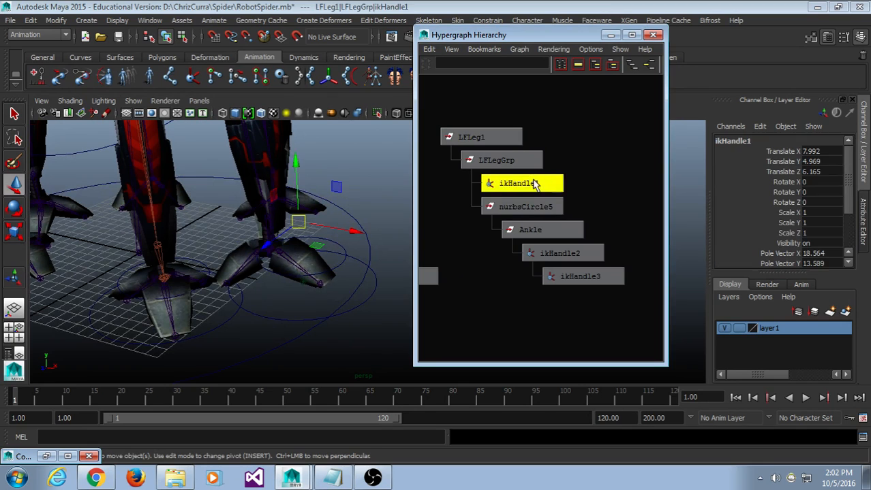
drag(624, 317, 567, 255)
key(Delete)
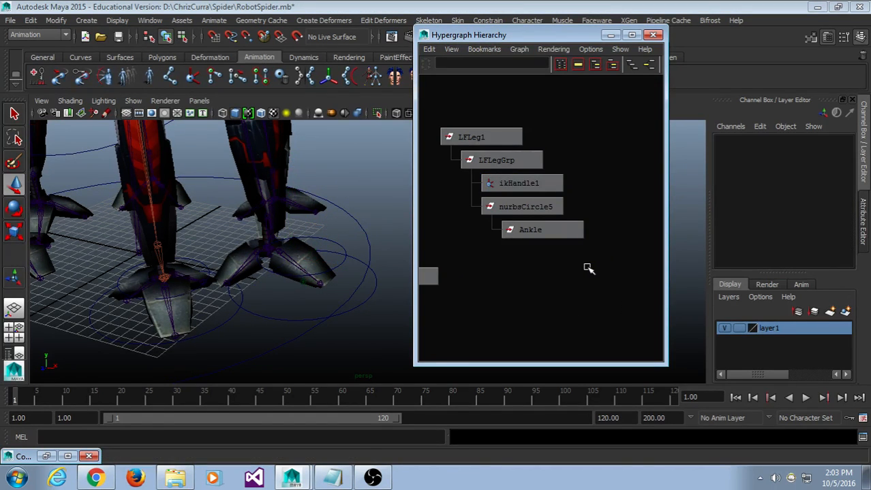
click(550, 186)
key(Delete)
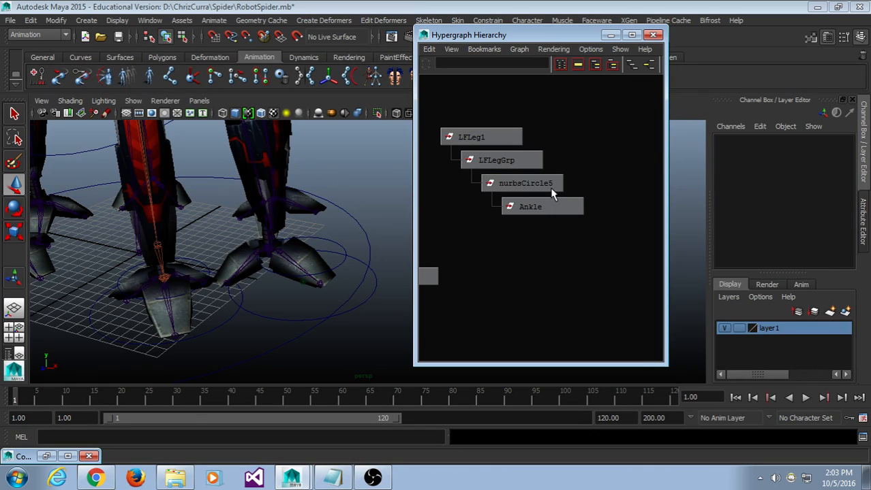
Rename the duplicated control LFLeg1 as LCLeg.
scroll(534, 246, down, 1)
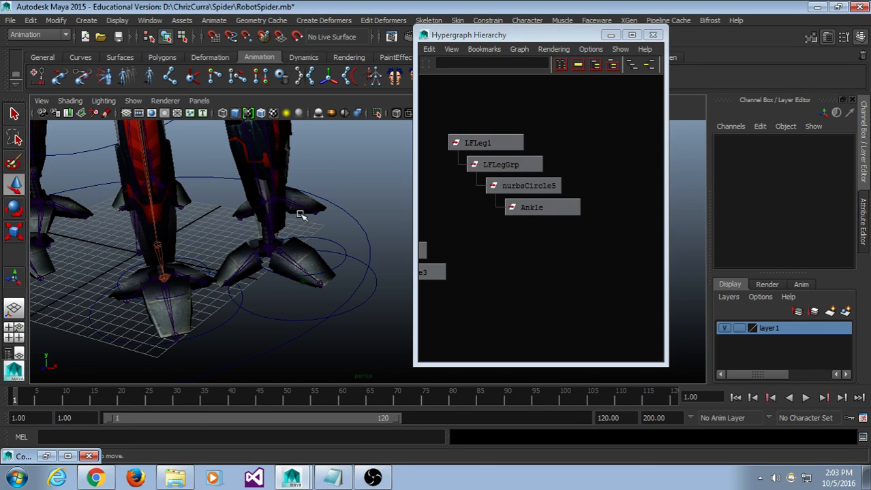
alt+middle_drag(297, 218, 264, 225)
click(482, 144)
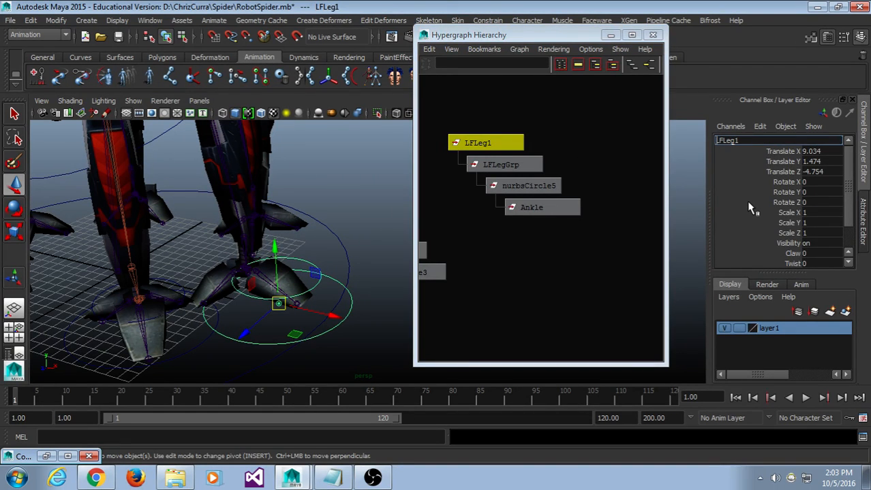
key(BackSpace)
text(C)
key(End)
key(BackSpace)
key(Return)
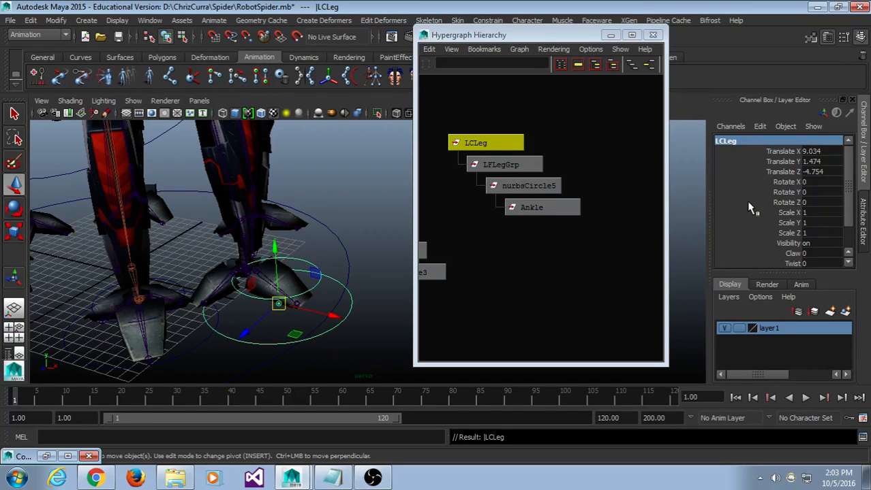
Rename the LFLegGrp group under LCLeg as LCLegGrp.
click(545, 168)
click(731, 141)
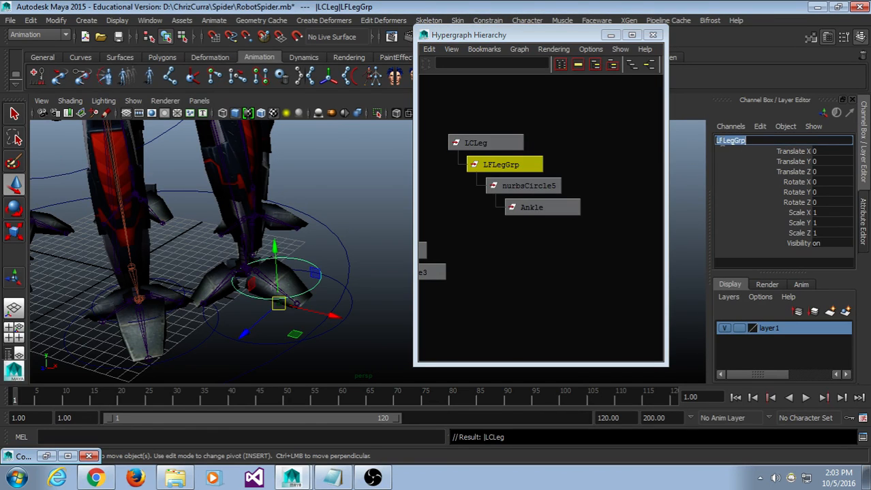
click(721, 141)
key(Return)
Check the nurbsCircle5 and Ankle nodes under LCLegGrp alongside the original leg's hierarchy.
click(553, 187)
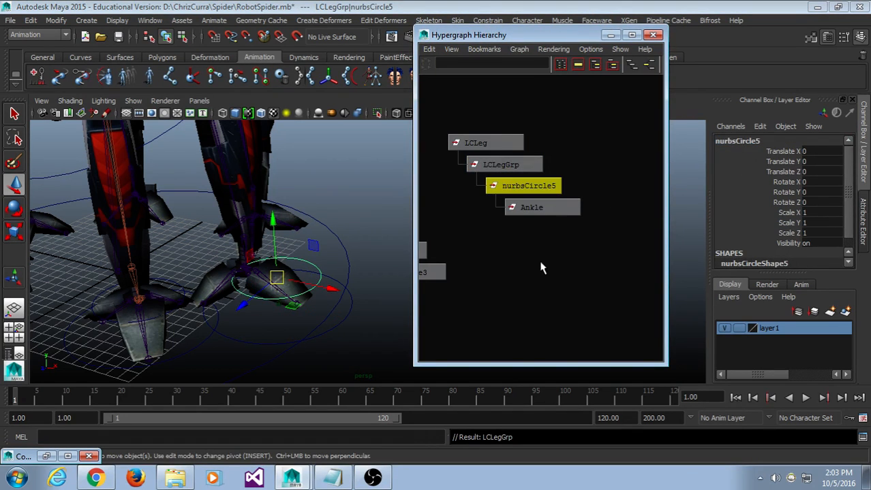
alt+middle_drag(491, 247, 565, 249)
click(600, 213)
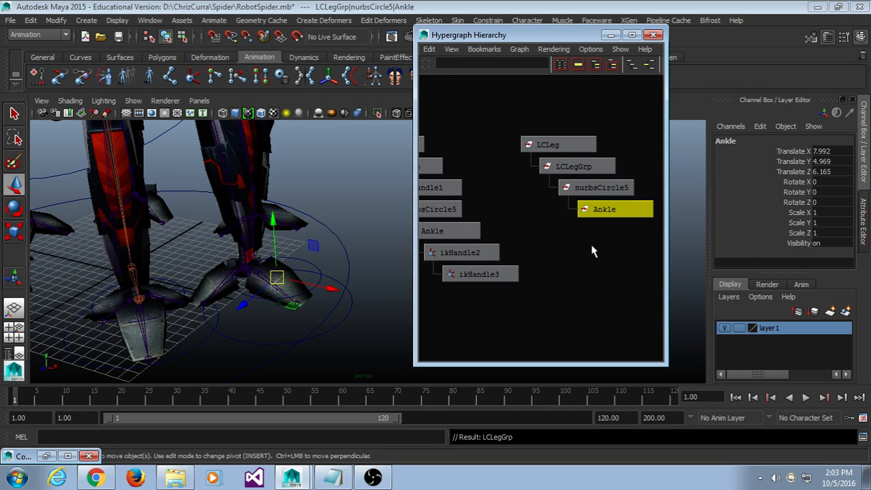
mouse_move(594, 249)
alt+middle_down()
mouse_move(570, 236)
mouse_move(589, 276)
mouse_move(589, 253)
mouse_move(597, 253)
alt+middle_up()
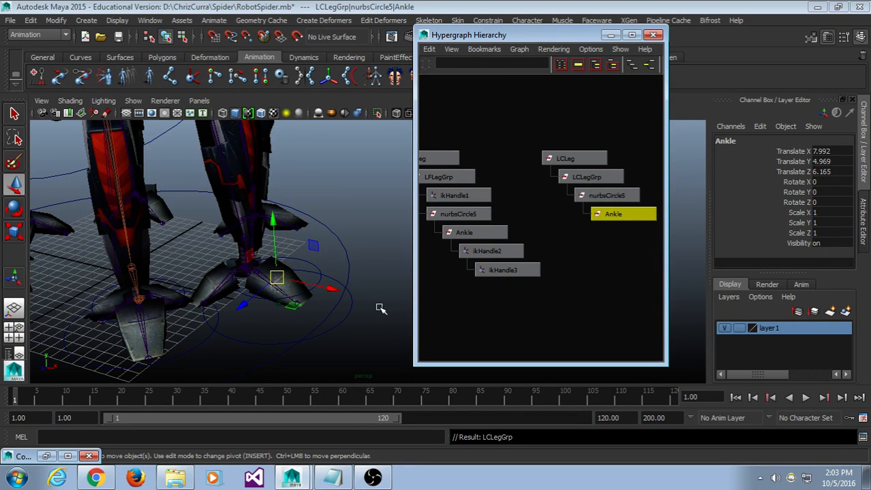
alt+drag(380, 309, 355, 311)
click(605, 248)
Move the LCLeg control onto the left middle foot, at about X 4.25, Y 2.13, Z -6.90.
click(576, 157)
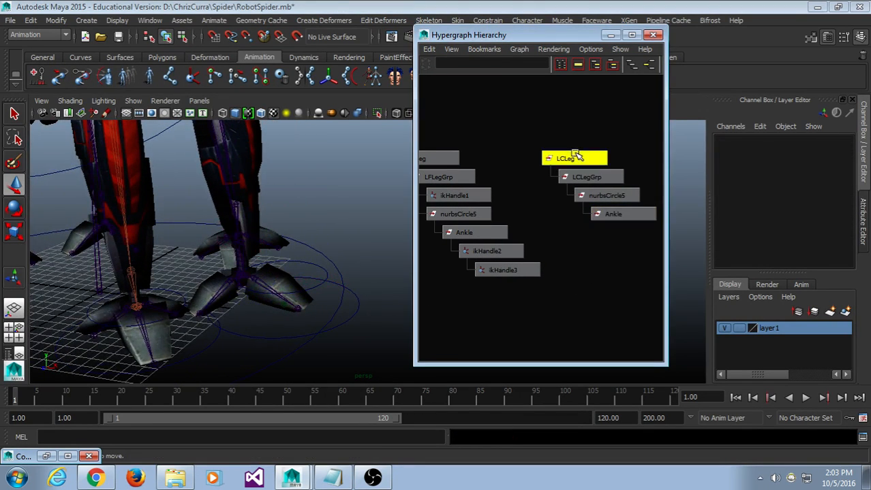
alt+middle_drag(283, 365, 299, 299)
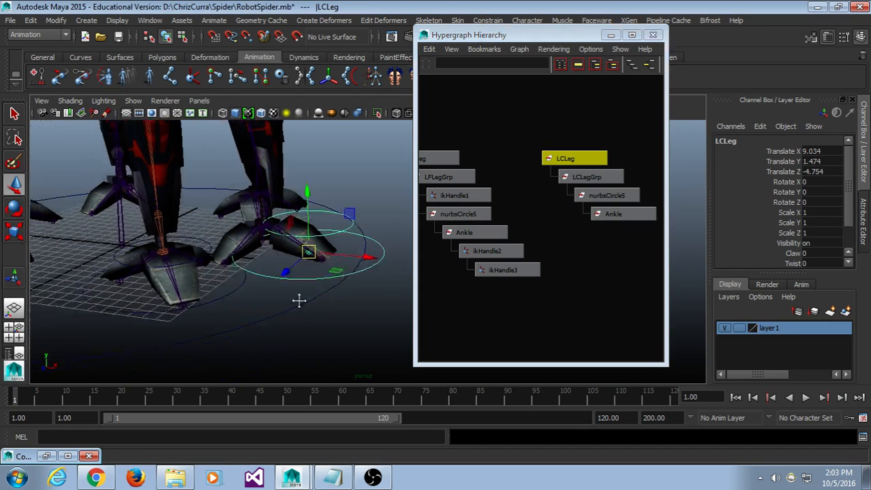
alt+drag(299, 299, 274, 283)
scroll(276, 289, up, 5)
alt+middle_drag(250, 280, 265, 274)
alt+drag(265, 274, 211, 211)
alt+drag(246, 237, 199, 236)
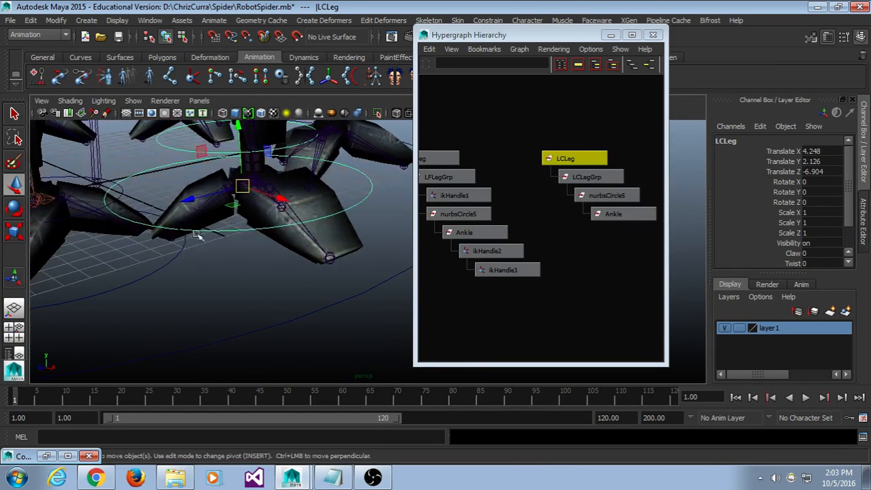
alt+middle_drag(198, 236, 297, 323)
scroll(297, 323, up, 5)
alt+drag(297, 323, 265, 251)
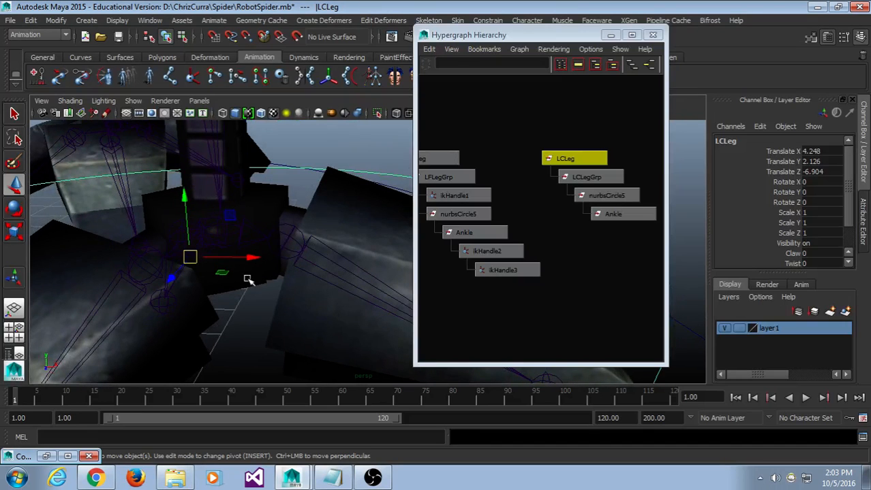
alt+drag(243, 290, 235, 311)
alt+drag(235, 279, 228, 268)
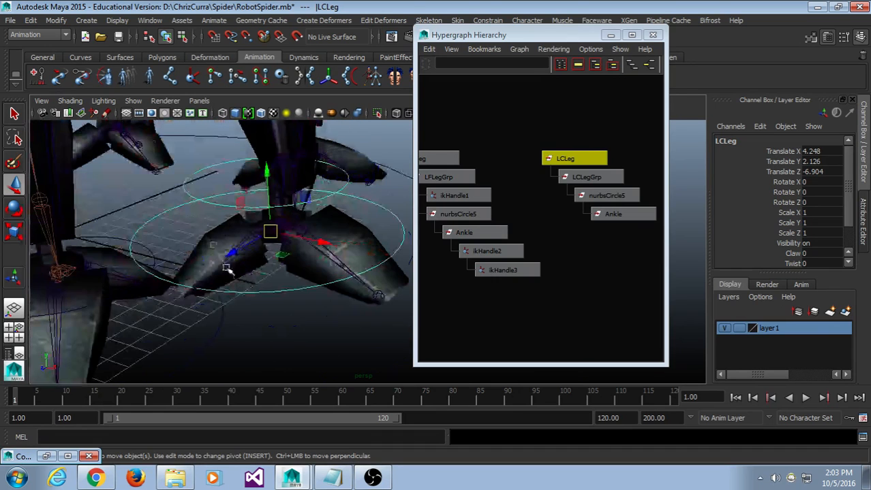
Hide polygons in the viewport and realign the LCLeg control with the left middle foot's joints at about X 4.57, Z -7.33, with Translate Y 0.
click(133, 101)
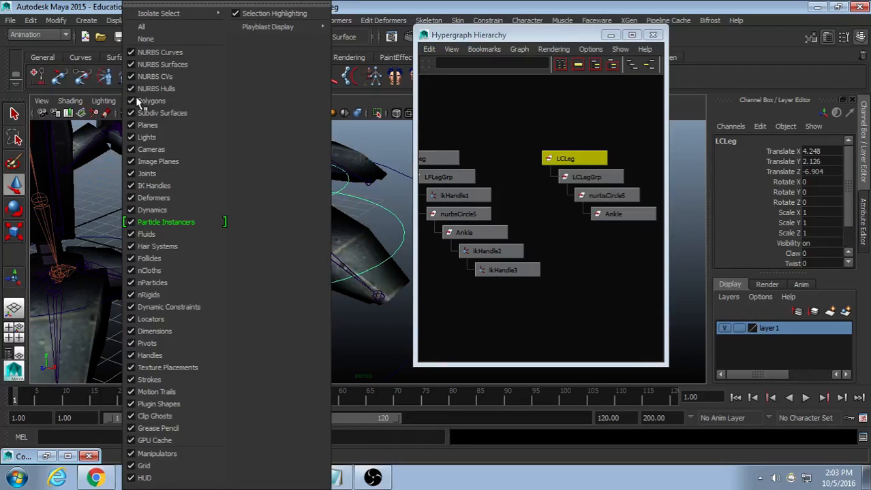
click(149, 101)
alt+drag(260, 310, 252, 263)
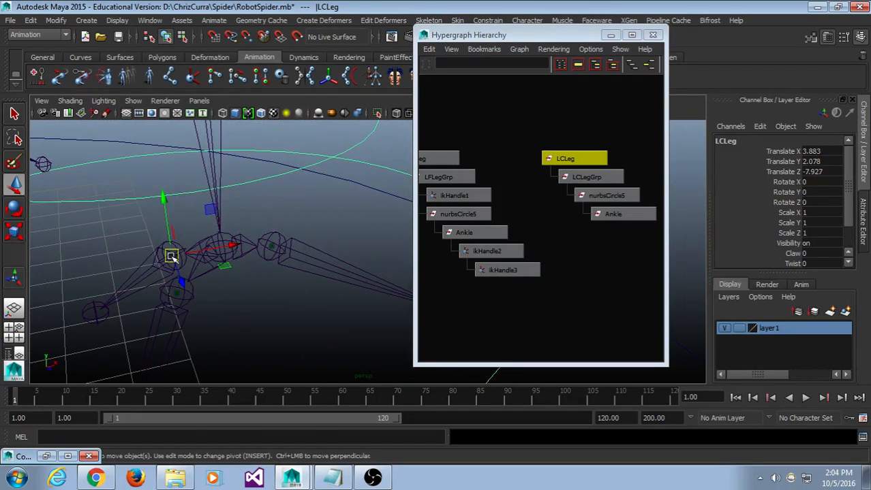
drag(171, 256, 254, 302)
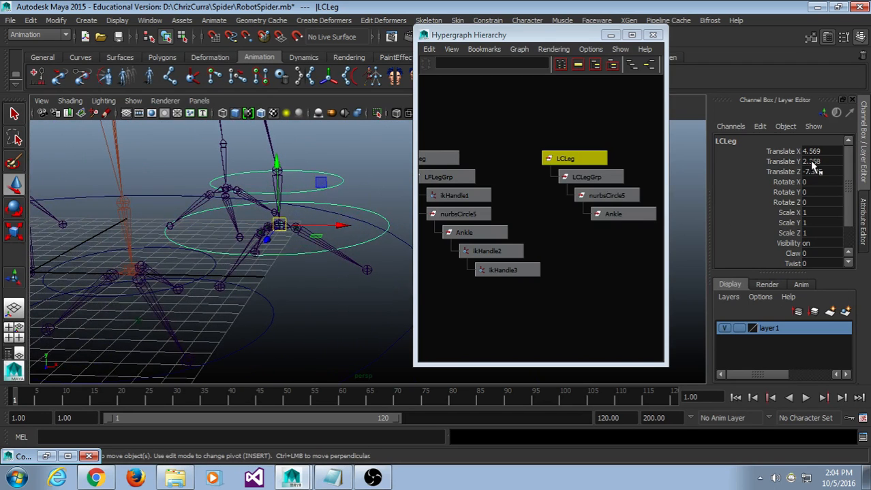
key(Return)
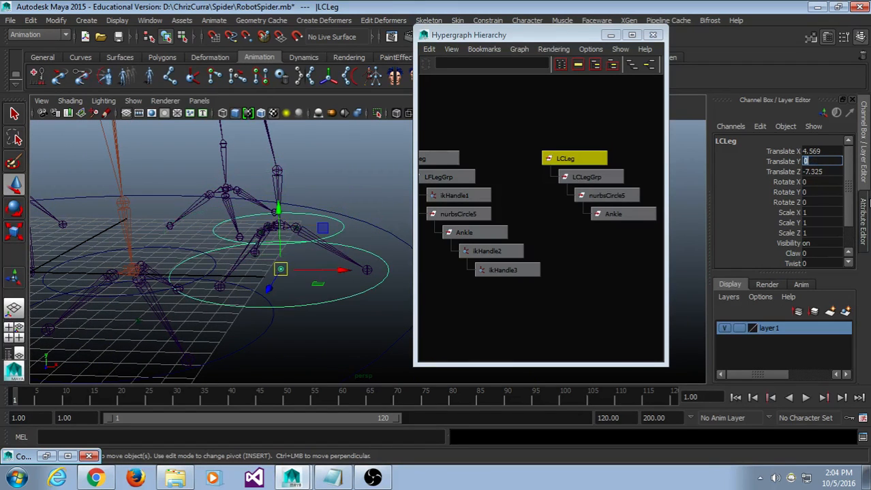
Align the nurbsCircle5 ankle circle under LCLeg with the left middle leg's ankle joint.
alt+drag(403, 265, 311, 252)
click(327, 239)
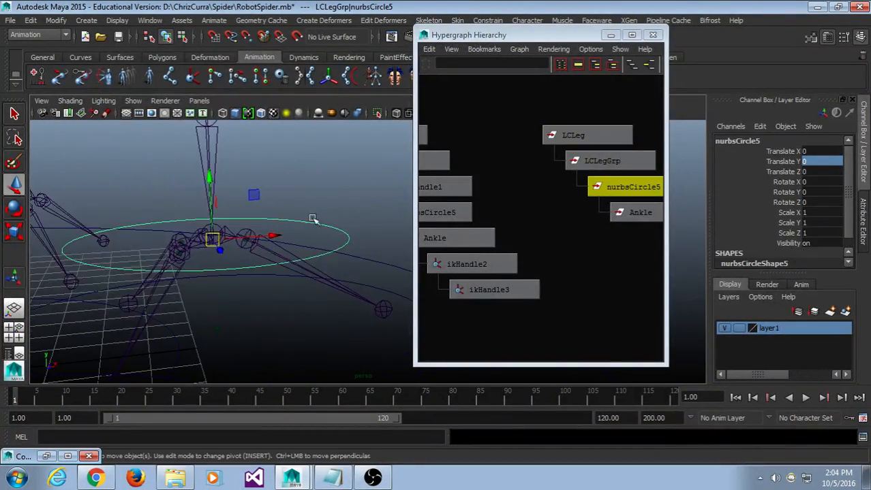
click(313, 206)
click(305, 235)
alt+middle_drag(653, 254, 556, 259)
alt+drag(272, 259, 282, 289)
click(324, 285)
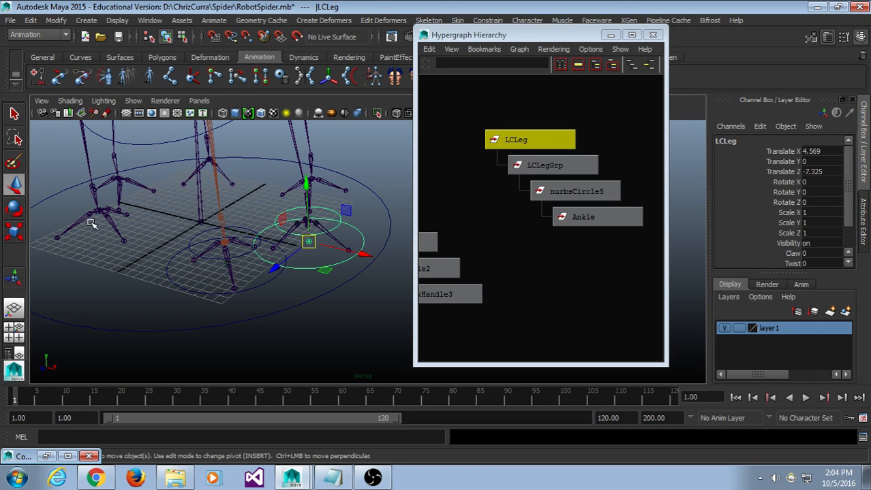
Move the Hypergraph window aside and compare the LFLeg control with LCLeg and its Ankle node.
drag(468, 34, 493, 36)
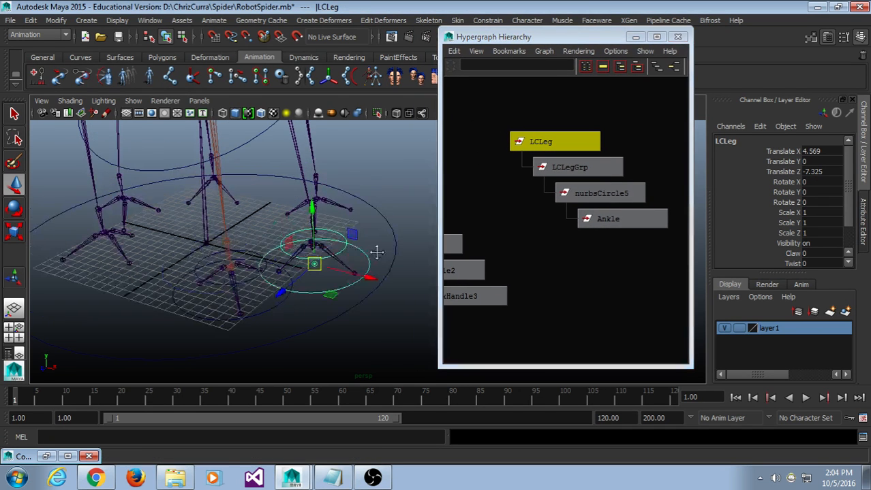
alt+drag(371, 270, 355, 282)
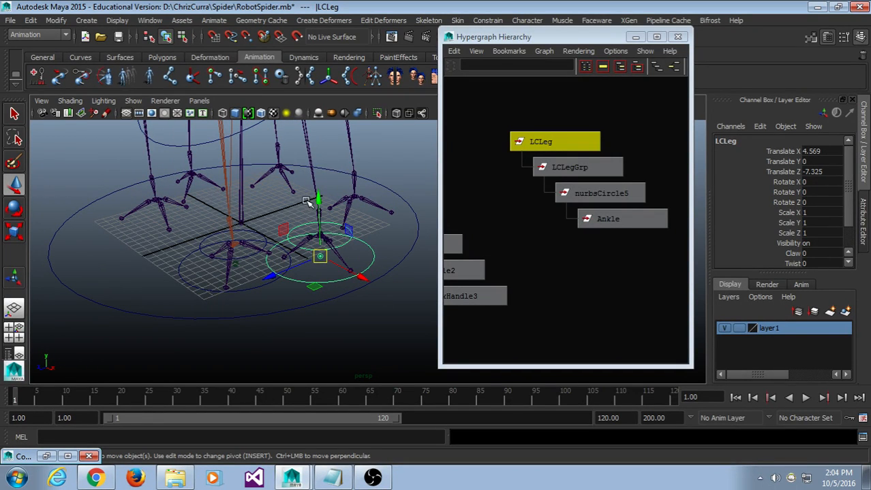
click(244, 291)
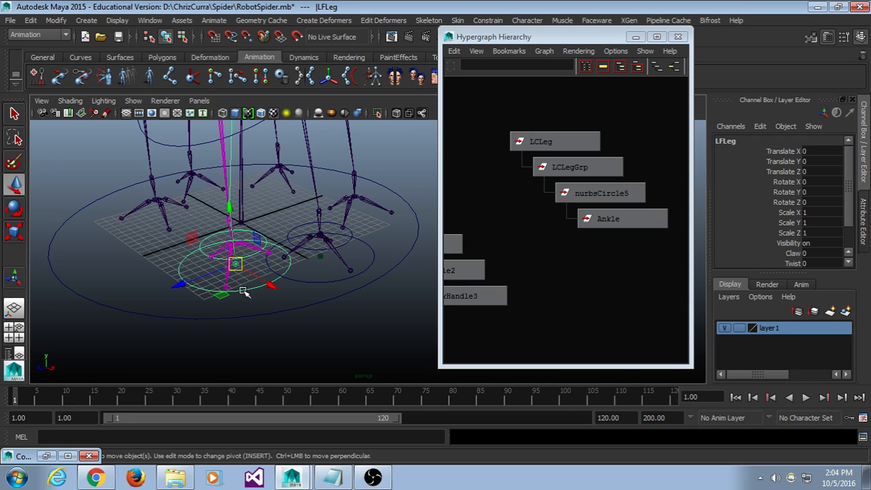
alt+drag(335, 304, 333, 294)
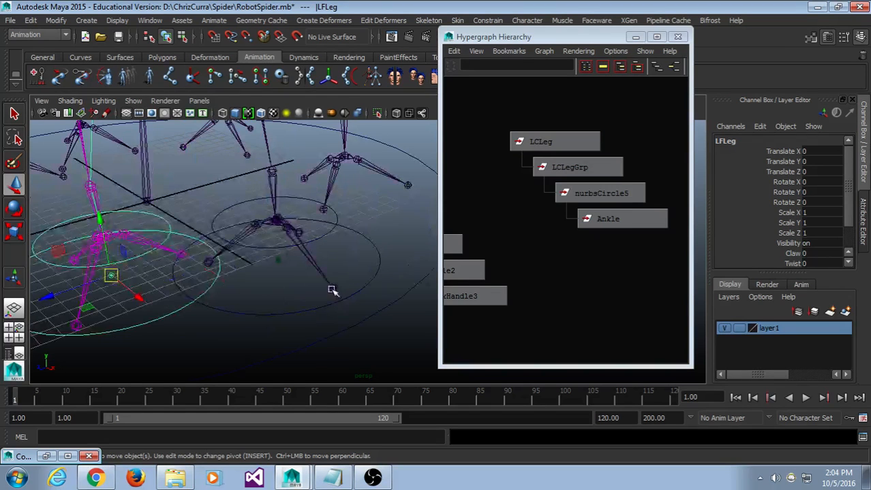
click(378, 253)
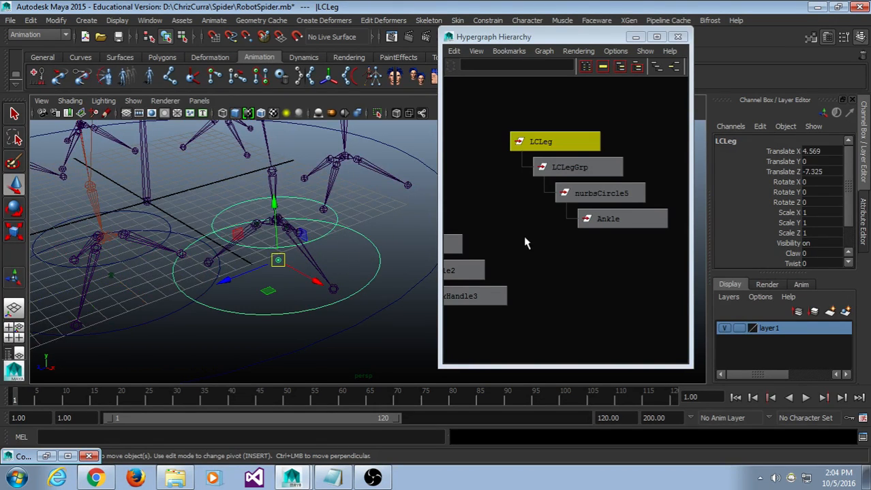
click(609, 220)
Duplicate LCLeg onto the left rear foot at X -0.758, Z -16.921 with Translate Y 0, and align its nurbsCircle5 with the ankle.
alt+drag(275, 229, 259, 324)
click(299, 318)
key(ctrl+d)
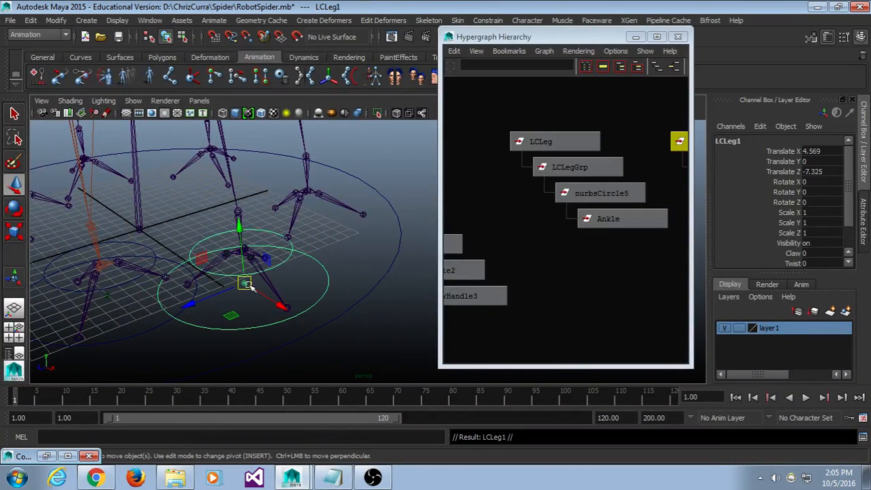
drag(245, 282, 308, 194)
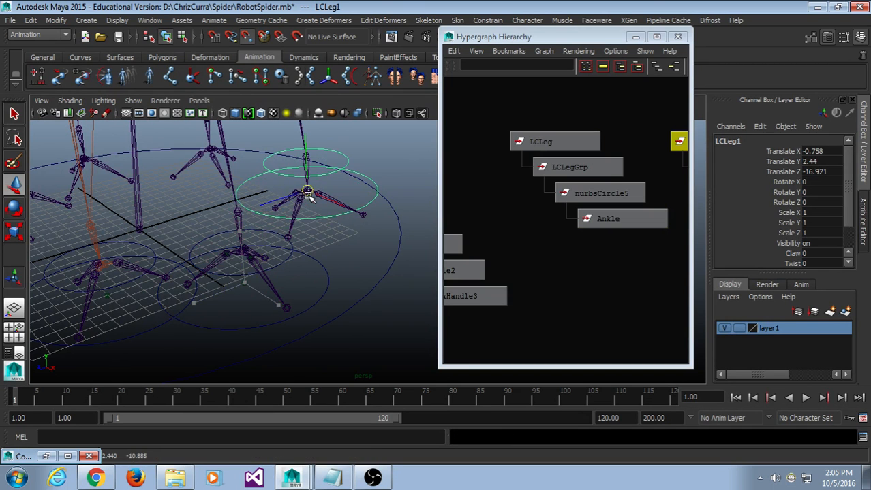
scroll(307, 240, up, 4)
alt+drag(307, 241, 306, 259)
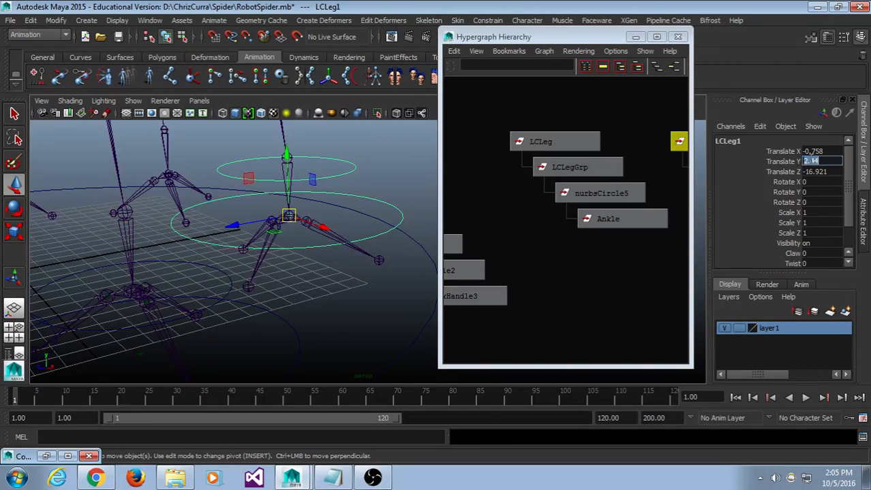
text(0)
key(Return)
alt+drag(282, 192, 273, 219)
click(347, 228)
Duplicate the left rear control onto the right rear foot at X -15.334, Z -16.921, Translate Y 0, and align its nurbsCircle5 with the ankle.
alt+drag(333, 290, 272, 301)
click(311, 292)
click(188, 273)
drag(192, 267, 376, 218)
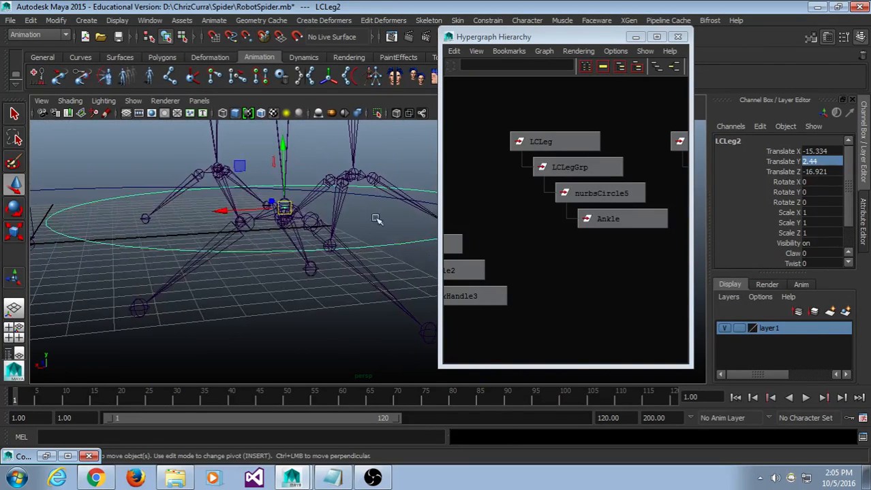
click(829, 158)
text(0)
key(Return)
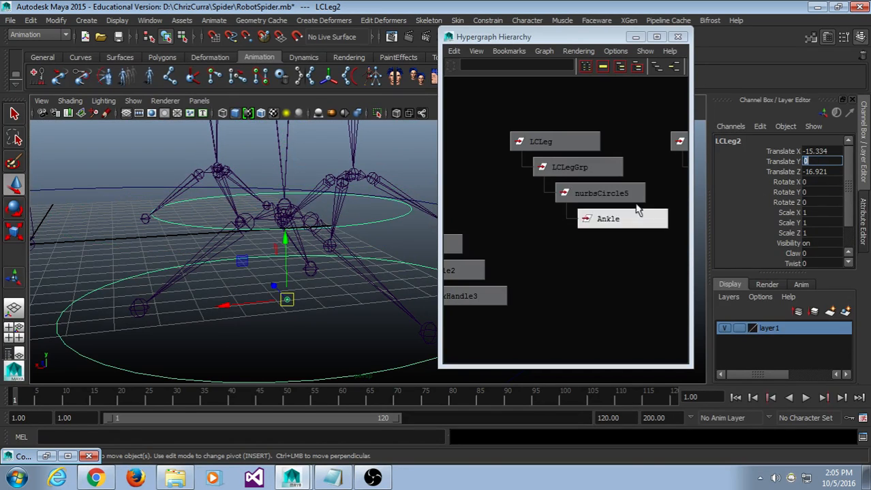
click(383, 227)
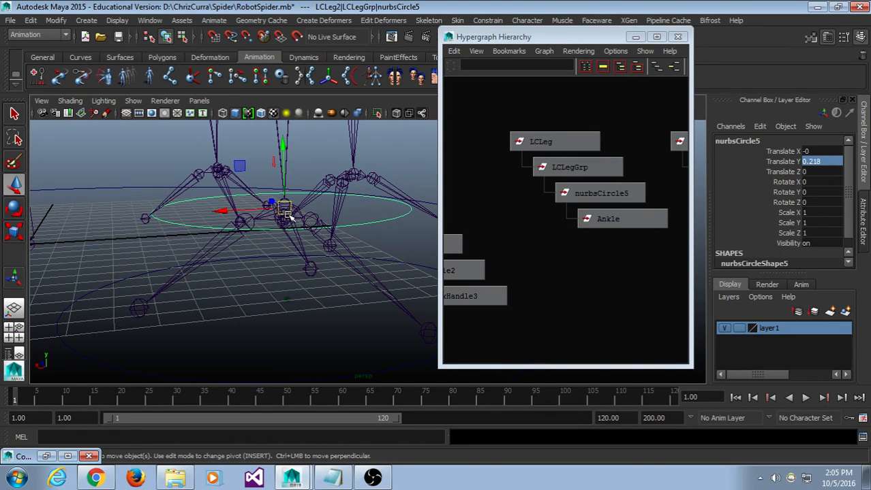
mouse_move(284, 207)
mouse_down()
mouse_move(272, 317)
mouse_move(269, 211)
mouse_up()
Place another duplicate of the leg control on the right middle foot at X -20.66, Z -7.325, with Translate Y 0.
drag(268, 170, 295, 200)
click(282, 308)
key(f)
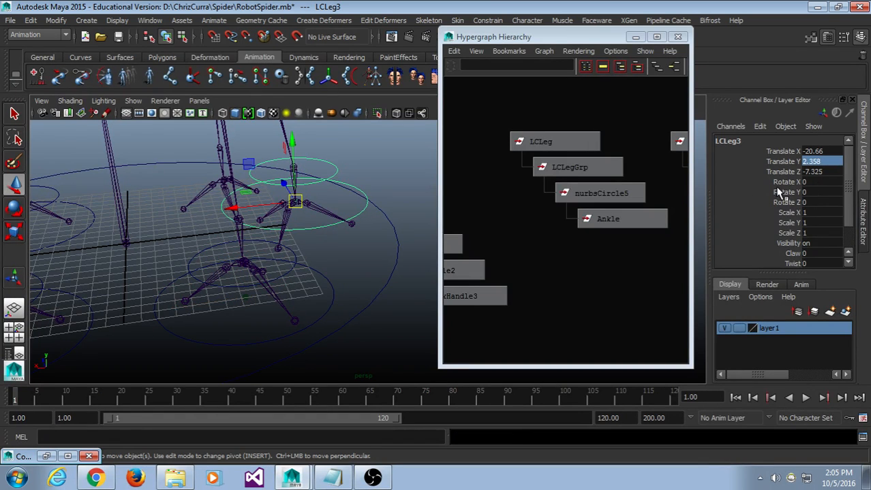
text(0)
key(Return)
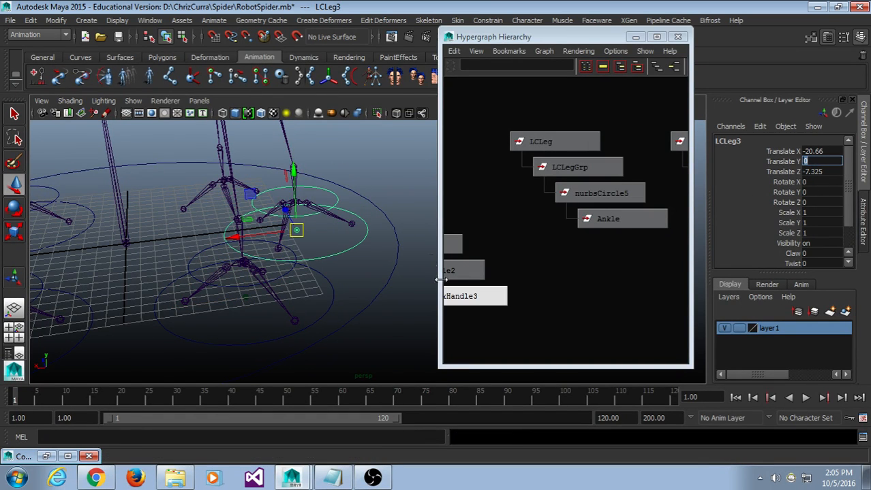
Snap the nurbsCircle5 ankle circle under LCLeg3 onto the right middle leg's ankle joint.
key(f)
click(287, 181)
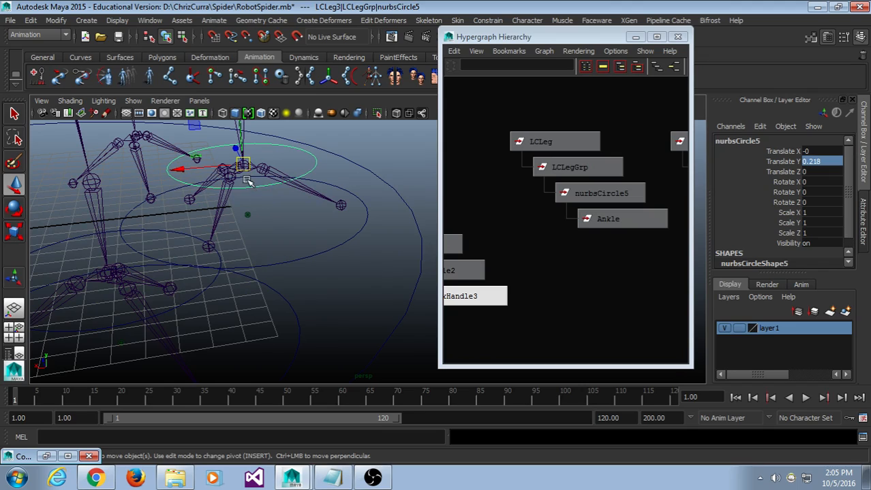
alt+drag(244, 166, 230, 163)
mouse_move(226, 159)
mouse_down()
mouse_move(244, 172)
mouse_move(230, 160)
mouse_up()
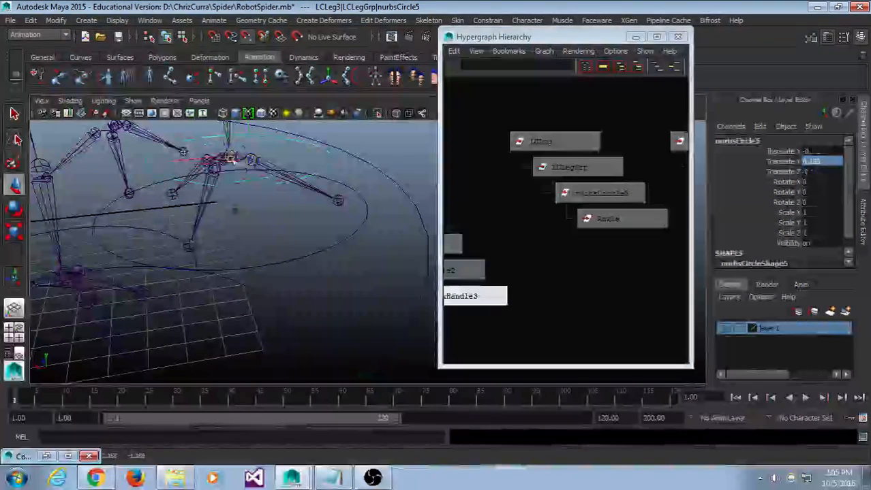
Duplicate the right middle control and place the copy on the right front foot at X -16.091, Z 0, with Translate Y 0.
alt+drag(272, 227, 335, 289)
click(335, 289)
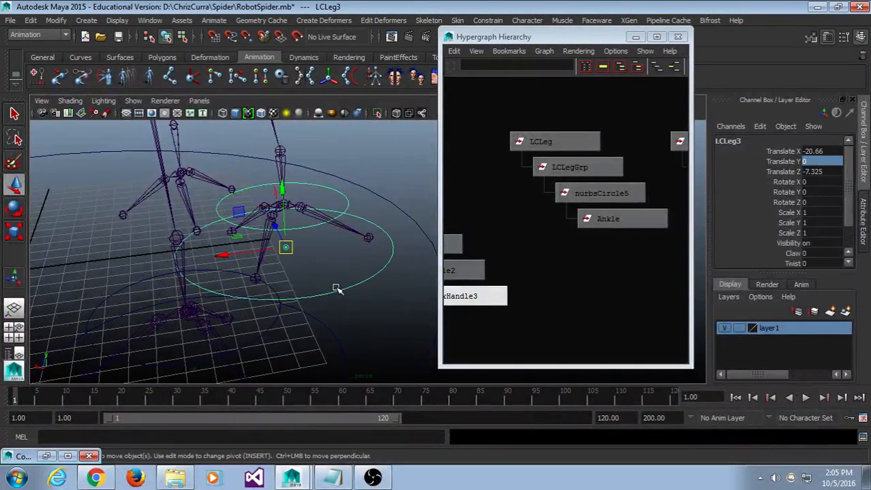
alt+drag(178, 301, 121, 192)
text(0)
key(Return)
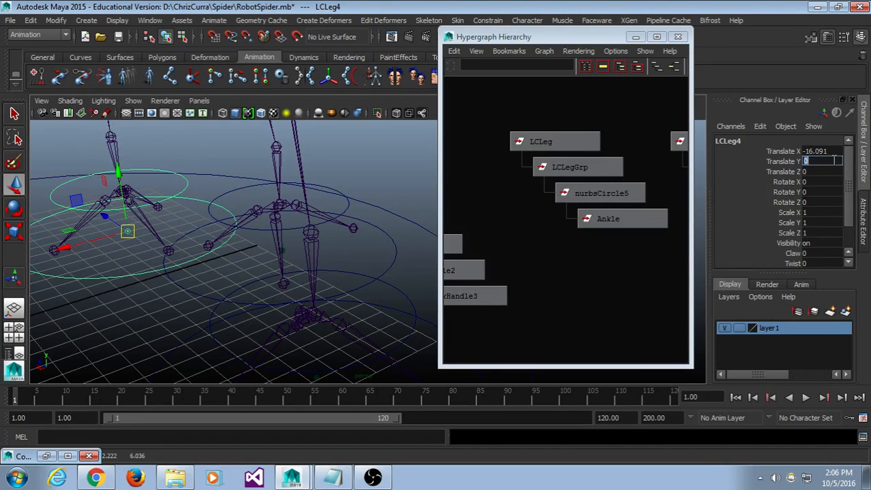
Snap the nurbsCircle5 ankle circle under LCLeg4 onto the right front ankle joint, at Translate Y 0.
click(186, 190)
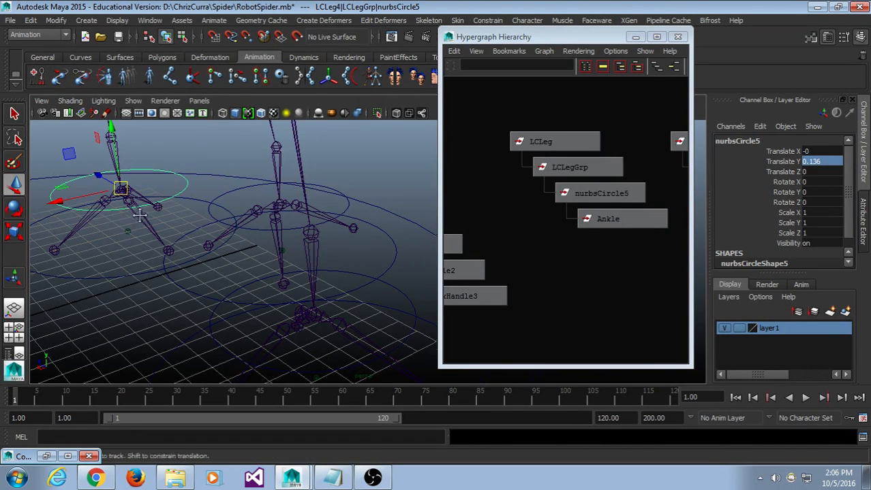
alt+drag(161, 188, 331, 265)
scroll(331, 265, up, 5)
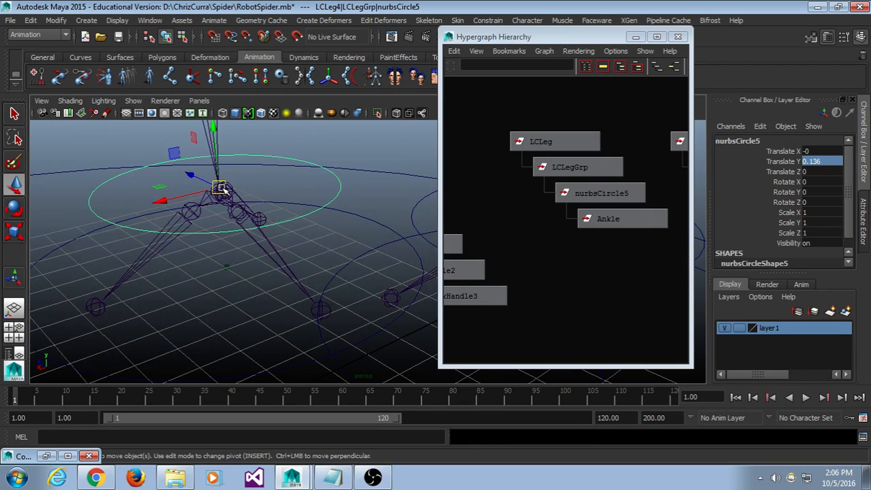
drag(225, 190, 219, 191)
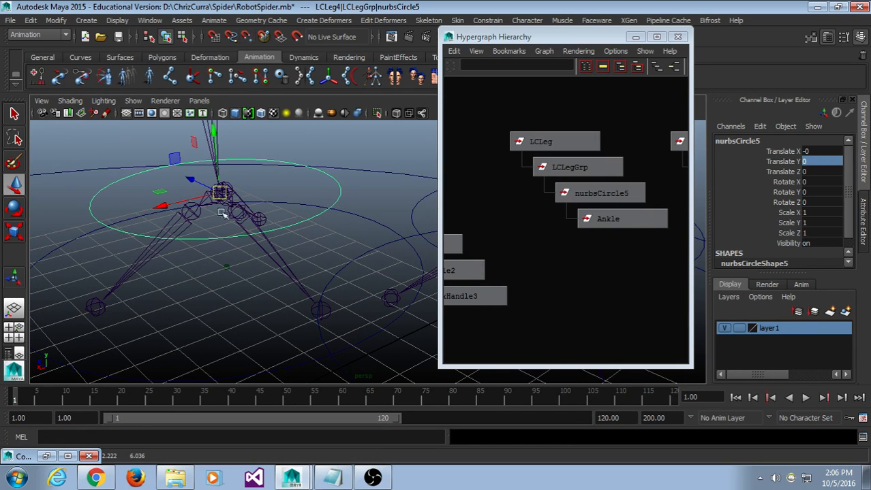
Examine the foot and ankle controls around all six legs from several angles, then clear the selection.
alt+drag(209, 258, 264, 257)
alt+middle_drag(264, 257, 191, 270)
key(f)
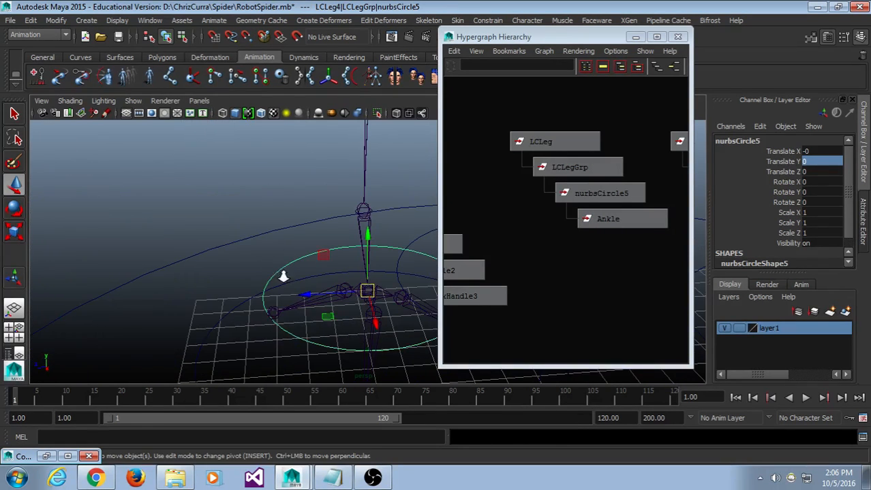
alt+drag(284, 277, 266, 240)
scroll(256, 244, down, 10)
alt+middle_drag(360, 297, 295, 252)
mouse_move(307, 262)
alt+mouse_down()
mouse_move(356, 248)
mouse_move(305, 254)
alt+mouse_up()
alt+middle_drag(341, 264, 282, 277)
alt+drag(293, 283, 280, 276)
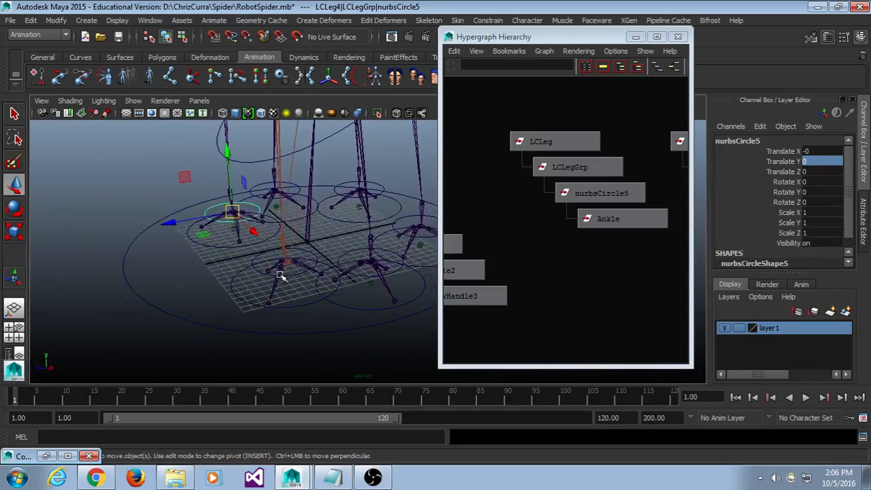
alt+middle_drag(280, 275, 241, 266)
mouse_move(241, 266)
alt+mouse_down()
mouse_move(230, 260)
mouse_move(242, 273)
alt+mouse_up()
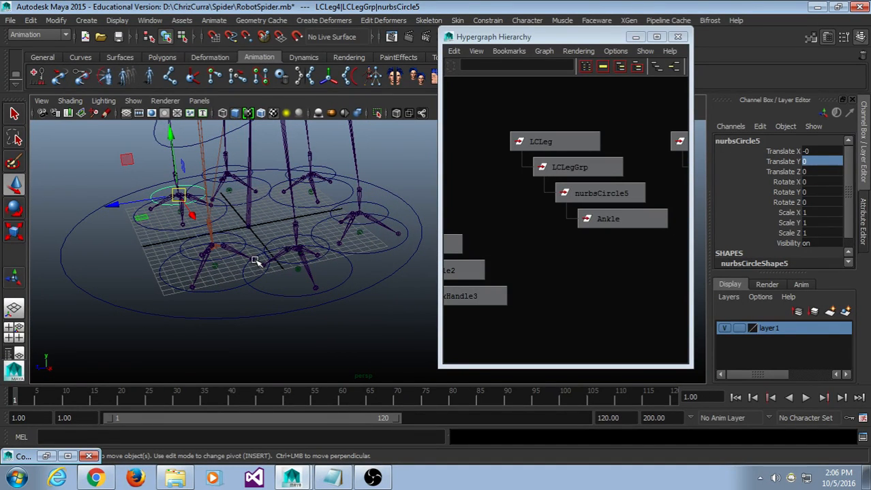
click(235, 259)
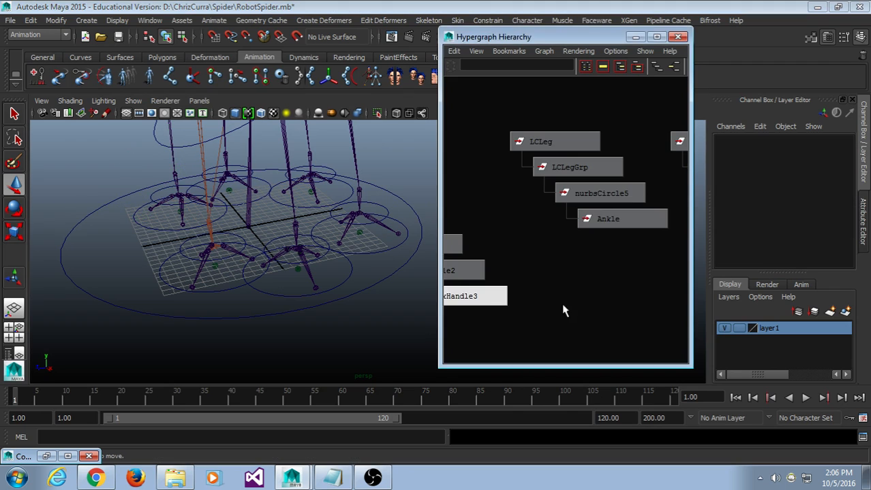
Check the LFLeg hierarchy and its Ankle group with the IK handles in the Hypergraph.
scroll(611, 299, down, 5)
alt+middle_drag(564, 310, 653, 313)
scroll(655, 314, up, 4)
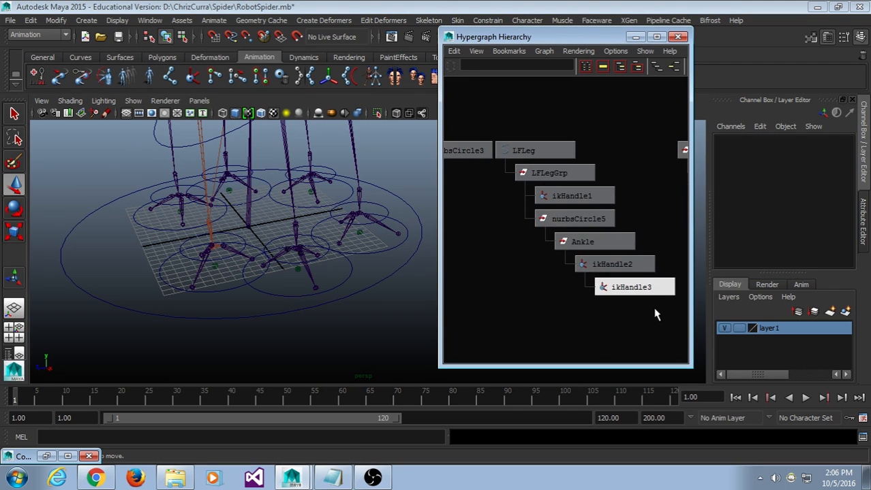
click(616, 242)
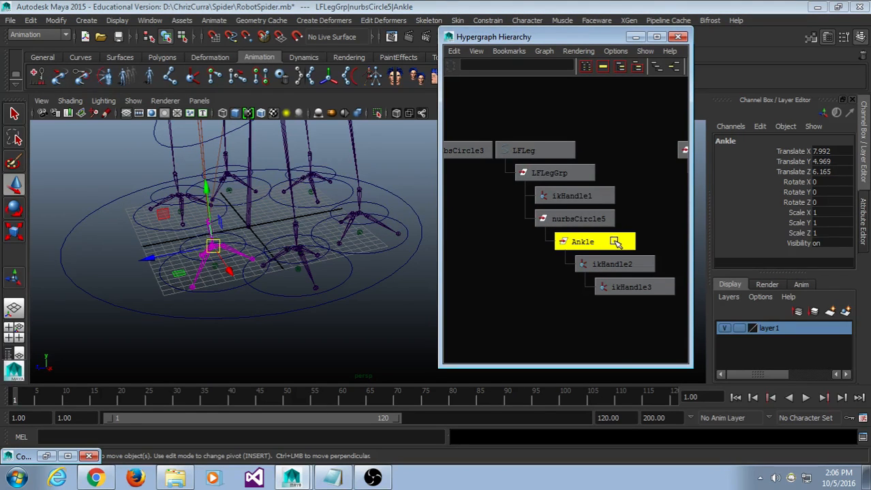
middle_drag(617, 243, 618, 265)
click(312, 327)
Select the outer control circles and nurbsCircle5 ankle circles of the left middle and left rear feet.
scroll(311, 327, up, 5)
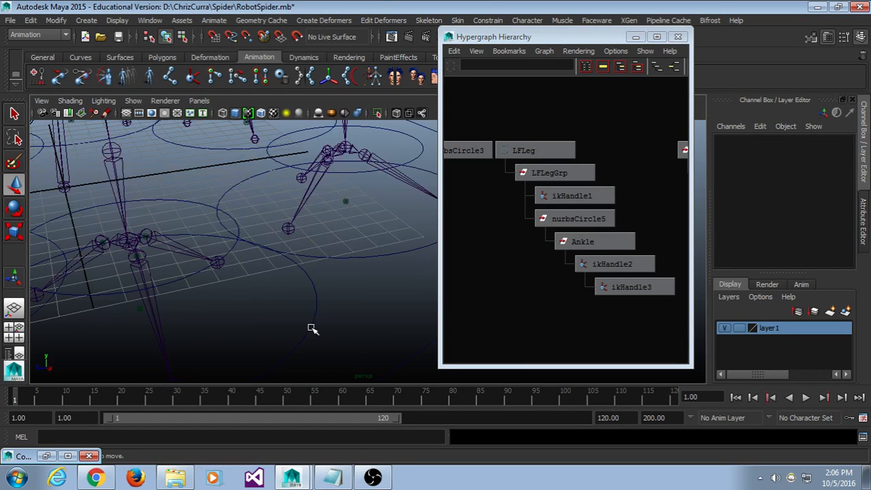
alt+middle_drag(271, 314, 323, 291)
click(266, 225)
scroll(329, 310, down, 3)
click(332, 291)
alt+middle_drag(358, 249, 326, 270)
click(350, 270)
shift+click(374, 190)
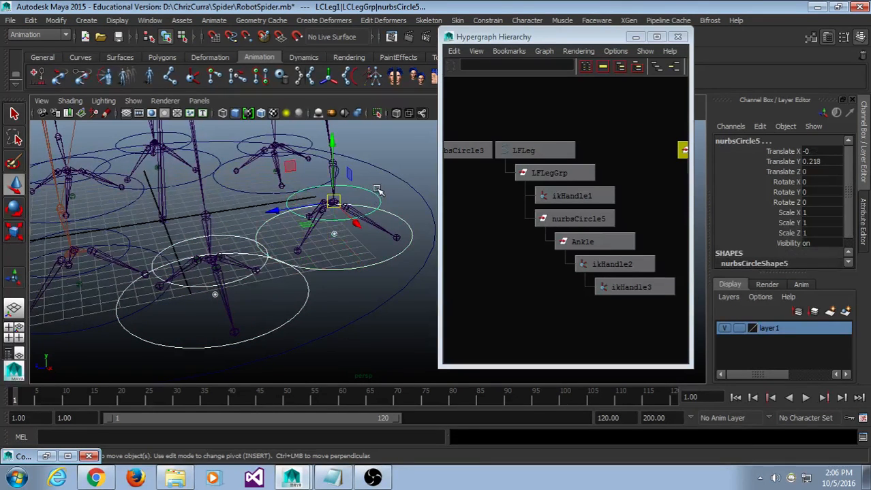
Add the control circles of the three right feet to the selection.
alt+drag(379, 191, 372, 286)
click(324, 264)
shift+click(295, 197)
shift+click(295, 279)
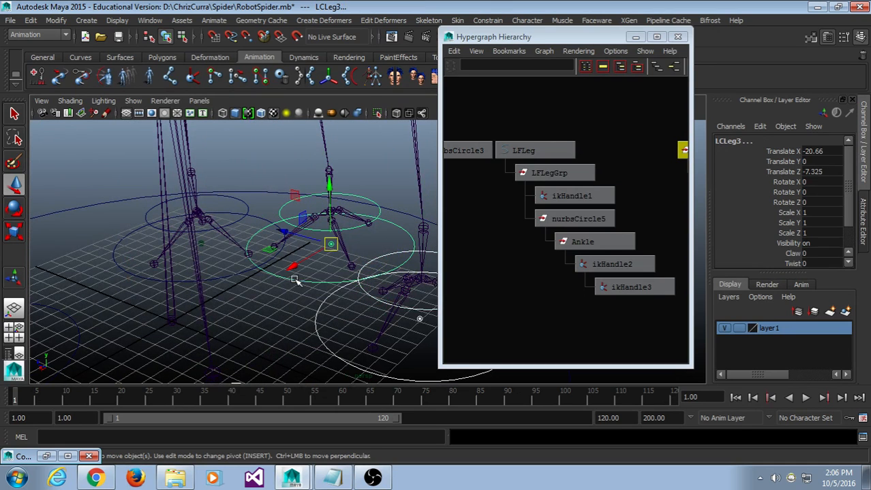
click(245, 215)
click(245, 203)
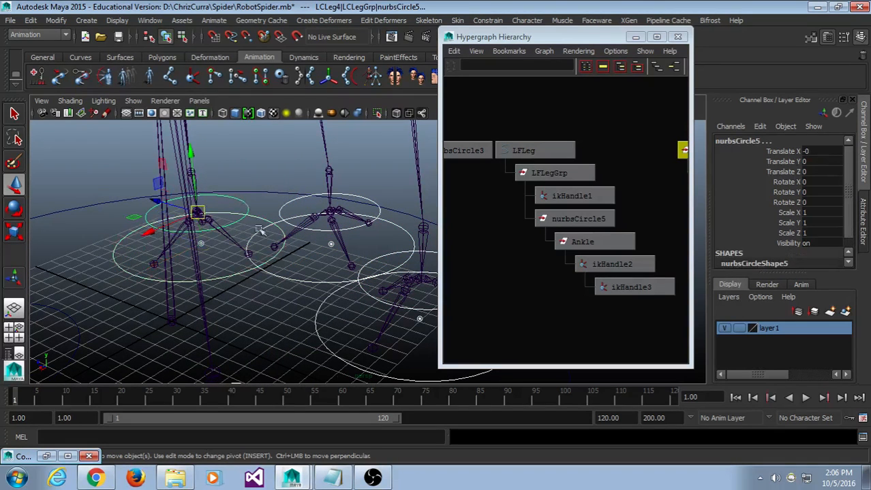
alt+drag(337, 376, 336, 352)
scroll(331, 348, down, 3)
alt+middle_drag(330, 344, 295, 321)
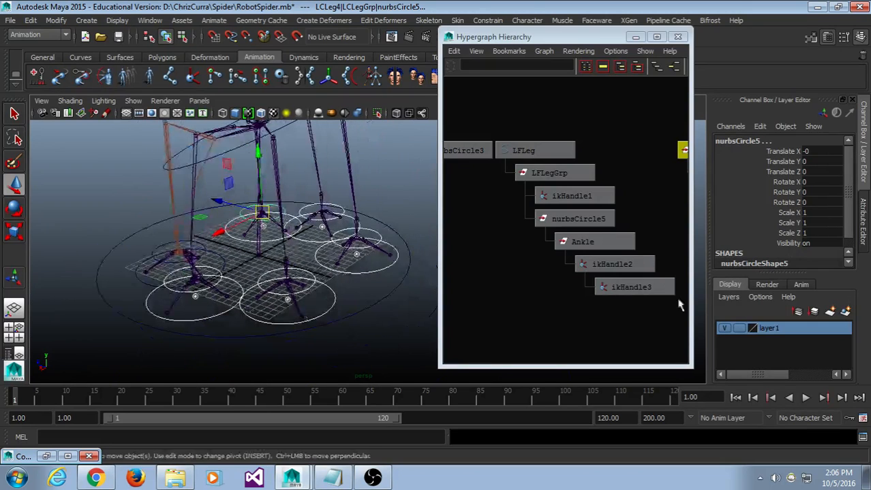
Locate the hierarchies of LCLeg and its four duplicates in the Hypergraph and widen the window to show them together.
scroll(667, 297, down, 3)
mouse_move(641, 261)
alt+middle_down()
mouse_move(521, 225)
mouse_move(556, 220)
mouse_move(511, 225)
alt+middle_up()
scroll(523, 225, down, 3)
mouse_move(659, 231)
alt+middle_down()
mouse_move(612, 239)
mouse_move(590, 259)
alt+middle_up()
scroll(617, 246, down, 1)
scroll(602, 258, down, 1)
scroll(590, 262, down, 1)
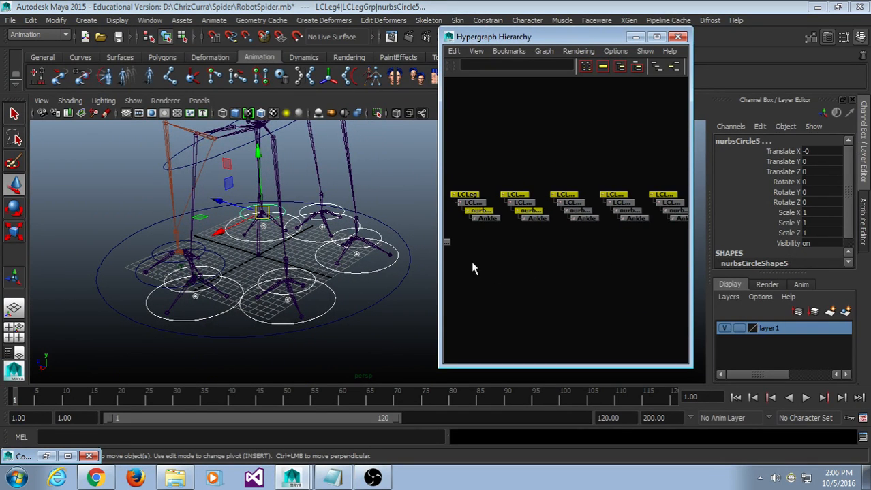
drag(439, 261, 379, 263)
alt+middle_drag(488, 268, 517, 253)
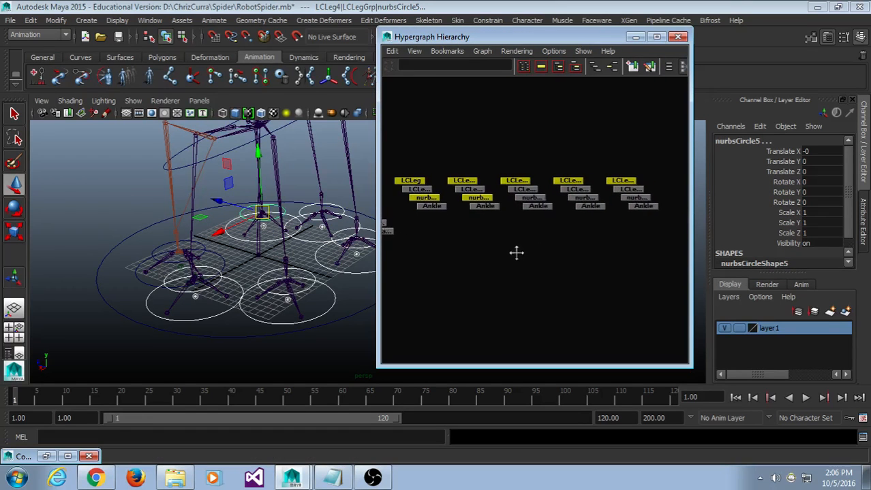
Select the top nodes LCLeg to LCLeg4 and their nurbsCircle5 nodes in the Hypergraph, and widen its window to fit them.
drag(400, 131, 649, 188)
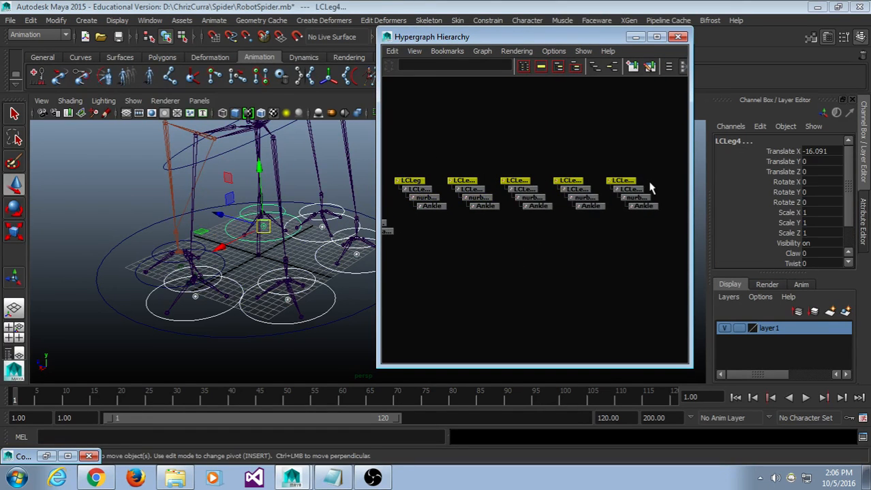
drag(420, 212, 418, 202)
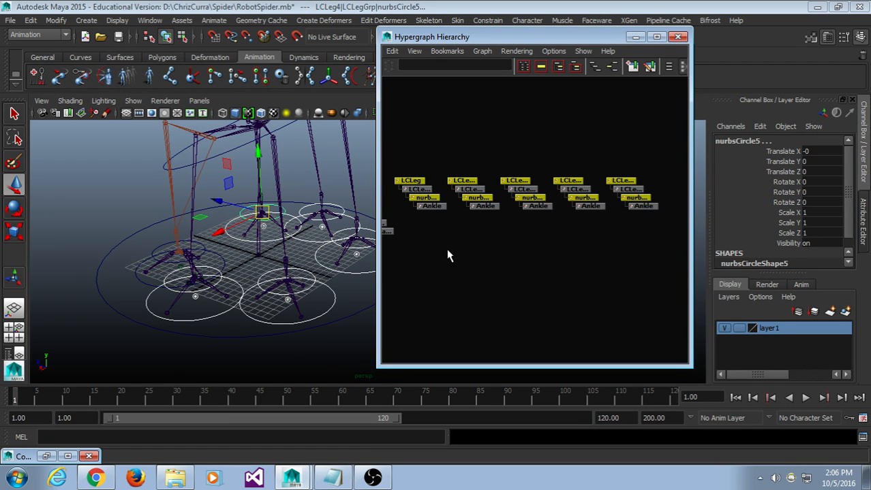
alt+middle_drag(336, 279, 268, 277)
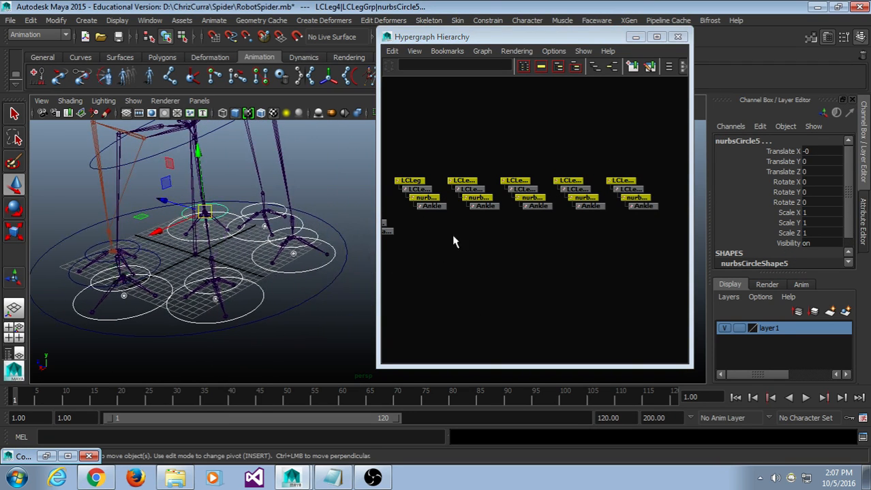
drag(378, 257, 342, 256)
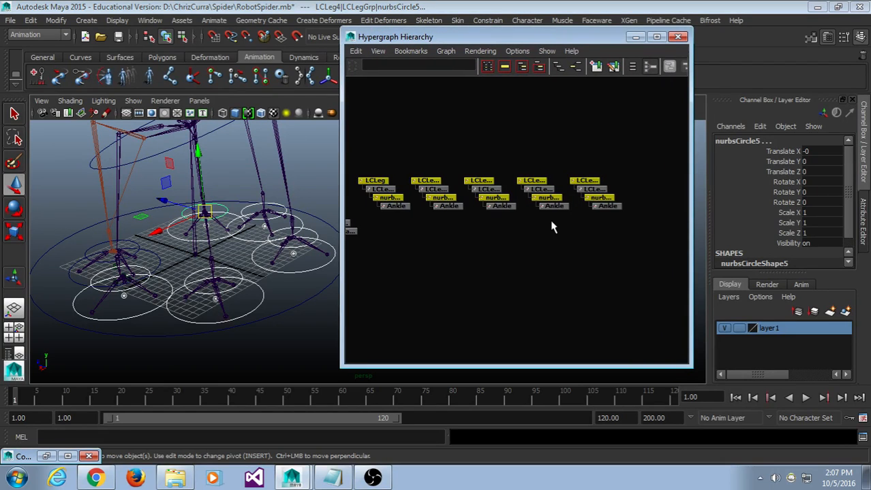
scroll(552, 223, up, 1)
alt+middle_drag(548, 225, 578, 232)
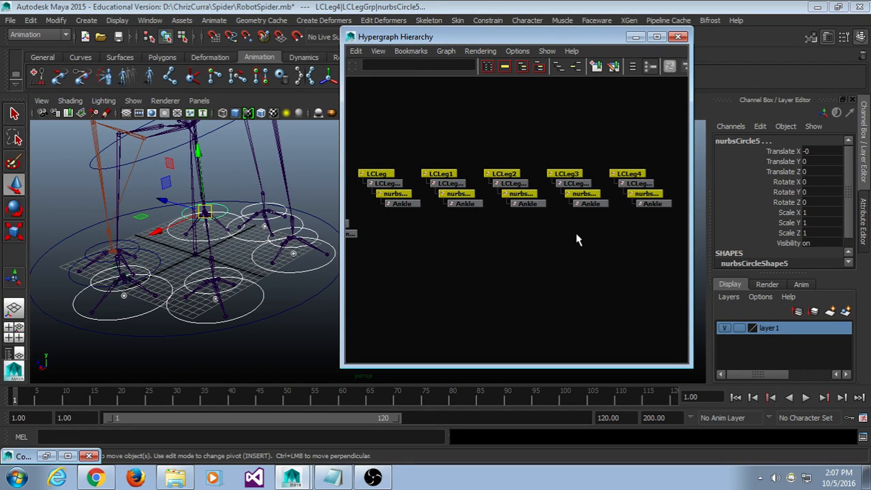
Check the LCLegGrp node under LCLeg, and restore the selection of the five top nodes and their ankle circles.
click(387, 184)
scroll(432, 256, up, 2)
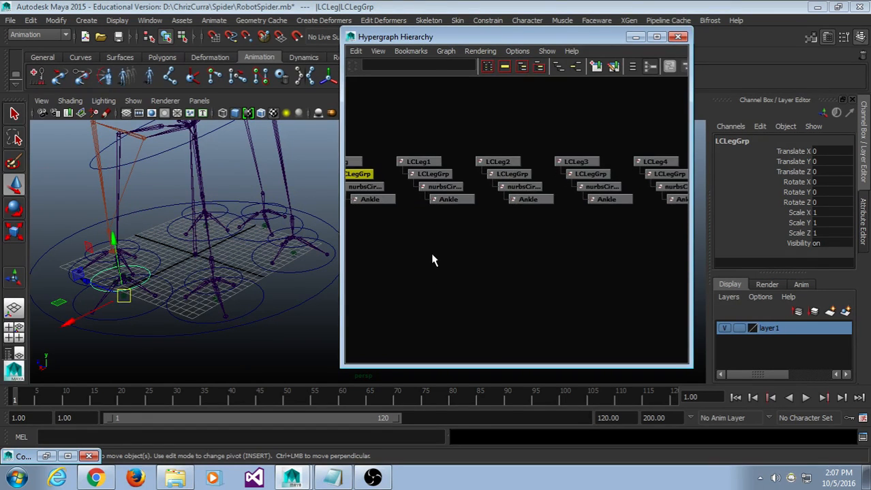
alt+middle_drag(425, 252, 583, 264)
scroll(574, 265, up, 3)
alt+right_drag(574, 267, 463, 239)
drag(349, 137, 365, 205)
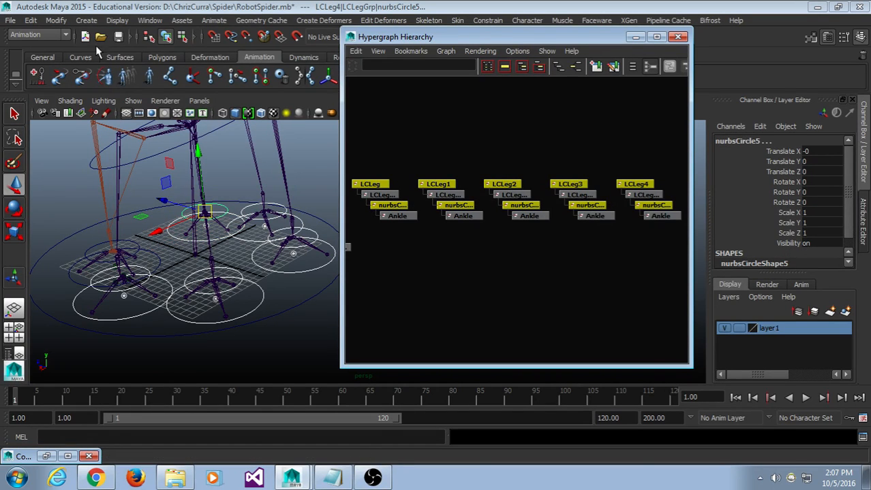
Delete the history of the selected leg controls and ankle circles and freeze their transformations.
click(31, 20)
mouse_move(85, 149)
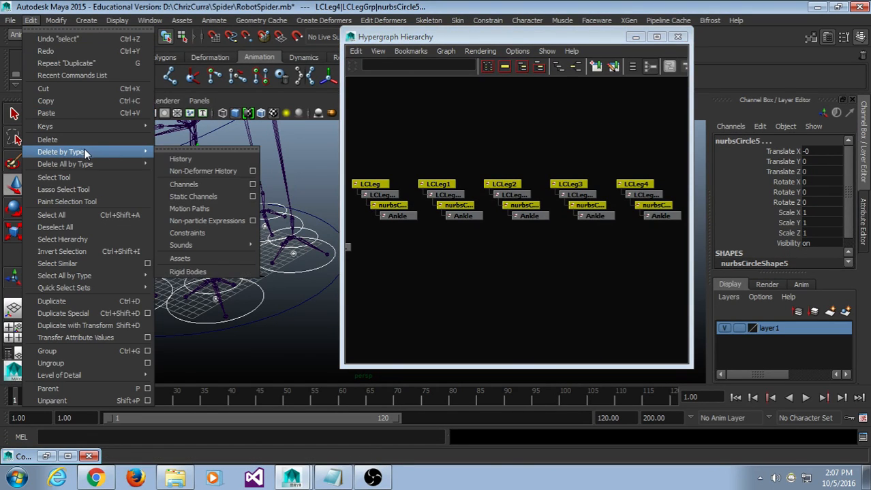
click(165, 158)
click(56, 21)
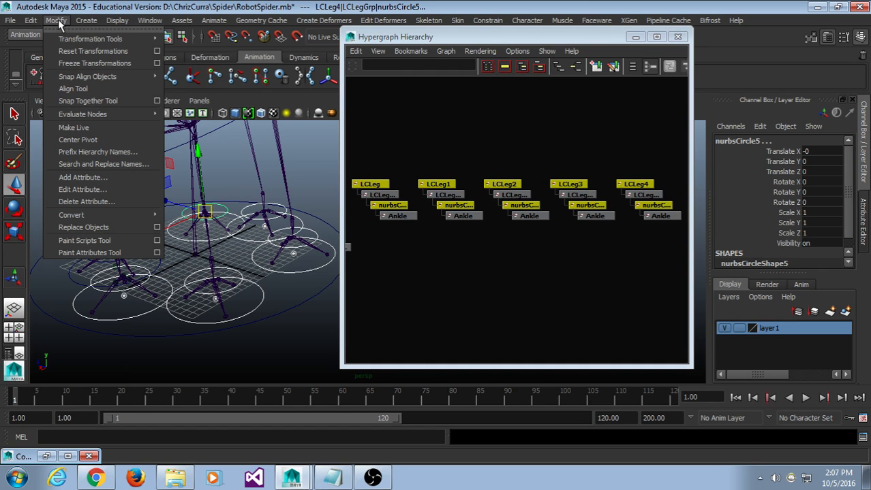
click(95, 65)
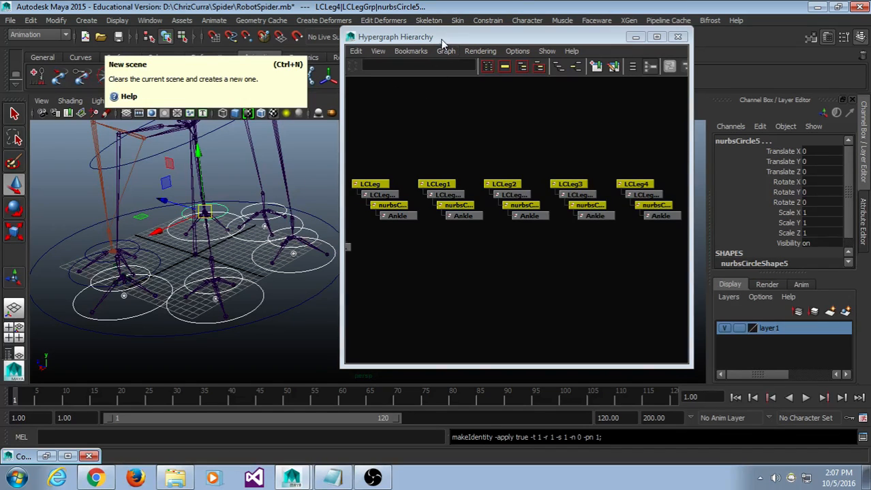
Save the scene to the existing RobotSpider.mb file.
drag(443, 39, 447, 36)
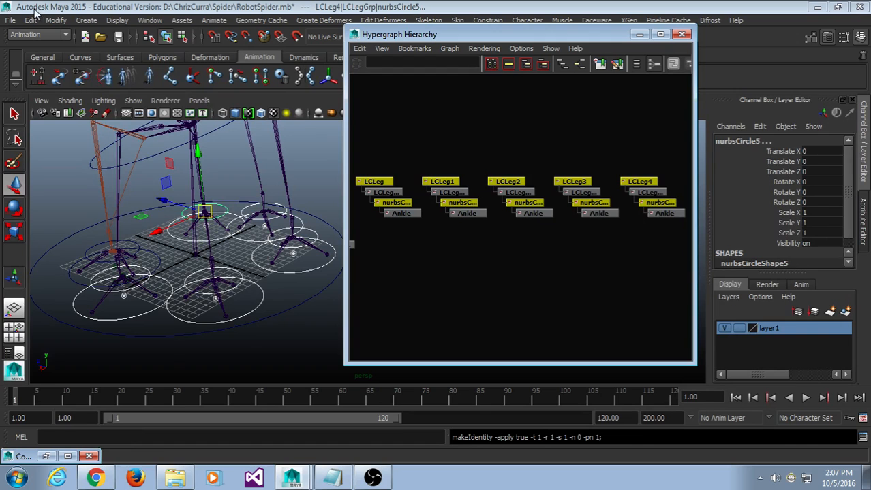
click(11, 20)
click(36, 64)
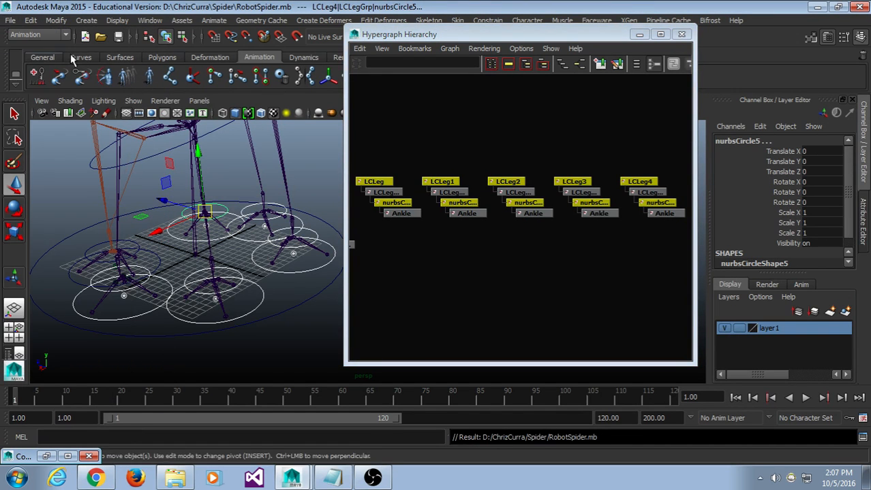
Minimize Maya and Notepad and bring up the Spider folder containing RobotSpider.mb.
click(820, 9)
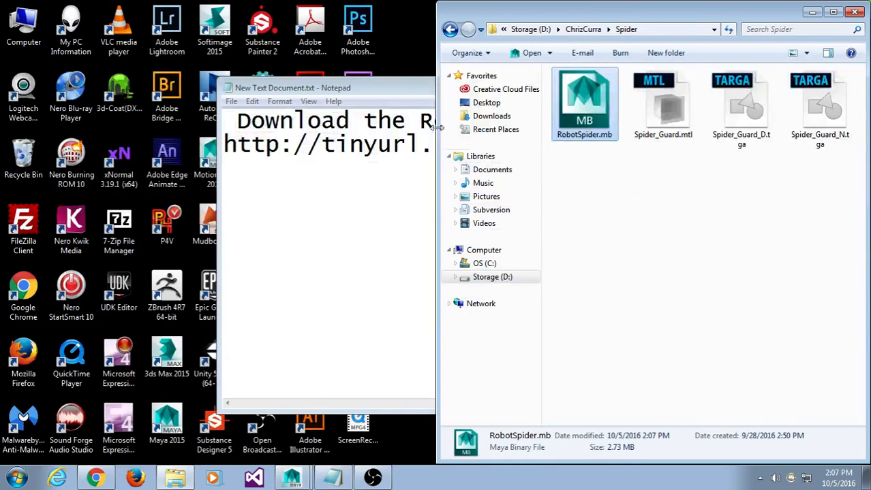
click(388, 90)
click(785, 88)
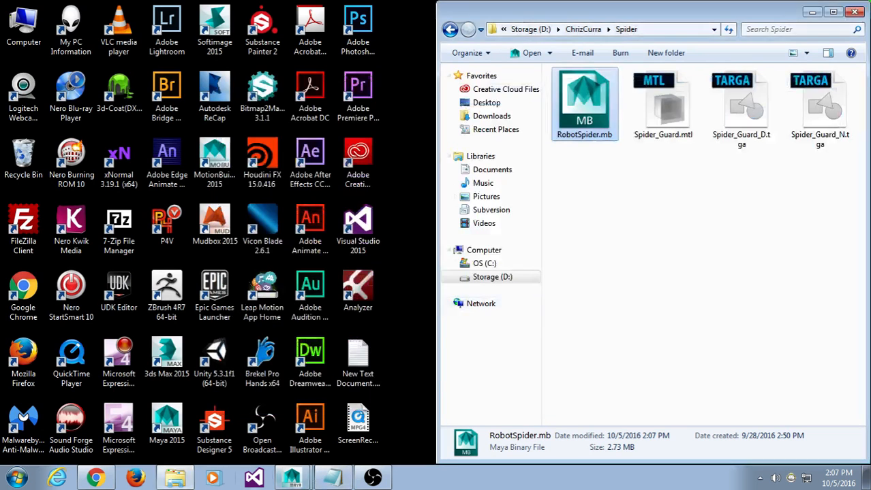
click(176, 478)
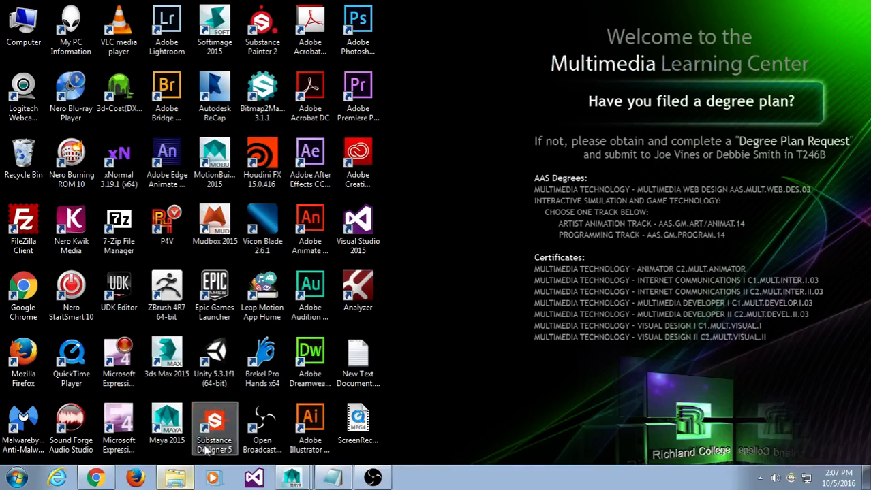
click(176, 478)
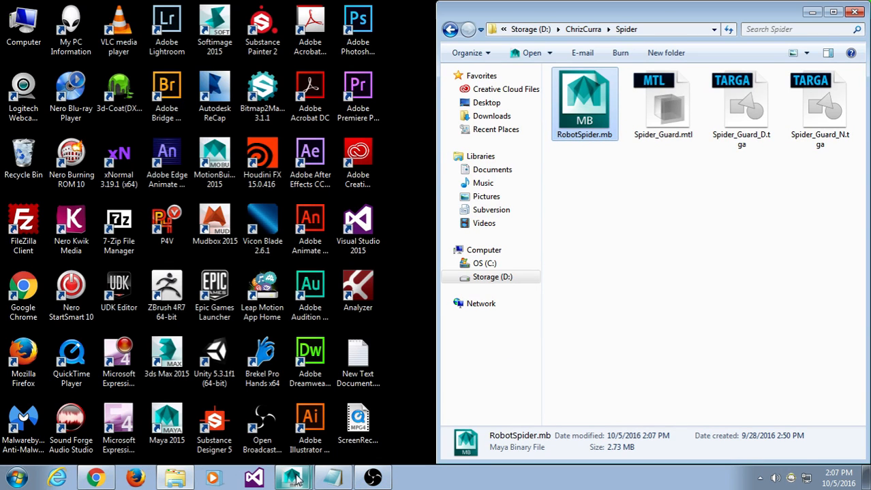
click(176, 478)
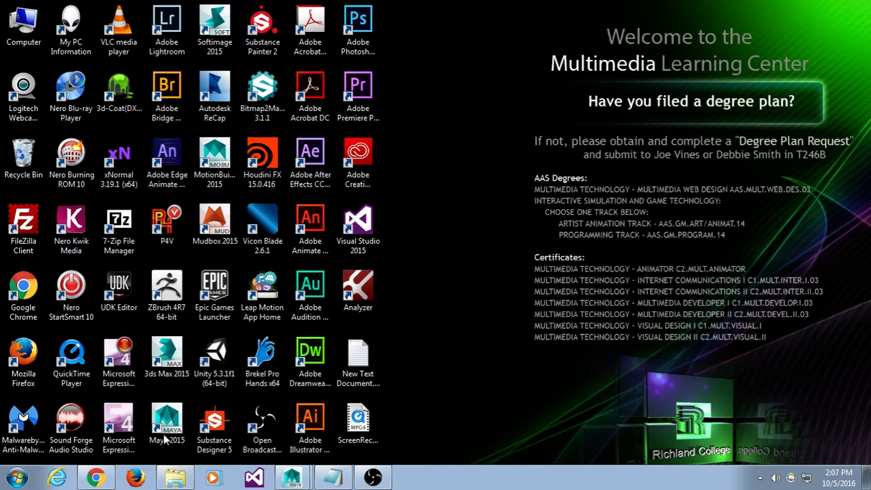
click(176, 478)
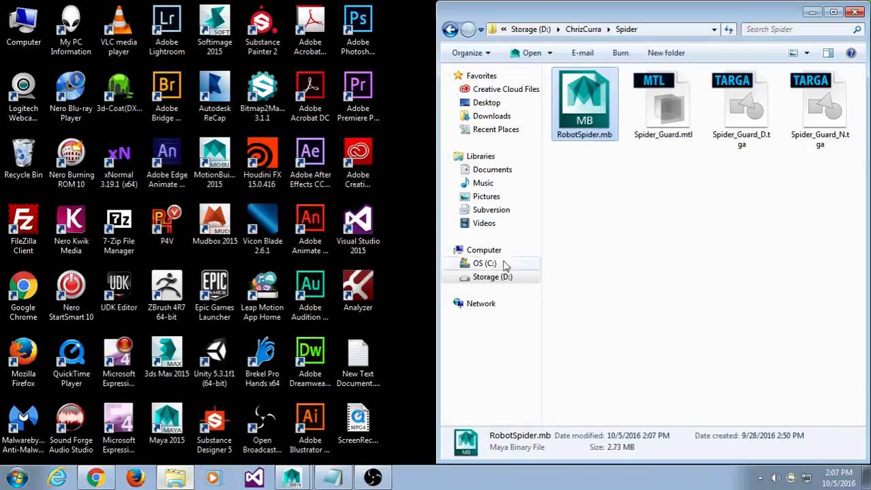
Switch to Chrome, place it beside the Spider folder, upload RobotSpider.mb to the RoboSpider Google Drive folder, and minimize Chrome.
click(97, 478)
key(super+Left)
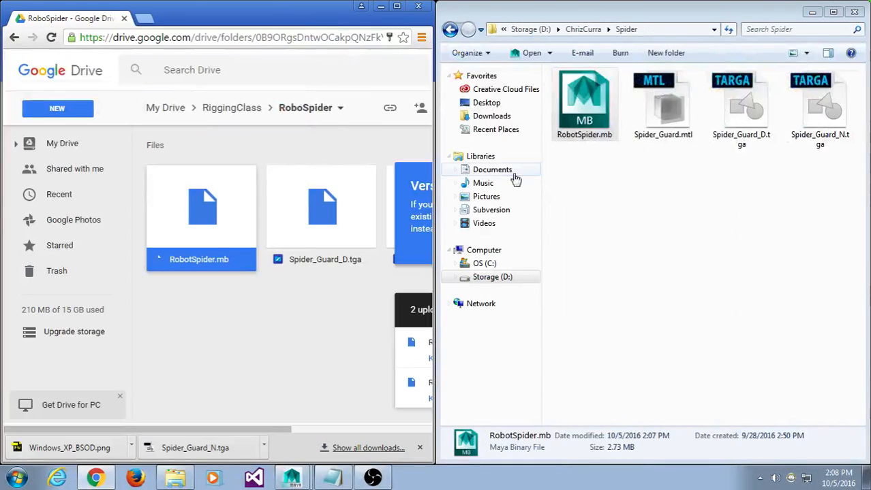
drag(583, 102, 249, 340)
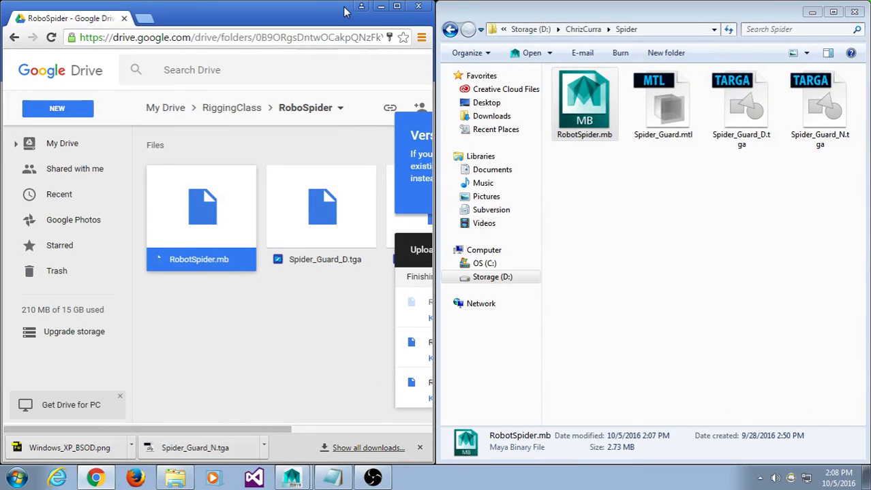
click(379, 6)
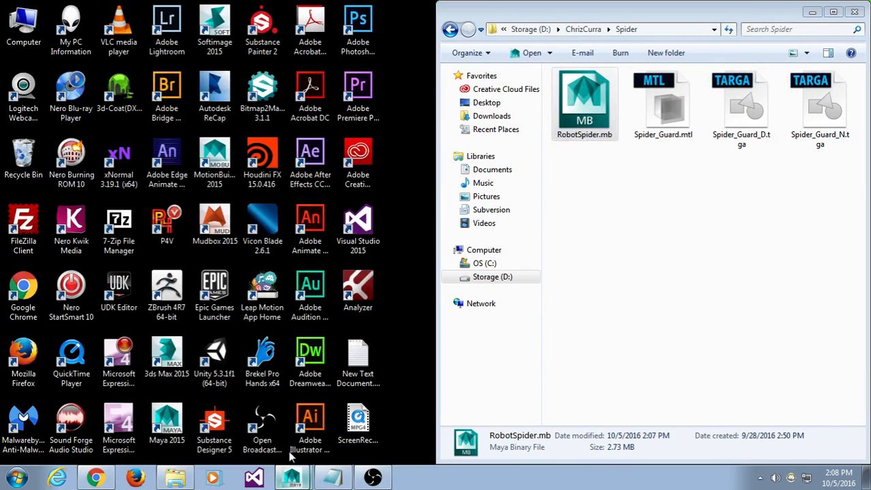
Switch back to Maya, minimize the Connection Editor and clear the selection of leg controls.
click(292, 477)
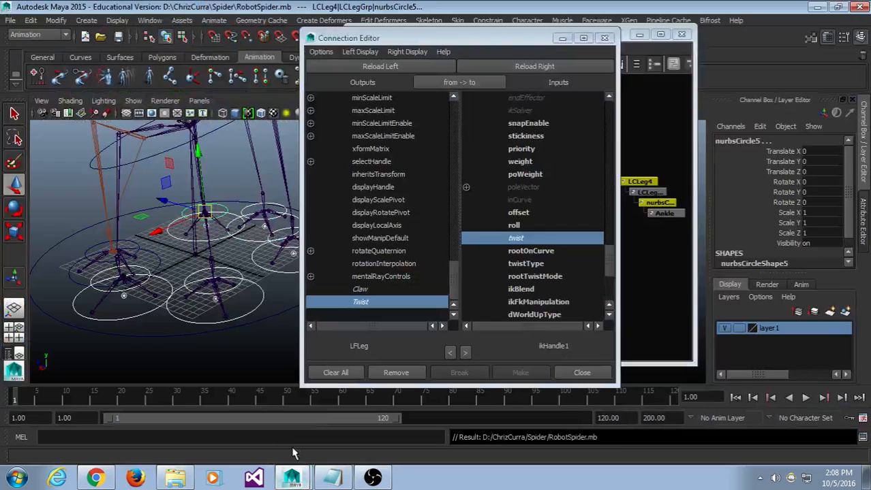
click(563, 38)
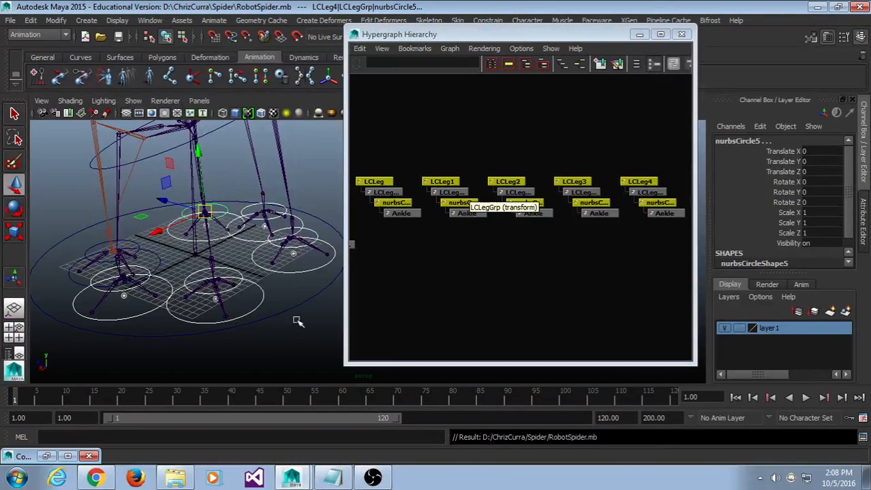
click(286, 351)
scroll(277, 305, down, 3)
scroll(285, 289, up, 2)
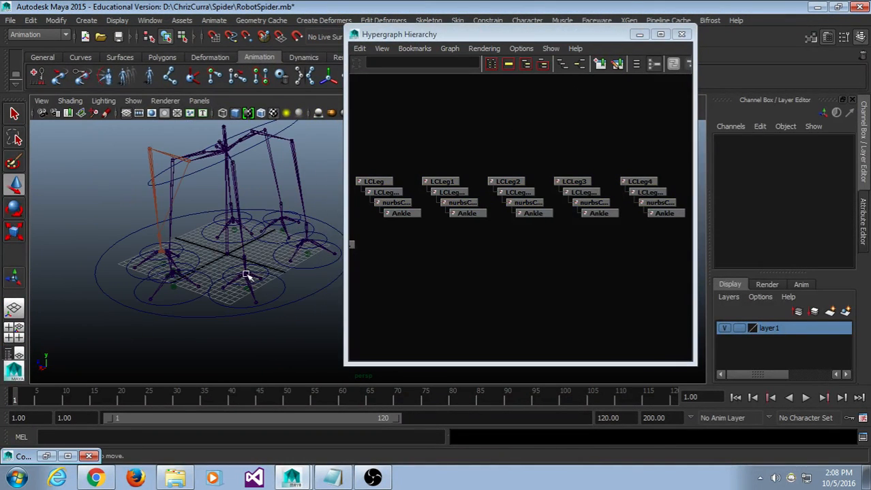
alt+drag(247, 275, 219, 297)
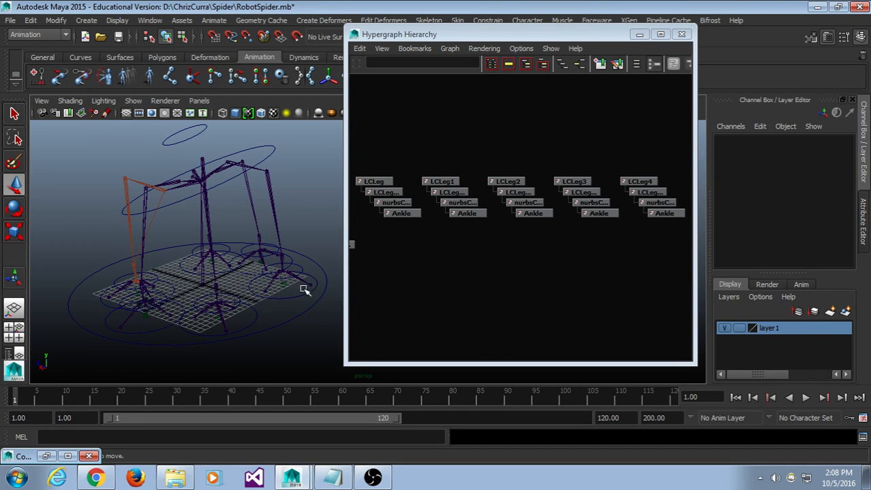
Show the polygon meshes in the perspective view and inspect the spider's body and legs against the rig from several angles.
alt+drag(301, 288, 171, 162)
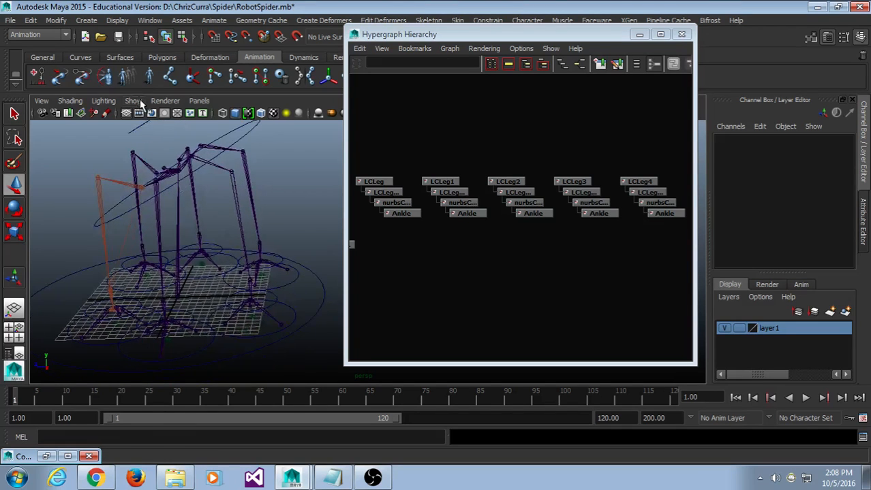
click(133, 101)
click(171, 100)
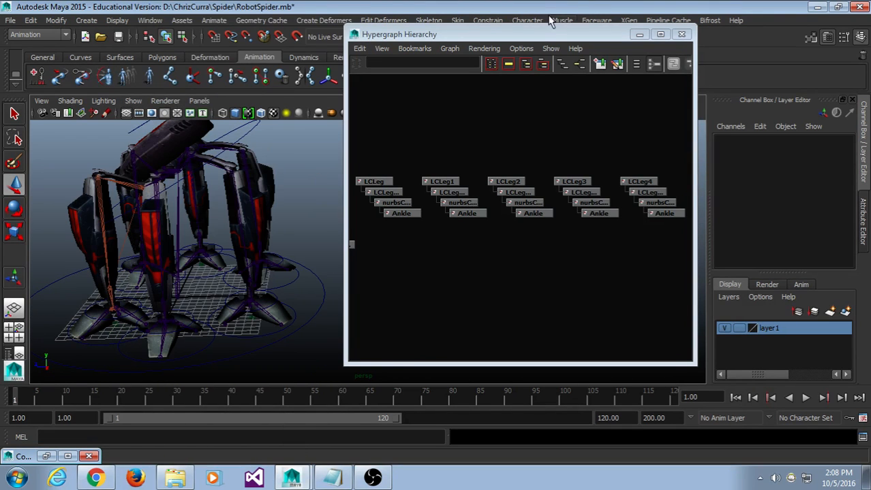
drag(572, 34, 645, 29)
alt+drag(302, 171, 253, 169)
scroll(258, 212, down, 2)
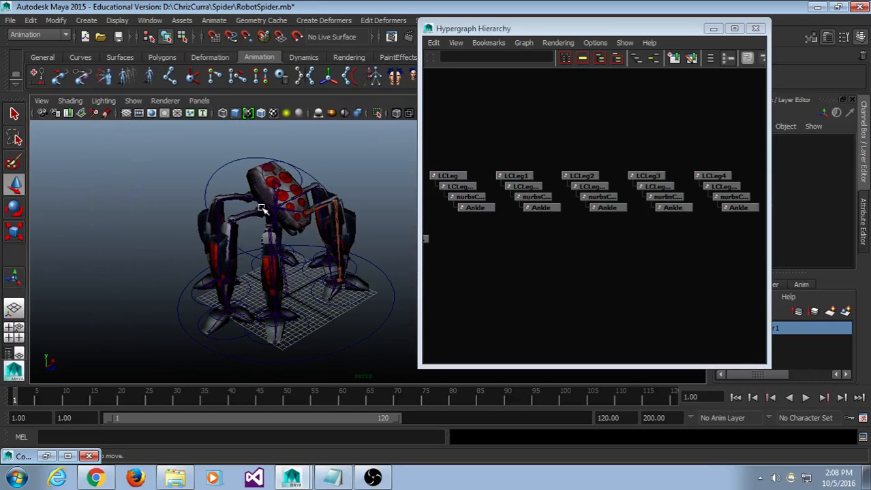
scroll(264, 208, up, 5)
alt+drag(264, 208, 192, 194)
alt+middle_drag(193, 194, 306, 264)
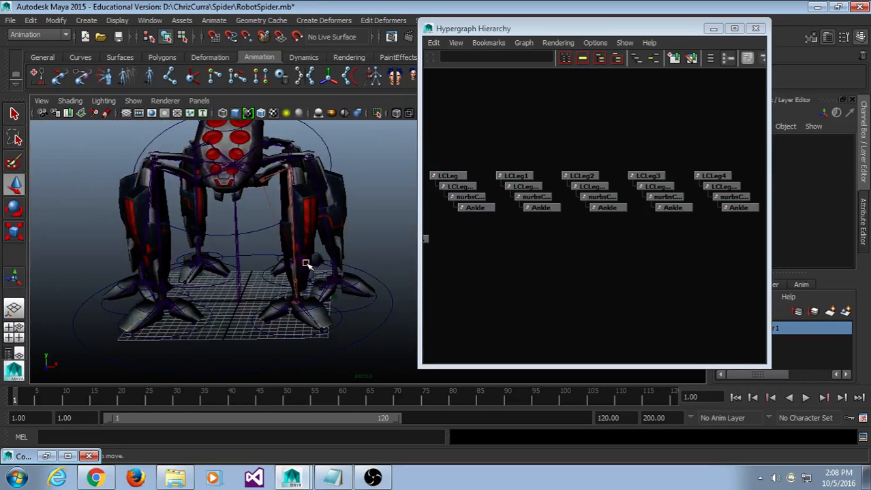
alt+drag(306, 263, 271, 266)
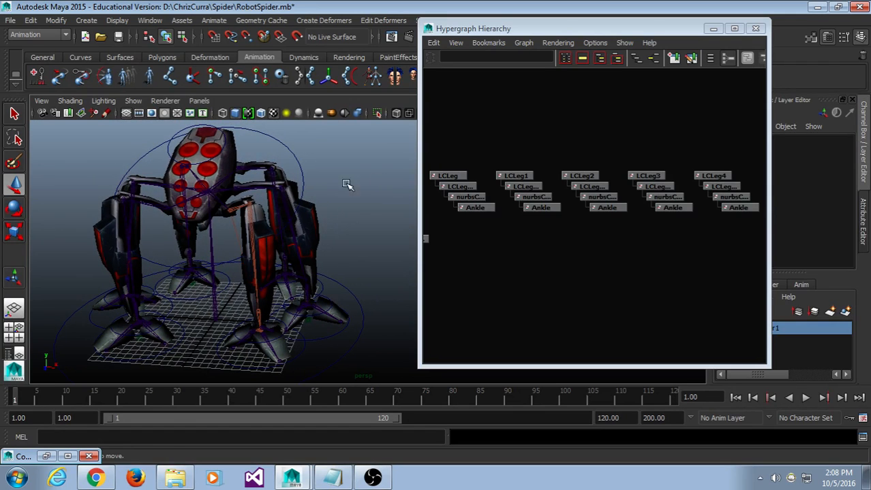
Hide the polygons in the perspective view so only the skeleton and control curves are displayed.
click(133, 101)
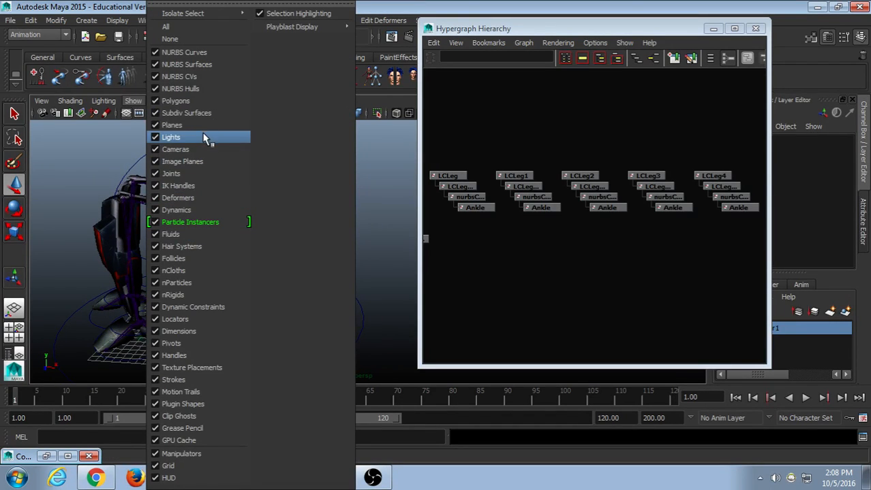
click(184, 101)
alt+drag(256, 312, 249, 264)
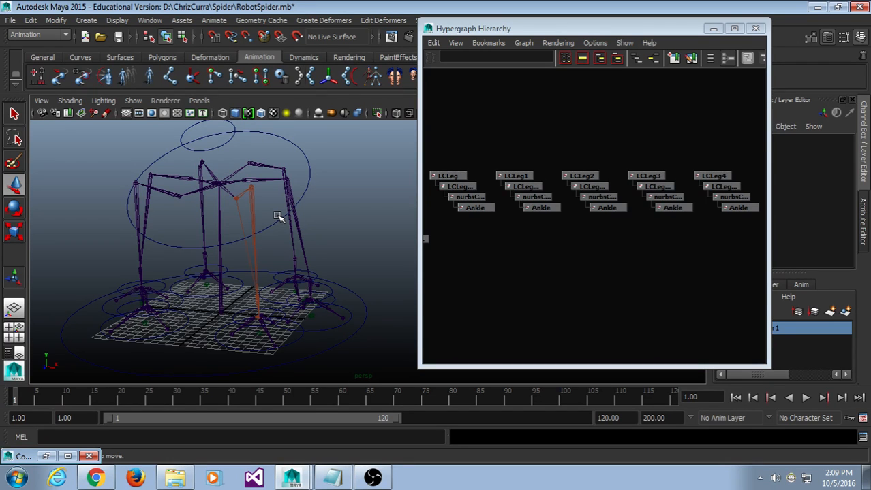
Check the robot file download link in Notepad, return to Maya and minimize the Hypergraph window.
click(332, 477)
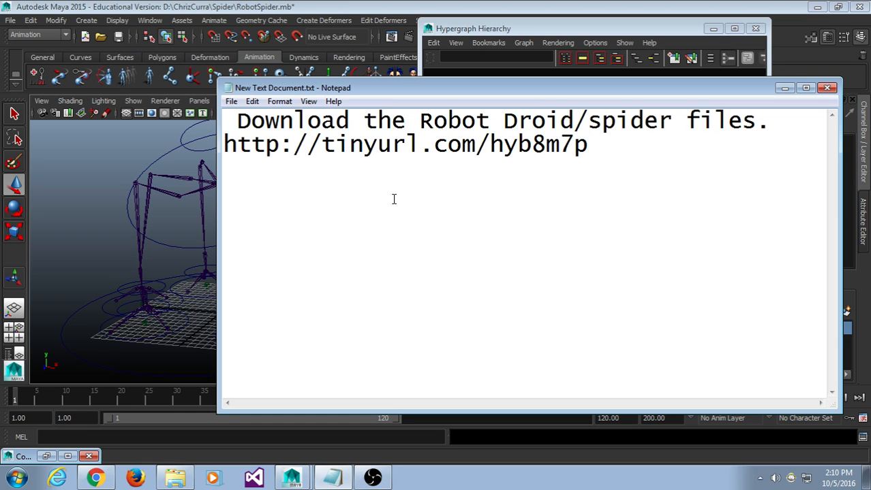
click(453, 5)
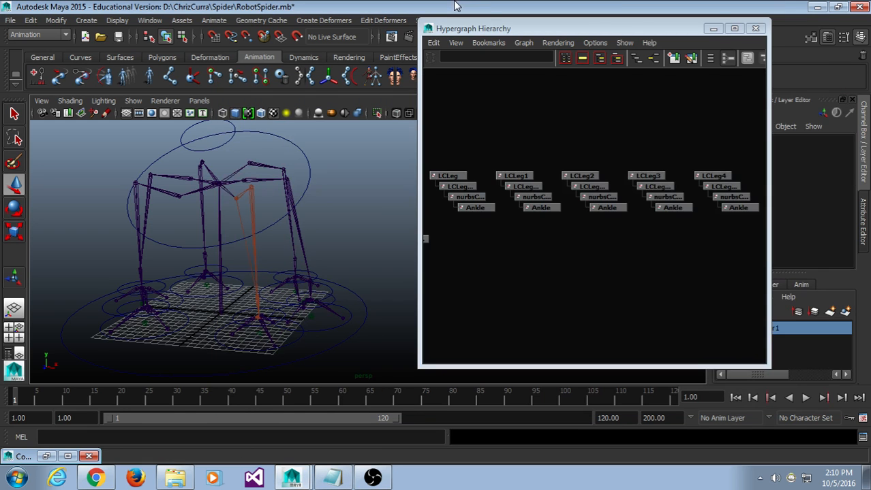
click(717, 29)
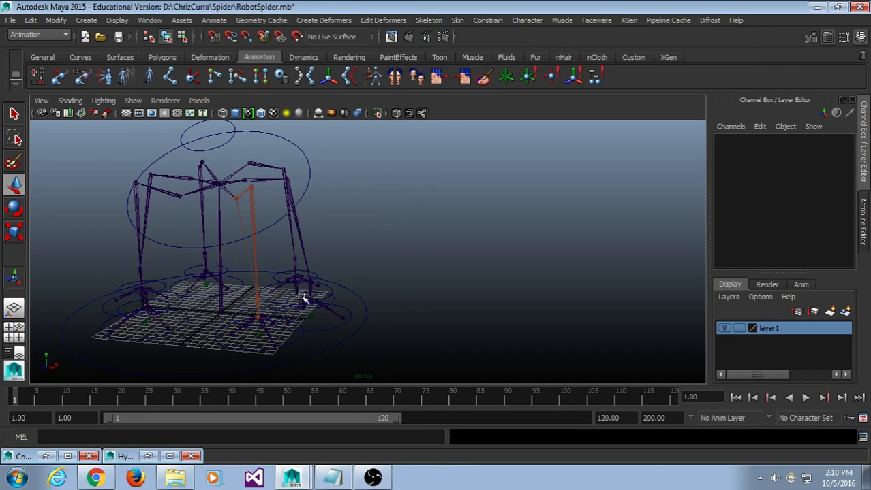
Examine the LCLeg2 and LCLeg3 foot controls and the leg joint chains from several angles.
alt+drag(301, 298, 432, 284)
scroll(436, 284, up, 2)
scroll(455, 291, up, 2)
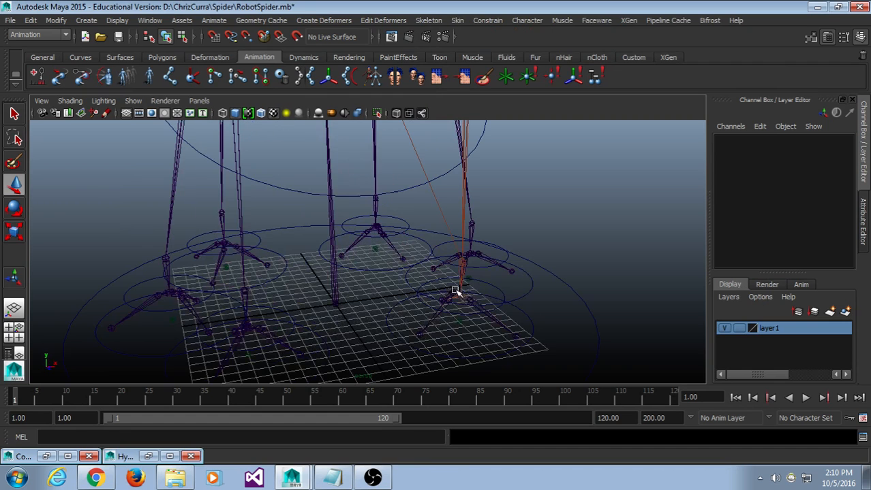
click(278, 272)
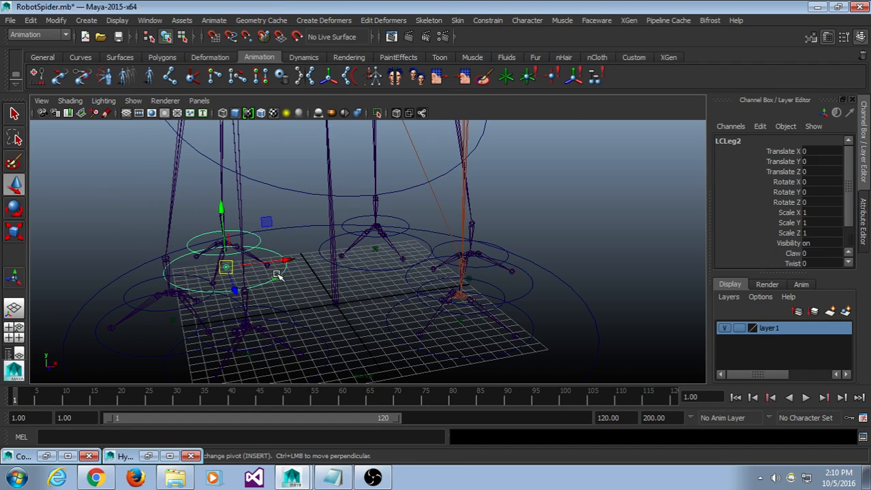
click(152, 361)
click(181, 349)
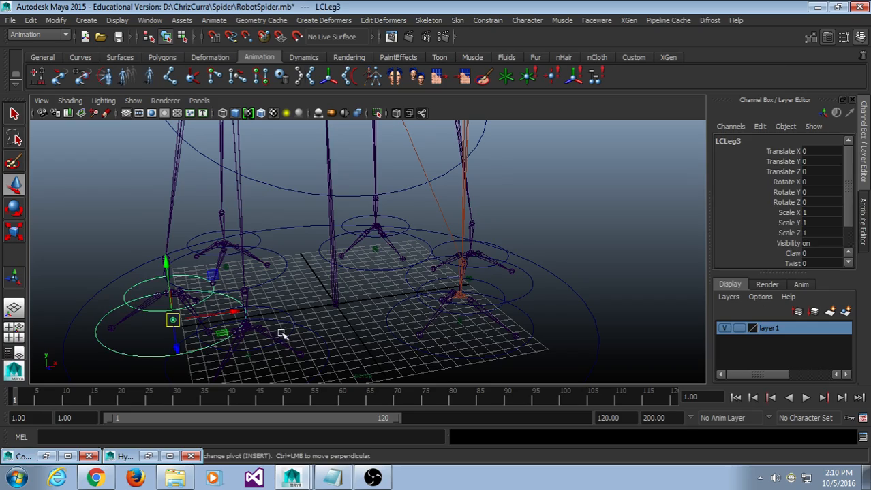
scroll(365, 290, down, 3)
scroll(398, 319, up, 3)
alt+middle_drag(423, 213, 388, 341)
alt+drag(485, 282, 503, 208)
click(506, 252)
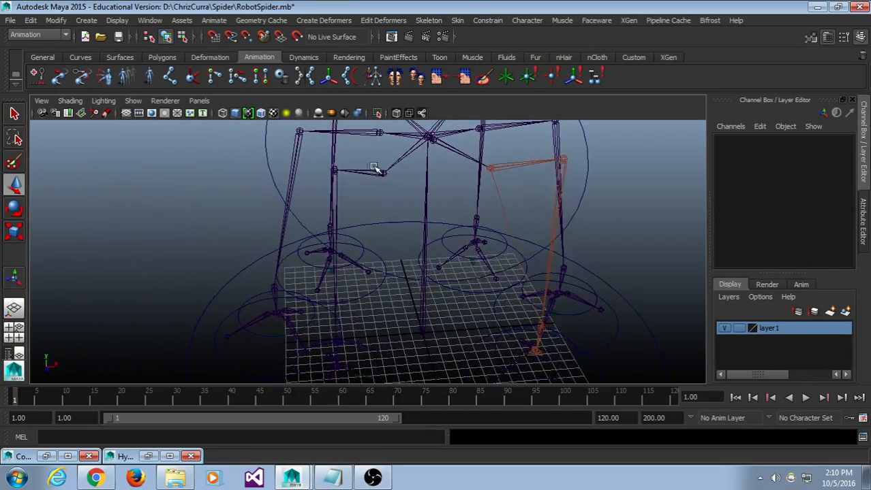
click(375, 175)
alt+drag(453, 241, 397, 244)
click(457, 213)
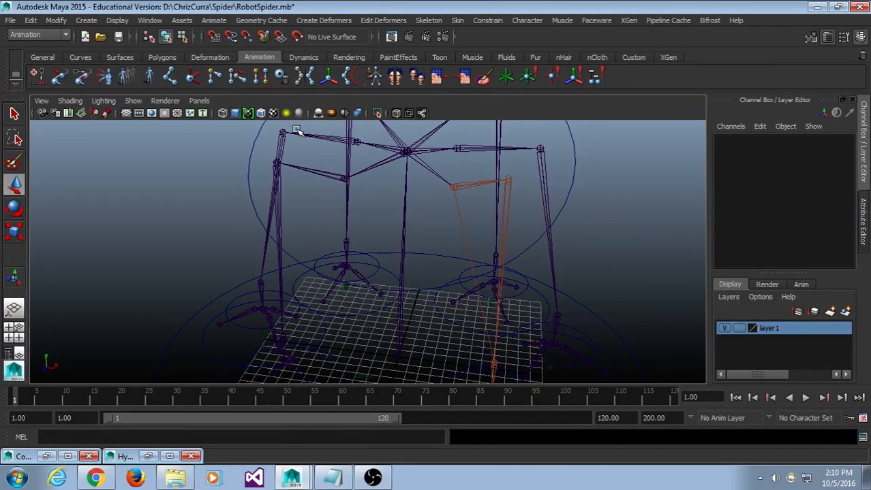
Set the IK Handle Tool to use the Rotate-Plane Solver and close its settings.
double_click(194, 77)
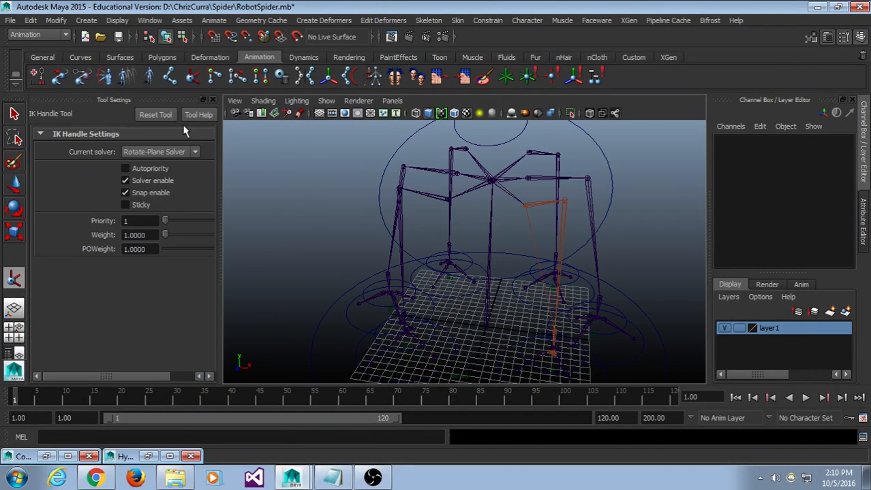
click(177, 154)
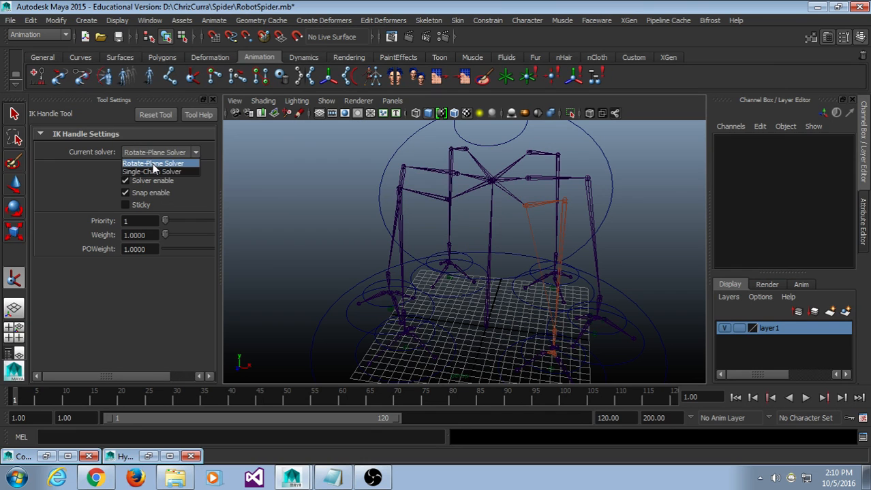
click(153, 165)
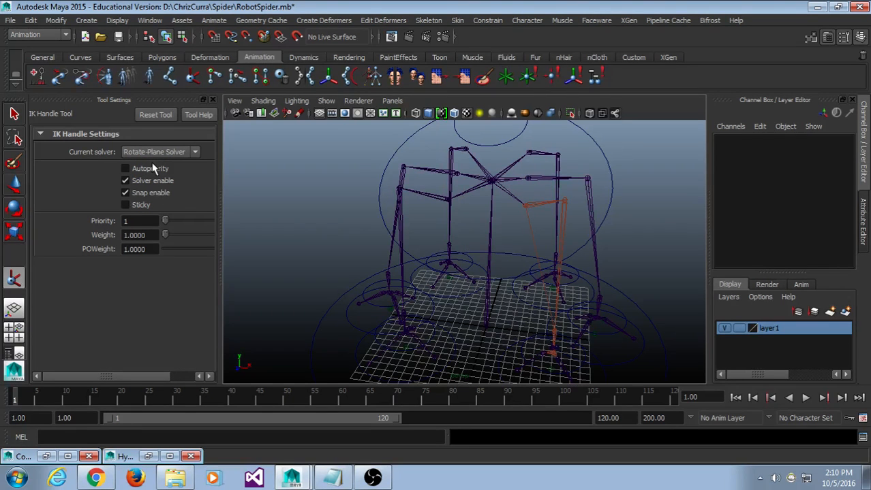
click(212, 100)
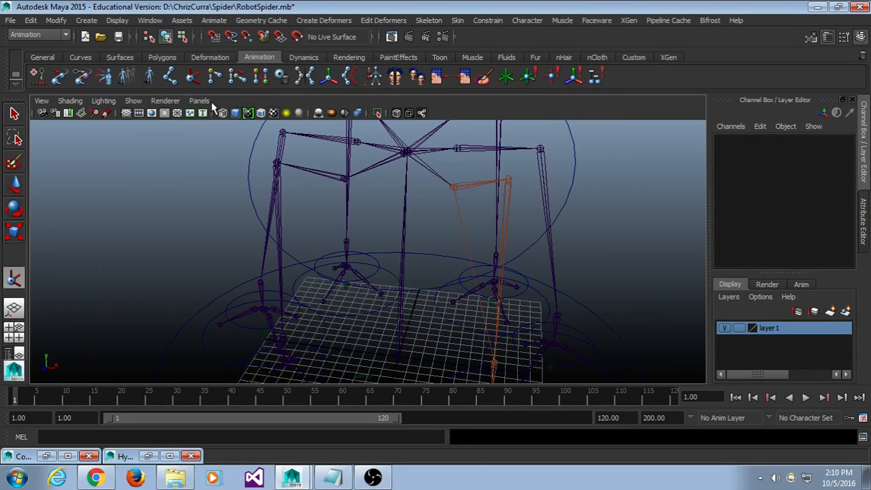
Create an IK handle from the RFHip joint to the RFKnee joint of the right front leg.
alt+drag(353, 208, 396, 164)
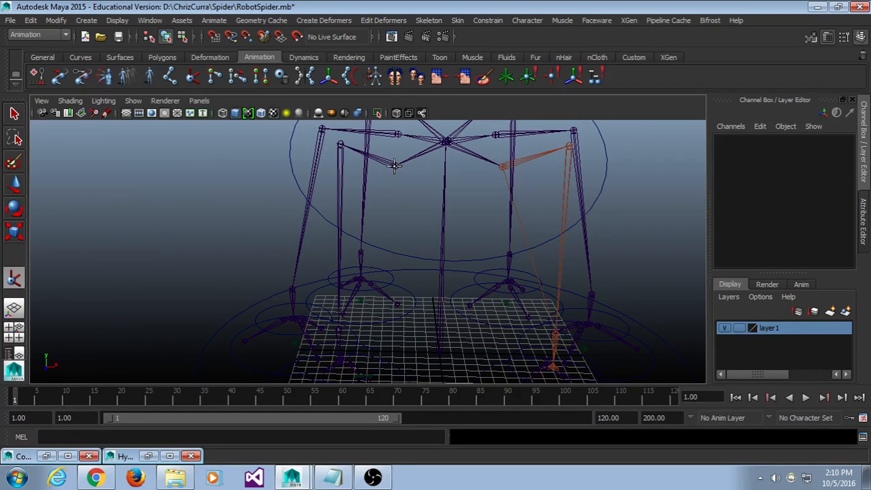
click(394, 166)
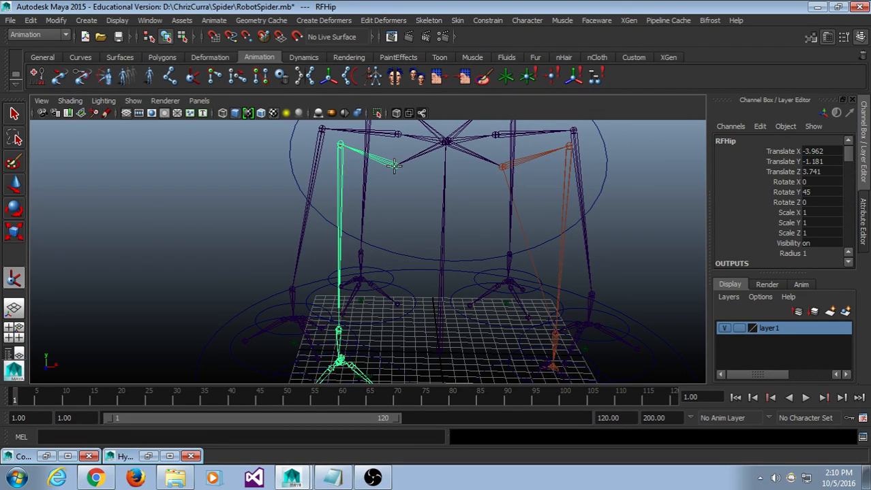
alt+drag(392, 165, 409, 227)
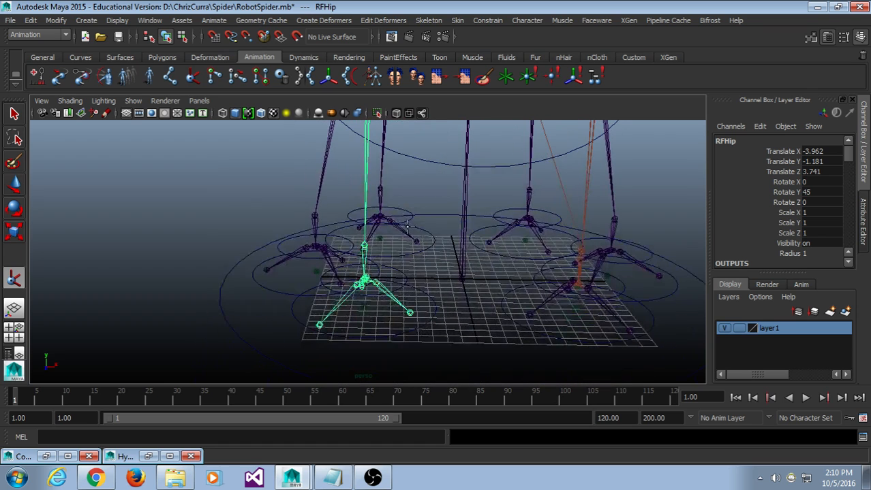
click(364, 247)
key(w)
scroll(370, 279, up, 5)
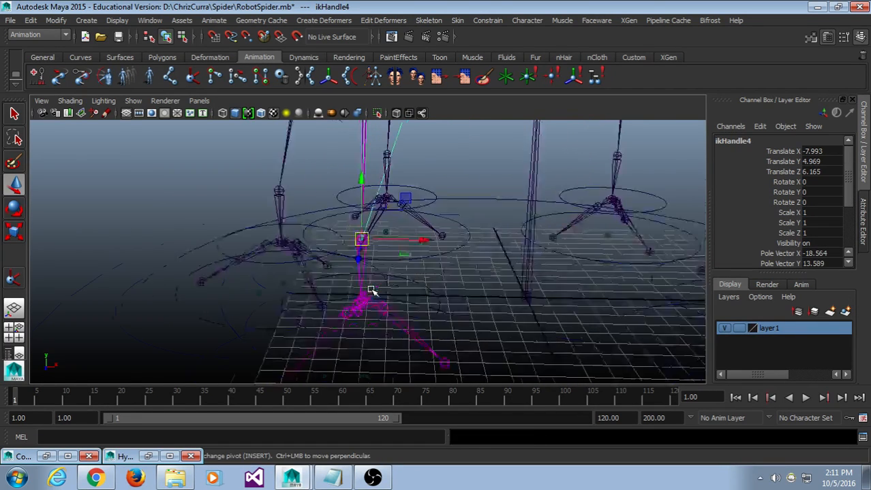
alt+middle_drag(361, 319, 359, 254)
alt+drag(359, 254, 338, 255)
alt+middle_drag(337, 255, 345, 273)
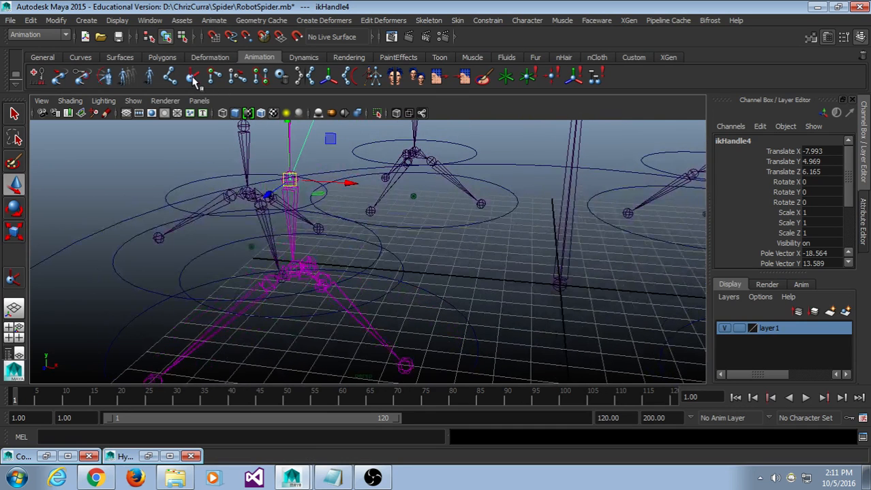
Create an IK handle from the RFKnee joint to the ankle joint directly below it.
click(193, 78)
click(290, 180)
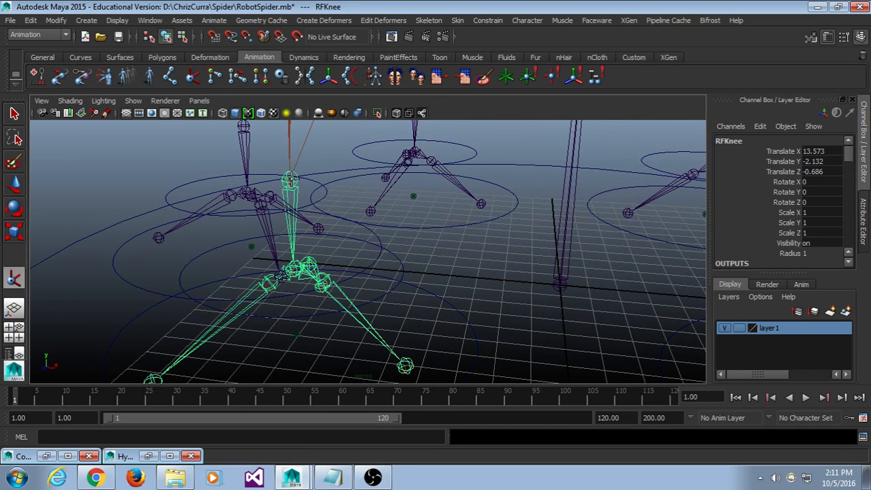
click(293, 269)
key(w)
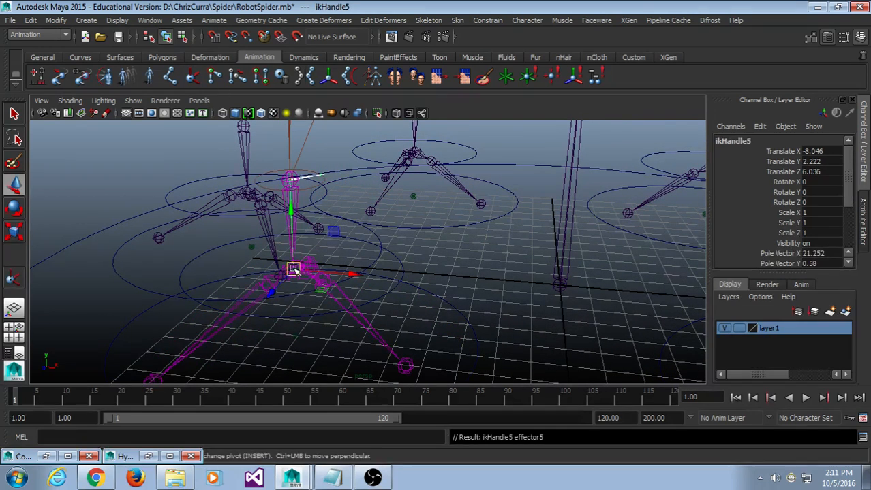
Create an IK handle from the right front leg's ankle joint to the adjacent claw joint.
click(194, 78)
click(296, 268)
alt+drag(296, 268, 385, 288)
click(386, 276)
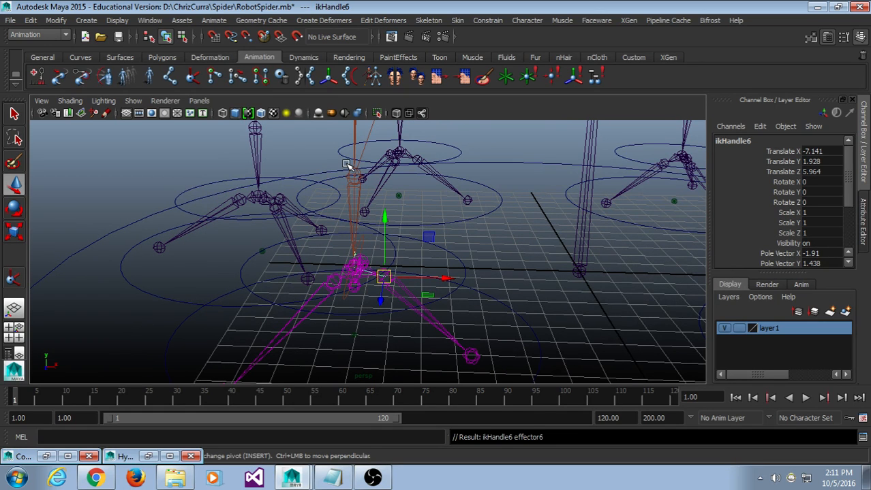
Parent ikHandle6 under ikHandle5 and ikHandle5 under ikHandle4 on the right front leg.
alt+drag(509, 267, 479, 259)
scroll(480, 258, down, 4)
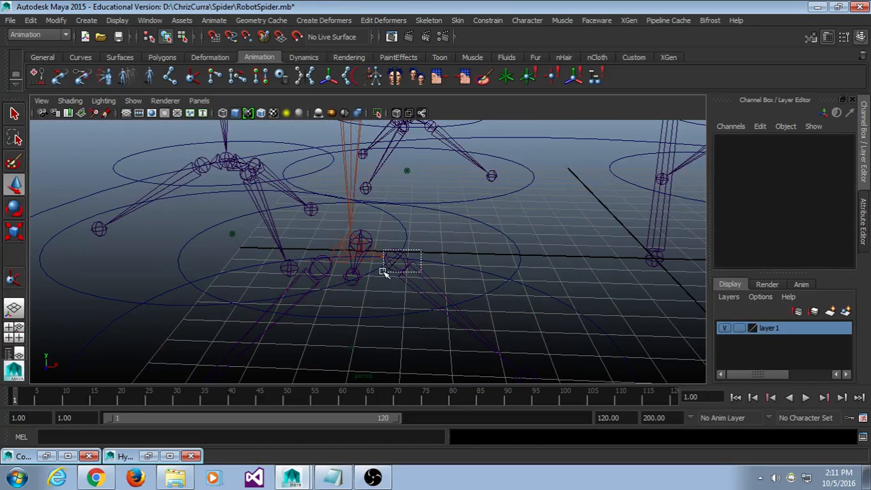
alt+drag(383, 272, 482, 211)
click(417, 285)
key(ctrl+z)
drag(412, 232, 407, 239)
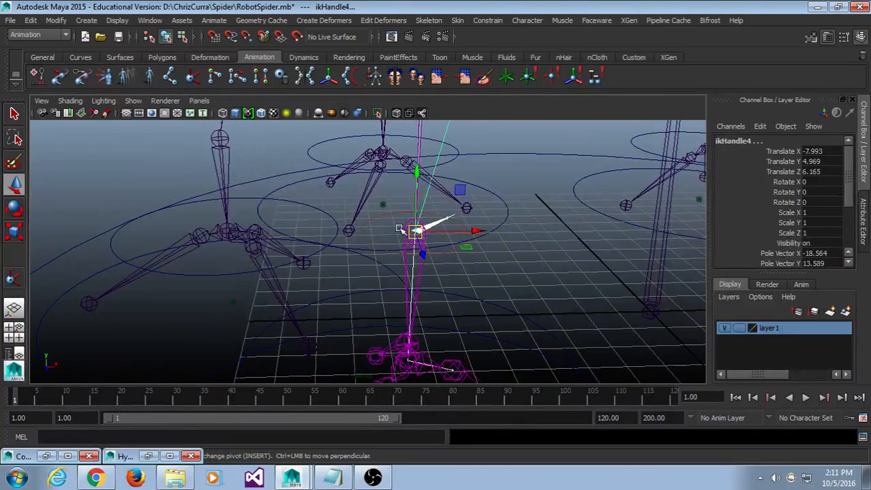
key(ctrl+z)
alt+drag(523, 270, 468, 264)
click(483, 274)
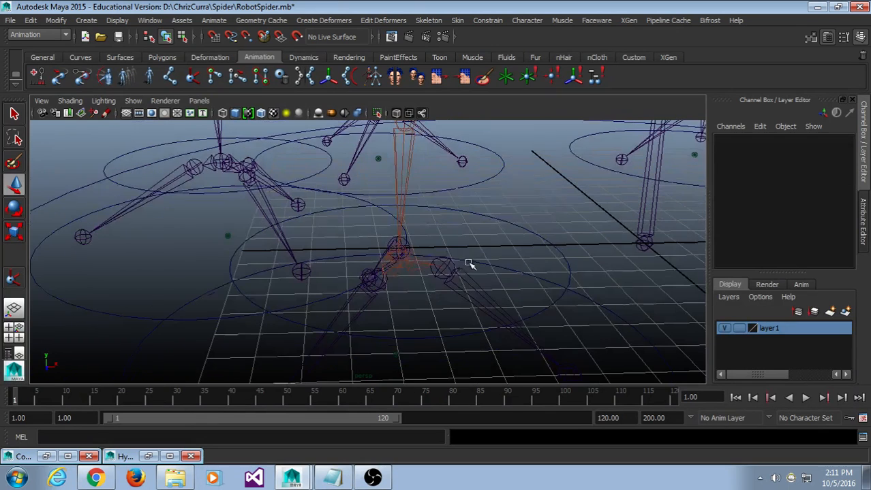
Test the parented handles by moving ikHandle5 and ikHandle4, undoing each move.
click(406, 240)
alt+drag(412, 276, 441, 291)
drag(361, 260, 389, 243)
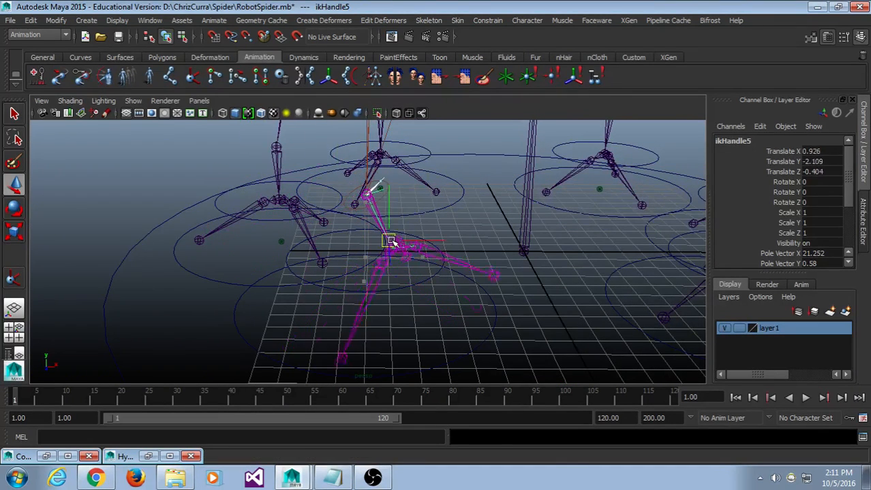
key(ctrl+z)
click(421, 223)
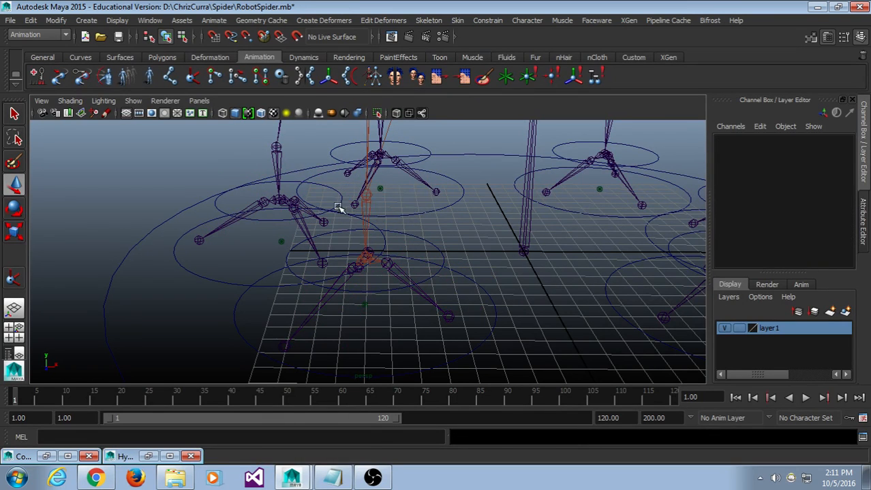
mouse_move(364, 196)
mouse_down()
mouse_move(389, 233)
mouse_move(296, 208)
mouse_move(303, 226)
mouse_move(357, 208)
mouse_up()
key(ctrl+z)
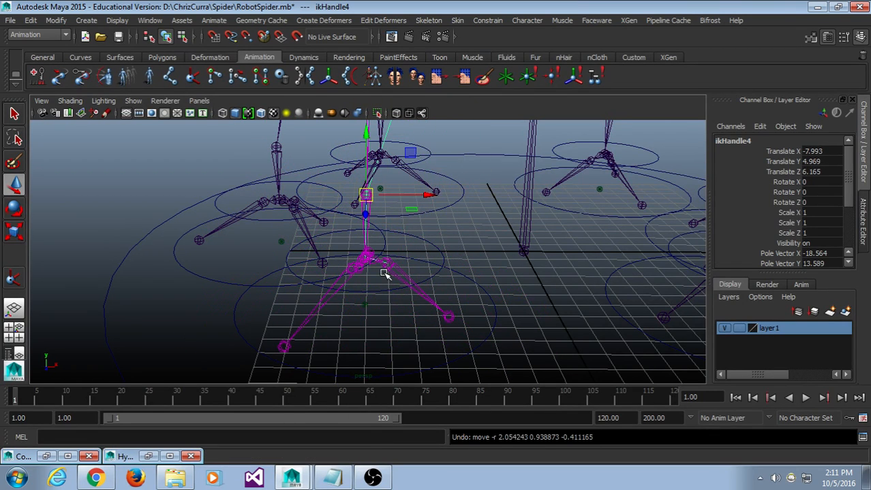
Test rotating the ankle handle ikHandle5 on the right front leg and undo the rotation.
scroll(381, 271, up, 3)
click(361, 272)
key(e)
drag(373, 219, 389, 282)
key(ctrl+z)
alt+drag(524, 238, 496, 302)
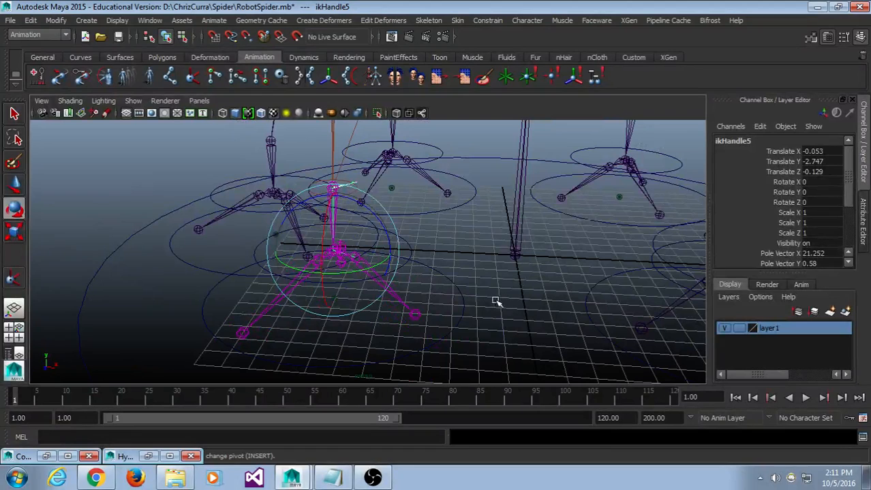
Restore the Hypergraph window and locate the right front leg's LCLeg4 control hierarchy and the ikHandle4 chain.
click(150, 457)
scroll(618, 327, down, 2)
alt+middle_drag(639, 265, 603, 282)
scroll(597, 307, up, 4)
alt+drag(319, 333, 347, 320)
click(321, 346)
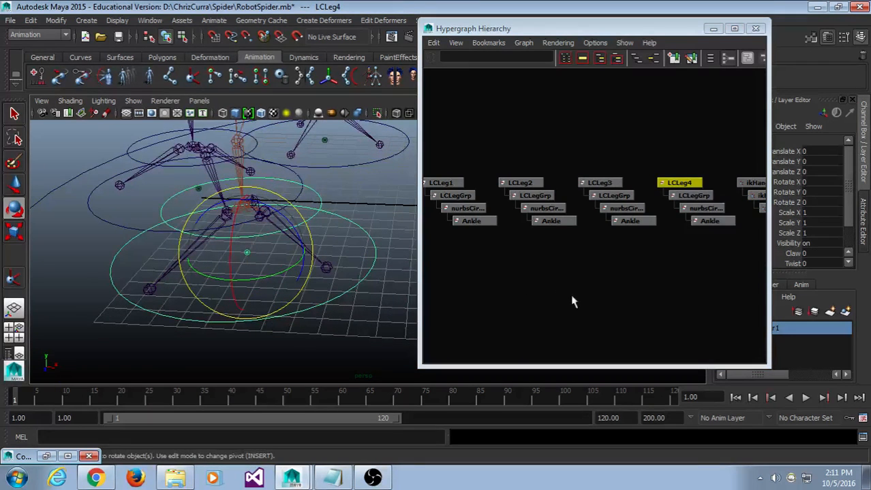
scroll(652, 275, up, 1)
alt+middle_drag(651, 276, 533, 274)
scroll(550, 289, up, 1)
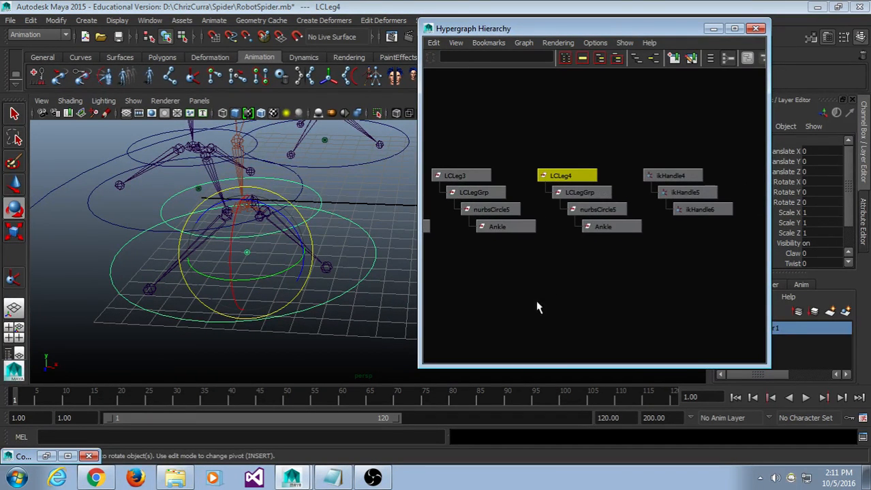
scroll(643, 276, up, 1)
alt+middle_drag(670, 266, 644, 269)
click(640, 262)
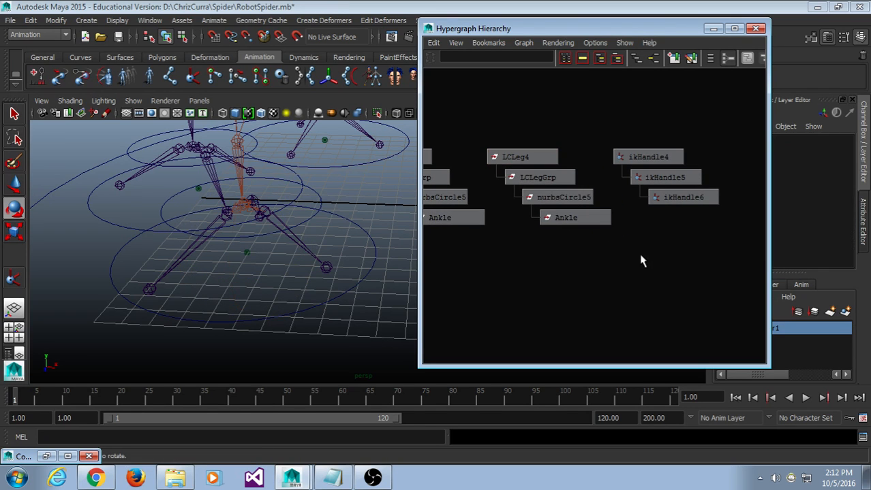
Parent ikHandle4 with its child handles under LCLeg4 in the Hypergraph hierarchy.
click(651, 156)
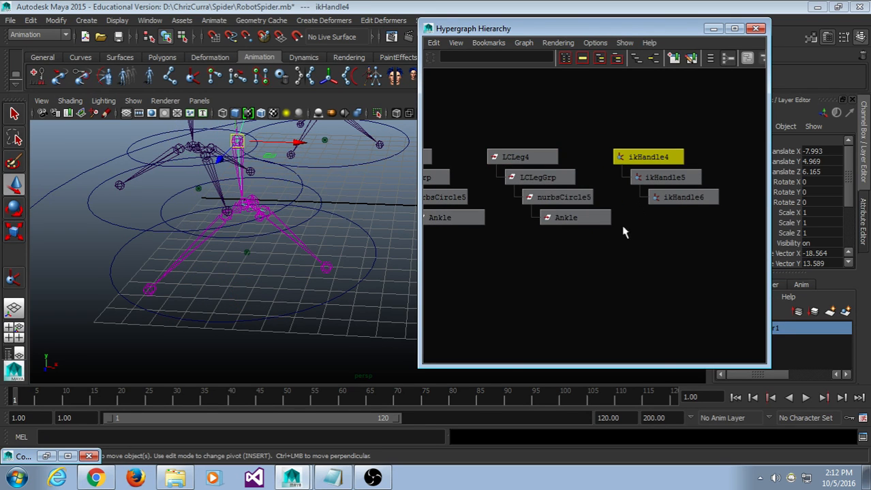
alt+middle_drag(595, 245, 614, 263)
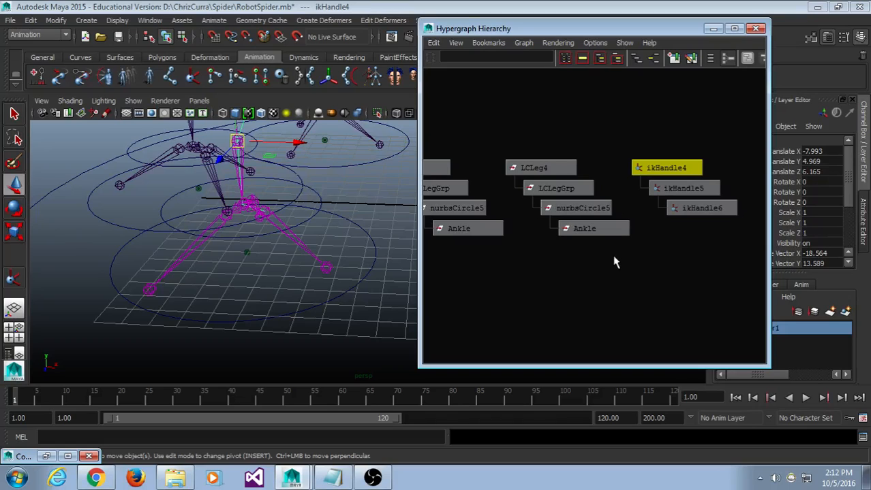
click(566, 167)
click(646, 135)
middle_drag(673, 167, 553, 169)
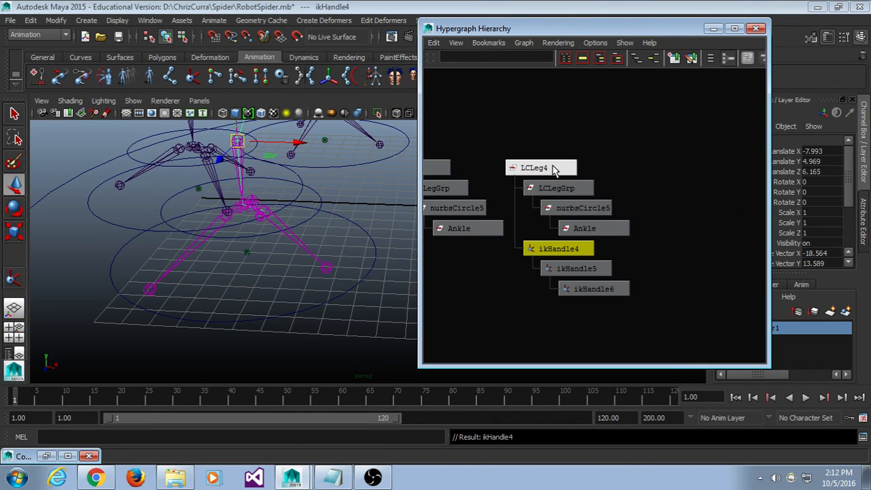
Inspect the LCLeg4 controls and IK handles node by node to match each one to its place on the leg.
alt+drag(292, 271, 305, 272)
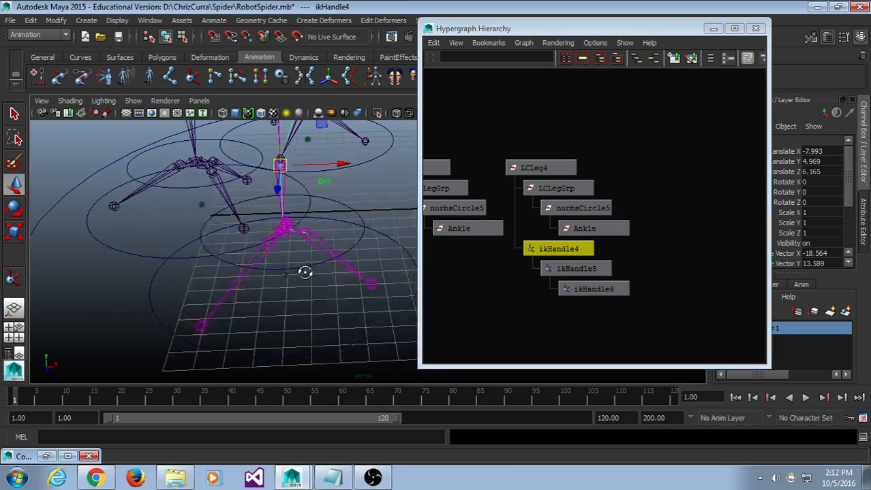
click(545, 171)
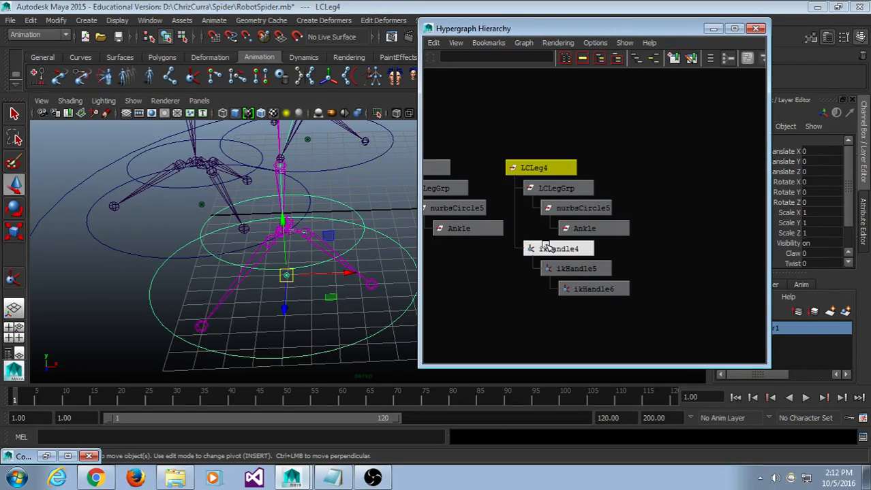
click(547, 249)
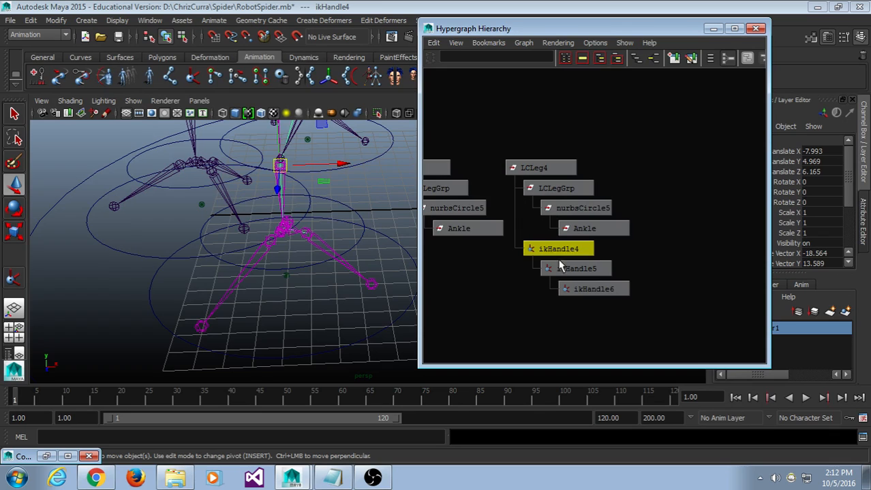
click(560, 270)
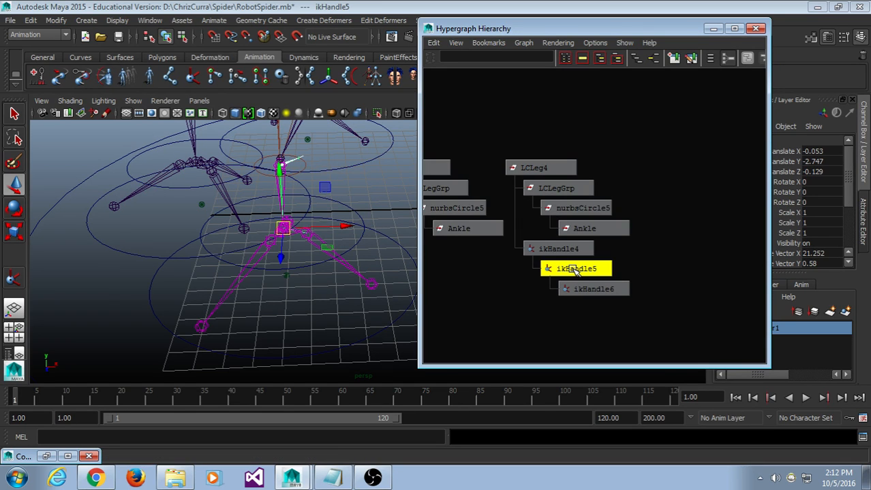
click(576, 189)
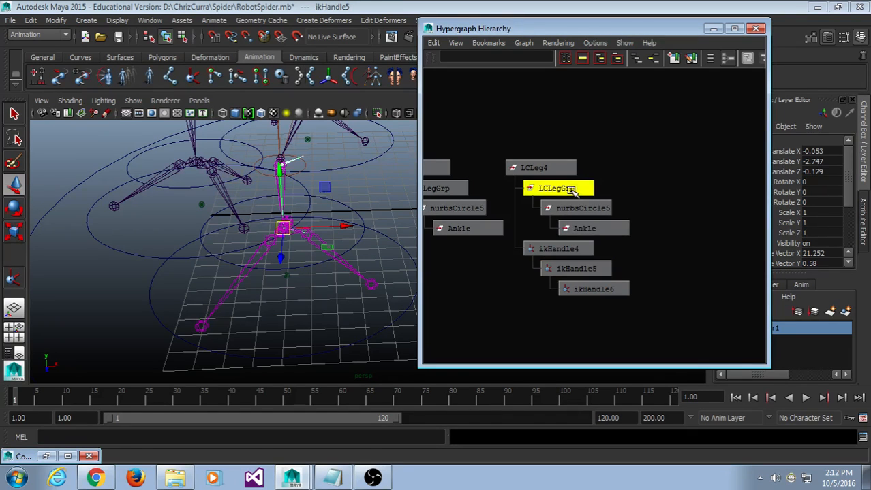
click(578, 213)
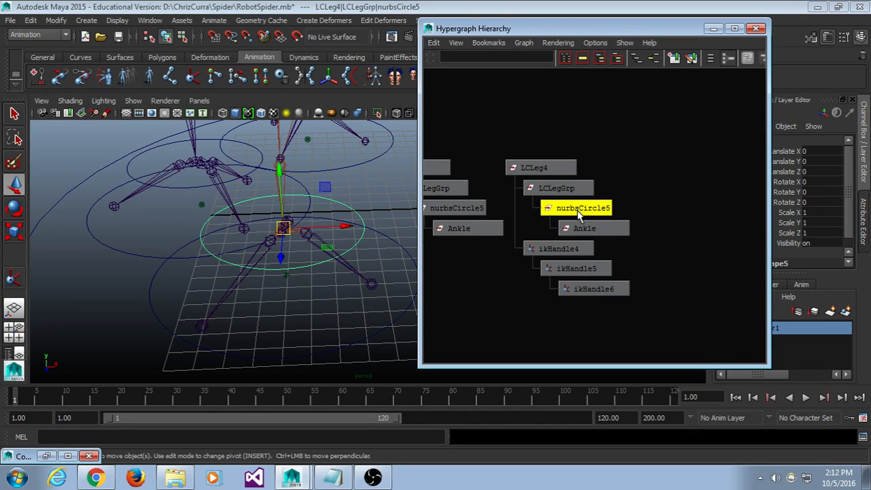
click(577, 229)
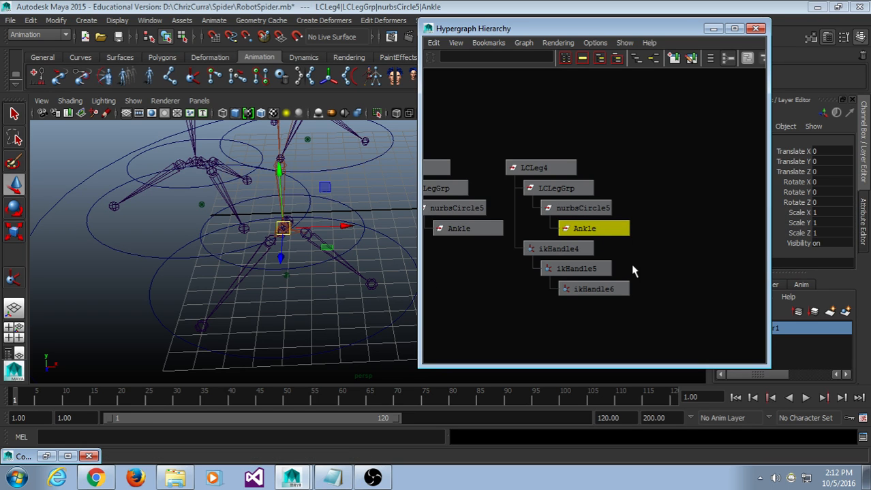
scroll(632, 271, up, 3)
click(594, 194)
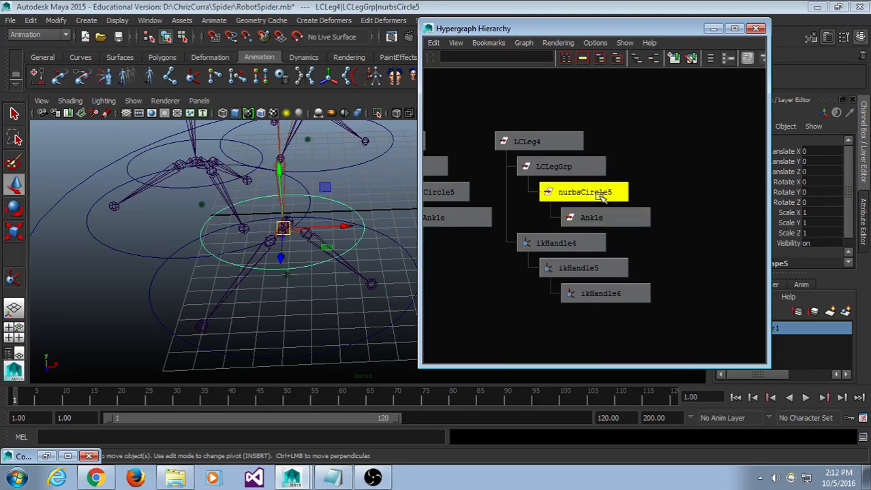
click(600, 219)
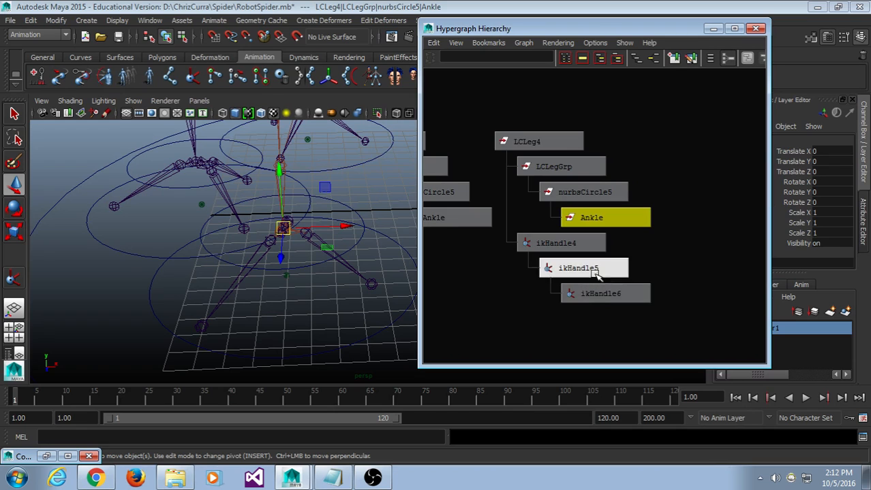
Parent ikHandle5, with its child ikHandle6, under the Ankle node of the LCLeg4 hierarchy.
click(582, 267)
click(574, 247)
click(579, 270)
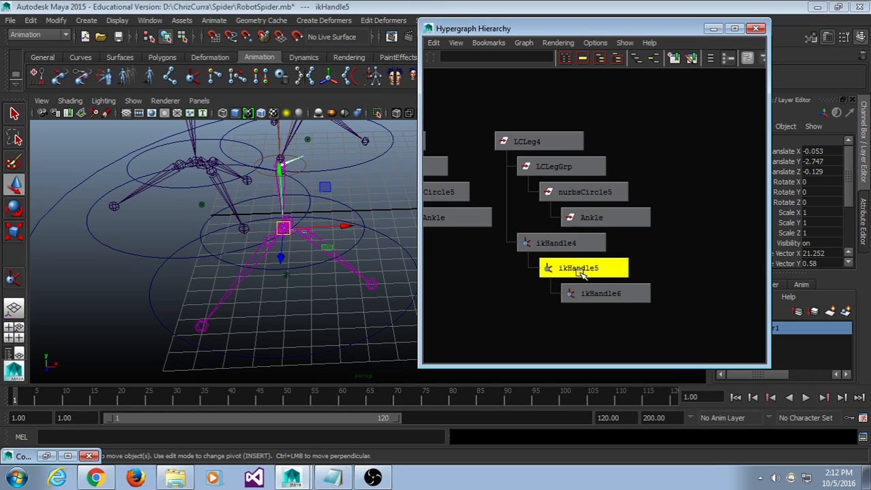
mouse_move(574, 260)
middle_down()
mouse_move(594, 218)
mouse_move(587, 270)
middle_up()
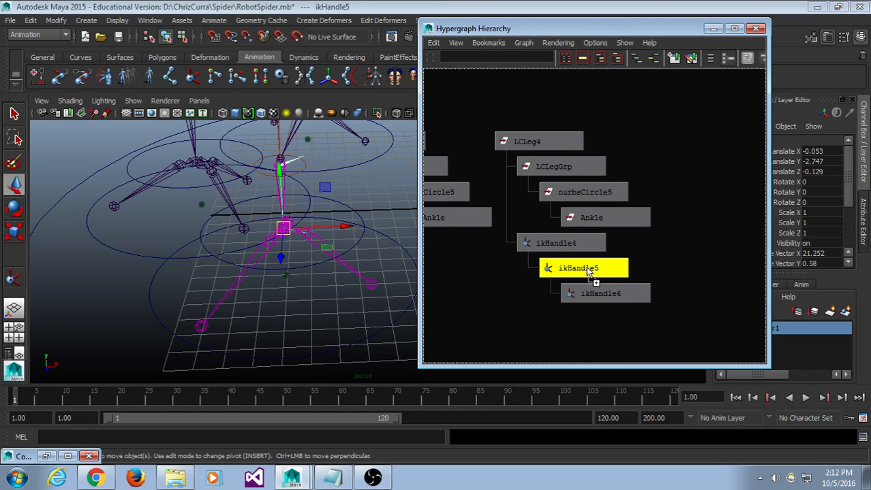
middle_drag(608, 223, 608, 224)
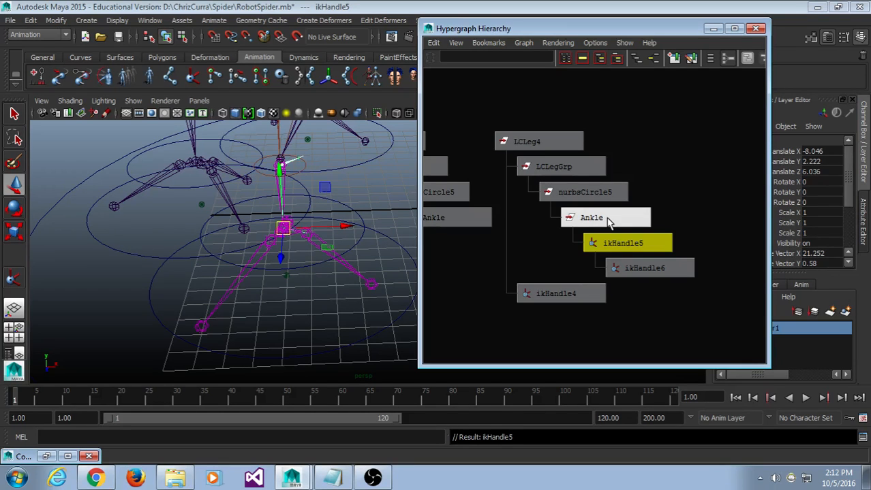
Examine how the IK handles are arranged in the LFLeg hierarchy and compare them with the LCLeg4 hierarchy.
scroll(602, 243, down, 5)
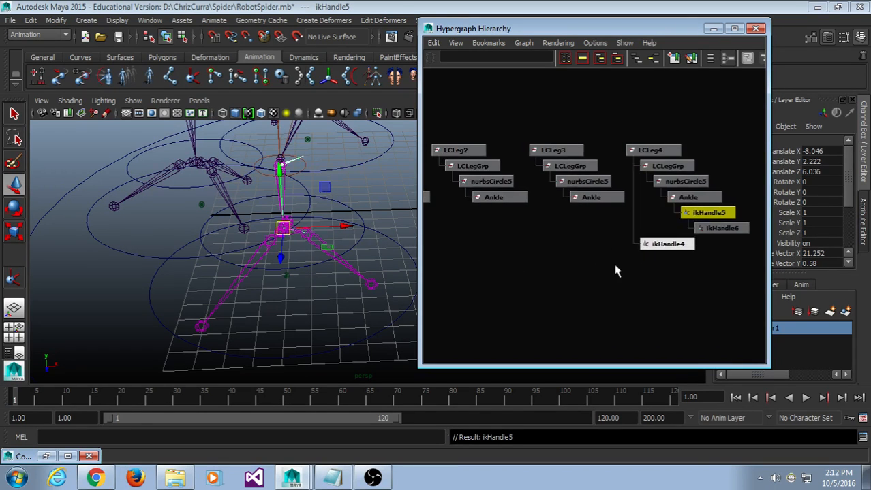
scroll(603, 263, down, 1)
alt+middle_drag(508, 269, 574, 289)
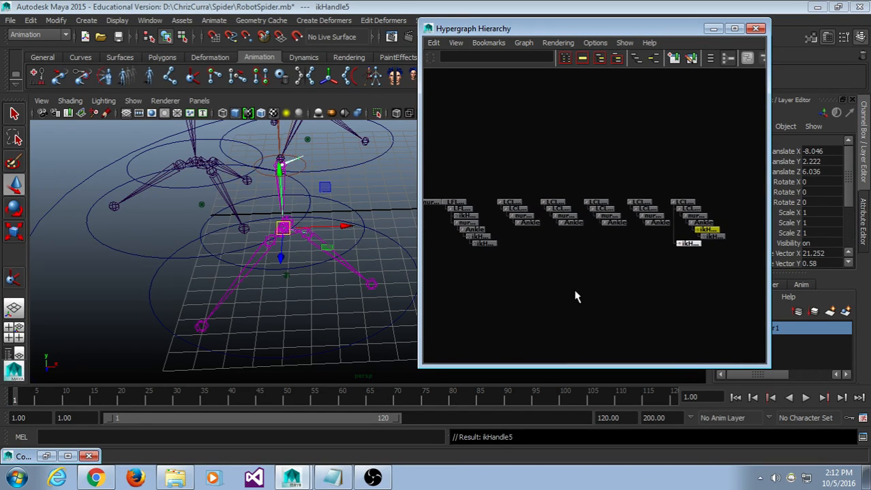
scroll(573, 290, up, 1)
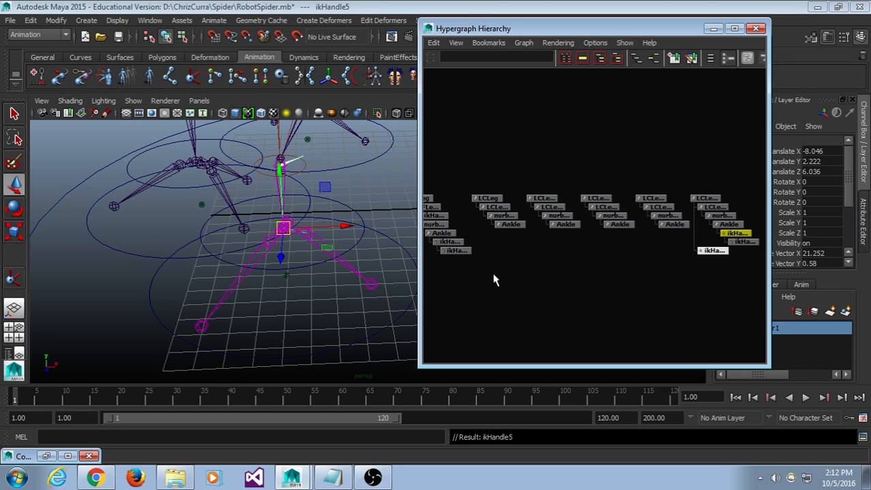
mouse_move(615, 278)
alt+middle_down()
mouse_move(495, 282)
mouse_move(618, 273)
alt+middle_up()
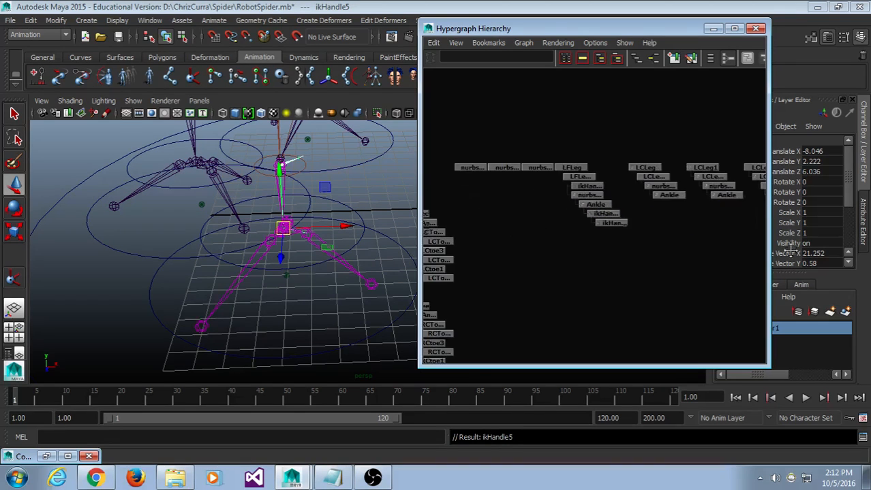
scroll(618, 273, up, 2)
scroll(679, 261, up, 3)
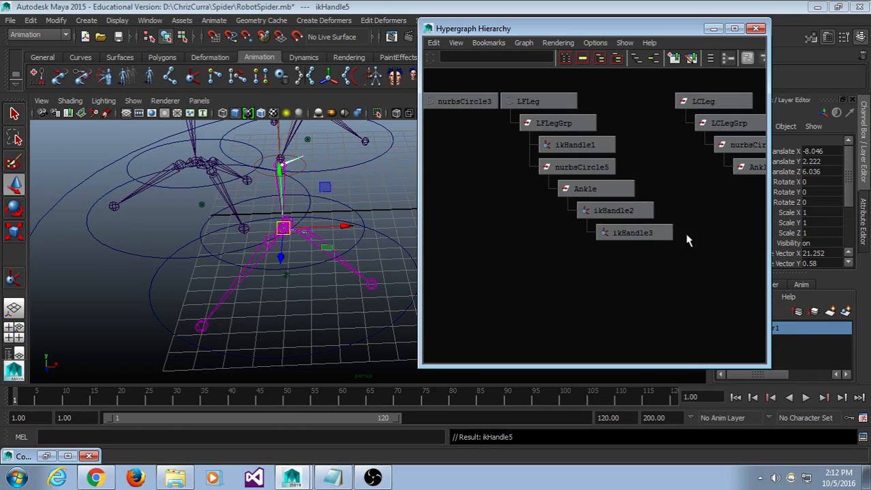
alt+middle_drag(696, 220, 647, 281)
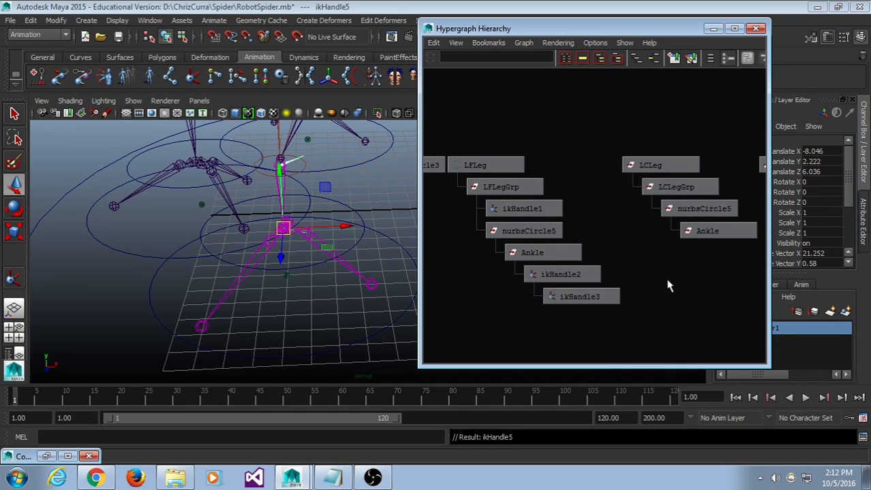
scroll(683, 284, down, 1)
alt+middle_drag(736, 260, 526, 274)
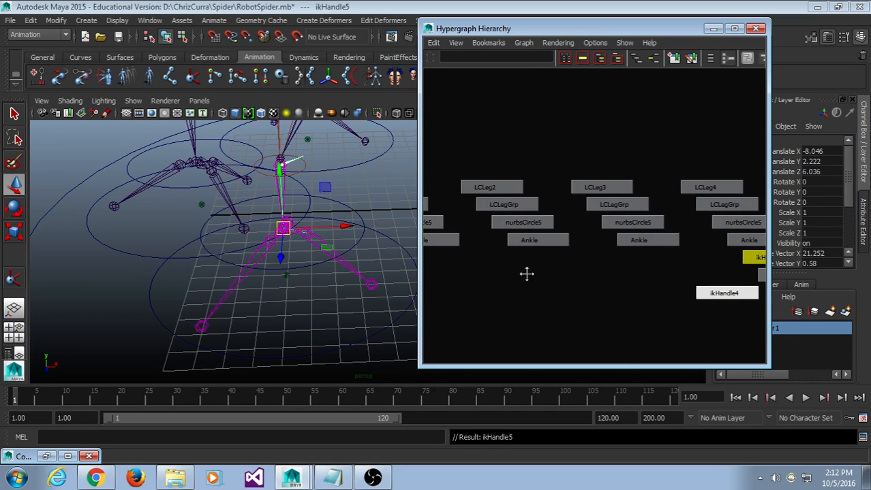
alt+middle_drag(694, 291, 560, 299)
scroll(565, 305, up, 1)
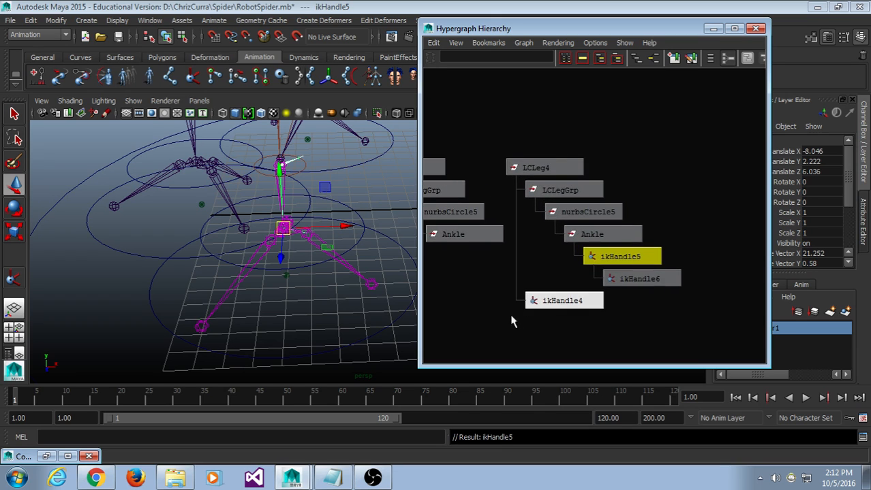
Check ikHandle2 and ikHandle3 beneath the LFLeg Ankle node against the handle placement in LCLeg4.
alt+middle_drag(513, 322, 630, 279)
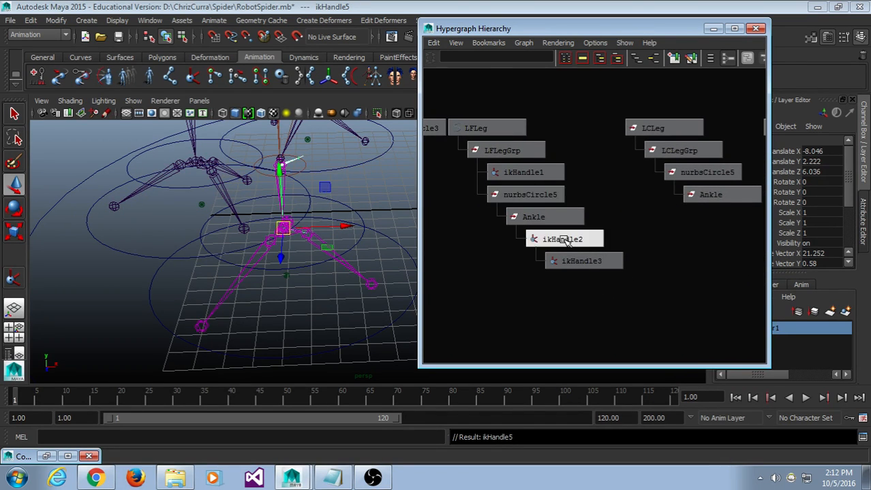
click(585, 241)
click(590, 261)
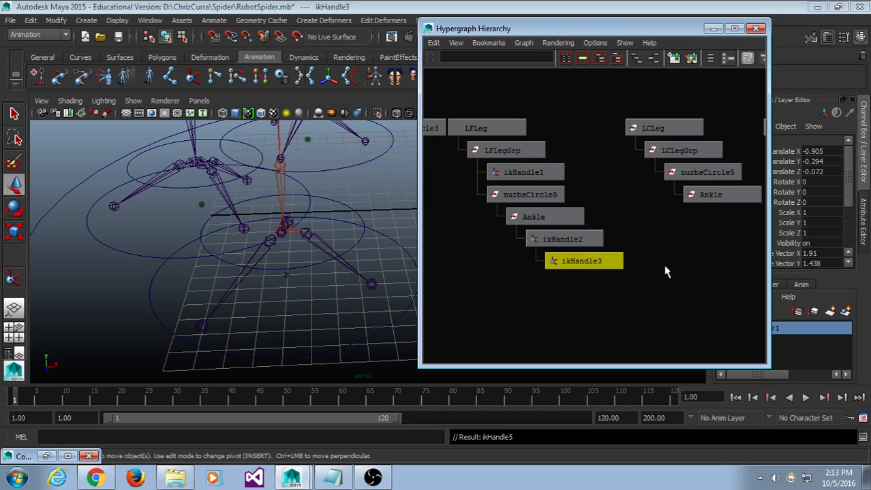
scroll(666, 272, down, 1)
alt+middle_drag(339, 265, 327, 263)
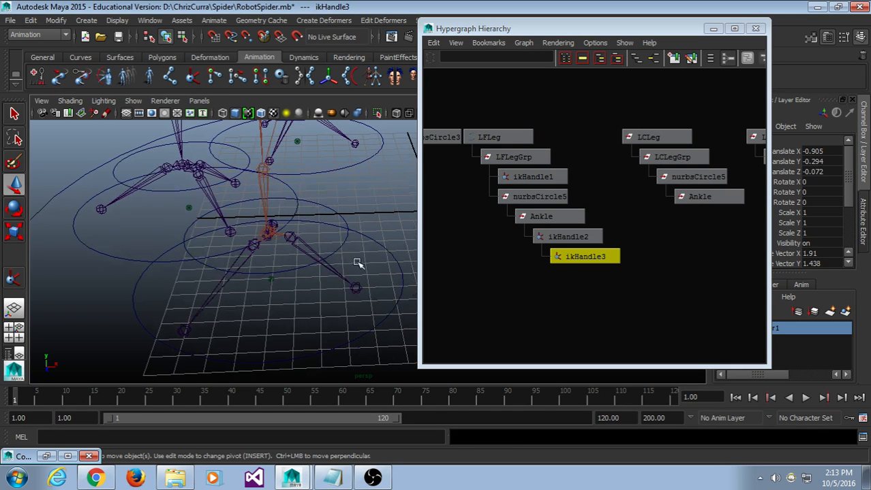
scroll(563, 271, down, 1)
alt+middle_drag(752, 250, 426, 253)
alt+middle_drag(585, 267, 599, 268)
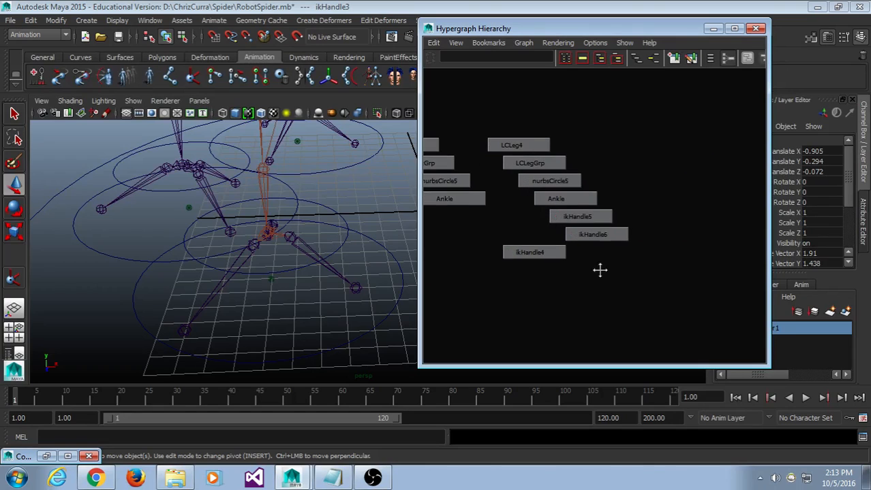
scroll(601, 277, up, 1)
scroll(600, 283, up, 1)
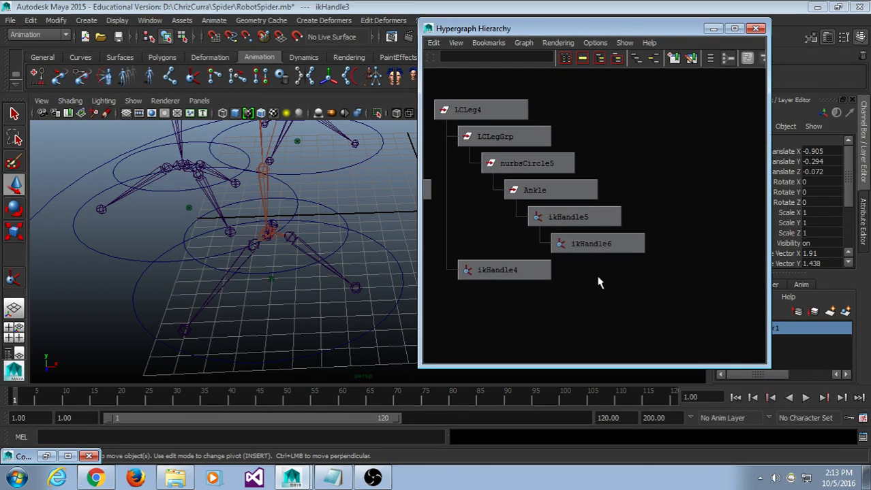
Parent ikHandle4 under the LCLegGrp node of LCLeg4, matching ikHandle1's placement in the LFLeg hierarchy.
click(496, 272)
middle_drag(496, 272, 802, 272)
scroll(508, 303, down, 1)
alt+middle_drag(560, 261, 658, 302)
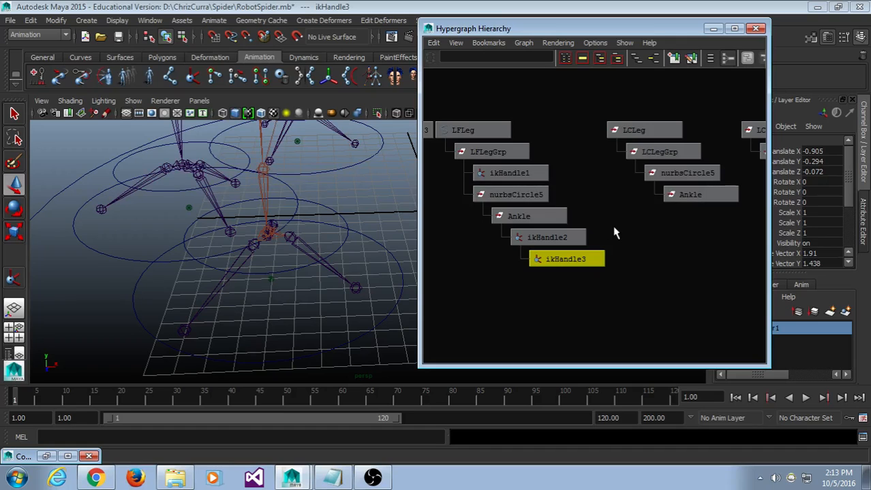
alt+middle_drag(615, 229, 517, 244)
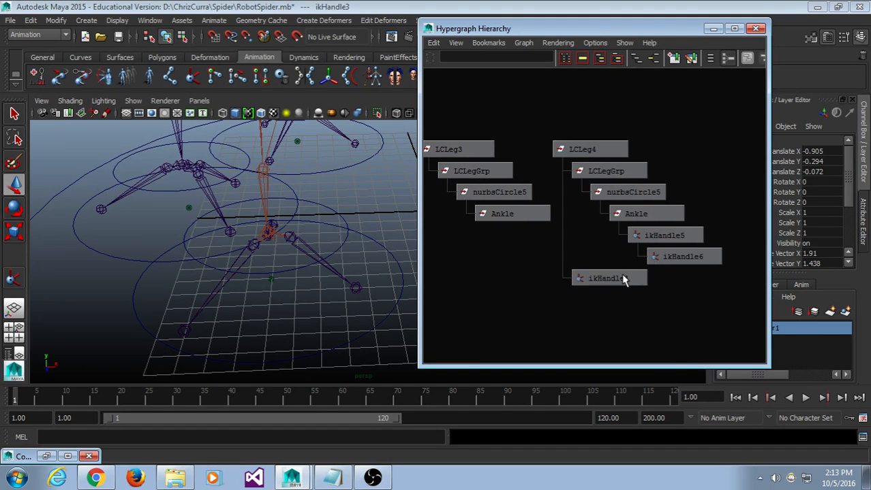
middle_drag(621, 275, 616, 172)
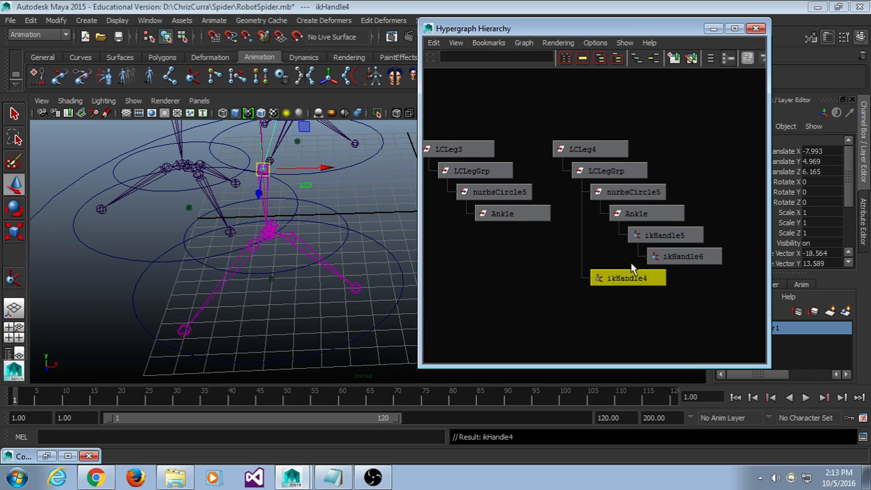
Reorder nurbsCircle5 below ikHandle4 by parenting it to LCLeg4 and back under LCLegGrp.
middle_drag(658, 275, 615, 149)
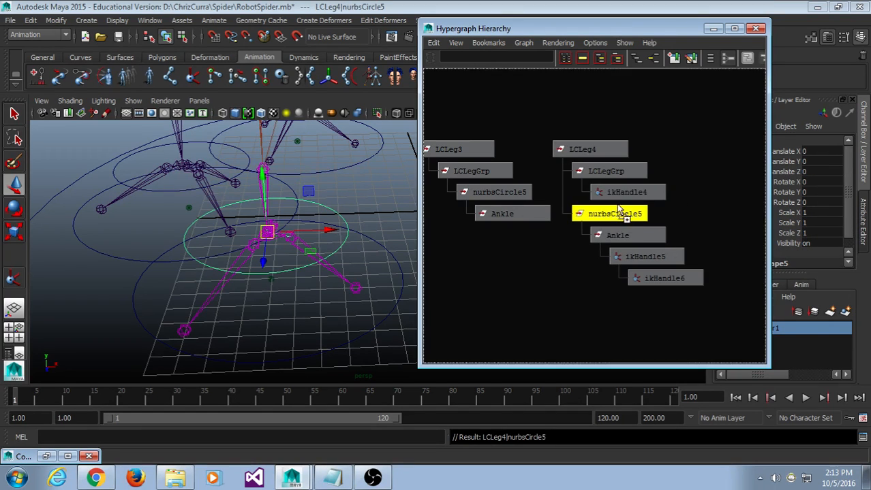
middle_drag(618, 207, 584, 171)
click(614, 295)
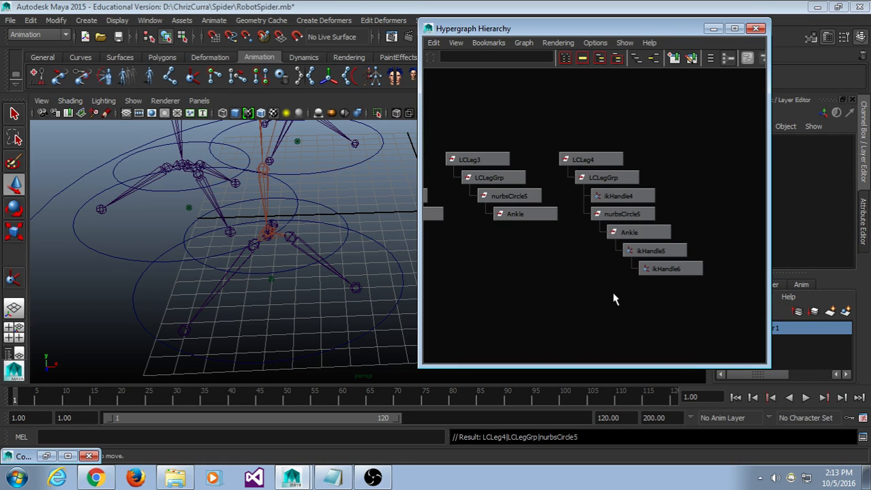
Select the full LCLeg4 and LFLeg hierarchies in turn and compare their node structures.
drag(586, 131, 668, 330)
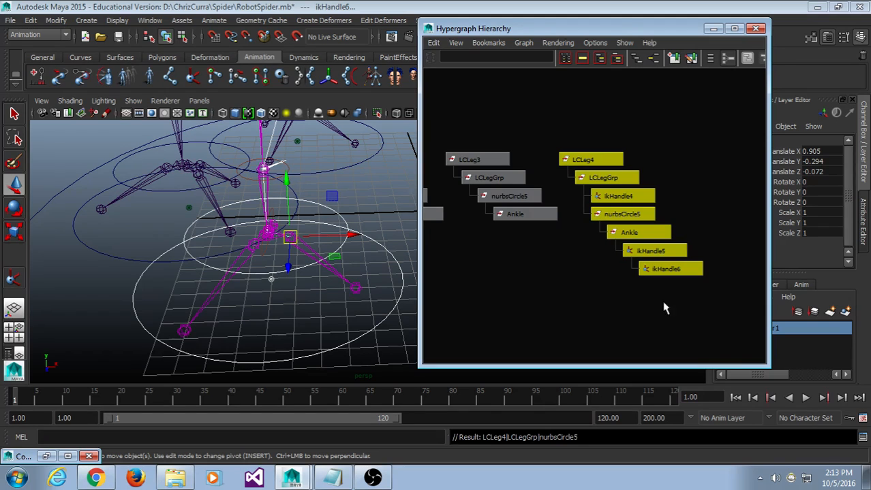
click(534, 313)
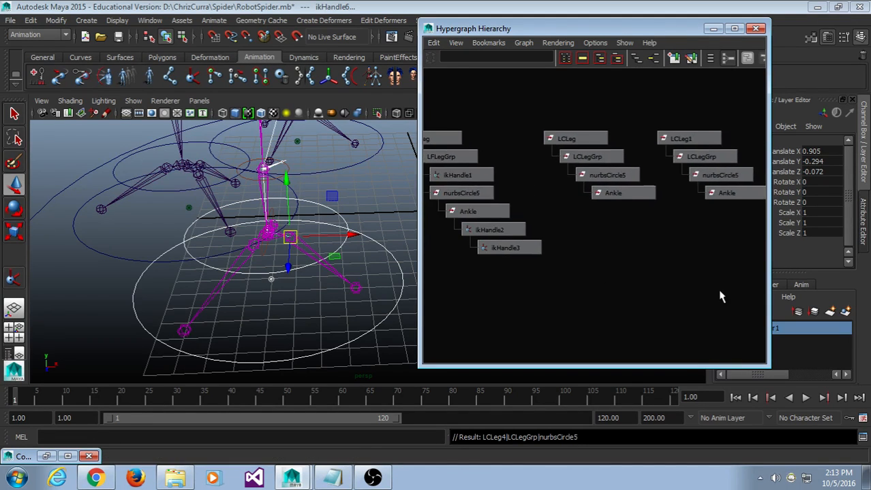
scroll(668, 287, down, 2)
alt+middle_drag(664, 279, 588, 276)
click(589, 280)
drag(449, 155, 492, 240)
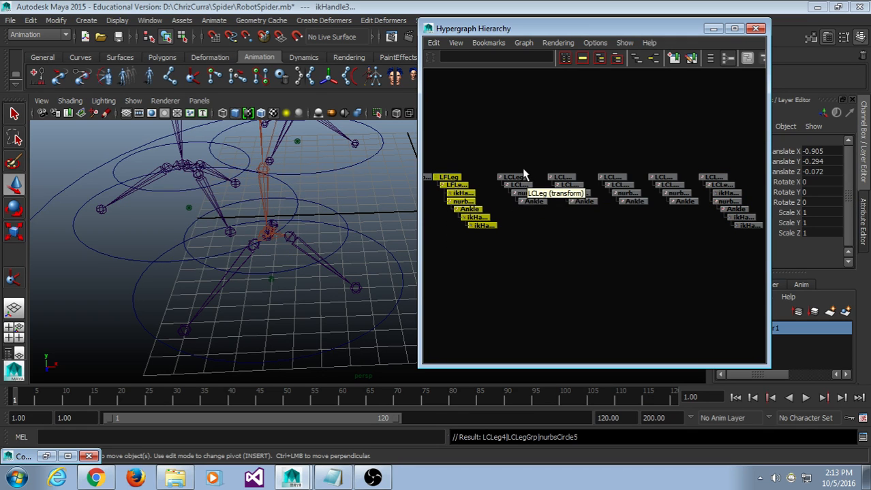
drag(695, 159, 745, 256)
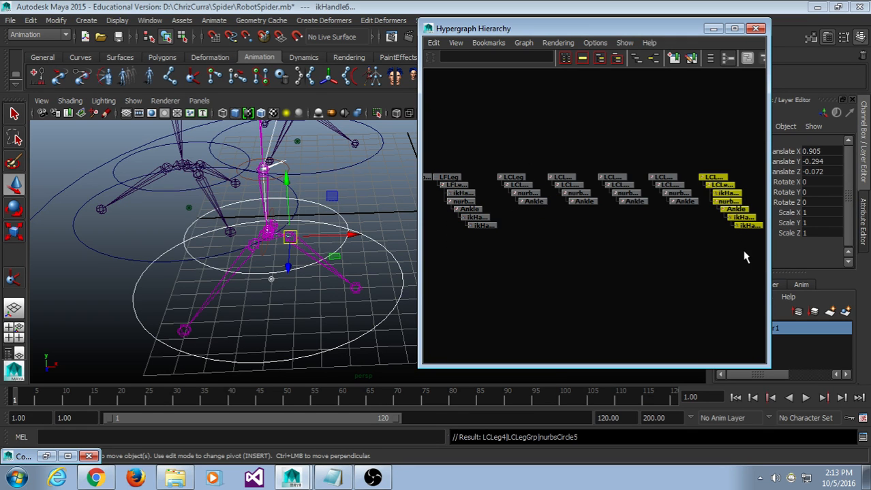
alt+middle_drag(724, 264, 659, 285)
scroll(546, 314, up, 8)
scroll(653, 297, up, 2)
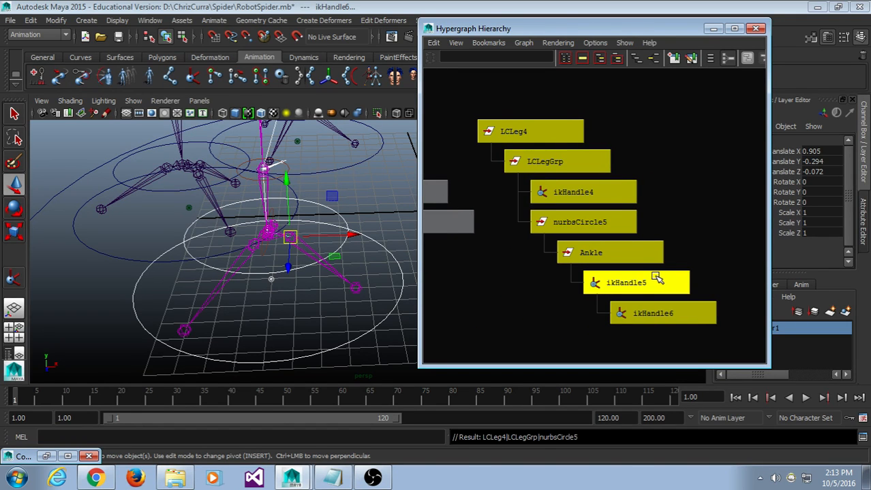
Select the LCLeg4 control and examine the leg rig around it from other angles.
click(336, 350)
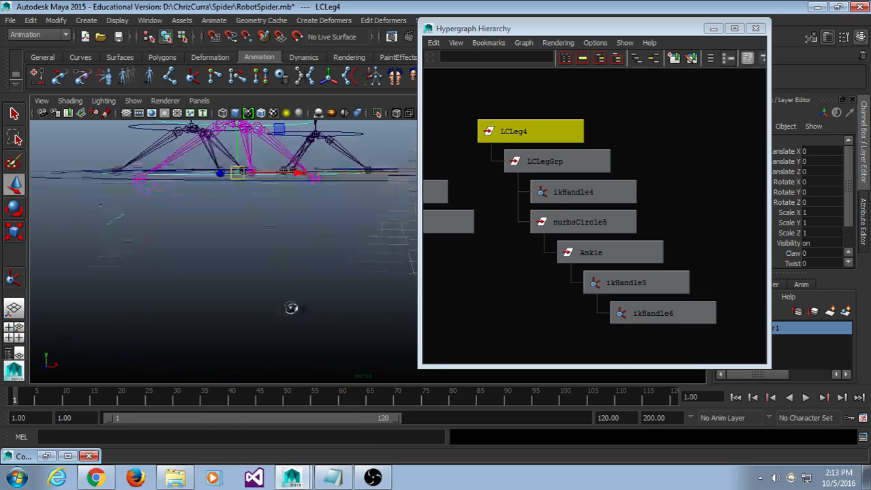
drag(301, 331, 374, 153)
click(334, 215)
click(334, 216)
key(e)
click(368, 194)
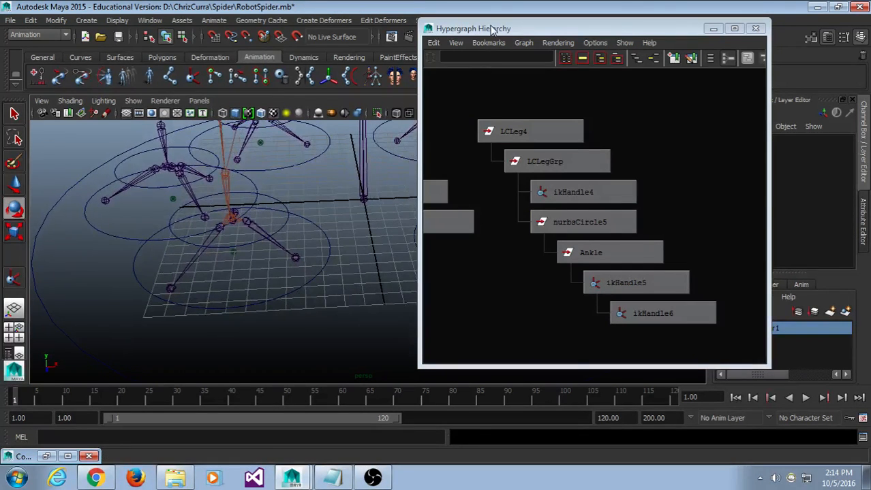
Reselect LCLeg4 with its Twist channel and open the Connection Editor with LCLeg4 as the output node.
drag(491, 27, 417, 28)
drag(344, 92, 360, 92)
alt+drag(308, 308, 294, 280)
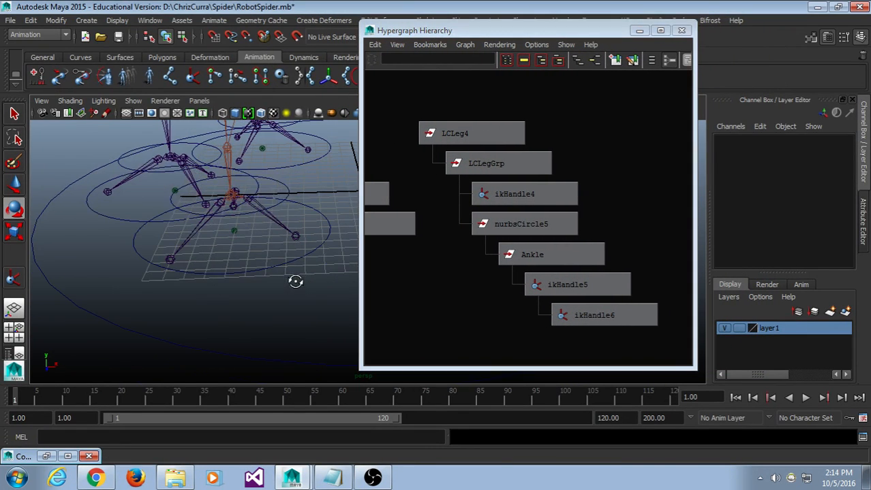
click(273, 289)
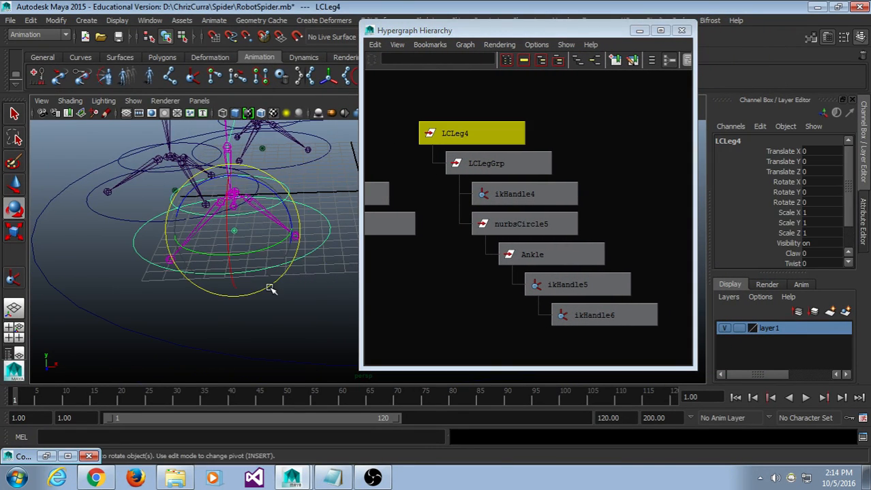
click(794, 263)
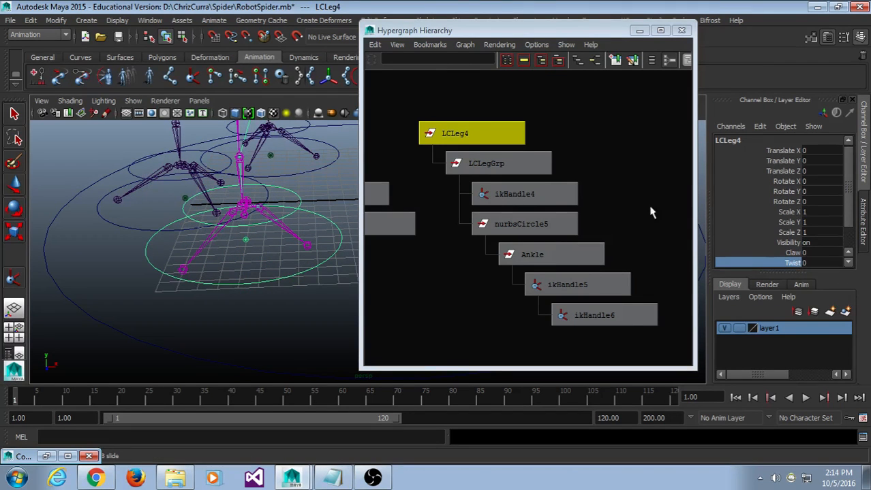
alt+drag(284, 306, 254, 321)
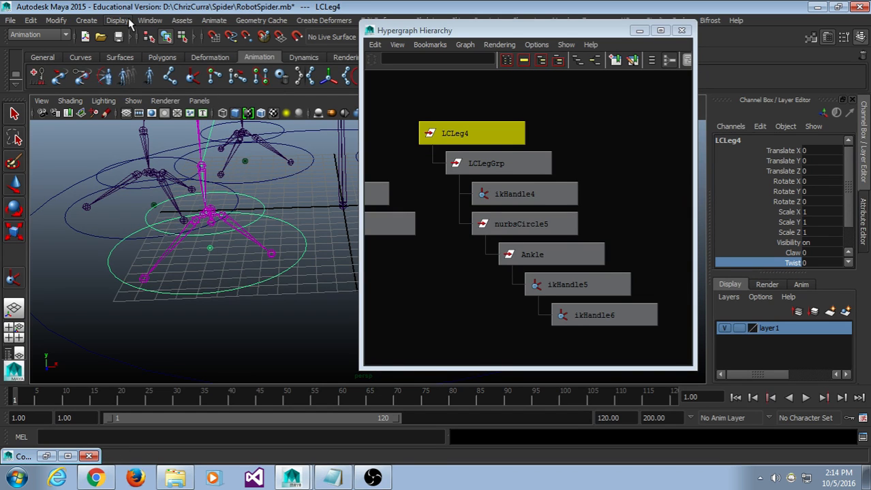
click(149, 20)
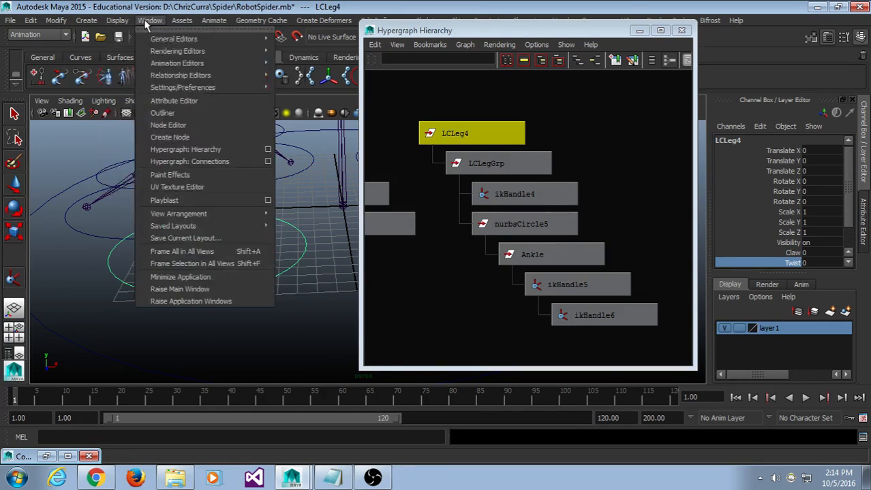
mouse_move(152, 39)
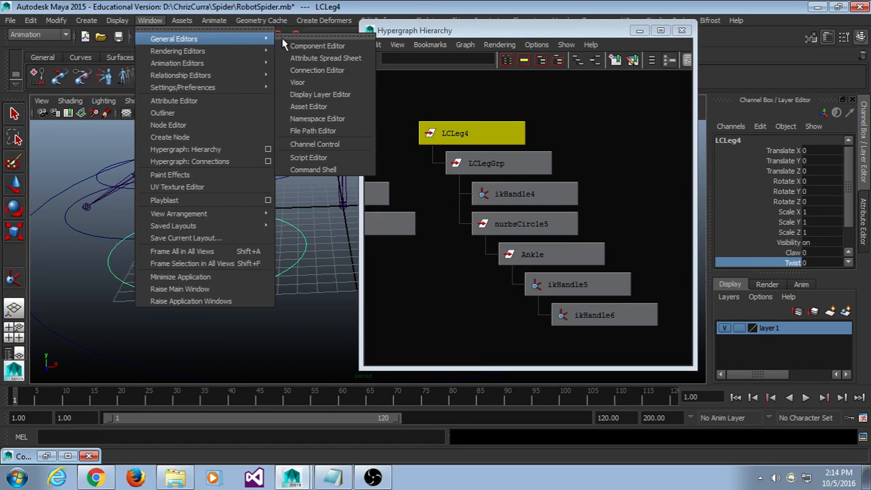
click(292, 70)
drag(498, 44, 533, 34)
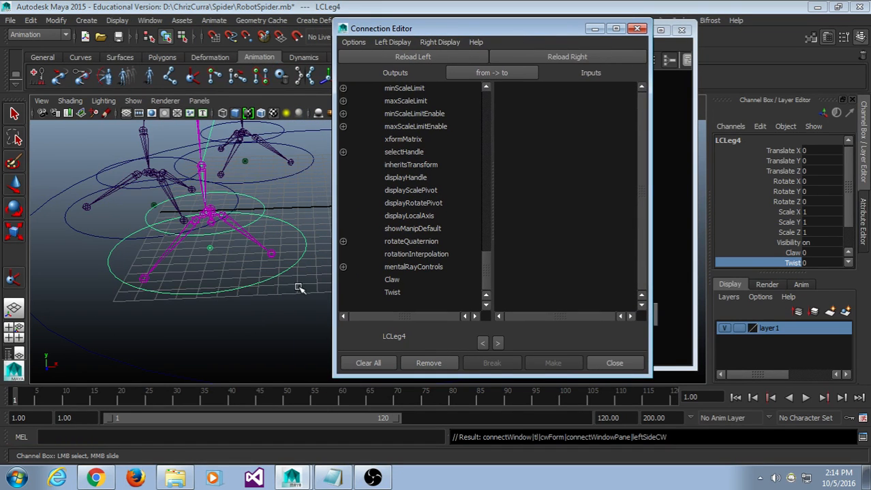
Load ikHandle4 as the input node and connect LCLeg4's Twist attribute to ikHandle4's twist.
click(401, 293)
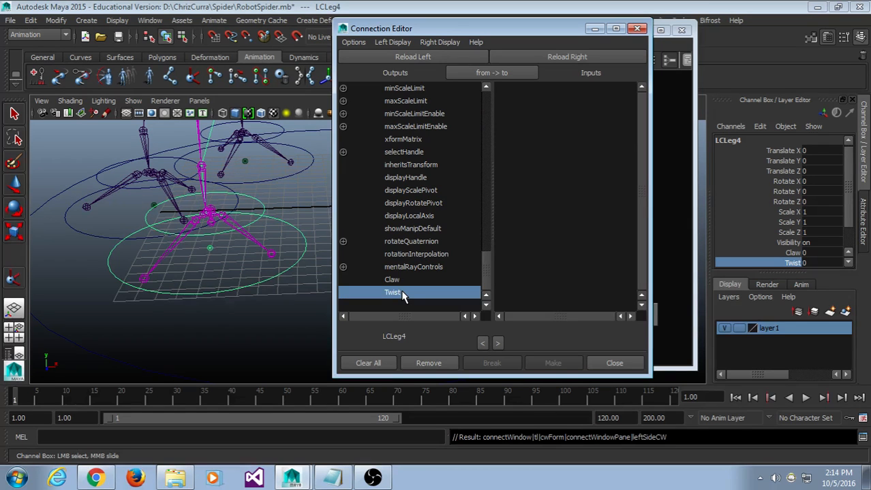
click(276, 335)
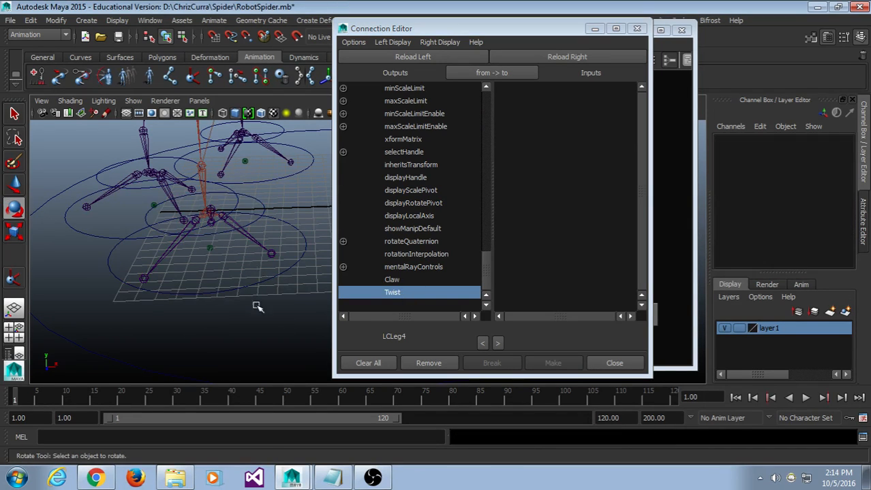
key(ctrl+z)
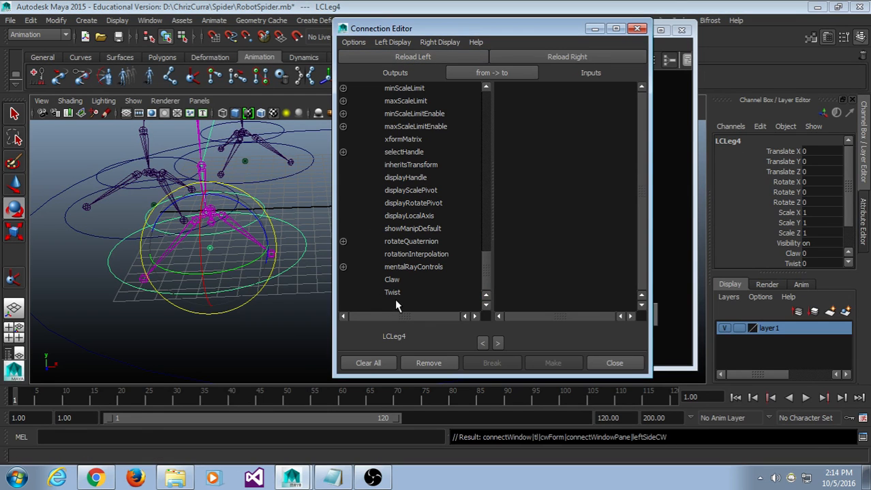
click(395, 294)
drag(540, 31, 476, 257)
click(528, 194)
drag(353, 257, 384, 58)
click(536, 91)
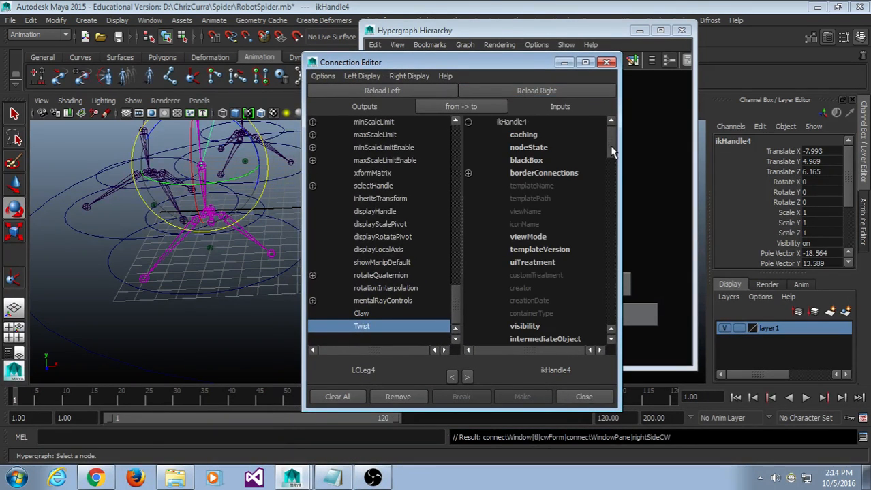
drag(611, 151, 613, 288)
click(555, 267)
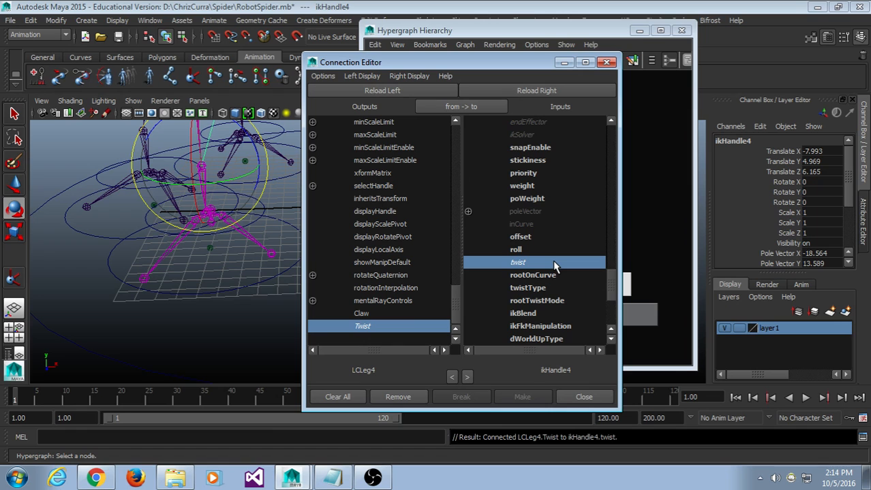
drag(498, 64, 503, 49)
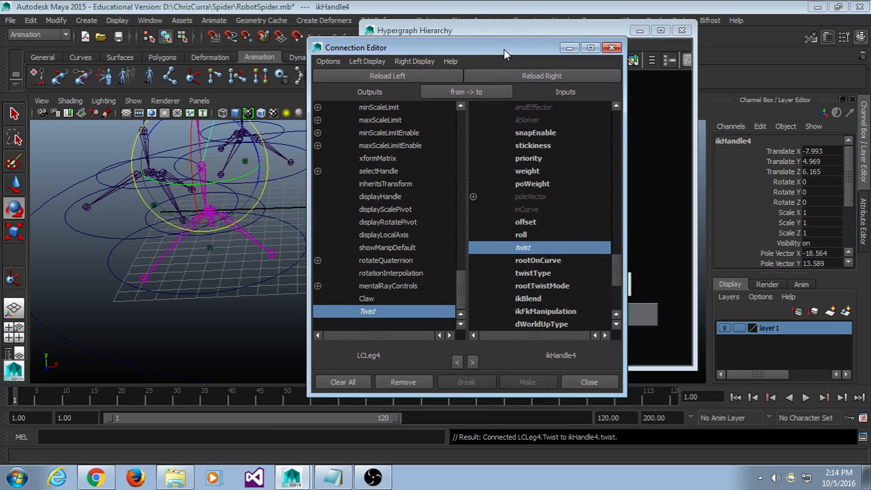
Choose LCLeg4's Claw attribute as the output and load the toe joint RFtoe3 as the input node.
click(381, 302)
alt+drag(214, 330, 211, 314)
scroll(211, 315, up, 4)
alt+middle_drag(188, 317, 283, 311)
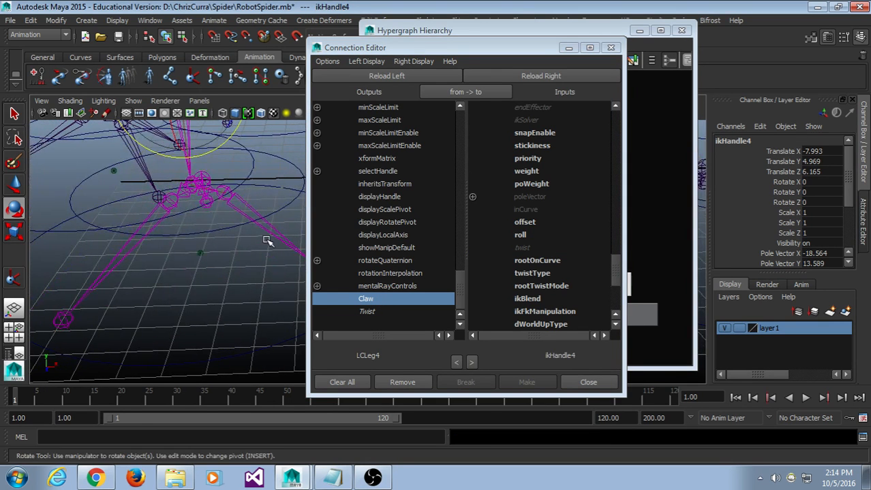
scroll(267, 250, down, 4)
scroll(214, 272, up, 4)
mouse_move(266, 253)
alt+middle_down()
mouse_move(214, 278)
mouse_move(270, 253)
alt+middle_up()
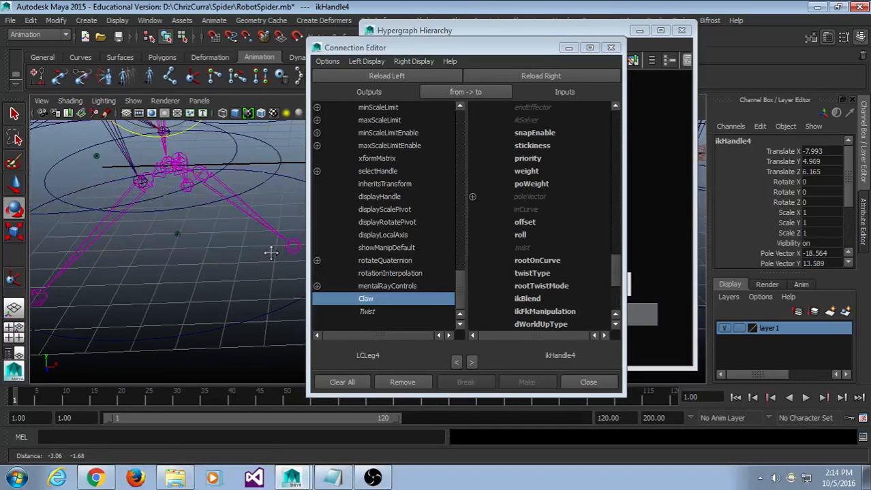
key(e)
click(258, 219)
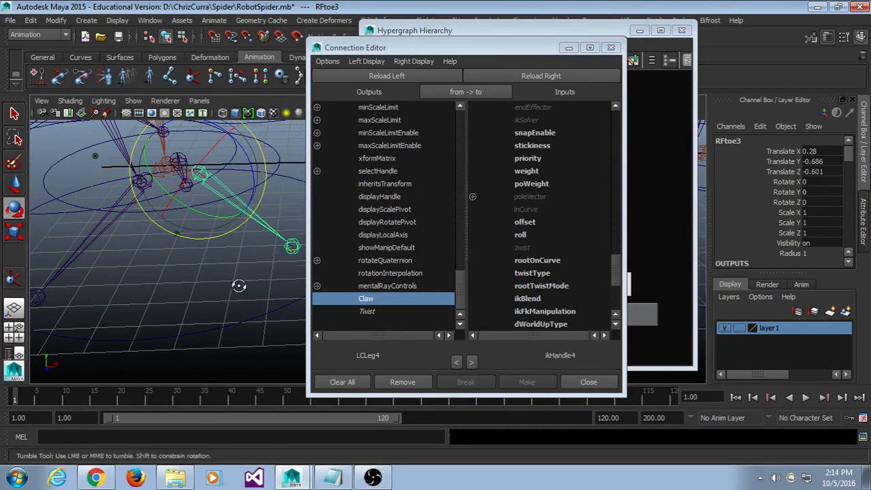
alt+drag(243, 282, 239, 288)
click(573, 76)
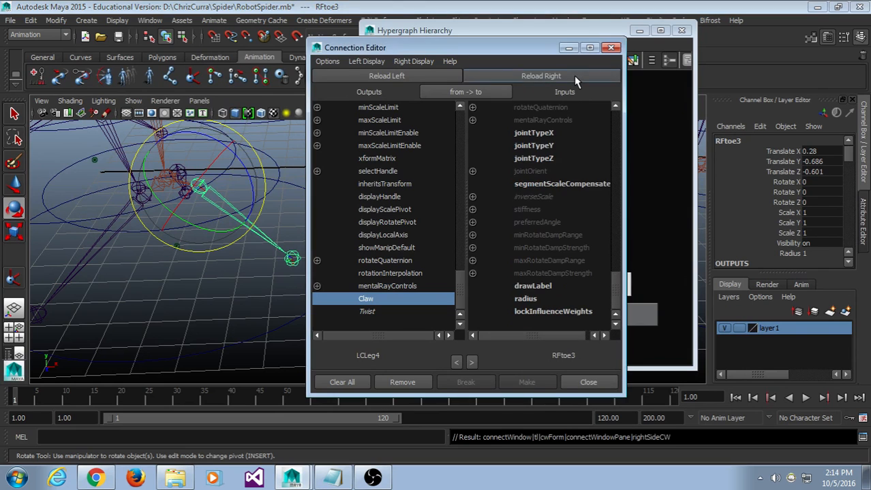
Find RFtoe3's rotate attributes and connect LCLeg4's Claw to its rotateZ.
scroll(571, 234, up, 10)
scroll(571, 235, up, 10)
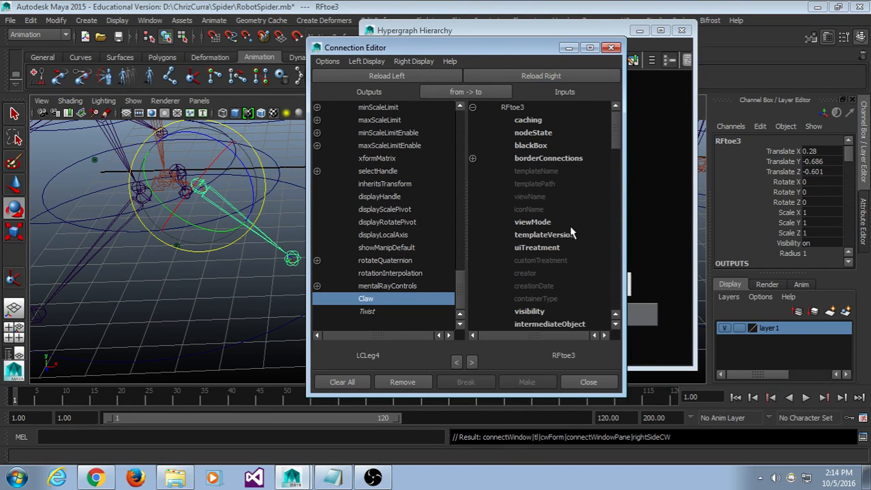
scroll(571, 234, down, 5)
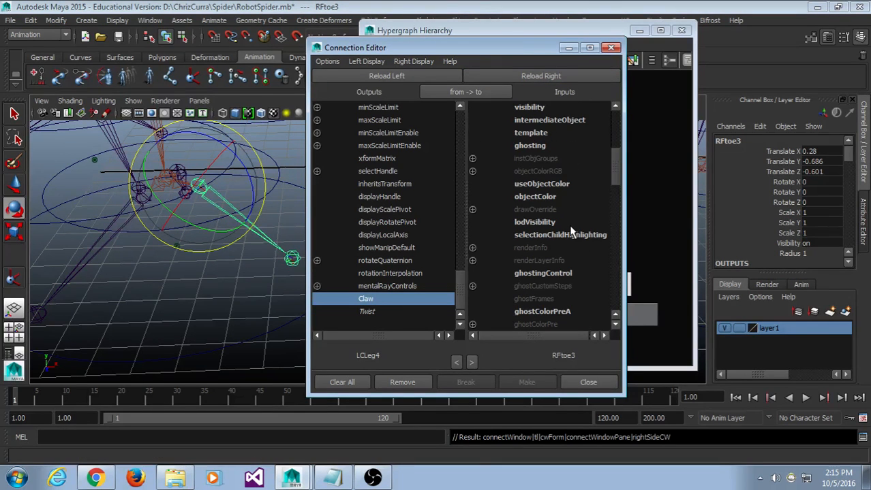
scroll(551, 247, up, 5)
scroll(553, 244, down, 15)
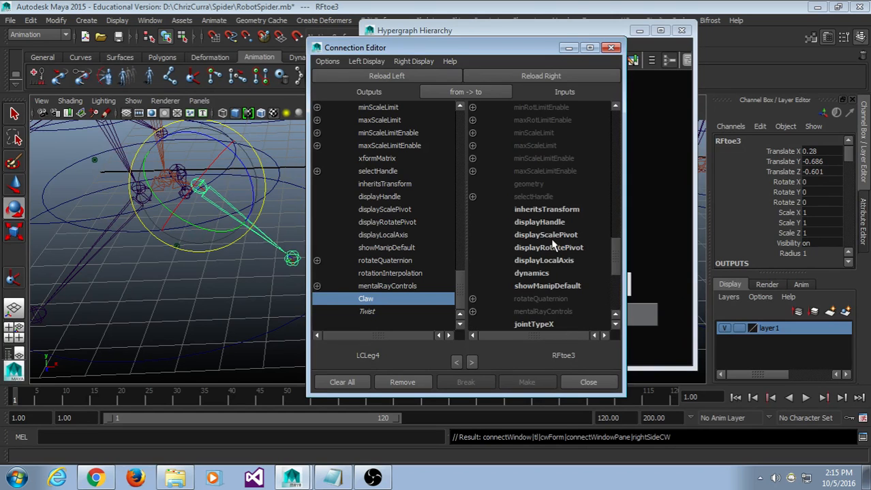
scroll(553, 246, up, 10)
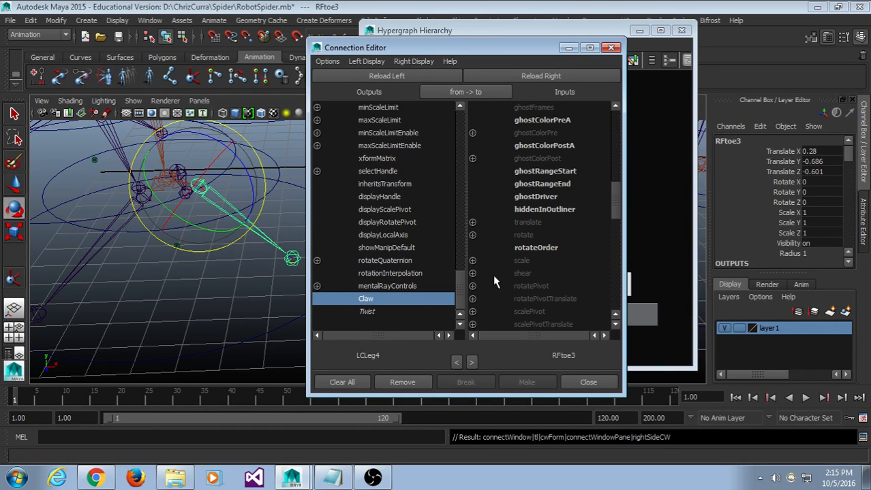
click(473, 235)
click(539, 273)
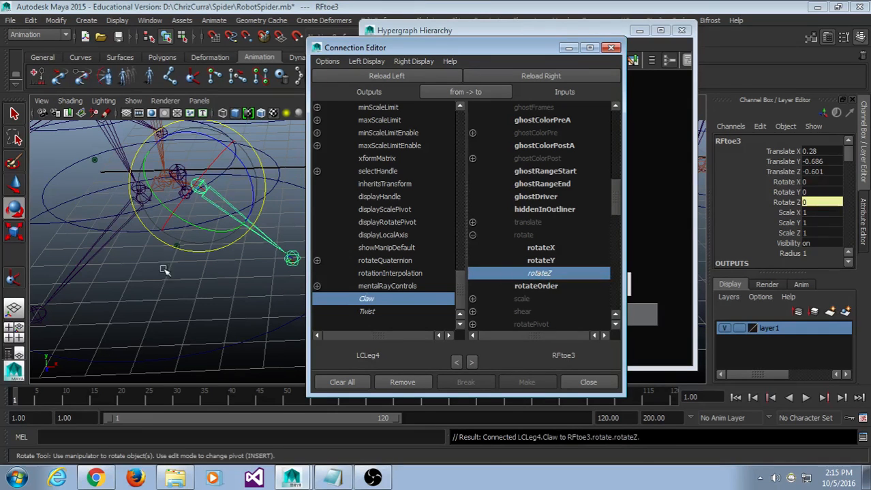
Load the toe joint RFtoe1 as the input node and connect LCLeg4's Claw to its rotateZ.
click(38, 313)
click(541, 75)
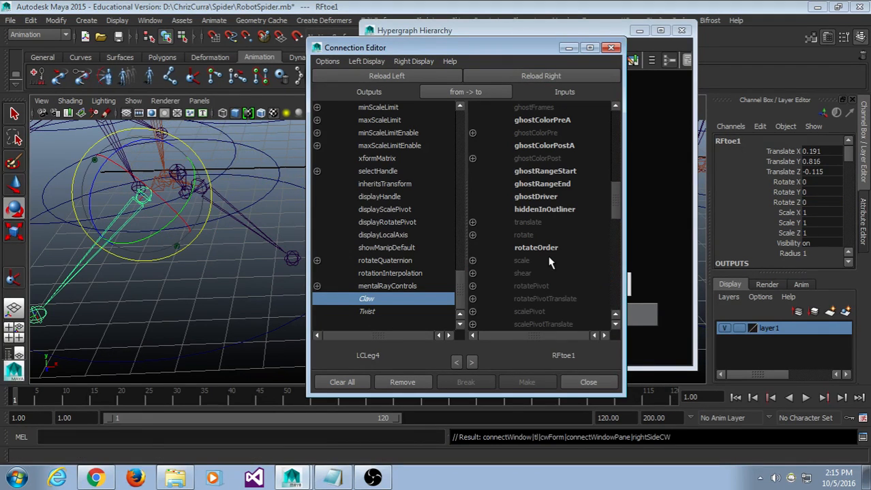
click(473, 235)
click(552, 273)
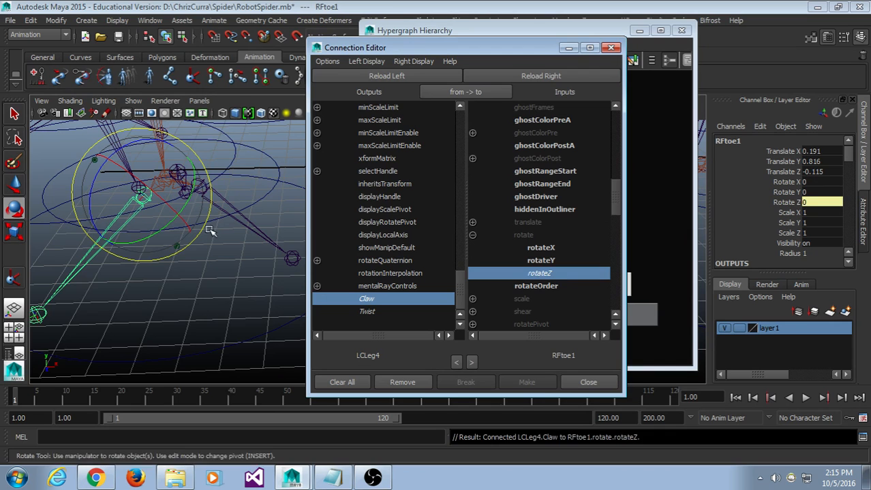
Connect LCLeg4's Claw to the rotateZ of the toe joint RFToe2 and minimize the Connection Editor.
alt+drag(136, 252, 151, 224)
click(120, 189)
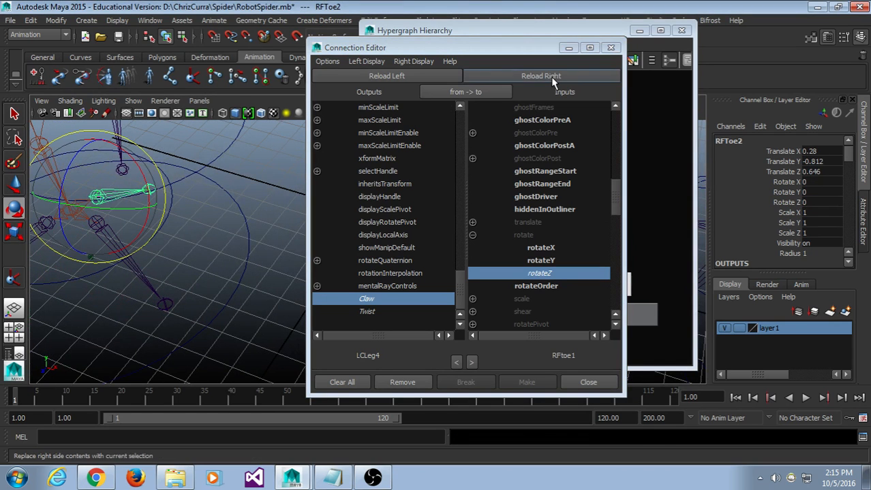
click(551, 77)
click(473, 235)
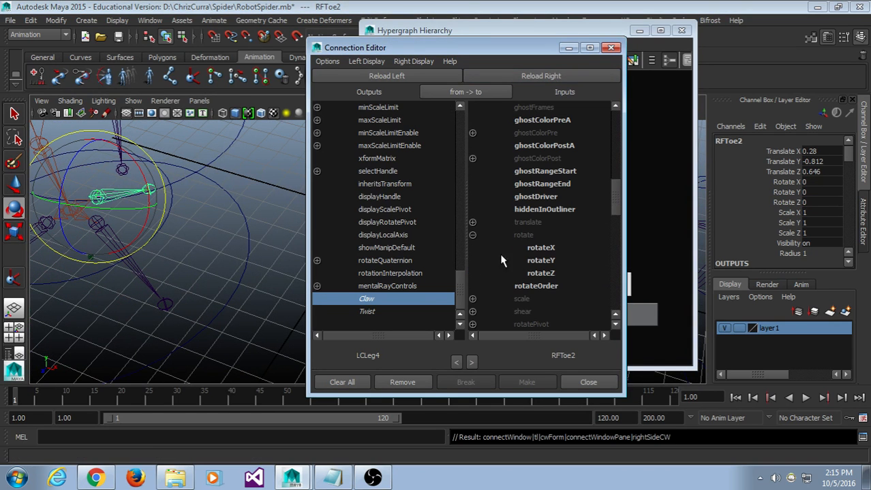
click(553, 274)
click(567, 50)
Test the leg's IK by moving the LCLeg4 control, and undo the move.
scroll(224, 269, down, 5)
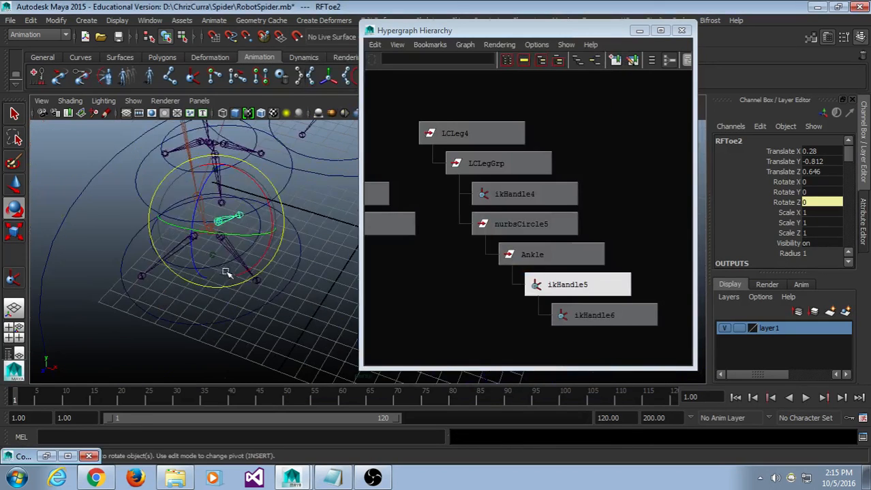
alt+drag(223, 269, 243, 283)
click(221, 260)
key(w)
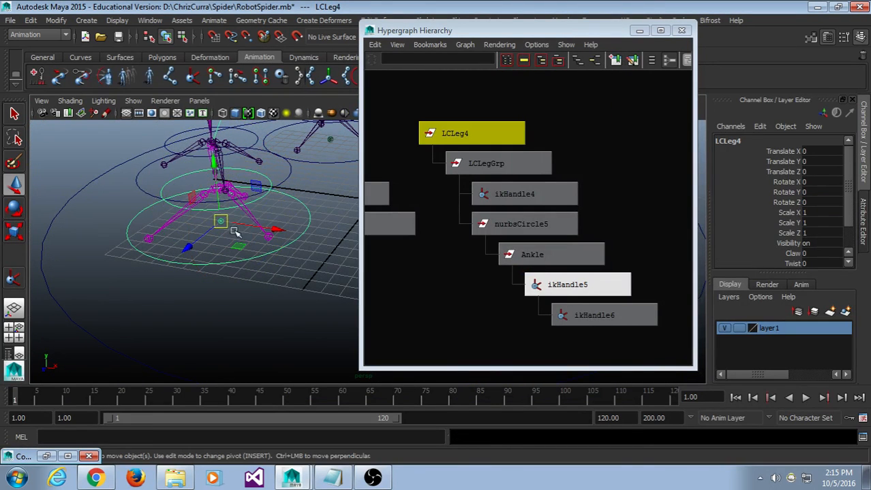
drag(221, 220, 250, 203)
key(ctrl+z)
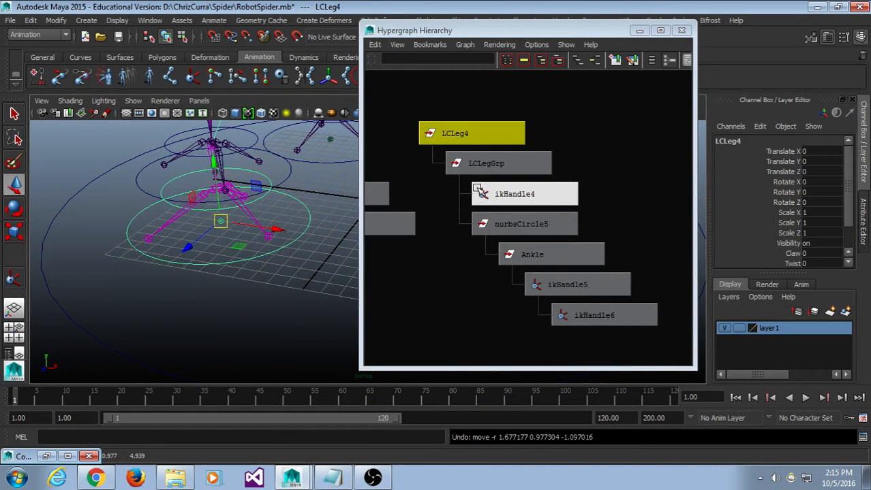
Test the ankle control by rotating nurbsCircle5 freely, and undo the rotation.
click(244, 169)
key(e)
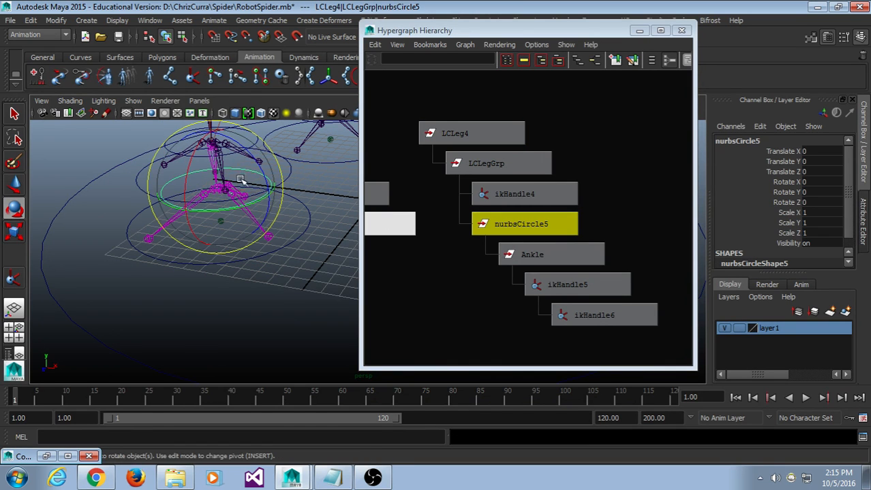
drag(243, 176, 232, 178)
key(ctrl+z)
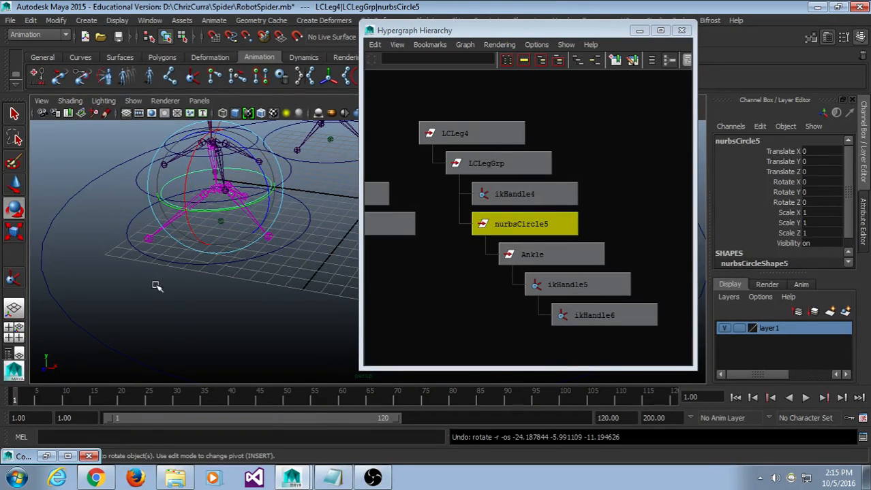
Test LCLeg4's Claw channel on the toe joints, undo the change, and frame the whole rig.
click(166, 254)
click(793, 253)
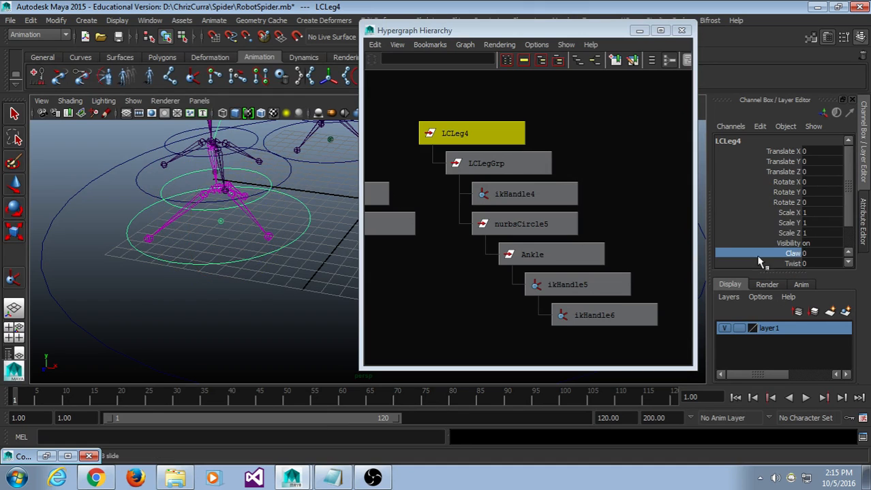
middle_drag(122, 299, 120, 272)
key(ctrl+z)
key(a)
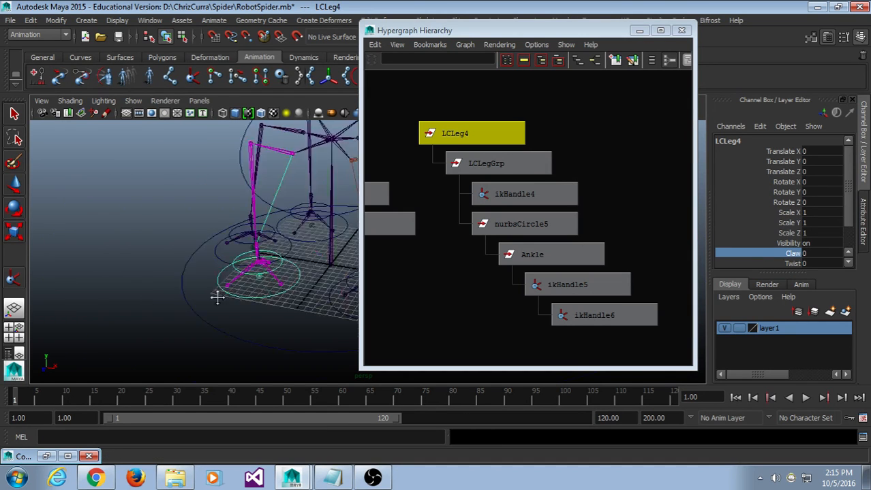
Test LCLeg4's Twist channel on the leg and undo the change.
click(794, 264)
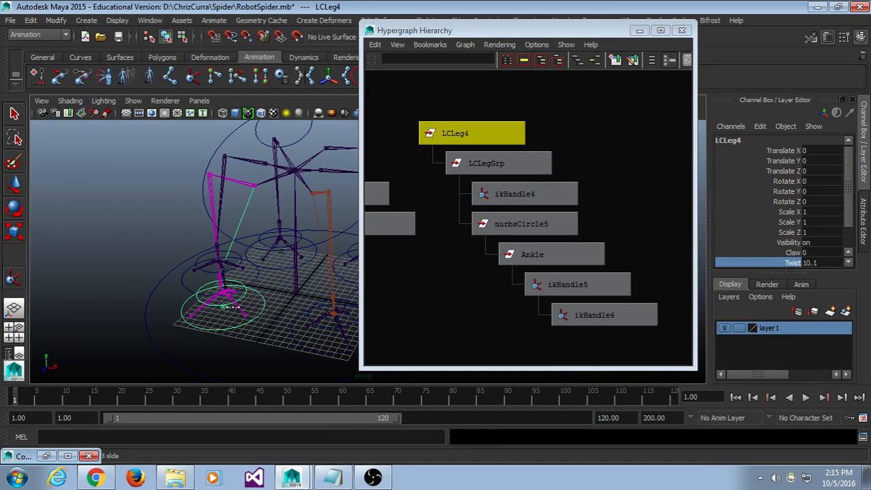
middle_drag(327, 291, 81, 292)
key(ctrl+z)
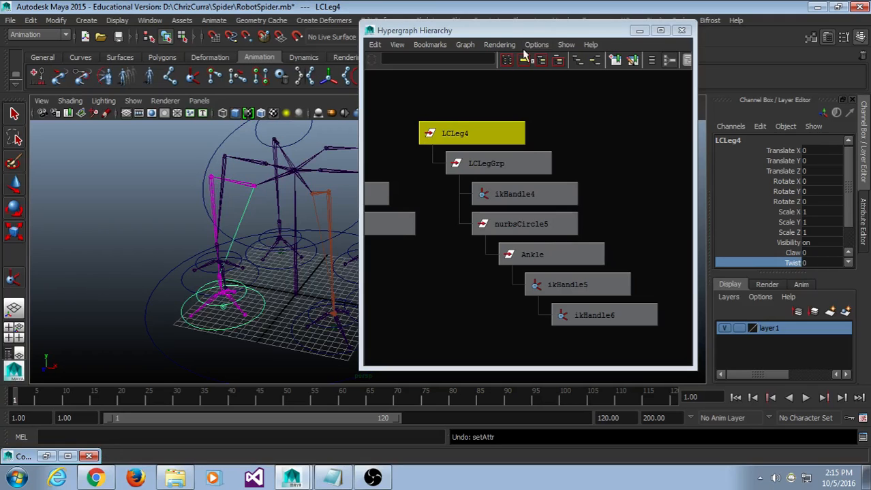
Put the Hypergraph Hierarchy window aside and examine the legs' joint chains and foot control circles from several angles.
click(639, 31)
click(483, 229)
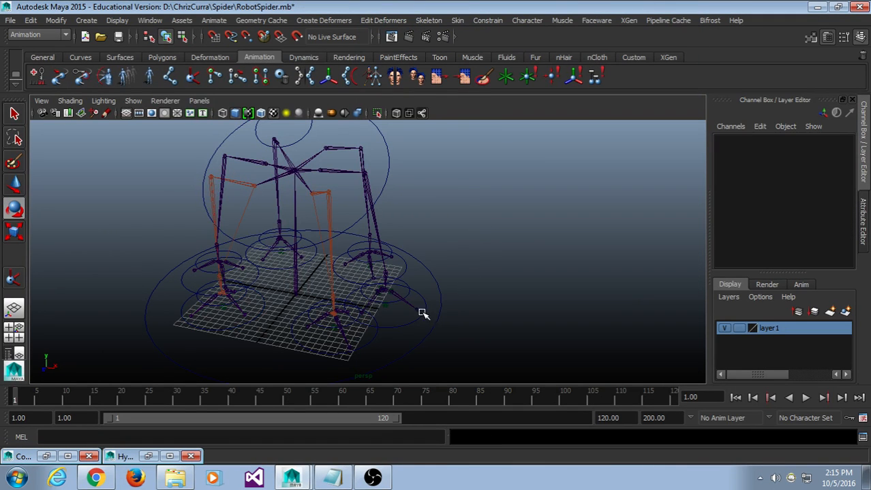
alt+drag(423, 314, 566, 262)
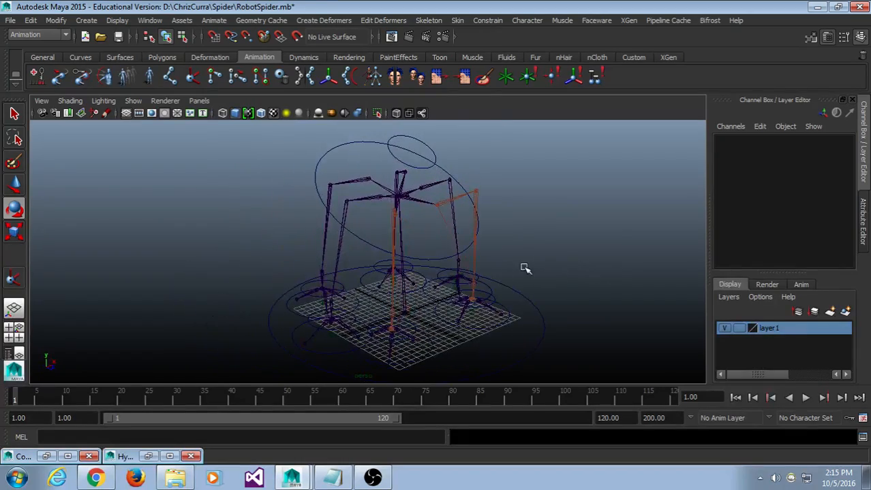
alt+drag(517, 283, 351, 235)
alt+middle_drag(455, 289, 453, 247)
alt+drag(453, 247, 409, 275)
scroll(408, 275, up, 3)
alt+middle_drag(422, 188, 385, 280)
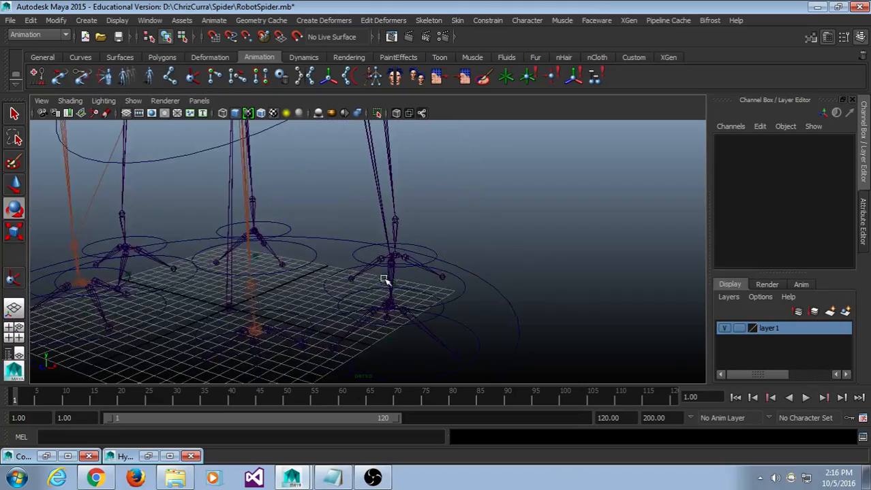
scroll(384, 280, down, 4)
alt+middle_drag(408, 208, 370, 267)
alt+drag(369, 266, 375, 269)
alt+middle_drag(374, 269, 326, 240)
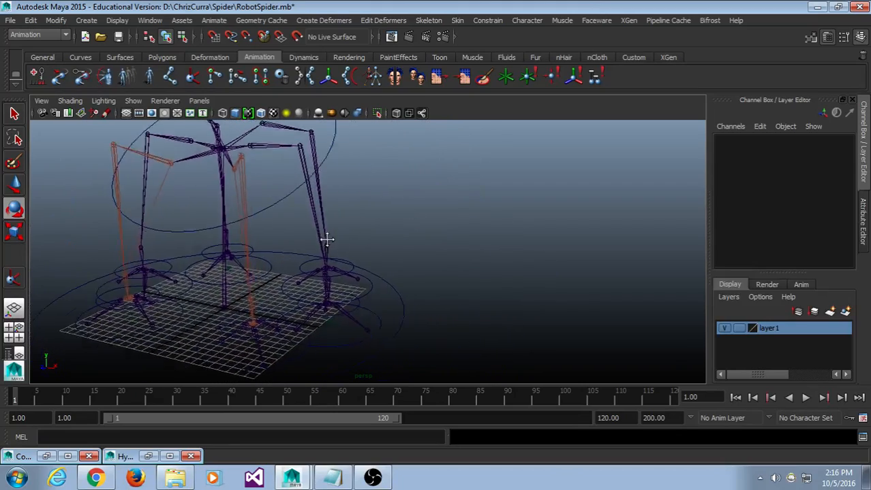
alt+drag(327, 243, 319, 227)
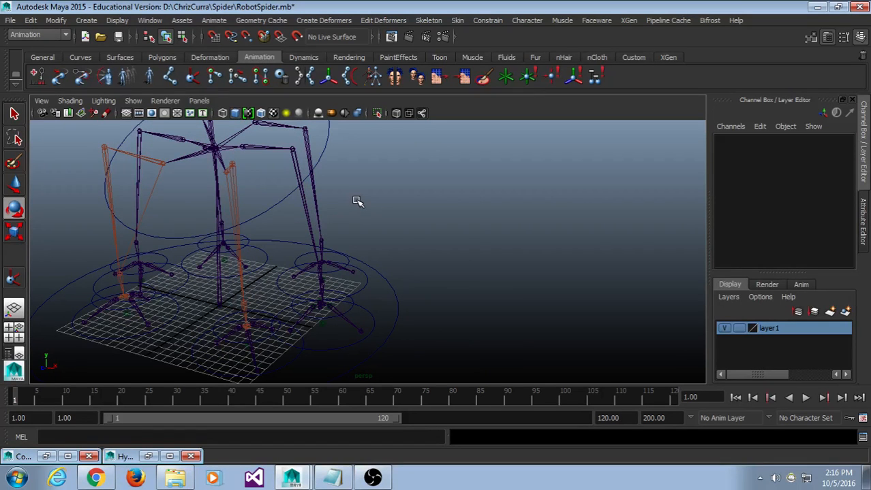
alt+drag(365, 207, 293, 229)
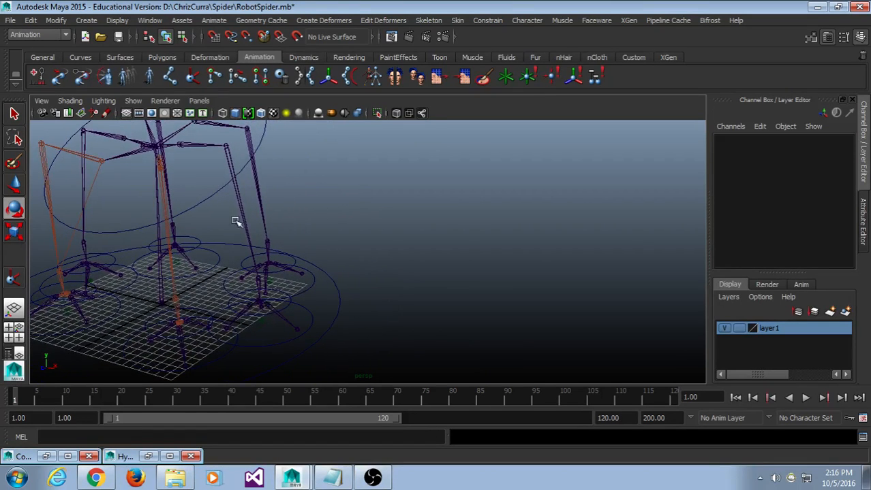
click(148, 456)
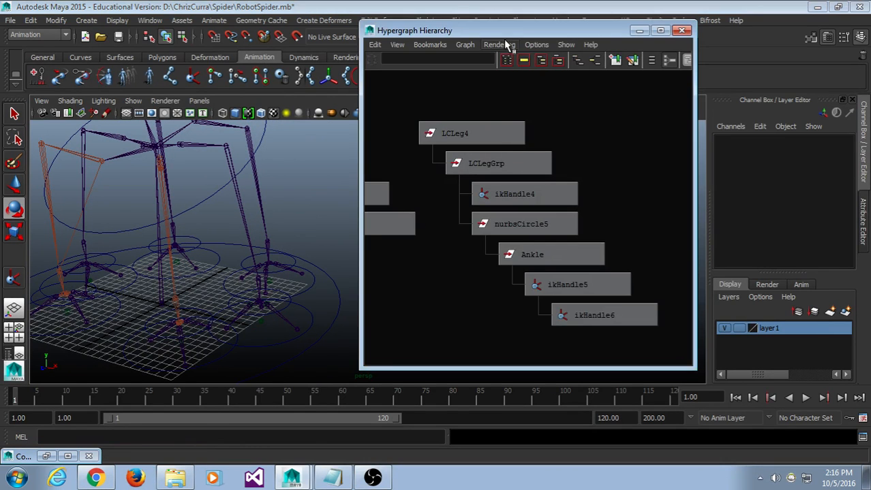
drag(503, 28, 573, 27)
alt+drag(360, 208, 380, 235)
click(709, 29)
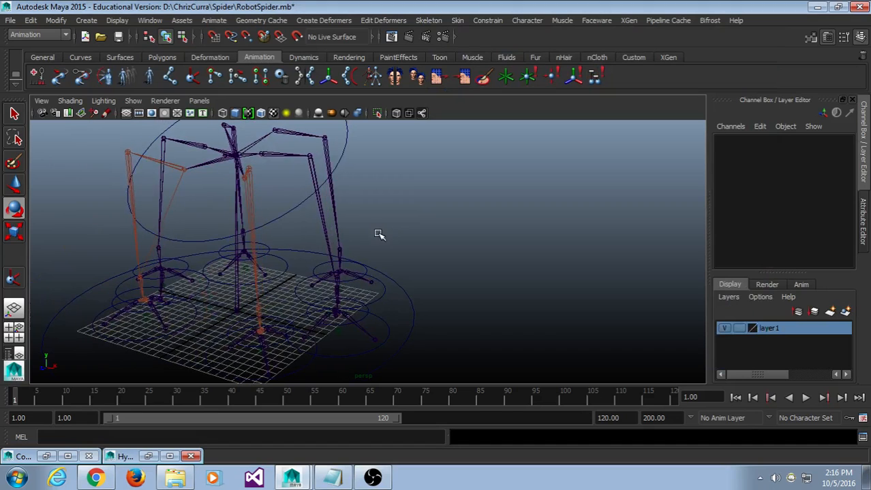
Create an IK handle from the LCHip joint to the joint just above that leg's foot.
click(194, 77)
alt+middle_drag(275, 175, 280, 191)
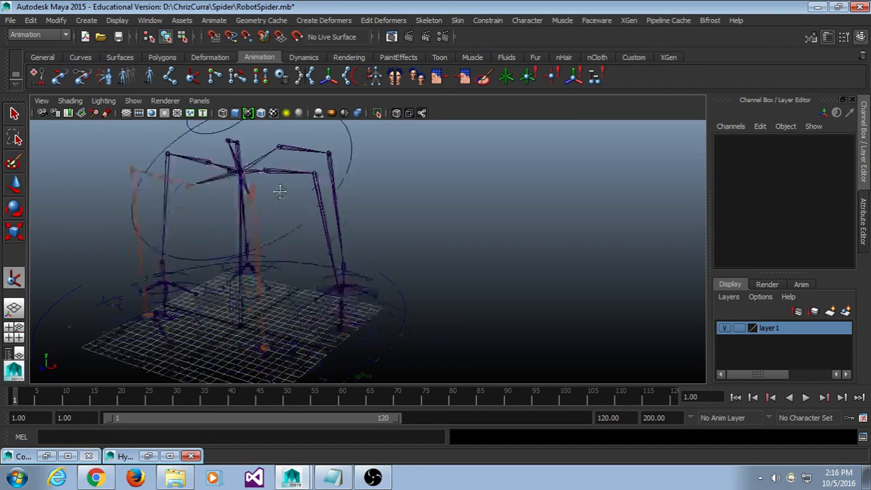
alt+right_drag(280, 191, 318, 242)
click(234, 178)
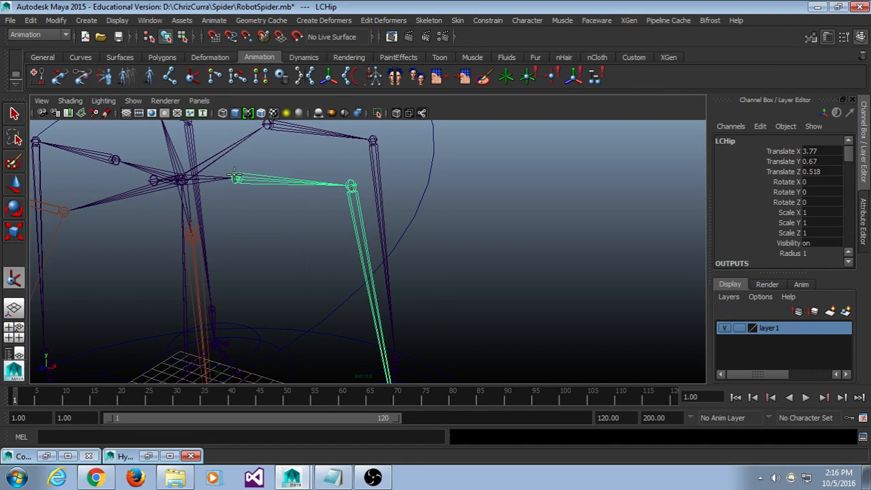
alt+drag(449, 311, 402, 299)
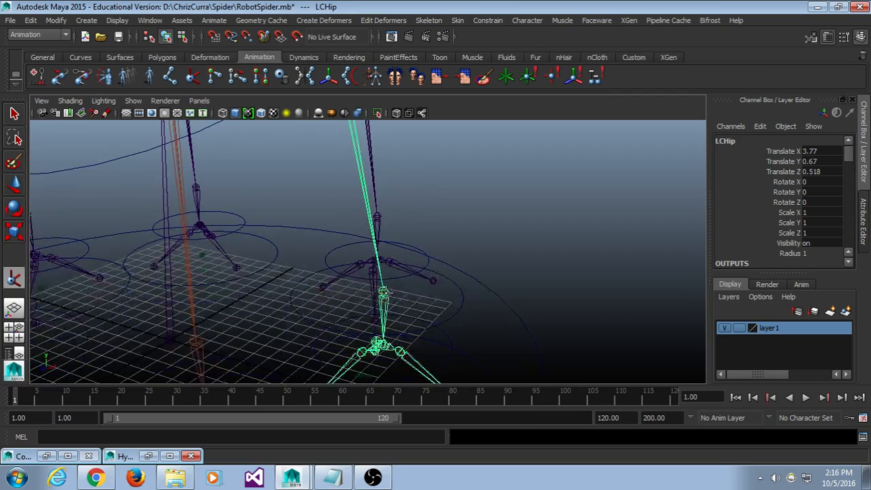
click(385, 293)
Create a second IK handle on the LCHip leg, from the joint above the foot to the foot's central joint.
alt+drag(427, 350, 448, 288)
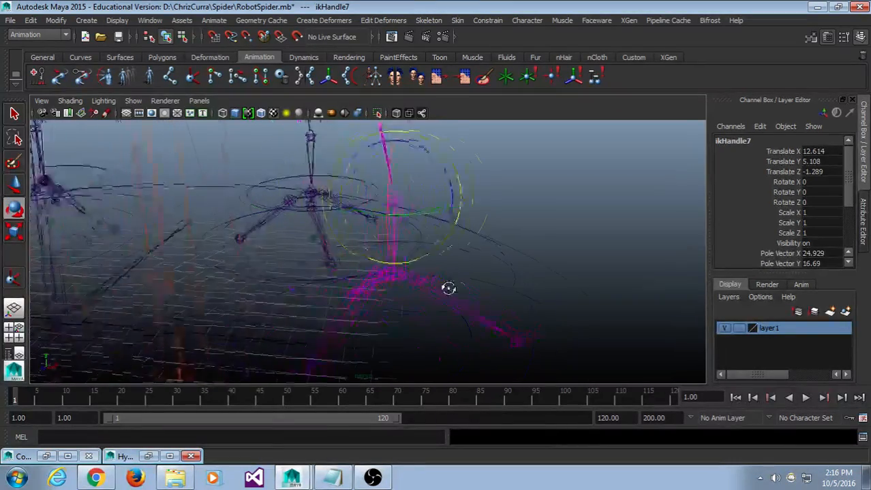
click(412, 211)
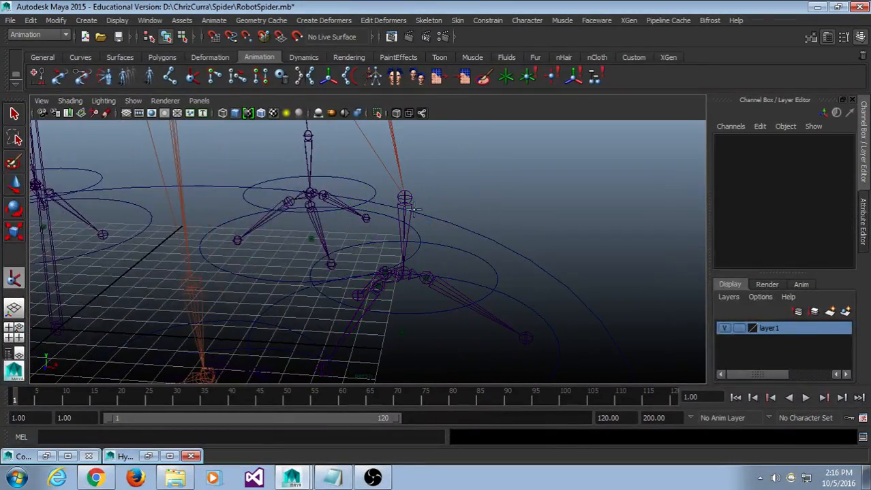
click(402, 196)
click(405, 272)
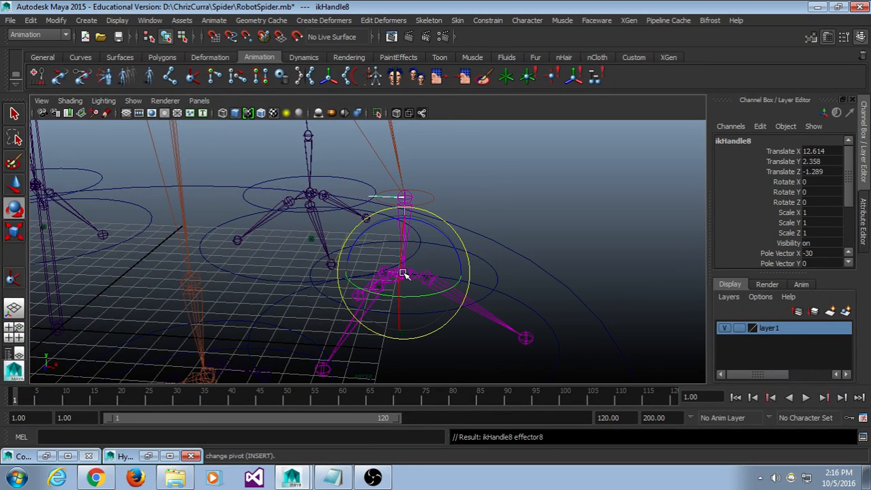
Create a third IK handle from the foot's central joint to the base joint of the outer toe.
click(198, 80)
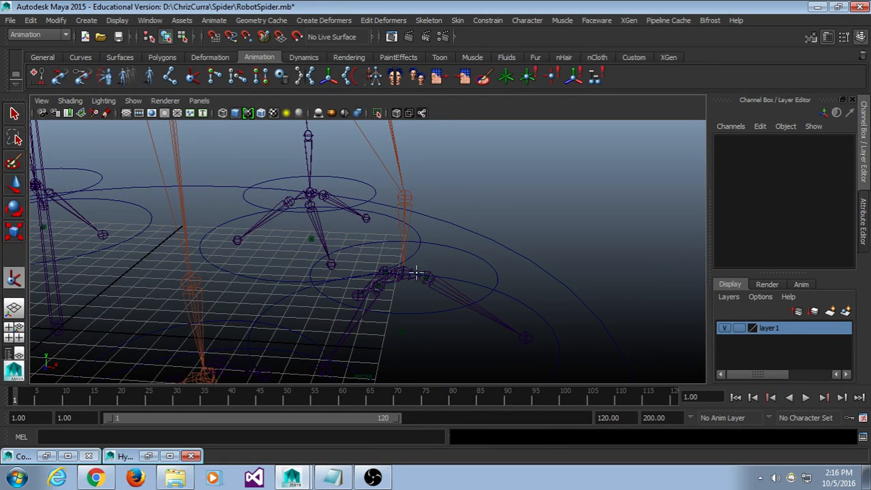
click(408, 274)
click(425, 277)
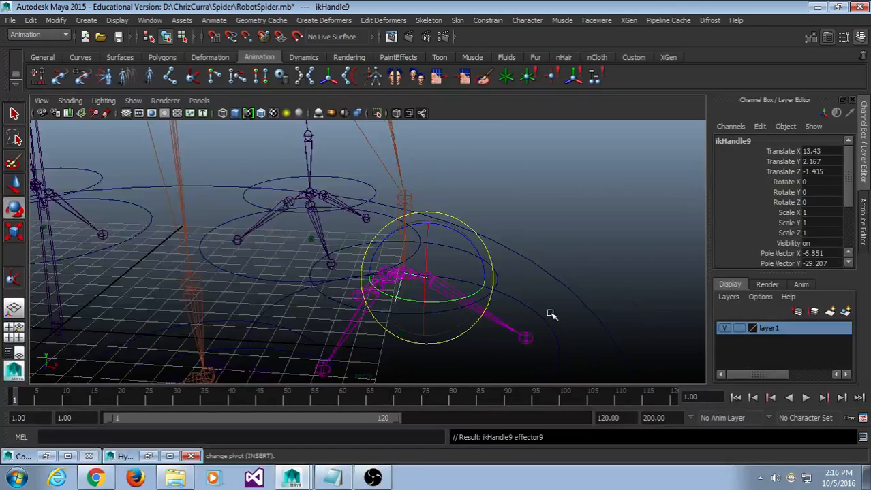
Parent the toe handle ikHandle9 under ikHandle8 at the foot's central joint.
alt+drag(551, 314, 556, 246)
click(501, 269)
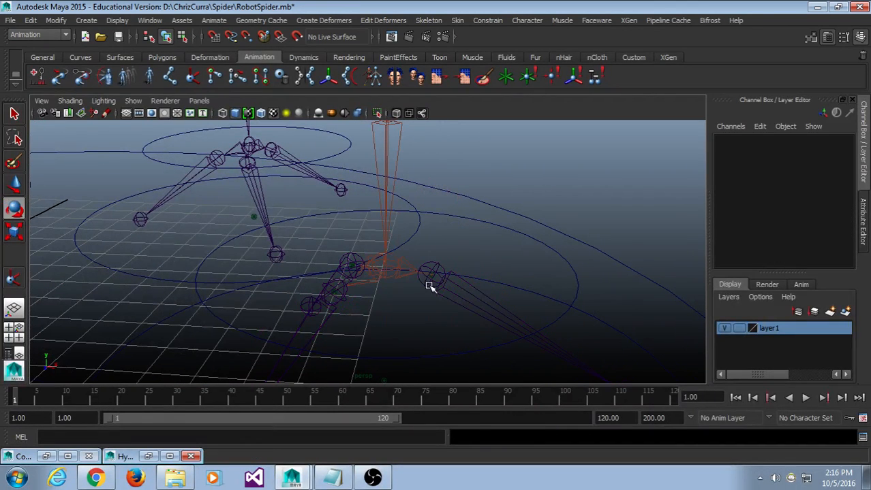
alt+drag(390, 136, 463, 300)
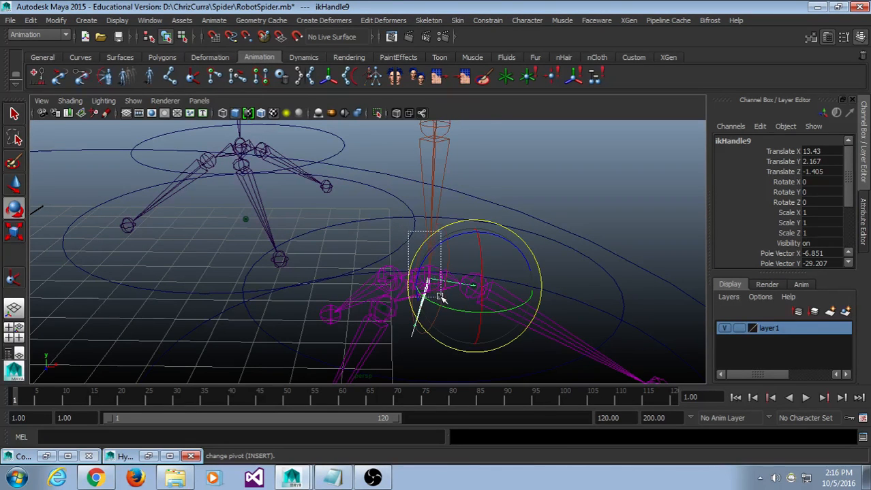
shift+click(440, 298)
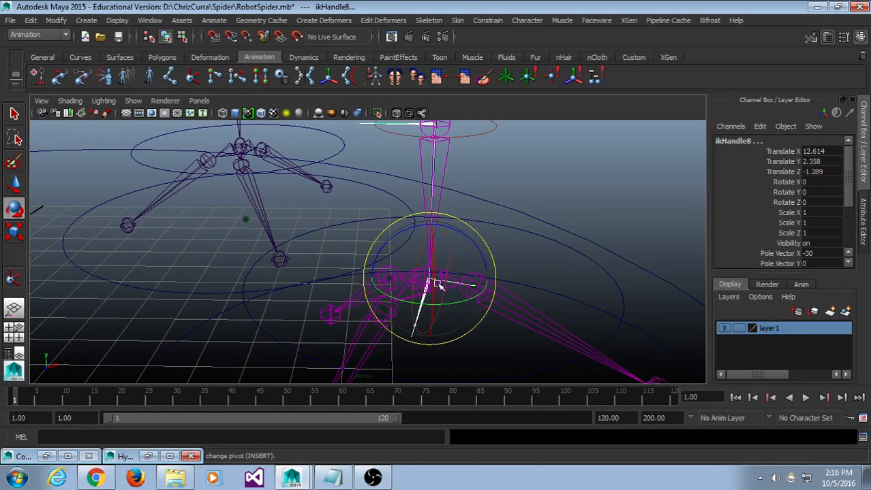
key(p)
click(534, 184)
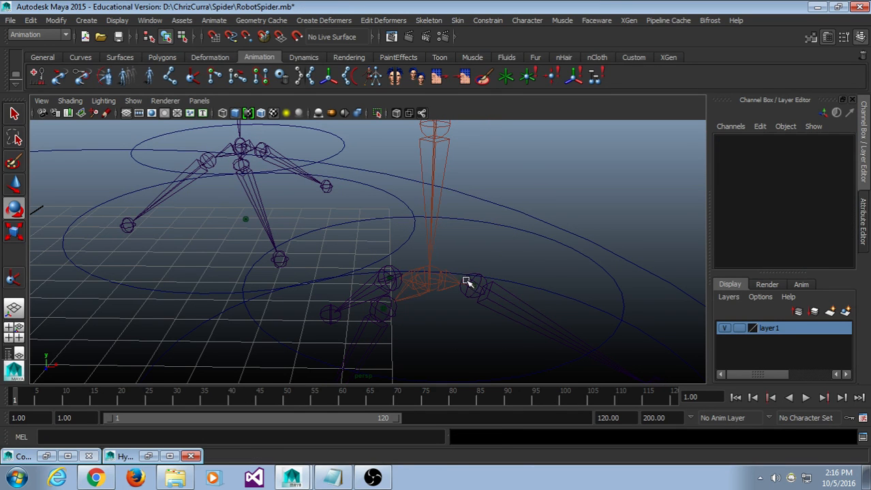
Parent ikHandle8 under ikHandle7 at the joint above the foot.
click(428, 282)
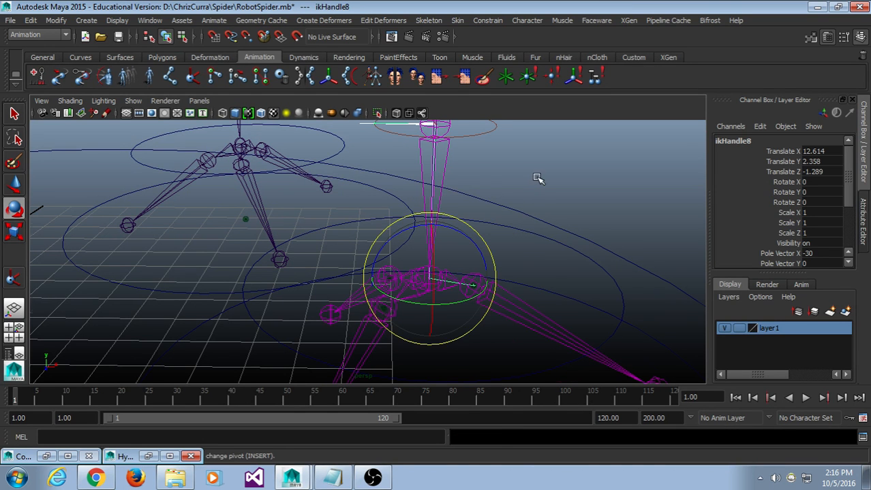
alt+drag(537, 178, 472, 215)
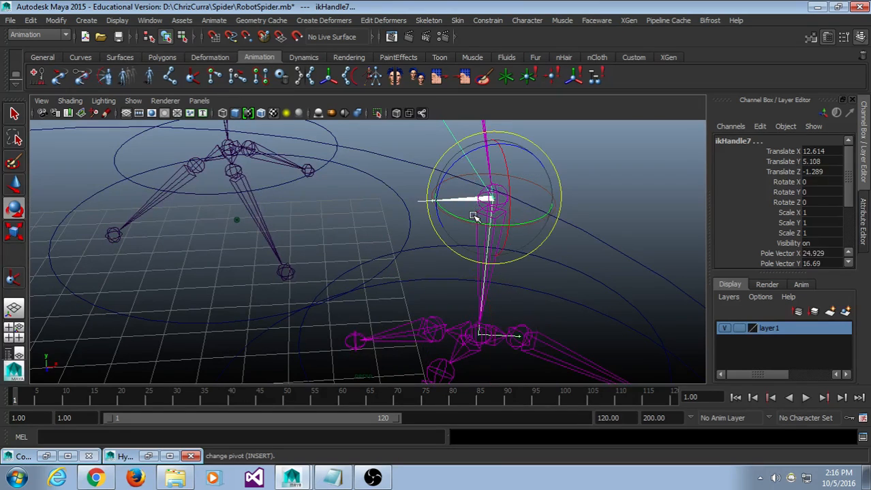
key(p)
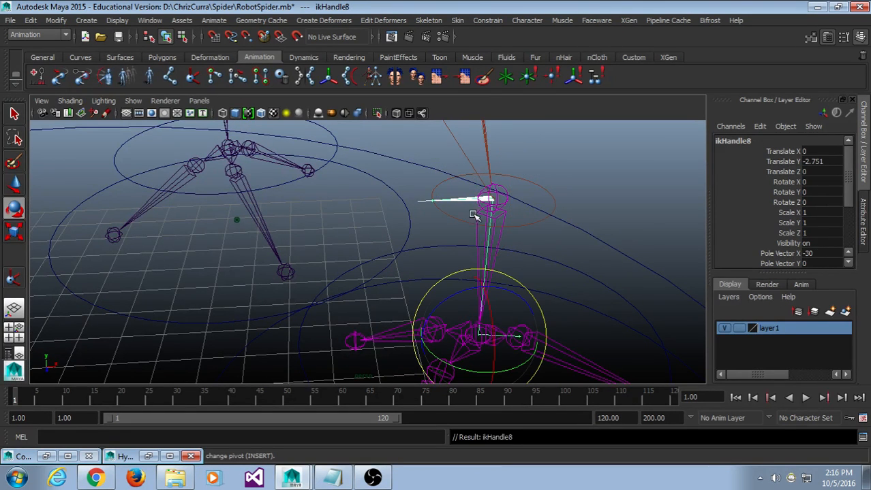
Parent the ikHandle7 chain under the LCLeg control in the Hypergraph Hierarchy.
alt+drag(618, 278, 512, 249)
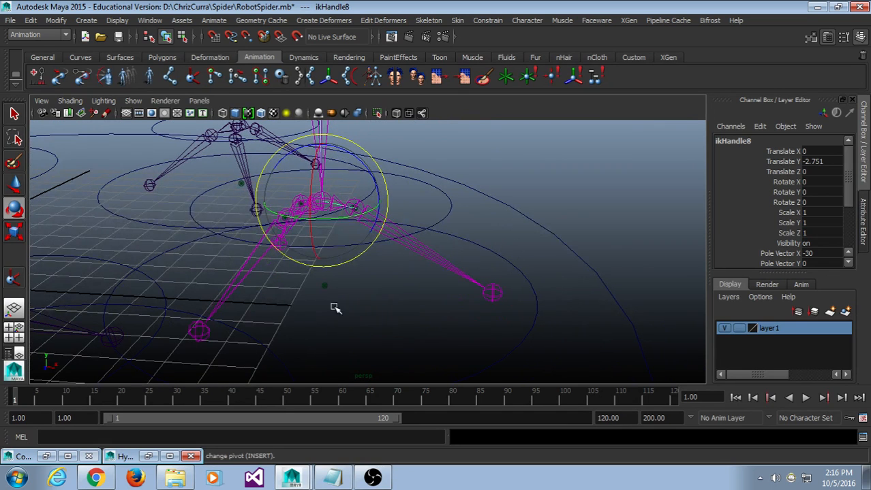
click(158, 453)
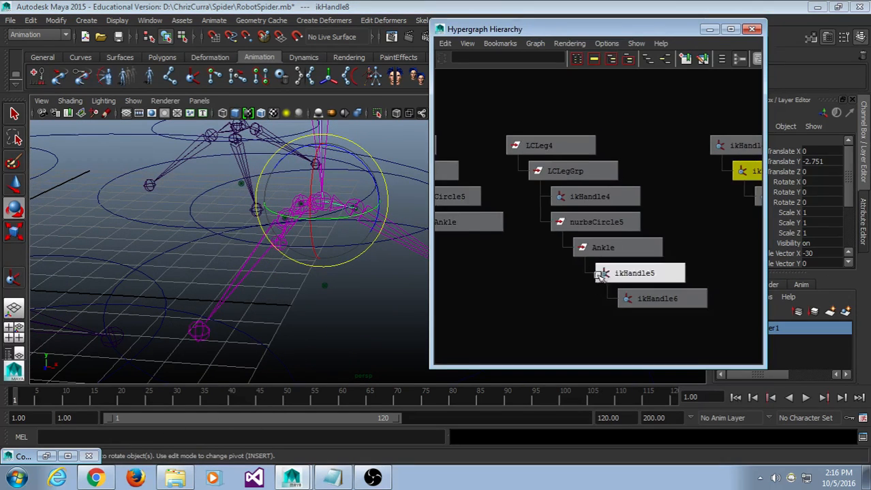
alt+middle_drag(590, 279, 627, 276)
click(374, 355)
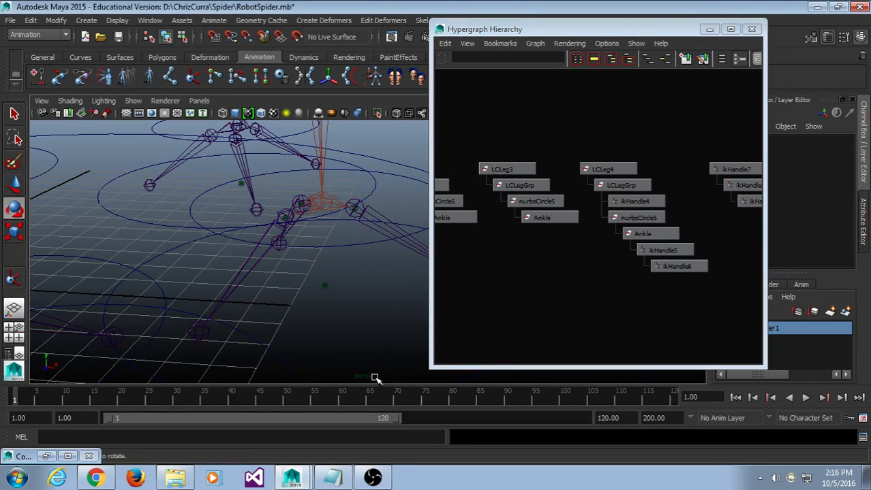
scroll(375, 357, down, 4)
click(365, 305)
key(a)
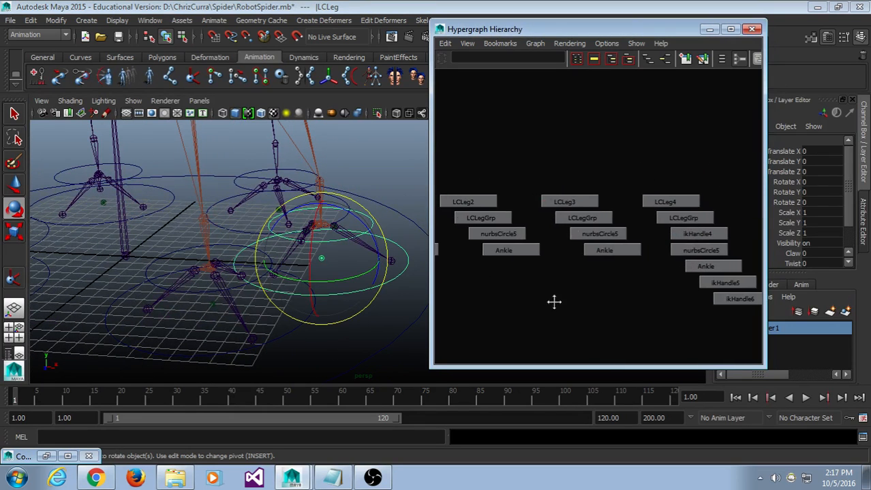
scroll(565, 306, down, 3)
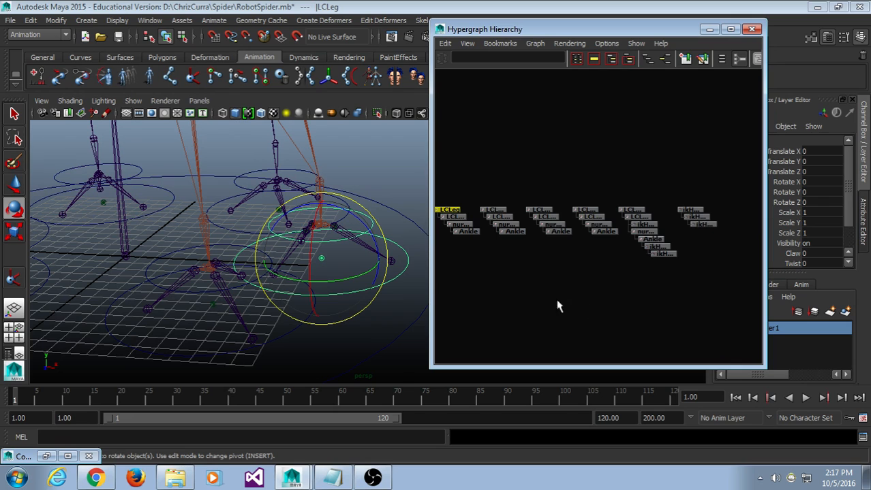
mouse_move(558, 306)
alt+middle_down()
mouse_move(593, 301)
mouse_move(564, 303)
alt+middle_up()
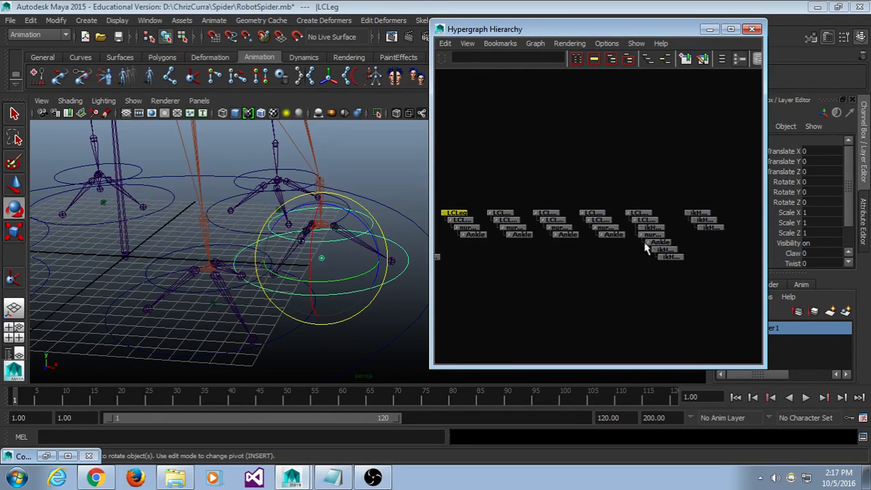
click(707, 198)
middle_drag(696, 212, 457, 216)
Compare LCLeg's node hierarchy with the finished LFLeg hierarchy in the Hypergraph, then clear the selection.
drag(363, 269, 359, 307)
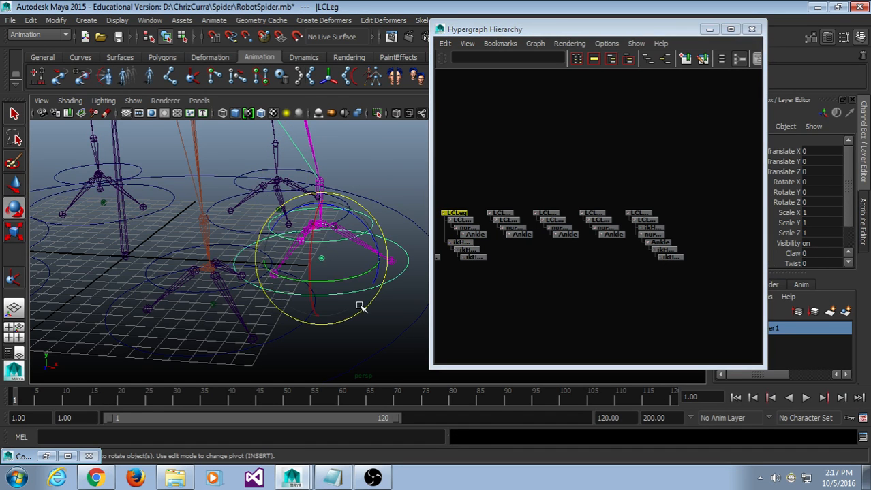
scroll(597, 290, up, 5)
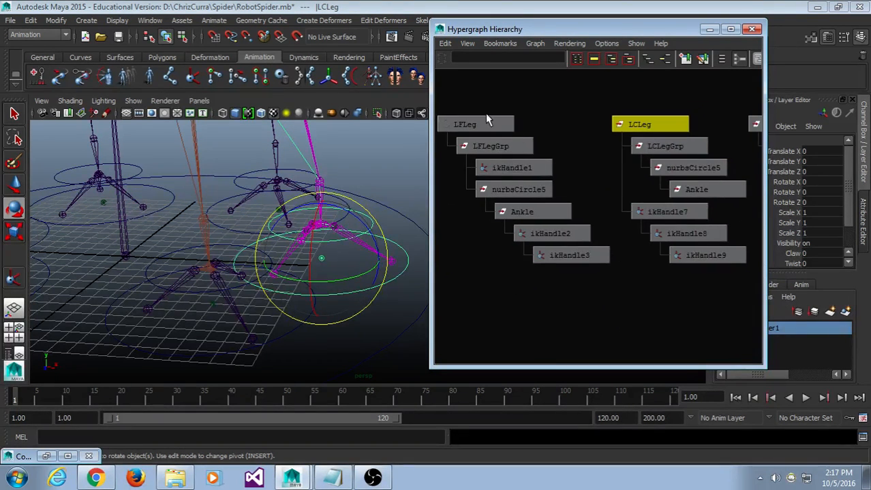
drag(450, 97, 574, 325)
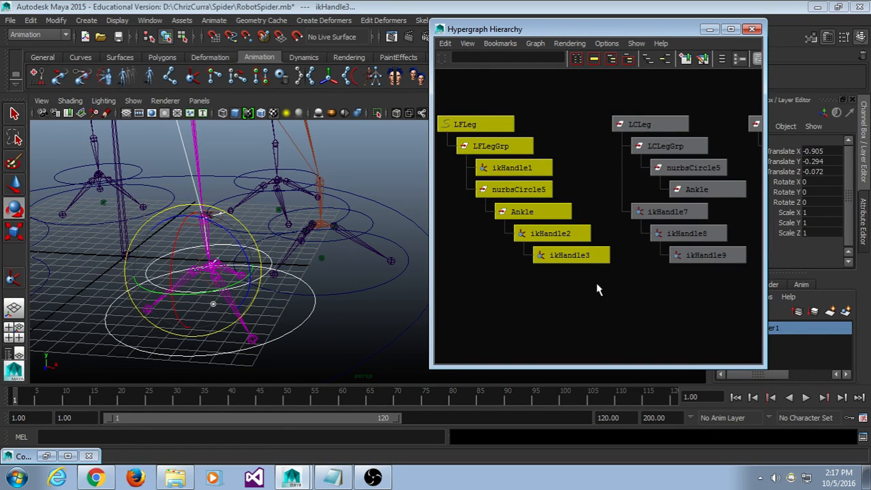
click(632, 326)
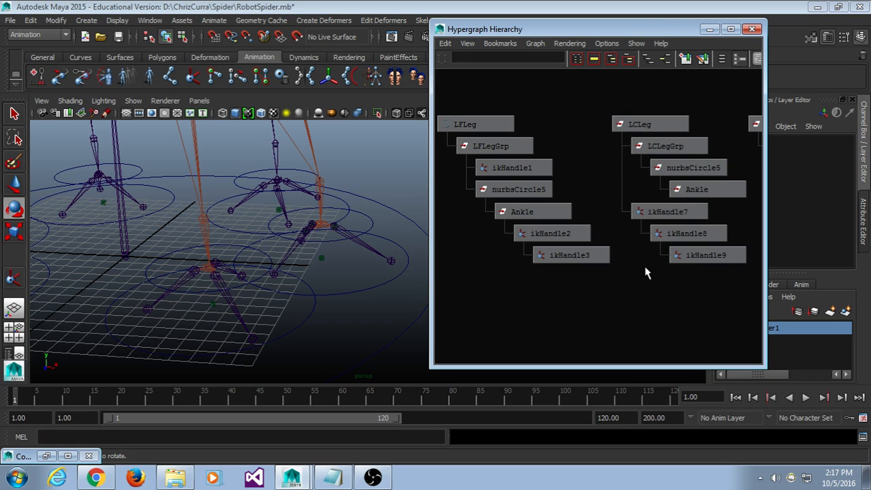
Parent ikHandle8, with its child ikHandle9, under the LCLeg hierarchy's Ankle node in the Hypergraph.
click(660, 212)
alt+middle_drag(654, 268, 626, 264)
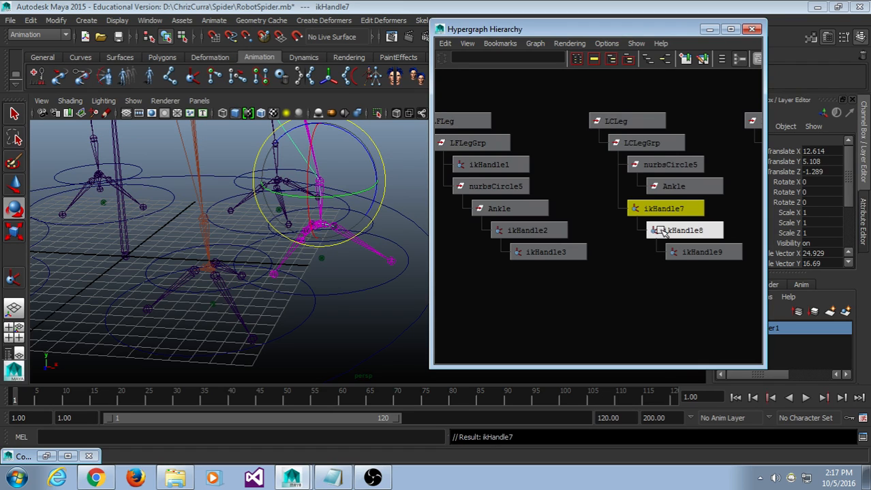
middle_drag(661, 231, 692, 186)
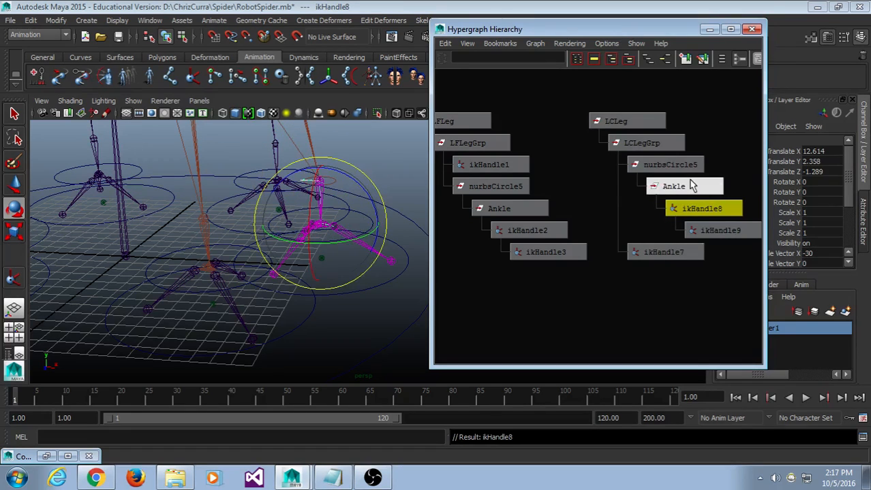
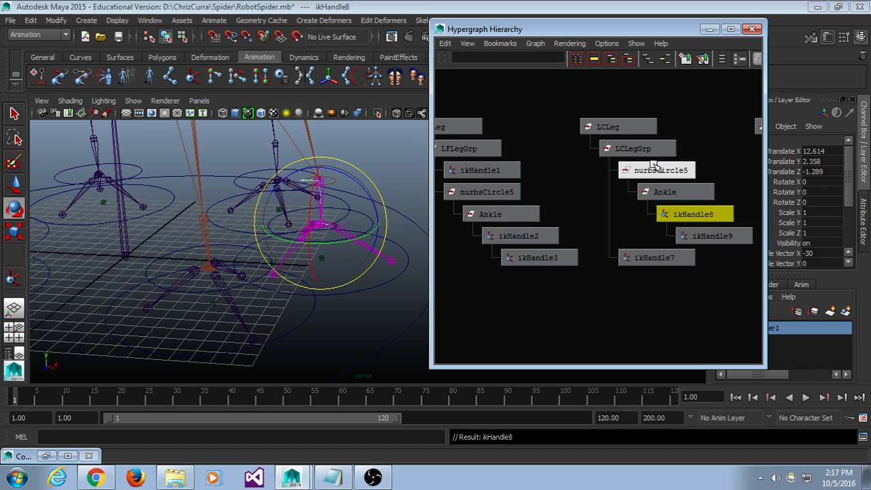
Reorder LCLeg's nurbsCircle5 after ikHandle7 by parenting it to LCLeg and back under LCLegGrp, then clear the selection.
middle_drag(641, 171, 638, 127)
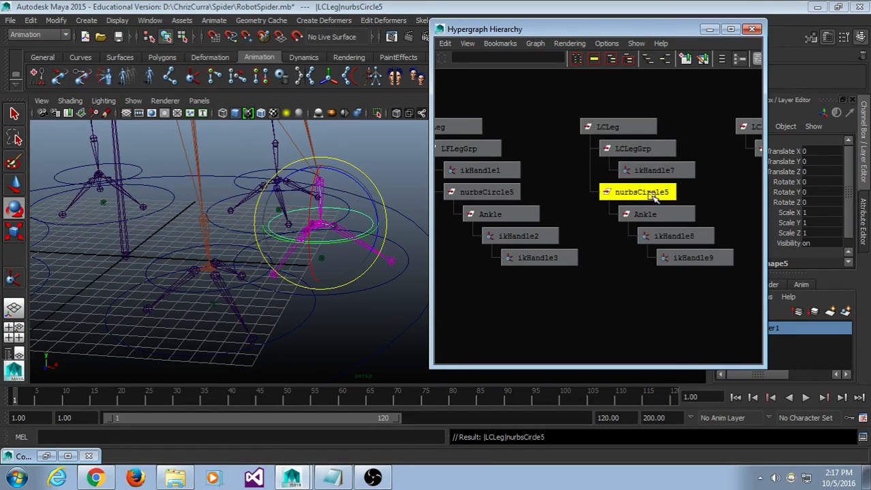
middle_drag(646, 194, 654, 148)
click(653, 300)
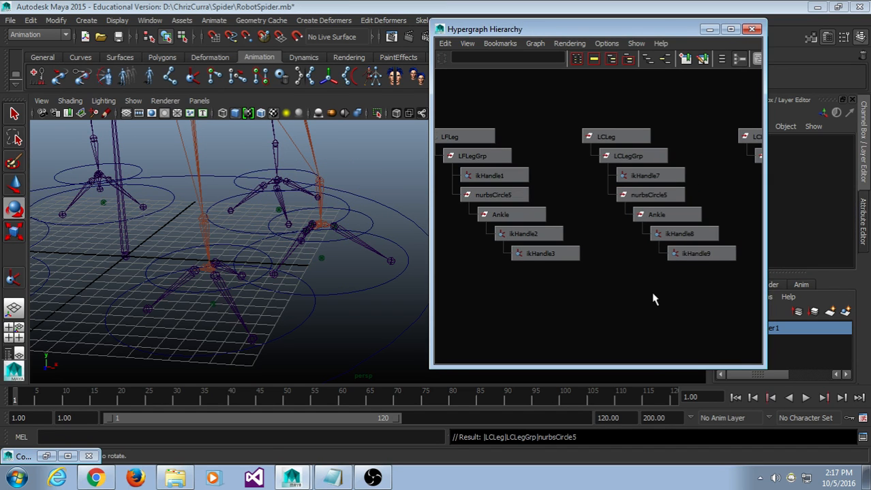
Test-rotate the LCLeg control and its nurbsCircle5 ankle control in the viewport, undoing each rotation.
click(347, 274)
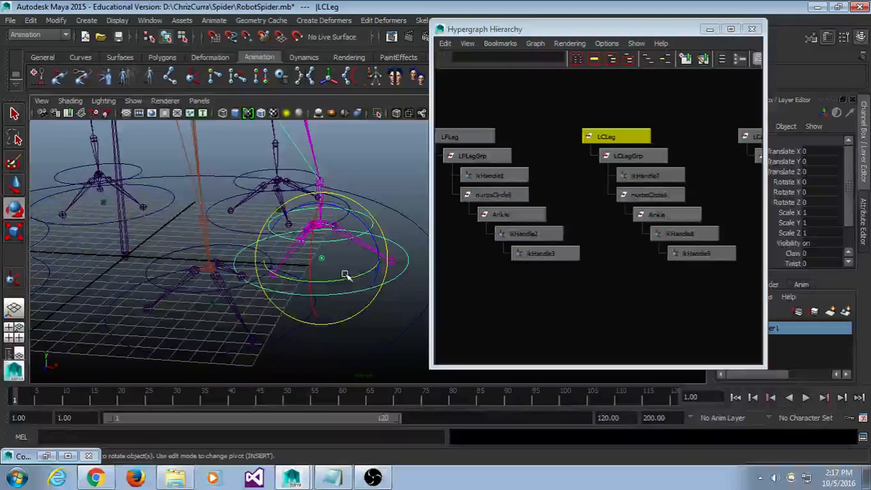
drag(336, 266, 362, 266)
key(ctrl+z)
click(386, 166)
click(368, 216)
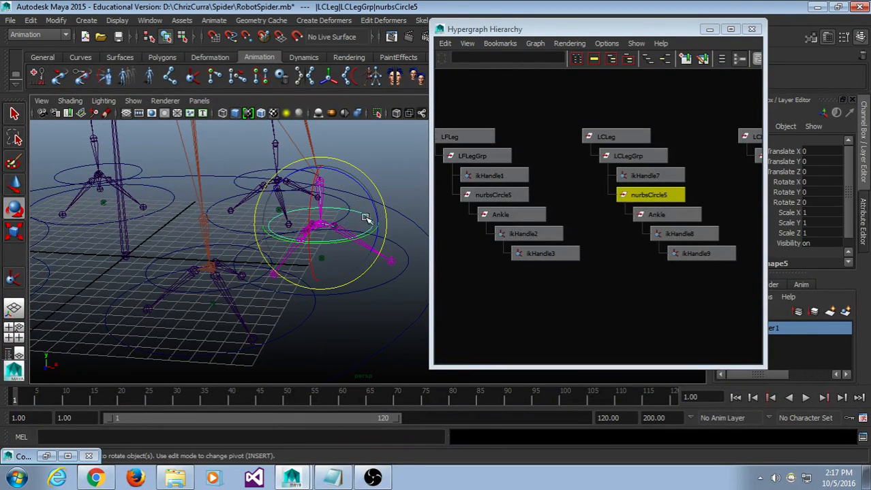
mouse_move(336, 217)
mouse_down()
mouse_move(334, 179)
mouse_move(334, 225)
mouse_up()
key(ctrl+z)
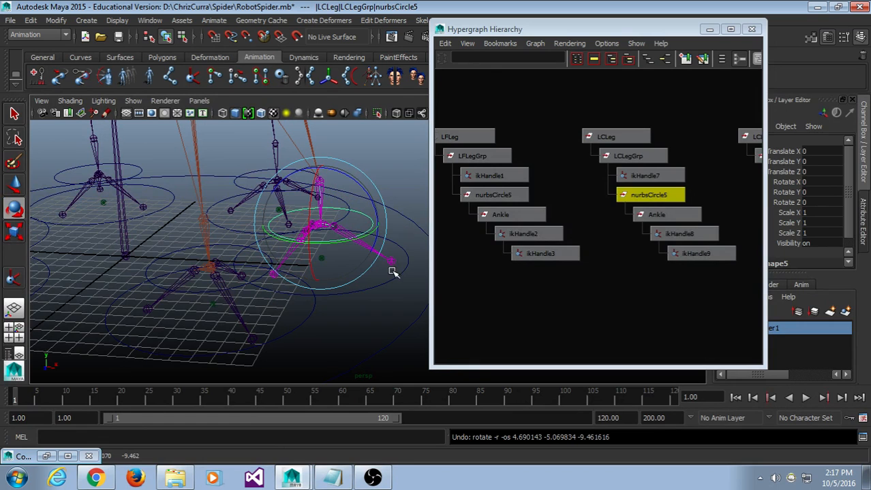
Check the order of LCLegGrp's child nodes against LFLegGrp in the Hypergraph, then deselect everything.
alt+middle_drag(645, 280, 621, 279)
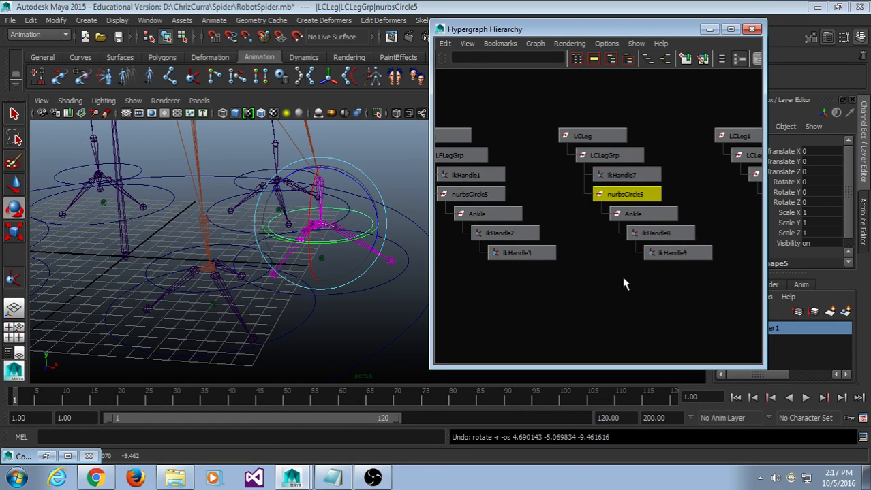
alt+right_drag(623, 284, 654, 283)
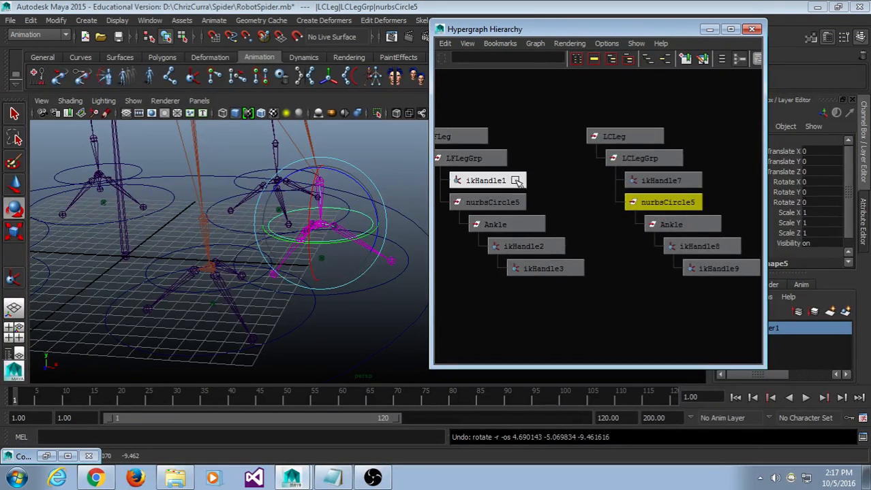
mouse_move(516, 182)
alt+middle_down()
mouse_move(550, 185)
mouse_move(477, 156)
mouse_move(634, 160)
mouse_move(537, 205)
mouse_move(505, 182)
alt+middle_up()
click(658, 162)
middle_drag(671, 187, 673, 208)
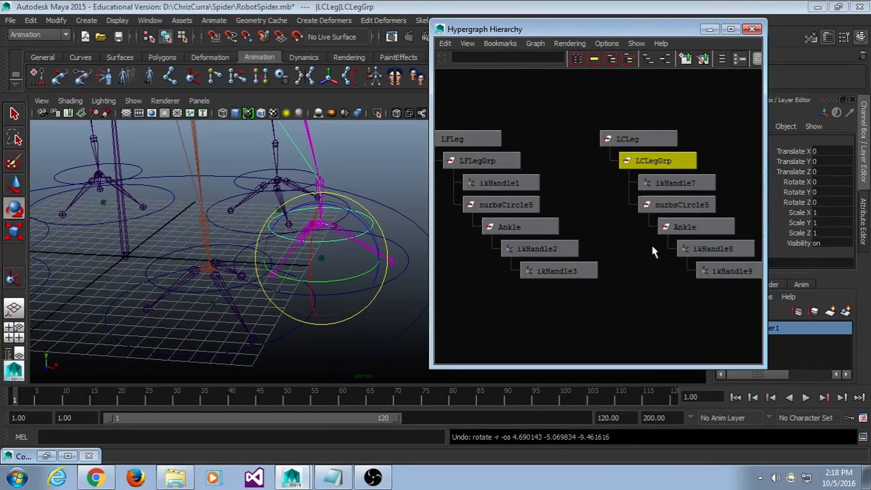
scroll(647, 262, down, 7)
scroll(646, 273, up, 7)
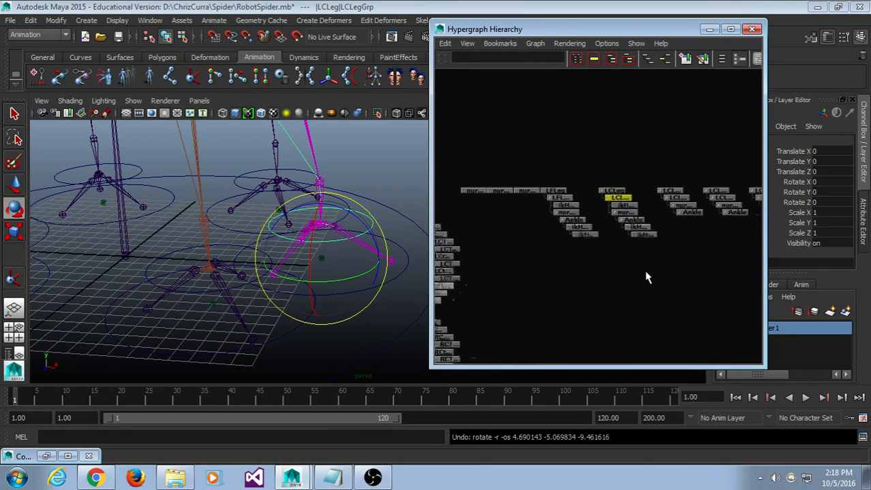
scroll(646, 280, down, 3)
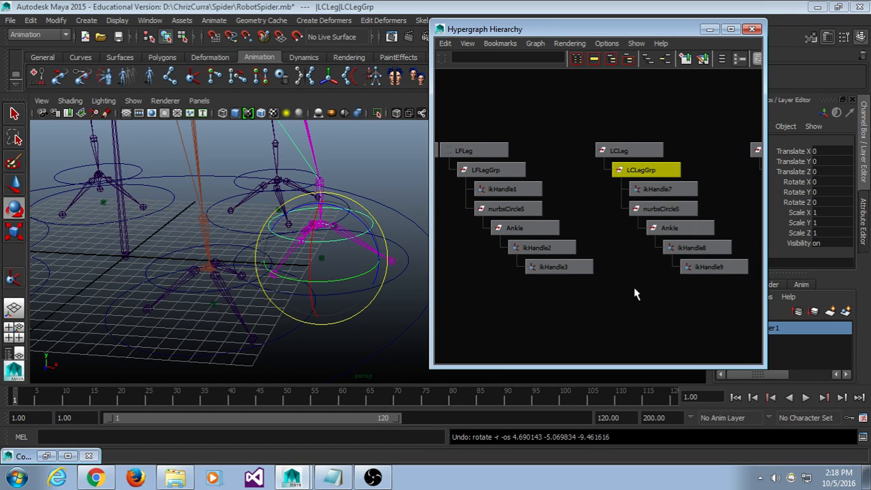
click(378, 177)
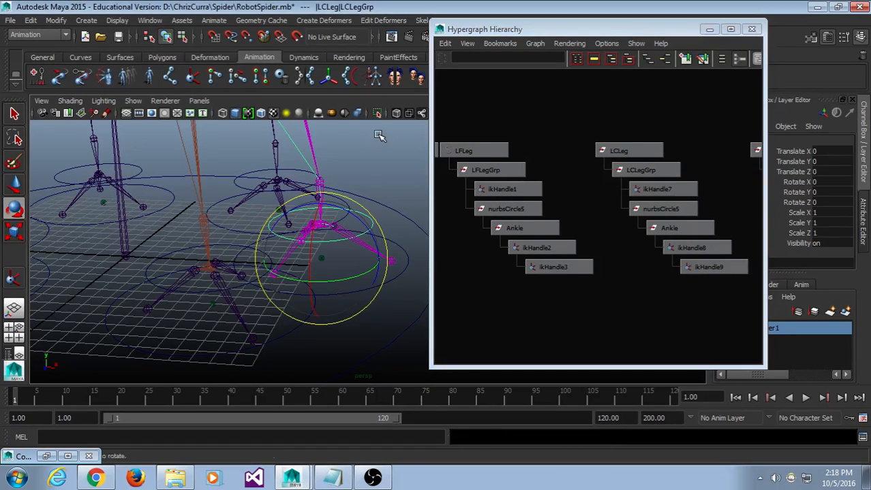
Open the Connection Editor and load the LCLeg control as the output side.
click(90, 21)
mouse_move(164, 23)
mouse_move(170, 38)
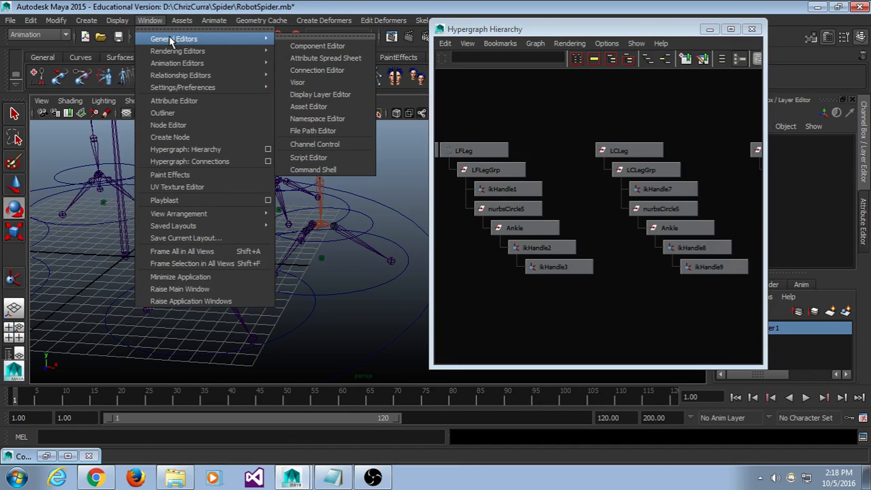
click(317, 70)
drag(465, 47, 520, 30)
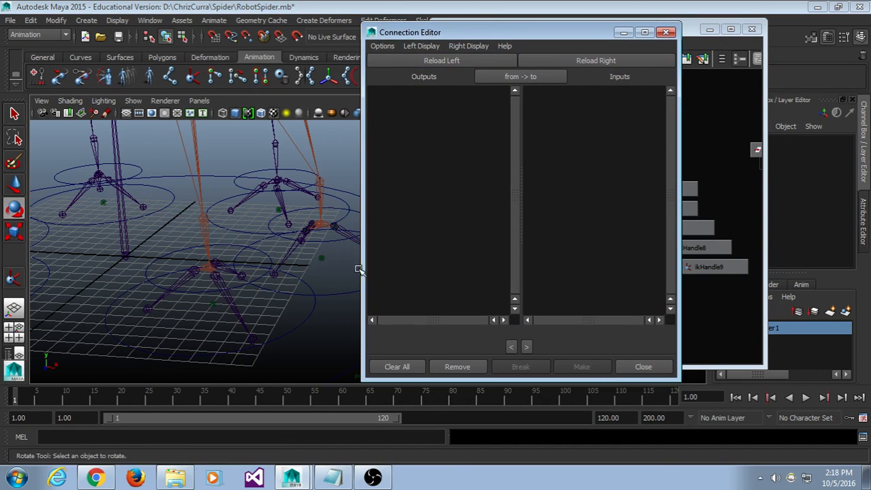
alt+drag(357, 269, 298, 274)
click(282, 255)
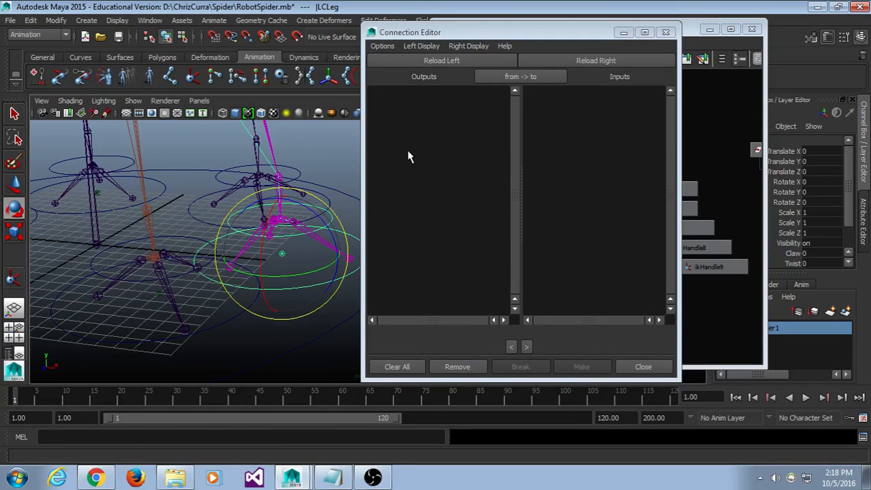
click(442, 60)
scroll(475, 219, down, 10)
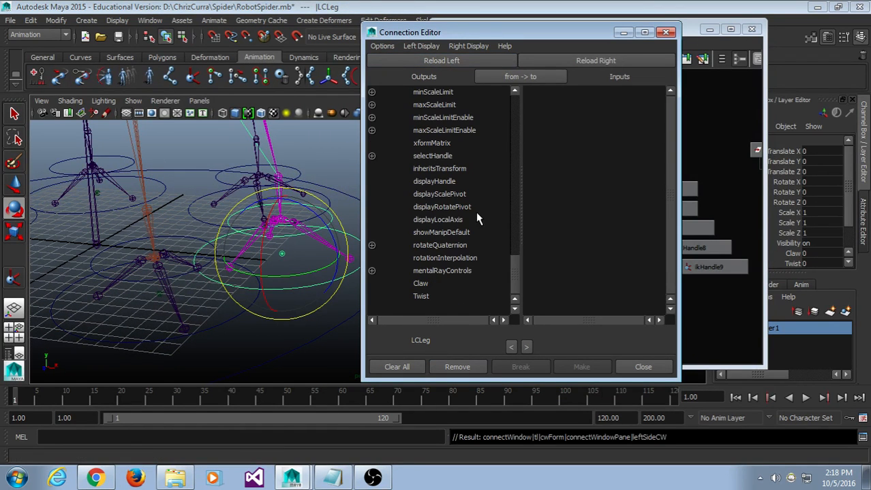
Connect LCLeg's Twist attribute to the twist input of ikHandle7.
click(441, 297)
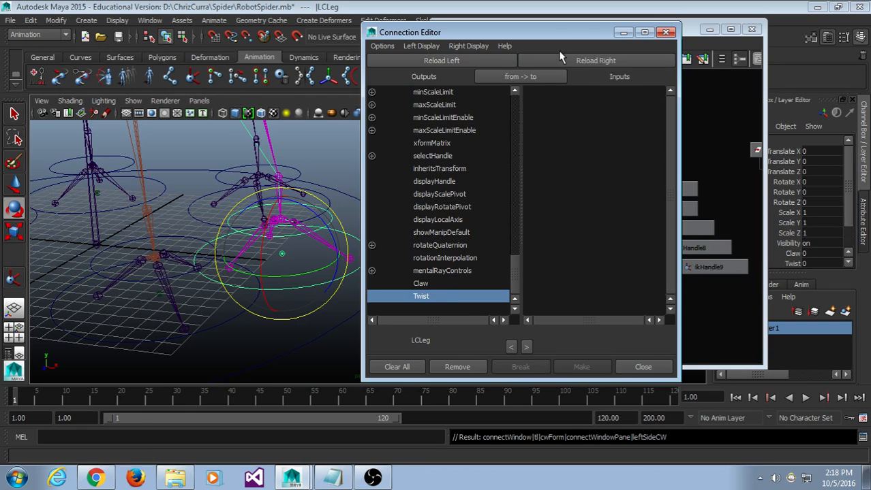
drag(564, 30, 463, 28)
click(660, 189)
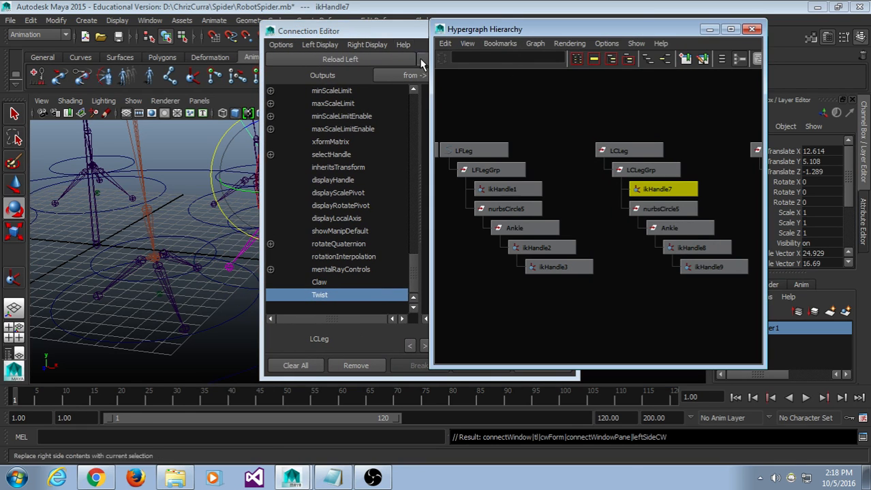
click(383, 29)
click(476, 58)
drag(479, 33, 589, 31)
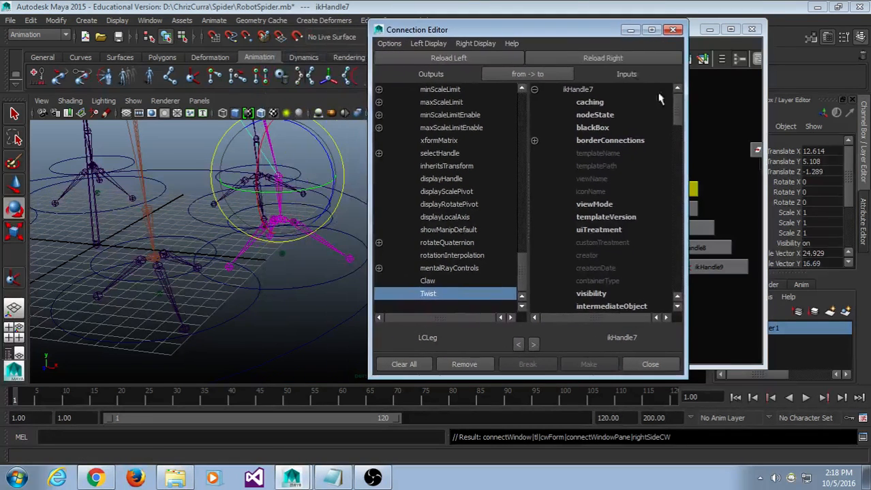
drag(673, 110, 674, 256)
click(635, 218)
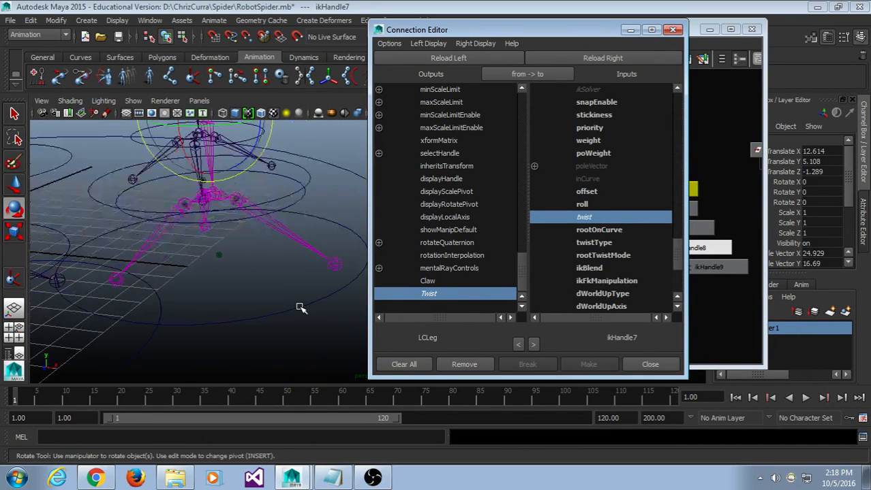
Connect LCLeg's Claw attribute to the rotateZ input of the LCtoe1 joint.
alt+drag(301, 305, 269, 280)
click(442, 284)
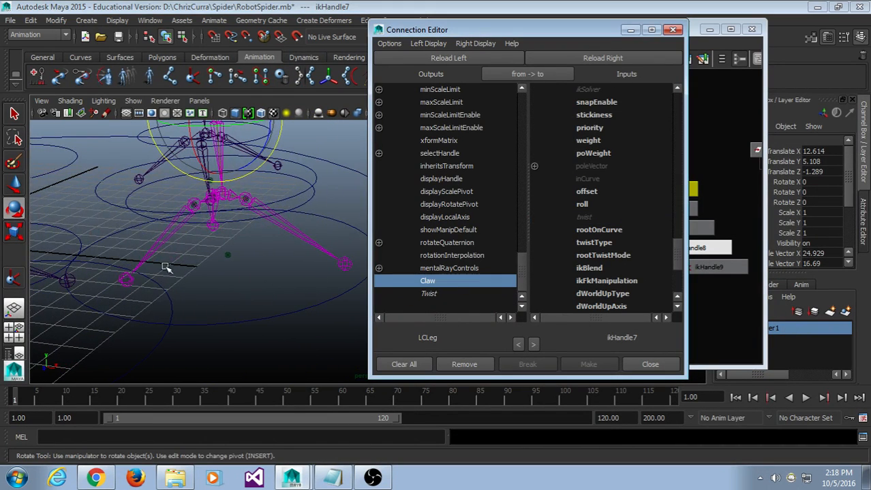
click(303, 267)
click(630, 59)
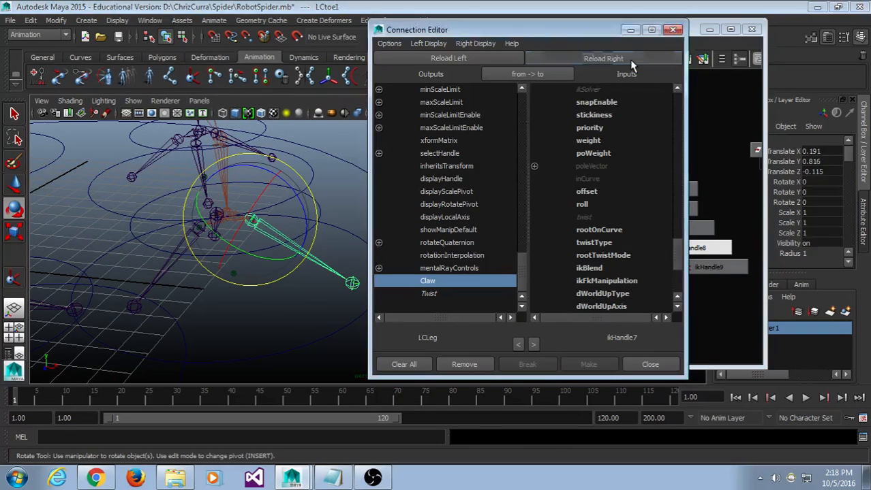
scroll(576, 191, up, 5)
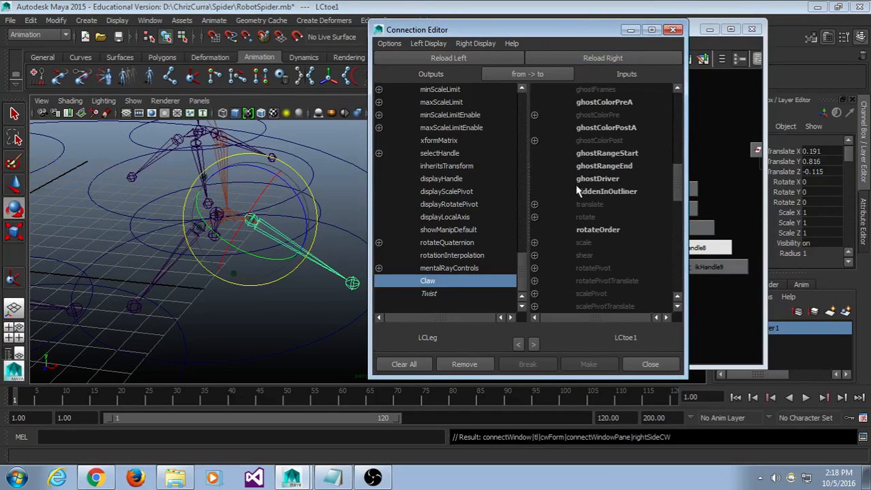
click(535, 217)
click(603, 256)
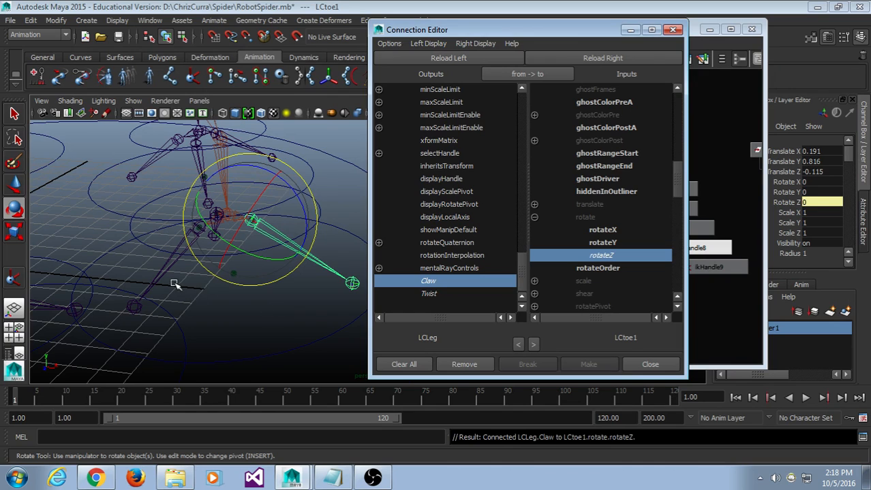
Connect LCLeg's Claw attribute to the rotateZ input of the LCToe2 joint.
click(157, 274)
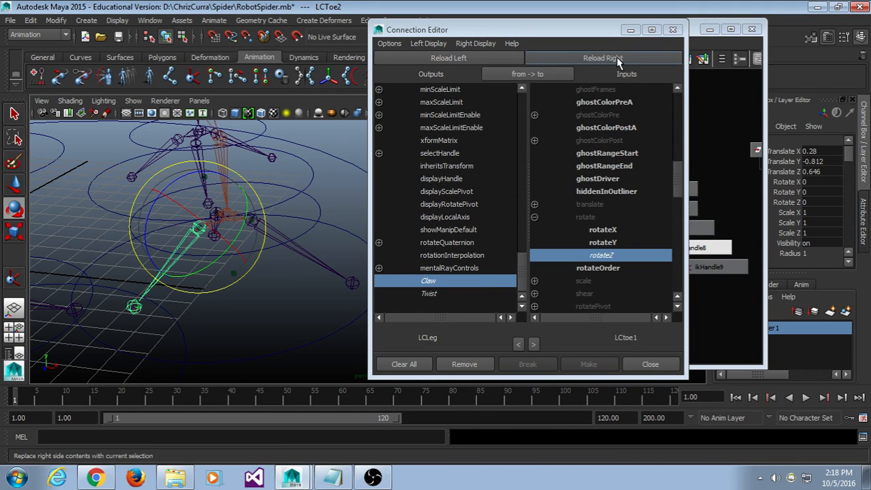
click(618, 59)
click(534, 218)
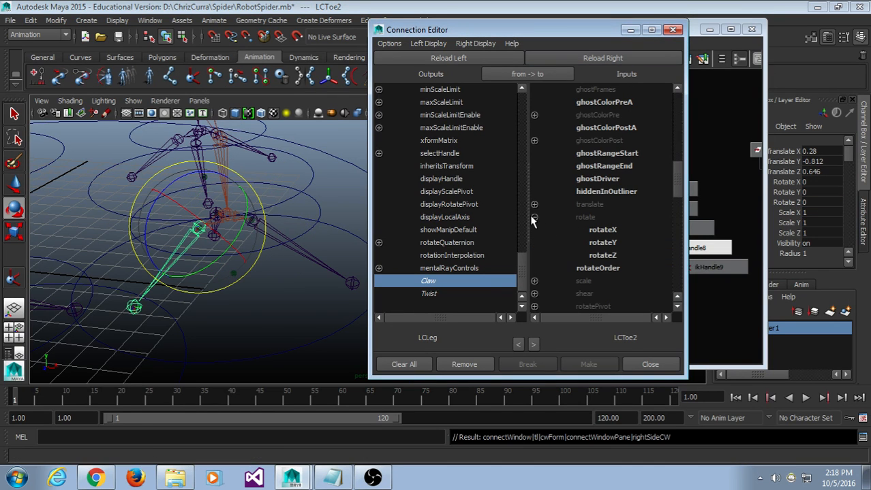
click(613, 255)
Connect LCLeg's Claw attribute to the rotateZ input of the LCtoe3 joint.
alt+drag(320, 225, 270, 197)
click(230, 202)
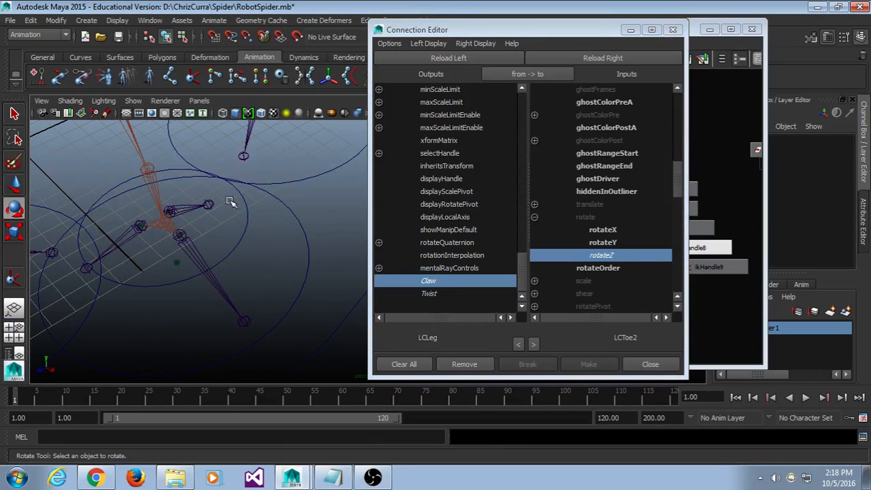
click(195, 208)
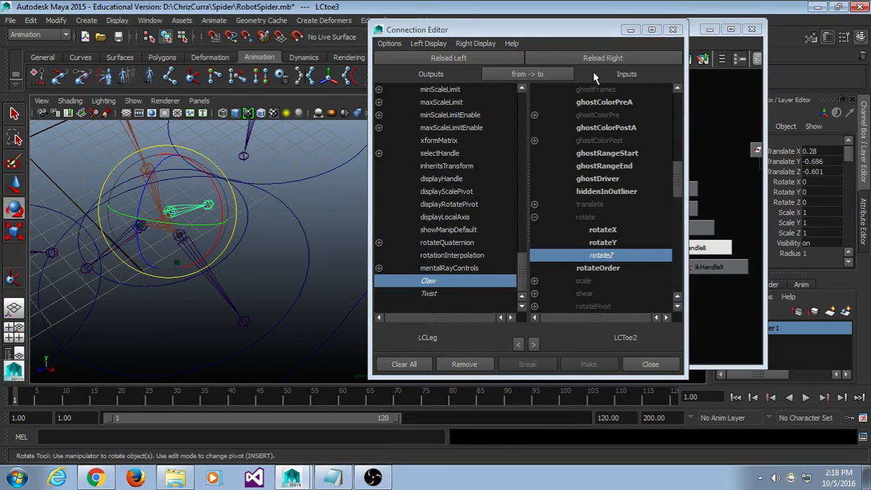
click(601, 59)
click(534, 217)
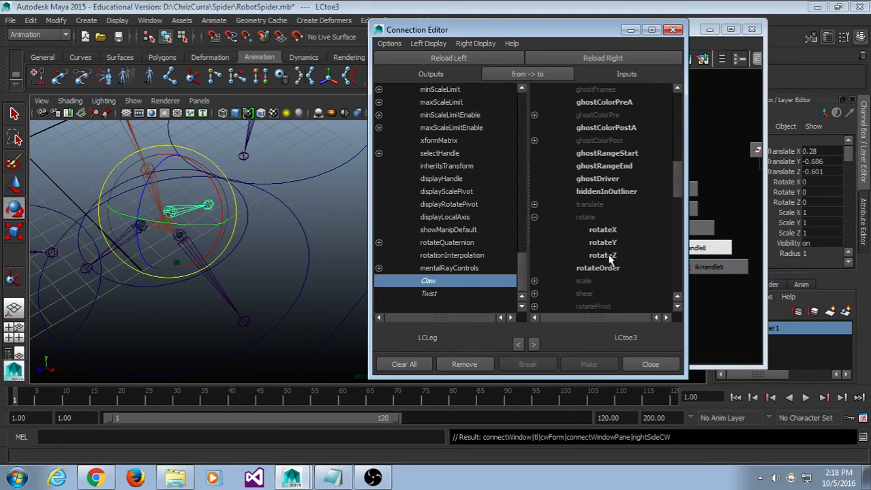
Connect LCLeg's Claw attribute to the rotateZ input of LCtoe3 in the Connection Editor.
click(601, 256)
alt+drag(231, 279, 254, 207)
scroll(281, 278, down, 2)
Test moving the leg's large control circle and rotating its smaller ankle circle, undoing each change.
click(261, 330)
key(w)
key(ctrl+z)
click(295, 209)
key(e)
key(ctrl+z)
Test the Claw and Twist attributes of the LCLeg control one after the other, undoing each change.
click(266, 318)
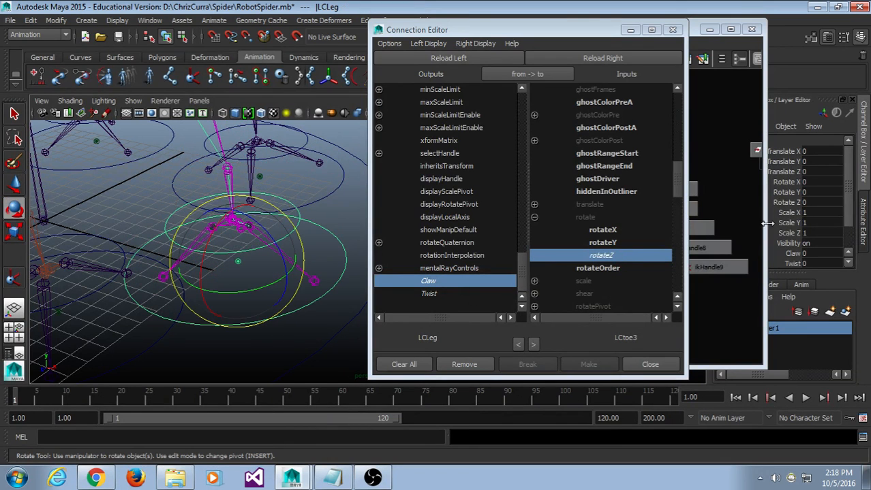
click(795, 254)
middle_drag(242, 233, 163, 218)
click(707, 252)
key(ctrl+z)
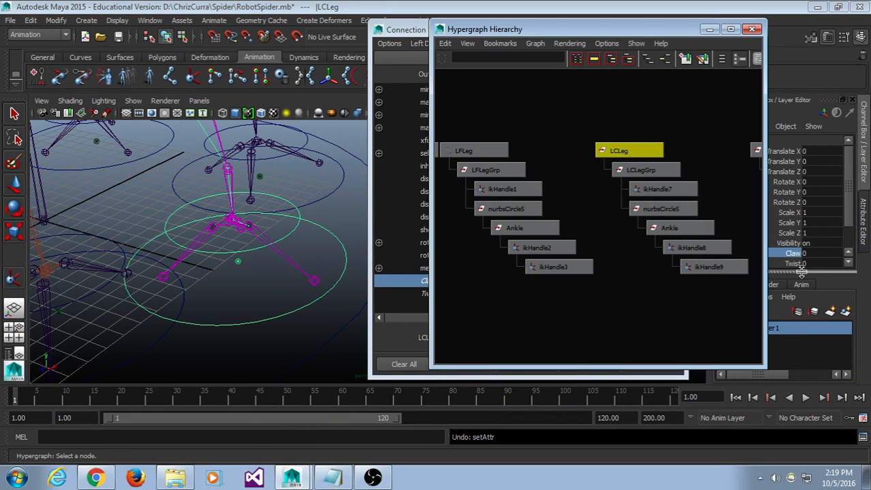
click(795, 265)
middle_drag(323, 260, 427, 223)
key(ctrl+z)
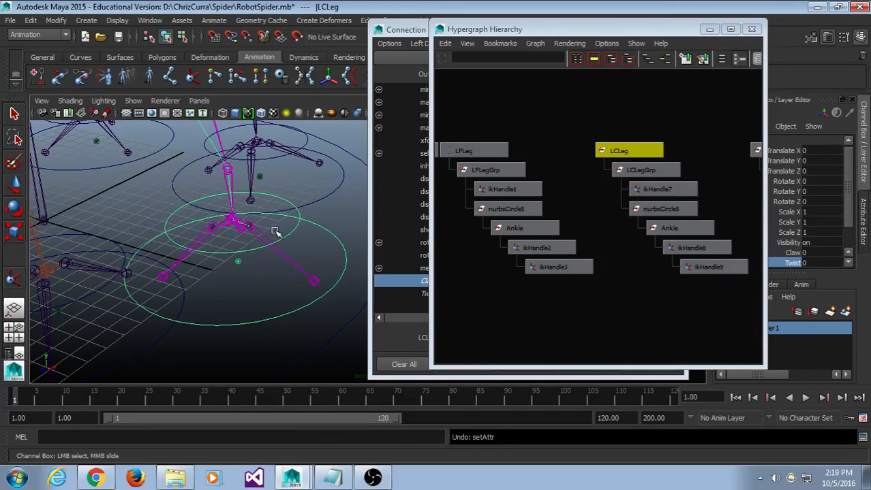
Clear the selection and save the spider rig scene.
scroll(274, 235, down, 5)
click(16, 210)
click(98, 192)
alt+drag(97, 193, 209, 264)
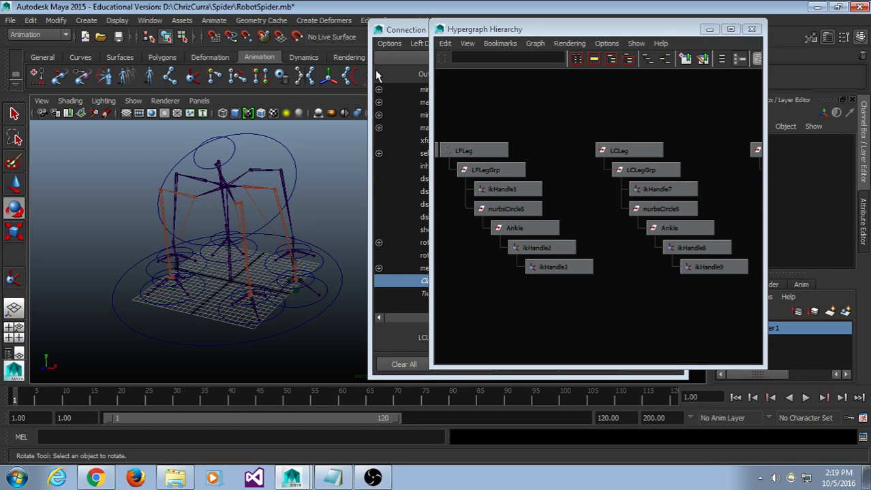
alt+drag(259, 197, 290, 256)
key(ctrl+s)
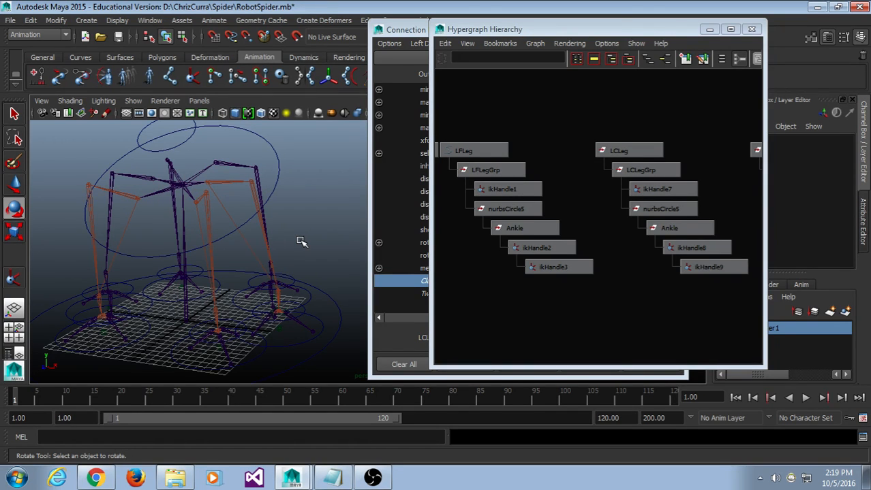
Create an IK handle from the RCHip joint to the RCKnee joint.
alt+drag(304, 246, 278, 264)
scroll(277, 261, up, 4)
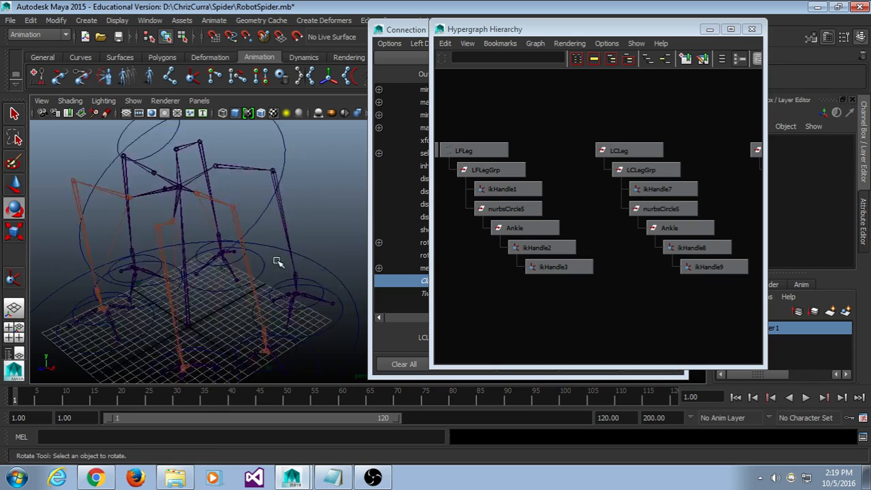
alt+middle_drag(271, 252, 275, 243)
alt+drag(221, 253, 306, 231)
scroll(299, 263, down, 3)
scroll(299, 262, down, 2)
scroll(280, 212, up, 3)
scroll(278, 220, down, 3)
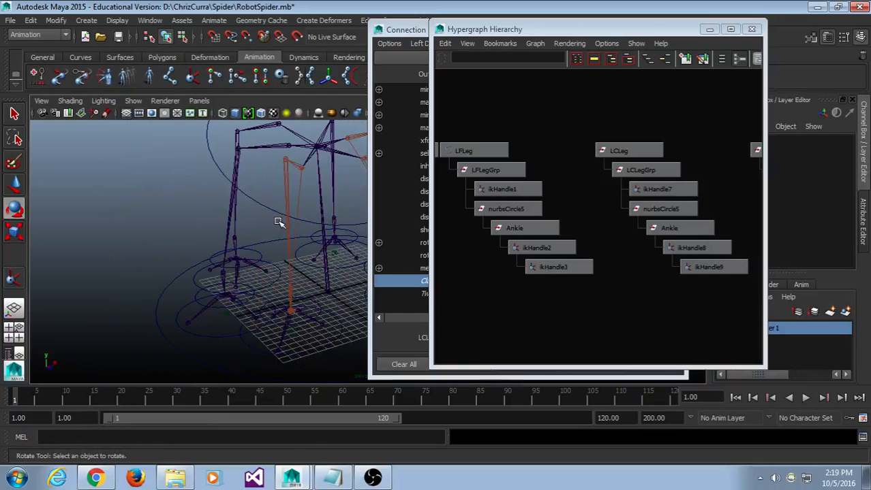
alt+middle_drag(277, 220, 275, 227)
alt+drag(275, 228, 228, 237)
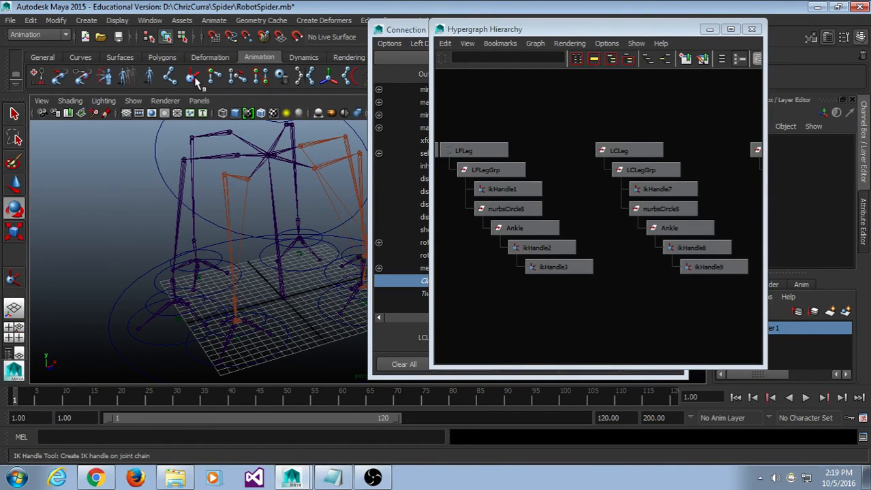
click(196, 81)
alt+middle_drag(217, 145, 249, 157)
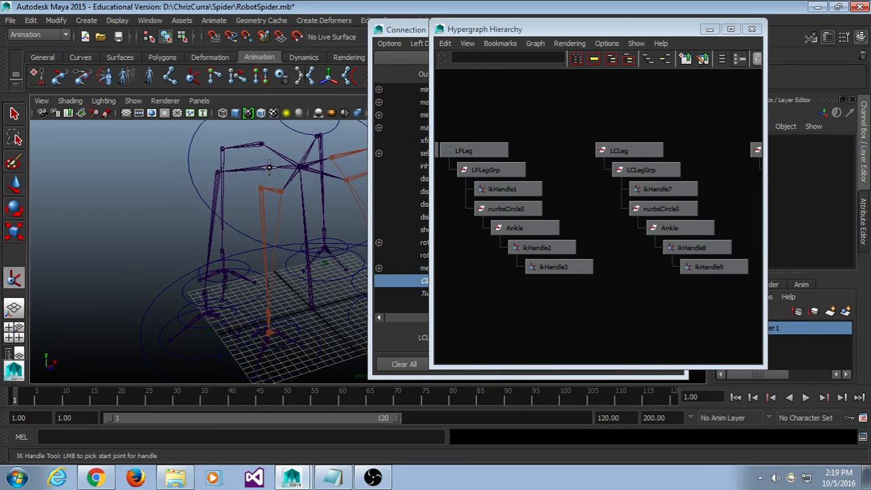
click(269, 167)
alt+middle_drag(226, 230, 250, 199)
alt+drag(223, 269, 231, 265)
scroll(230, 264, up, 2)
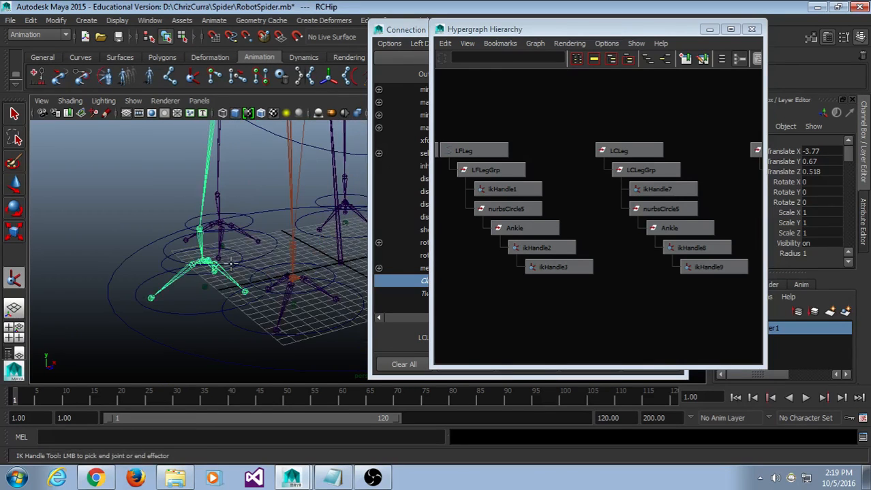
click(202, 230)
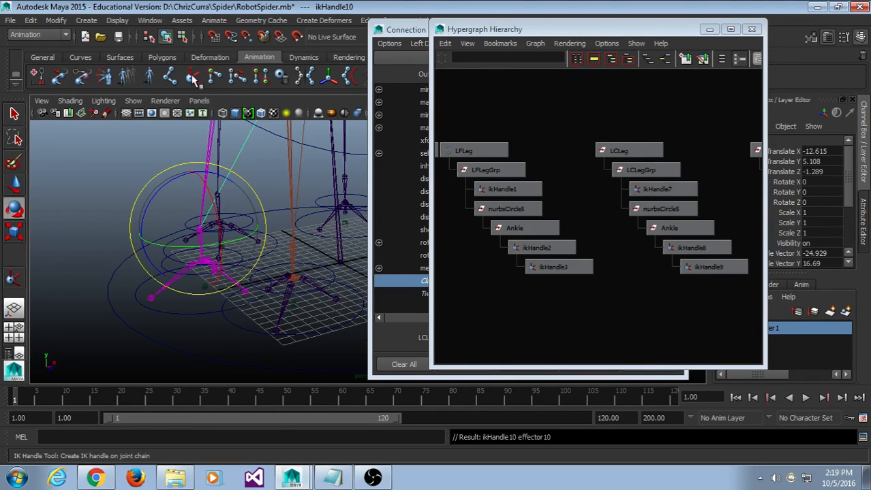
Create a second IK handle from the RCKnee joint to the ankle joint just below it.
click(194, 78)
mouse_move(202, 227)
alt+mouse_down()
mouse_move(196, 214)
mouse_move(192, 221)
alt+mouse_up()
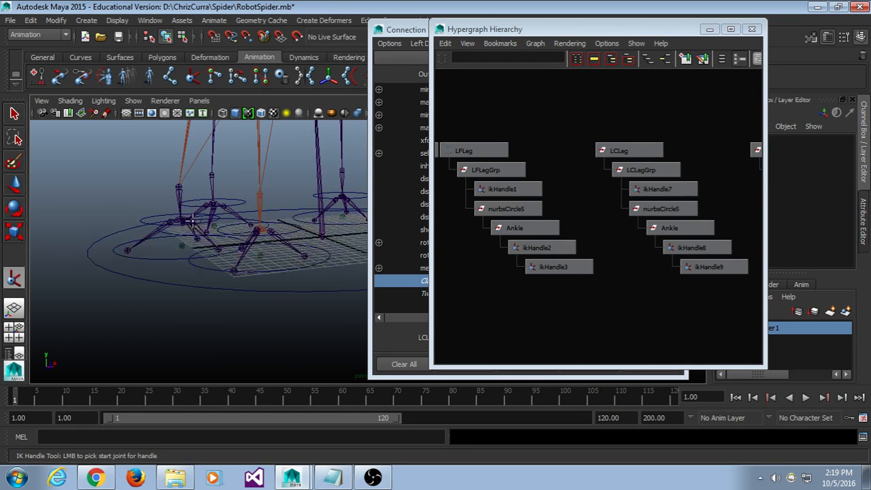
click(180, 188)
alt+drag(180, 188, 198, 254)
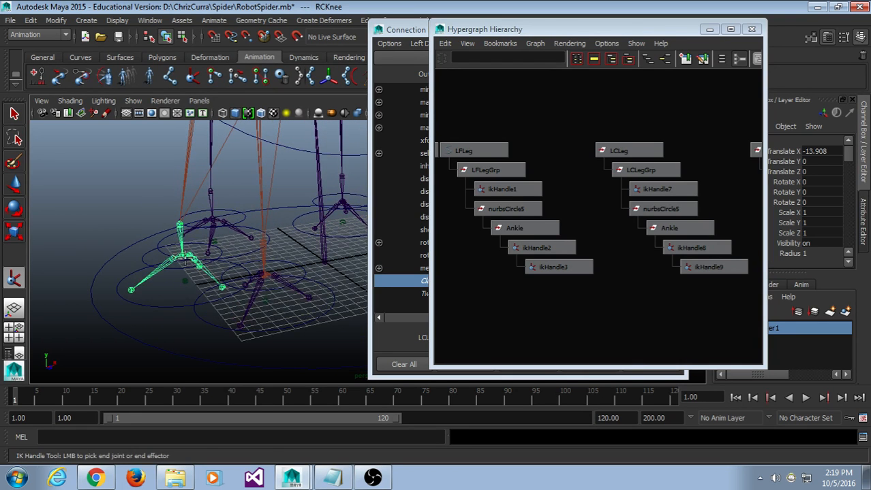
click(185, 261)
Create a third IK handle from the same leg's ankle joint to the adjacent toe joint.
scroll(180, 278, up, 8)
alt+middle_drag(178, 278, 412, 229)
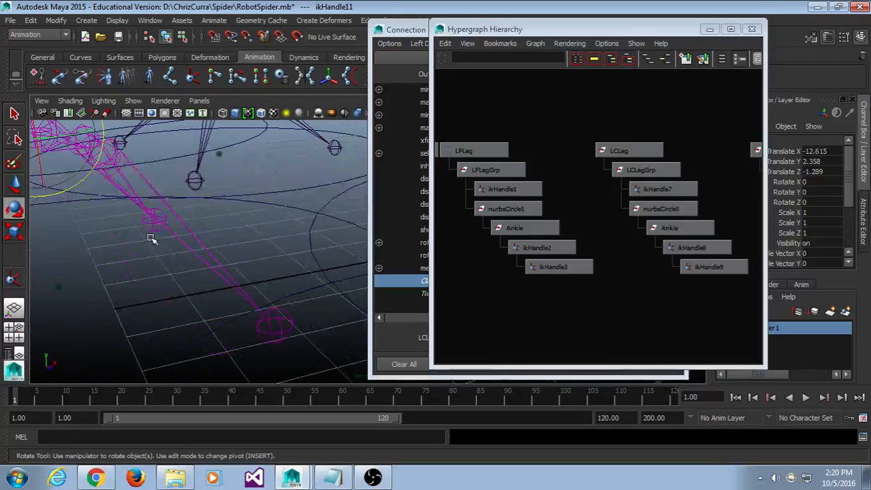
scroll(152, 239, down, 8)
click(193, 79)
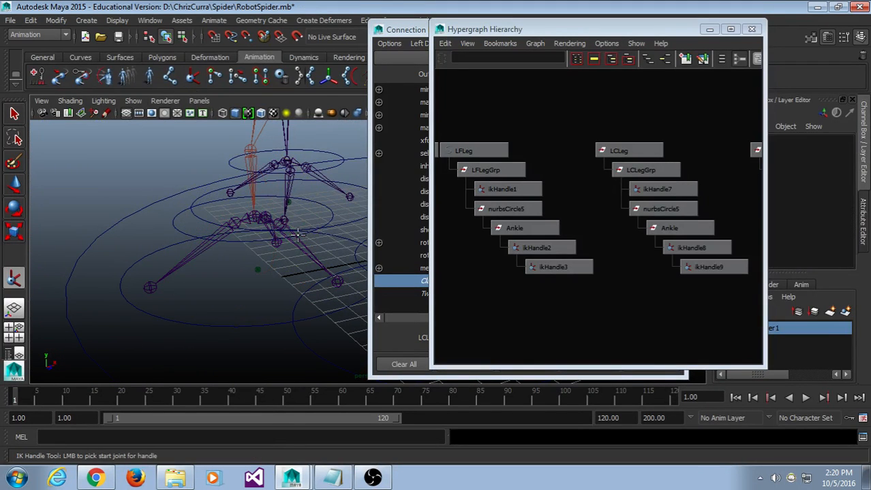
click(253, 218)
click(235, 221)
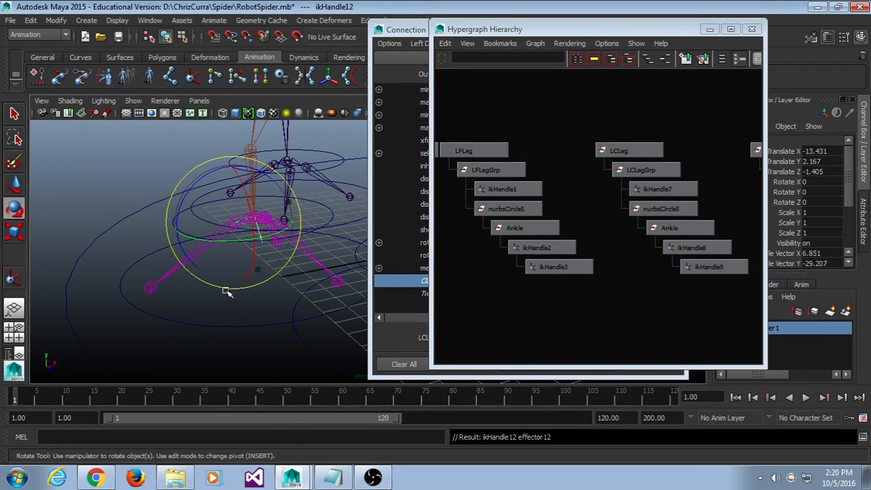
Parent ikHandle12 under ikHandle11.
mouse_move(235, 314)
alt+middle_down()
mouse_move(218, 357)
mouse_move(222, 324)
mouse_move(238, 316)
alt+middle_up()
scroll(219, 348, up, 5)
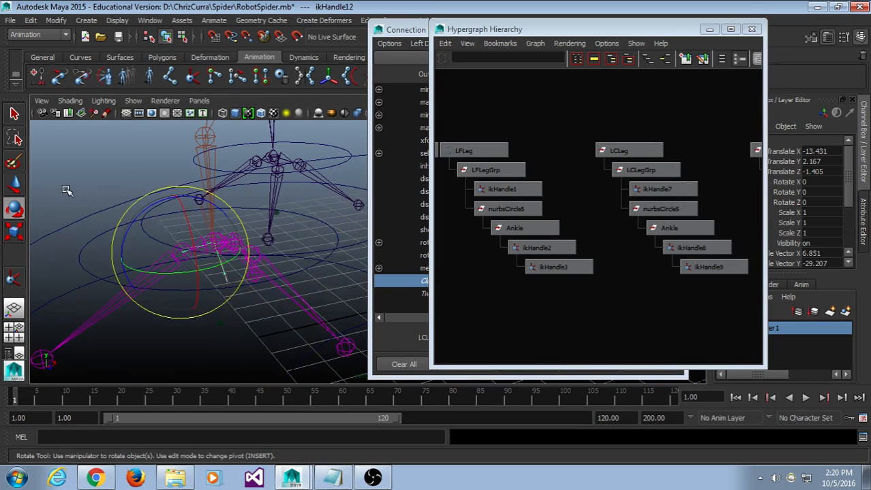
click(67, 184)
drag(178, 237, 186, 270)
click(208, 253)
key(p)
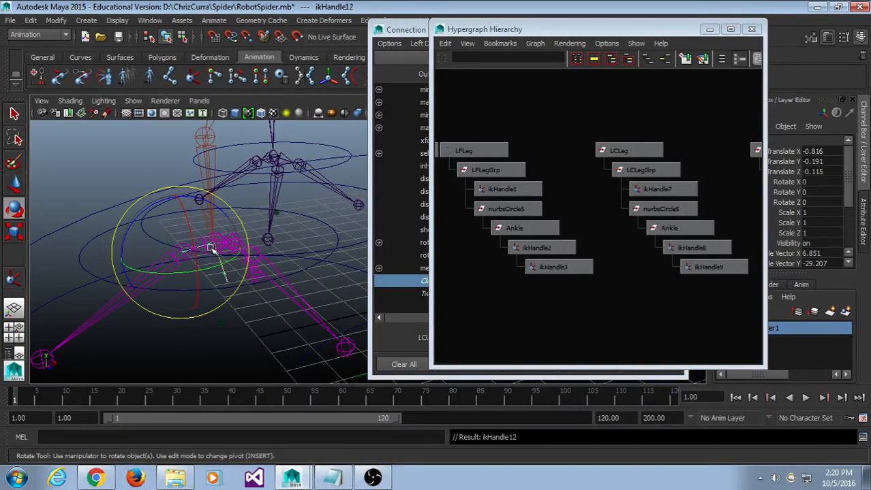
Parent ikHandle11 under ikHandle10 and clear the selection.
drag(240, 211, 210, 247)
key(ctrl+z)
alt+middle_drag(263, 199, 264, 243)
drag(243, 176, 177, 206)
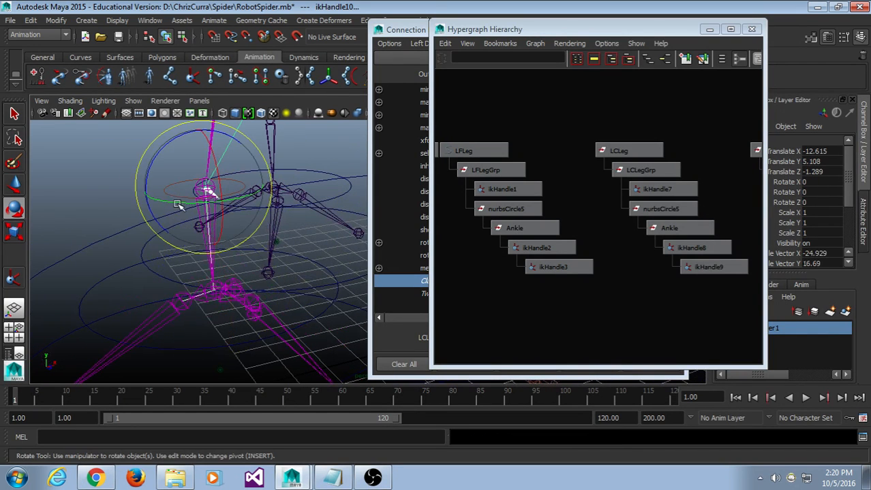
key(p)
click(149, 184)
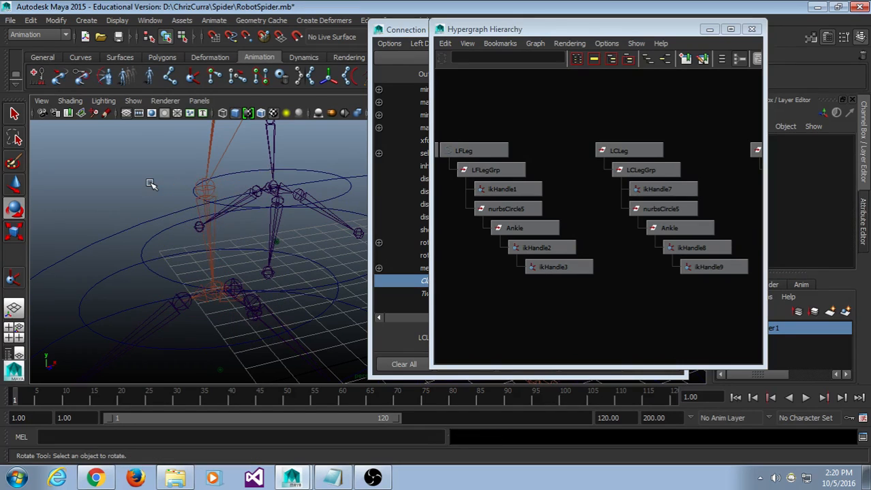
Parent ikHandle10 under the LCLegGrp node of LCLeg3 in the Hypergraph.
scroll(588, 268, down, 2)
alt+middle_drag(690, 239, 516, 251)
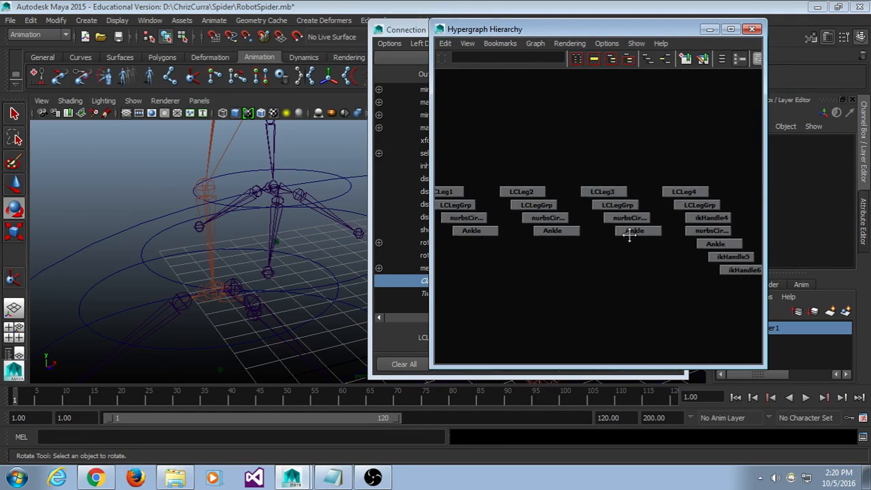
scroll(640, 243, down, 1)
scroll(235, 355, down, 4)
alt+drag(253, 323, 239, 305)
alt+middle_drag(650, 235, 627, 221)
scroll(591, 250, up, 1)
scroll(629, 231, up, 1)
click(642, 158)
middle_drag(699, 185, 529, 198)
scroll(563, 270, up, 1)
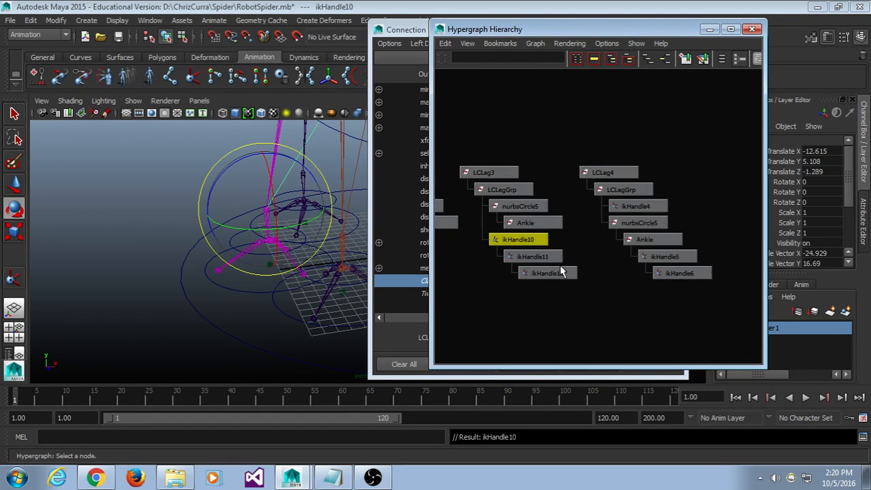
Parent ikHandle11, together with its child ikHandle12, under the Ankle node of LCLeg3.
scroll(631, 229, up, 1)
alt+middle_drag(631, 230, 642, 226)
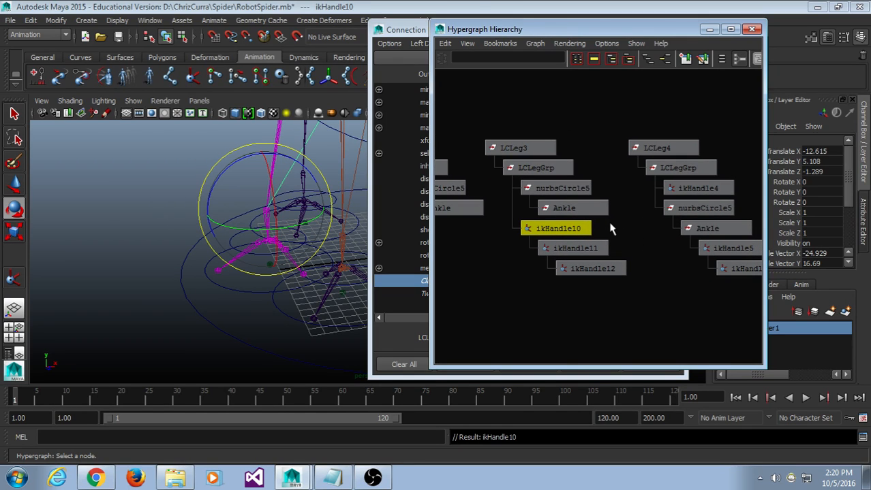
middle_drag(584, 242, 582, 243)
Reparent nurbsCircle5 to LCLeg3 and back under LCLegGrp to place it after ikHandle10.
middle_drag(594, 210, 543, 151)
click(571, 188)
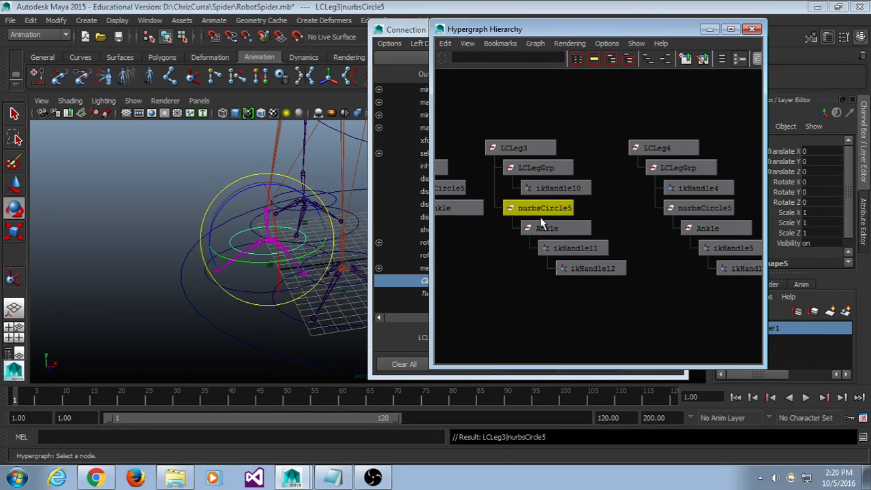
middle_drag(547, 211, 543, 169)
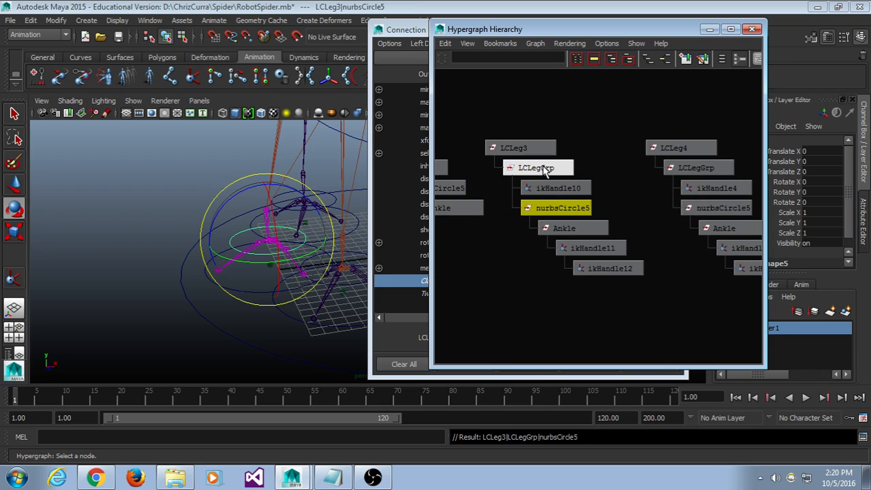
click(591, 319)
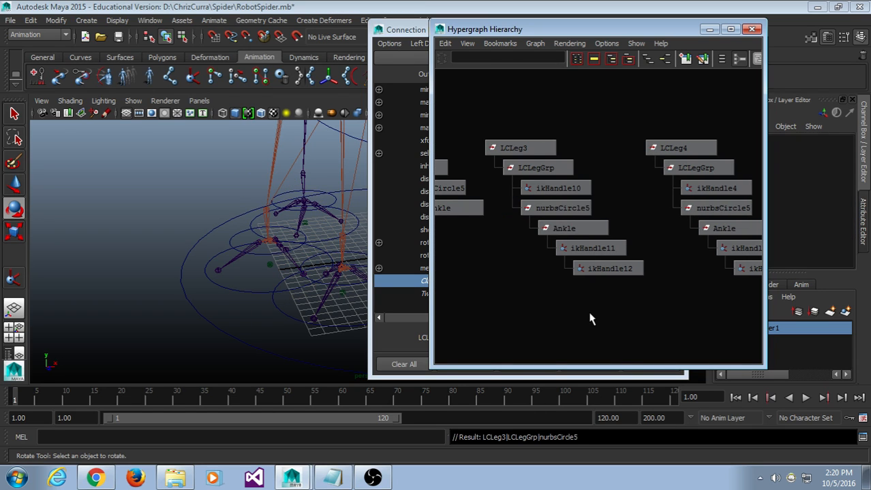
Load LCLeg3 as the output node in the Connection Editor and select its Twist attribute.
alt+drag(202, 323, 205, 272)
click(126, 337)
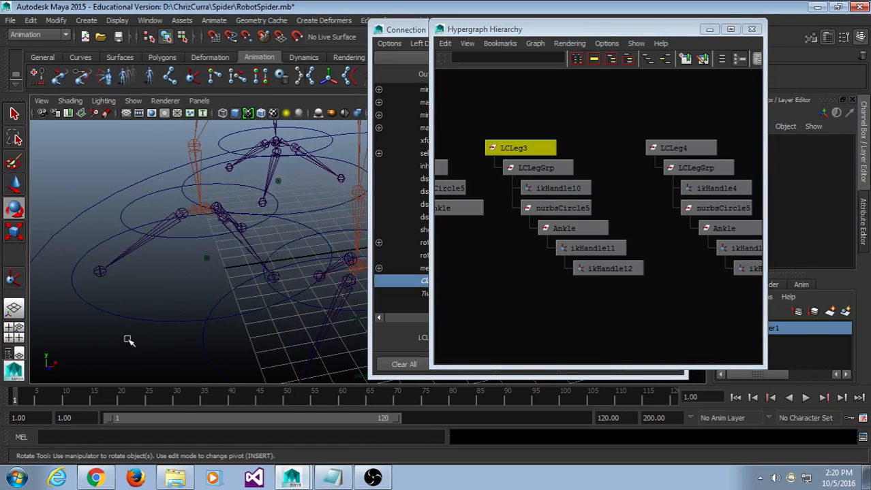
click(131, 20)
mouse_move(150, 21)
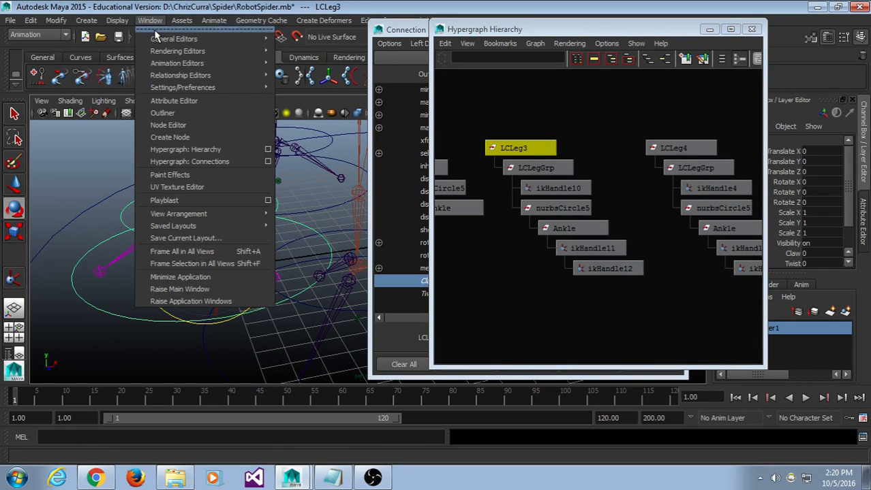
mouse_move(204, 32)
click(303, 74)
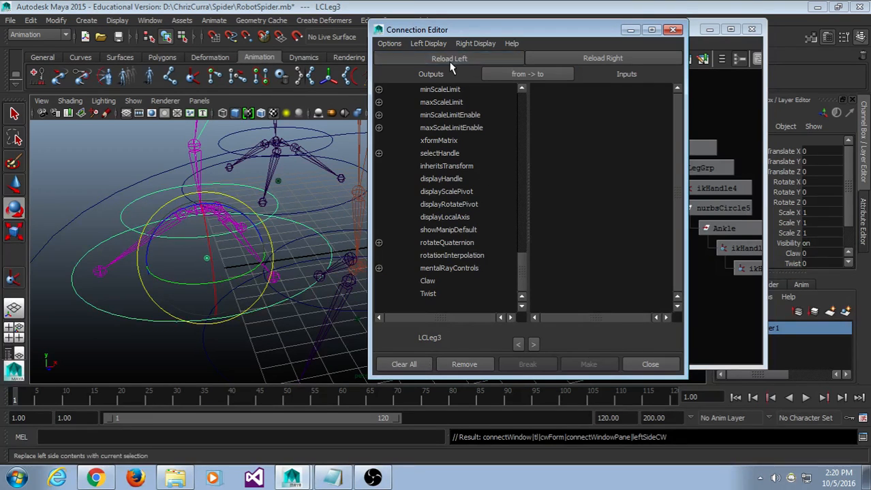
click(434, 293)
click(435, 293)
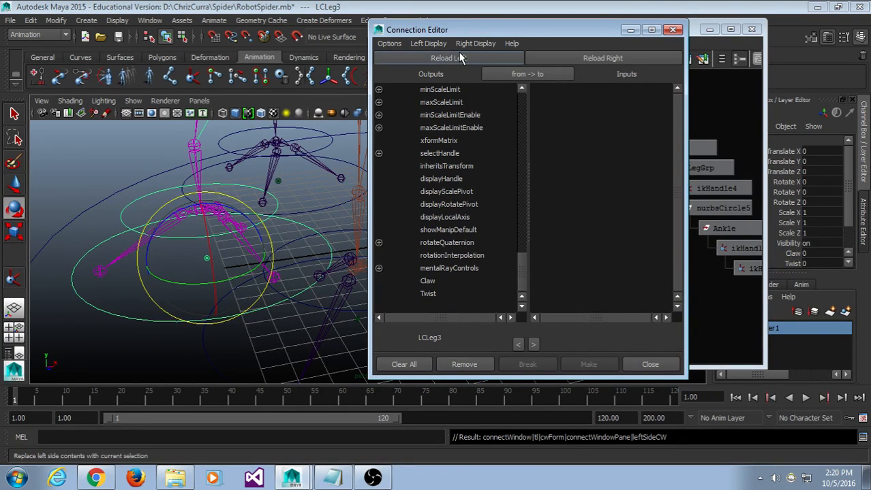
click(442, 294)
click(448, 58)
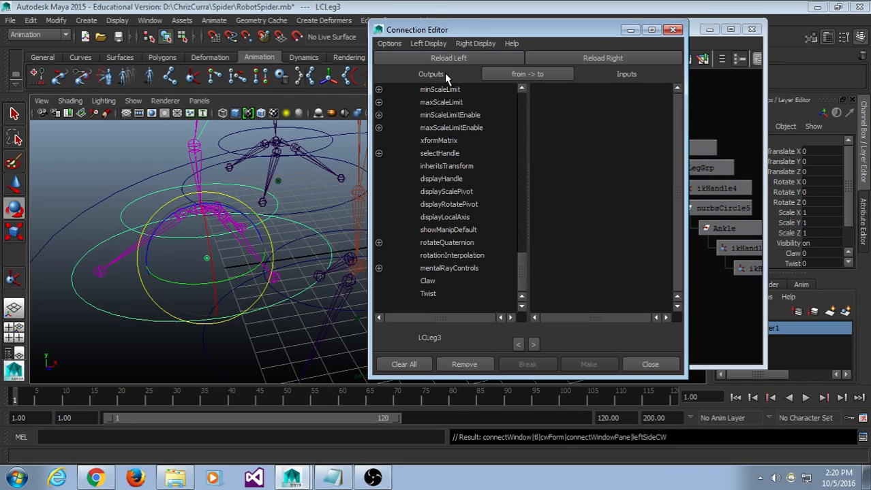
click(439, 294)
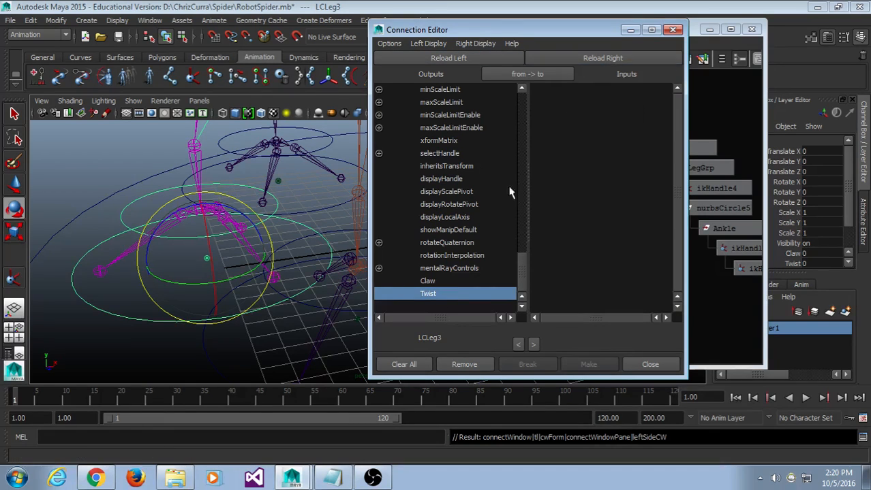
Connect LCLeg3's Twist attribute to the twist input of ikHandle10.
click(695, 40)
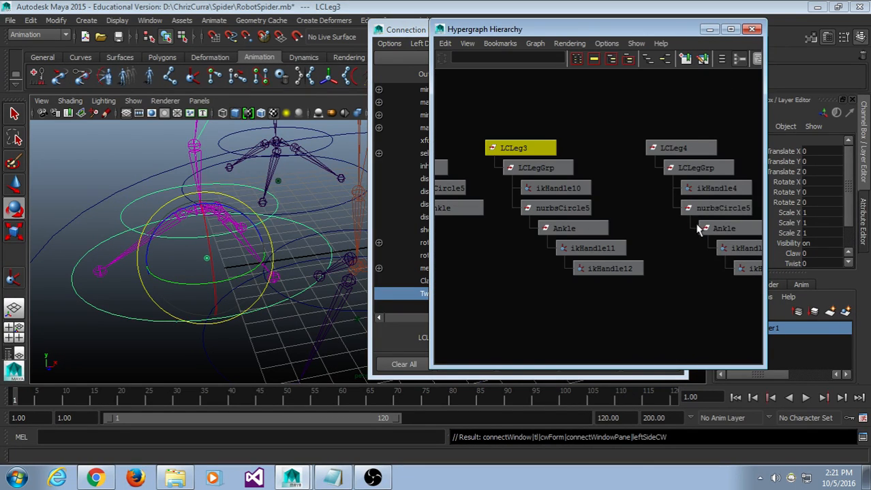
click(563, 193)
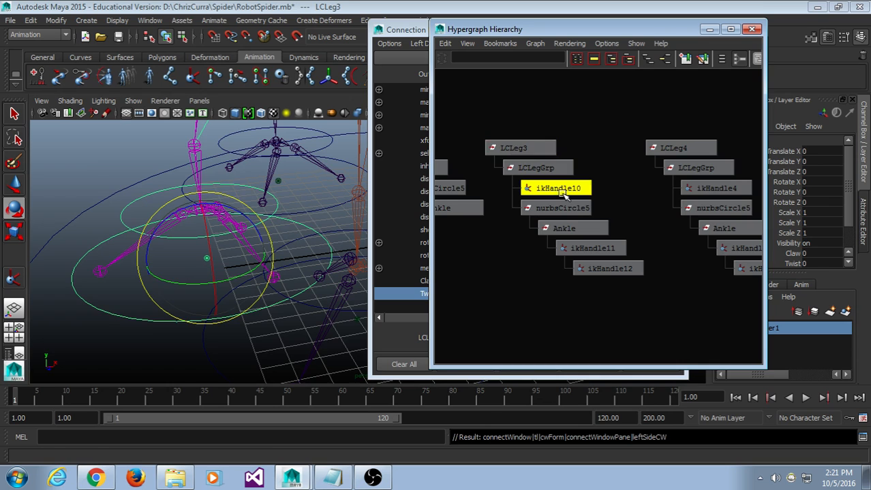
click(406, 30)
click(592, 58)
scroll(625, 194, down, 10)
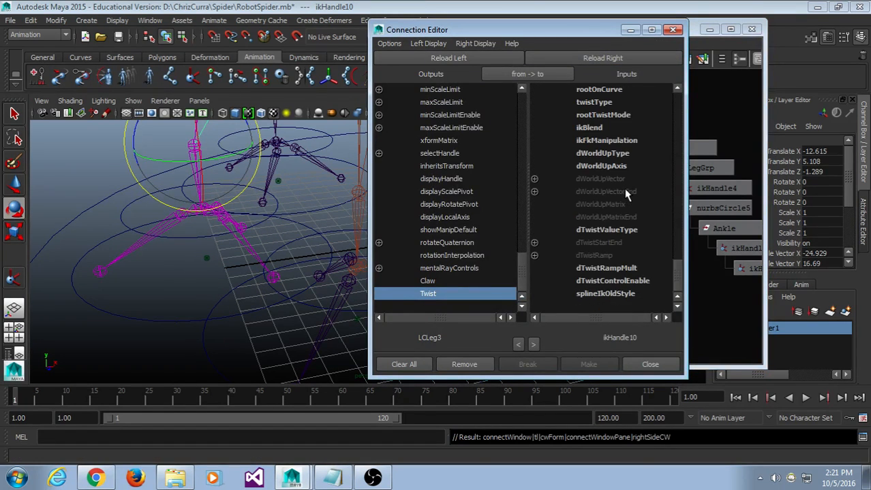
scroll(625, 194, up, 12)
scroll(625, 194, up, 3)
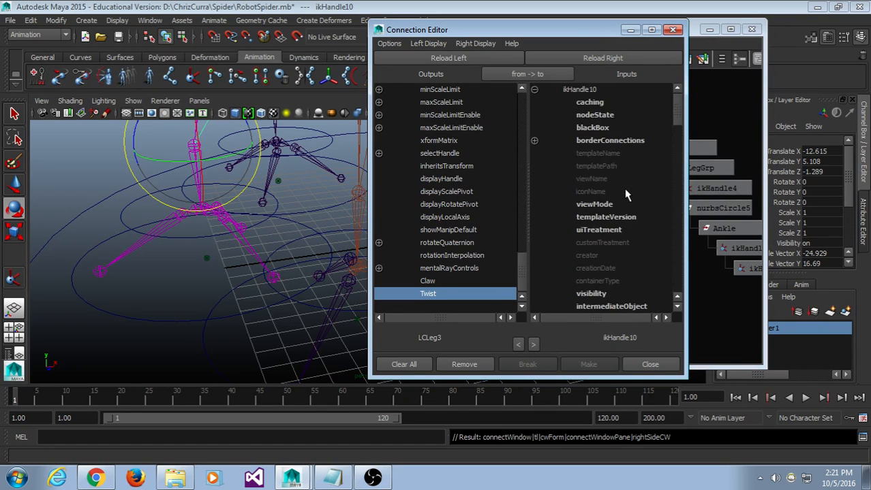
scroll(625, 194, down, 10)
scroll(634, 213, up, 5)
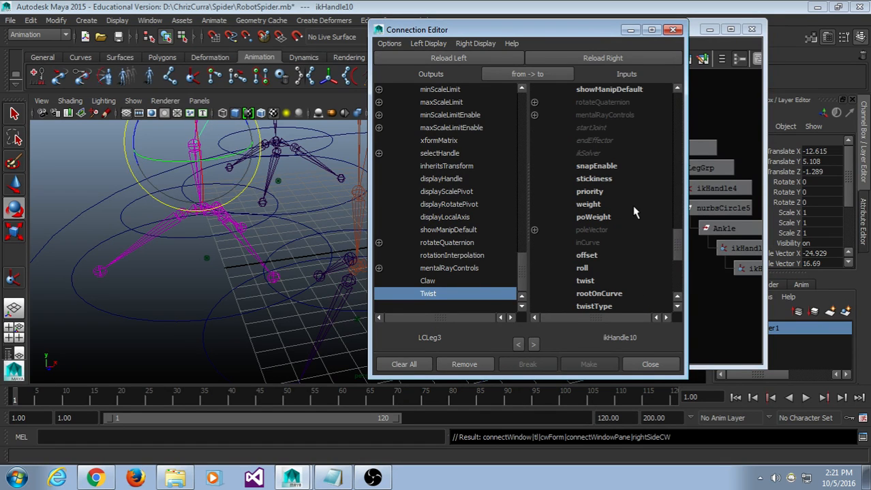
click(601, 281)
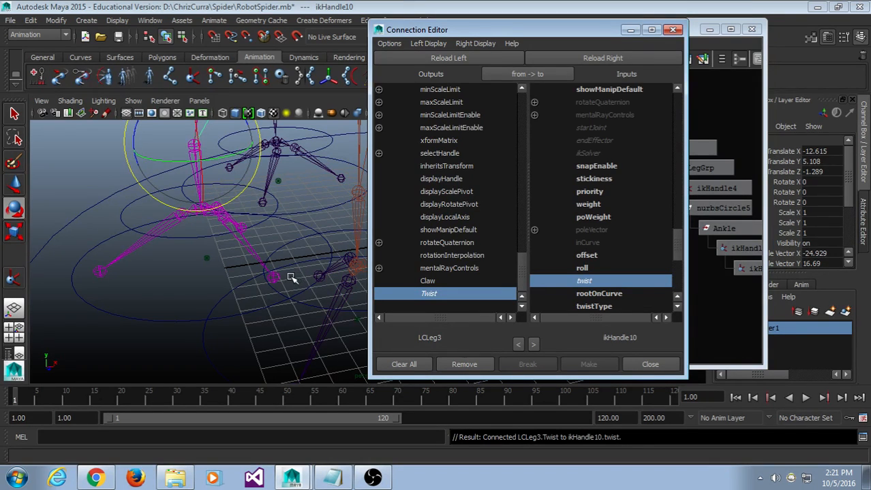
Connect LCLeg3's Claw attribute to the rotateZ input of the RCtoe1 joint.
click(449, 285)
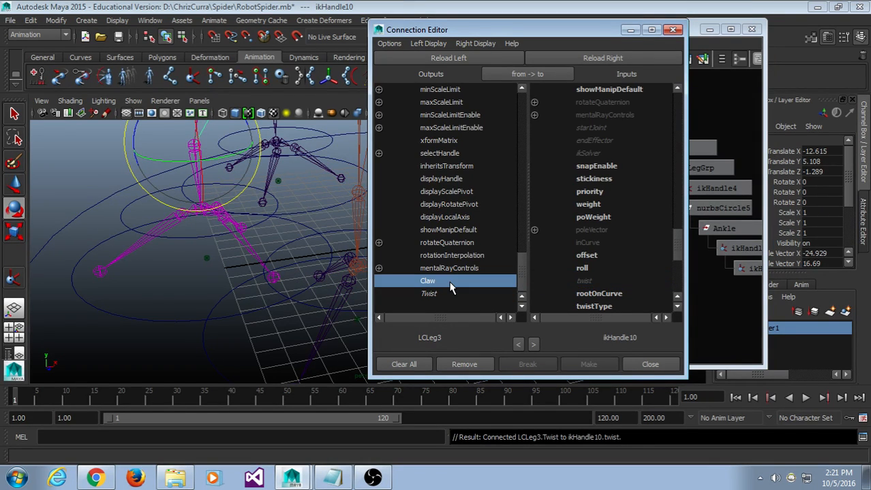
alt+drag(205, 259, 170, 259)
click(134, 204)
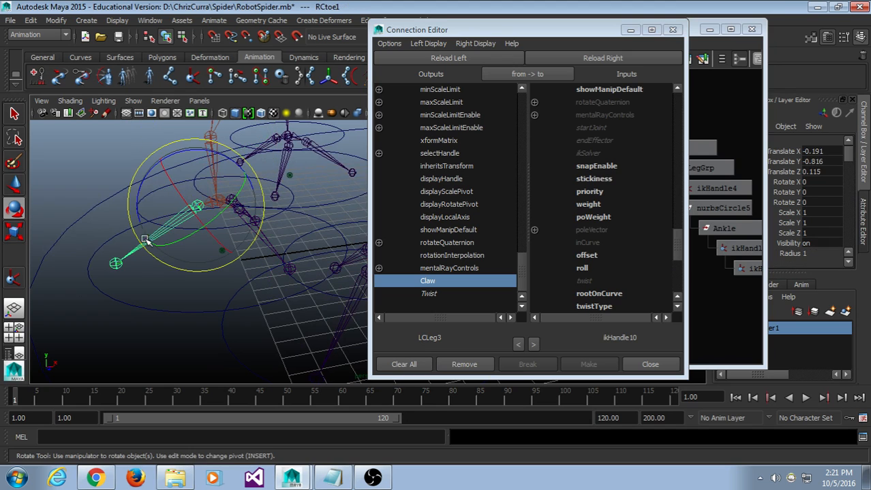
click(632, 58)
scroll(572, 218, up, 8)
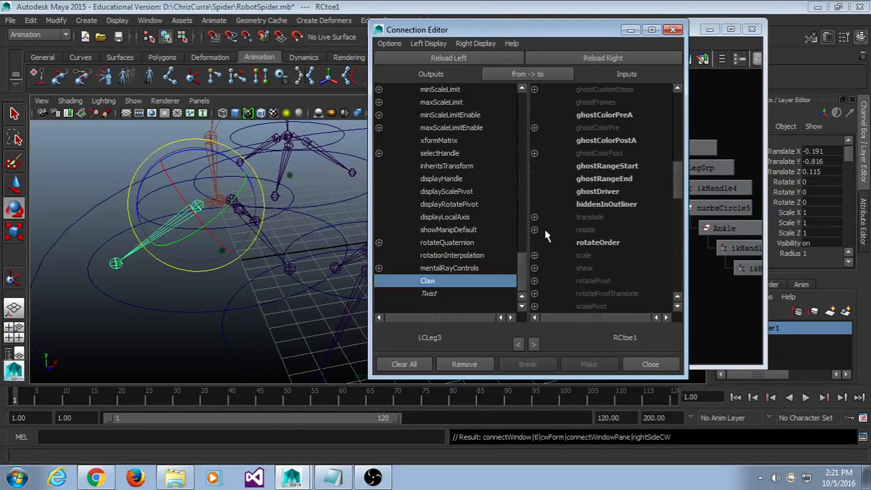
click(535, 230)
click(604, 268)
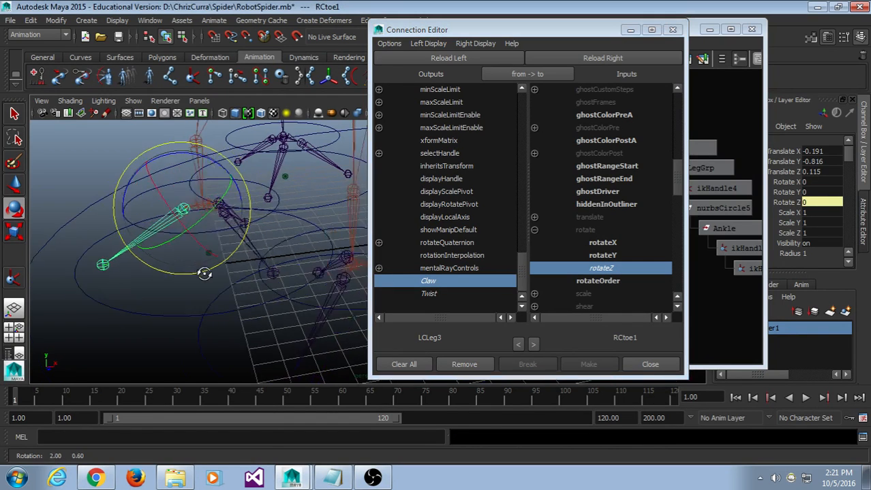
Load the RCToe2 joint as the input node and connect LCLeg3's Claw attribute to its rotateZ.
key(t)
click(225, 300)
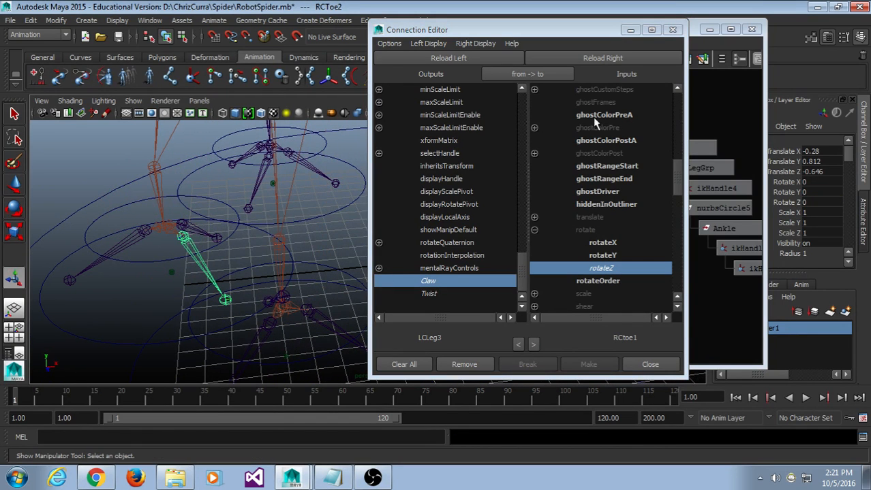
click(613, 58)
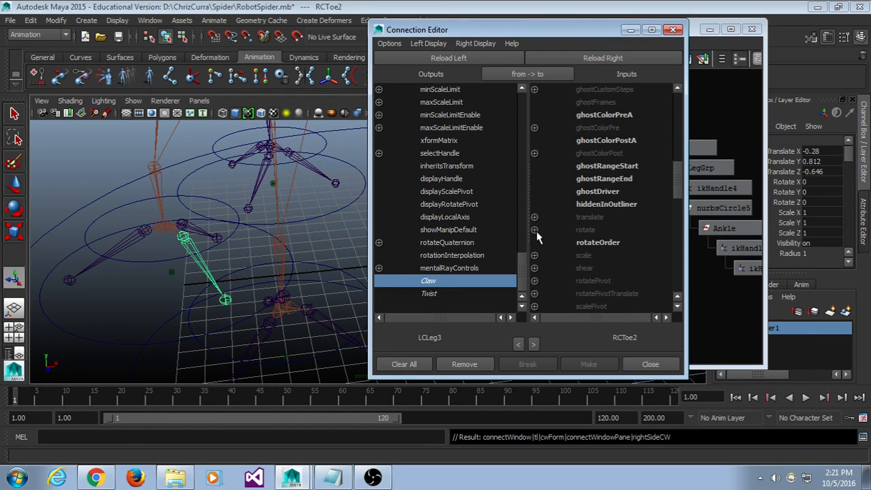
click(535, 230)
click(602, 268)
Load the RCtoe3 joint as the input node and connect LCLeg3's Claw attribute to its rotateZ.
alt+drag(191, 238, 253, 251)
click(138, 261)
click(627, 60)
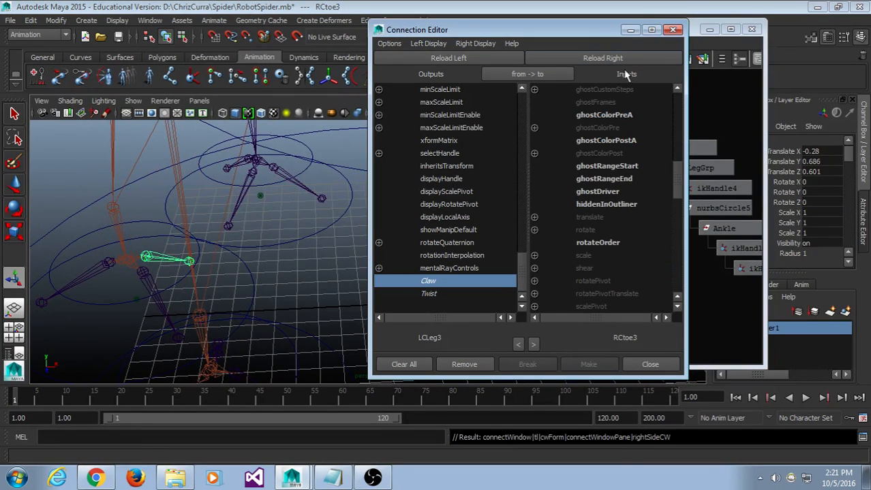
click(535, 230)
click(613, 270)
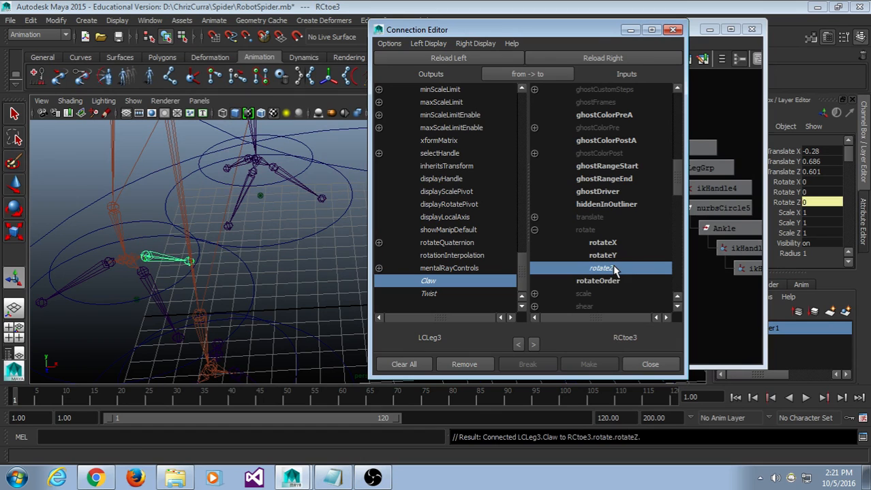
Test-rotate the LCLeg3 control circle and its inner nurbsCircle5, undoing each rotation.
alt+drag(197, 257, 208, 261)
click(206, 259)
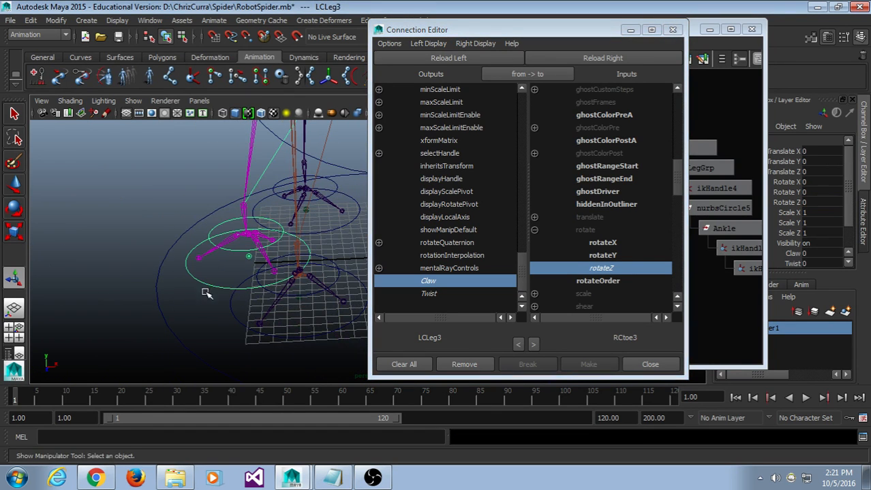
key(e)
drag(262, 254, 274, 263)
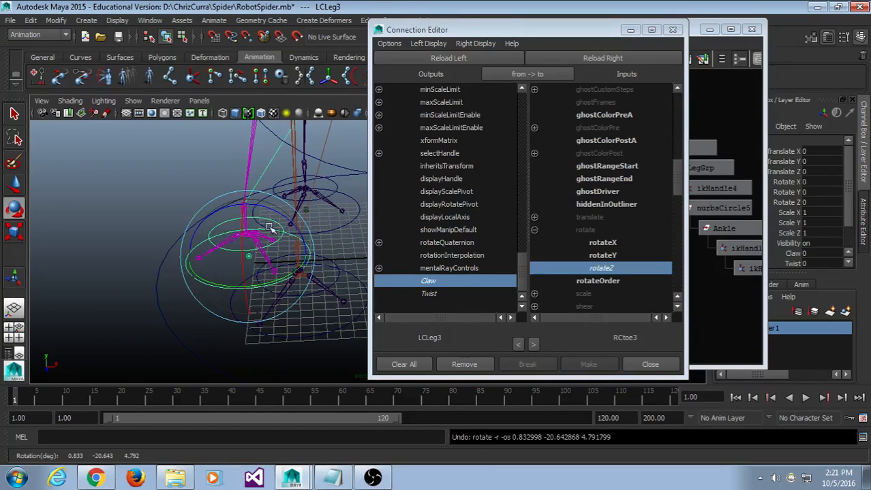
click(280, 230)
click(273, 219)
drag(262, 232, 292, 236)
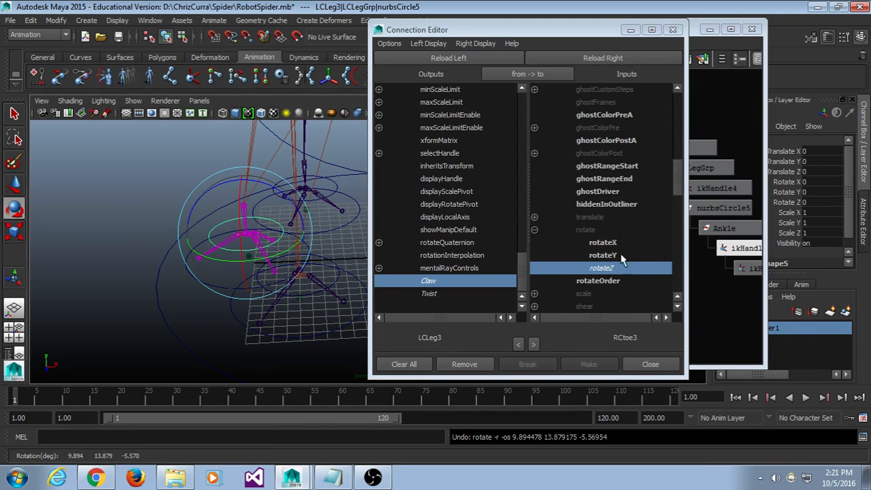
Test LCLeg3's Claw and Twist attributes by scrubbing their values, undoing each change.
click(213, 313)
click(212, 276)
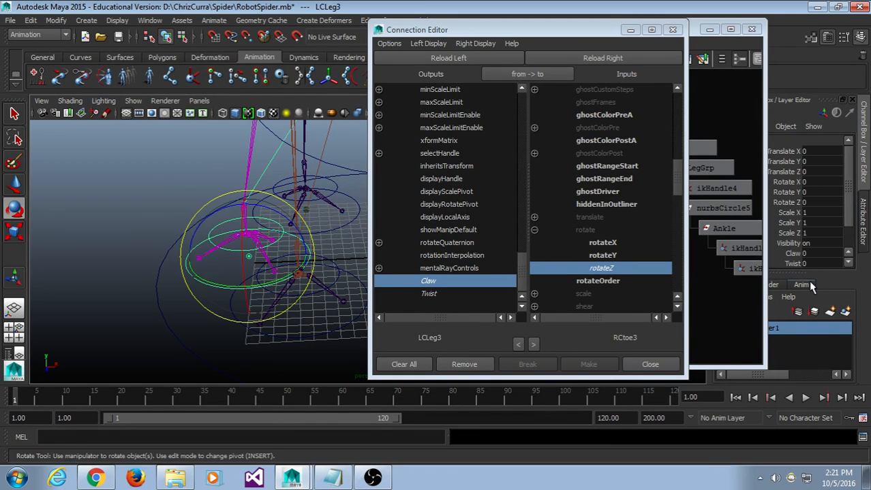
key(ctrl+z)
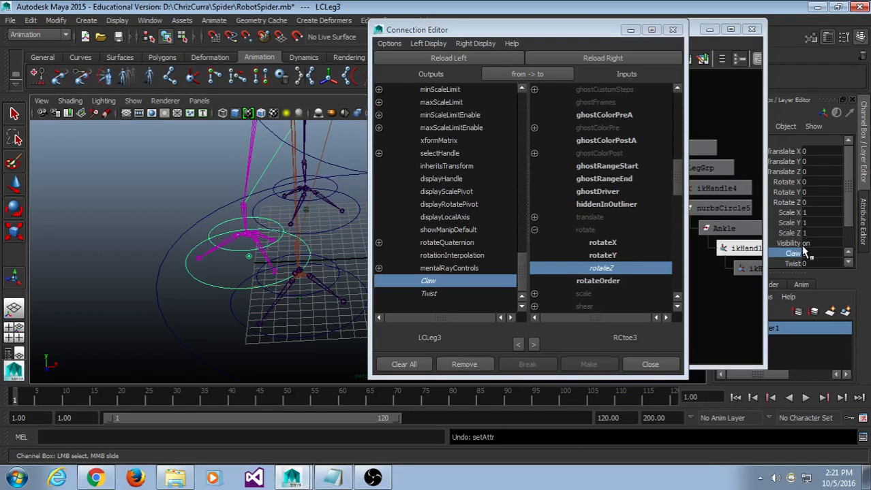
click(795, 263)
mouse_move(334, 160)
middle_down()
mouse_move(357, 160)
mouse_move(327, 158)
middle_up()
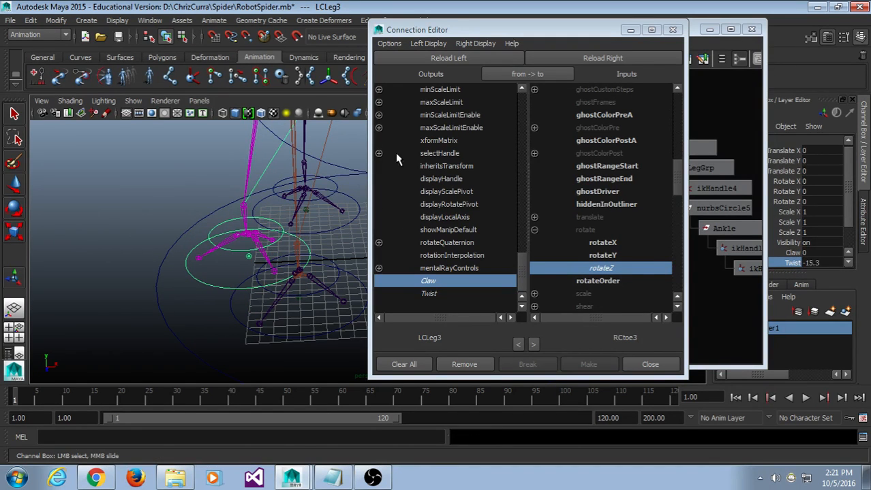
key(ctrl+z)
Create an IK handle on the LCLeg1 leg from its upper leg joint to the joint above the claw.
alt+drag(192, 169, 271, 248)
alt+drag(216, 221, 221, 233)
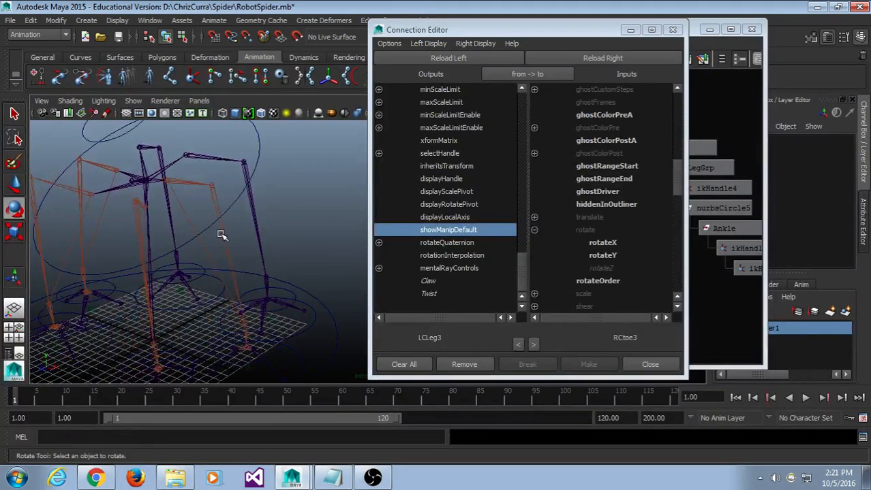
alt+middle_drag(221, 233, 244, 229)
drag(603, 30, 624, 28)
alt+drag(237, 192, 176, 131)
click(193, 78)
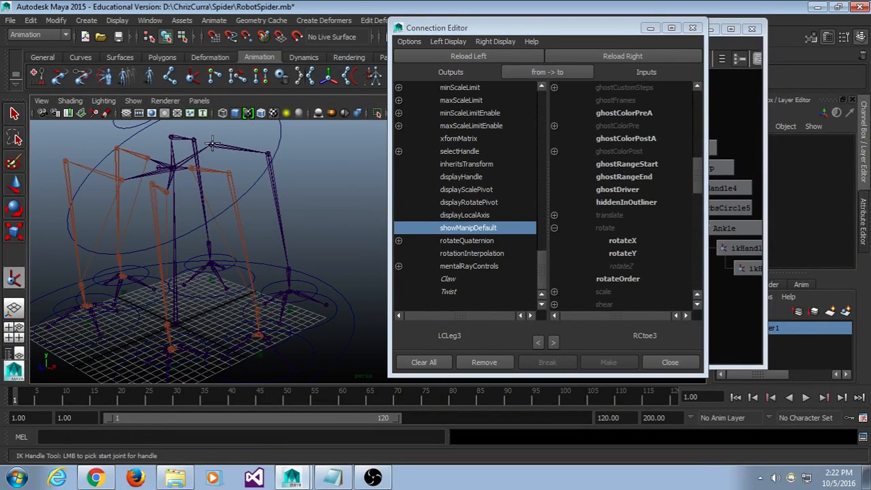
click(211, 145)
click(289, 270)
Create IK handles on the same leg from the joint above the claw to the claw base, and from the claw base to the adjacent toe joint.
key(f)
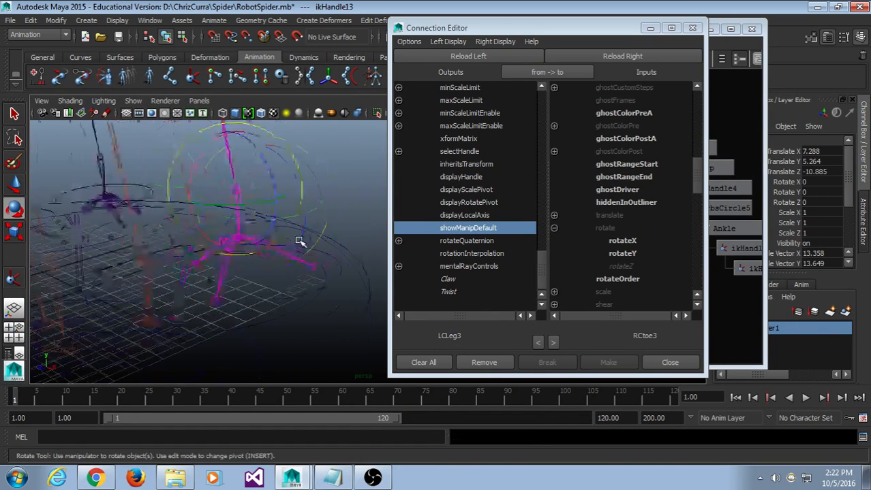
click(193, 78)
click(205, 173)
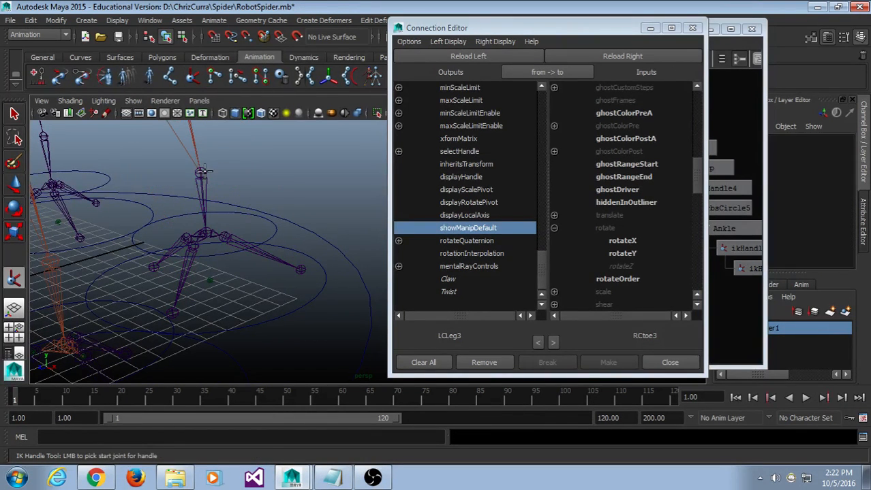
click(205, 235)
click(194, 78)
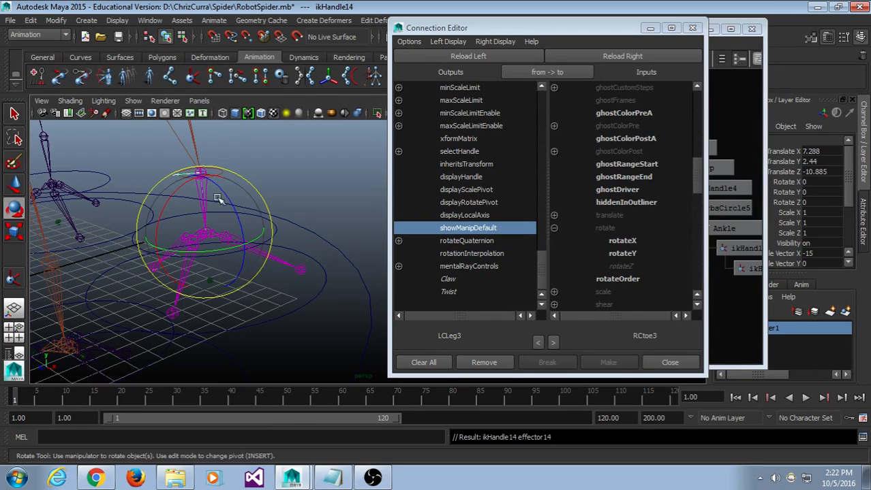
click(225, 237)
click(225, 238)
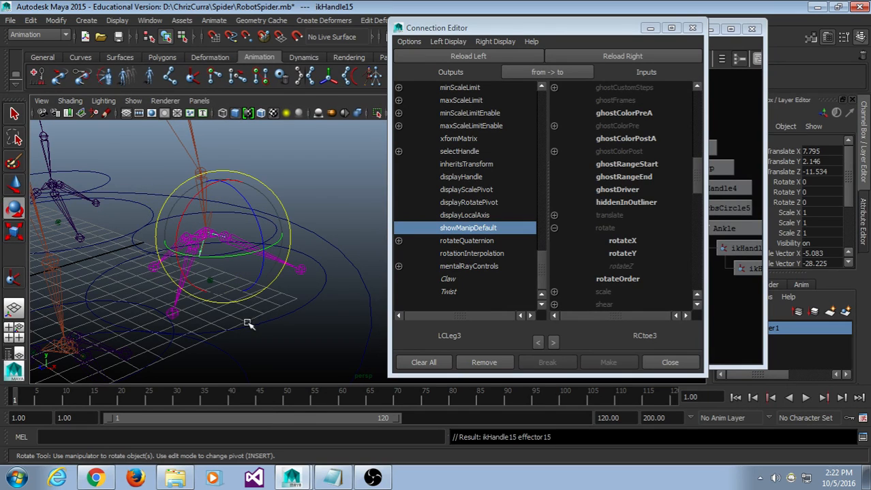
Parent ikHandle15 under ikHandle14, and ikHandle14 under ikHandle13.
alt+drag(175, 254, 229, 240)
key(t)
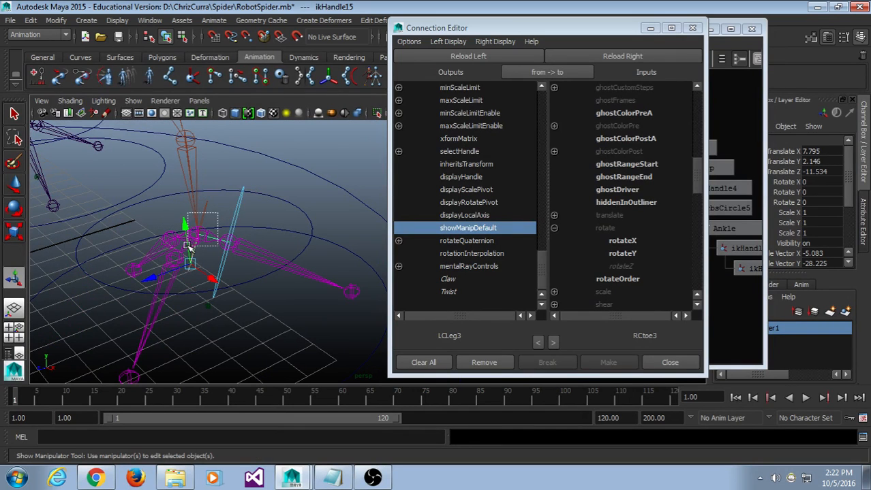
click(192, 245)
click(236, 227)
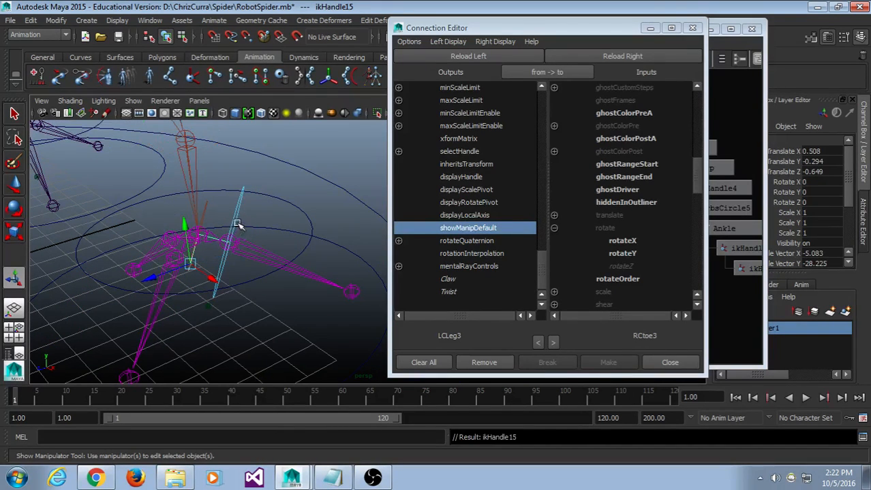
click(212, 213)
alt+drag(225, 204, 199, 214)
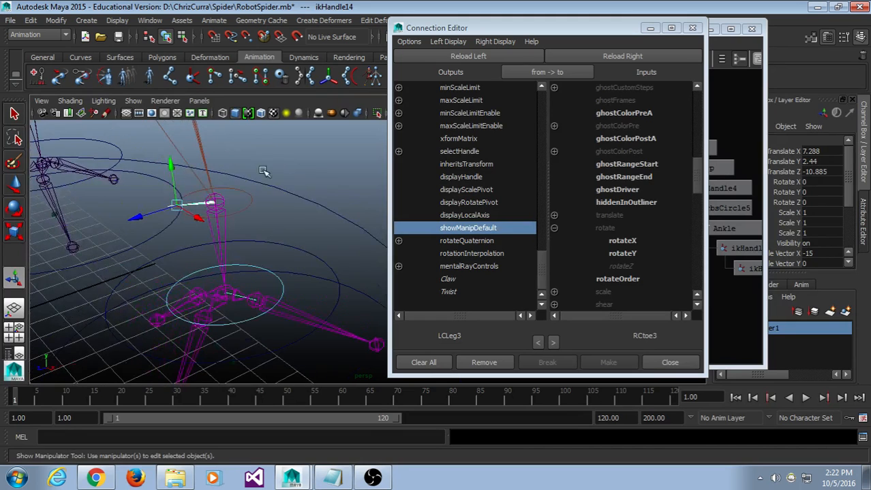
click(218, 211)
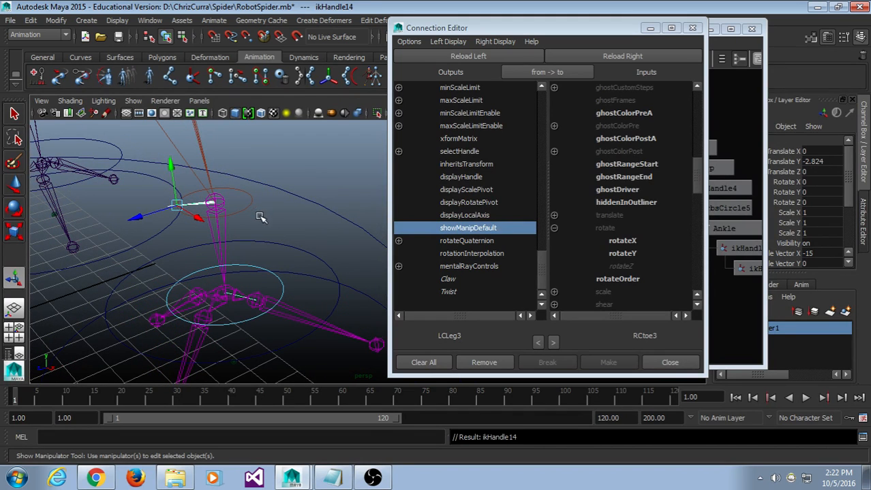
Parent ikHandle13, together with its child handles, under the LCLegGrp node of LCLeg1 in the Hypergraph.
click(656, 31)
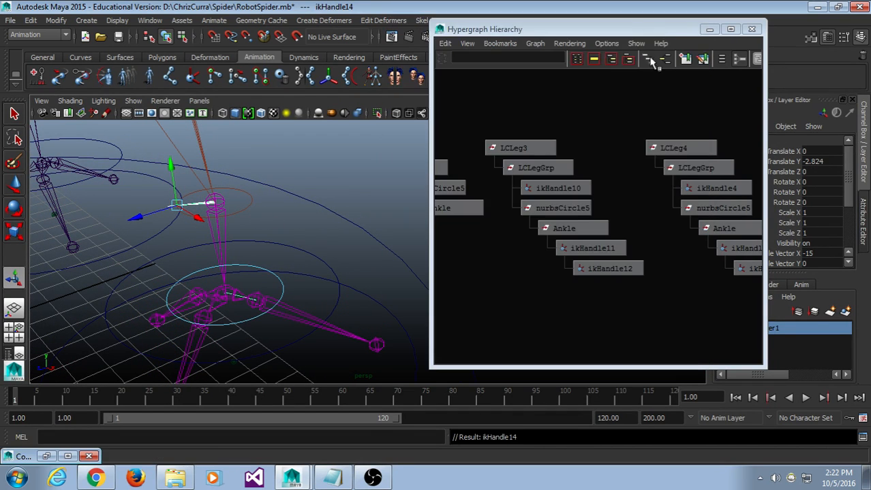
scroll(652, 222, down, 1)
alt+middle_drag(653, 224, 627, 225)
scroll(615, 238, down, 2)
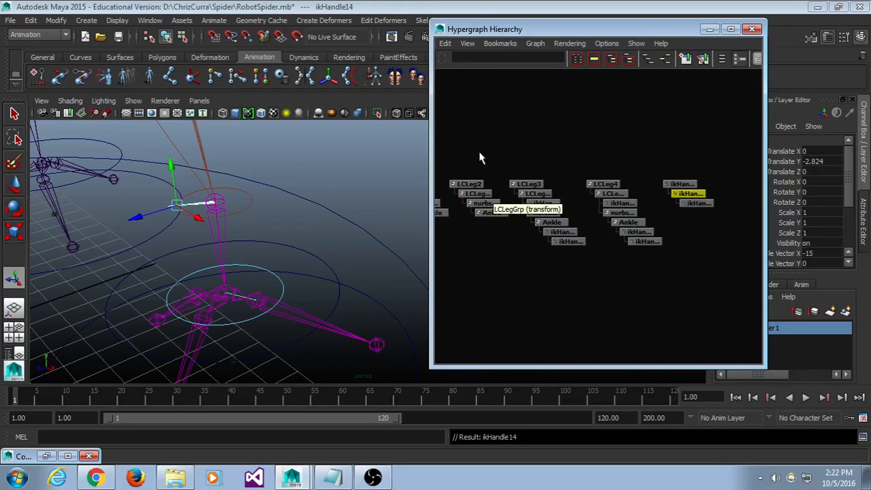
drag(480, 154, 484, 252)
alt+middle_drag(481, 260, 545, 253)
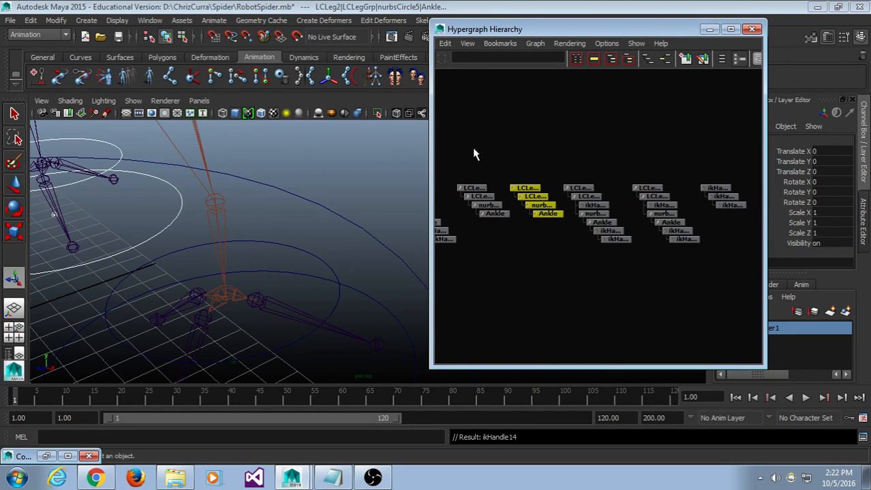
drag(474, 151, 482, 238)
click(713, 264)
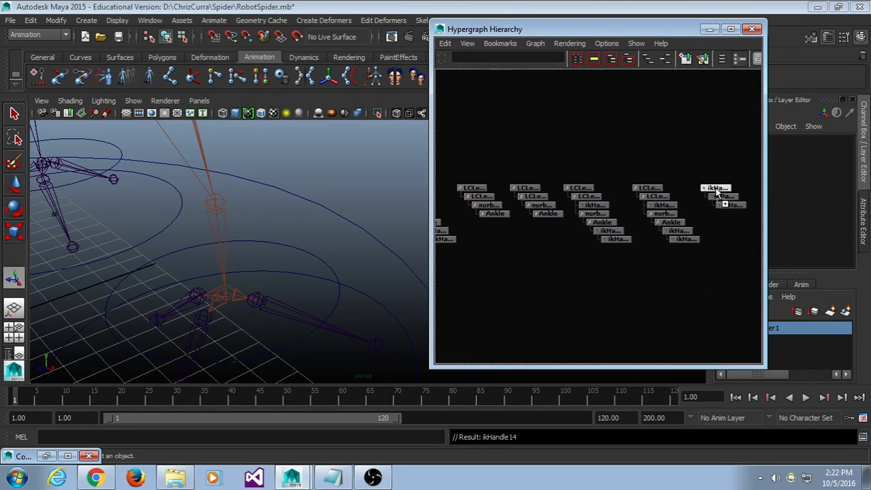
middle_drag(475, 197, 478, 198)
Parent ikHandle14, together with its child ikHandle15, under the Ankle node of LCLeg1.
scroll(505, 264, up, 1)
alt+middle_drag(505, 264, 671, 302)
scroll(670, 301, up, 2)
scroll(670, 302, up, 1)
alt+middle_drag(708, 263, 654, 231)
middle_drag(621, 273, 624, 230)
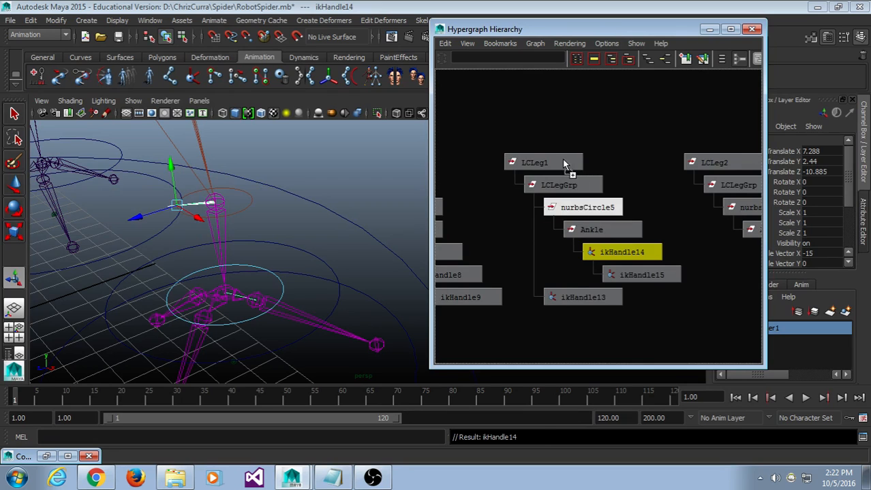
Reparent nurbsCircle5, together with its Ankle group and IK handles, under the LCLegGrp node of LCLeg1.
middle_drag(562, 164, 582, 186)
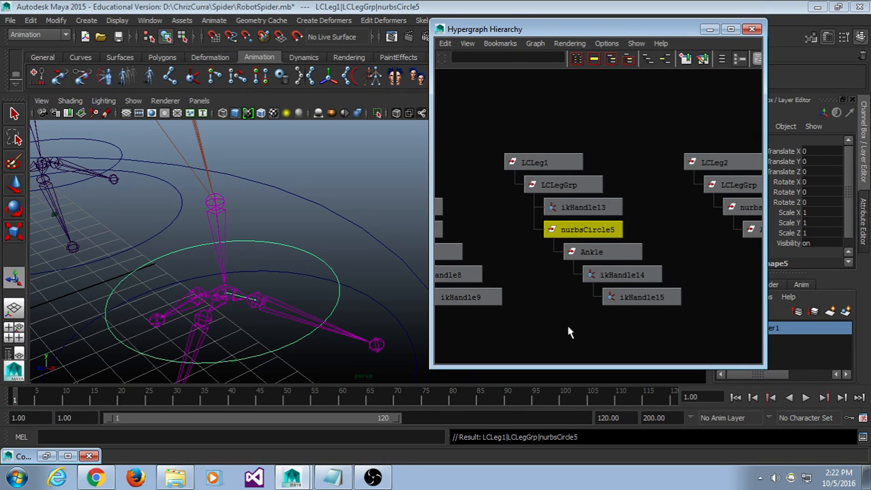
alt+drag(180, 272, 230, 207)
Load the LCLeg1 control into the Connection Editor as the output object and choose its Twist attribute.
click(322, 329)
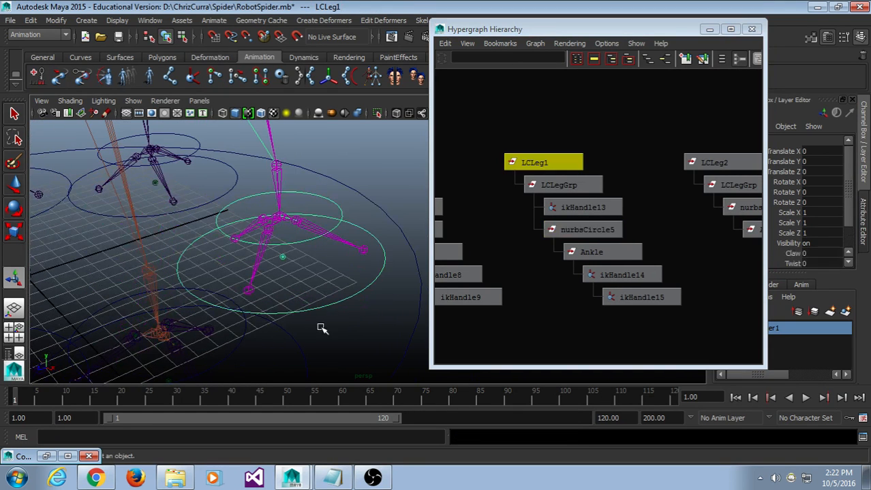
drag(766, 73, 696, 79)
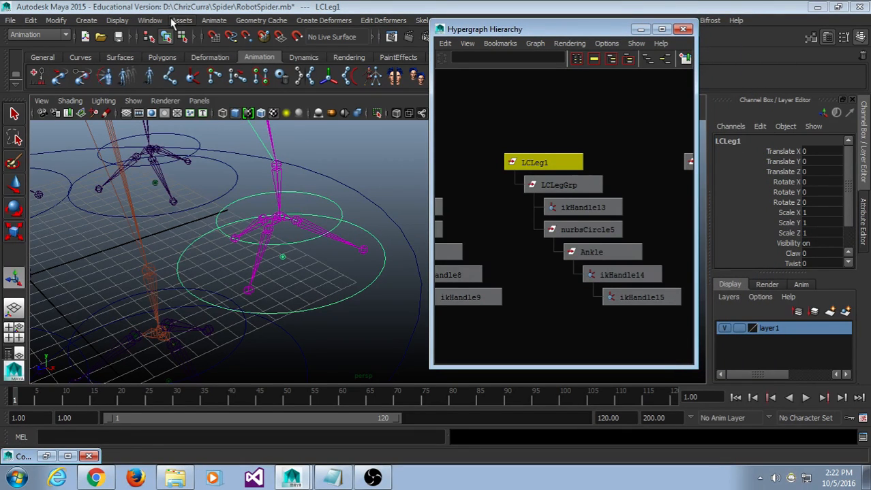
click(149, 20)
mouse_move(174, 39)
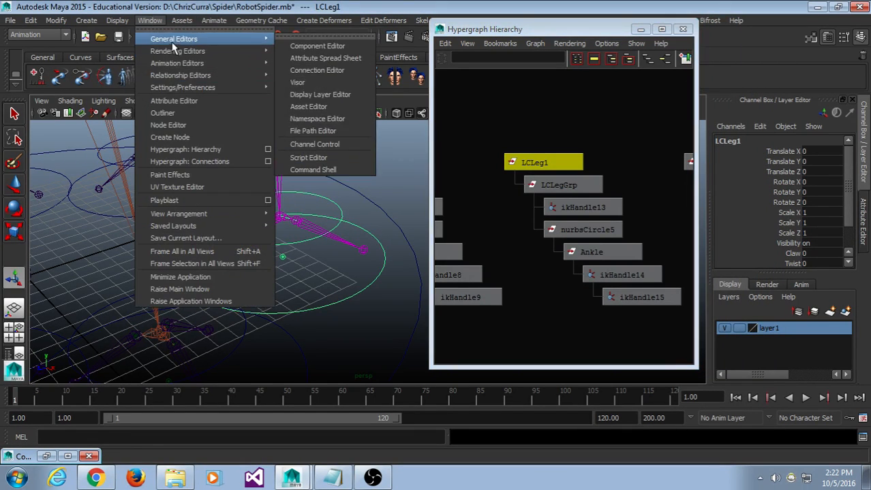
click(317, 70)
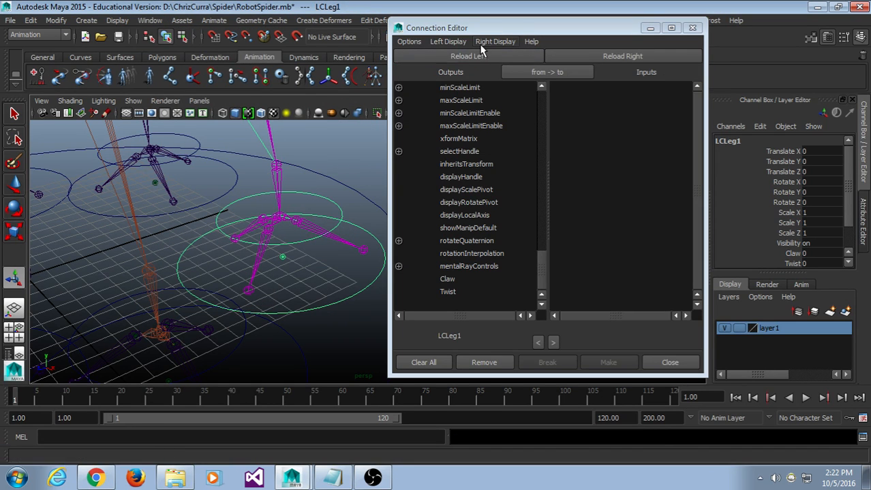
click(460, 295)
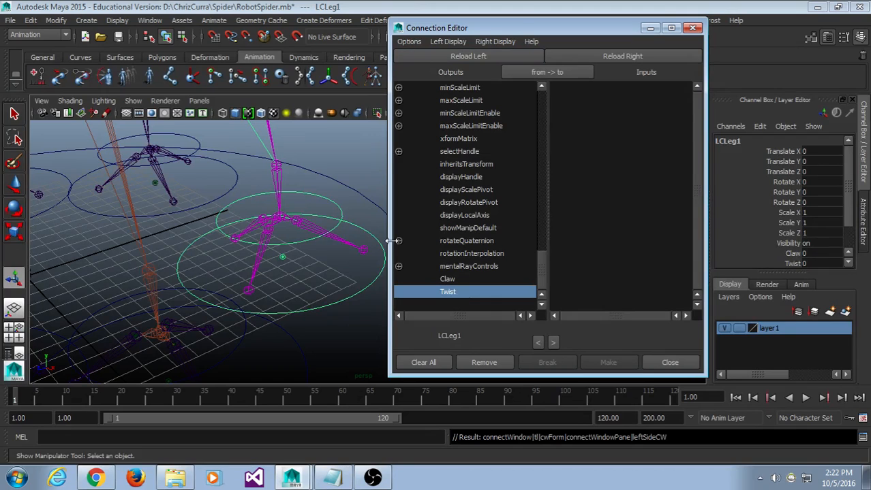
Load ikHandle13 as the input object and connect LCLeg1's Twist to its twist attribute.
drag(575, 27, 582, 273)
click(583, 207)
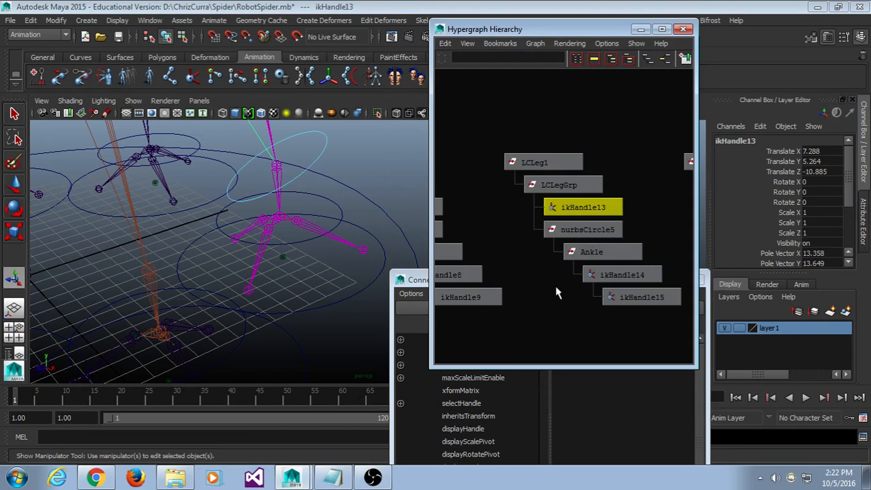
drag(451, 274, 424, 77)
click(602, 101)
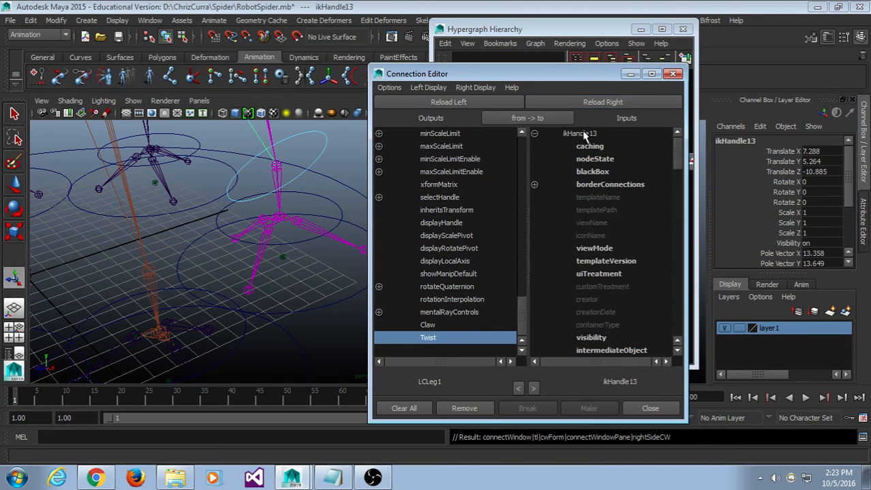
scroll(586, 300, down, 15)
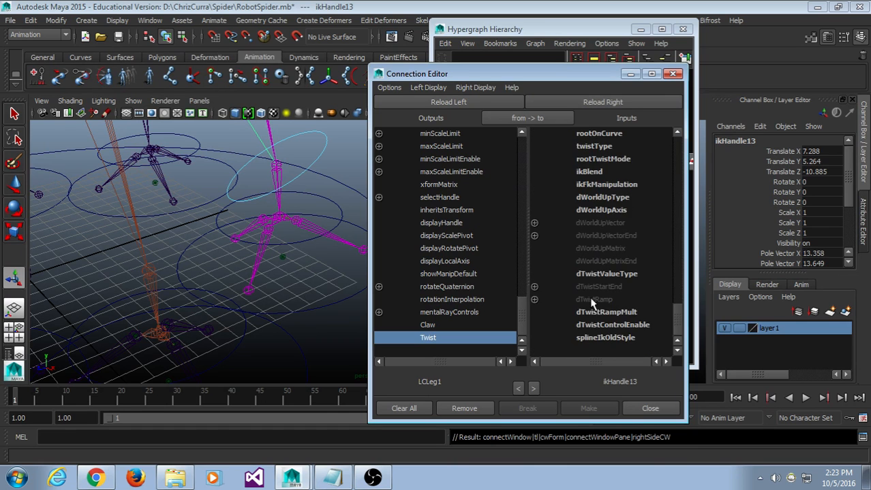
scroll(591, 303, up, 5)
click(591, 325)
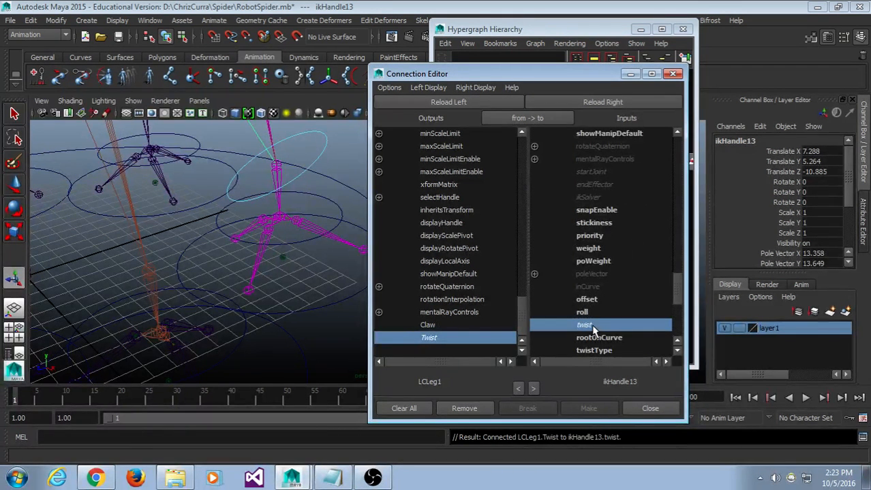
Connect LCLeg1's Claw attribute to the rotateZ of the LBtoe3 joint.
click(435, 325)
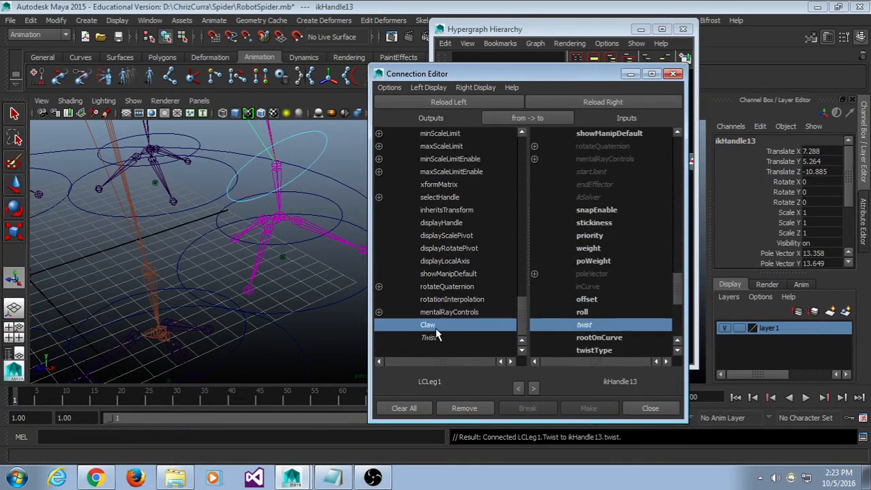
click(263, 279)
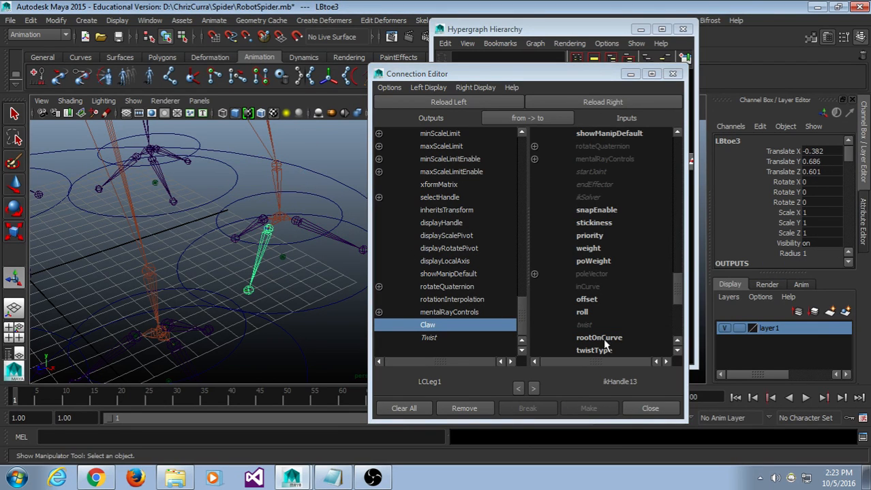
click(594, 103)
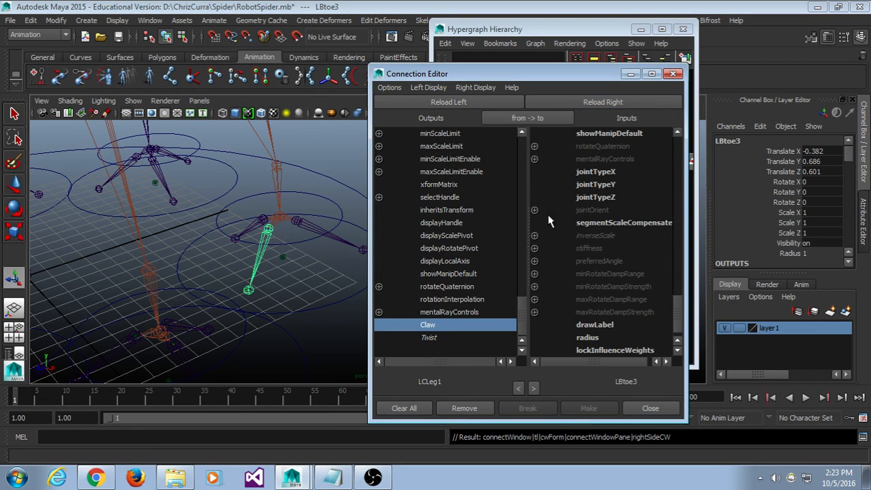
scroll(603, 286, up, 5)
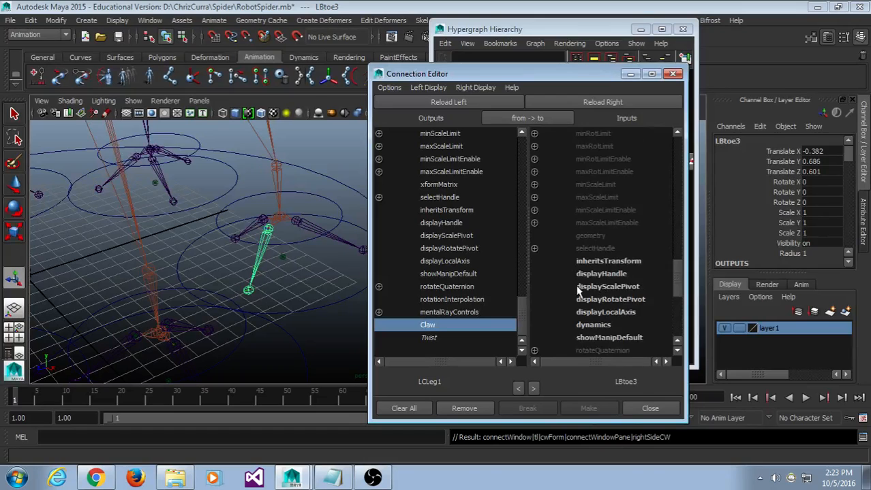
scroll(579, 288, up, 10)
scroll(583, 283, down, 10)
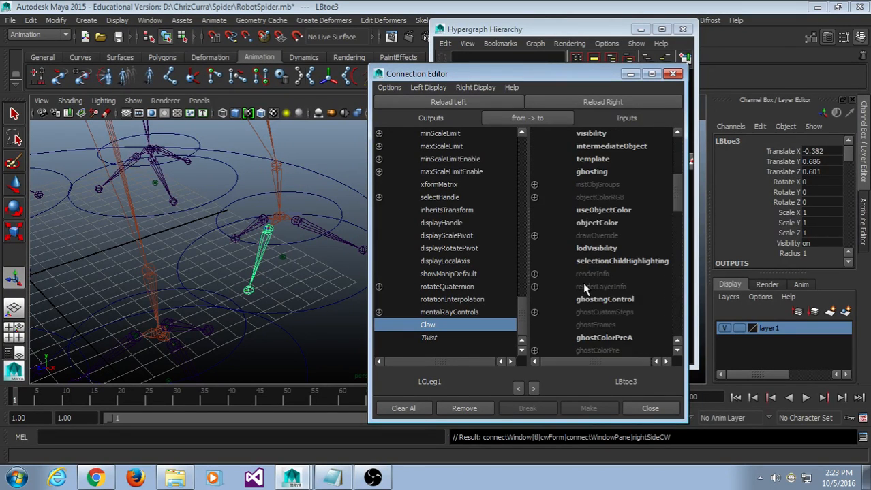
scroll(588, 285, up, 6)
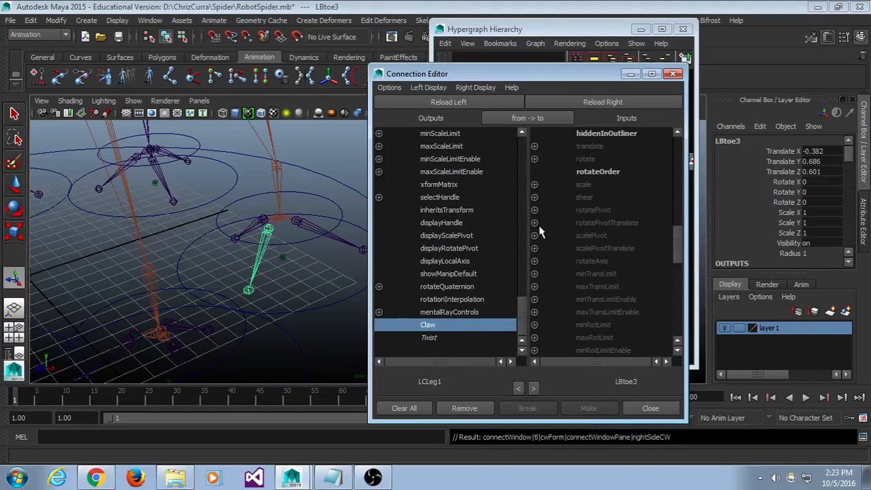
click(534, 161)
click(606, 199)
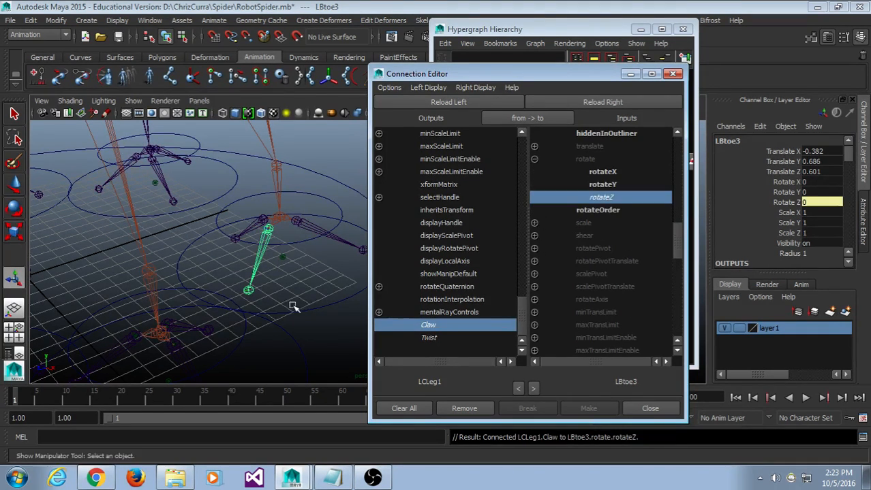
Load the LBtoe1 joint as the input object and connect LCLeg1's Claw to its rotateZ.
alt+drag(298, 266, 306, 245)
click(306, 245)
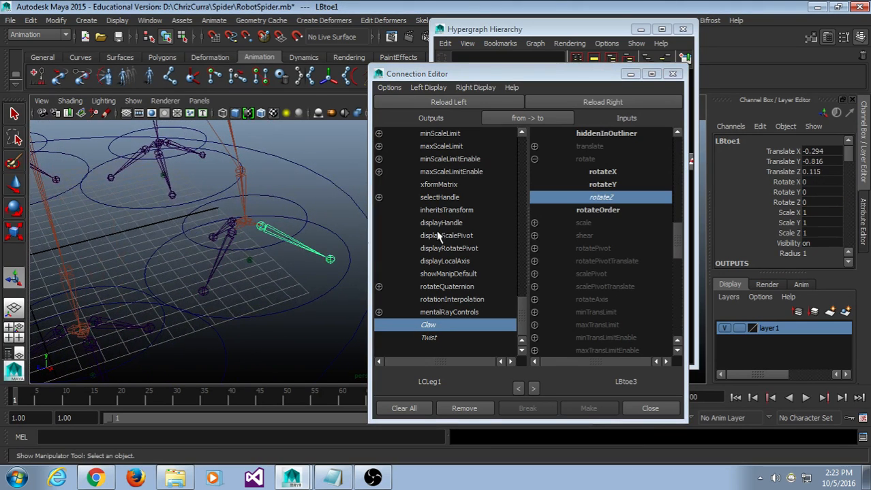
click(620, 103)
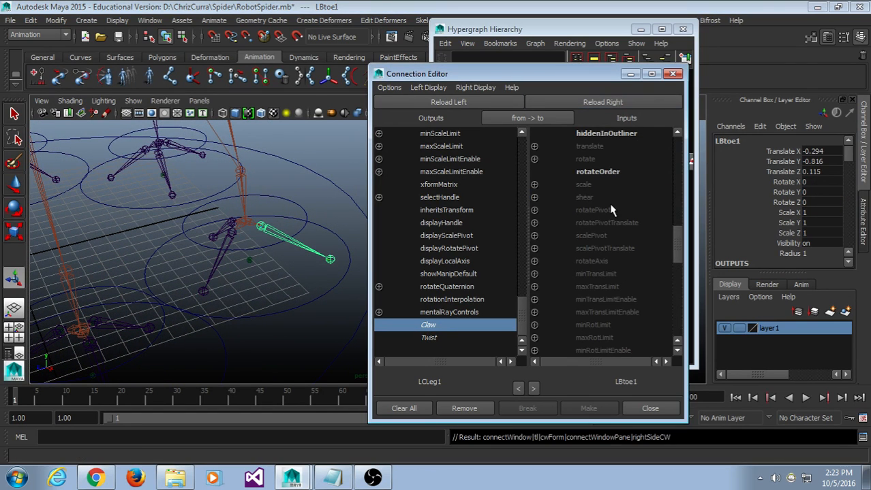
click(534, 159)
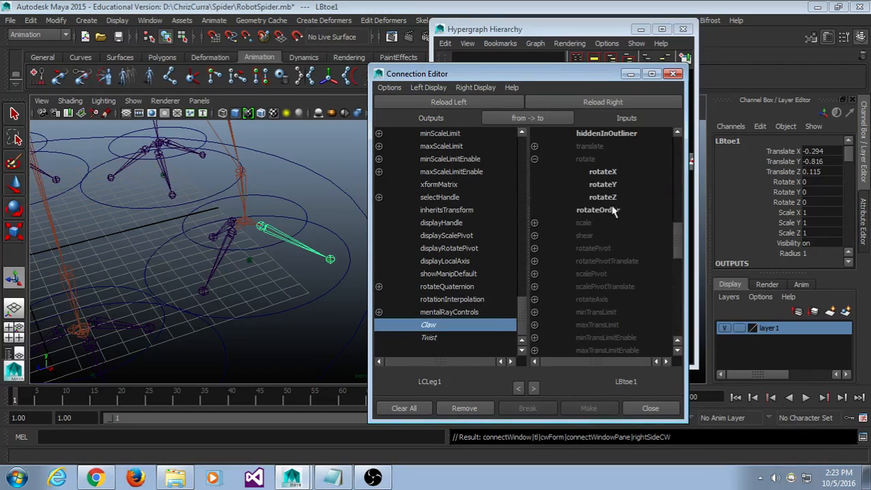
click(600, 197)
Load the LBToe2 joint as the input object and connect LCLeg1's Claw to its rotateZ.
alt+drag(245, 266, 208, 283)
click(207, 279)
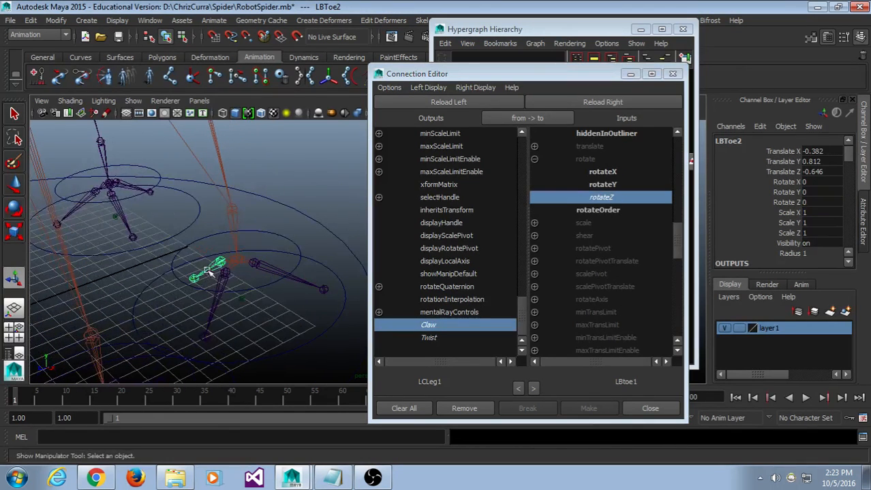
click(620, 105)
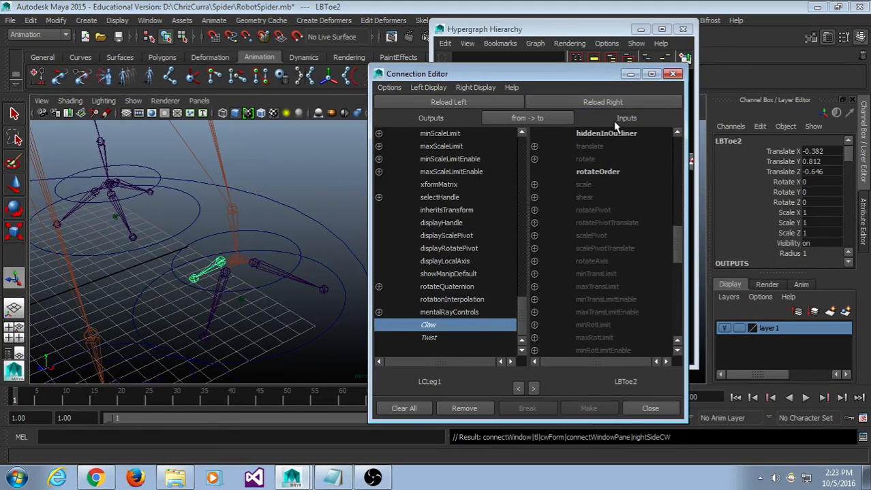
click(534, 159)
click(601, 196)
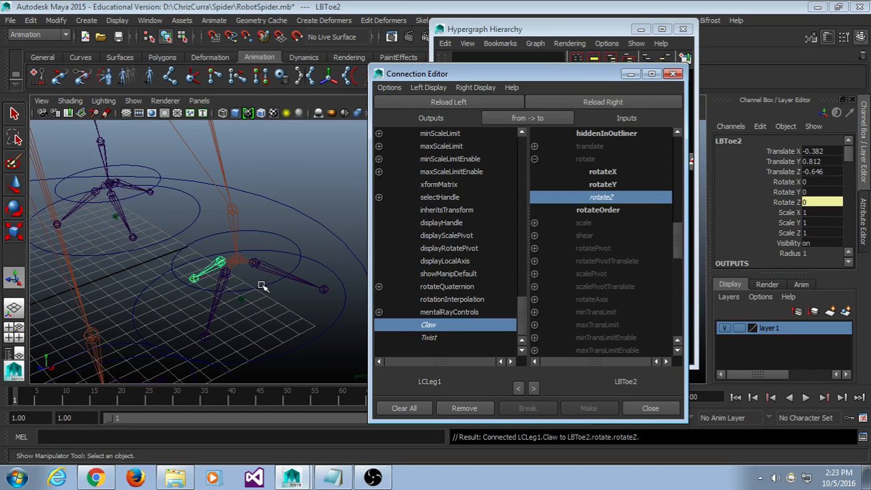
Minimize the Connection Editor and create an IK handle from the RBHip joint to the joint above that leg's claw.
alt+drag(243, 218, 683, 134)
scroll(230, 278, down, 5)
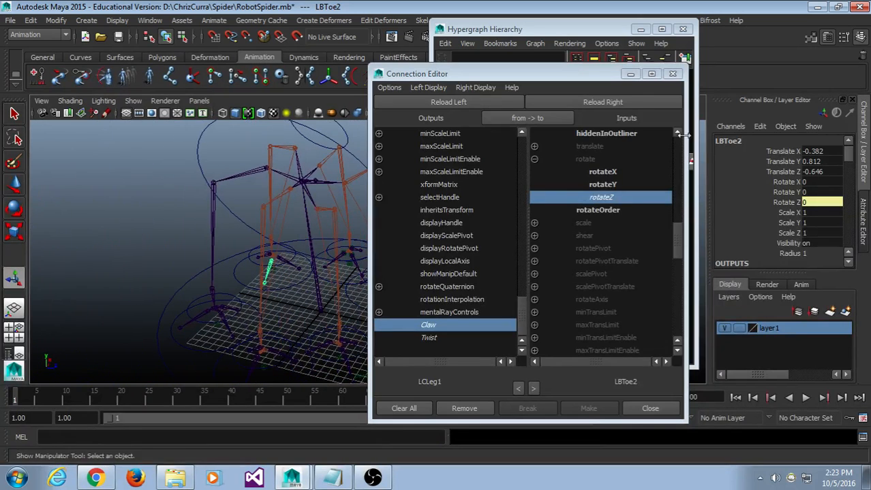
click(630, 74)
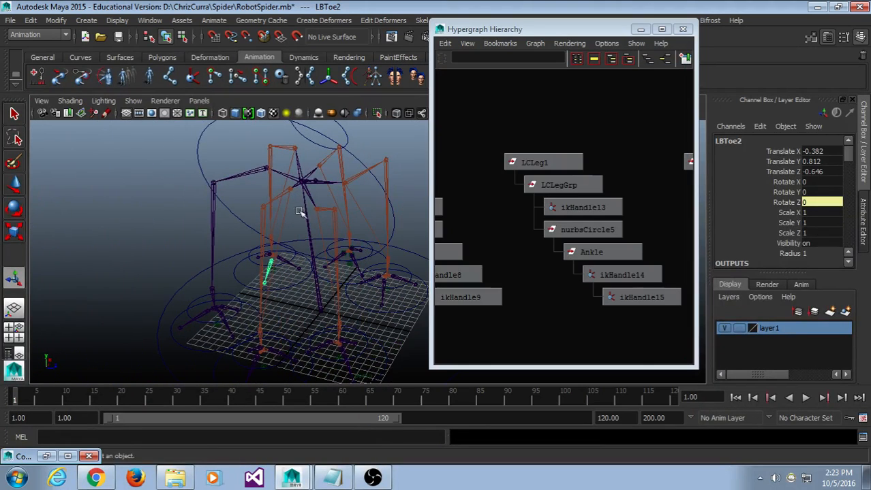
click(194, 78)
alt+drag(282, 176, 270, 174)
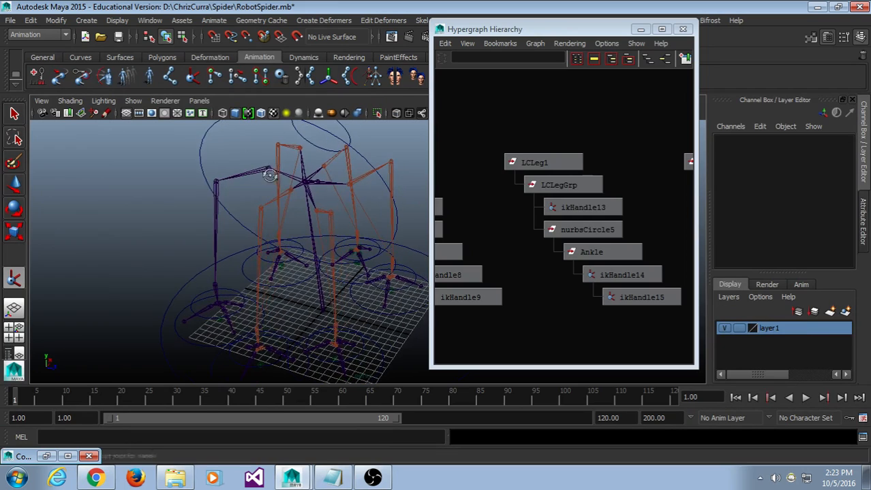
click(273, 164)
alt+drag(242, 252, 244, 257)
alt+middle_drag(244, 258, 273, 225)
scroll(261, 247, up, 4)
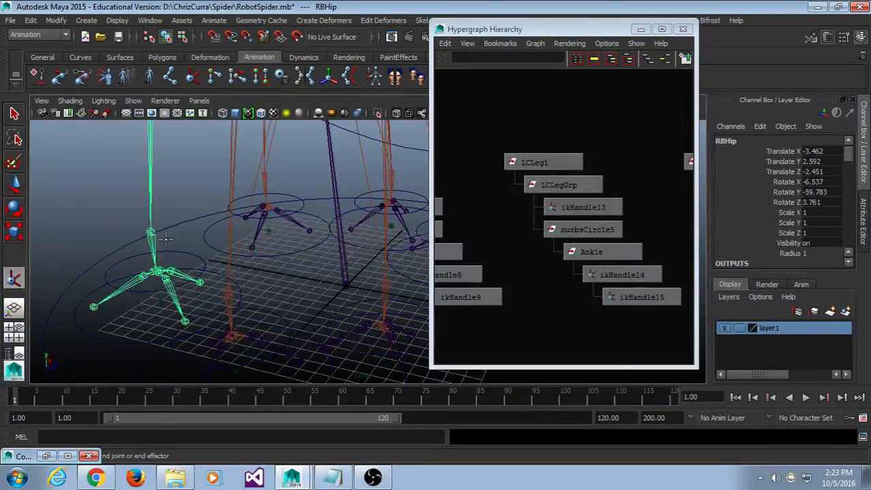
click(152, 231)
Create an IK handle on the same leg from the RBKnee joint above the claw to the claw base.
click(193, 78)
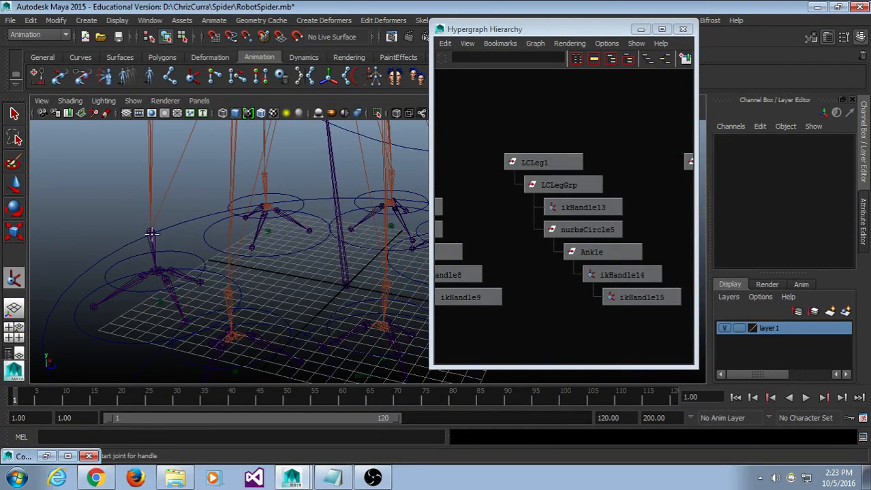
click(152, 232)
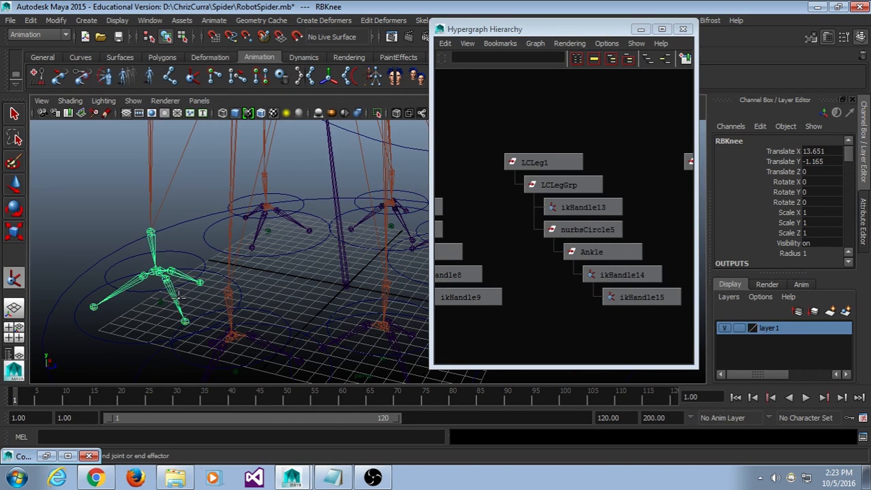
alt+middle_drag(178, 297, 271, 281)
scroll(268, 289, up, 4)
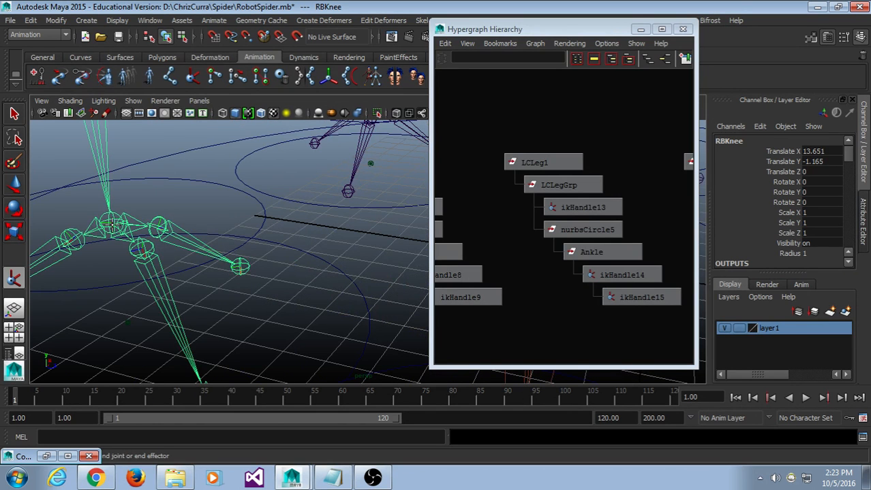
click(117, 227)
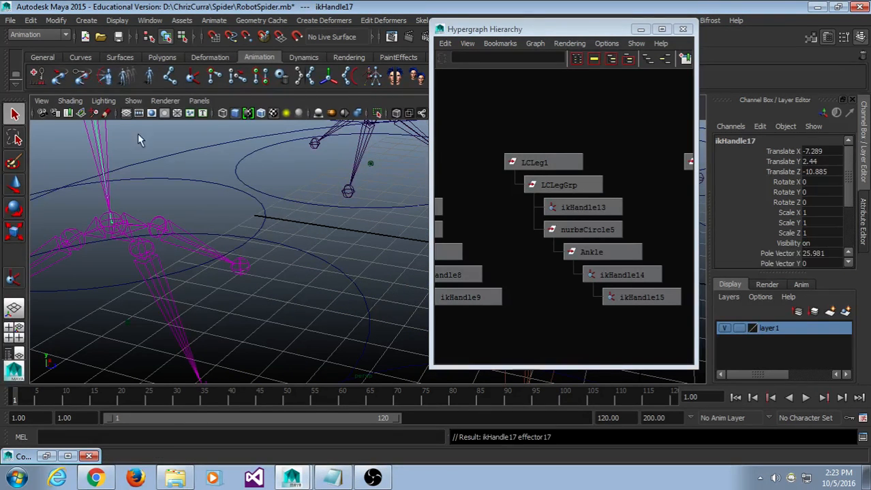
Create an IK handle from the claw base to the adjacent toe joint on the RB leg.
click(194, 77)
click(114, 224)
click(146, 256)
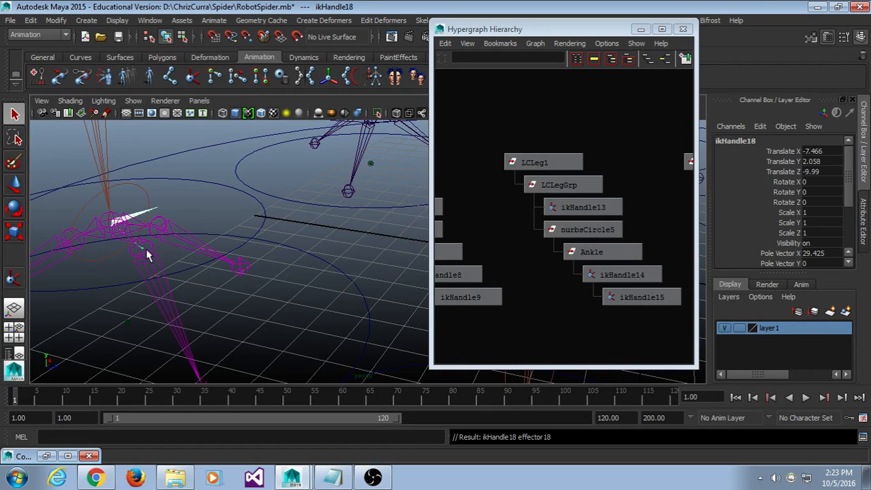
Parent ikHandle18 under ikHandle17.
shift+click(102, 236)
key(ctrl+z)
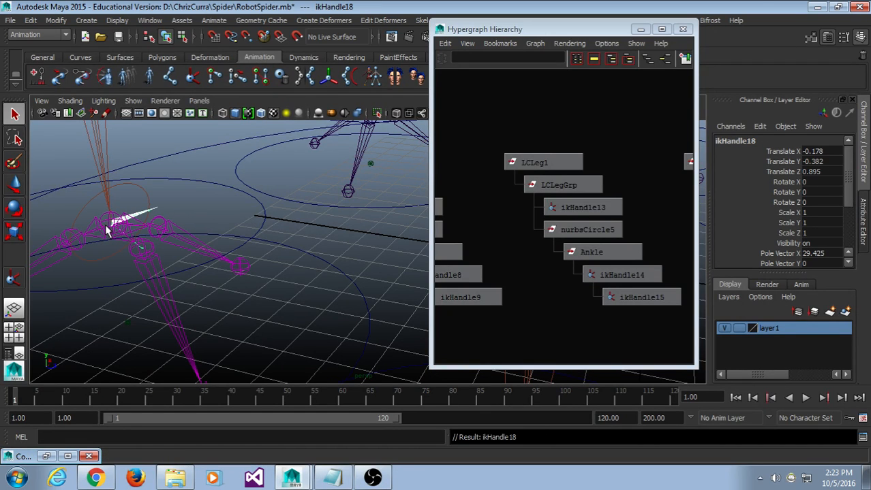
key(ctrl+z)
Parent ikHandle17 under ikHandle16 on the RB leg.
alt+drag(139, 183, 144, 193)
alt+middle_drag(145, 194, 192, 272)
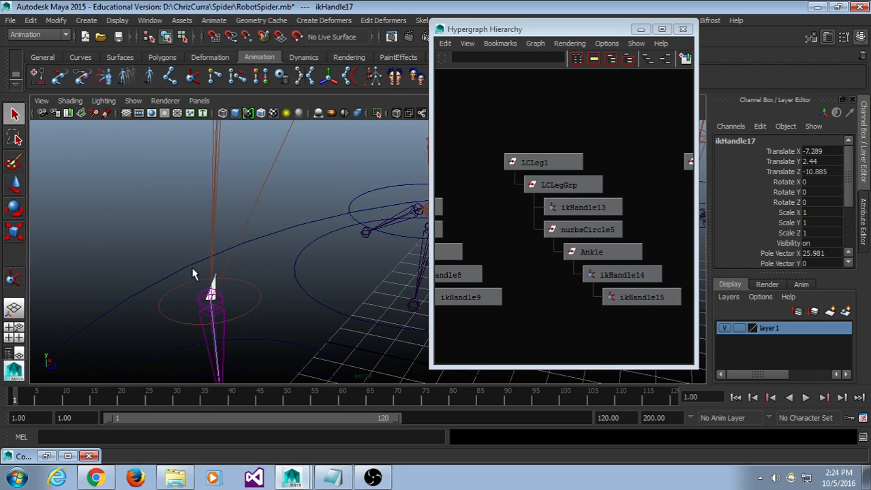
scroll(192, 270, down, 3)
alt+middle_drag(261, 291, 243, 262)
shift+drag(264, 219, 233, 247)
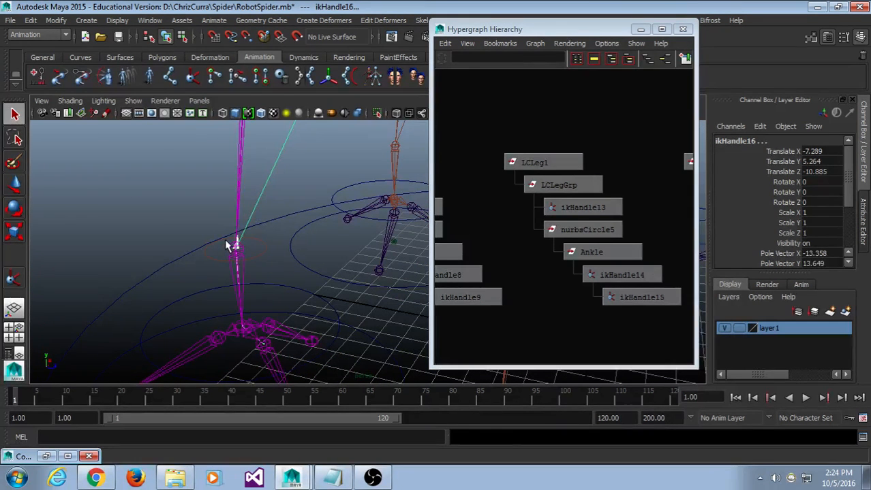
key(p)
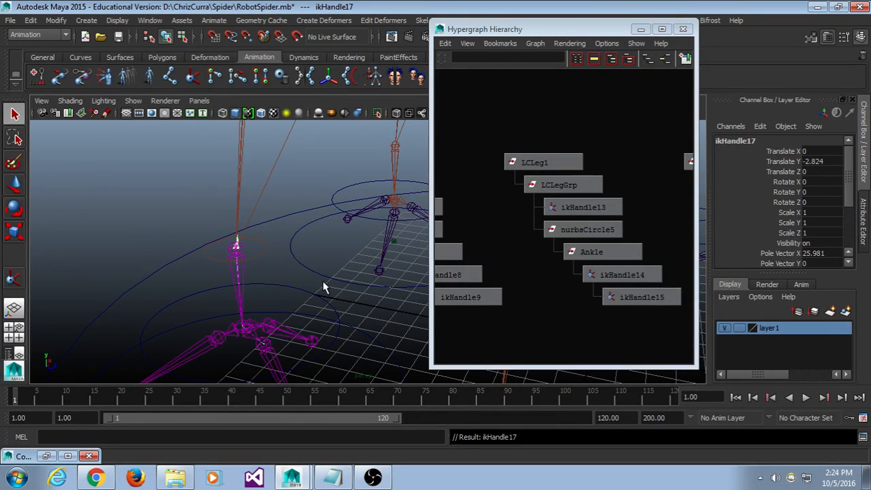
Widen the Hypergraph Hierarchy window and parent ikHandle16 under the LCLegGrp group of LCLeg2.
scroll(538, 265, down, 5)
scroll(559, 263, down, 3)
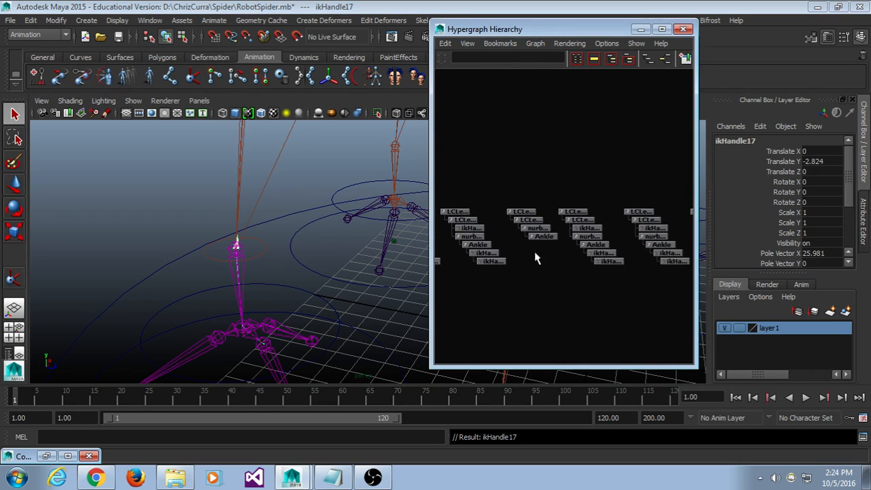
scroll(560, 264, up, 1)
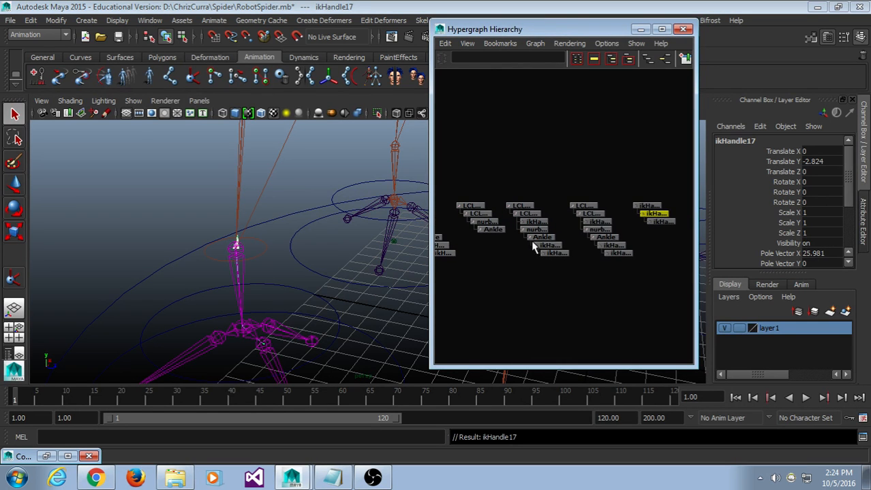
drag(431, 212, 315, 212)
scroll(497, 248, up, 3)
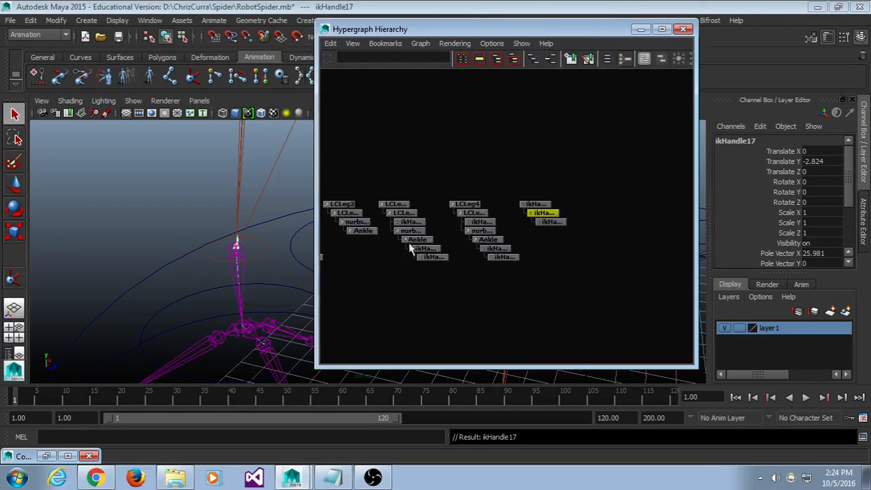
drag(565, 146, 635, 201)
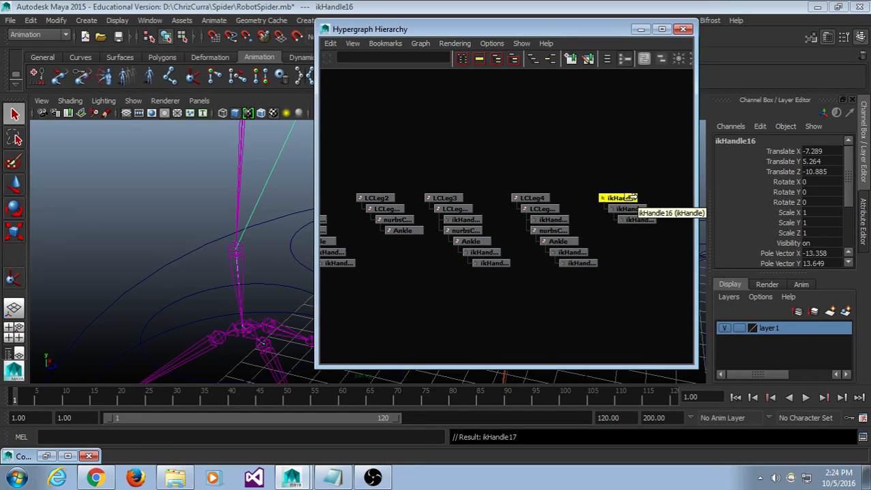
middle_drag(631, 199, 394, 210)
Parent ikHandle17 under LCLeg2's Ankle node and reorder nurbsCircle5 below ikHandle16 within LCLegGrp.
scroll(446, 267, up, 5)
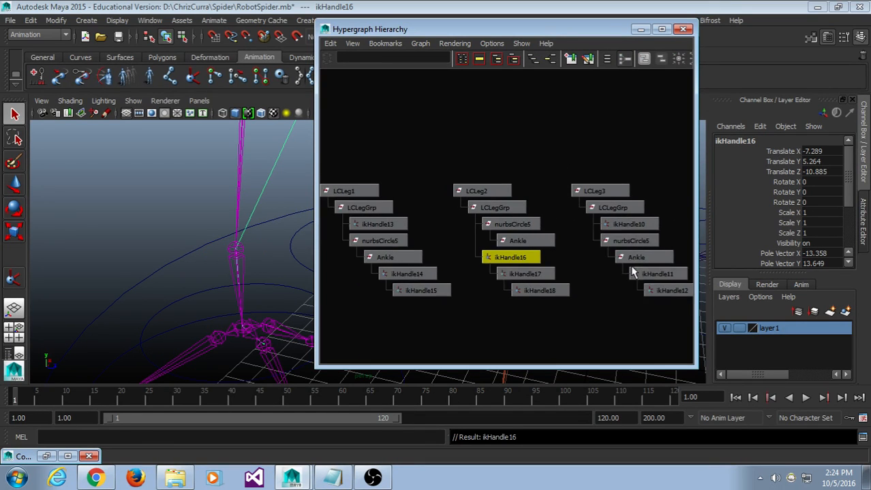
middle_drag(530, 282, 511, 238)
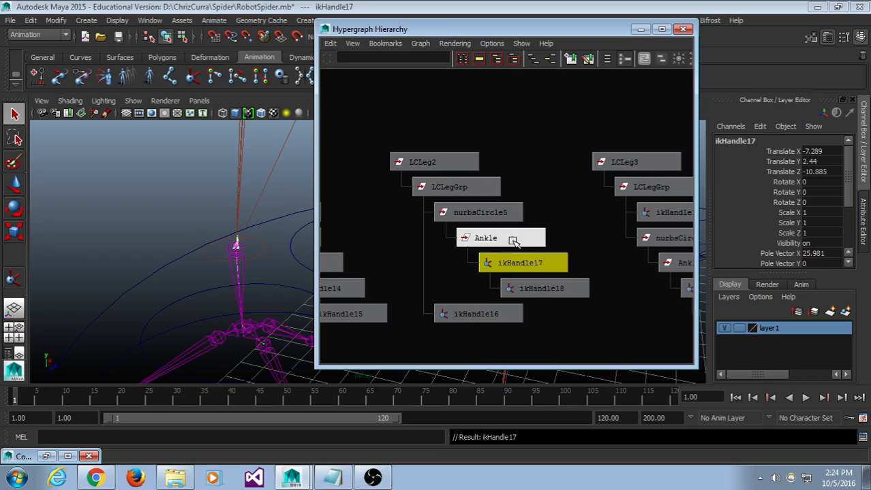
click(482, 216)
middle_drag(482, 216, 471, 194)
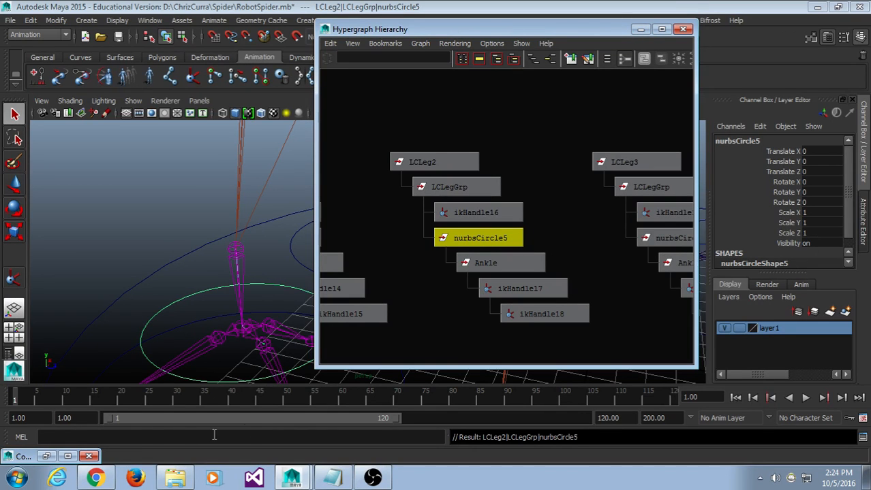
Restore the Connection Editor and load the LCLeg2 control as the output object.
click(47, 456)
mouse_move(177, 225)
alt+mouse_down()
mouse_move(212, 172)
mouse_move(192, 227)
alt+mouse_up()
click(191, 292)
key(f)
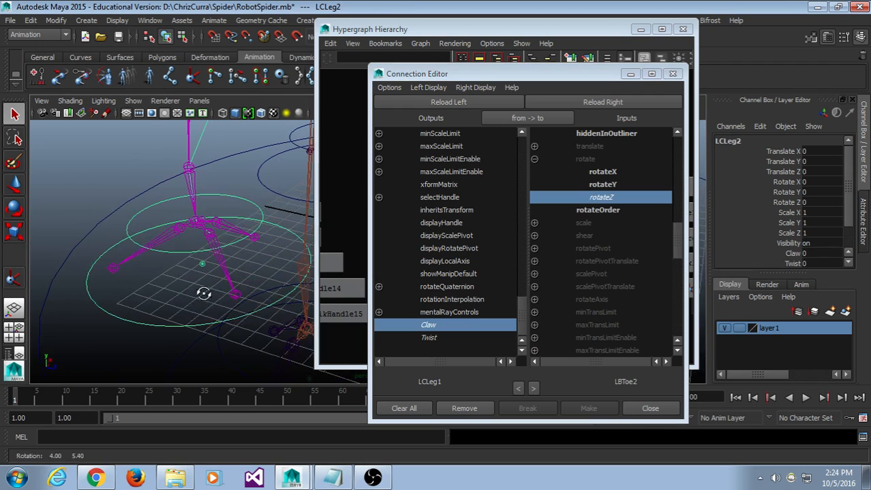
click(446, 107)
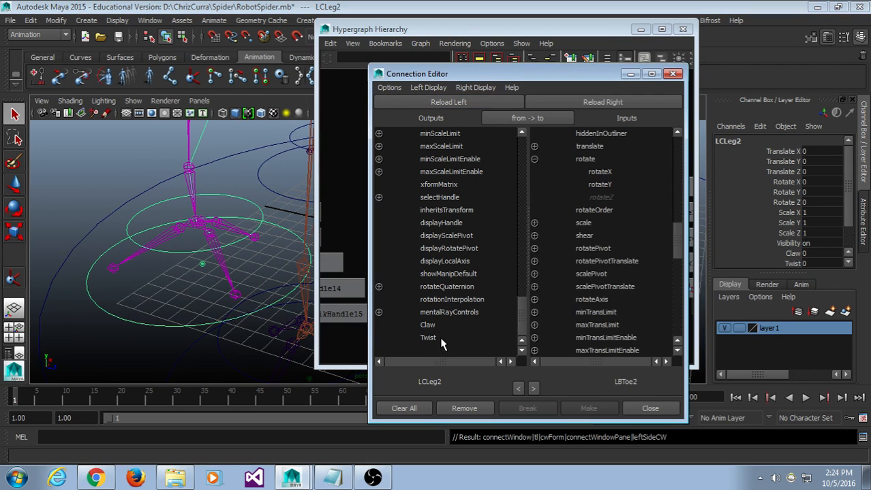
Connect LCLeg2's Twist attribute to the twist input of ikHandle16.
click(440, 340)
drag(631, 76, 675, 265)
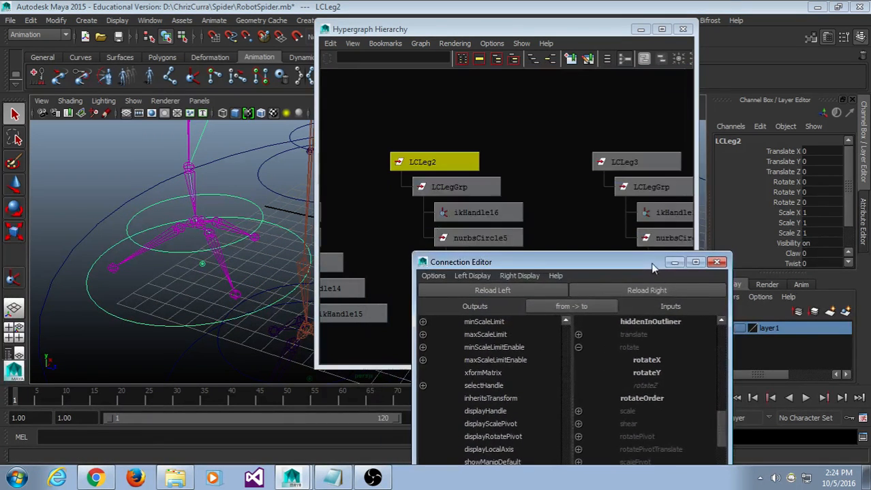
click(481, 215)
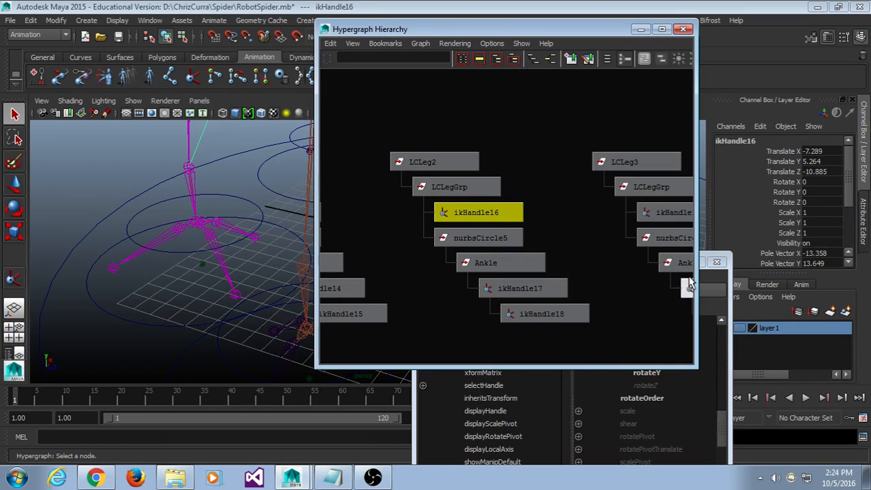
click(707, 290)
drag(642, 267, 601, 75)
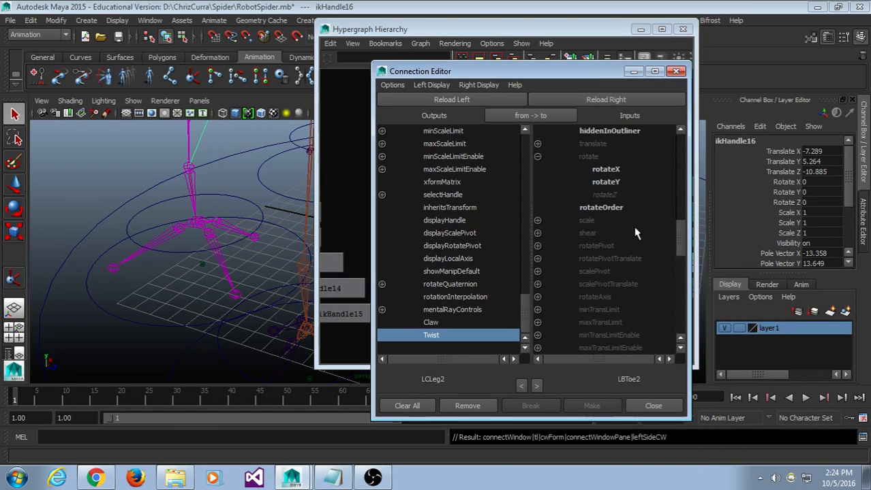
click(625, 100)
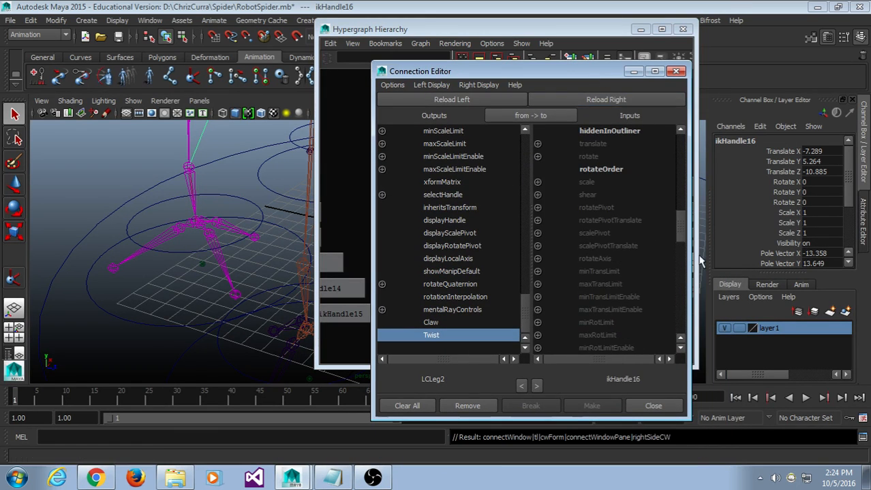
drag(686, 235, 683, 310)
click(620, 247)
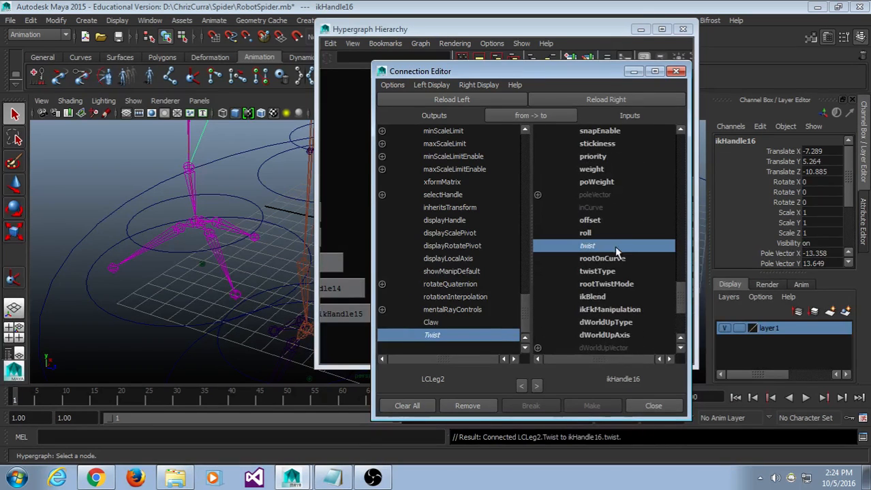
Connect LCLeg2's Claw attribute to rotateZ of the RBtoe3 joint.
click(468, 322)
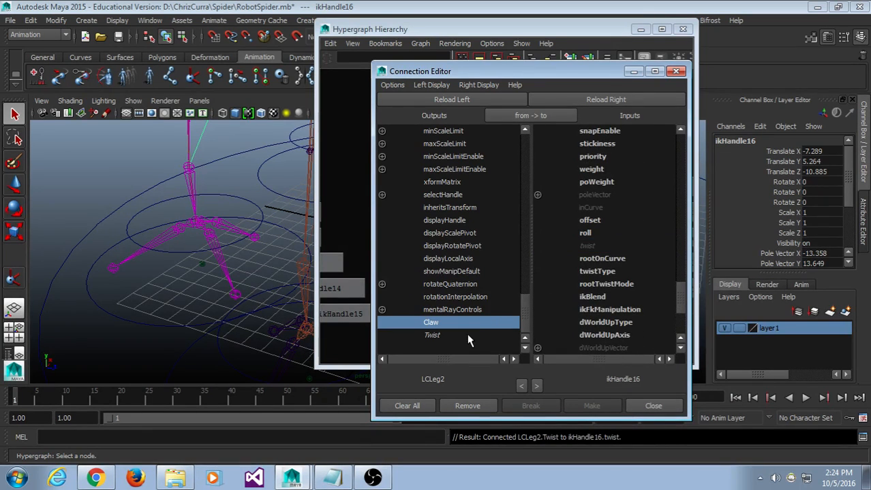
click(235, 280)
click(606, 100)
scroll(631, 274, up, 3)
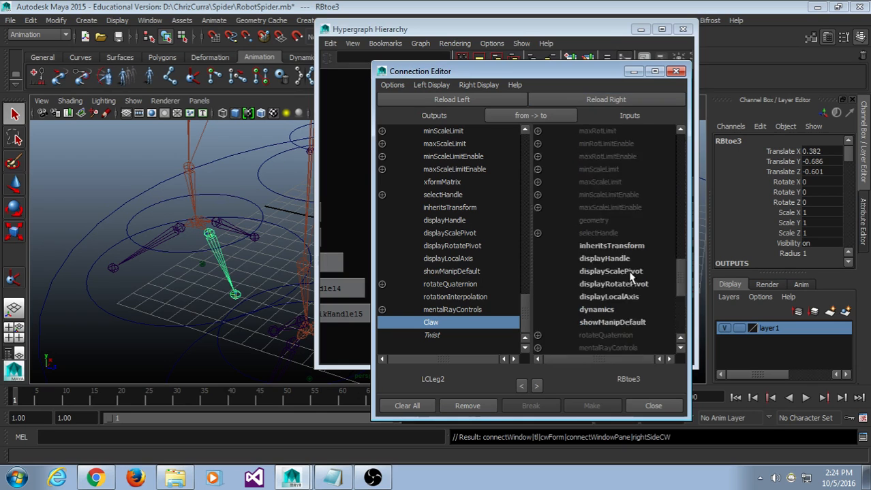
scroll(631, 274, up, 10)
scroll(635, 271, down, 15)
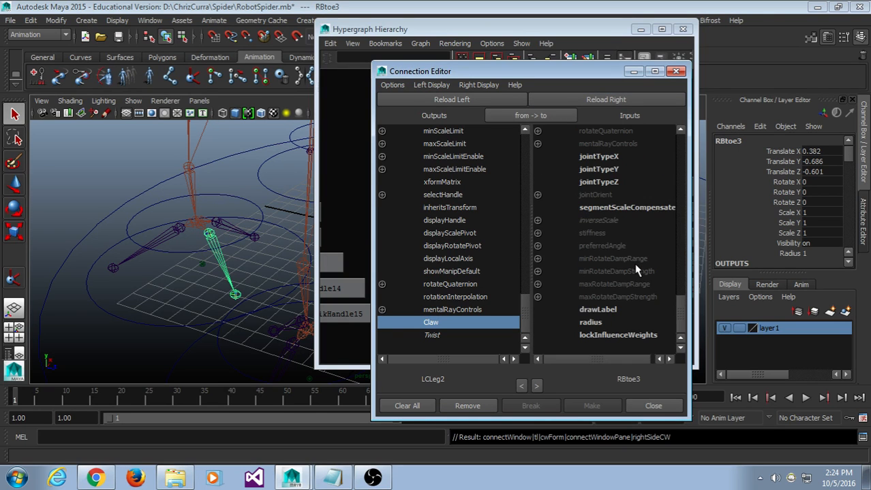
scroll(633, 287, down, 5)
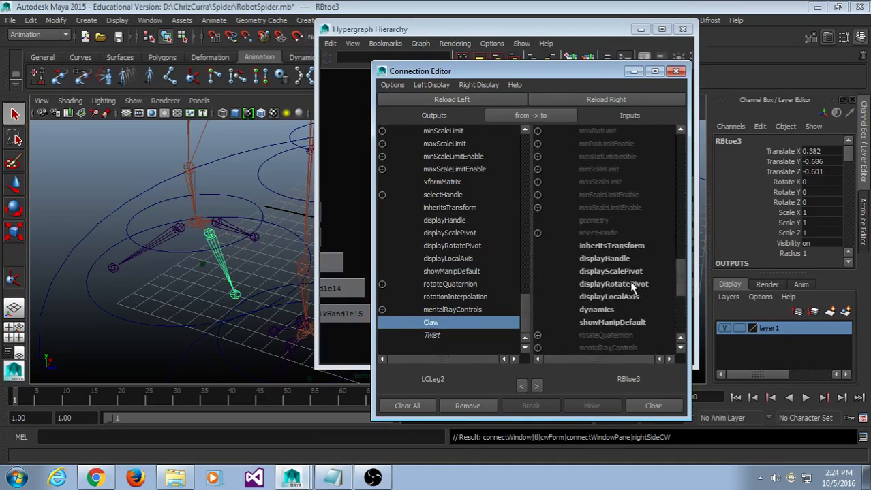
scroll(632, 286, up, 5)
scroll(616, 272, up, 3)
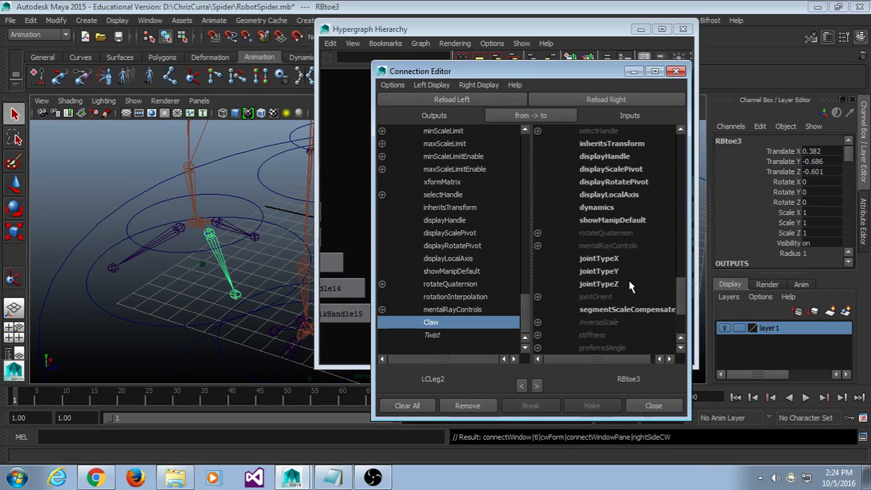
scroll(628, 286, up, 3)
scroll(572, 264, down, 6)
scroll(621, 313, up, 5)
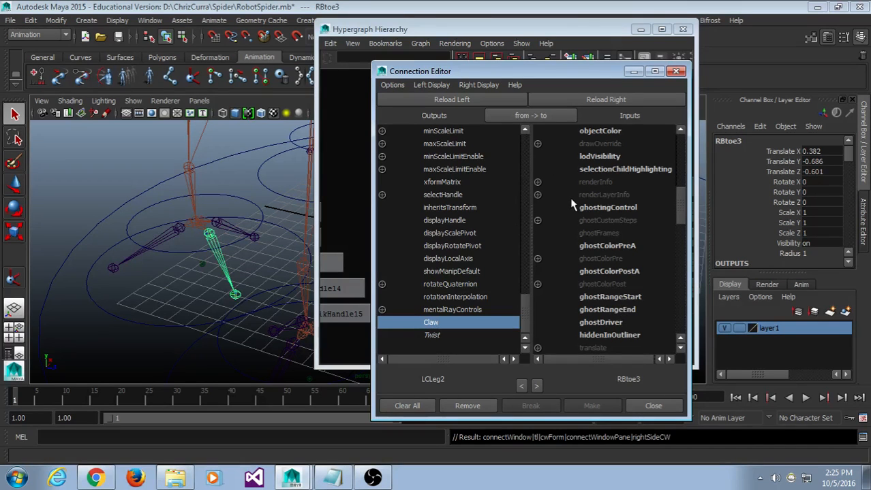
scroll(601, 290, down, 3)
click(537, 259)
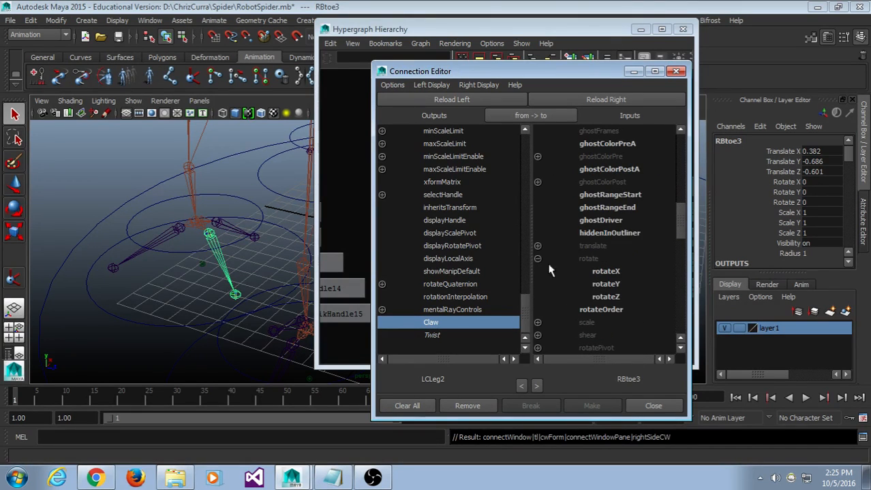
click(611, 297)
Load the RBtoe1 joint as the input object and connect LCLeg2's Claw attribute to its rotateZ.
click(146, 250)
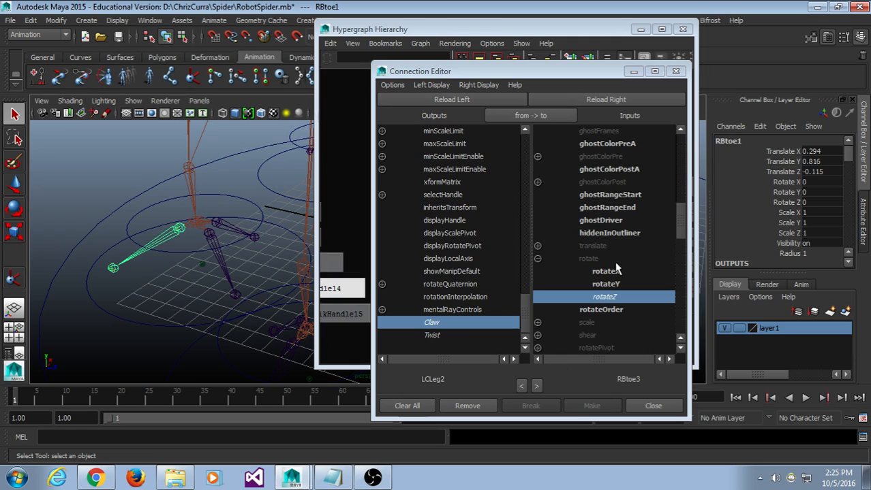
click(603, 99)
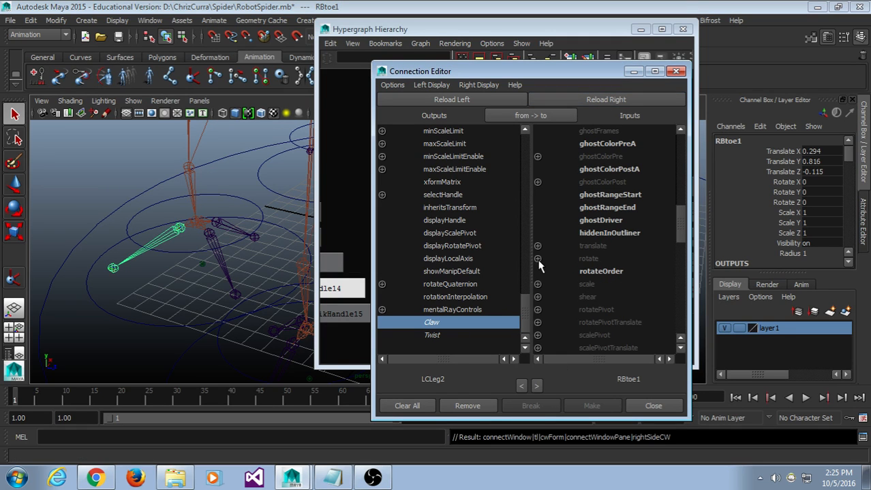
click(537, 259)
click(613, 297)
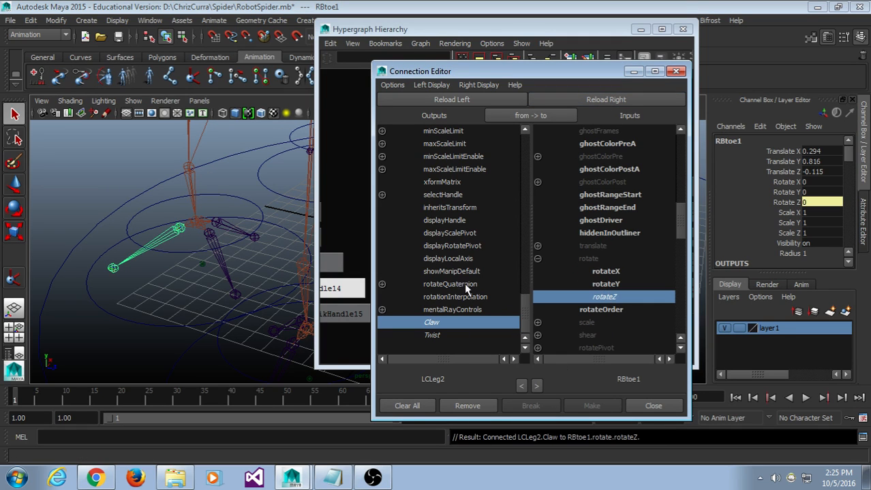
Load the RBToe2 joint as the input object and connect LCLeg2's Claw attribute to its rotateZ.
click(226, 223)
click(565, 98)
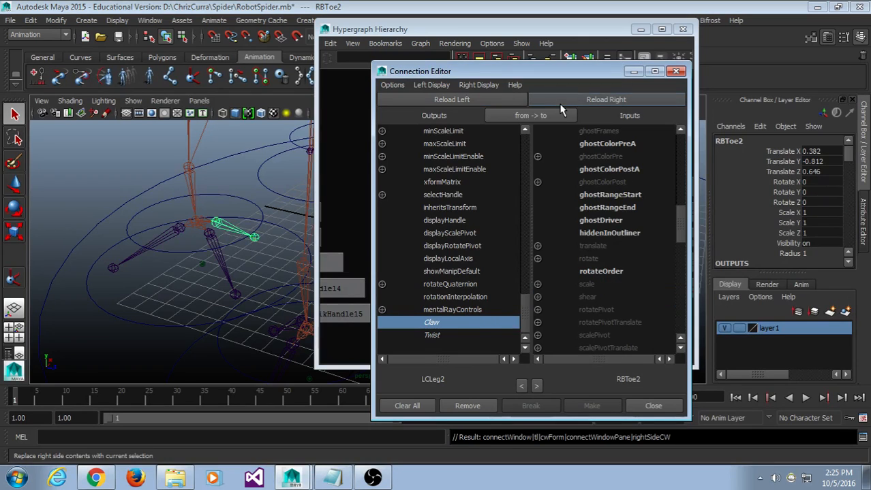
click(537, 259)
click(628, 297)
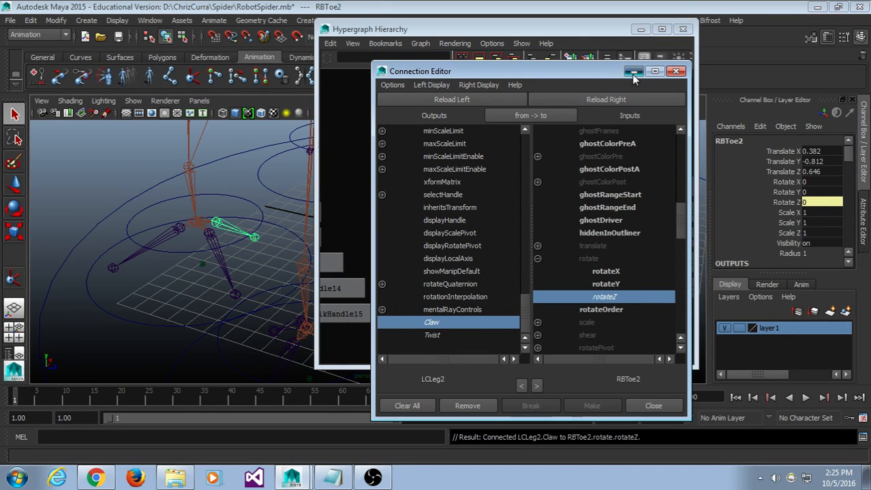
Minimize the Connection Editor and the Hypergraph Hierarchy to clear the viewport.
click(633, 73)
click(641, 31)
alt+middle_drag(317, 291, 380, 300)
Test the leg by moving the LCLeg2 control and rotating its nurbsCircle5, undoing each change.
click(299, 275)
key(w)
drag(302, 255, 321, 237)
key(ctrl+z)
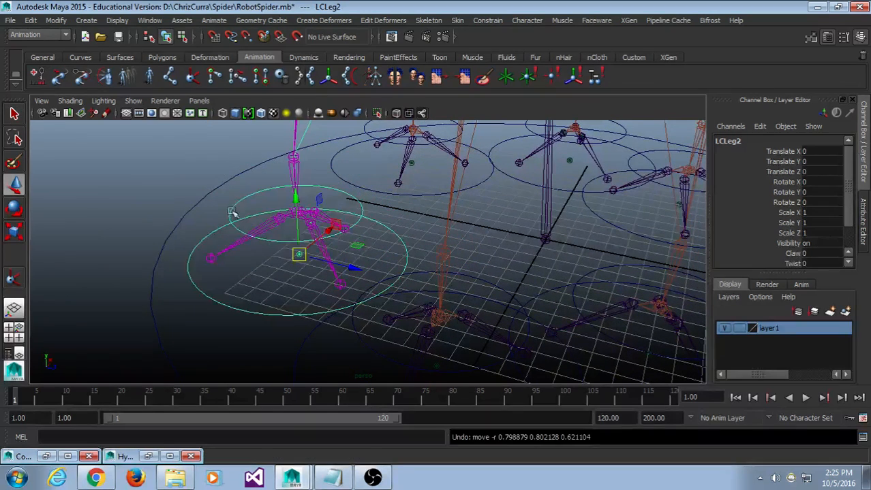
click(244, 194)
key(e)
drag(281, 216, 319, 222)
key(ctrl+z)
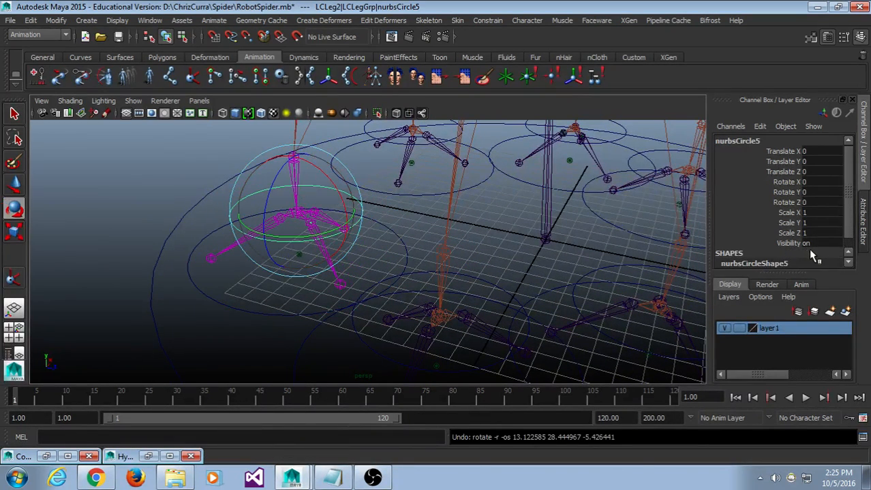
Test LCLeg2's Twist attribute by varying it in the viewport, and undo the change.
drag(282, 306, 273, 332)
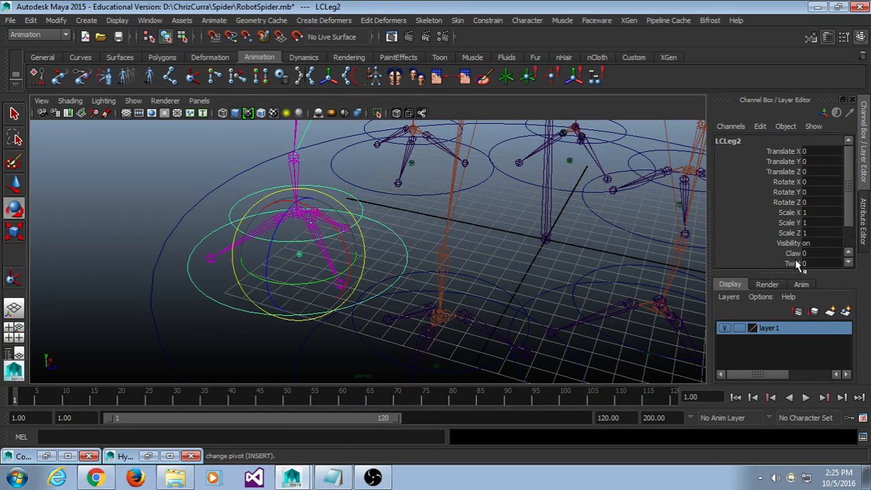
click(795, 264)
middle_drag(300, 273, 344, 258)
key(ctrl+z)
key(ctrl+z)
Deselect the control, turn on polygon display in the viewport and save the RobotSpider scene.
scroll(380, 292, down, 6)
alt+middle_drag(519, 179, 503, 197)
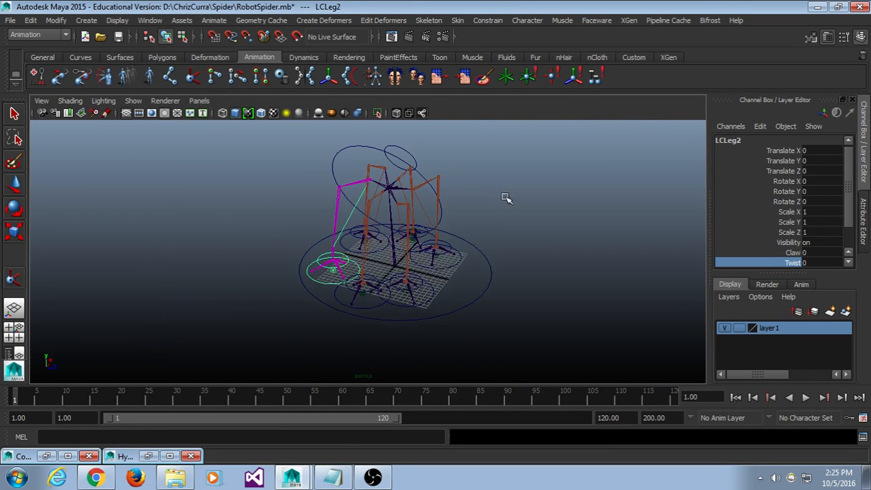
click(521, 190)
click(129, 100)
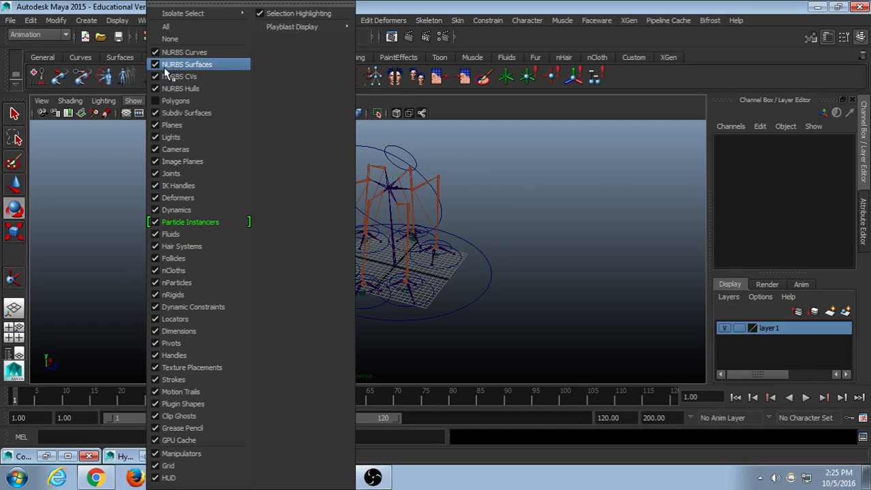
click(187, 98)
alt+drag(521, 198, 403, 235)
key(ctrl+s)
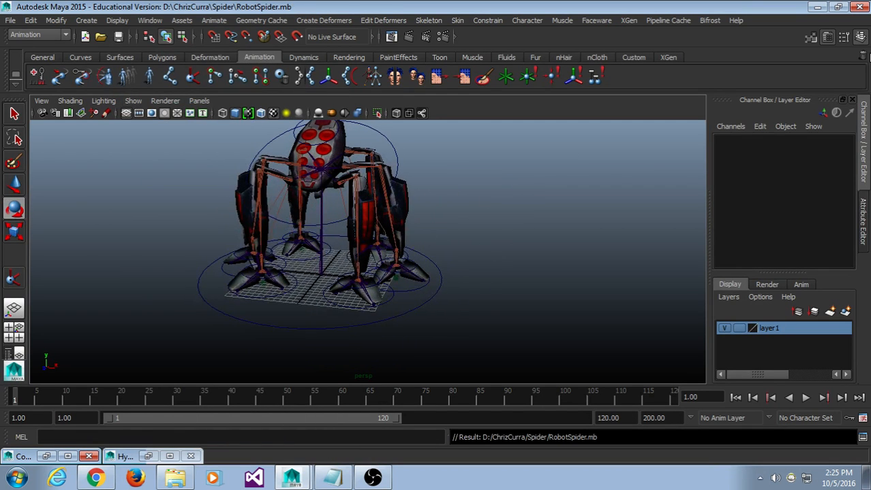
Minimize Maya, upload RobotSpider.mb from the Spider folder to the RoboSpider folder in Google Drive, and minimize the browser.
click(816, 7)
click(588, 21)
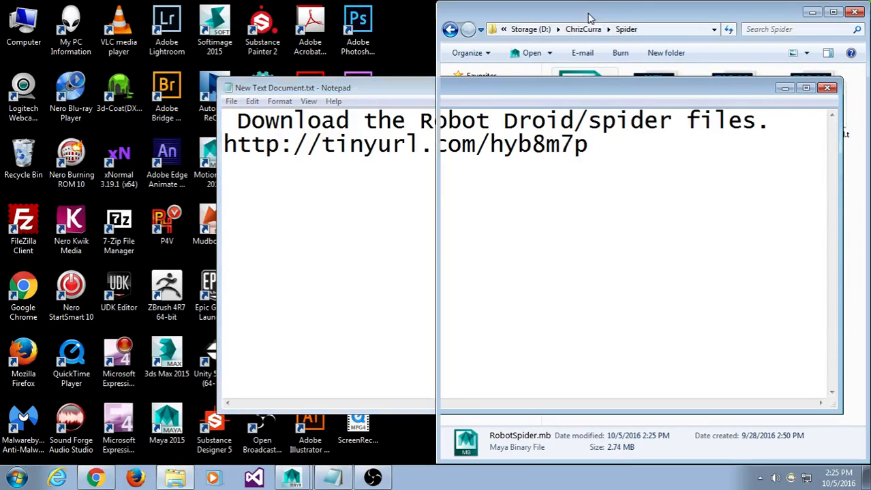
click(176, 480)
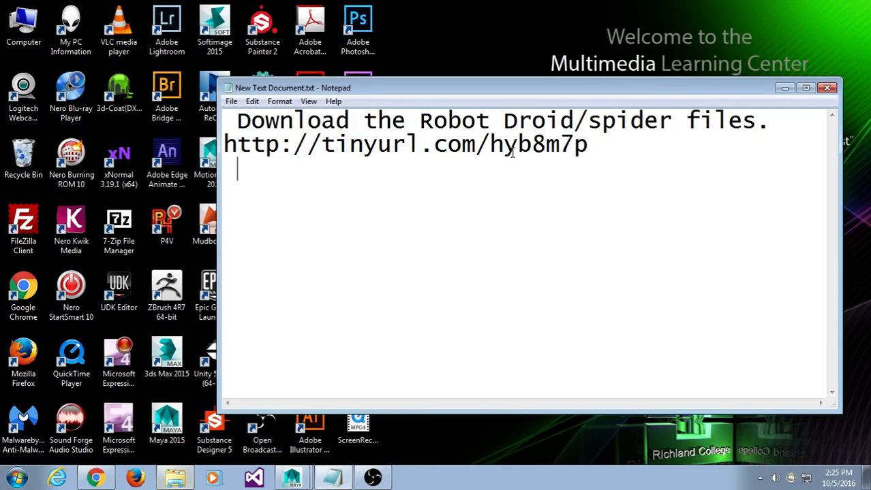
click(176, 480)
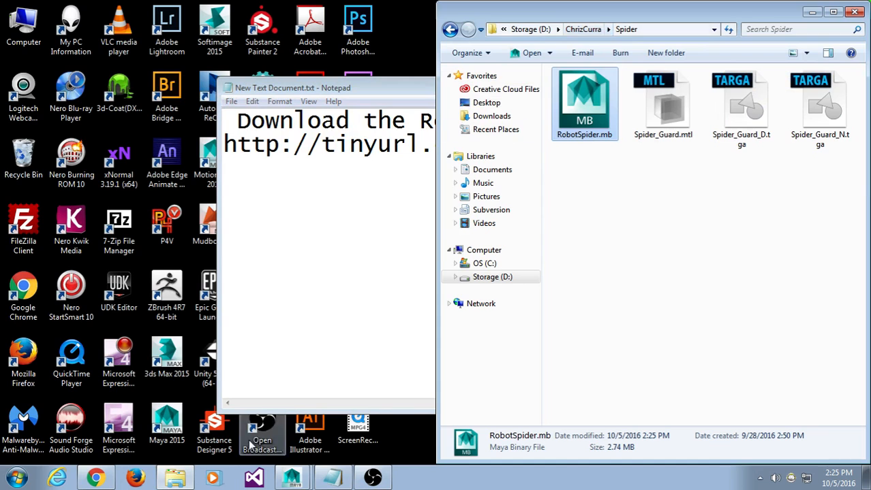
click(96, 479)
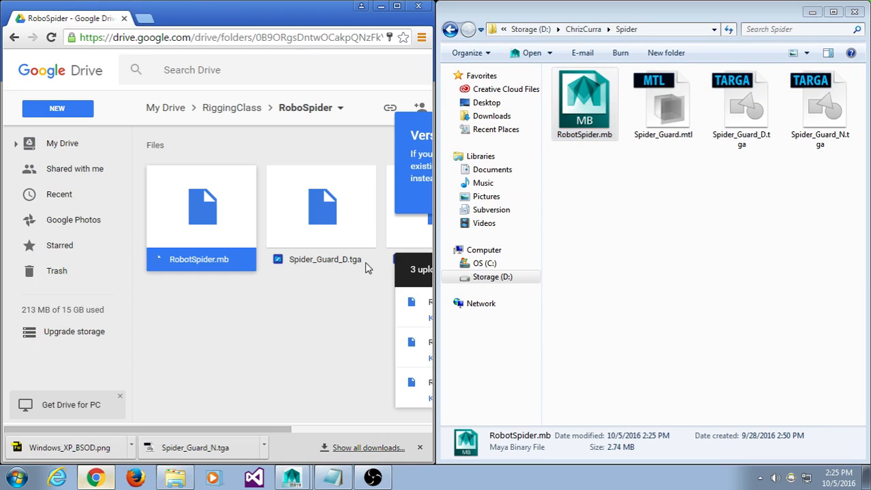
drag(566, 120, 263, 375)
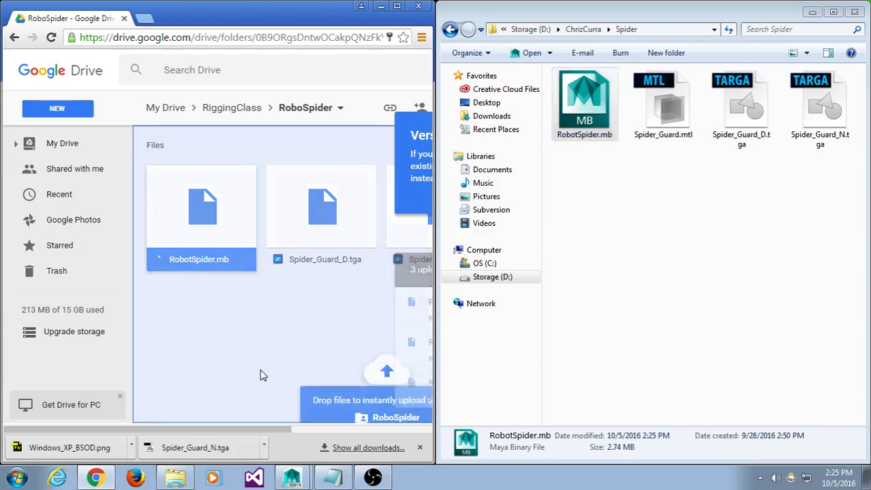
click(381, 6)
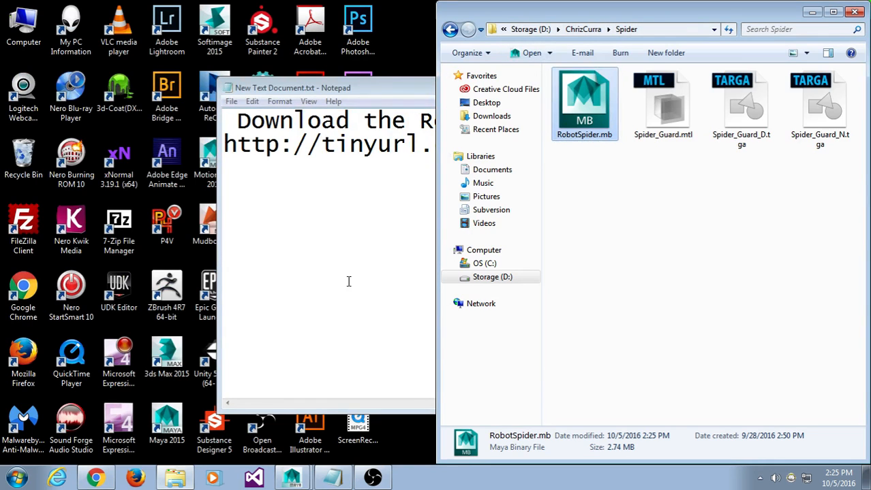
Switch back to Maya, look over the leg control groups in the Hypergraph Hierarchy, and minimize it and the Connection Editor.
click(289, 475)
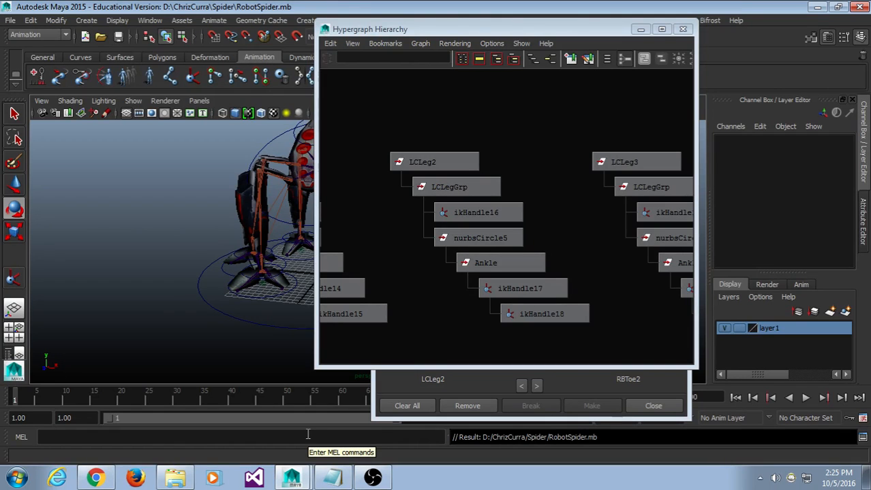
scroll(554, 188, down, 5)
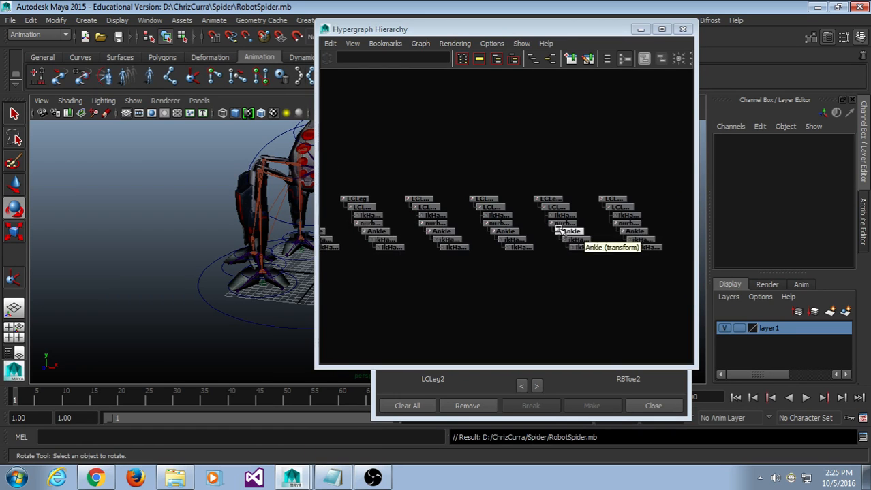
scroll(528, 294, down, 4)
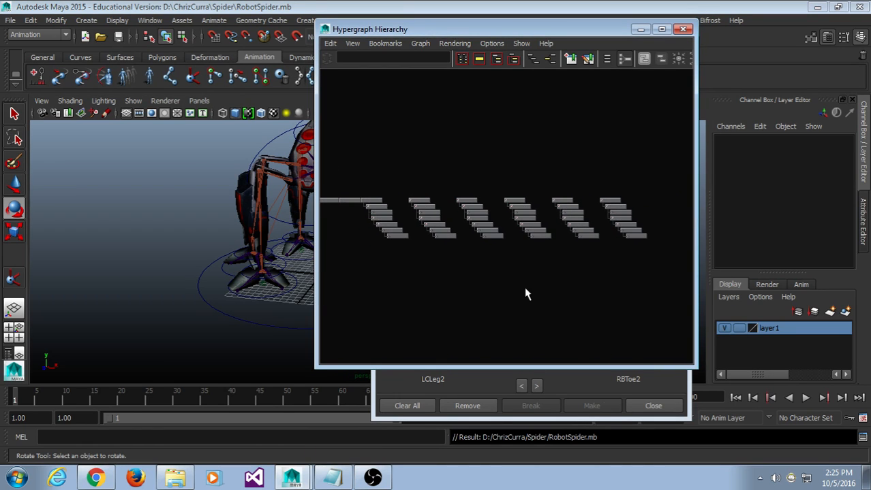
scroll(525, 296, down, 1)
click(641, 30)
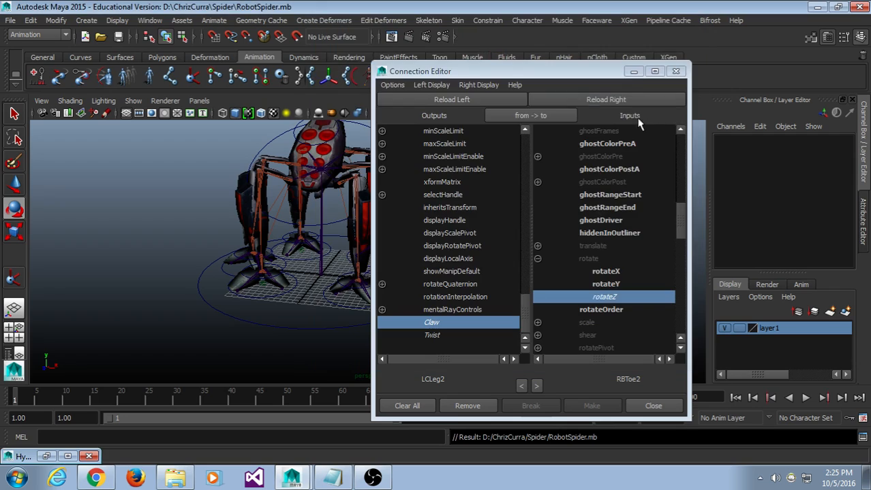
click(631, 73)
Select the large body control circle nurbsCircle2 and try rotating it.
alt+drag(478, 253, 534, 228)
alt+middle_drag(533, 228, 487, 302)
drag(371, 177, 333, 152)
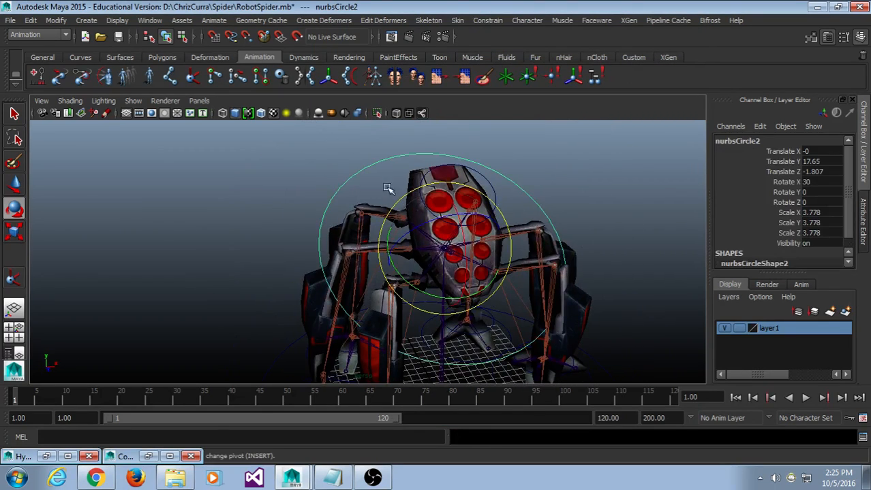
alt+drag(615, 261, 515, 254)
key(t)
key(w)
key(e)
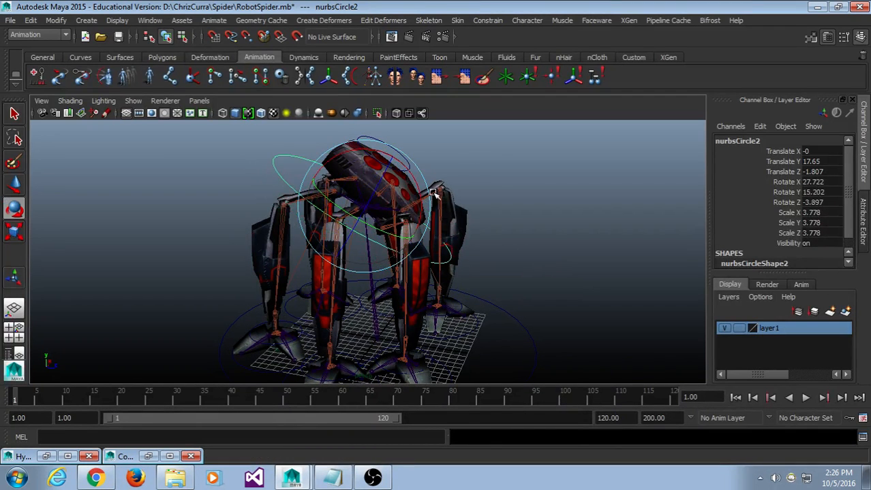
Try rotating the small upper control circle nurbsCircle3, undo the rotation and deselect the circle.
click(405, 164)
click(405, 163)
drag(399, 188, 417, 203)
key(ctrl+z)
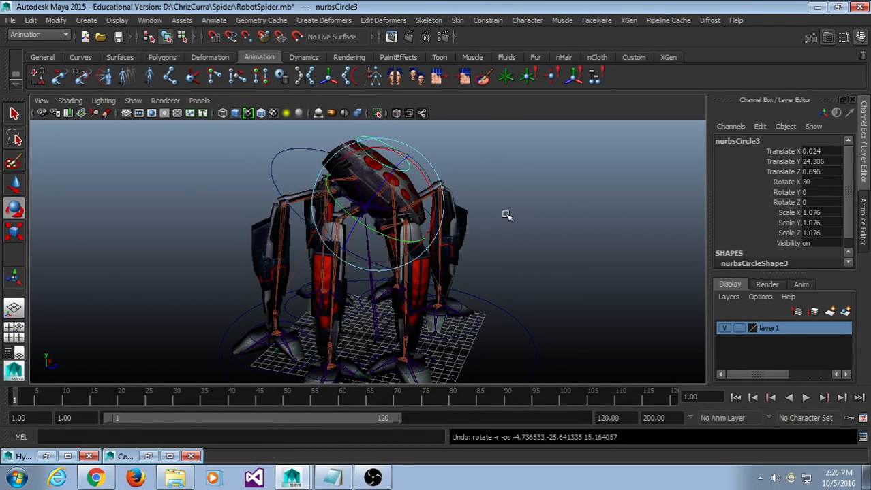
click(515, 226)
Bring up the Notepad note with the download link for the spider files, and minimize it.
scroll(518, 228, down, 3)
alt+drag(518, 228, 430, 243)
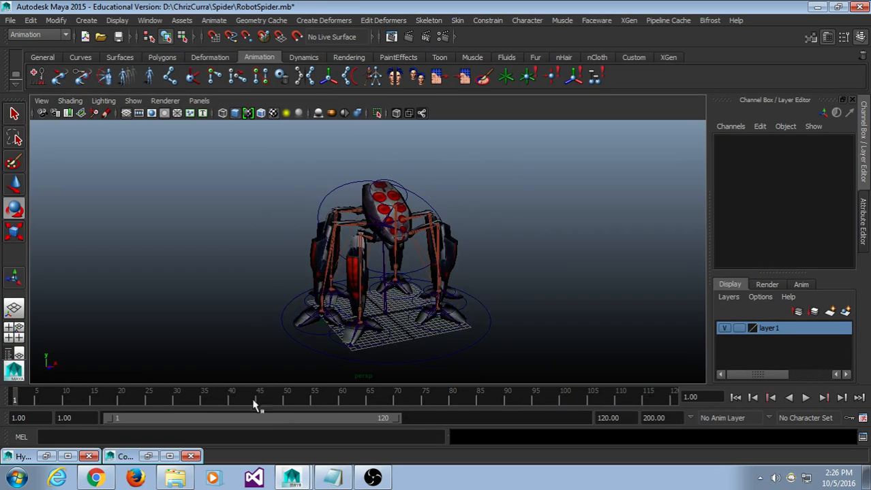
click(342, 485)
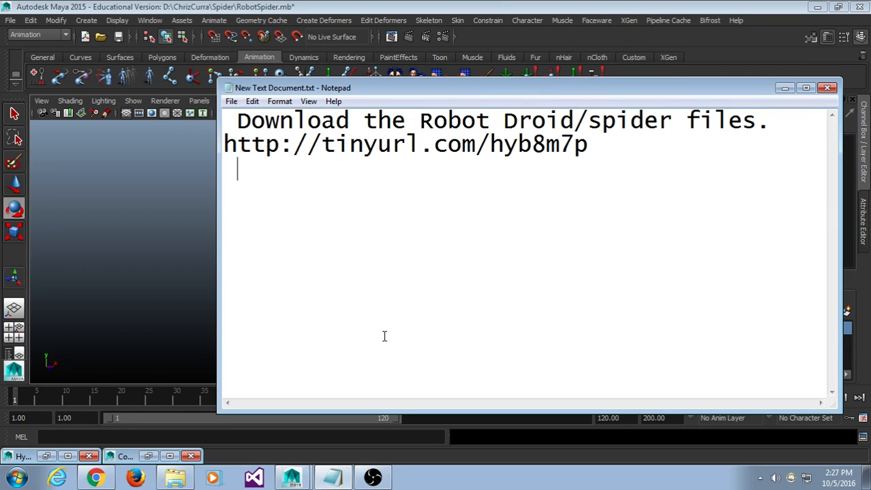
click(785, 88)
Inspect the LCLeg4 foot control, deselect it and examine the spider's body and leg joints.
alt+drag(540, 301, 409, 312)
scroll(409, 227, up, 5)
click(360, 272)
key(t)
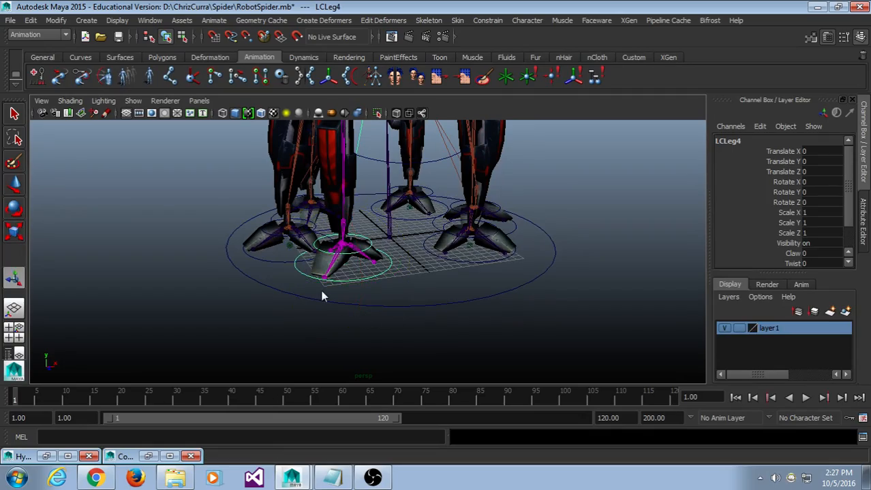
key(alt+space)
click(314, 316)
alt+middle_drag(532, 242, 509, 350)
alt+drag(358, 266, 453, 254)
scroll(357, 260, up, 4)
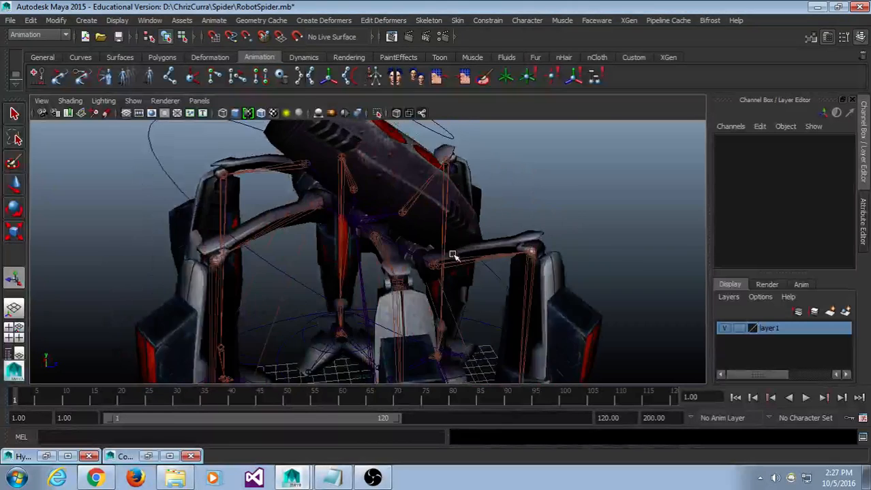
scroll(444, 227, down, 3)
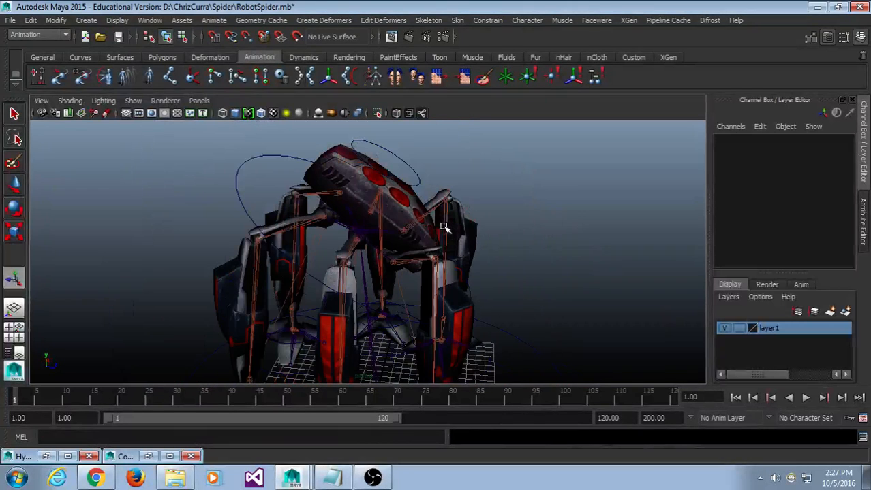
Hide the polygon meshes in the viewport, leaving the skeleton and control curves on display.
click(419, 170)
click(105, 156)
click(133, 102)
click(176, 100)
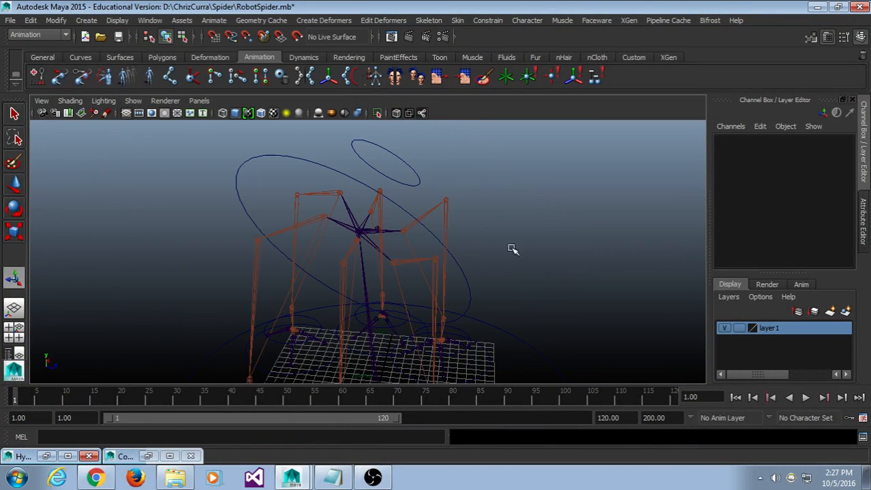
alt+drag(511, 248, 420, 254)
click(438, 190)
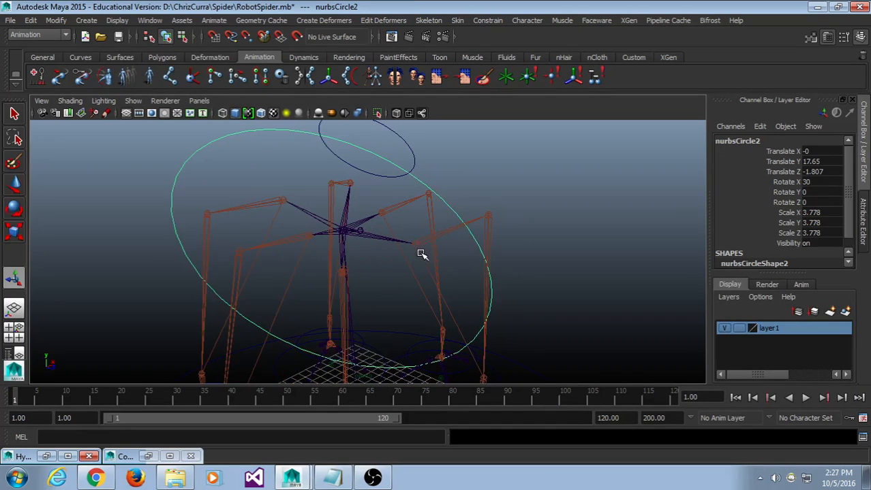
click(468, 185)
click(437, 192)
shift+click(412, 157)
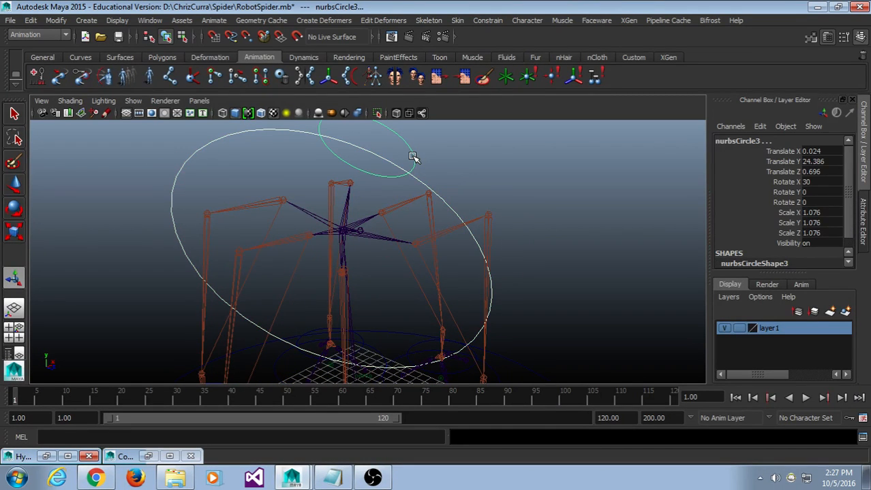
alt+drag(441, 178, 461, 198)
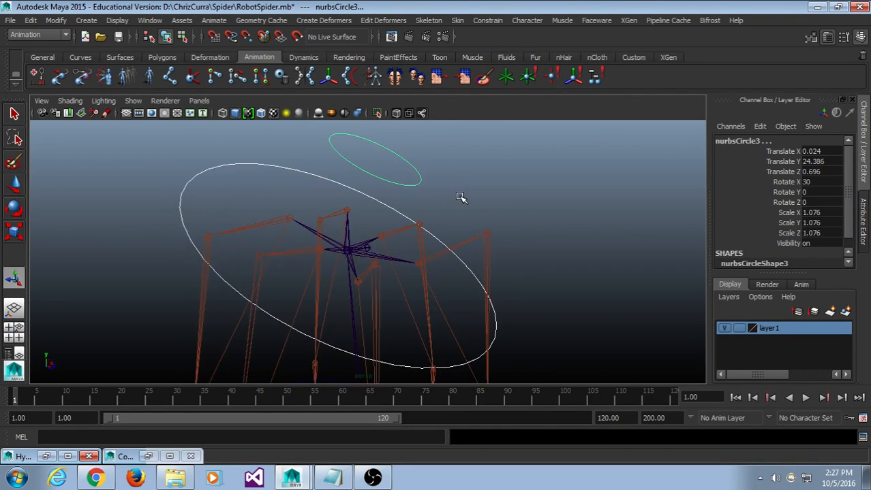
click(471, 178)
Delete the history and freeze the transformations of the body control circles nurbsCircle3 and nurbsCircle2, and deselect them.
click(376, 168)
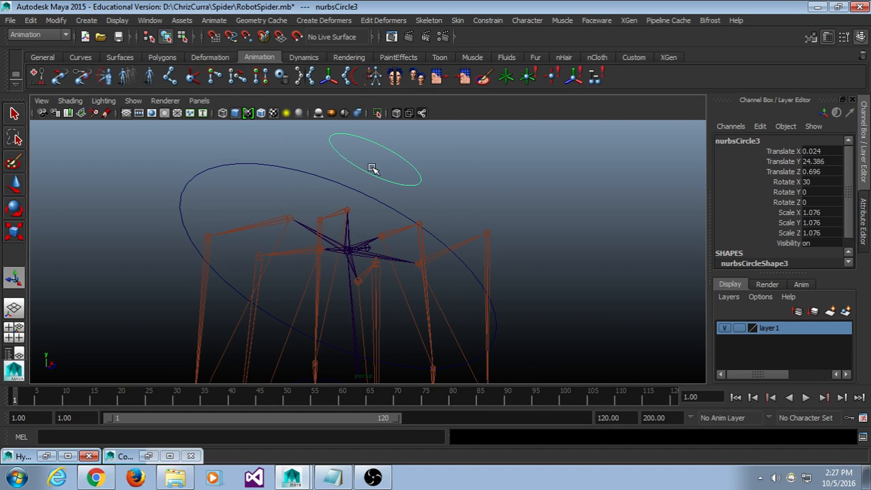
shift+drag(297, 148, 271, 172)
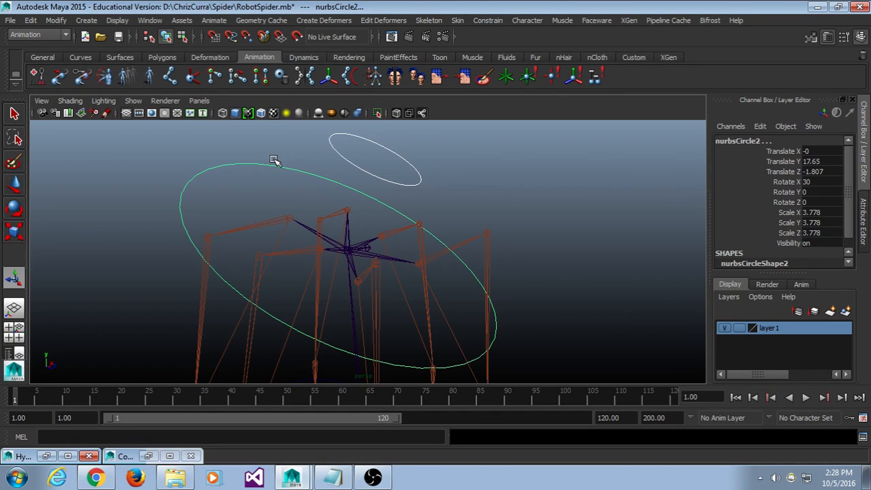
click(34, 21)
mouse_move(136, 152)
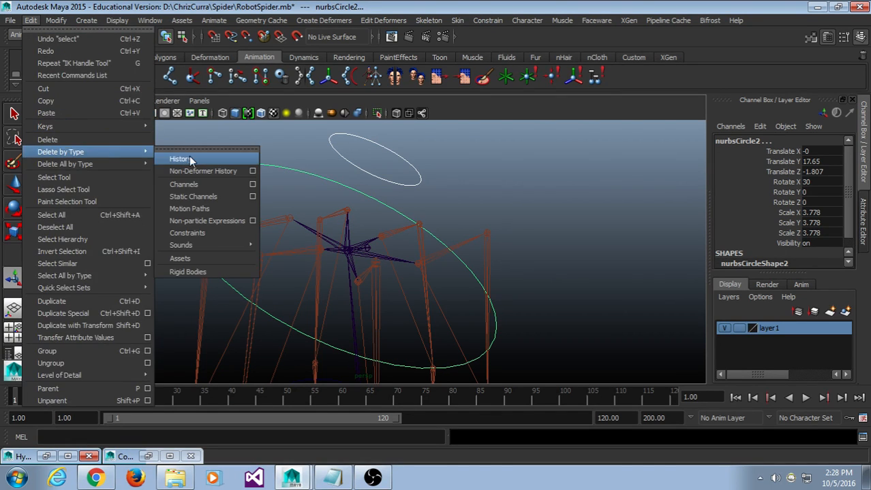
click(190, 156)
click(56, 20)
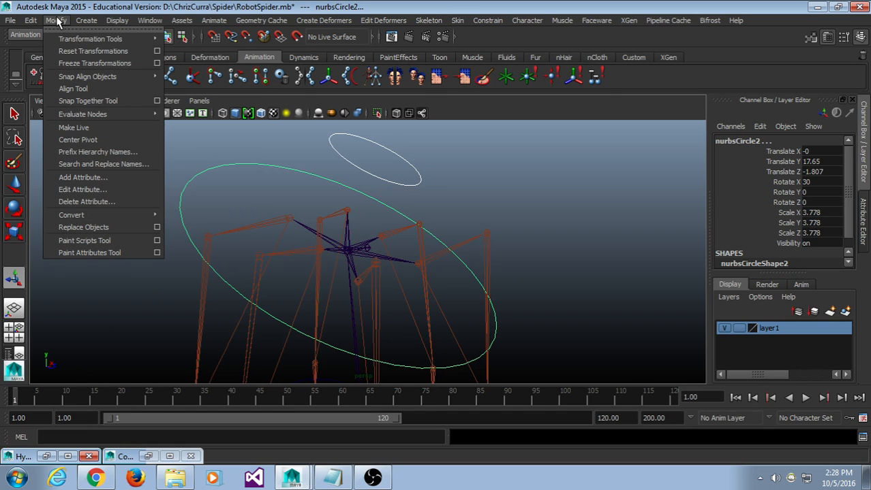
click(70, 61)
click(433, 172)
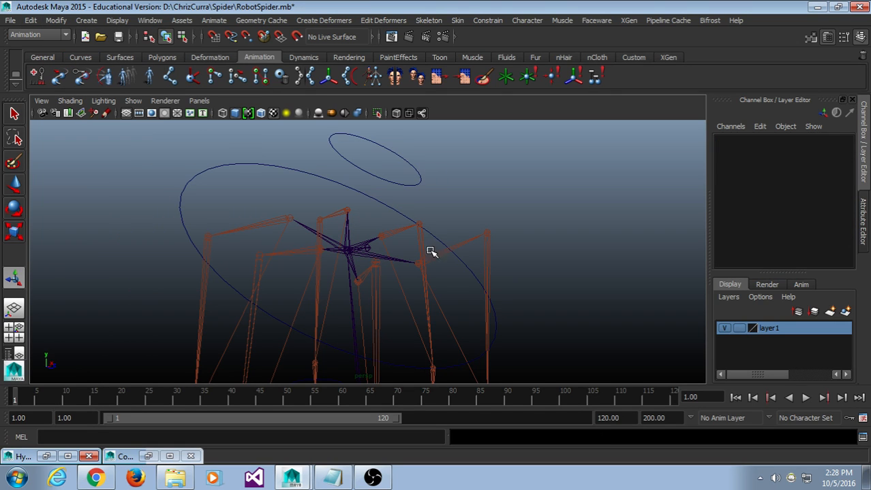
Open the Parent Constraint options and move the dialog clear of the skeleton.
mouse_move(429, 251)
alt+mouse_down()
mouse_move(401, 241)
mouse_move(417, 239)
alt+mouse_up()
click(496, 23)
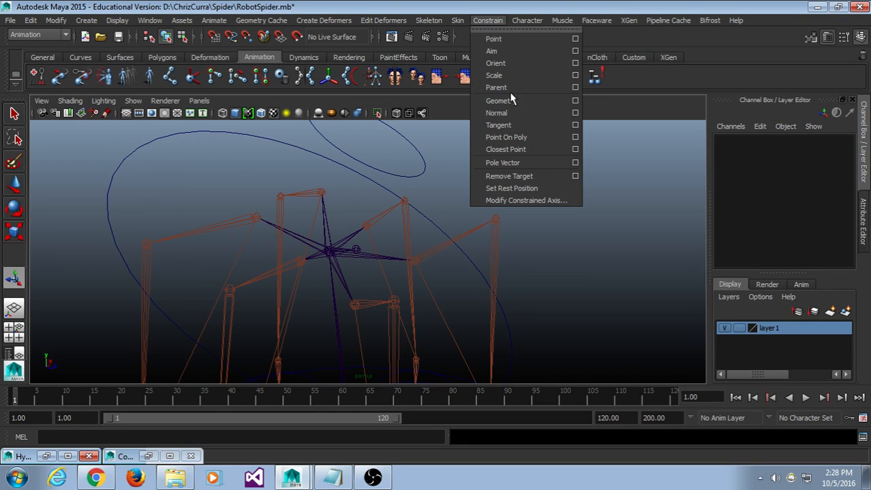
click(573, 87)
drag(521, 164, 716, 37)
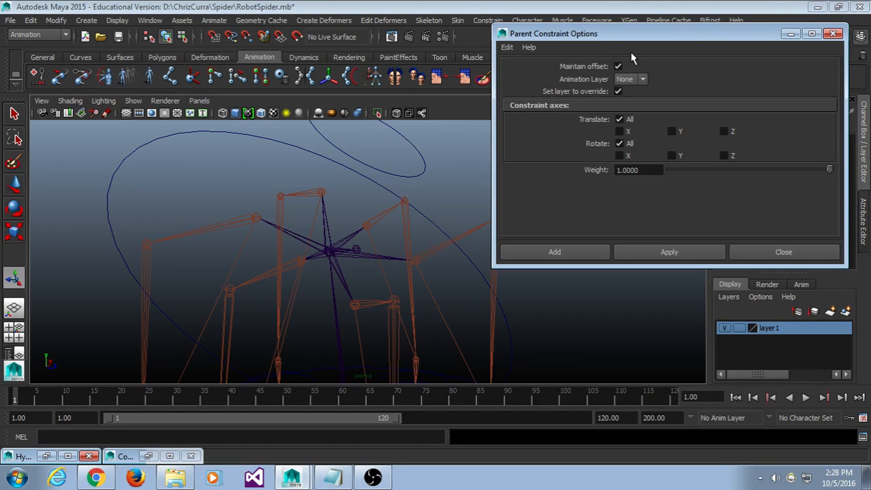
drag(632, 34, 643, 60)
click(485, 21)
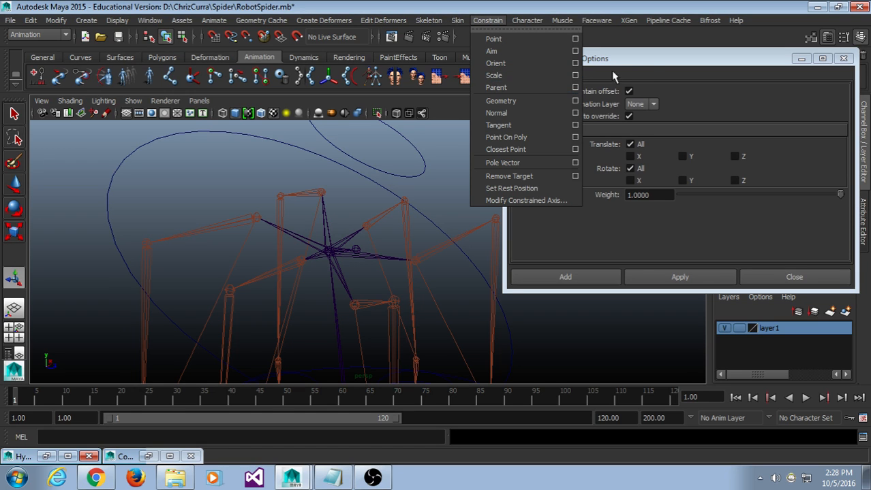
click(647, 66)
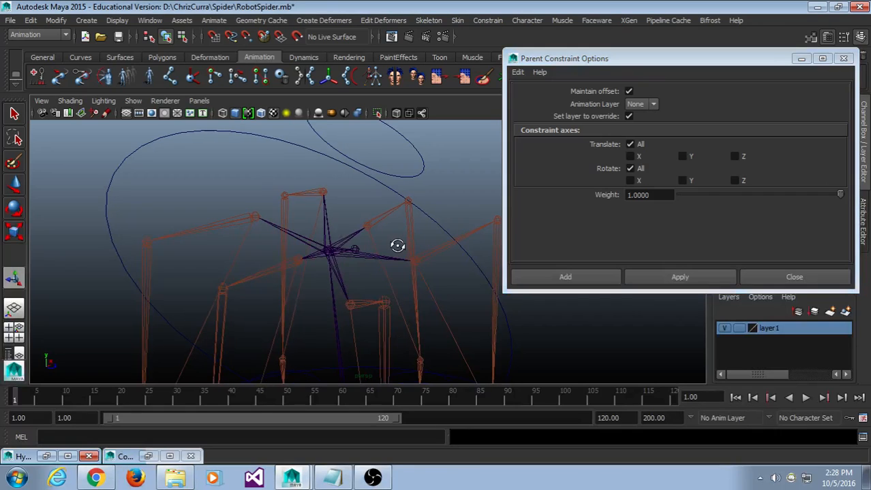
Parent-constrain the Hip joint to nurbsCircle2 with Maintain offset on, all translate and rotate axes, and a weight of 1.
alt+middle_drag(395, 245, 374, 241)
alt+drag(371, 220, 305, 206)
drag(242, 128, 239, 154)
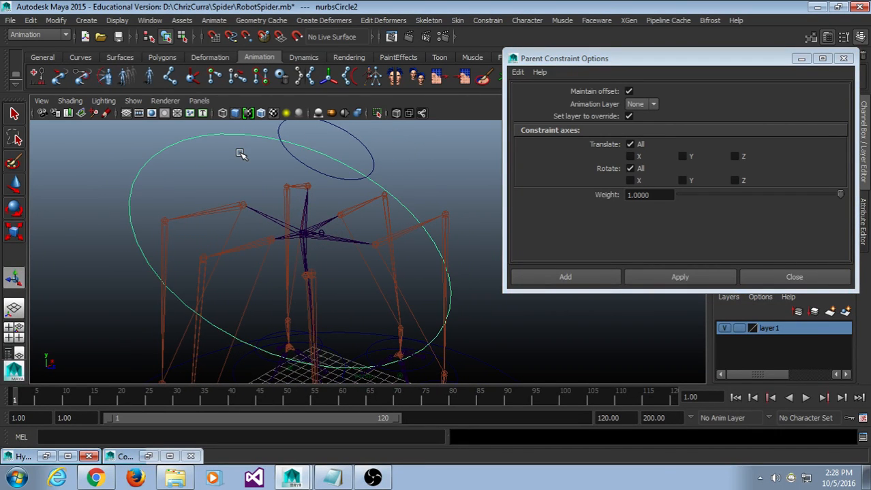
shift+click(306, 234)
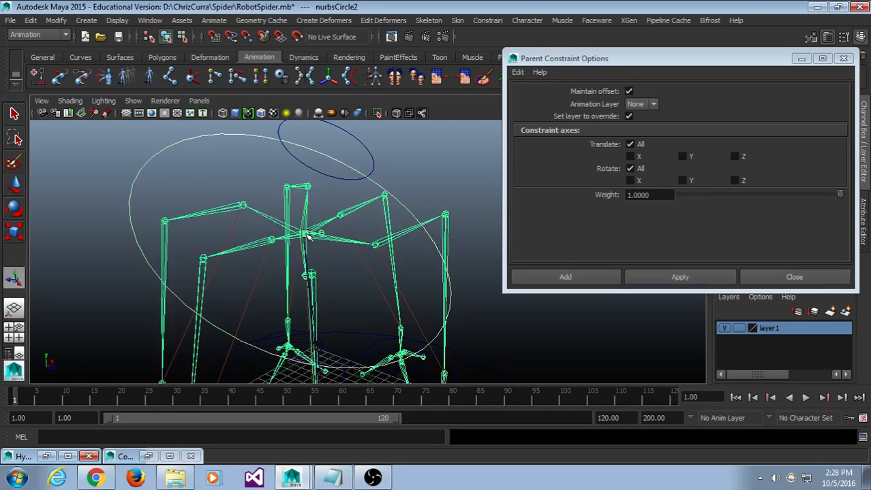
drag(587, 62, 544, 53)
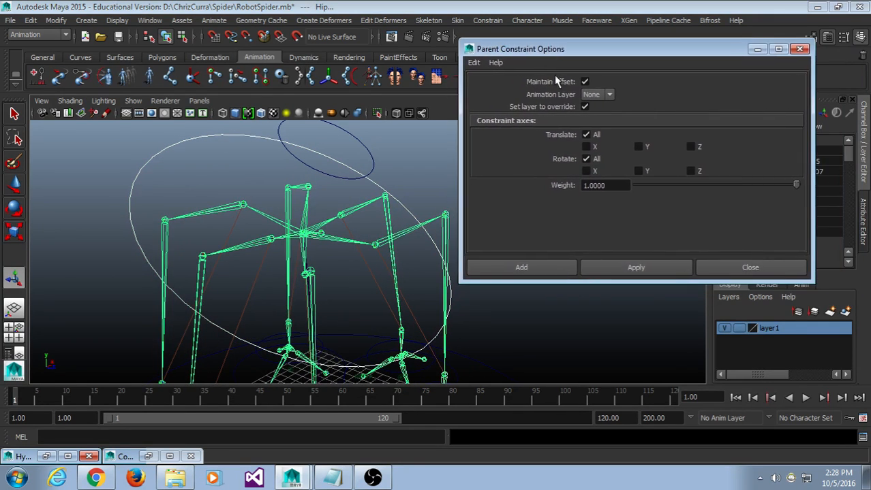
click(657, 267)
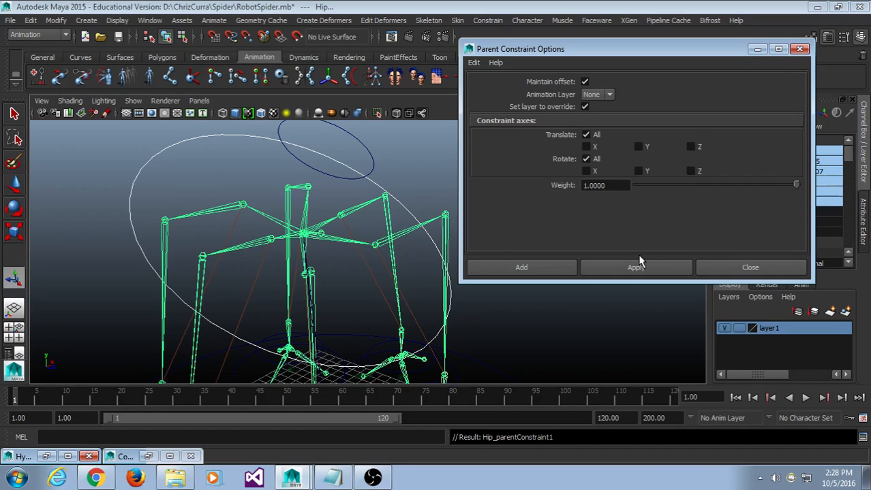
Parent-constrain the Head joint to nurbsCircle3 with Maintain offset on, all translate and rotate axes, and a weight of 1.
drag(401, 126, 350, 154)
alt+drag(340, 190, 332, 237)
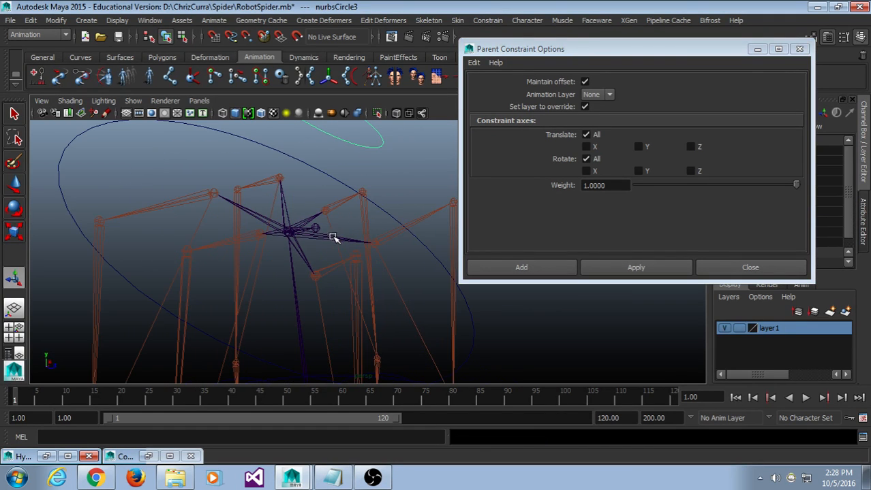
shift+click(320, 229)
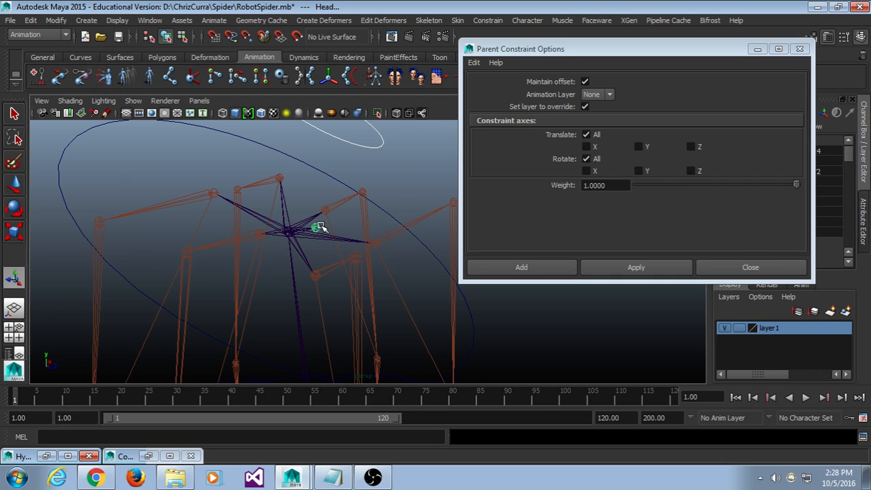
click(624, 268)
alt+drag(404, 230, 319, 229)
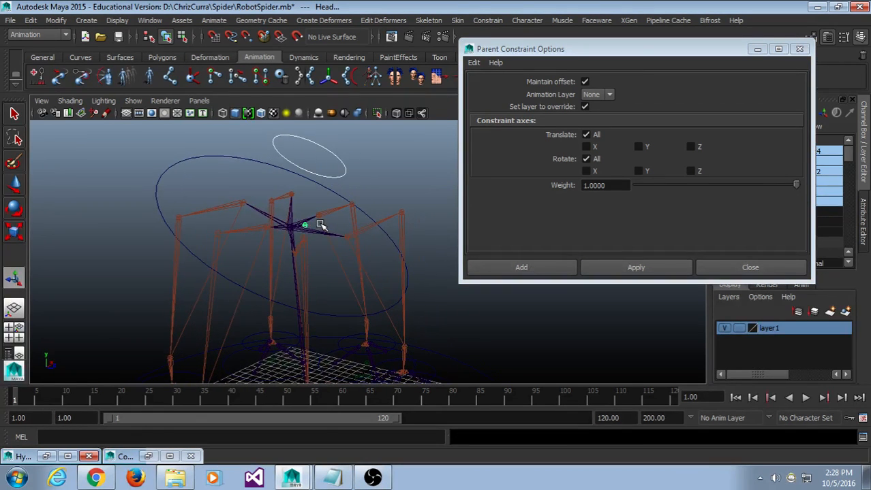
Review the Parent Constraint options with the Animation menu set active and Maintain offset on, and clear the selection.
click(492, 23)
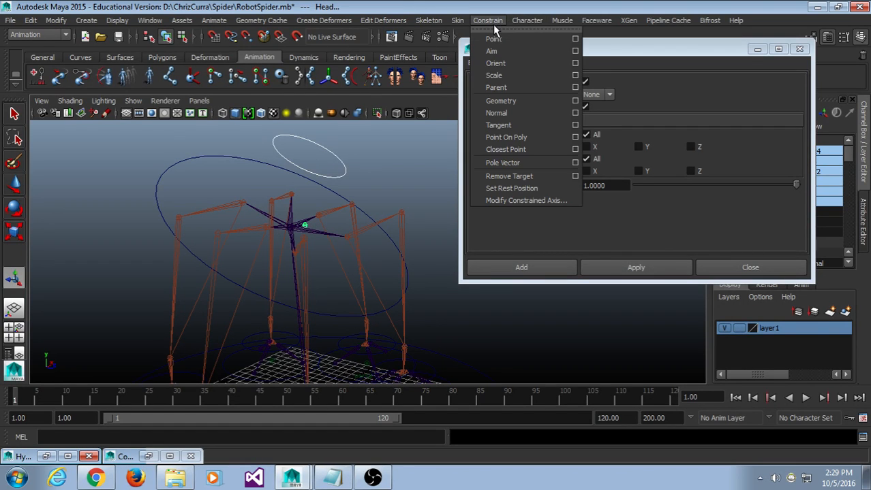
click(572, 87)
drag(606, 54, 600, 61)
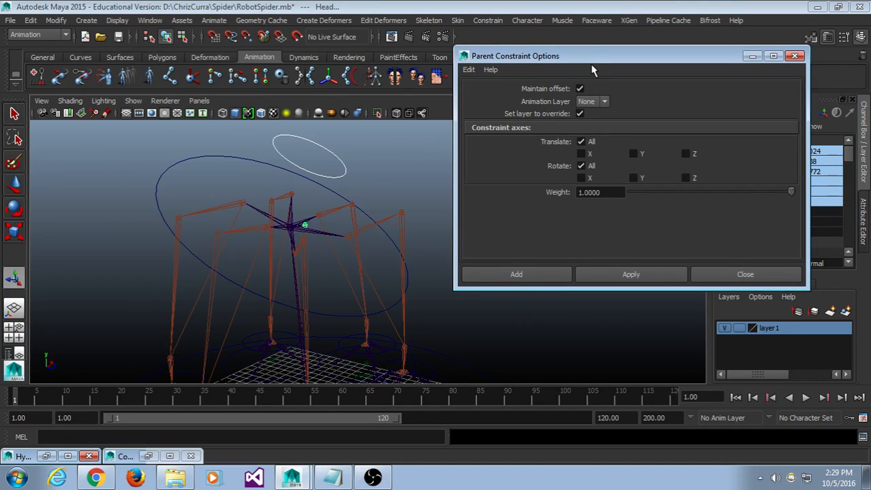
click(102, 9)
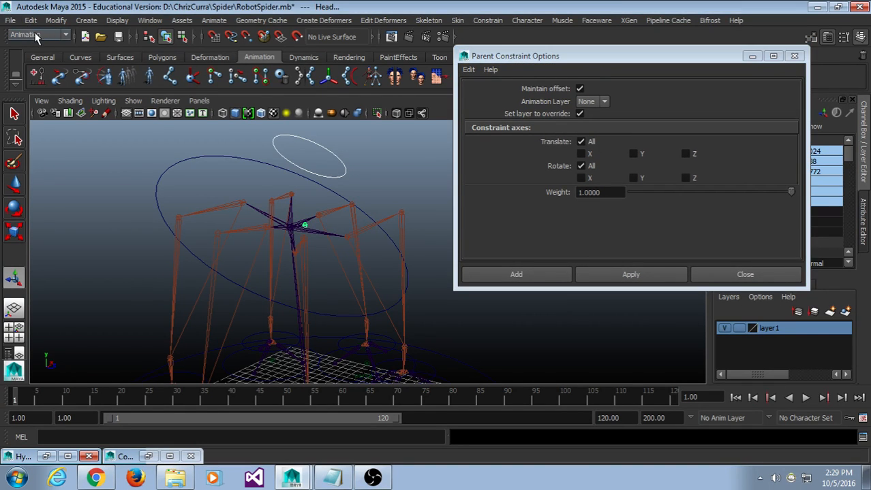
click(34, 35)
click(31, 48)
click(31, 35)
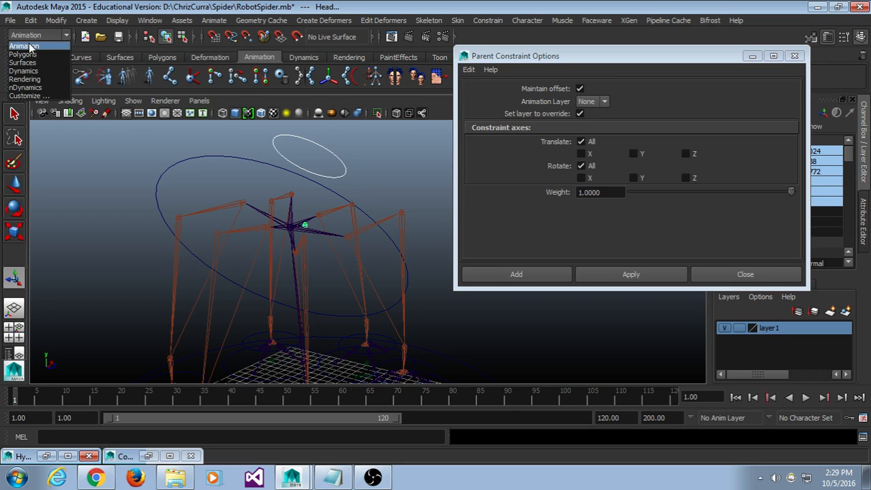
click(29, 46)
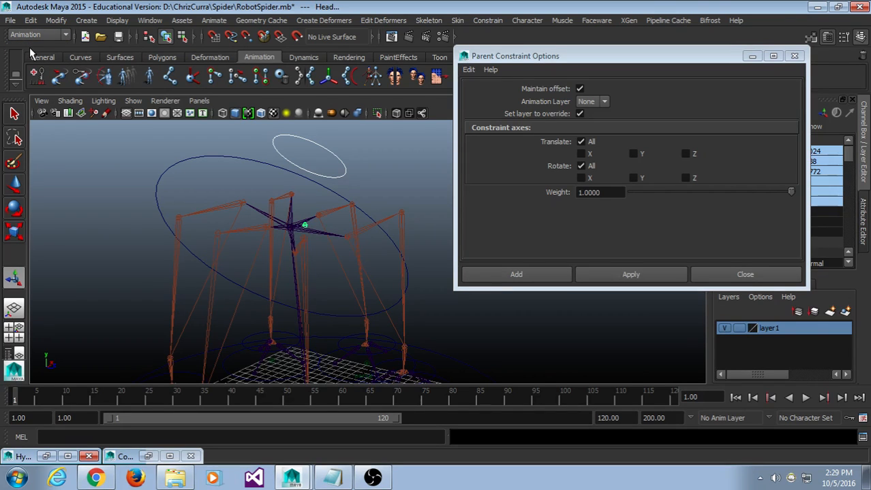
click(580, 89)
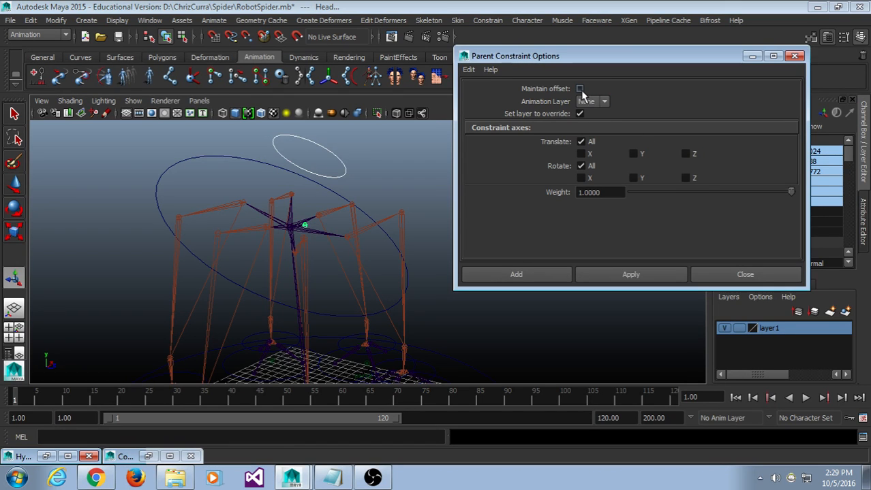
click(580, 89)
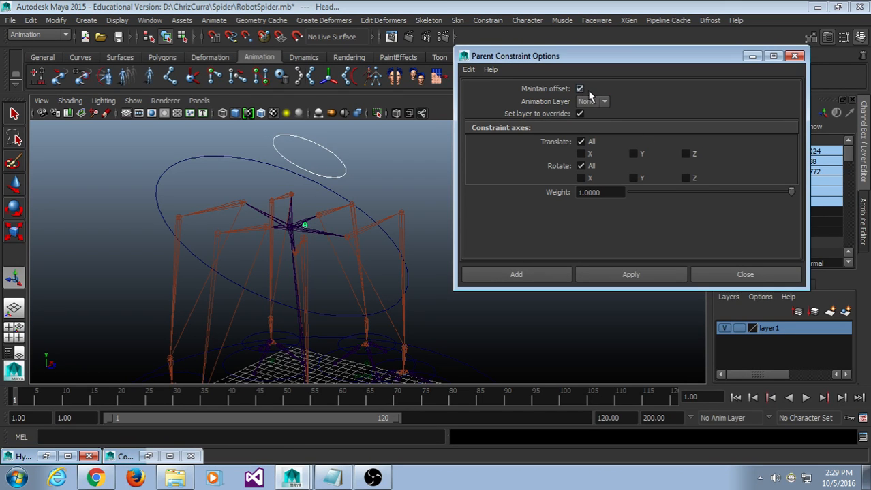
click(402, 166)
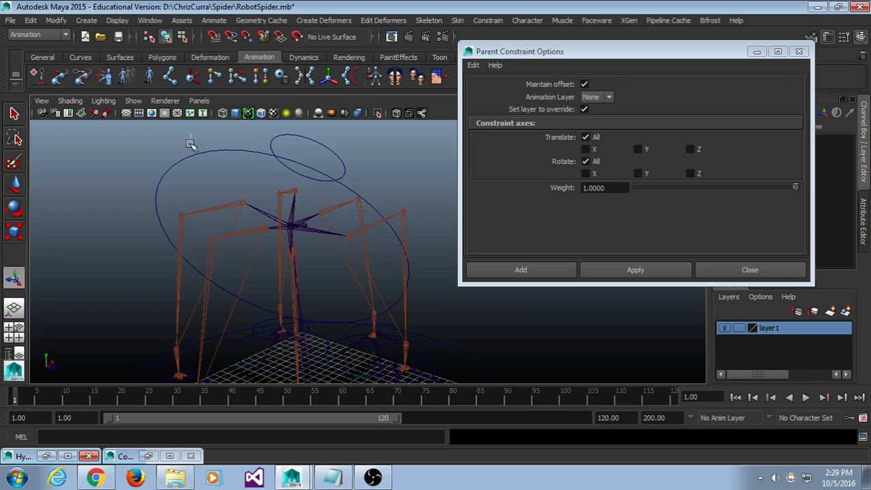
Select nurbsCircle2 and nurbsCircle3 in turn and examine up close which joints each circle drives.
drag(190, 144, 196, 178)
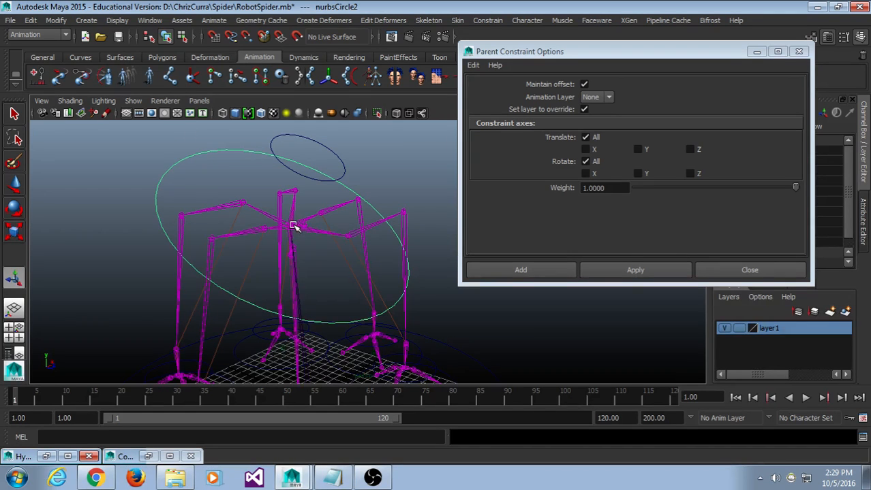
click(331, 162)
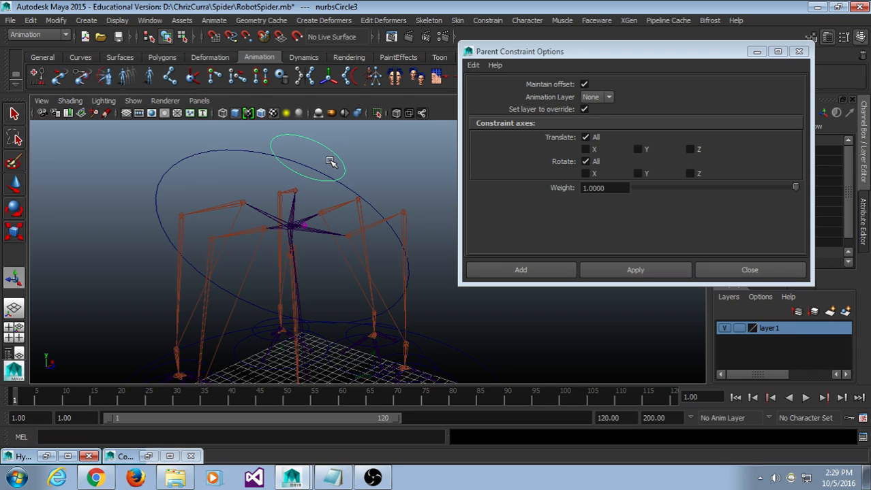
mouse_move(316, 225)
alt+mouse_down()
mouse_move(330, 245)
mouse_move(323, 238)
alt+mouse_up()
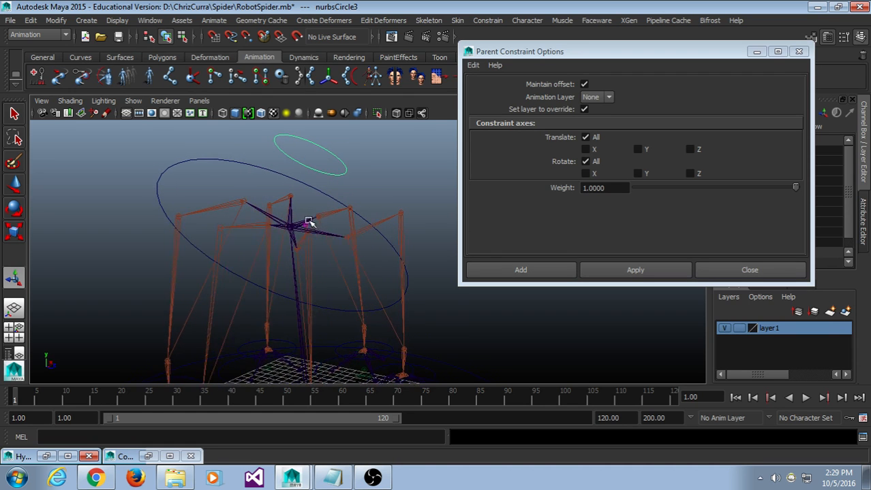
scroll(311, 239, up, 5)
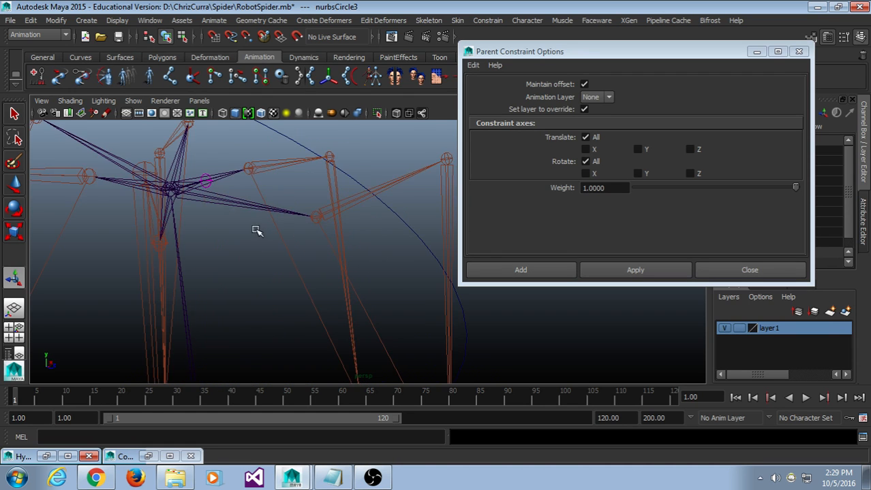
alt+drag(257, 232, 242, 244)
scroll(276, 248, down, 4)
scroll(273, 245, down, 3)
Test-rotate the head control nurbsCircle3 and undo the rotation.
click(332, 154)
drag(311, 154, 308, 168)
key(e)
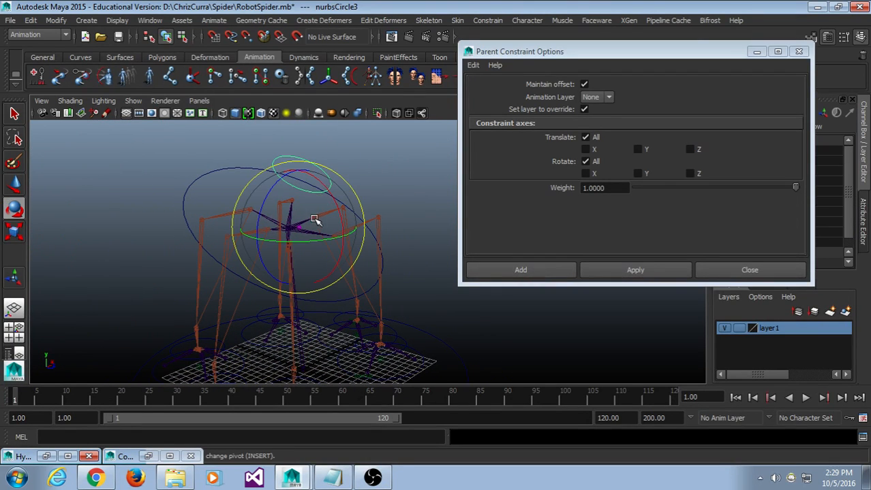
drag(304, 237, 311, 218)
key(ctrl+z)
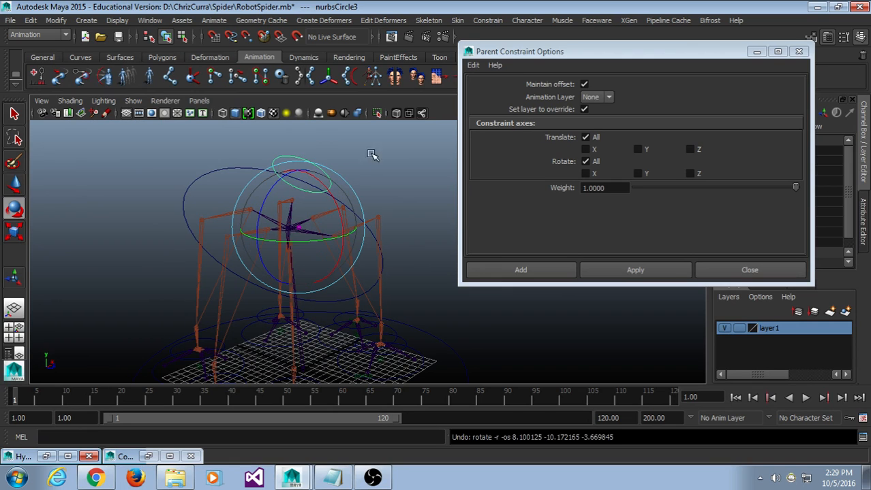
Show the polygon meshes in the viewport again and close the Parent Constraint options.
click(134, 101)
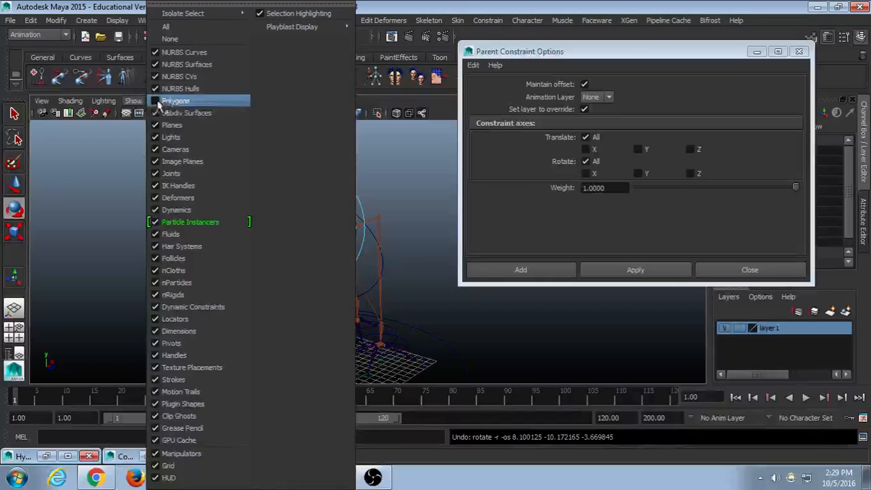
click(157, 102)
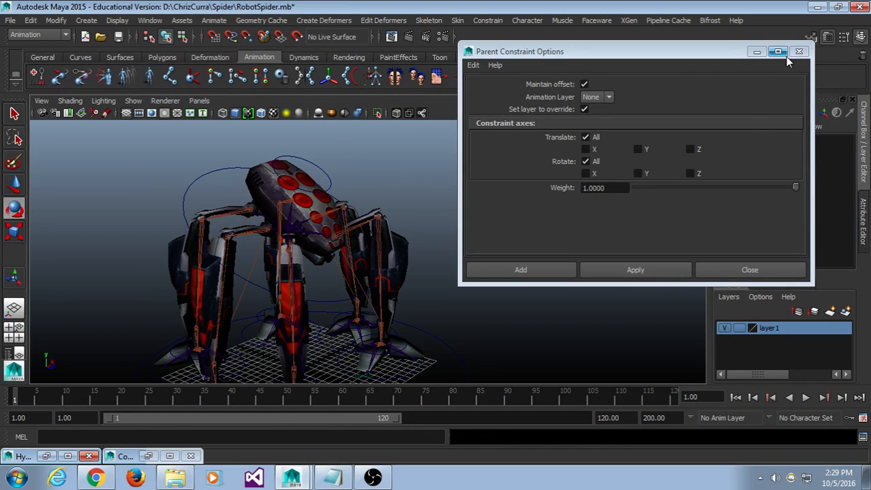
click(799, 51)
Test-rotate nurbsCircle3 and nurbsCircle2 with the mesh displayed, undoing each rotation.
click(320, 171)
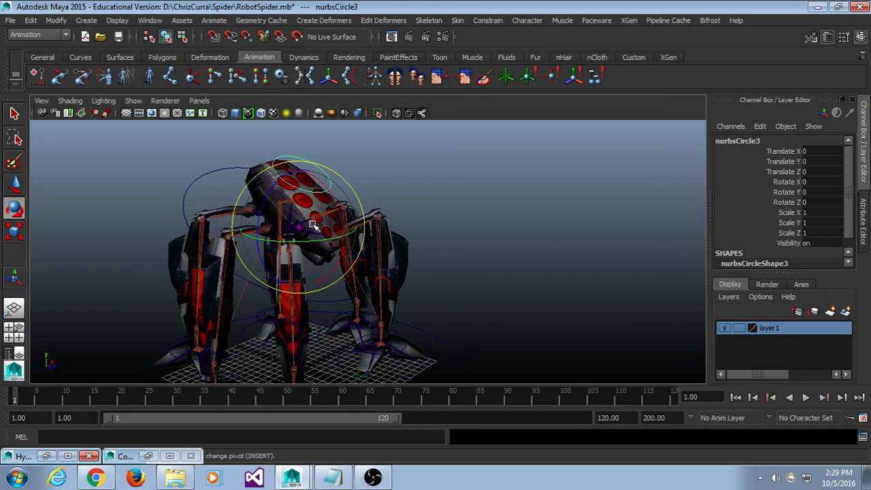
drag(310, 218, 282, 238)
key(ctrl+z)
click(155, 170)
click(191, 183)
key(ctrl+z)
Test-move the body control nurbsCircle2, undo the move, and clear the selection.
alt+drag(506, 301, 421, 289)
key(ctrl+s)
alt+middle_drag(421, 308, 453, 293)
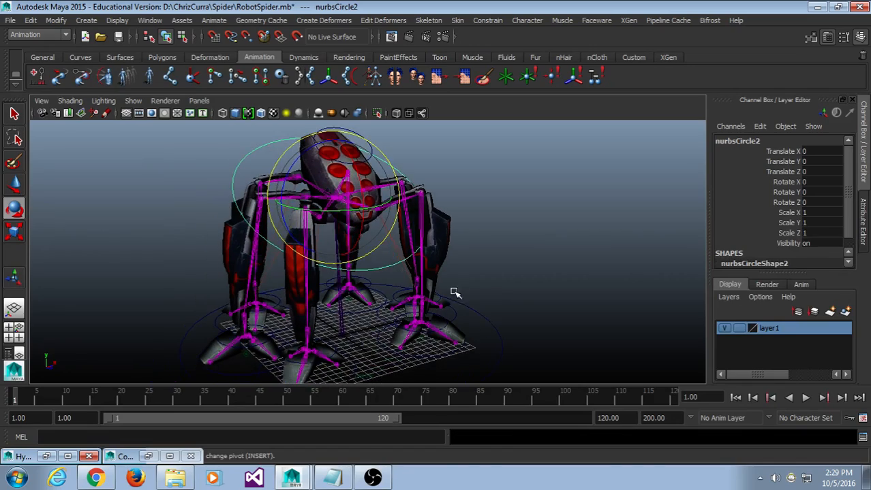
key(w)
drag(339, 208, 348, 241)
key(ctrl+z)
click(447, 162)
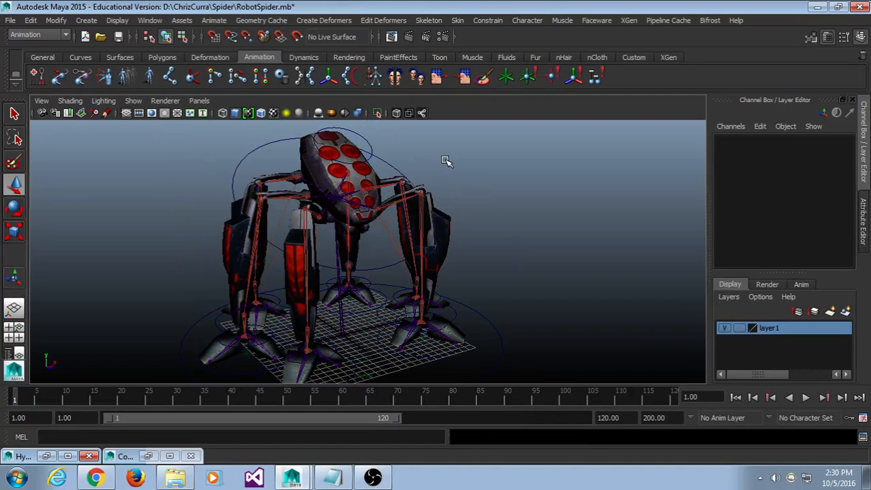
Parent the head control nurbsCircle3 under the body control nurbsCircle2.
alt+drag(440, 188, 395, 167)
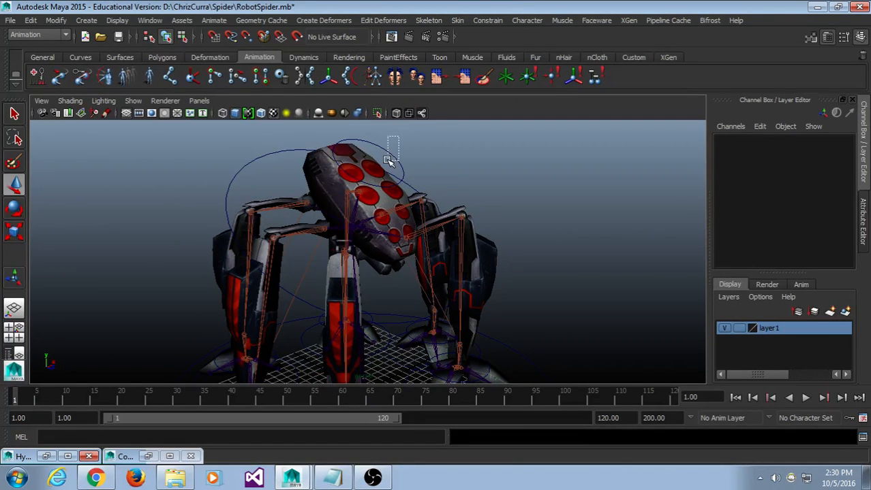
drag(389, 160, 390, 162)
click(449, 144)
drag(434, 145, 396, 161)
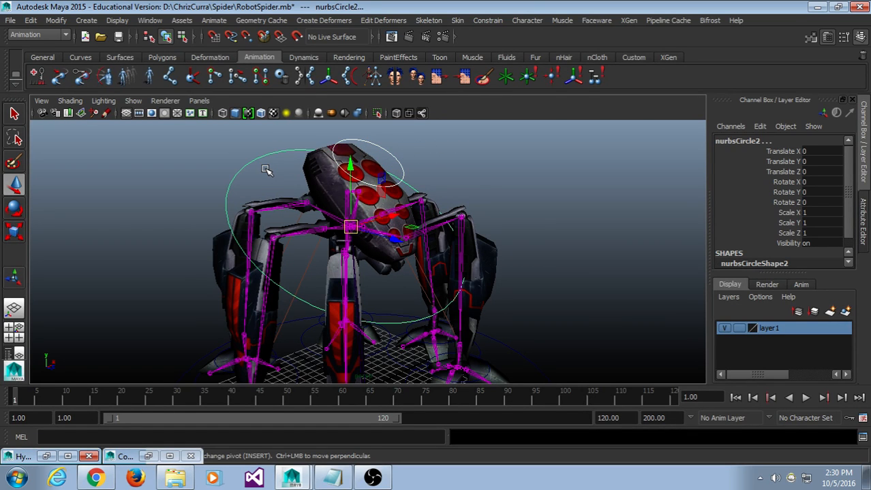
key(Up)
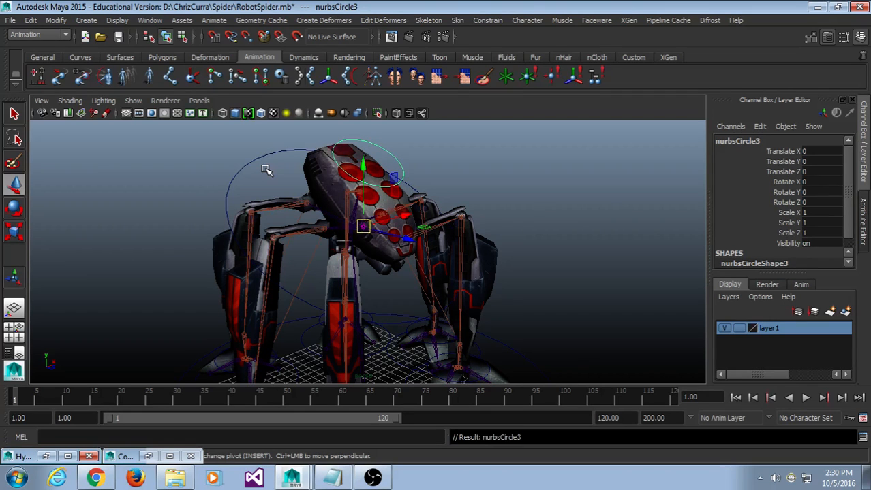
Test the control hierarchy by moving nurbsCircle2, undoing the move, and selecting each circle in turn.
drag(255, 157, 252, 173)
drag(352, 224, 425, 286)
key(ctrl+z)
click(546, 202)
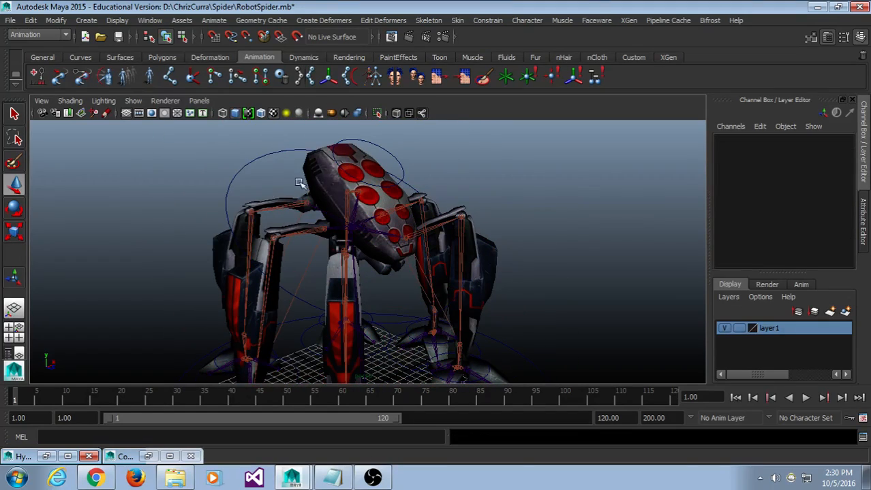
drag(277, 166, 236, 150)
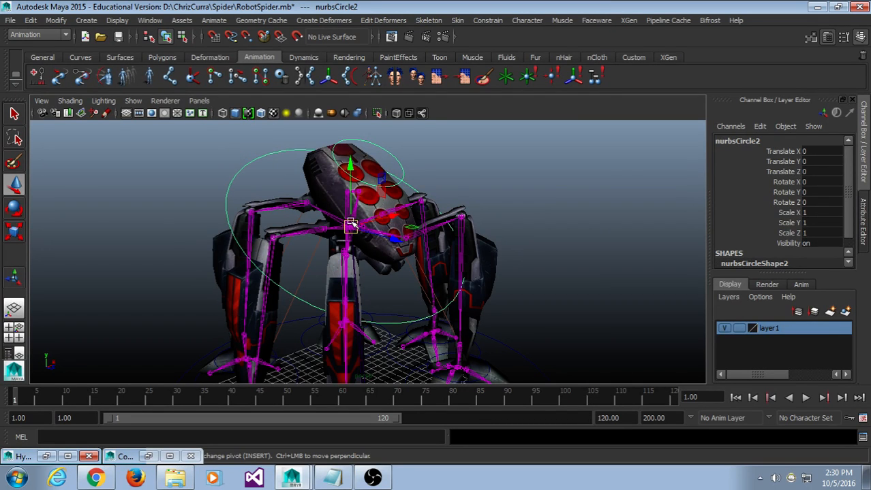
click(393, 164)
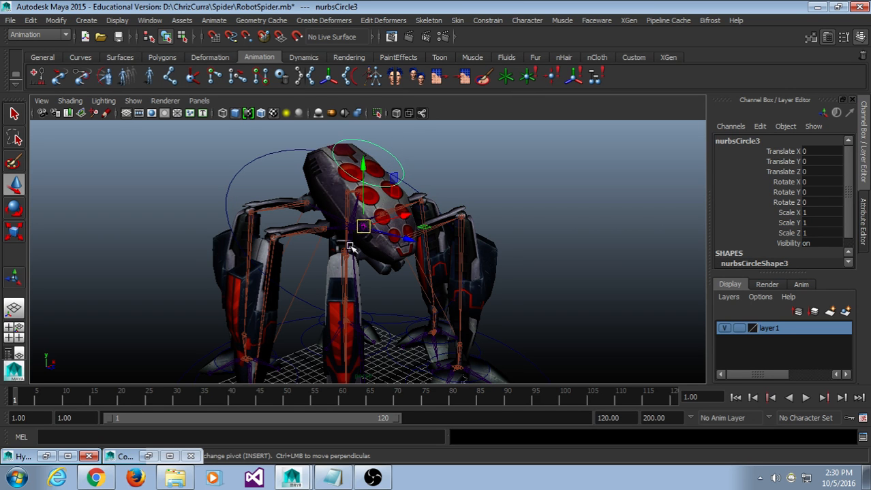
click(538, 198)
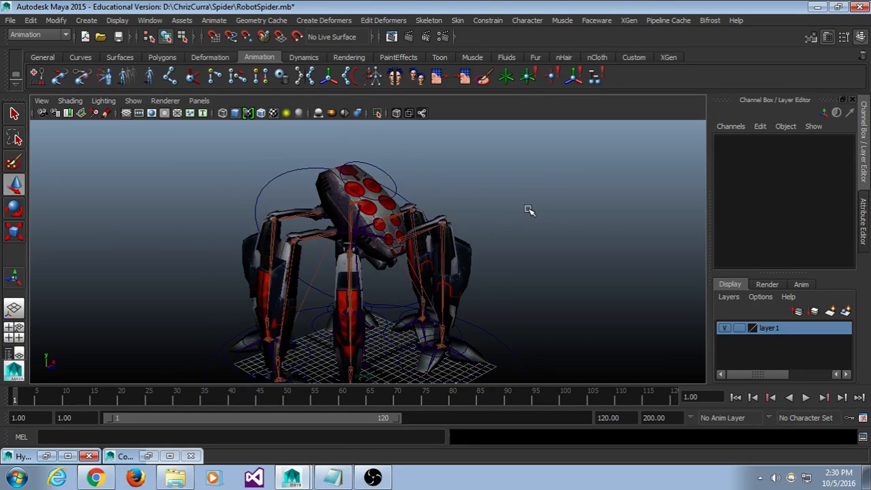
Try moving nurbsCircle2 freely in several directions, and undo the moves to restore the body pose.
click(253, 171)
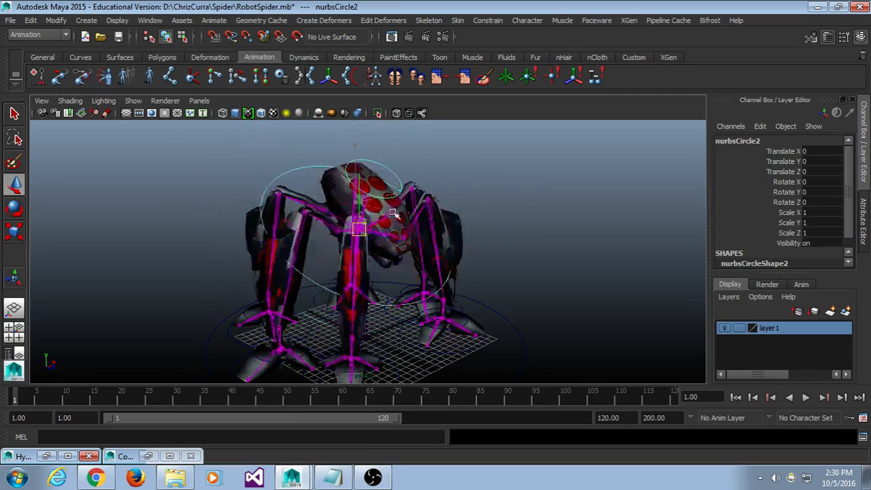
mouse_move(394, 214)
middle_down()
mouse_move(385, 198)
mouse_move(262, 219)
mouse_move(297, 235)
mouse_move(400, 214)
middle_up()
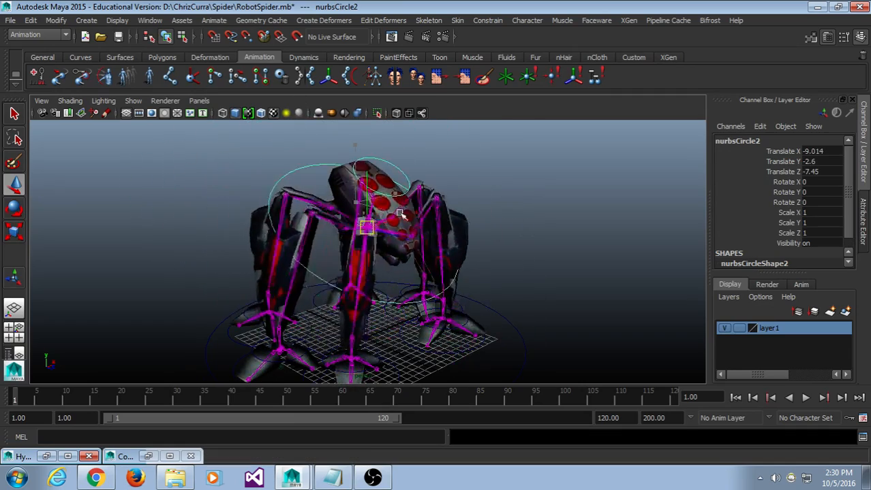
mouse_move(400, 213)
mouse_down()
mouse_move(440, 226)
mouse_move(370, 201)
mouse_move(354, 219)
mouse_move(329, 210)
mouse_move(340, 185)
mouse_move(360, 213)
mouse_move(400, 201)
mouse_move(390, 219)
mouse_up()
key(ctrl+z)
key(ctrl+z)
Examine the rigged spider and its control circles from several angles, and clear the selection.
scroll(513, 254, down, 3)
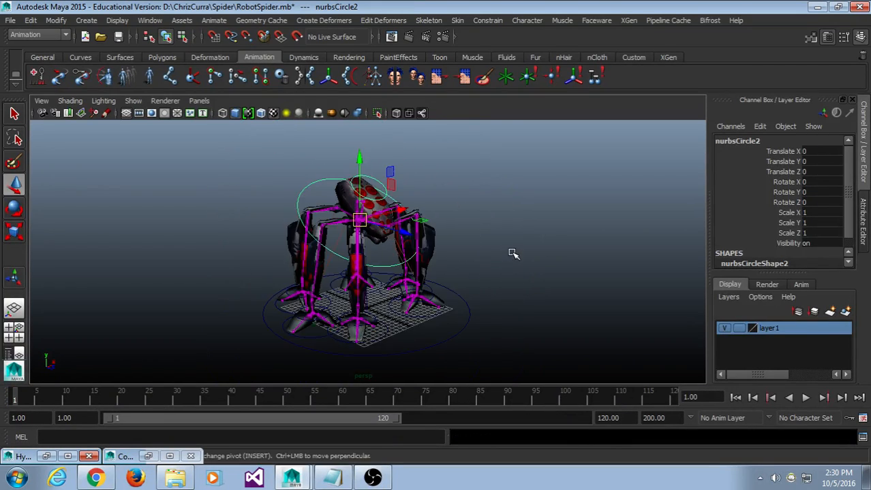
alt+drag(511, 267, 484, 246)
scroll(476, 291, up, 2)
scroll(476, 291, up, 3)
scroll(484, 295, down, 3)
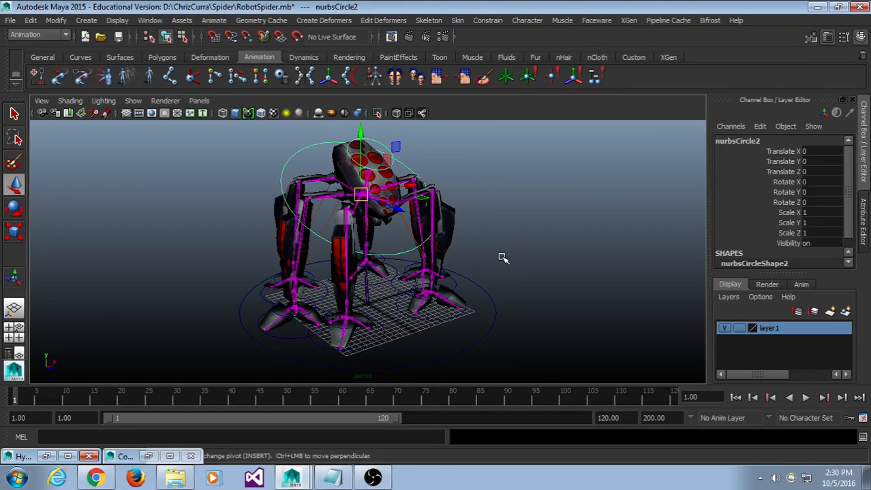
alt+drag(498, 239, 554, 233)
scroll(566, 233, up, 2)
scroll(513, 243, down, 1)
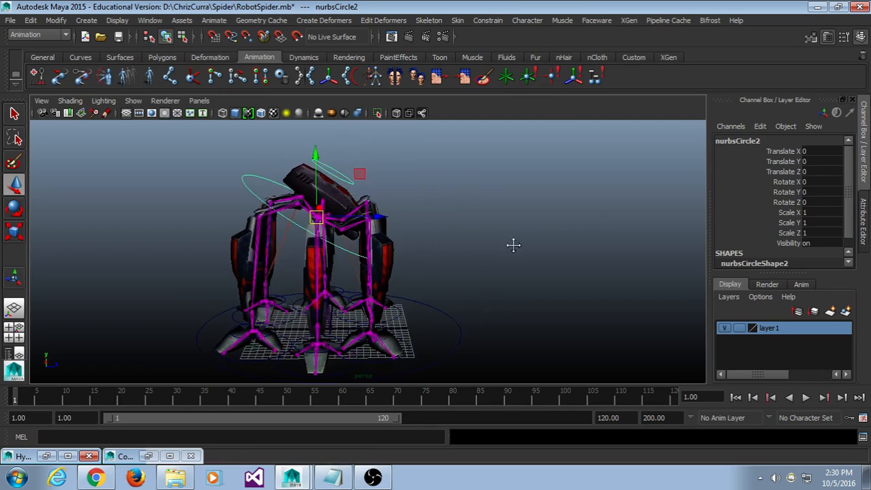
scroll(497, 259, up, 3)
scroll(466, 246, down, 2)
alt+drag(459, 250, 418, 246)
click(306, 140)
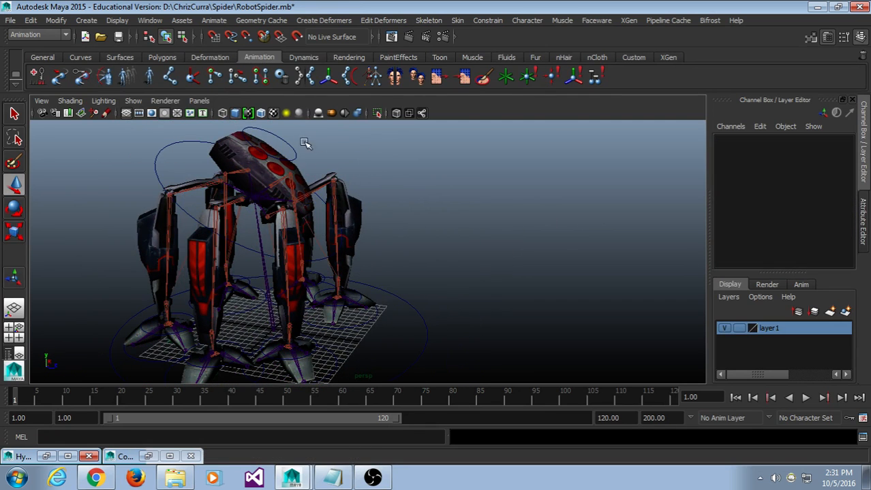
Try moving and rotating the head control circle nurbsCircle3, undoing each change.
click(292, 150)
key(e)
key(w)
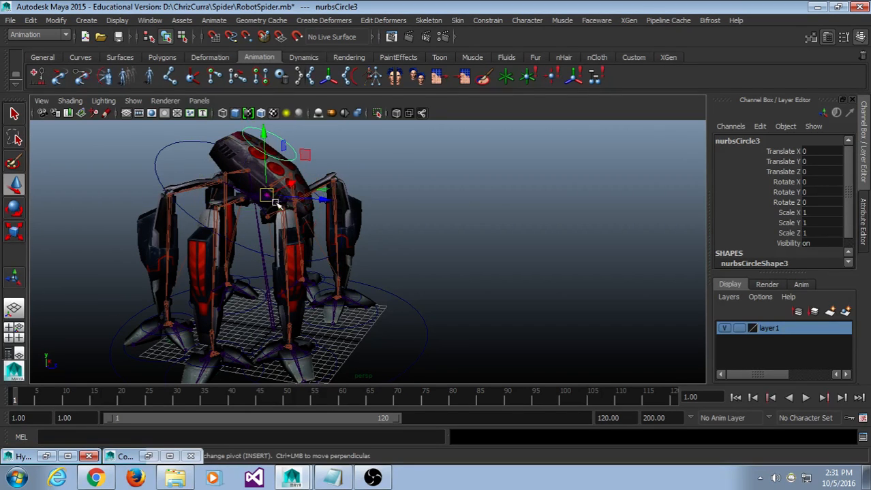
mouse_move(280, 198)
mouse_down()
mouse_move(269, 194)
mouse_move(293, 196)
mouse_up()
key(ctrl+z)
key(e)
drag(259, 163, 246, 194)
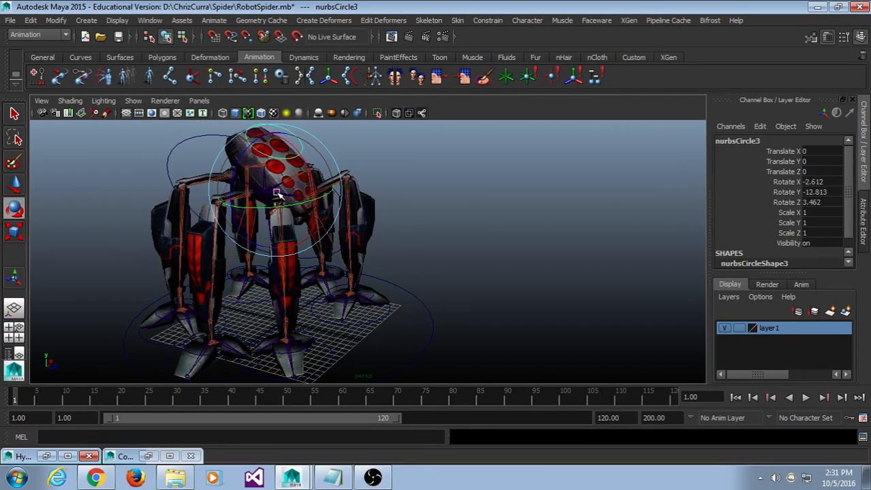
key(ctrl+z)
key(w)
drag(398, 180, 508, 187)
key(ctrl+z)
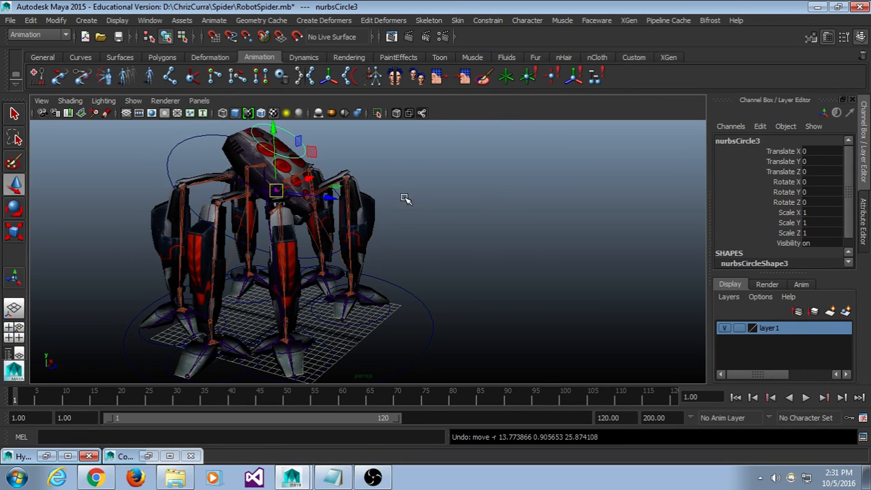
Test the head control's rotation again from a more frontal view, and undo the rotation.
key(e)
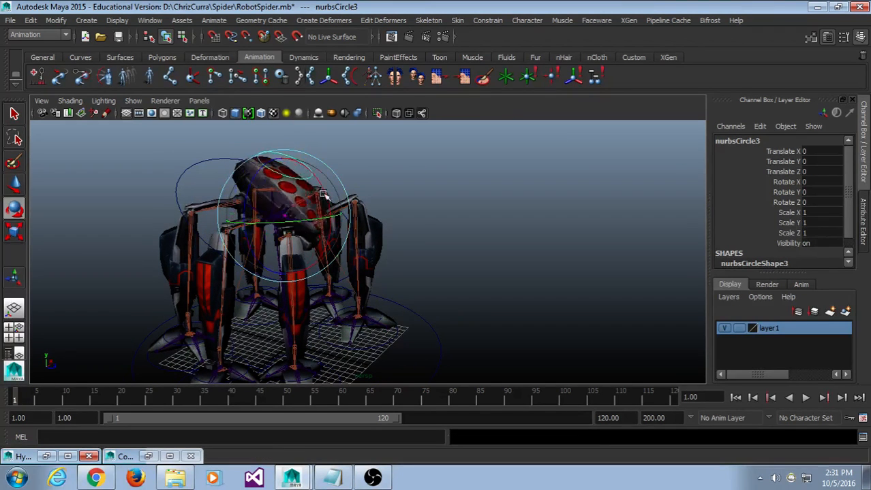
click(451, 181)
alt+drag(450, 180, 370, 205)
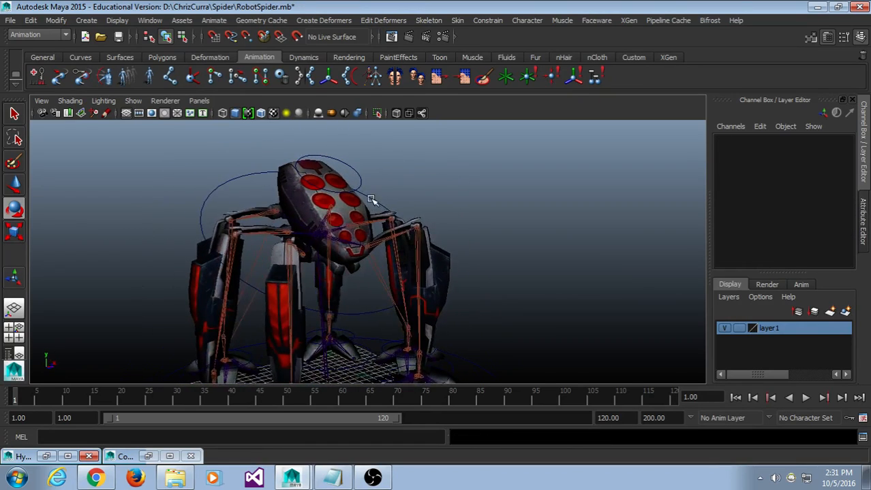
click(373, 199)
drag(339, 259, 321, 234)
key(ctrl+z)
Examine the head control circle up close and select it together with the body control circle nurbsCircle2.
click(513, 199)
alt+drag(513, 199, 437, 243)
alt+middle_drag(437, 243, 442, 272)
alt+drag(443, 272, 434, 235)
alt+middle_drag(433, 235, 462, 282)
scroll(467, 264, up, 5)
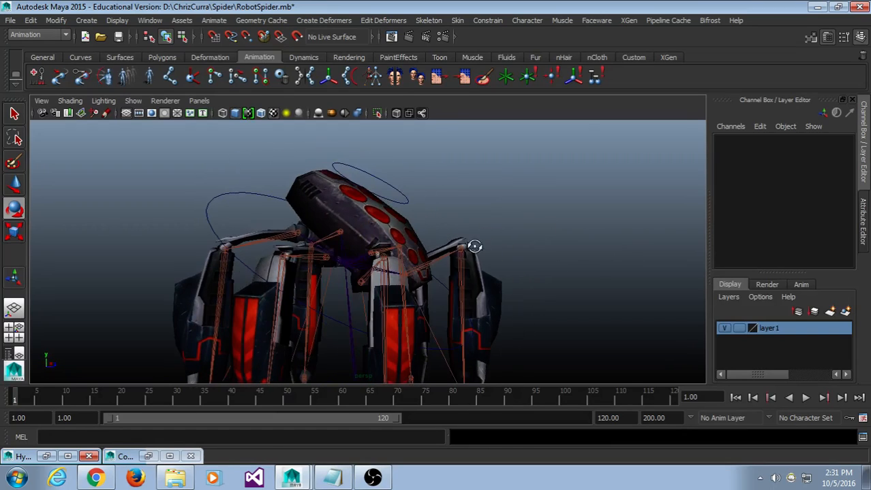
click(408, 187)
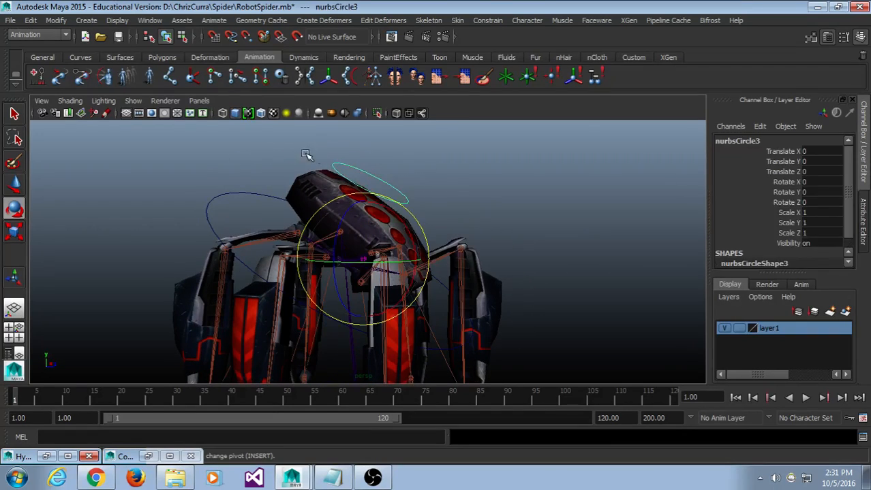
click(443, 189)
click(408, 195)
shift+click(219, 208)
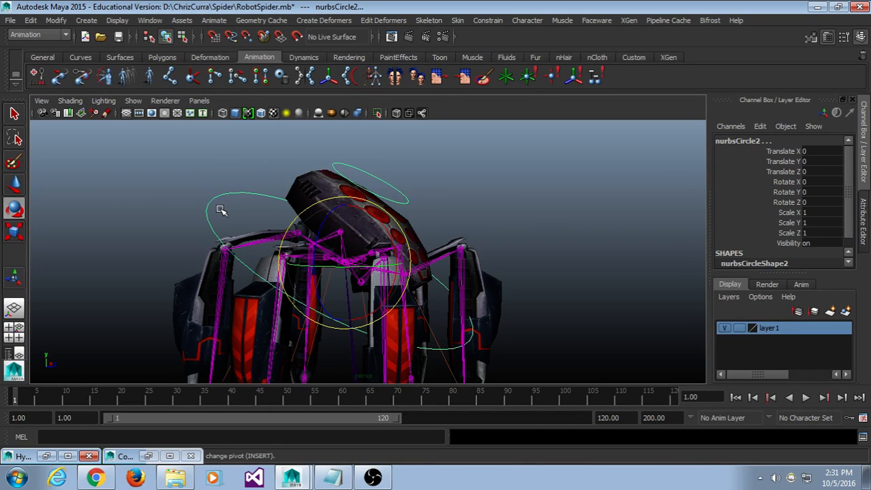
Clear the selection and save the RobotSpider scene.
click(525, 206)
alt+drag(526, 205, 474, 228)
key(ctrl+s)
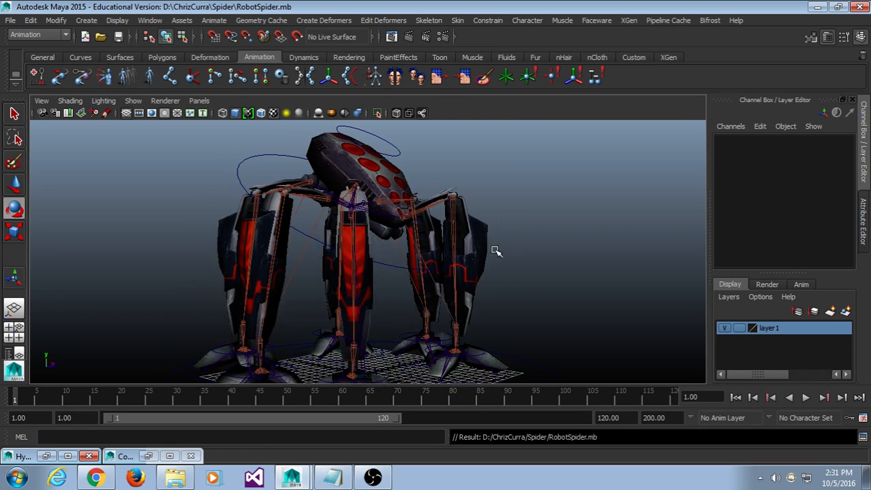
Enlarge the display layer list and add two new empty layers above layer1.
key(a)
alt+drag(514, 276, 494, 224)
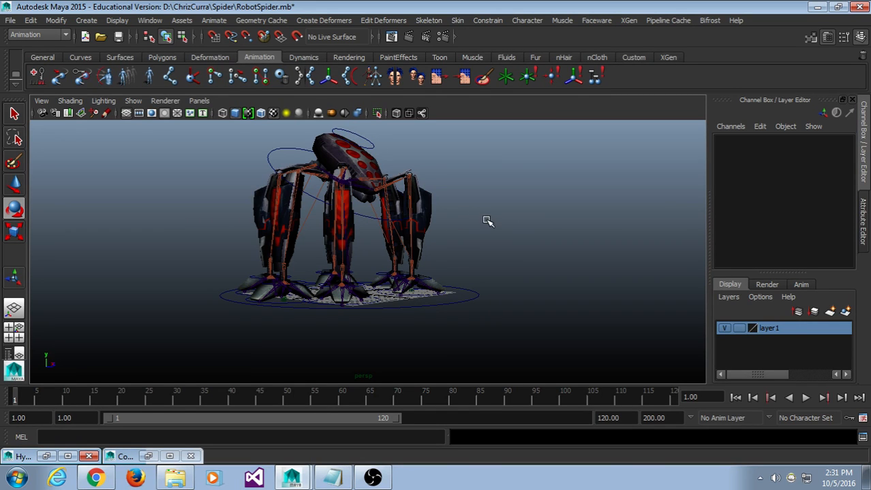
alt+drag(485, 219, 465, 240)
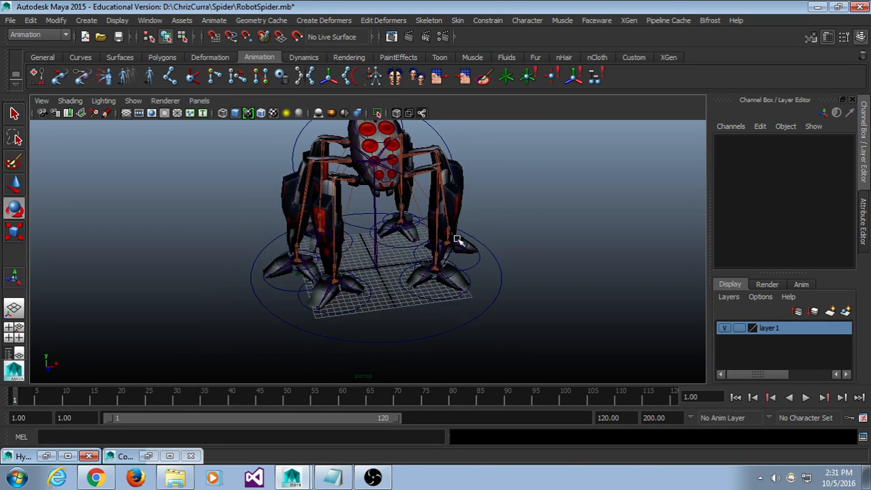
alt+drag(474, 276, 470, 254)
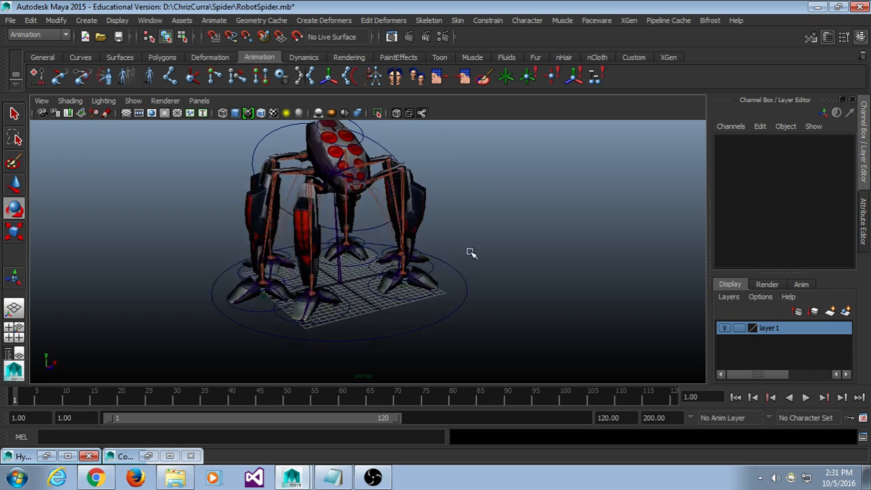
alt+middle_drag(465, 234, 408, 247)
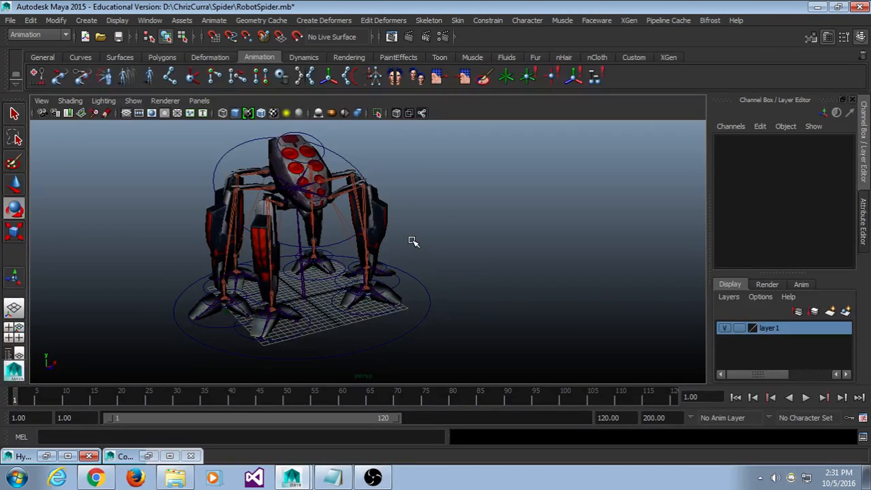
drag(791, 273, 792, 231)
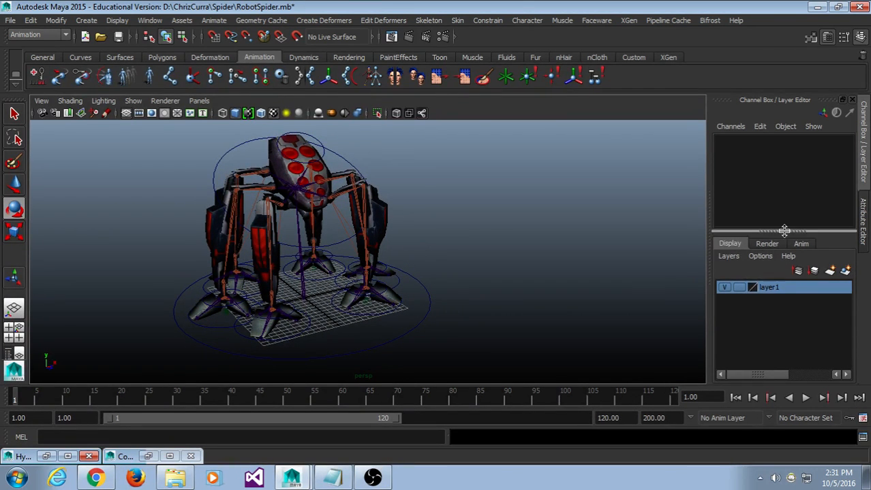
click(845, 273)
click(845, 272)
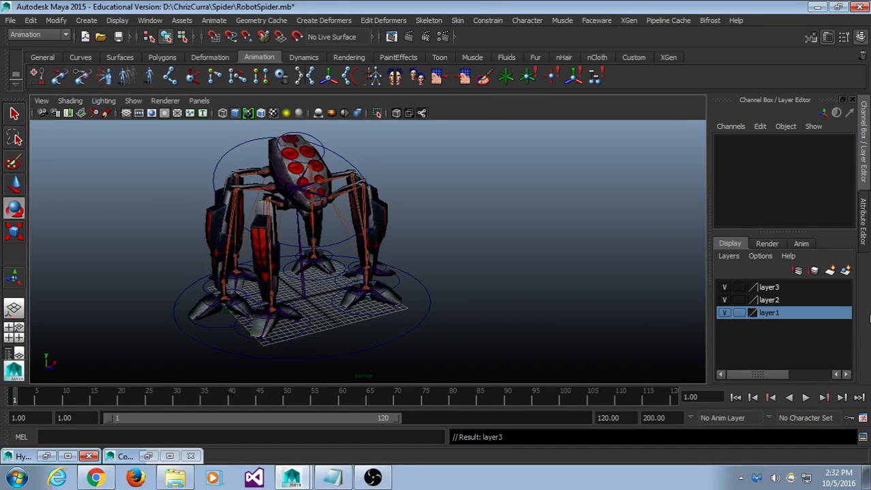
key(ctrl+a)
key(ctrl+a)
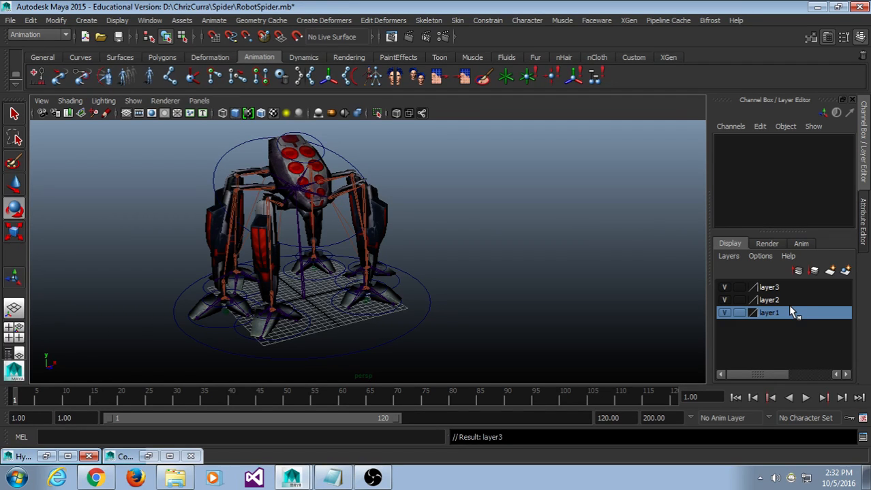
Rename layer1 to Bones and save the layer settings.
double_click(776, 312)
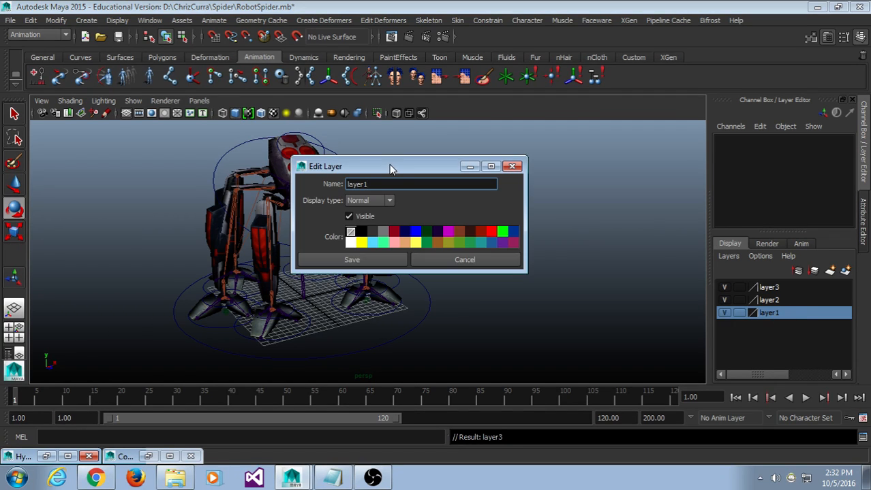
text(Bones)
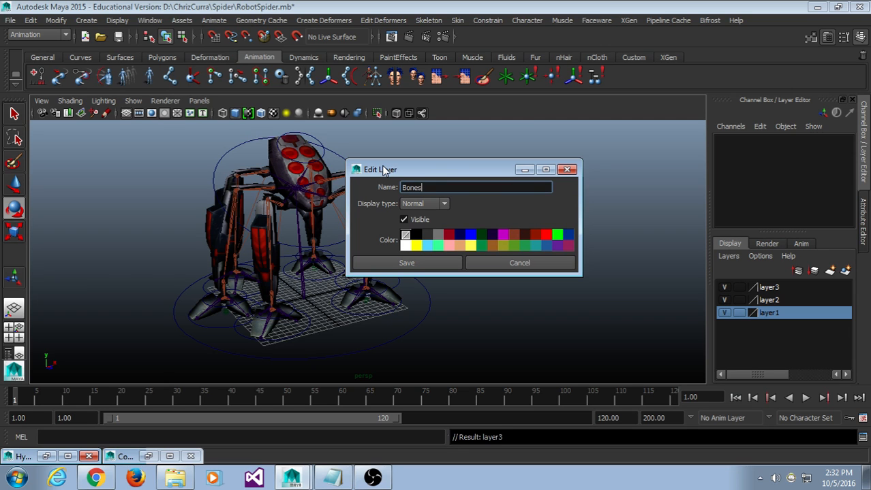
key(Return)
click(460, 263)
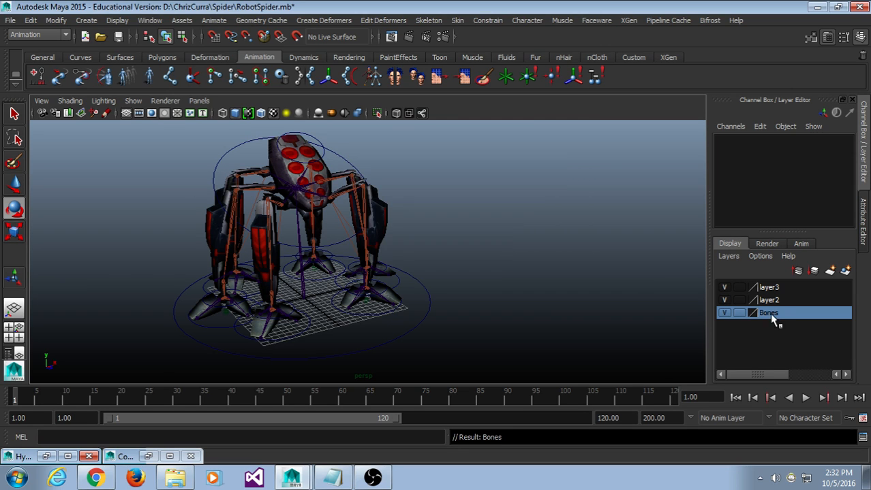
Rename layer2 to Mesh and save the layer settings.
double_click(768, 300)
drag(425, 188, 389, 194)
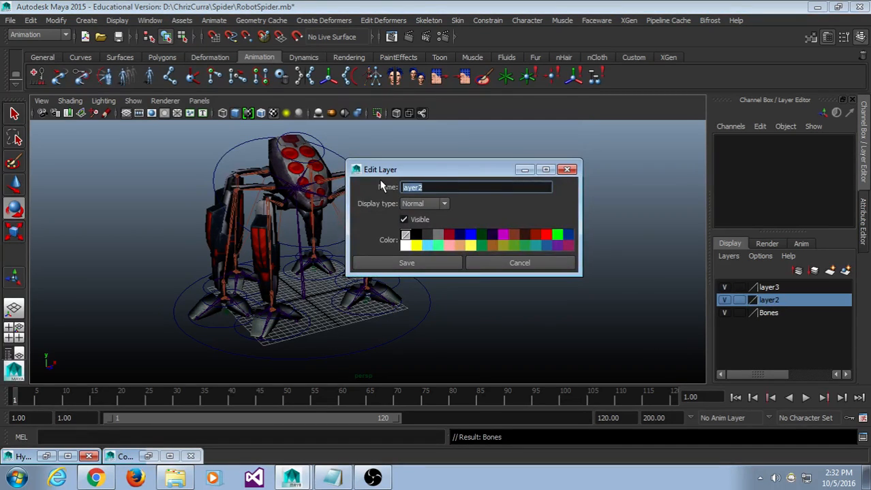
text(Mesh)
click(415, 266)
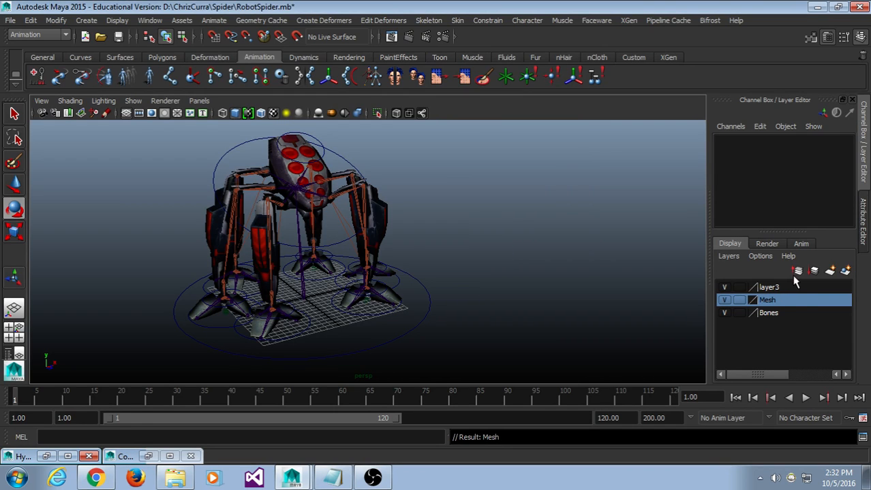
Rename layer3 to controls, assign it the bright green color, and save the layer settings.
double_click(789, 291)
drag(430, 188, 380, 129)
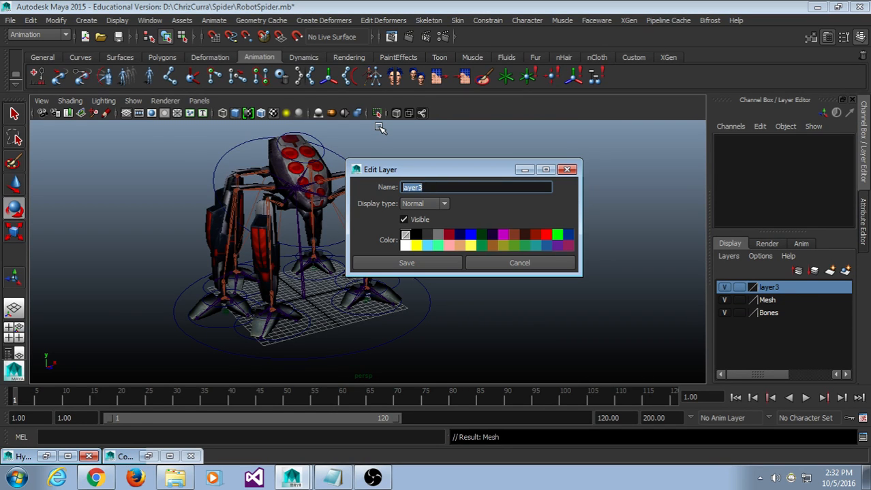
text(controls)
key(Return)
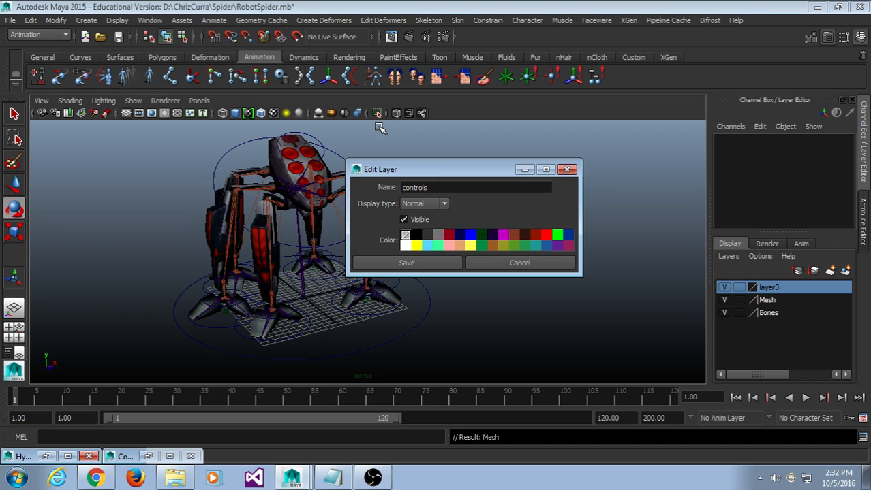
click(558, 235)
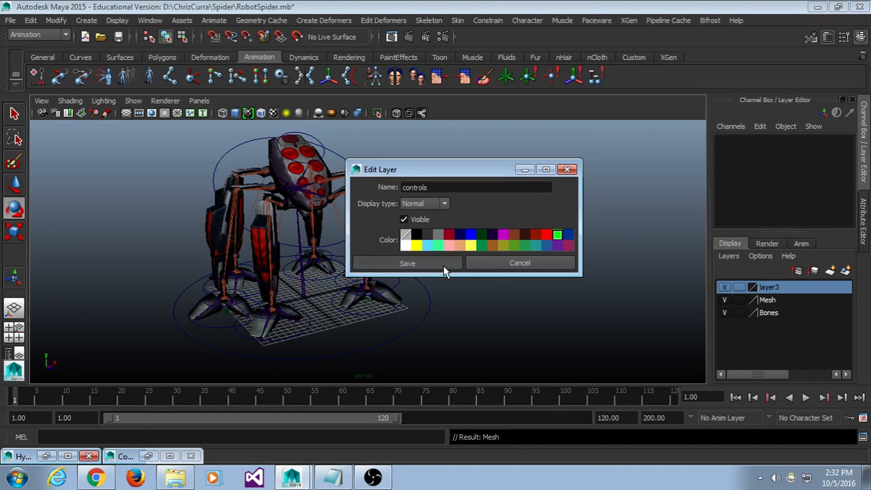
click(408, 264)
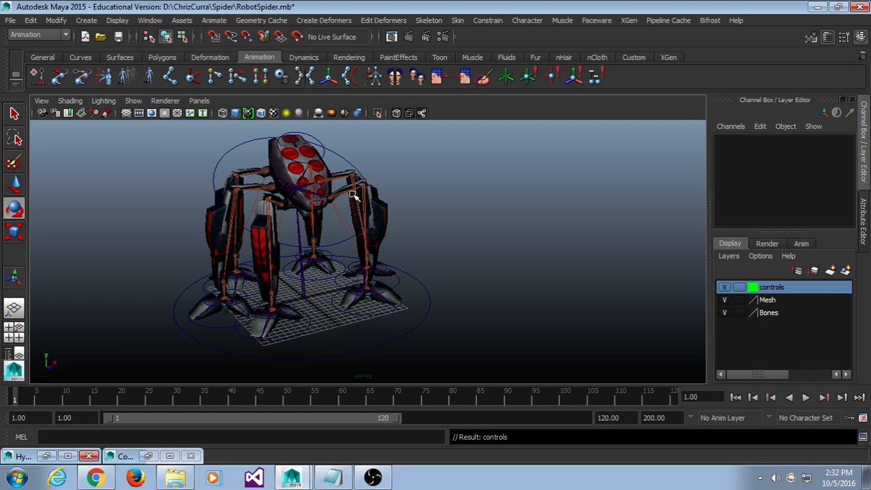
Hide all object types in the viewport except NURBS curves.
click(133, 101)
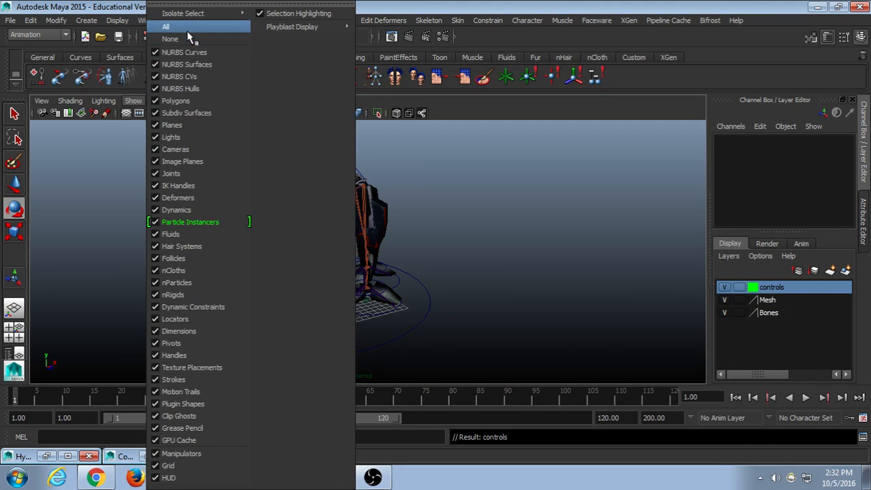
click(186, 39)
click(152, 102)
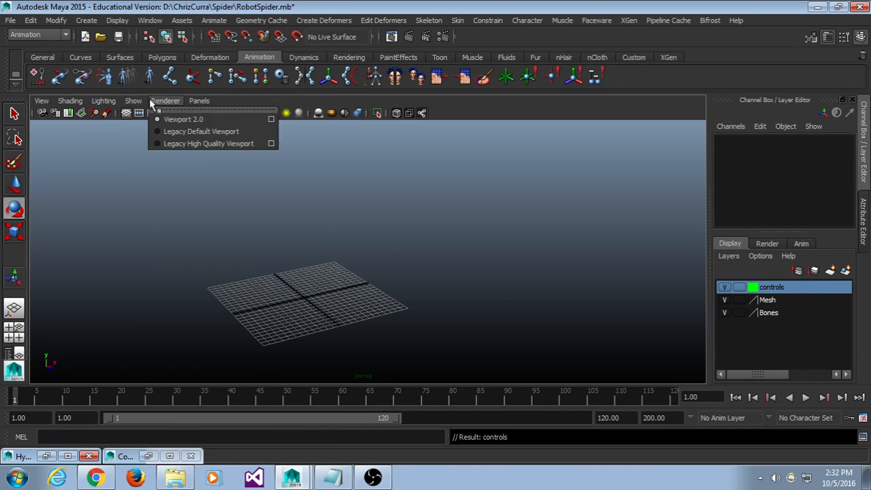
mouse_move(134, 101)
click(195, 59)
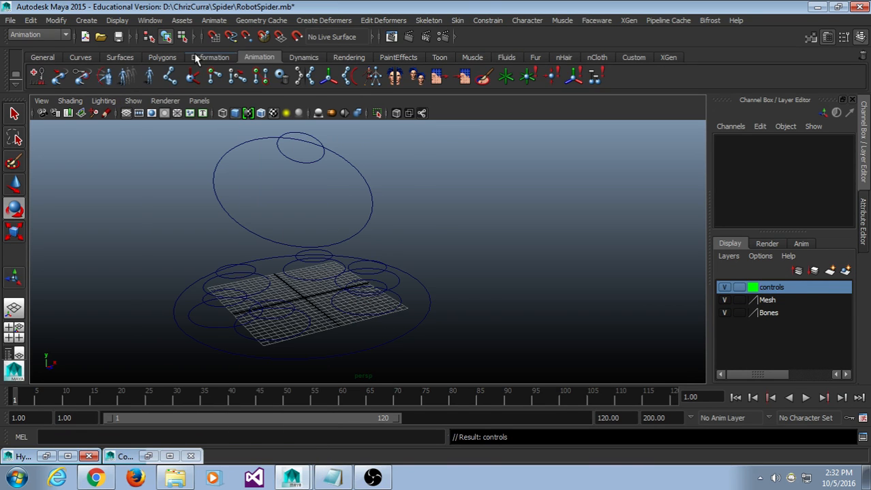
Select all the control circles, add them to the controls layer, and clear the selection.
drag(570, 140, 55, 345)
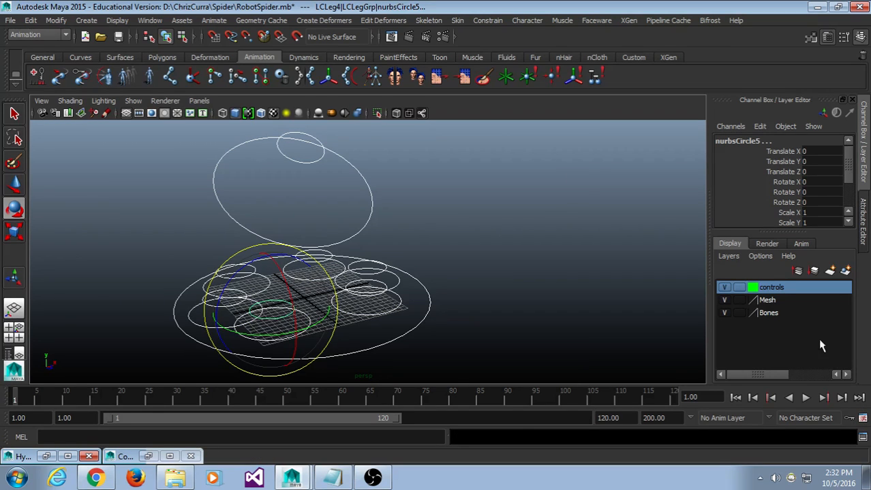
right_click(808, 292)
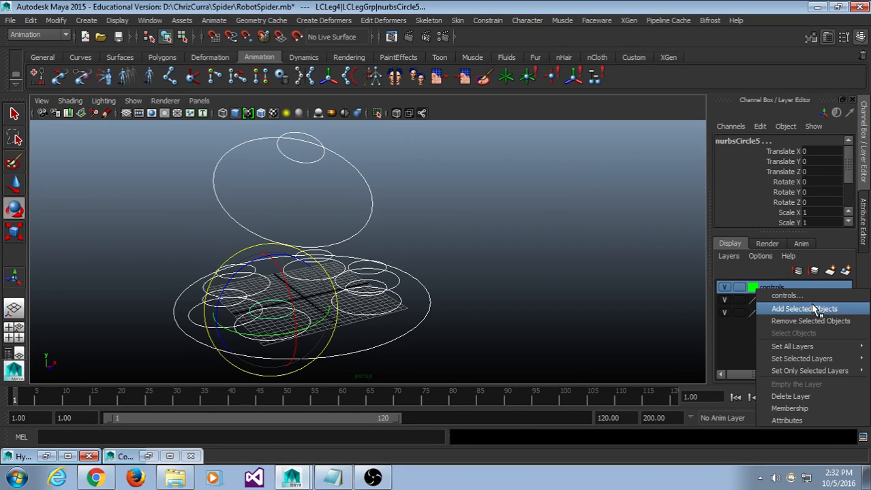
click(812, 308)
click(589, 257)
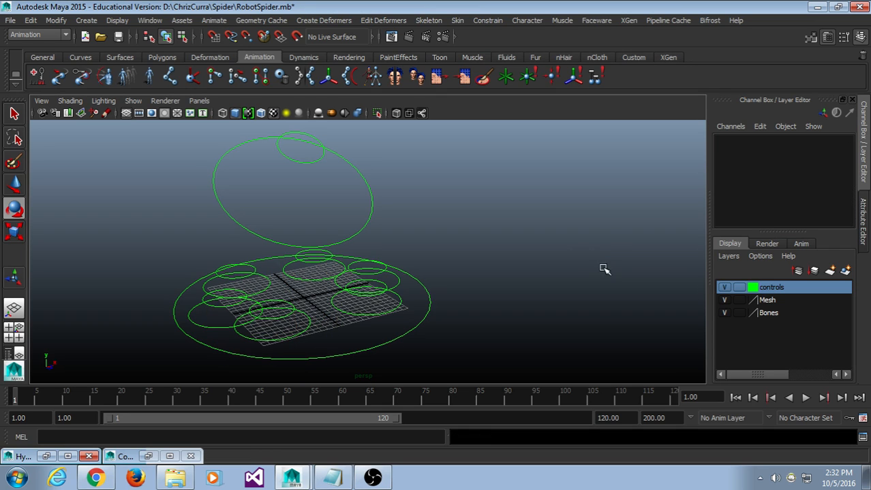
Switch the viewport display from NURBS curves to joints only.
click(133, 100)
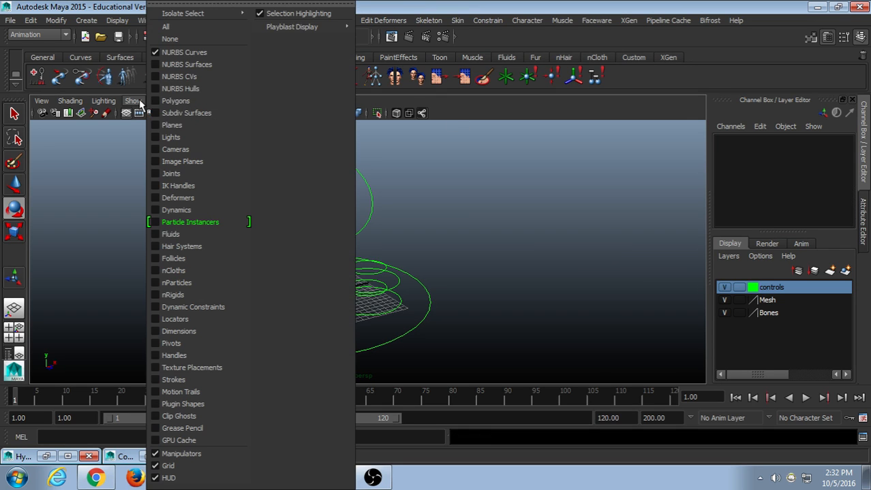
mouse_move(211, 14)
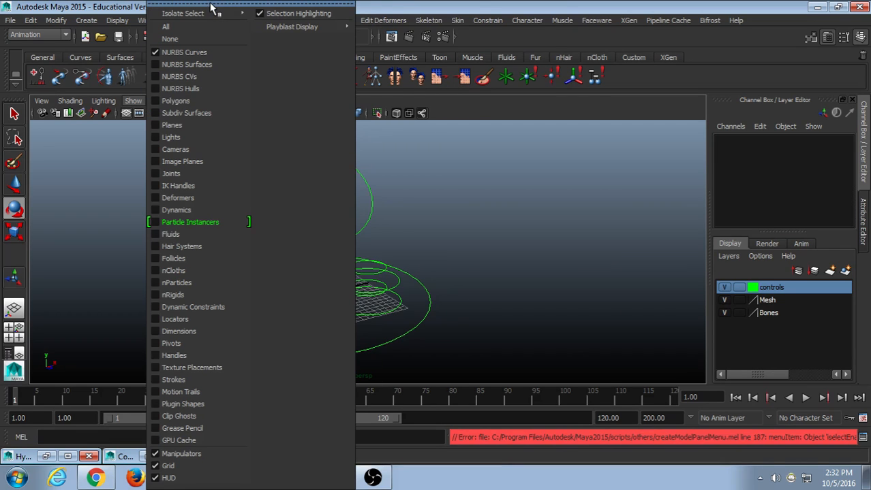
click(188, 39)
click(132, 101)
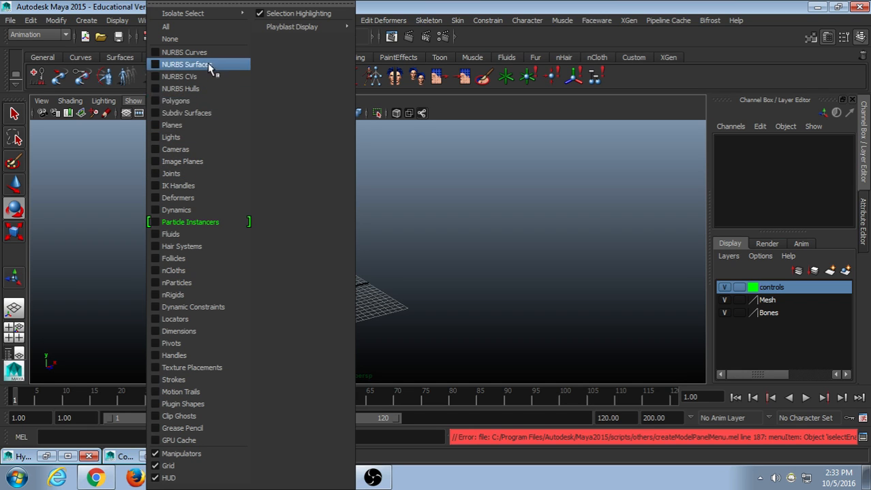
click(209, 176)
Select all the spider's joints, add them to the Bones layer, and clear the selection.
drag(511, 139, 35, 355)
right_click(780, 312)
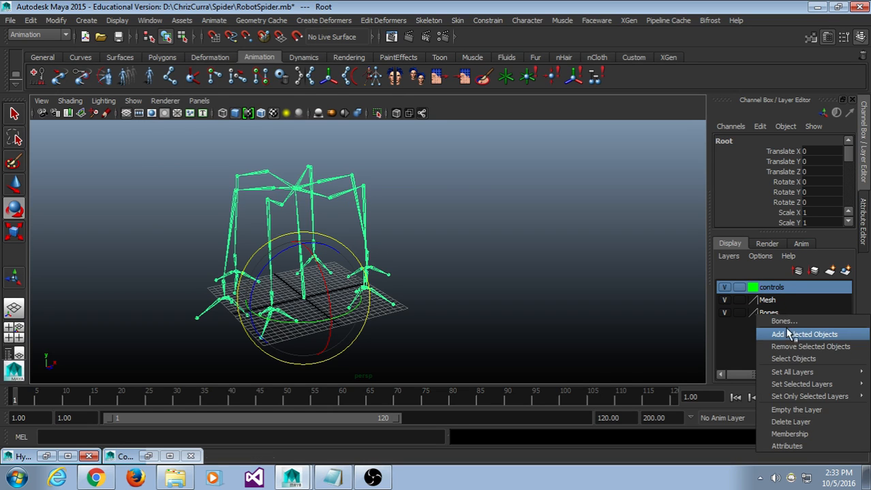
click(786, 332)
click(552, 240)
Switch the viewport display from joints to polygons only.
click(133, 100)
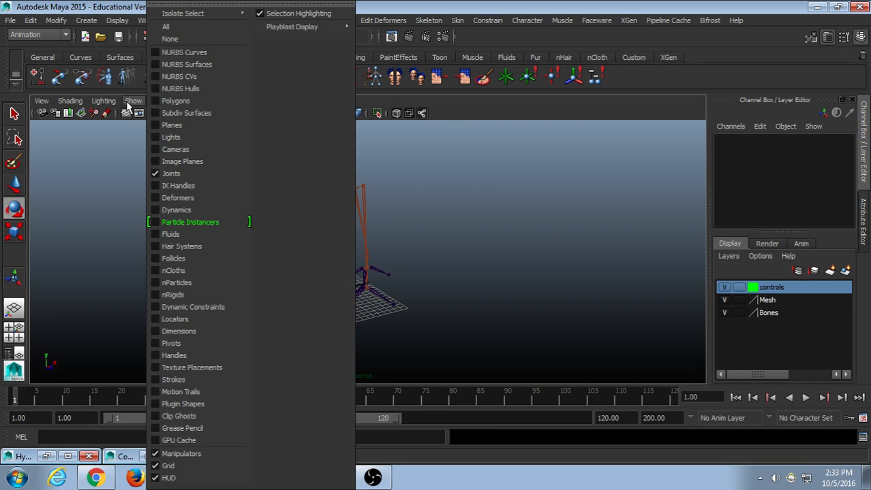
click(171, 36)
click(132, 100)
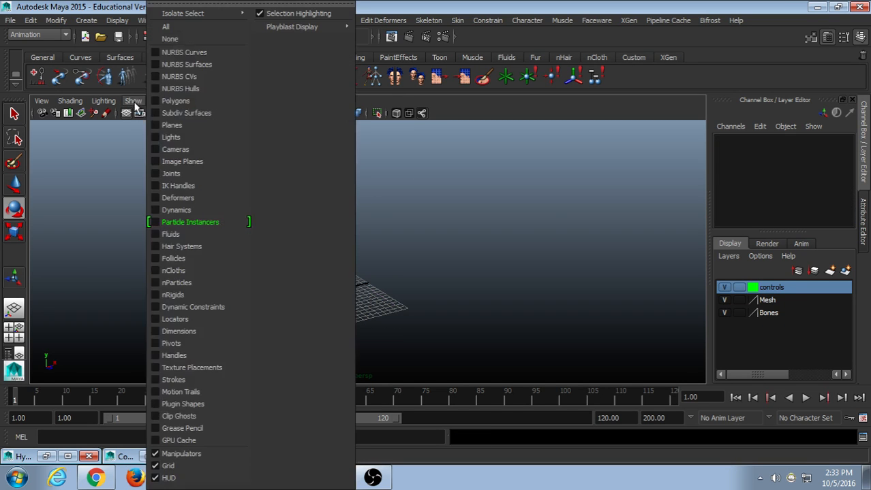
click(187, 100)
Select all the spider's polygon meshes, add them to the Mesh layer, and clear the selection.
drag(557, 346, 3, 64)
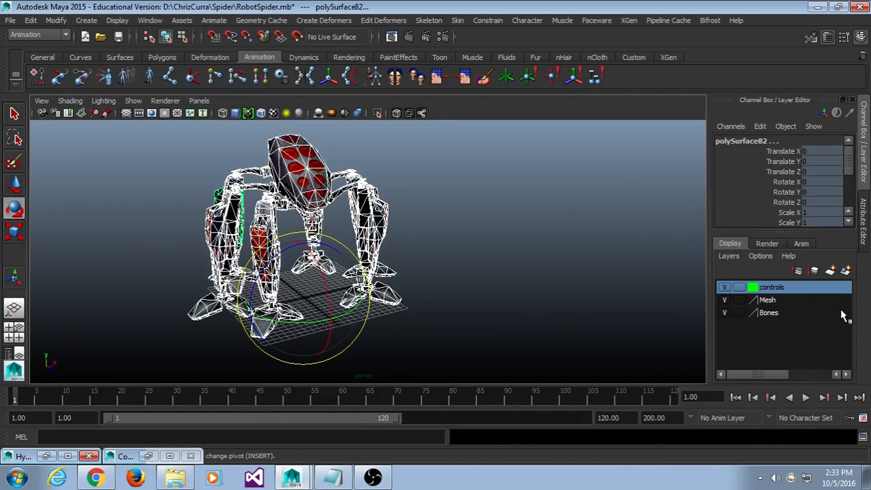
right_click(801, 304)
click(797, 323)
click(530, 271)
Show all object types in the viewport and hide the Bones layer.
click(133, 100)
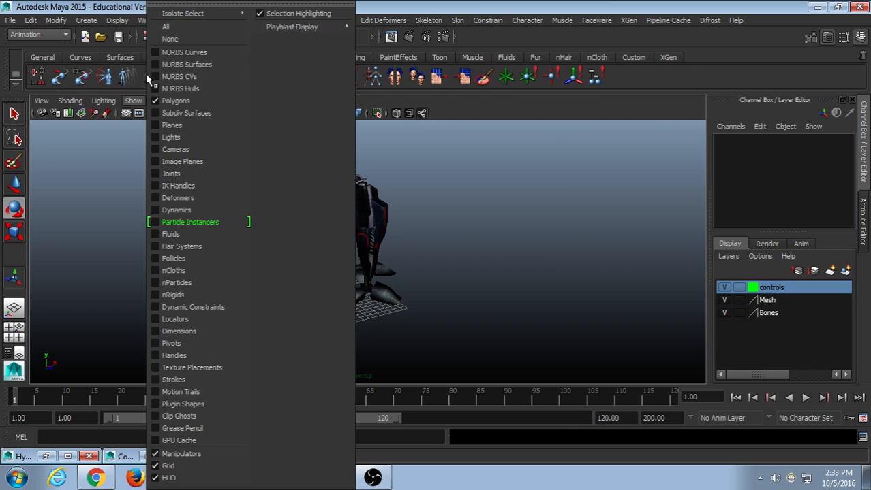
click(181, 32)
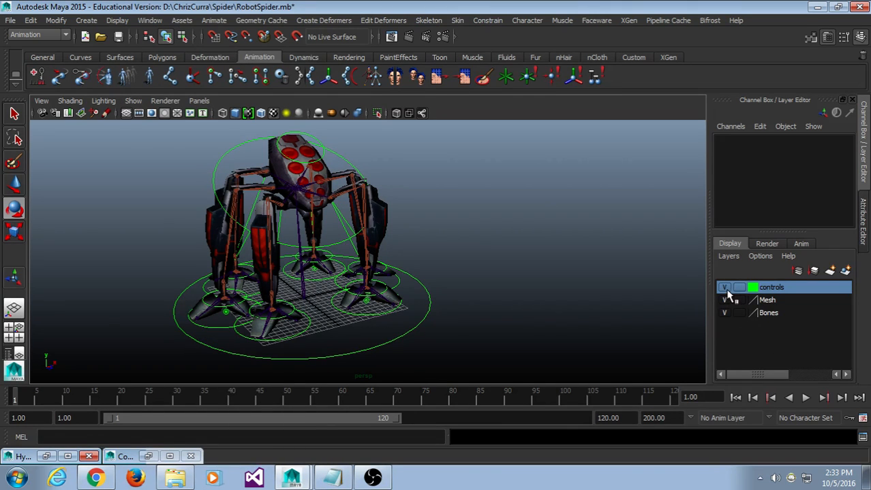
click(724, 314)
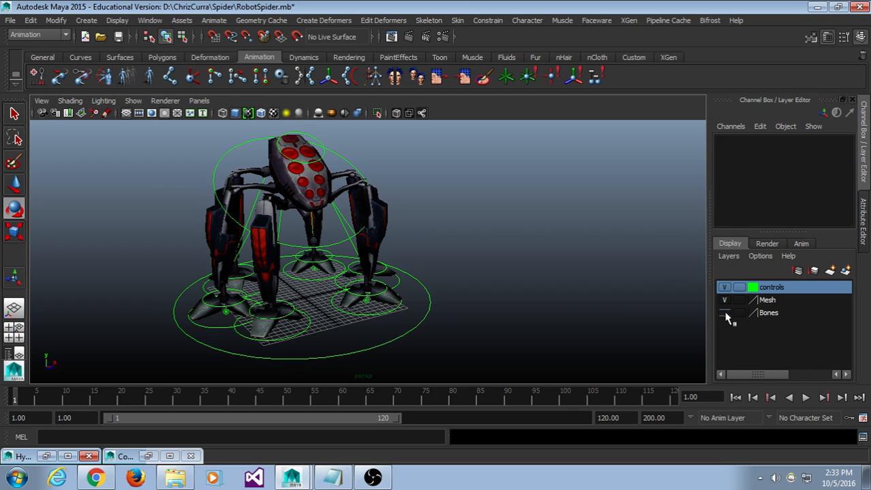
Select everything still visible, including the IK handles, add it to the Bones layer, and clear the selection.
drag(609, 171, 107, 370)
click(546, 284)
drag(610, 371, 76, 138)
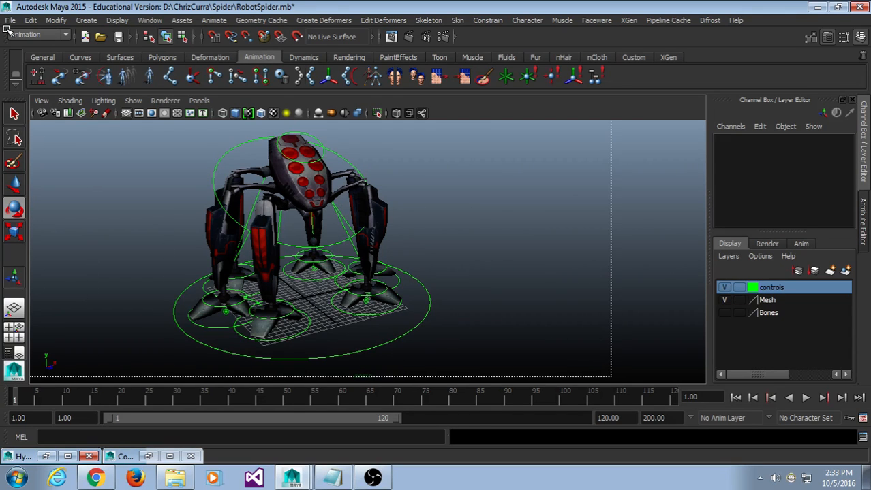
right_click(810, 313)
click(800, 332)
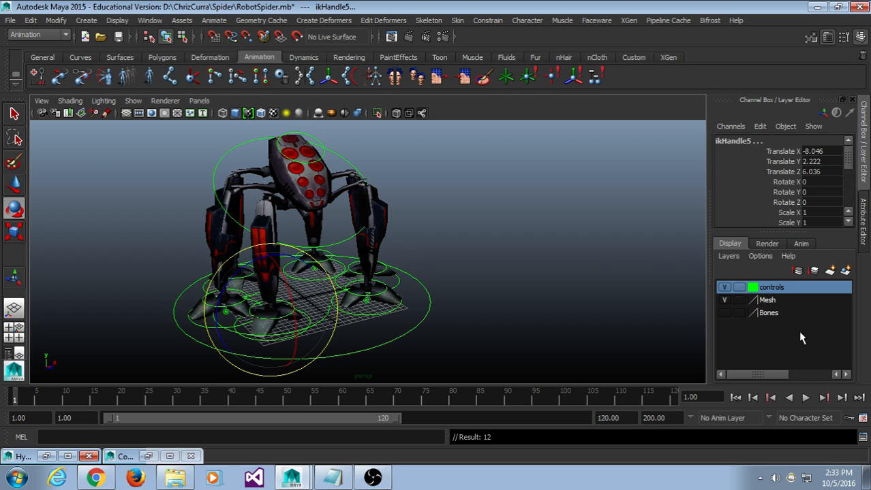
click(648, 142)
drag(642, 133, 94, 376)
click(651, 267)
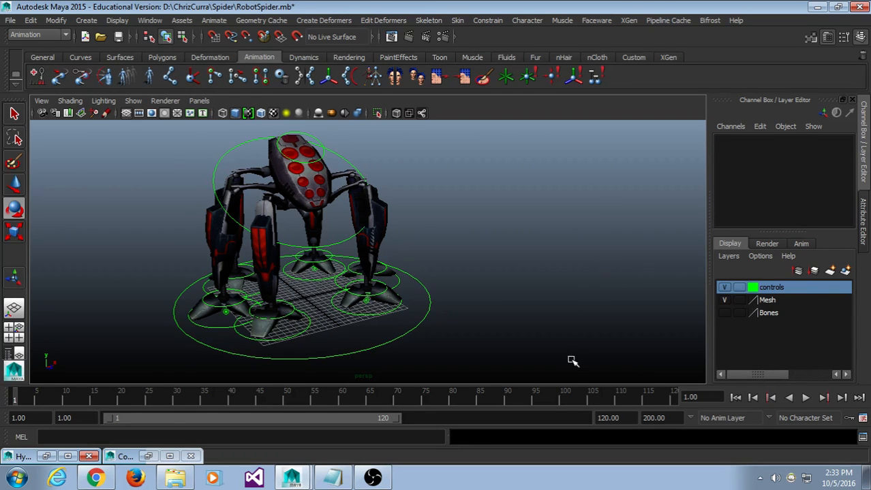
Set the Mesh layer to Reference (R) and try selecting in the viewport around the spider.
drag(602, 179, 100, 362)
click(581, 209)
click(738, 300)
click(738, 301)
drag(602, 336, 467, 298)
click(627, 286)
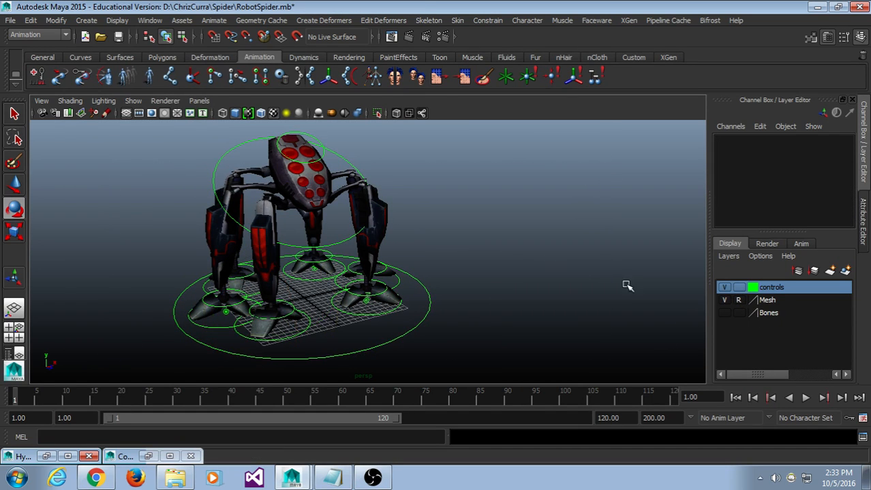
Set the Bones layer to Reference (R) and leave it hidden.
click(738, 312)
click(738, 313)
click(722, 313)
click(722, 314)
click(741, 313)
Test the large ground control circle by moving the whole spider upward, and undo the move.
click(327, 357)
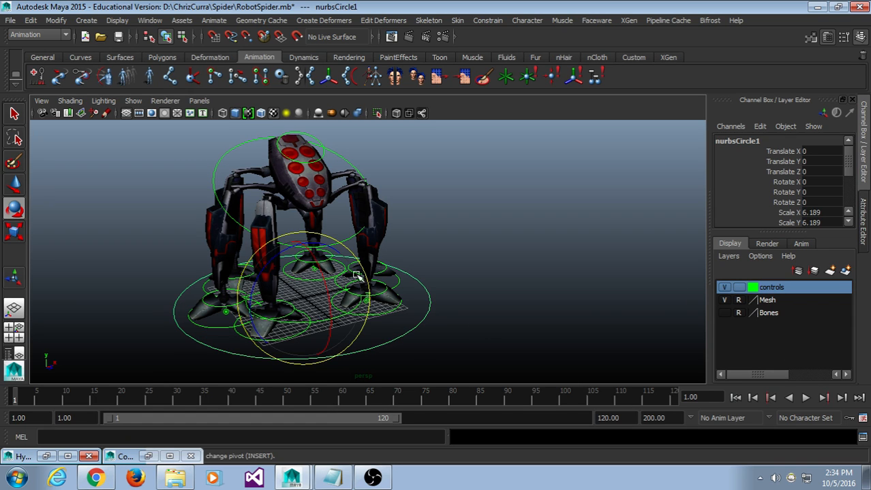
key(w)
drag(306, 295, 314, 154)
key(ctrl+z)
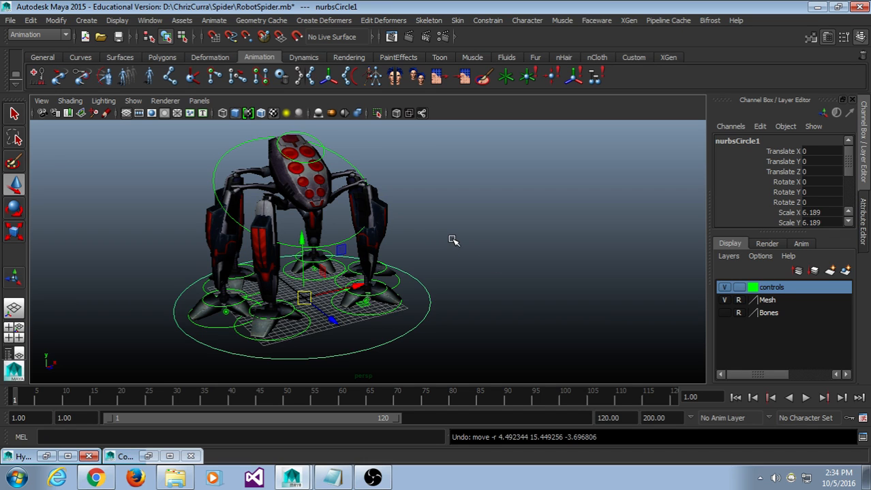
Hide all object types in the viewport except polygons and clear the selection.
click(140, 99)
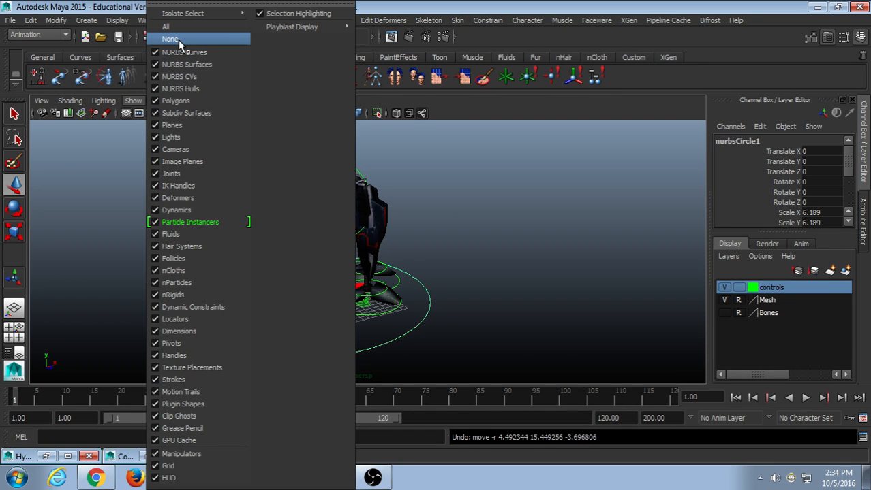
click(178, 40)
click(134, 101)
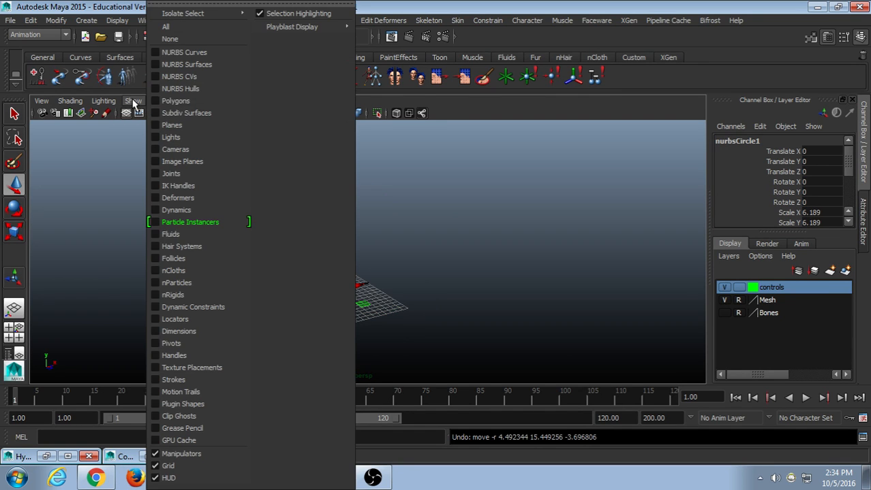
click(182, 101)
click(557, 337)
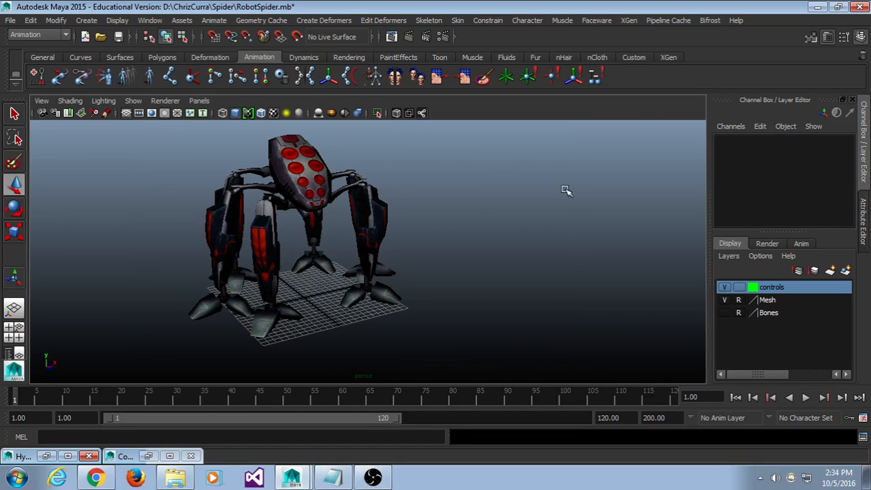
Restore the display of all object types in the viewport.
click(134, 101)
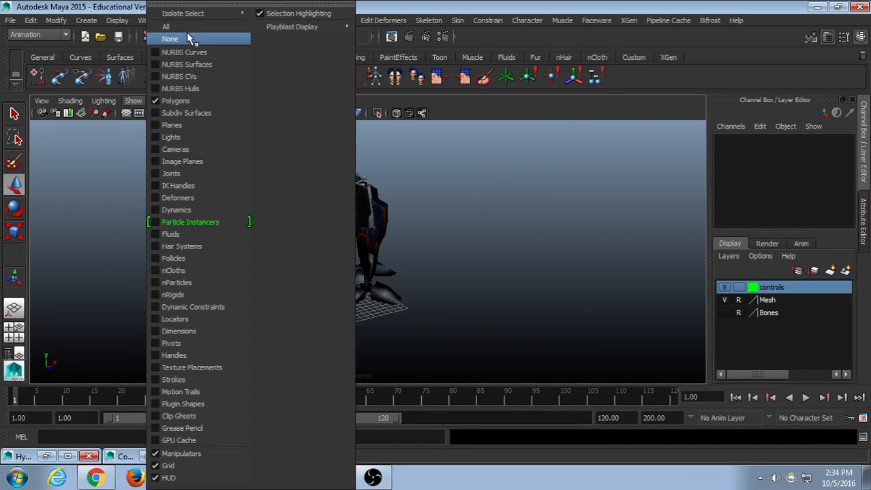
click(178, 49)
click(129, 102)
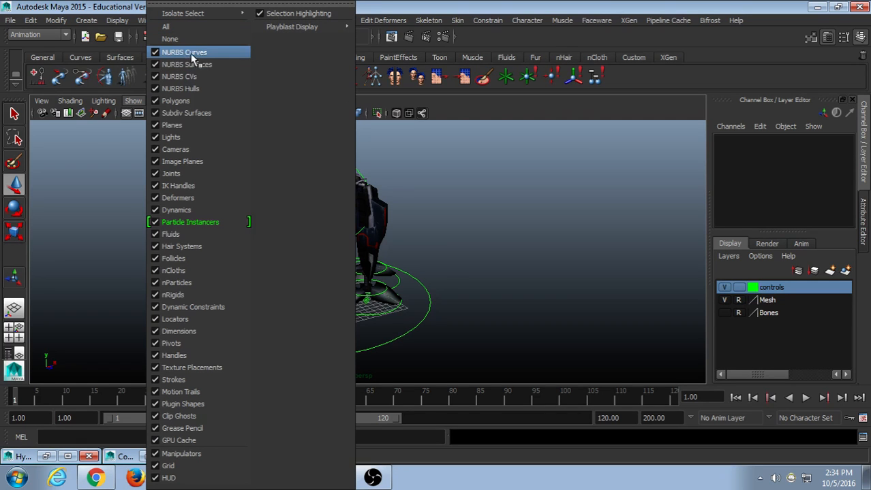
click(471, 204)
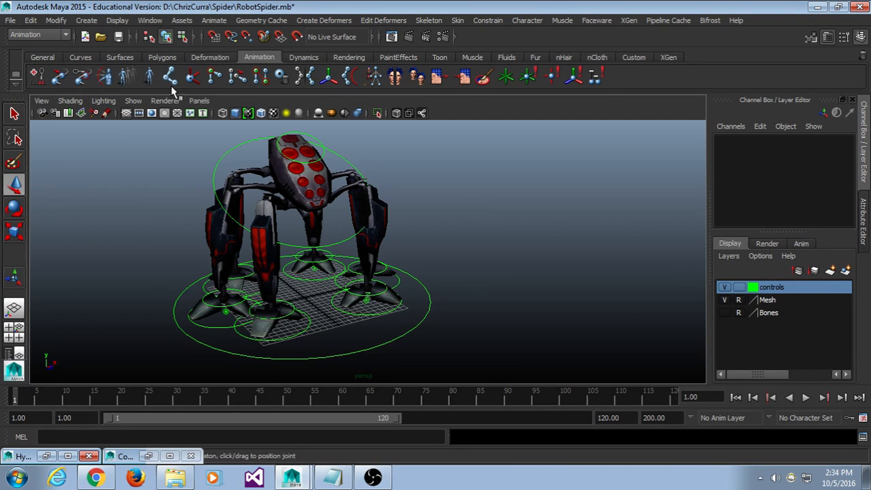
Limit the viewport display to polygons again and try box-selecting the spider mesh.
click(133, 101)
click(169, 38)
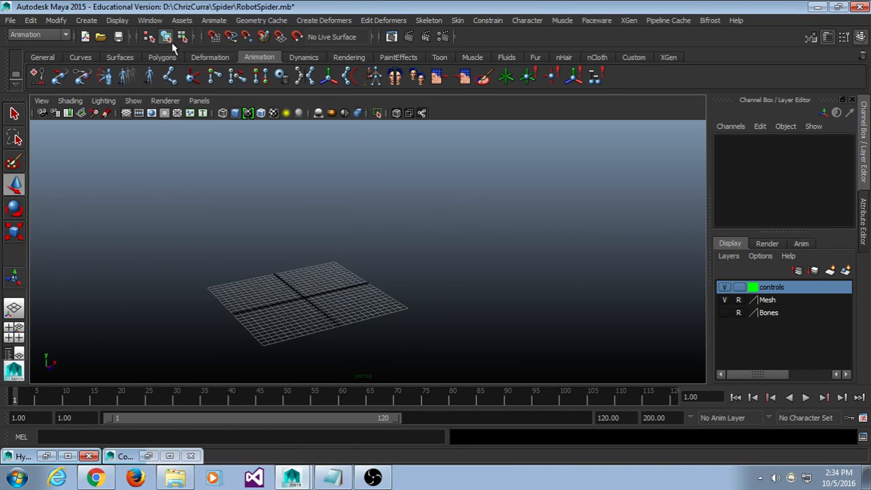
click(133, 102)
click(189, 101)
drag(538, 148, 213, 332)
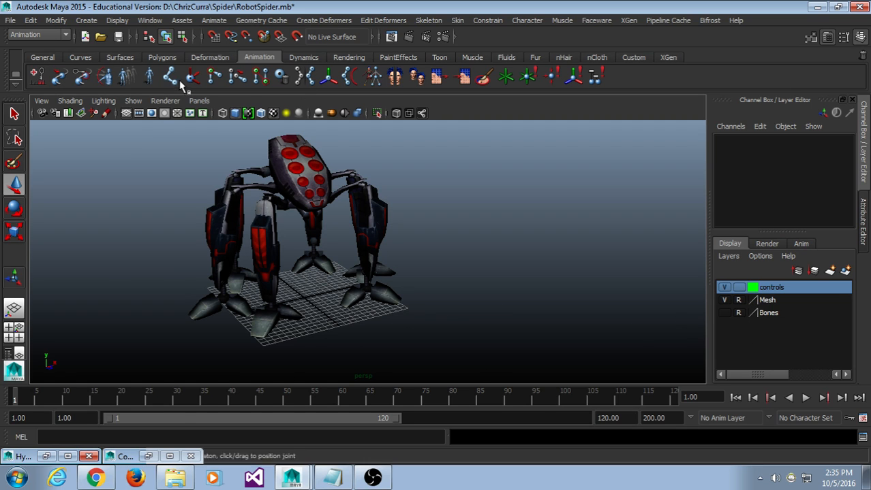
Show all object types in the viewport and save the RobotSpider.mb scene.
click(133, 101)
click(181, 30)
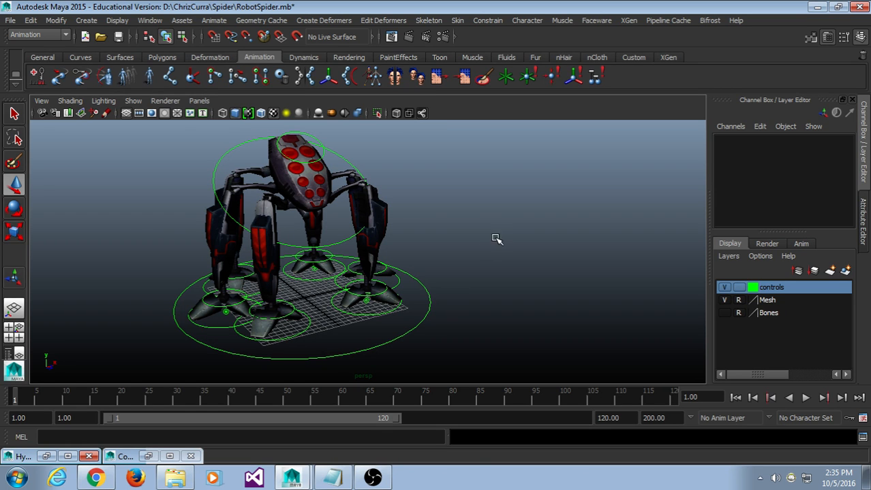
key(ctrl+s)
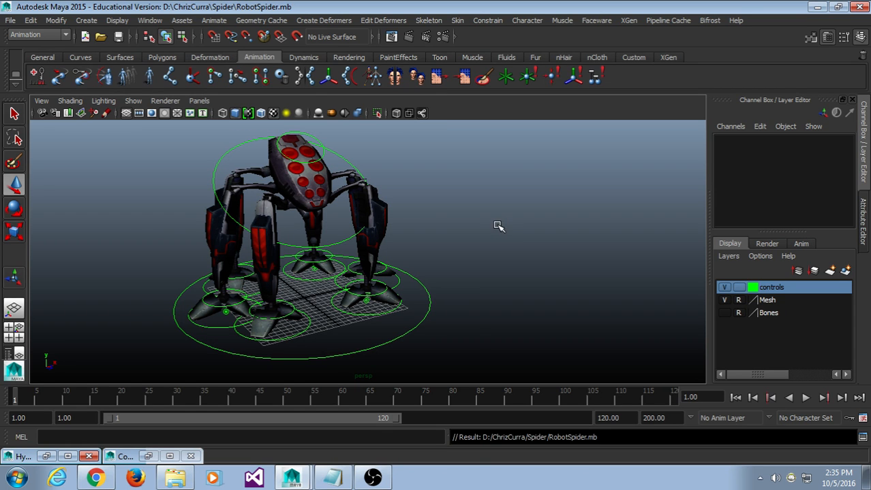
Switch to Google Drive, upload RobotSpider.mb from the Spider folder into the RoboSpider folder, and minimize the browser.
click(815, 6)
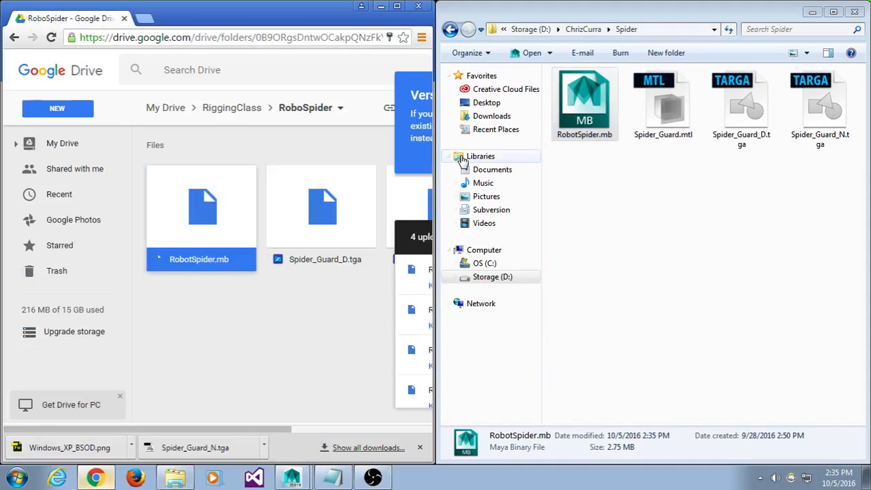
click(96, 479)
drag(606, 88, 265, 308)
click(381, 6)
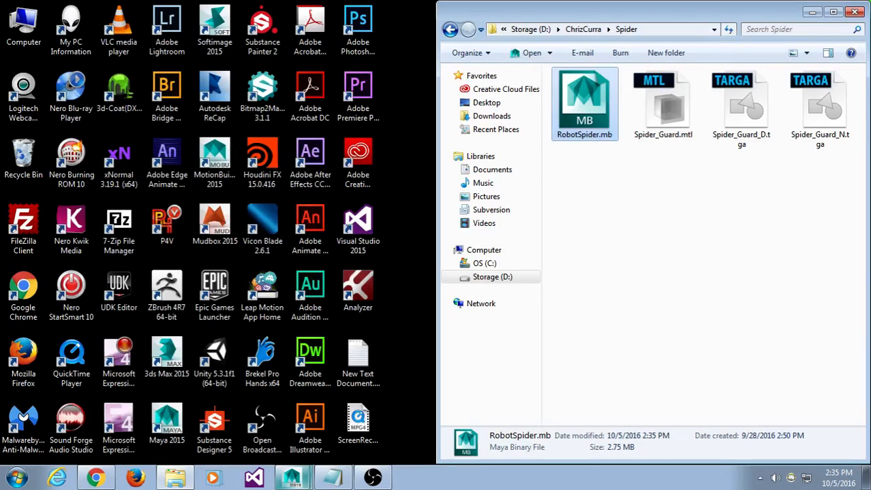
Return to Maya, close the Connection Editor, and minimize the Hypergraph Hierarchy window.
click(293, 477)
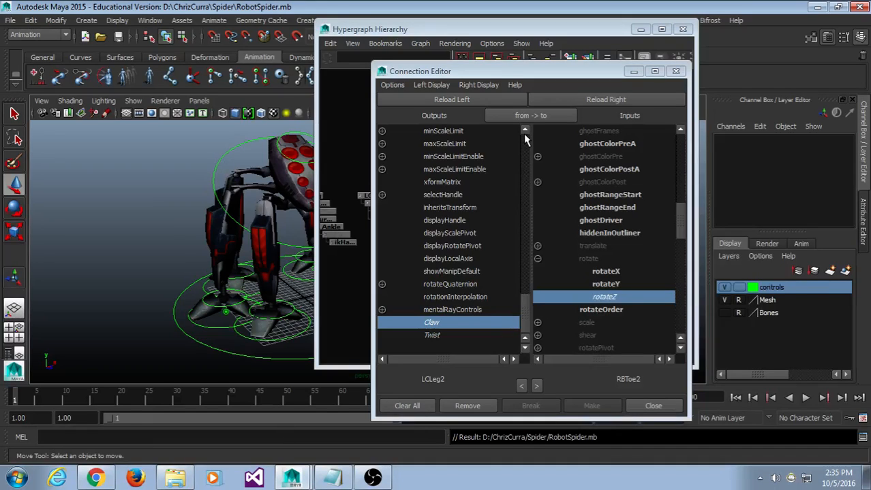
click(675, 72)
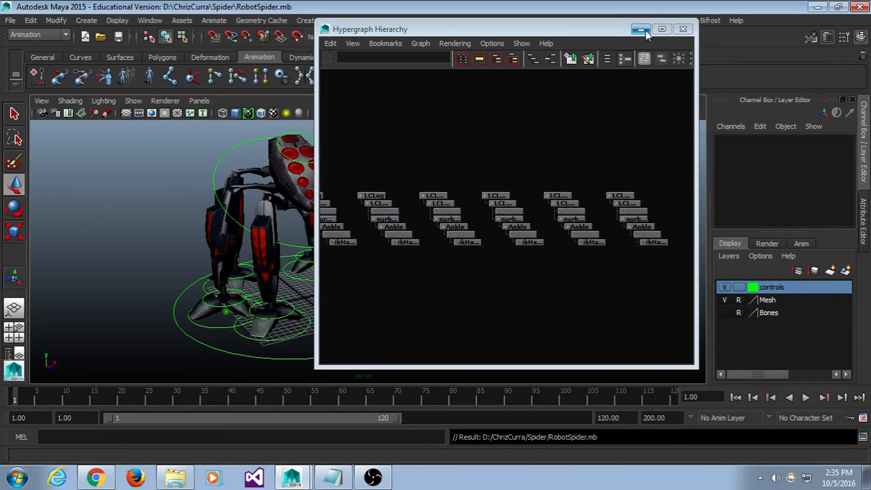
click(641, 29)
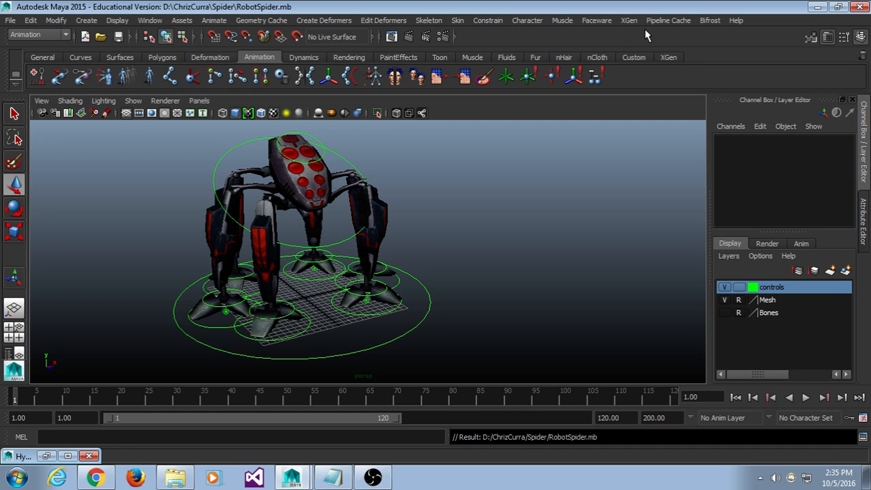
Move the whole spider sideways with the large ground control circle, and undo the move.
click(425, 321)
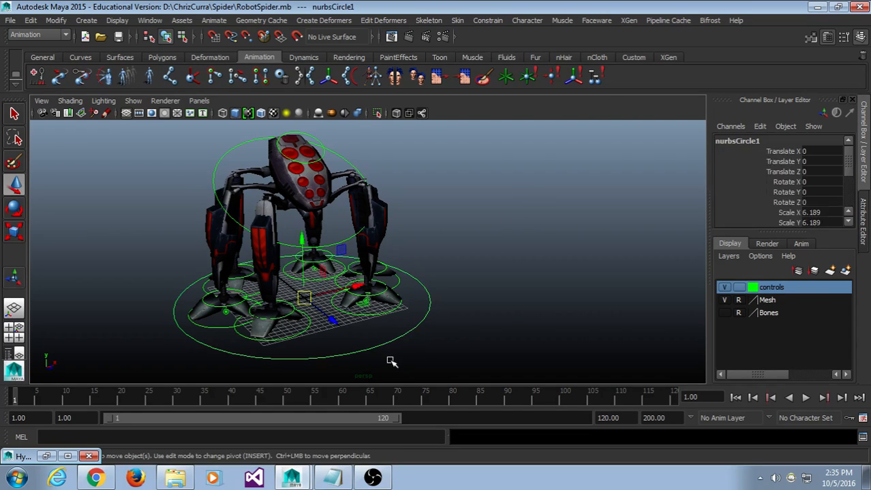
drag(306, 298, 386, 269)
key(ctrl+z)
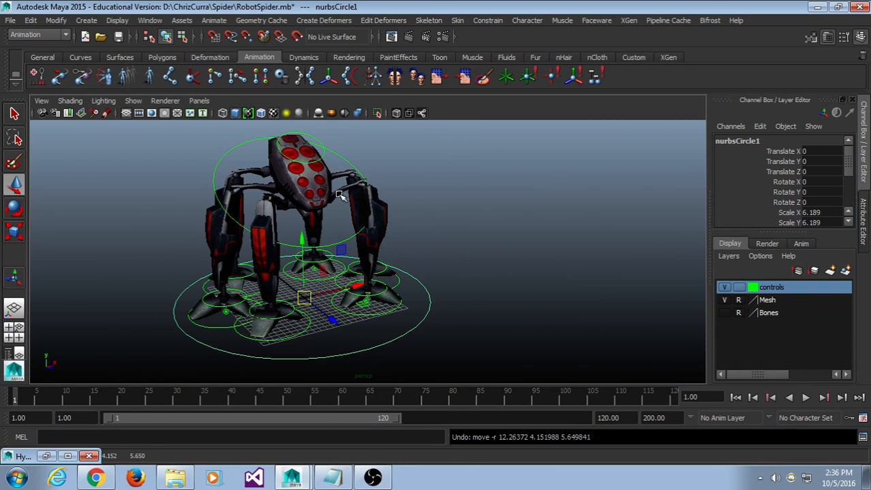
Test the body control circle by moving it slightly, undo the move, and clear the selection.
click(336, 154)
drag(295, 189, 306, 206)
key(ctrl+z)
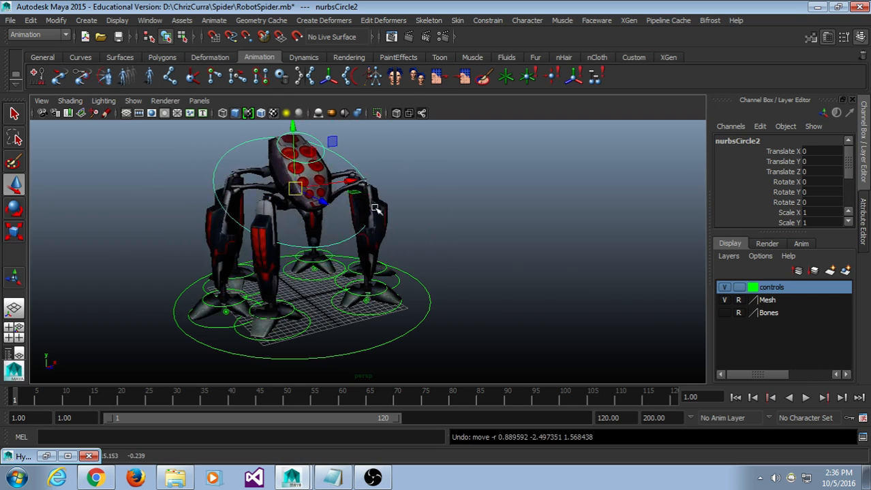
click(422, 166)
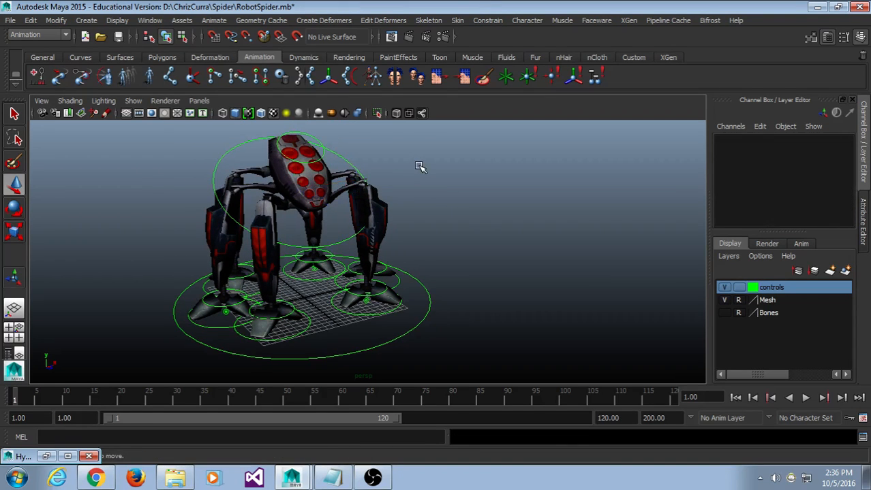
Parent all six foot control circles to the large ground control circle.
click(375, 314)
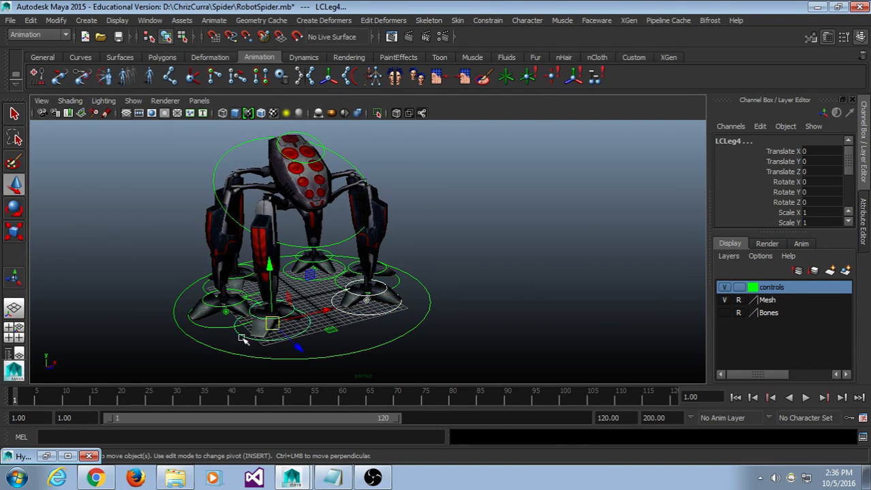
shift+click(220, 329)
alt+drag(222, 332, 300, 371)
alt+middle_drag(300, 372, 339, 316)
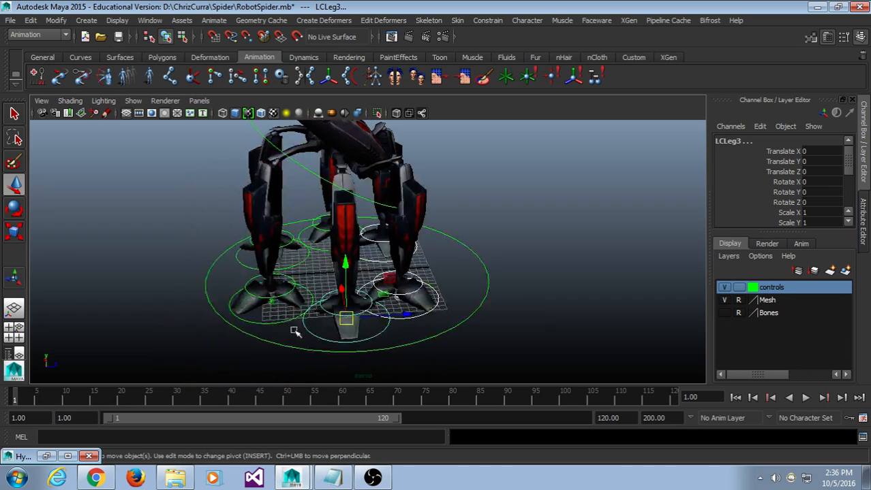
shift+click(282, 322)
alt+drag(282, 322, 351, 332)
shift+click(267, 314)
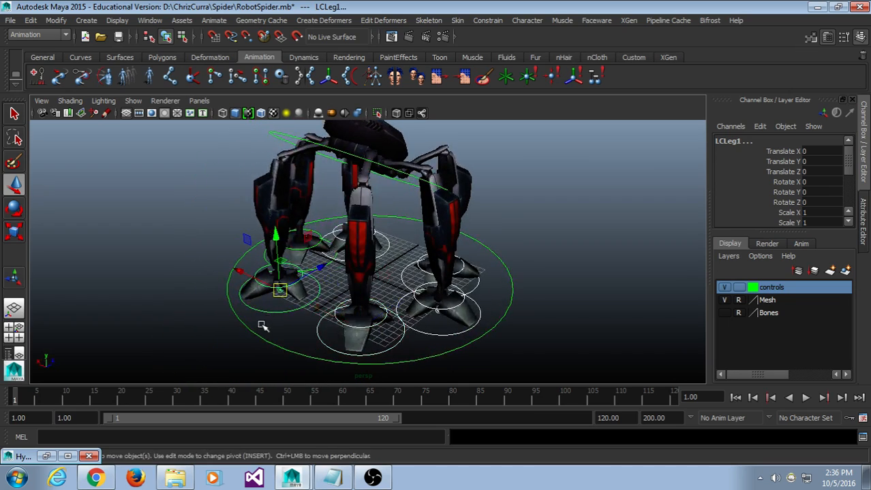
alt+drag(262, 324, 377, 330)
shift+click(311, 315)
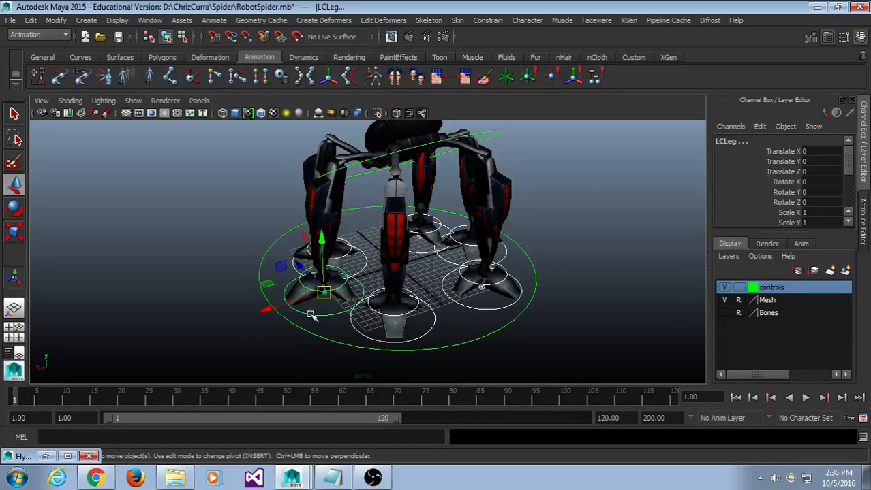
shift+click(474, 338)
key(p)
Test the feet's parenting by moving the large ground control circle, and undo the move.
click(457, 345)
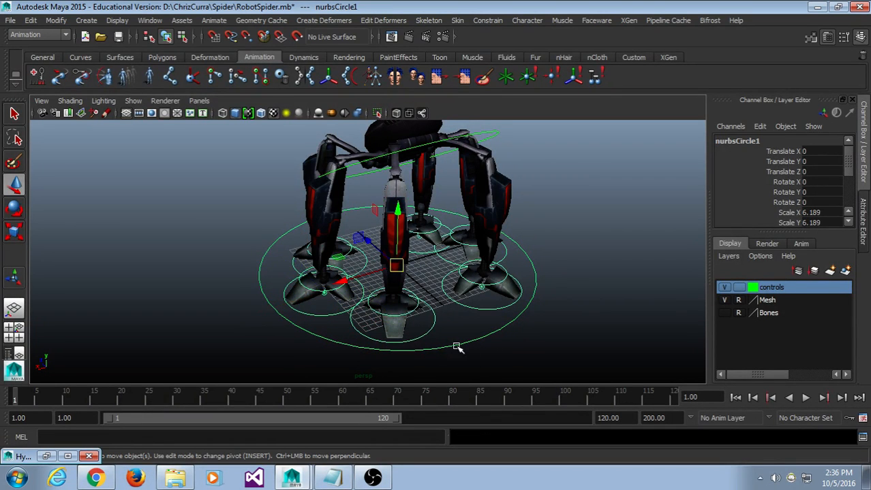
drag(396, 266, 477, 361)
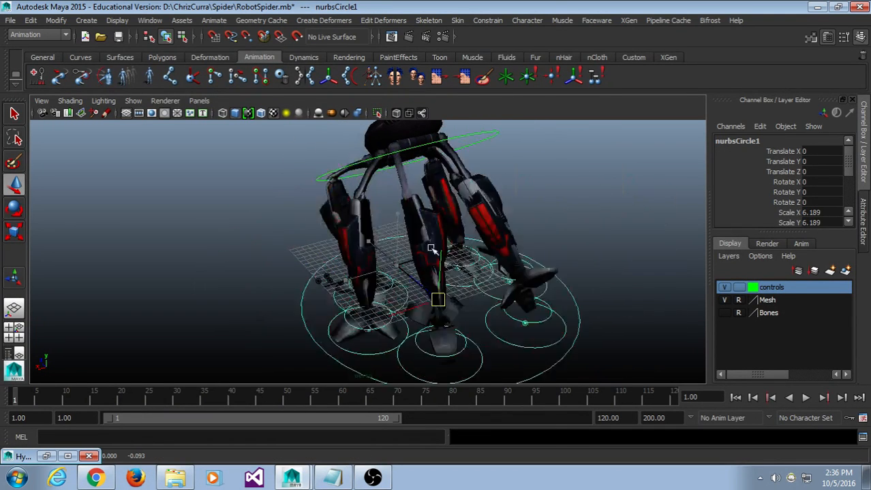
key(ctrl+z)
Parent the large body control circle to the ground control circle.
click(511, 155)
alt+drag(511, 156, 347, 198)
alt+middle_drag(346, 198, 353, 204)
click(360, 162)
alt+middle_drag(361, 163, 347, 99)
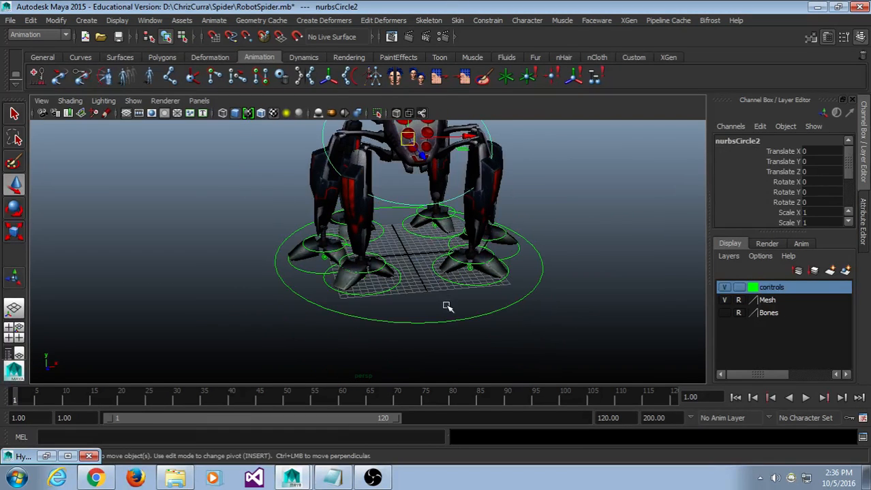
shift+click(441, 322)
key(p)
Move the whole spider with the ground control circle, first freely and again along X, undoing each move.
click(462, 318)
scroll(457, 366, down, 5)
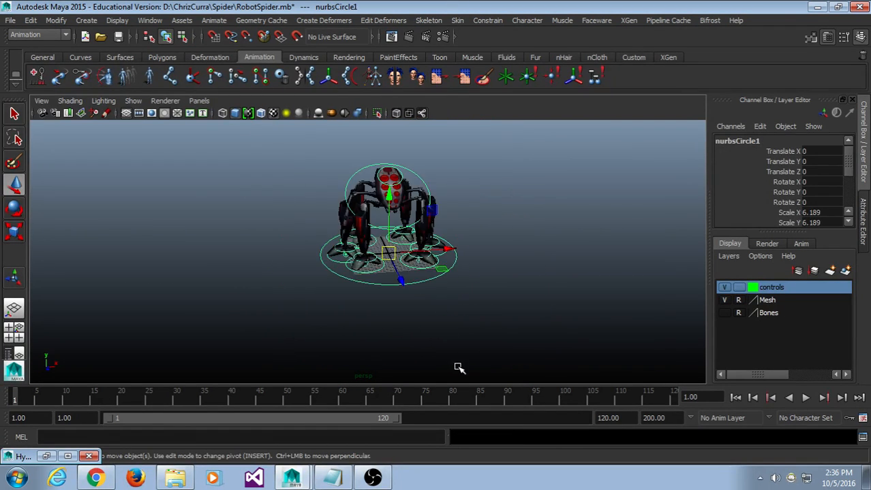
drag(393, 258, 369, 231)
key(ctrl+z)
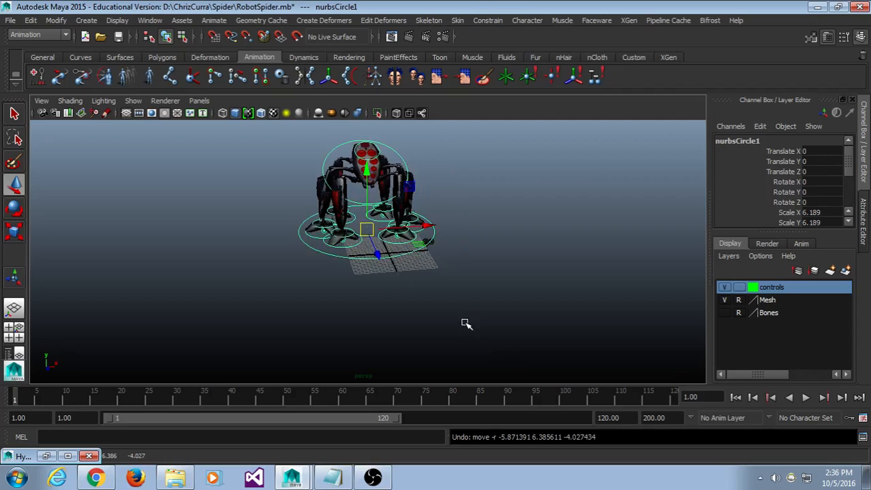
drag(449, 252, 590, 237)
key(ctrl+z)
Reselect the ground control circle, shift the whole spider sideways about 27.6 units in X, and undo the move.
scroll(447, 319, up, 3)
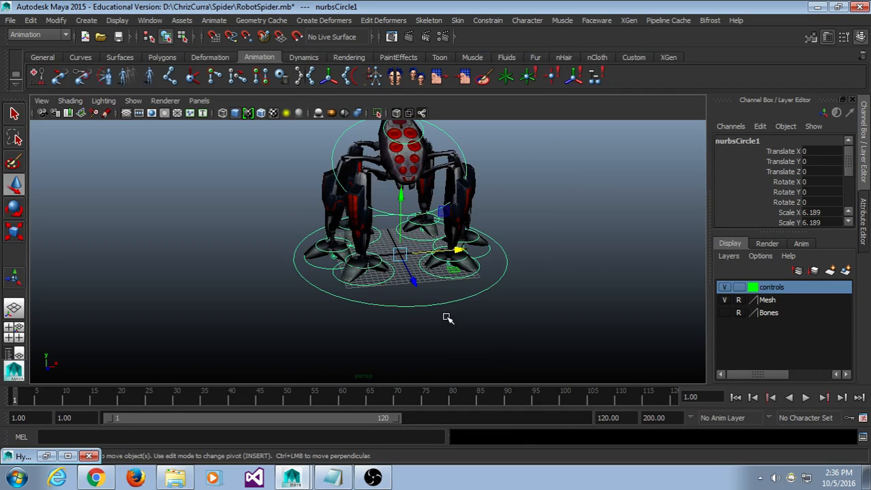
alt+middle_drag(514, 326, 507, 323)
scroll(507, 323, up, 4)
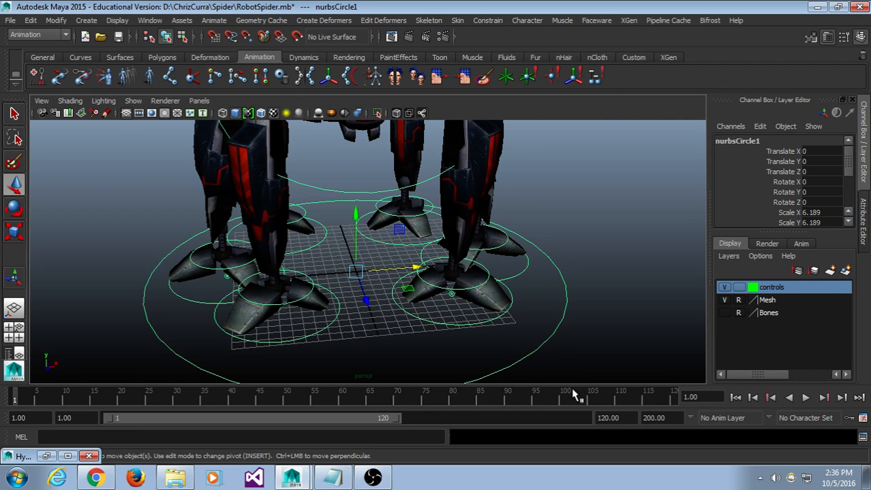
scroll(563, 271, down, 5)
scroll(535, 264, up, 2)
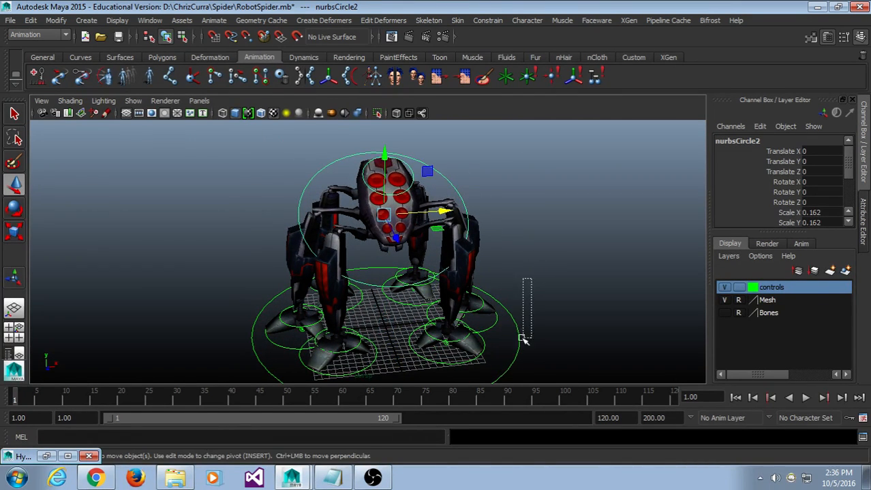
scroll(531, 353, down, 5)
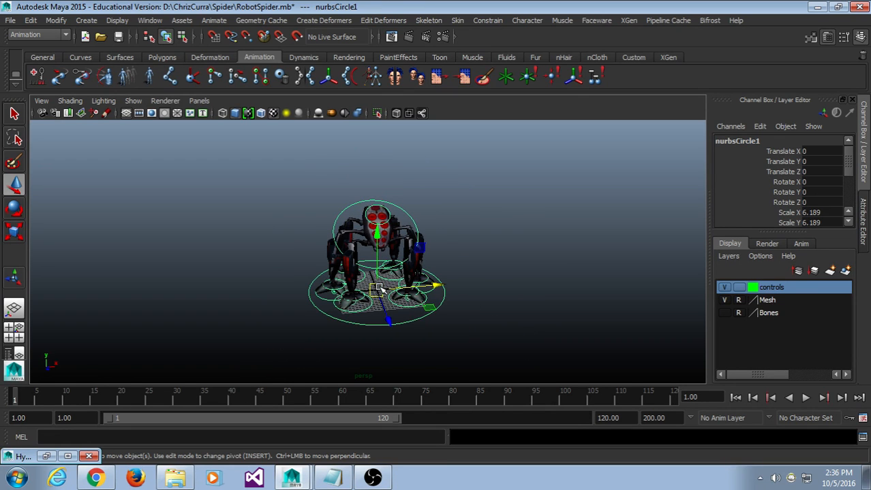
drag(377, 291, 482, 272)
key(ctrl+z)
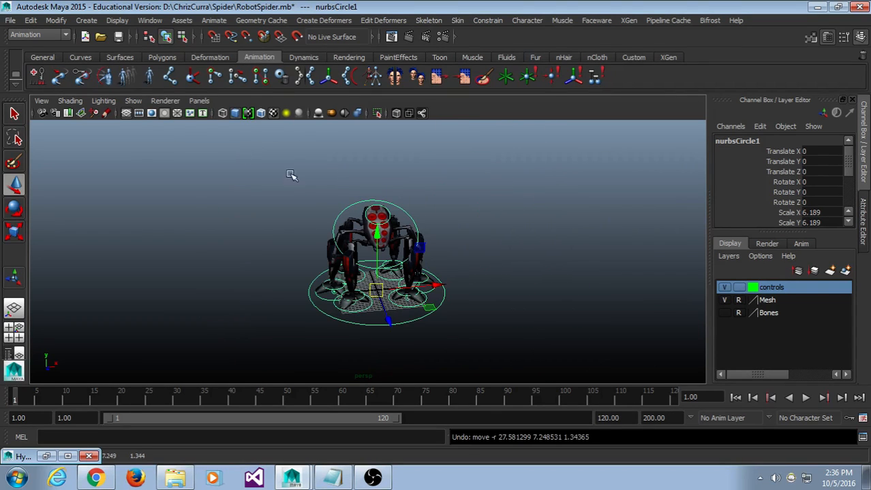
Show the Bones layer, test-move the spider with the ground control circle, undo the move, and hide the layer again.
click(724, 313)
middle_drag(371, 360, 252, 336)
key(ctrl+z)
click(725, 312)
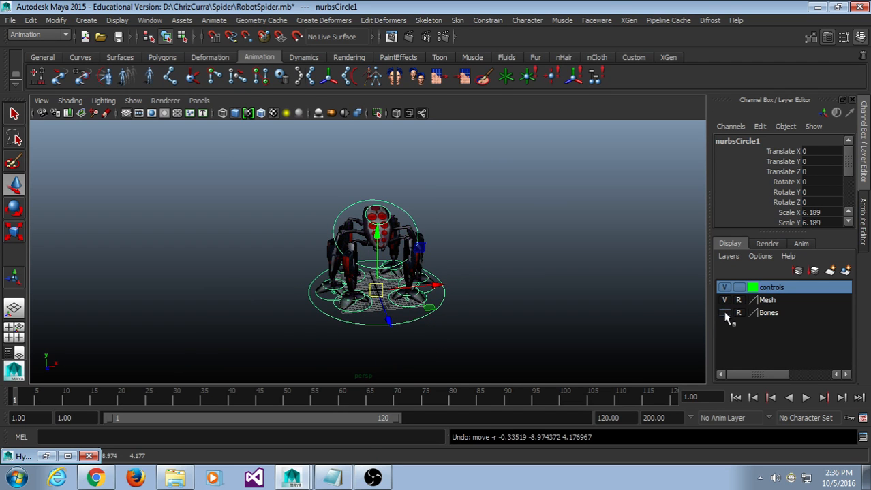
Rotate the whole spider freely with the ground control circle, and undo the rotation.
alt+right_drag(518, 306, 540, 370)
alt+drag(540, 369, 504, 310)
key(e)
drag(389, 241, 351, 218)
key(ctrl+z)
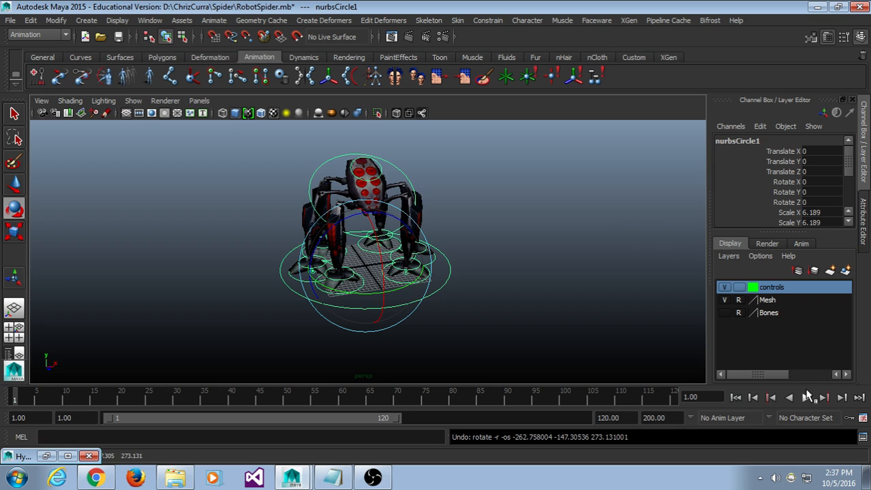
Show the Bones layer, move the spider off the grid with the ground control circle, and undo the move.
click(724, 314)
scroll(568, 307, up, 5)
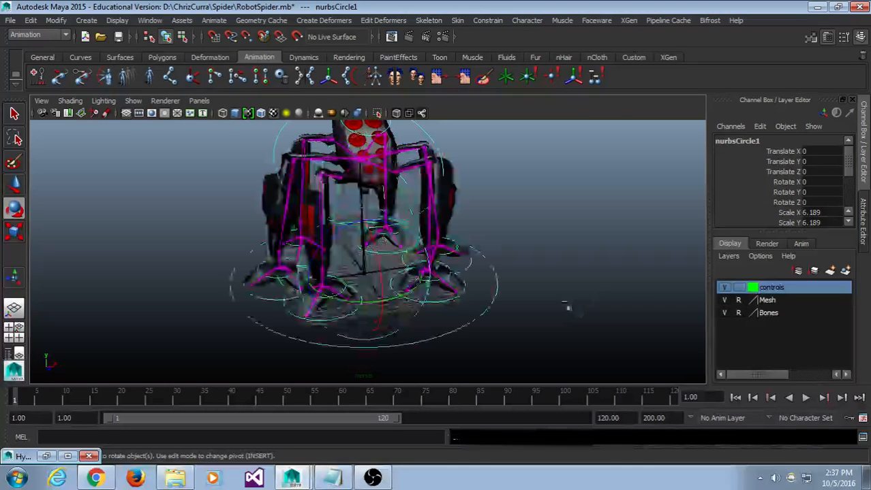
scroll(511, 329, down, 1)
click(510, 327)
drag(463, 307, 470, 354)
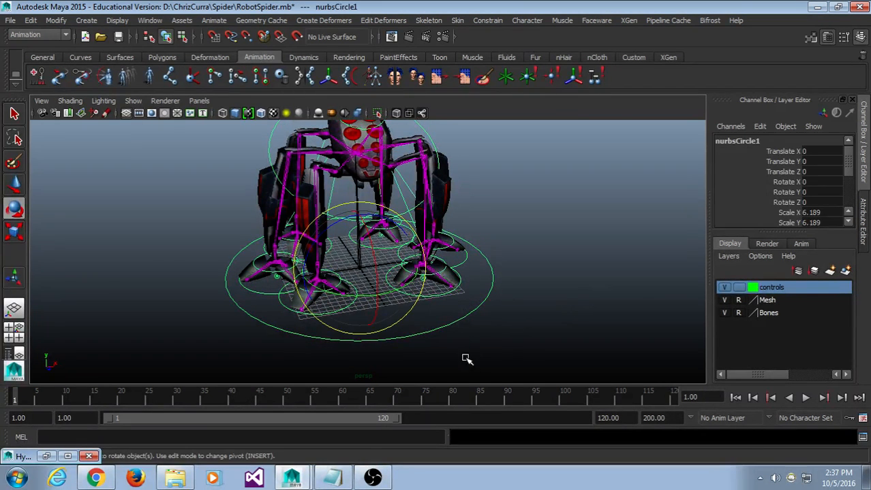
key(w)
alt+drag(362, 269, 232, 304)
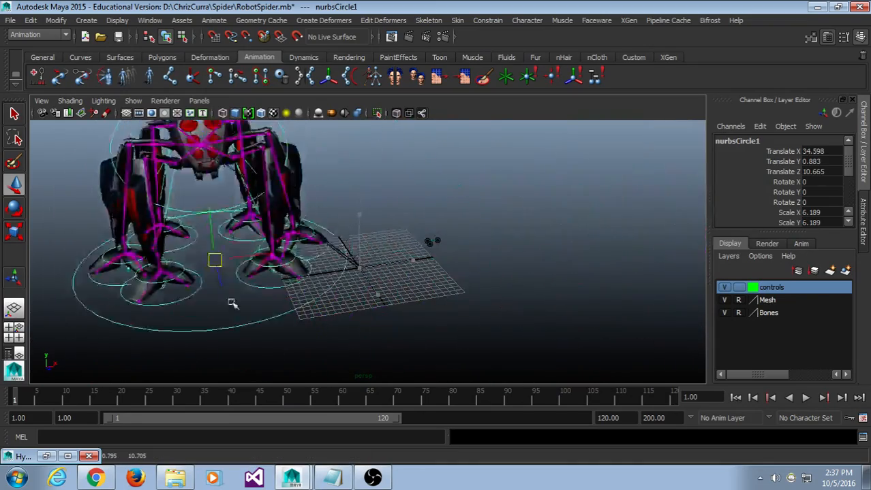
key(ctrl+z)
key(ctrl+z)
key(ctrl+z)
key(ctrl+z)
key(ctrl+z)
key(ctrl+z)
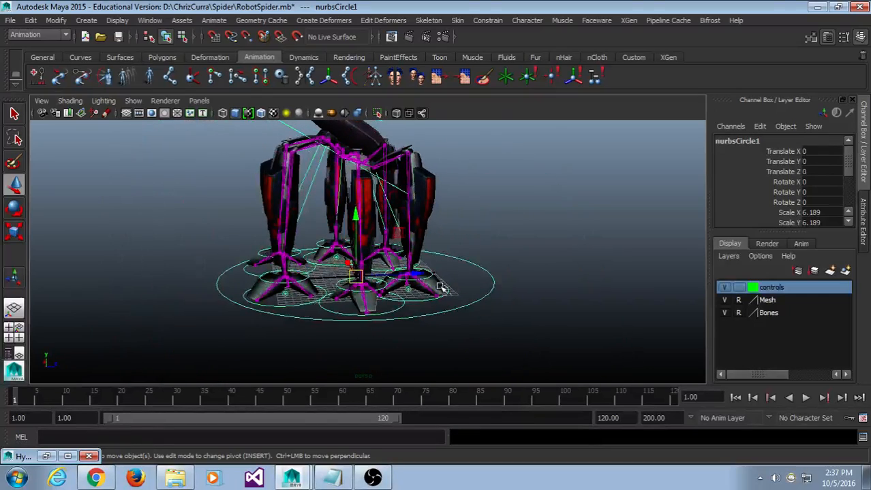
Move the ground control circle about 49 units along Z with the bones shown, and undo the move.
drag(441, 289, 419, 265)
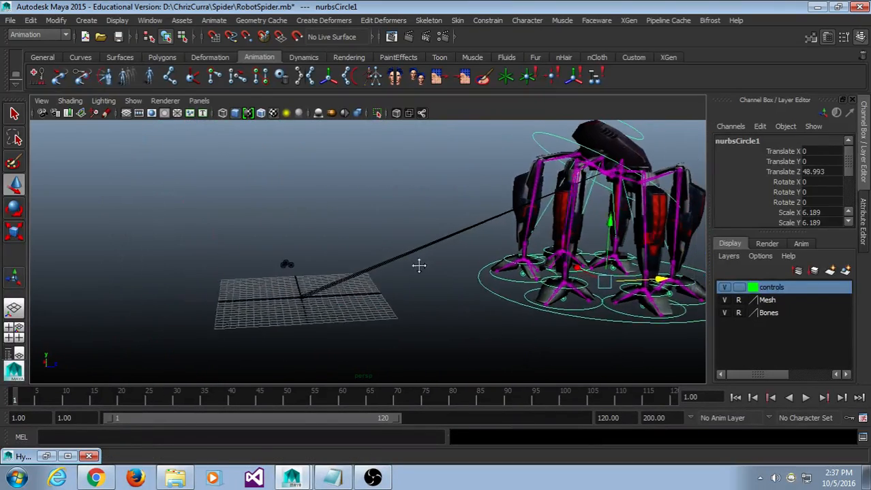
alt+middle_drag(419, 265, 391, 273)
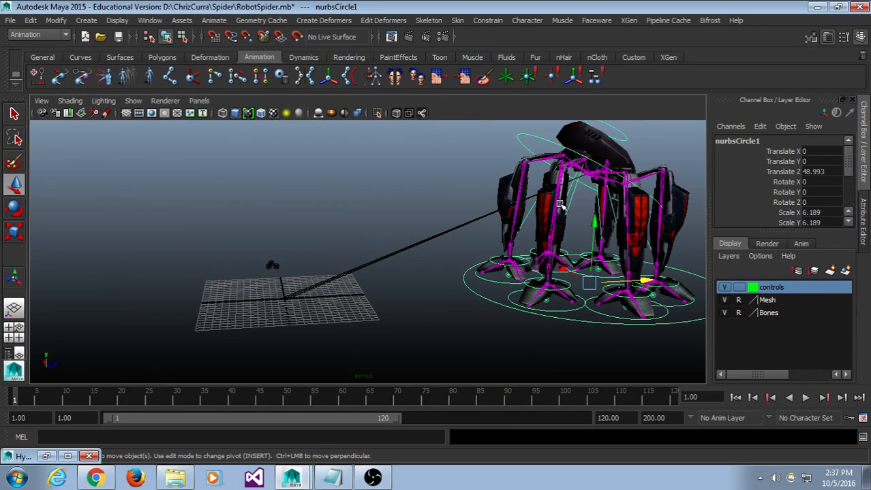
key(ctrl+z)
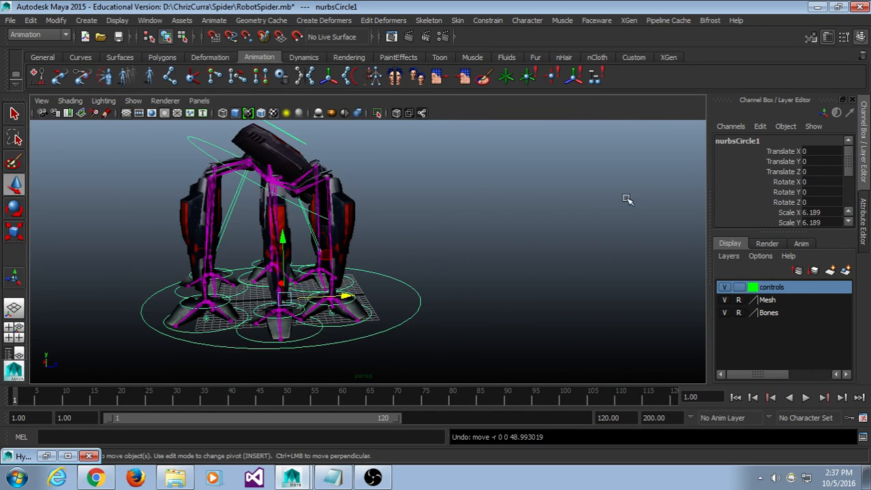
alt+drag(590, 248, 465, 278)
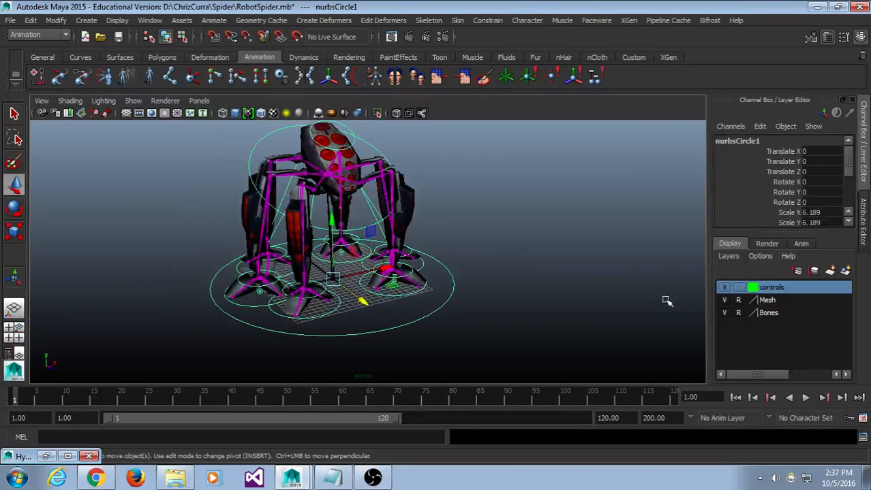
Hide the Bones layer, clear the selection, and save the scene.
click(724, 314)
click(579, 246)
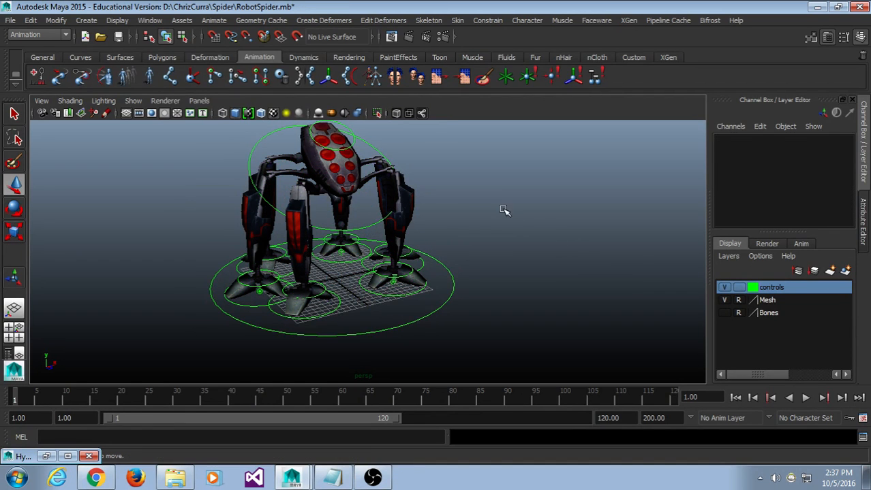
alt+drag(504, 210, 501, 216)
key(ctrl+s)
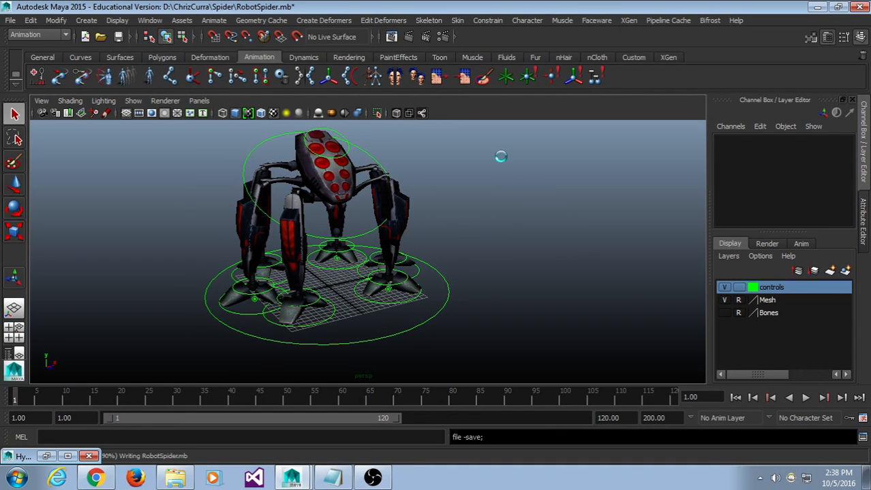
Lower and shift the spider's body with the body control circle, and undo the move.
mouse_move(450, 261)
alt+mouse_down()
mouse_move(467, 265)
mouse_move(453, 261)
alt+mouse_up()
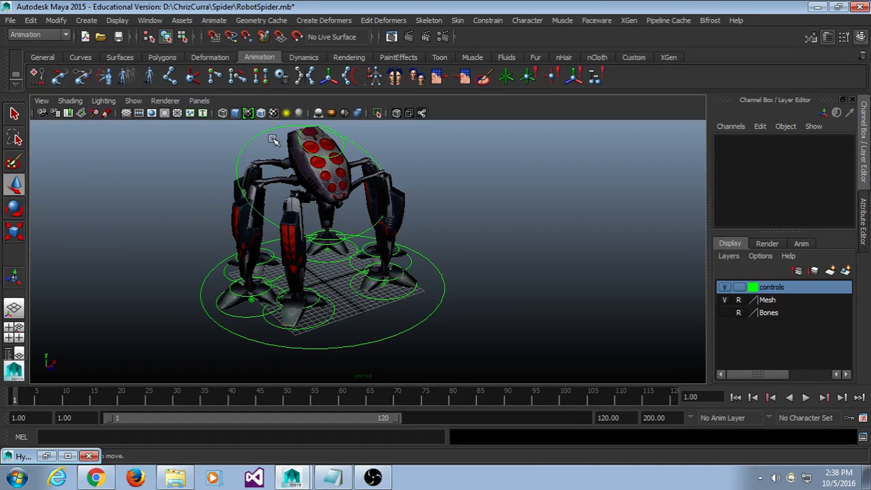
drag(225, 134, 258, 177)
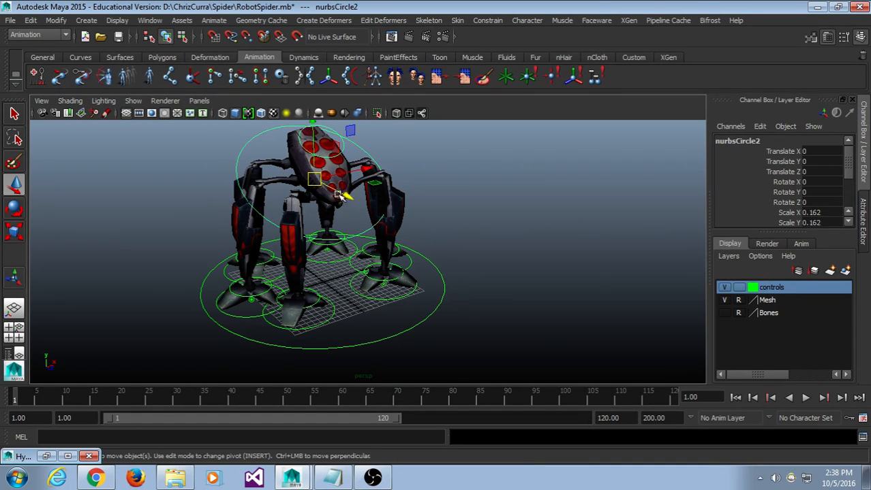
drag(317, 188, 379, 257)
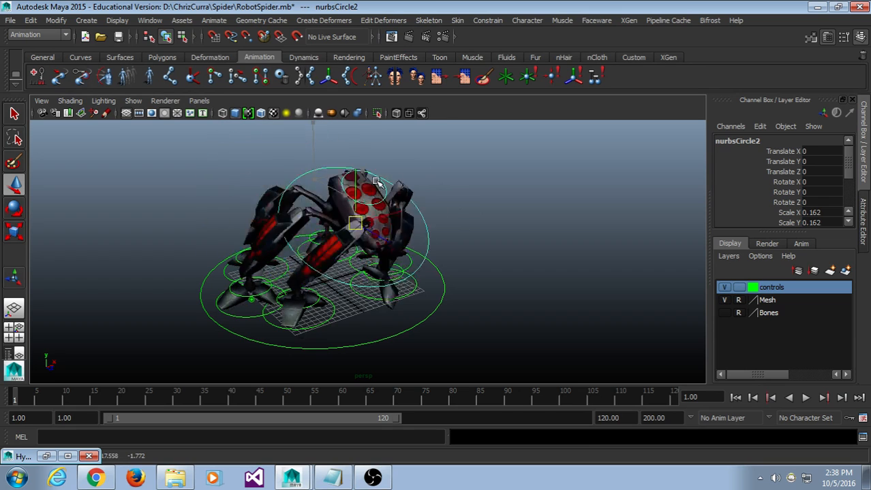
key(ctrl+z)
Select the ground control circle and inspect the feet and their control circles up close.
drag(392, 317, 436, 383)
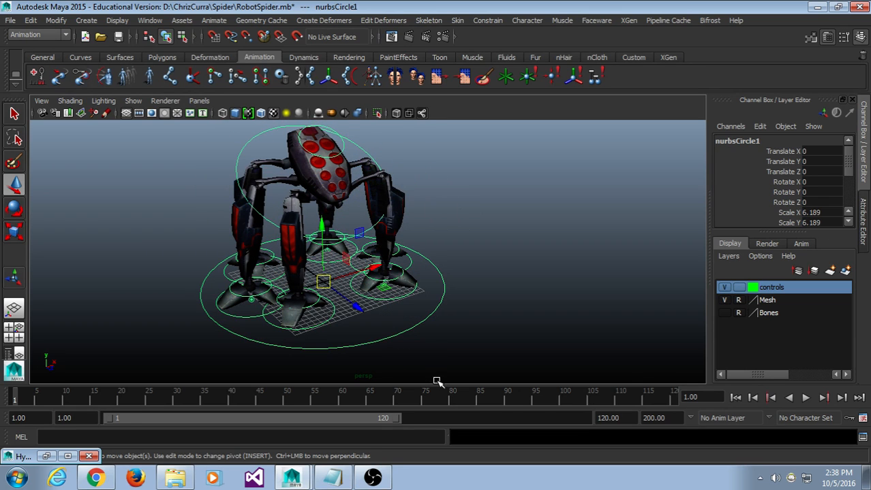
scroll(438, 337, up, 5)
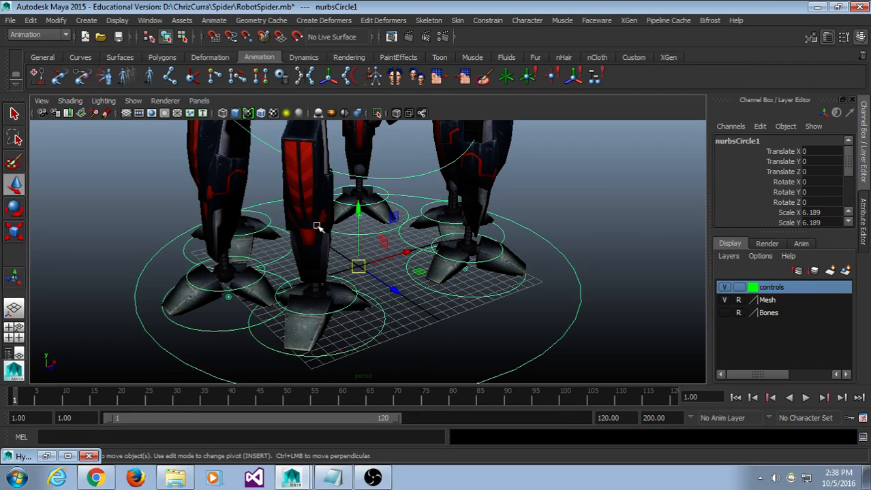
drag(508, 317, 594, 382)
mouse_move(358, 266)
mouse_down()
mouse_move(317, 152)
mouse_move(381, 177)
mouse_move(350, 279)
mouse_up()
alt+drag(483, 354, 424, 331)
scroll(525, 330, down, 5)
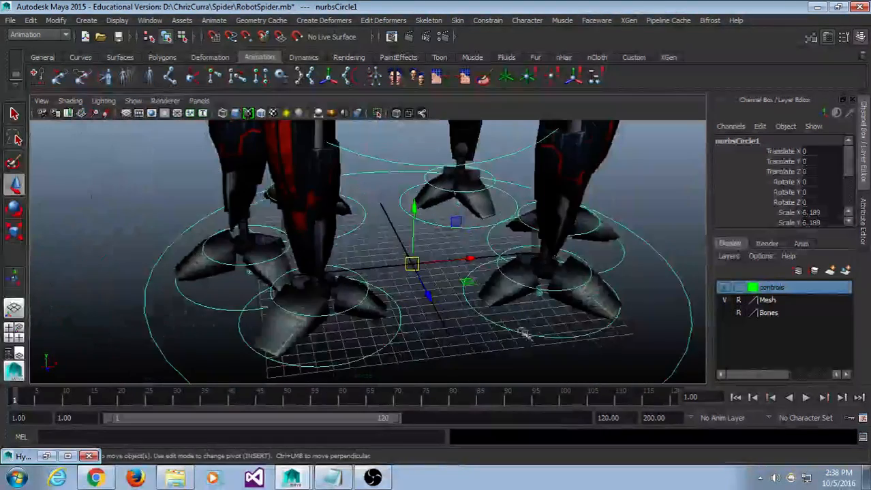
Move the ground control circle about -22.5 units along X, examine the small objects on the grid, and undo the move.
alt+drag(529, 330, 179, 266)
middle_drag(179, 266, 462, 243)
alt+right_drag(462, 243, 539, 296)
alt+middle_drag(538, 296, 434, 269)
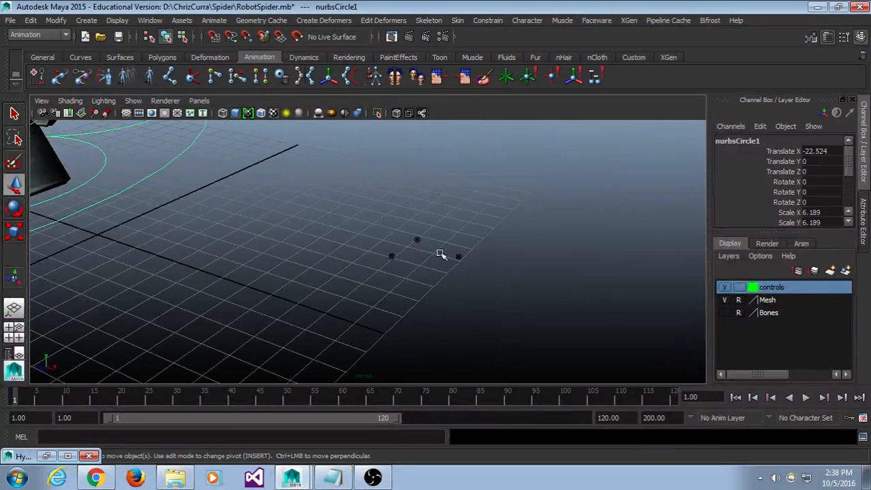
scroll(440, 254, down, 5)
alt+drag(214, 315, 635, 284)
key(ctrl+z)
alt+middle_drag(635, 284, 429, 293)
alt+drag(406, 273, 370, 214)
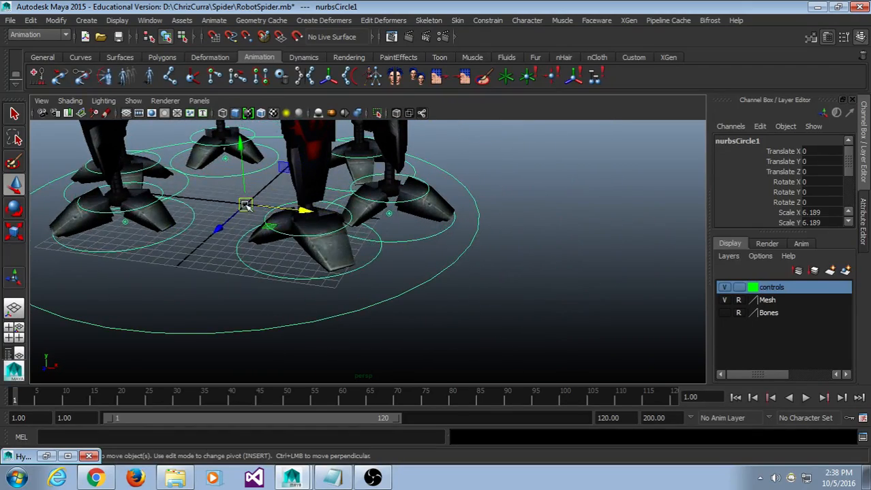
alt+drag(246, 206, 465, 280)
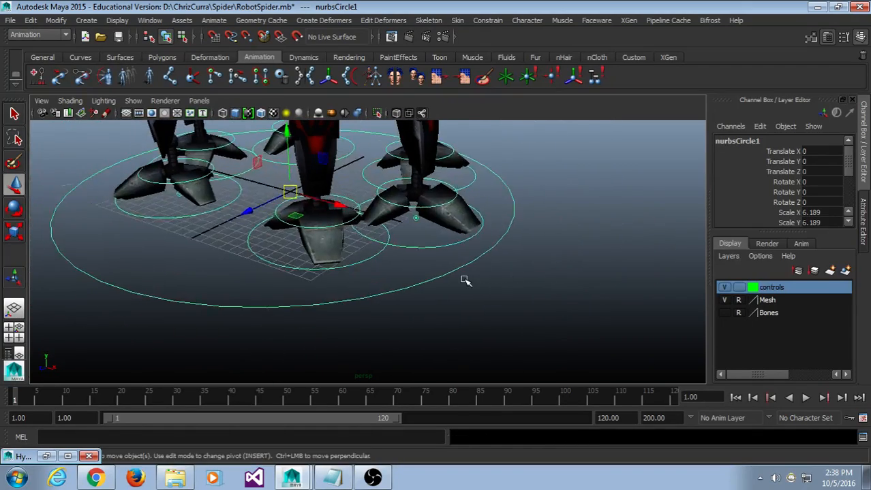
Select the LCLeg foot control circle and turn off its rotate pivot display.
scroll(387, 278, up, 5)
click(331, 251)
click(336, 270)
key(ctrl+a)
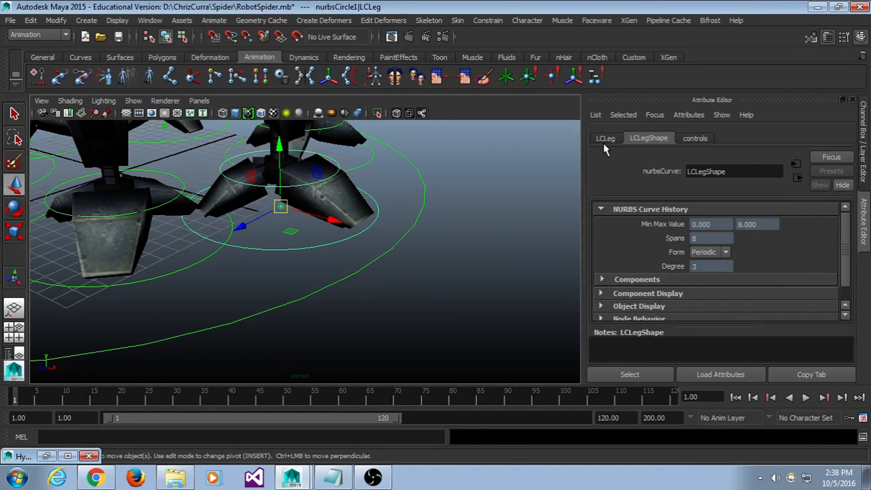
click(605, 140)
click(699, 237)
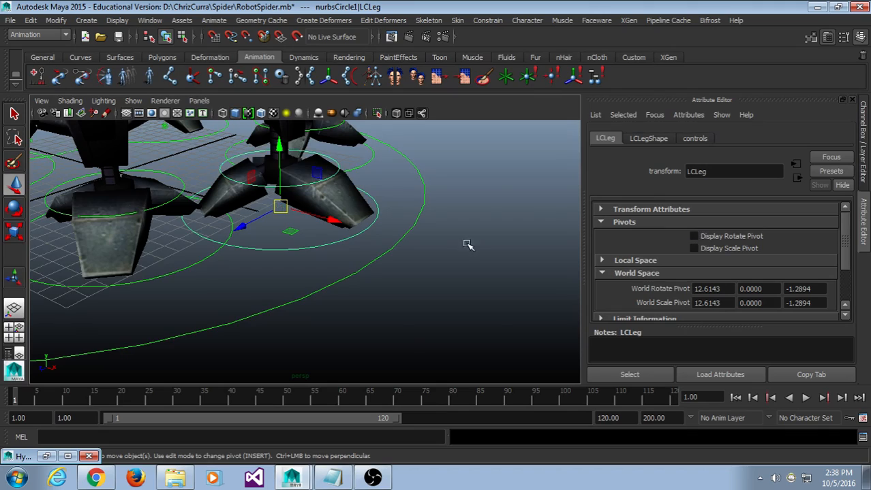
Select the LCLeg3 foot control circle and turn off its rotate pivot display.
alt+drag(467, 243, 626, 286)
click(283, 266)
alt+drag(408, 249, 255, 259)
click(255, 258)
click(741, 237)
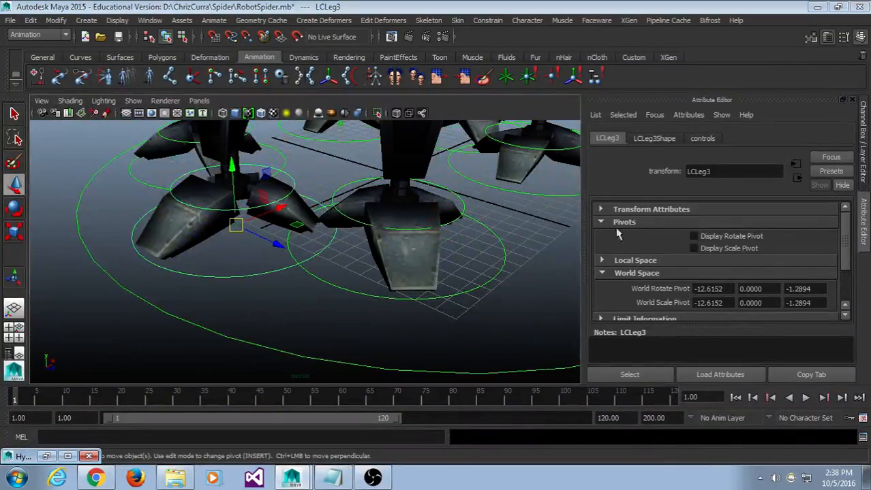
Select the LCLeg2 foot control circle and turn off its rotate pivot display.
alt+middle_drag(212, 235, 223, 317)
alt+drag(224, 316, 256, 333)
alt+middle_drag(257, 333, 318, 279)
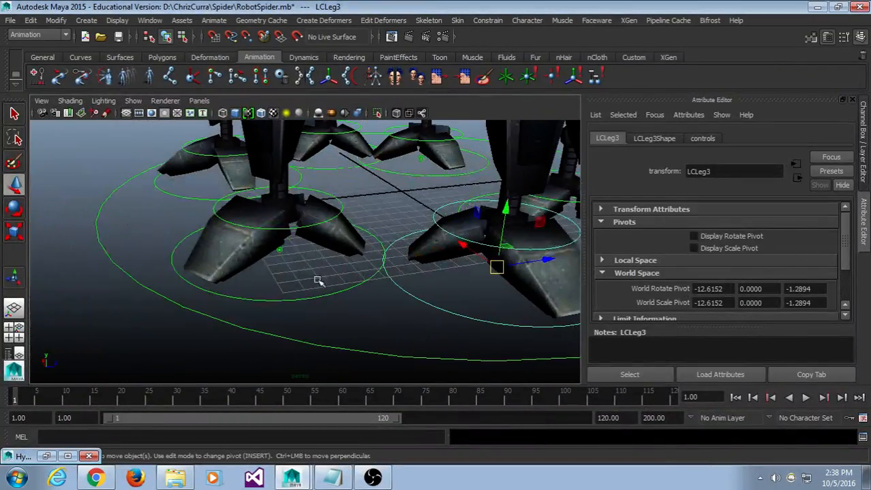
click(354, 286)
click(715, 238)
Select the LCLeg1 foot control circle and turn off its rotate pivot display.
alt+drag(231, 269, 332, 283)
alt+drag(291, 305, 165, 241)
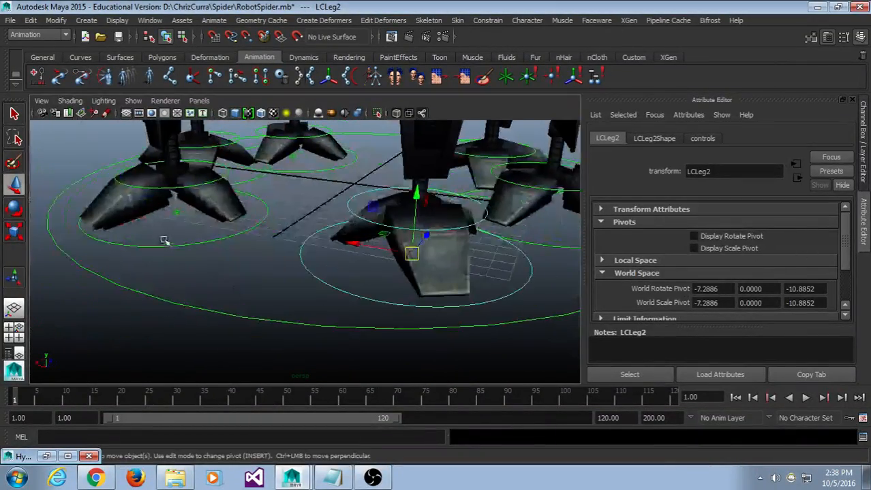
click(175, 211)
click(693, 237)
Move the ground control circle about -17 units along X to check the objects left on the grid, and undo the move.
alt+drag(245, 245, 426, 298)
alt+right_drag(425, 298, 178, 313)
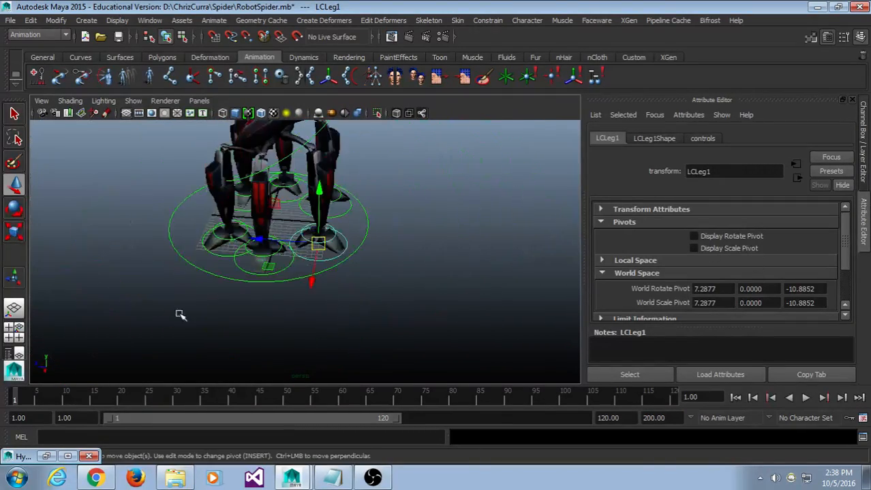
alt+drag(179, 313, 330, 286)
click(228, 327)
scroll(323, 331, up, 5)
drag(277, 257, 103, 250)
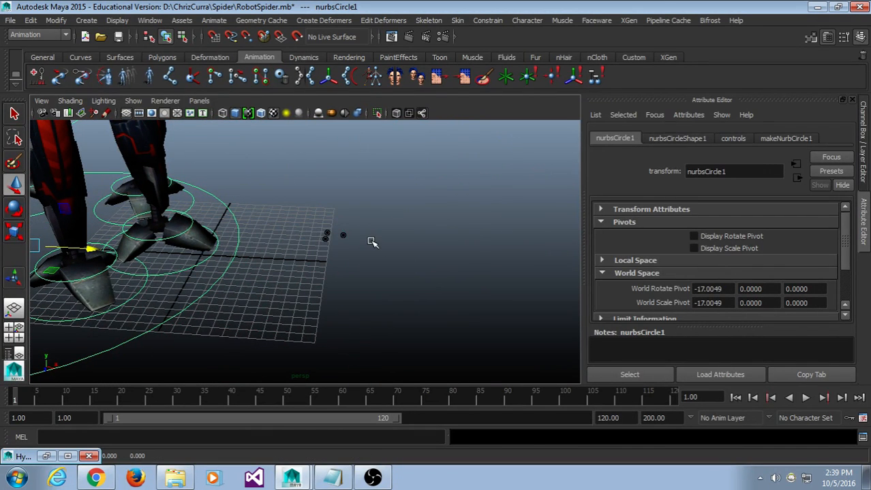
key(ctrl+z)
Make the Mesh and Bones layers selectable and display the foot in wireframe.
key(ctrl+a)
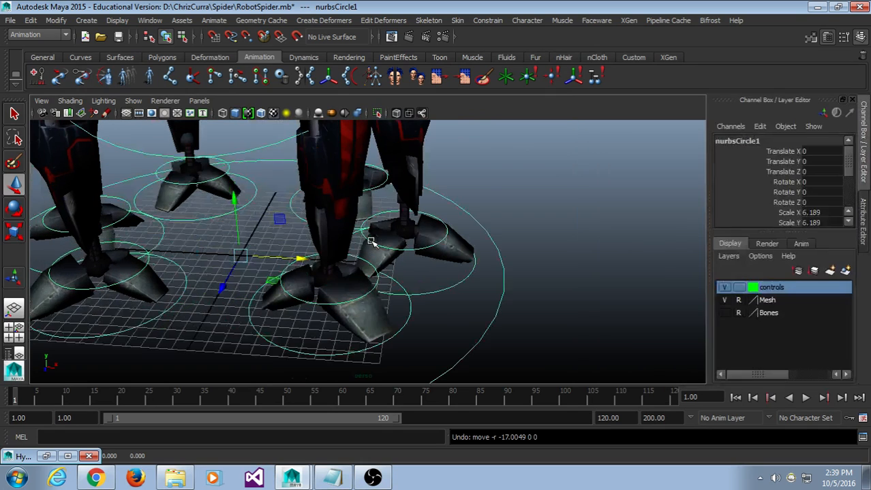
click(737, 305)
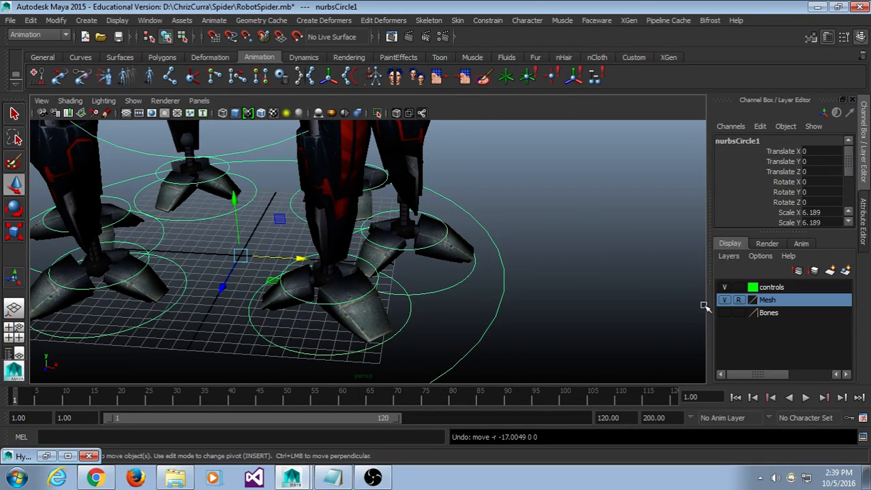
scroll(522, 289, up, 6)
alt+drag(537, 284, 421, 224)
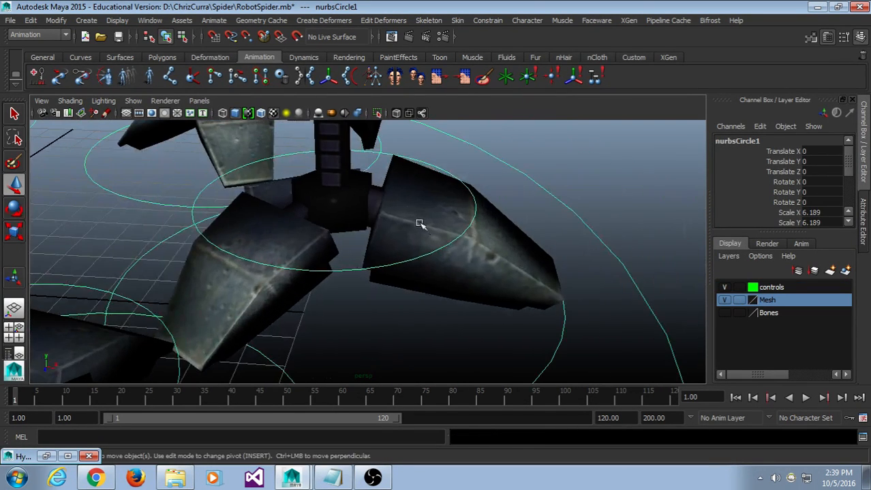
key(4)
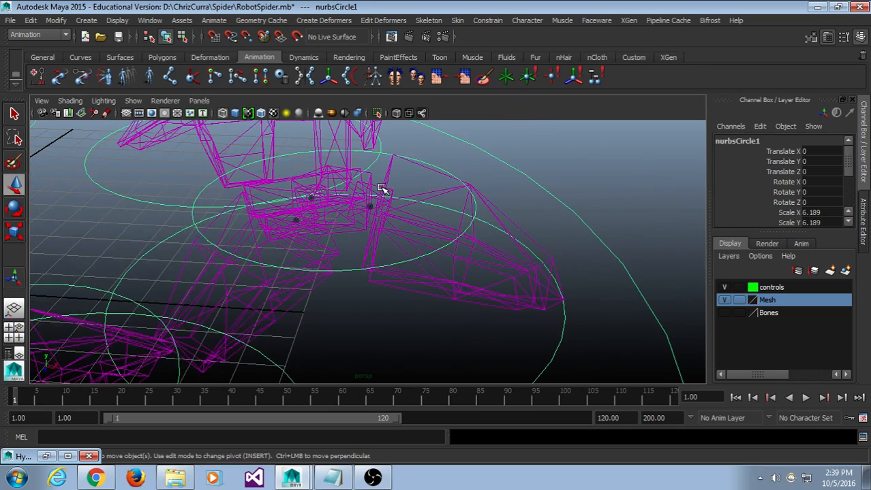
Turn off the rotate pivot display of the foot meshes polySurface39, polySurface40 and polySurface38.
click(381, 188)
click(376, 184)
scroll(344, 275, up, 5)
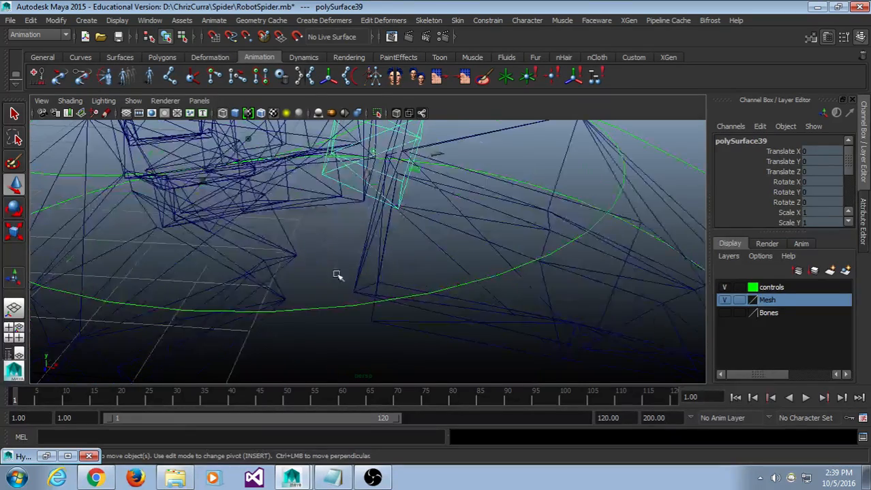
alt+drag(338, 276, 381, 307)
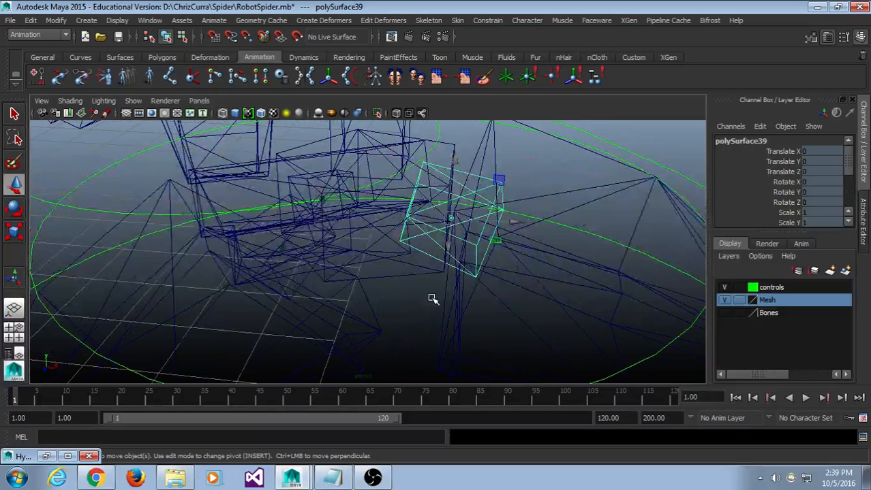
key(ctrl+a)
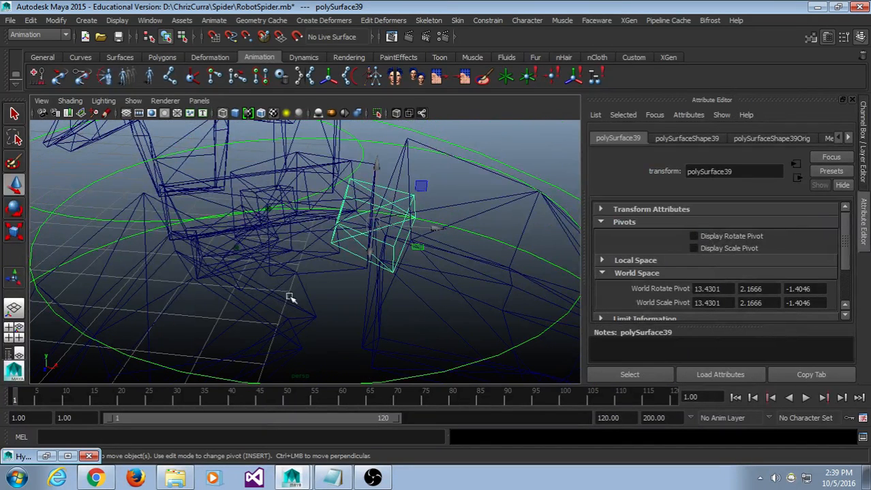
click(248, 197)
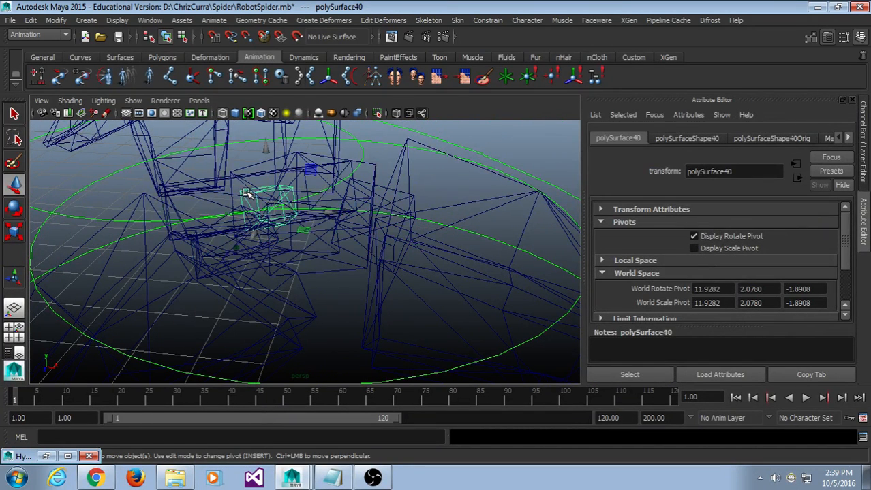
alt+drag(332, 252, 349, 271)
click(371, 295)
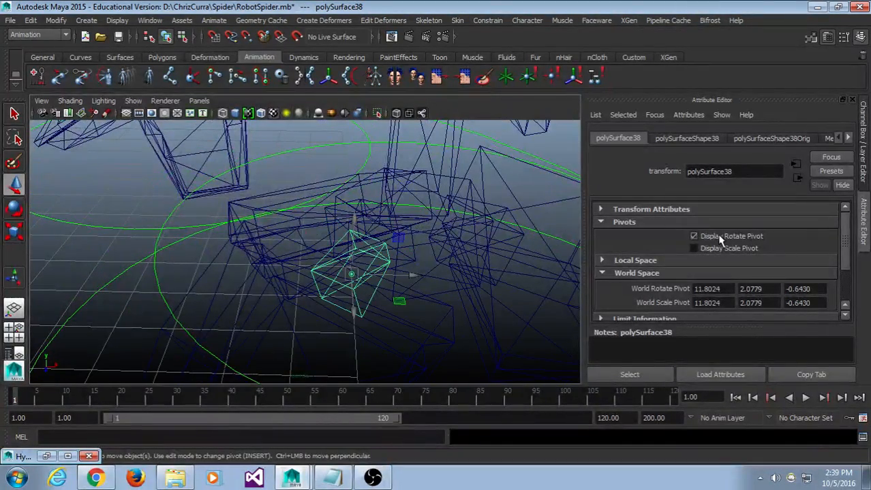
key(ctrl+a)
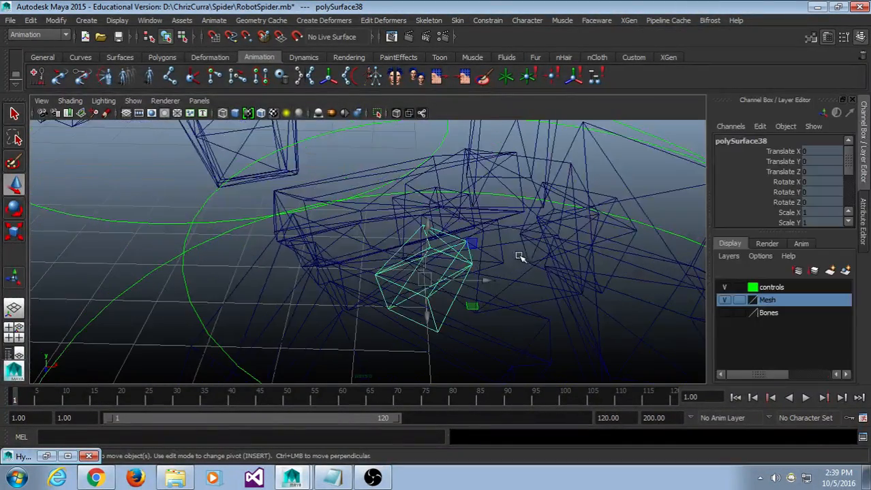
Set the Mesh and Bones layers back to reference and restore the textured shaded view with nothing selected.
click(737, 299)
click(737, 300)
click(738, 313)
click(737, 313)
click(627, 177)
key(a)
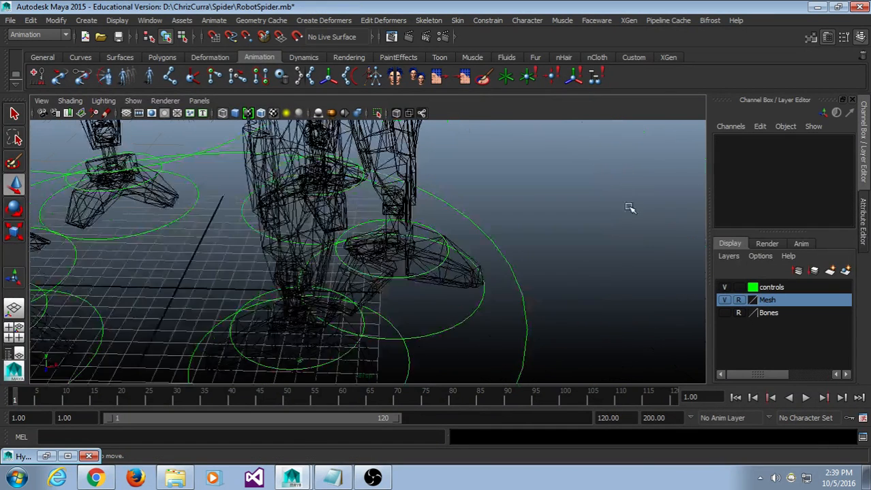
key(6)
alt+drag(370, 328, 408, 300)
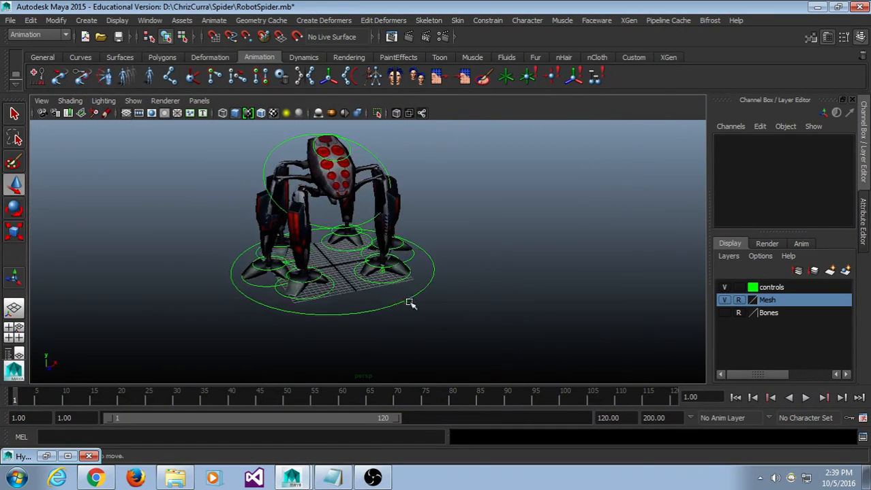
Test the rig by moving the body control circle freely, and undo the move.
drag(550, 126, 207, 364)
click(478, 289)
alt+middle_drag(464, 294, 512, 318)
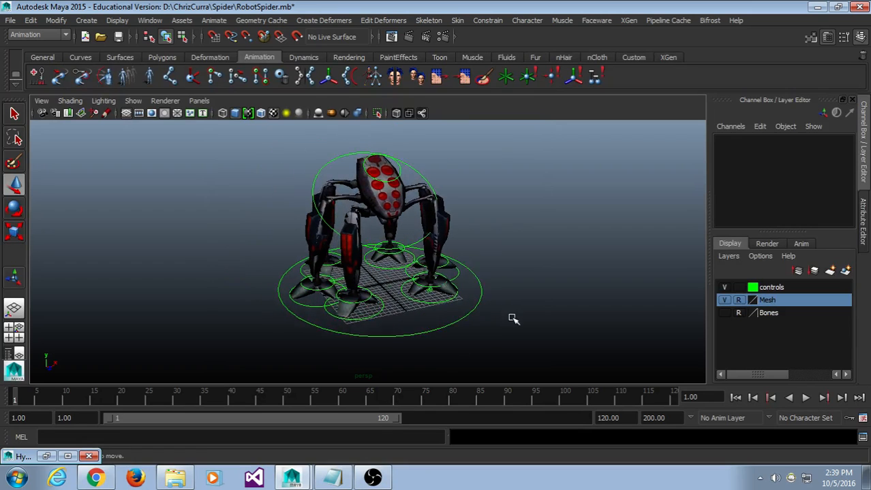
scroll(511, 317, up, 2)
click(433, 150)
drag(378, 181, 403, 210)
key(ctrl+z)
Undo the last change made to the body control, clear the selection, and save the scene.
click(415, 153)
click(406, 145)
key(e)
key(ctrl+z)
click(519, 189)
key(ctrl+s)
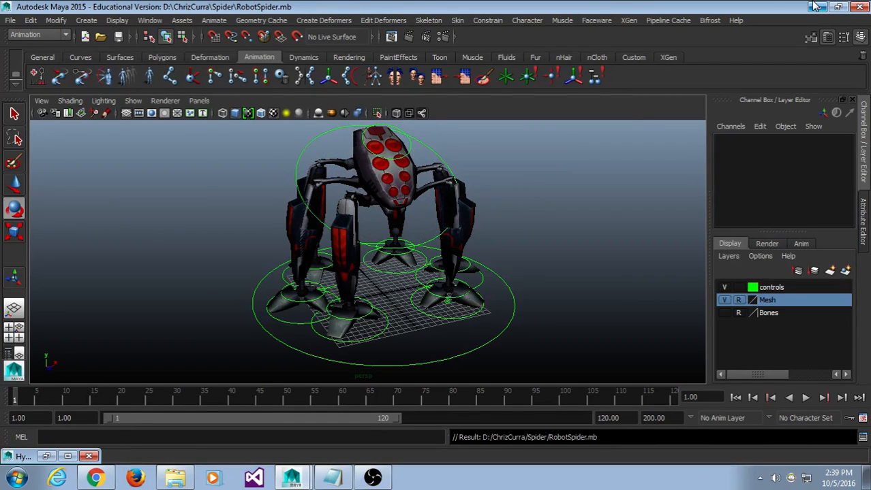
Minimize Maya and check RobotSpider.mb in the Spider folder and in the RoboSpider folder on Google Drive.
click(817, 6)
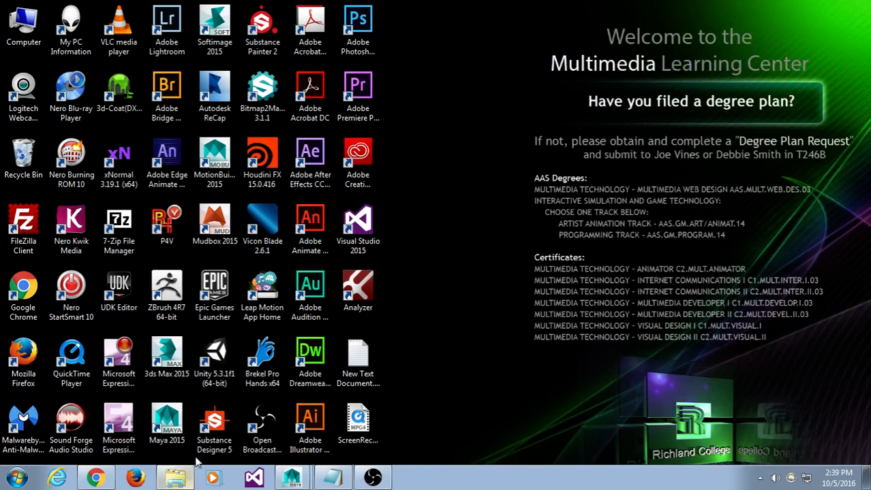
click(181, 479)
click(176, 479)
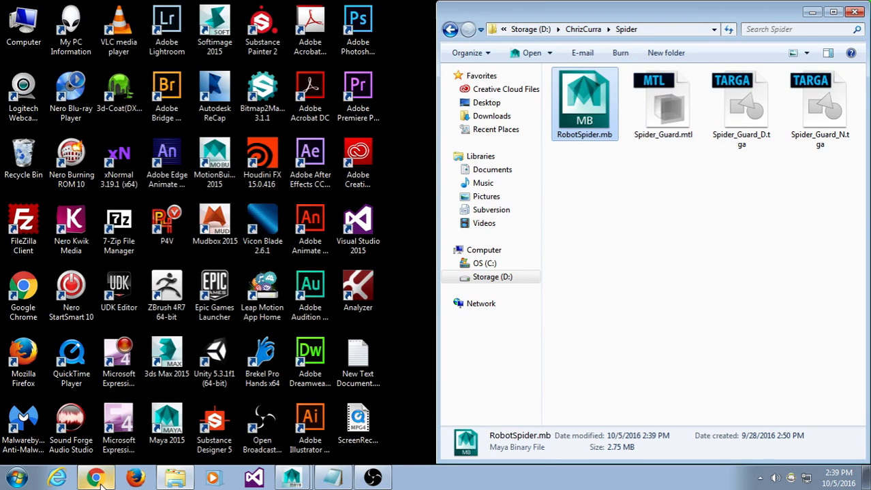
click(95, 479)
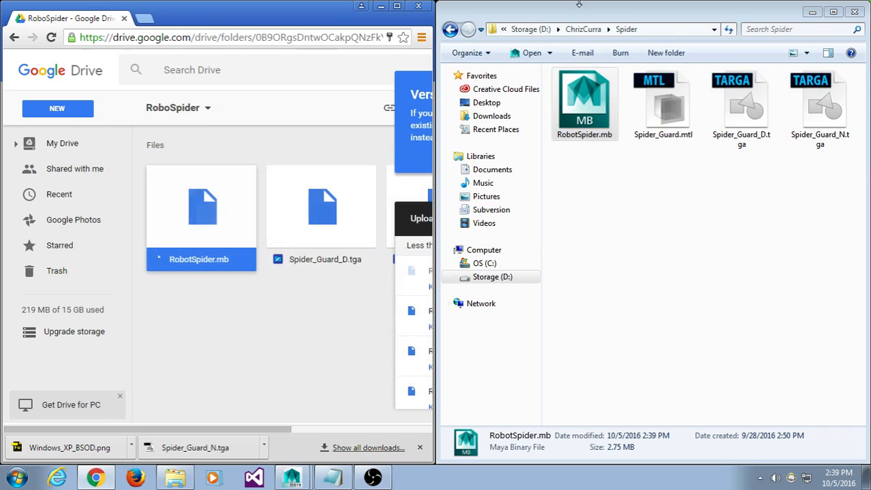
click(381, 10)
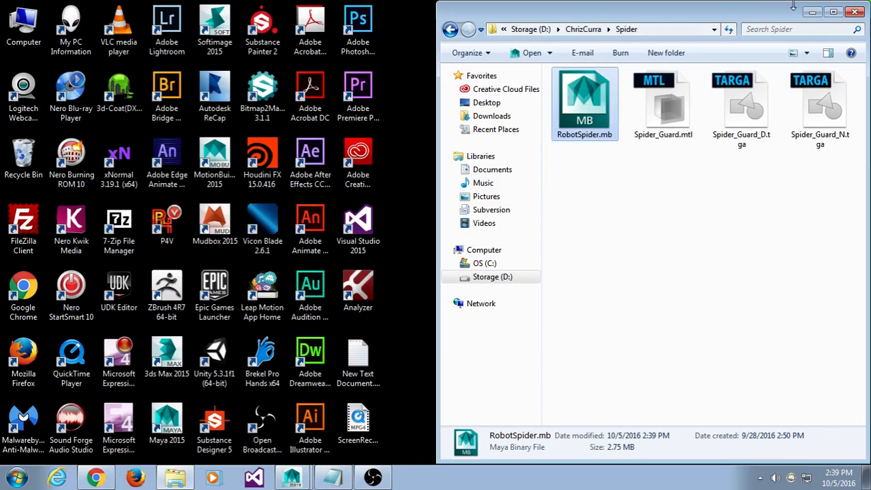
click(812, 12)
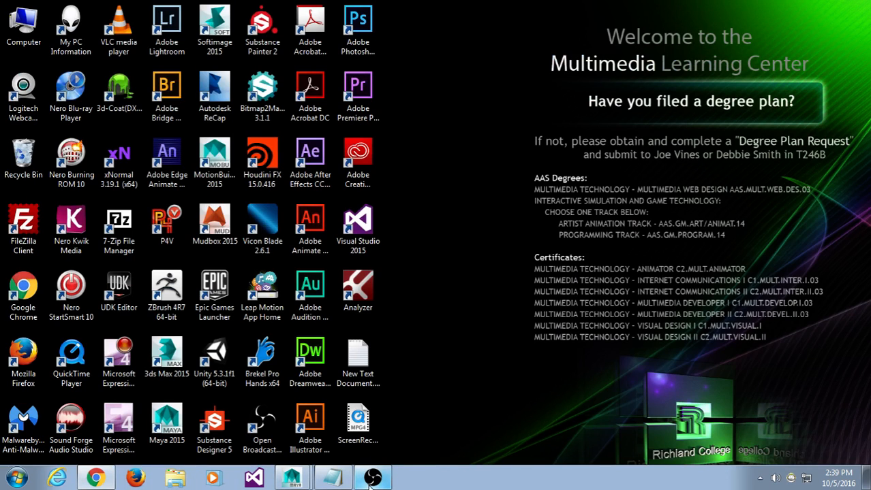
Switch back to Maya, close the Hypergraph Hierarchy window, and view the finished spider rig from several angles.
click(295, 479)
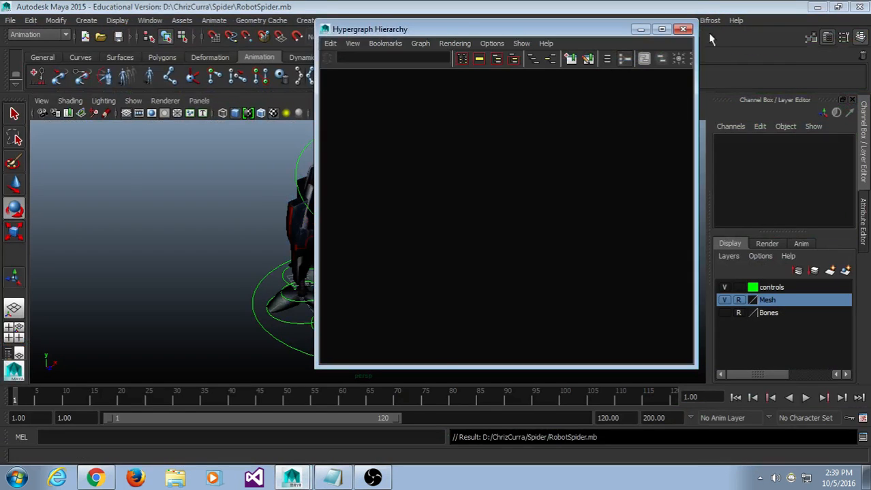
click(678, 29)
alt+drag(455, 211, 518, 210)
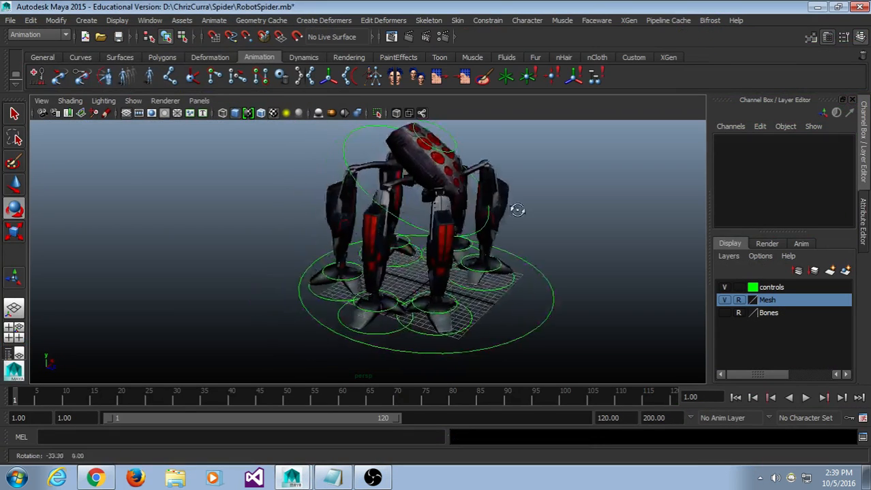
scroll(538, 221, up, 2)
alt+middle_drag(550, 226, 456, 224)
scroll(475, 229, down, 4)
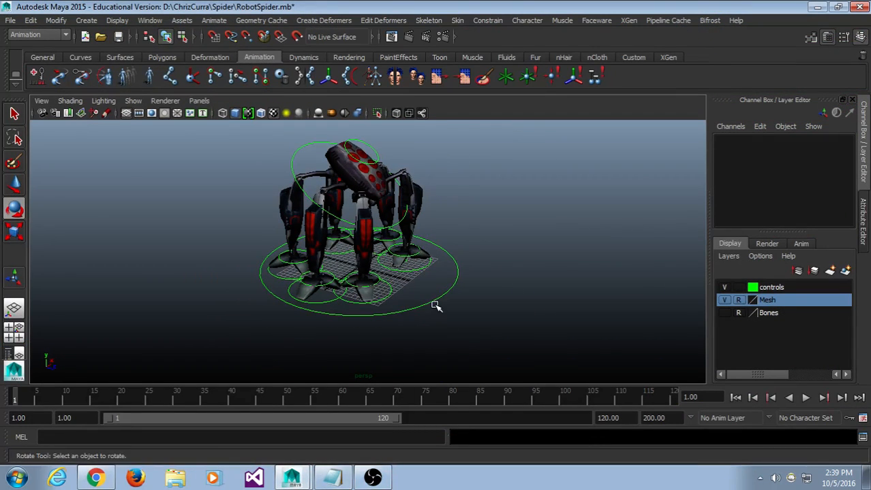
alt+middle_drag(432, 286, 391, 304)
scroll(402, 294, up, 2)
alt+drag(391, 304, 417, 315)
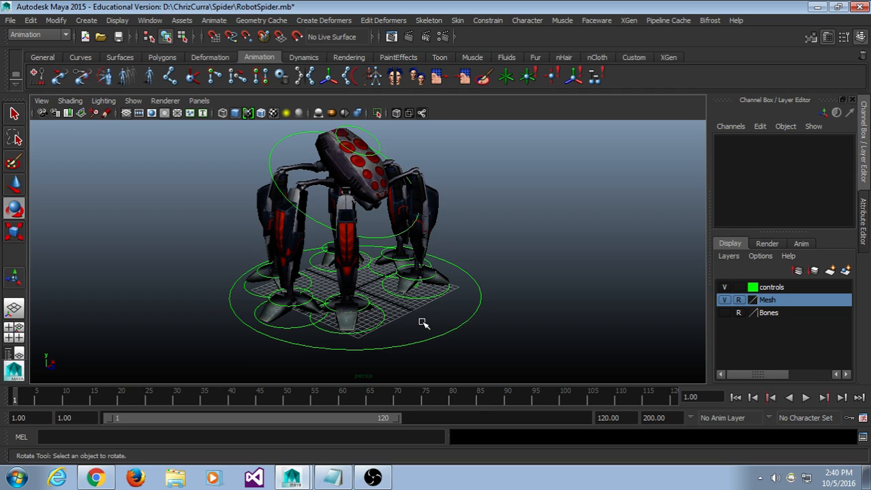
click(380, 482)
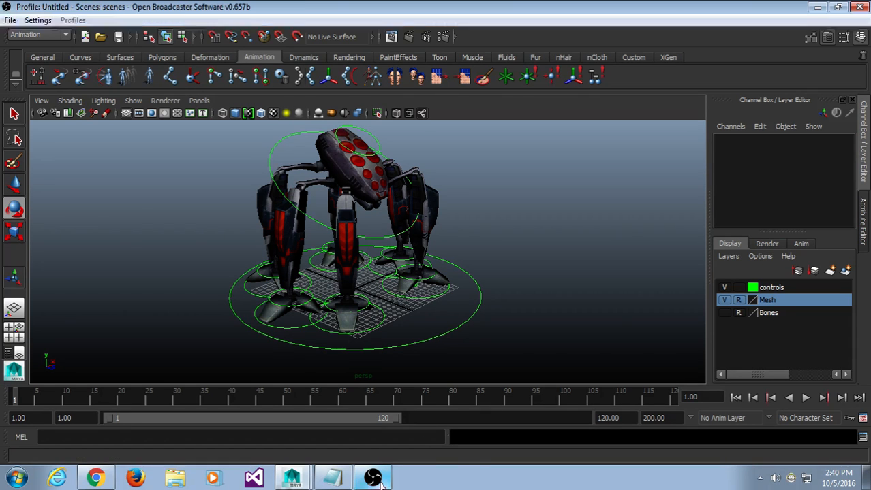